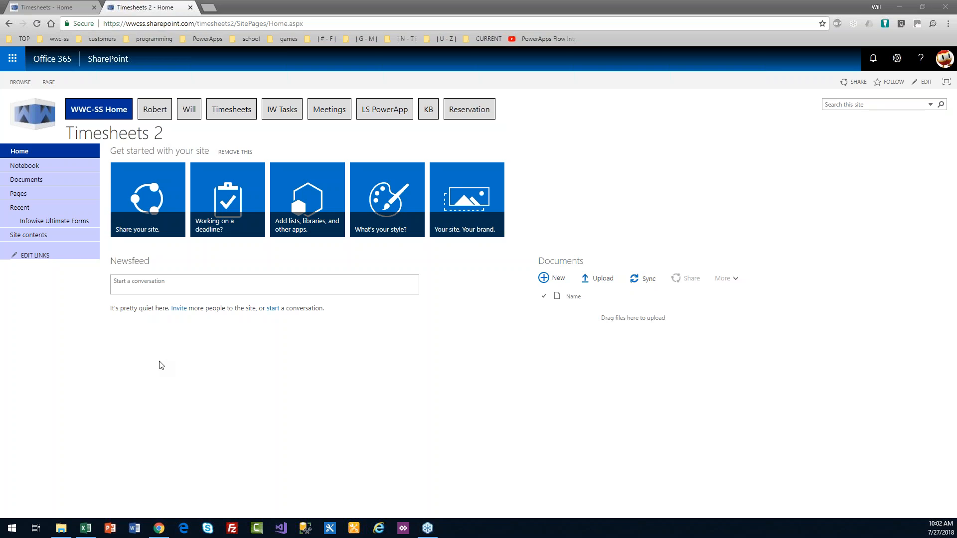
Step: Go to the Timesheets 2 site's Site contents page using the settings gear menu
click(253, 368)
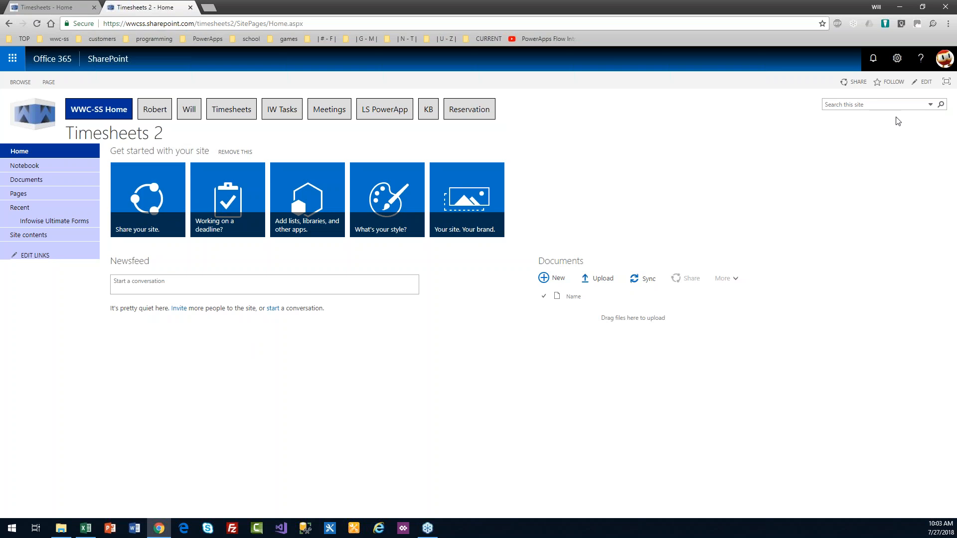
click(896, 59)
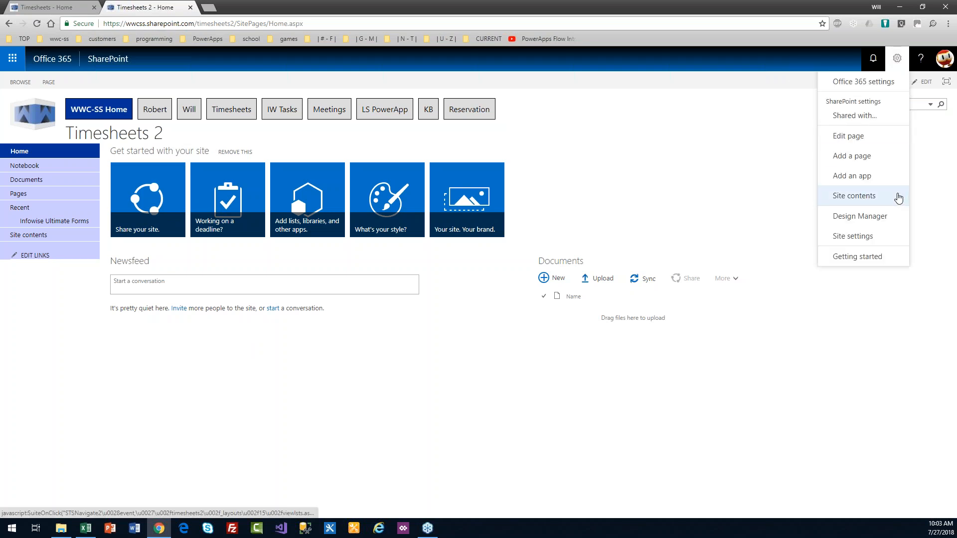
click(858, 200)
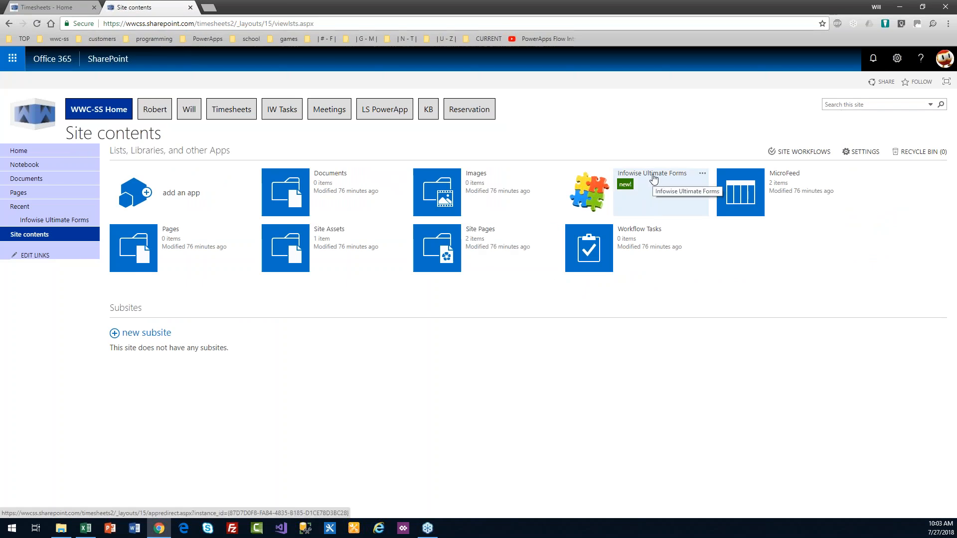
click(97, 106)
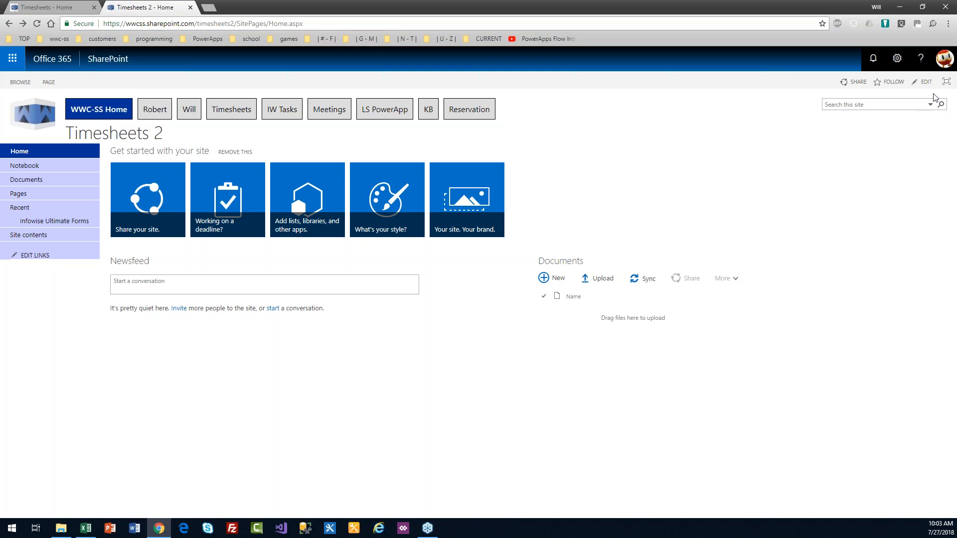
click(897, 58)
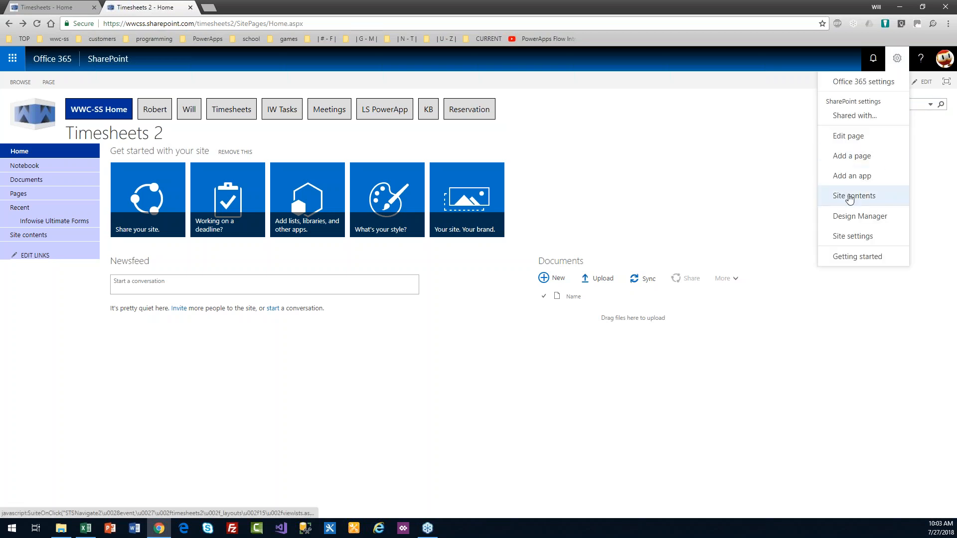
click(852, 196)
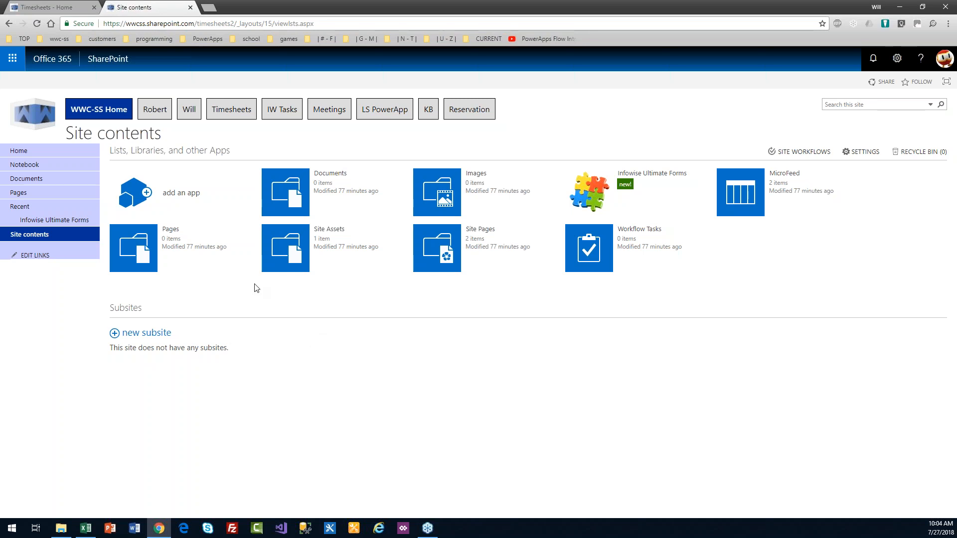
Step: Create a custom list named Timesheets
click(170, 194)
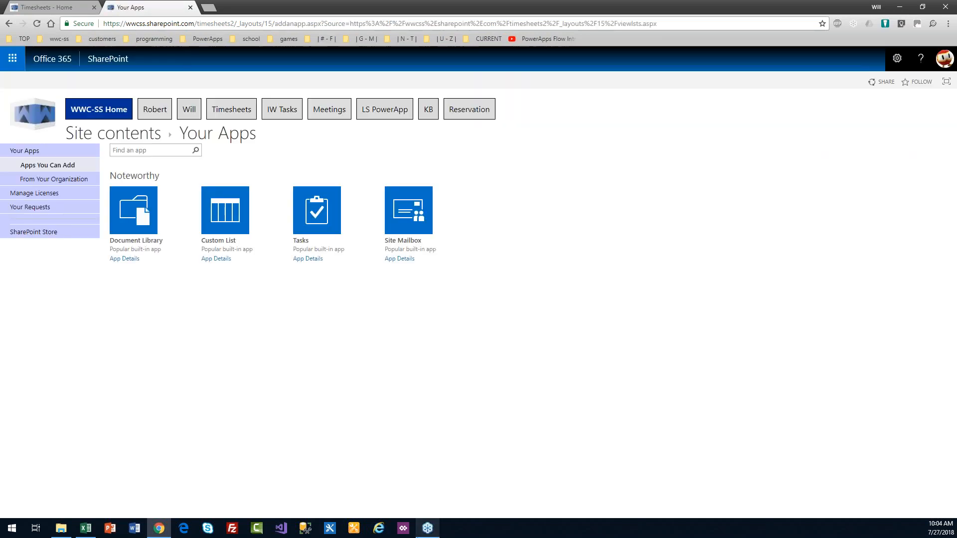
mouse_move(427, 527)
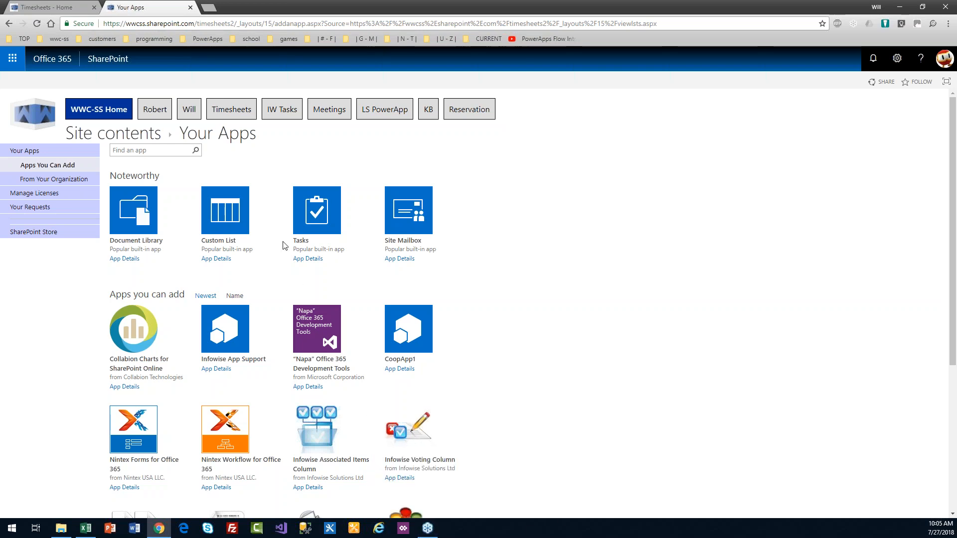
click(228, 211)
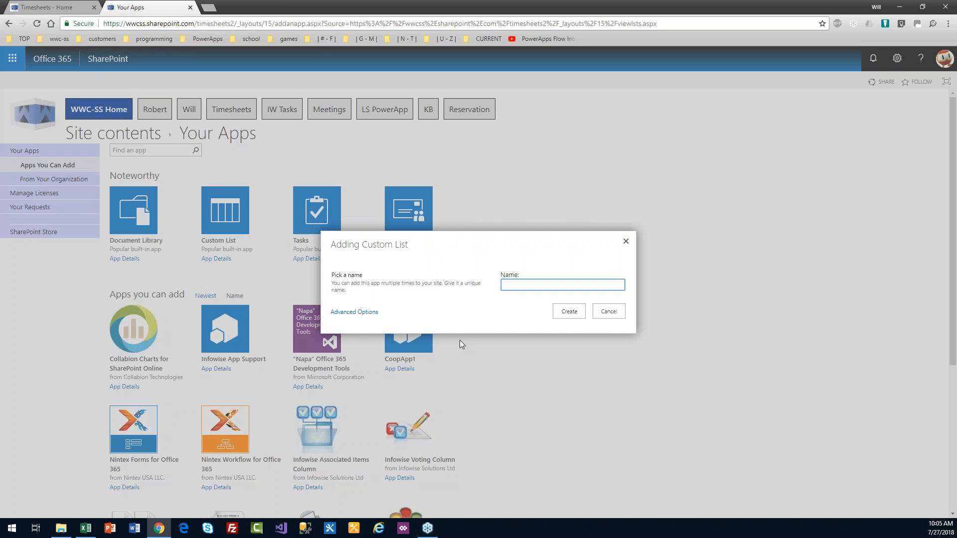
text(Timesheets)
click(568, 315)
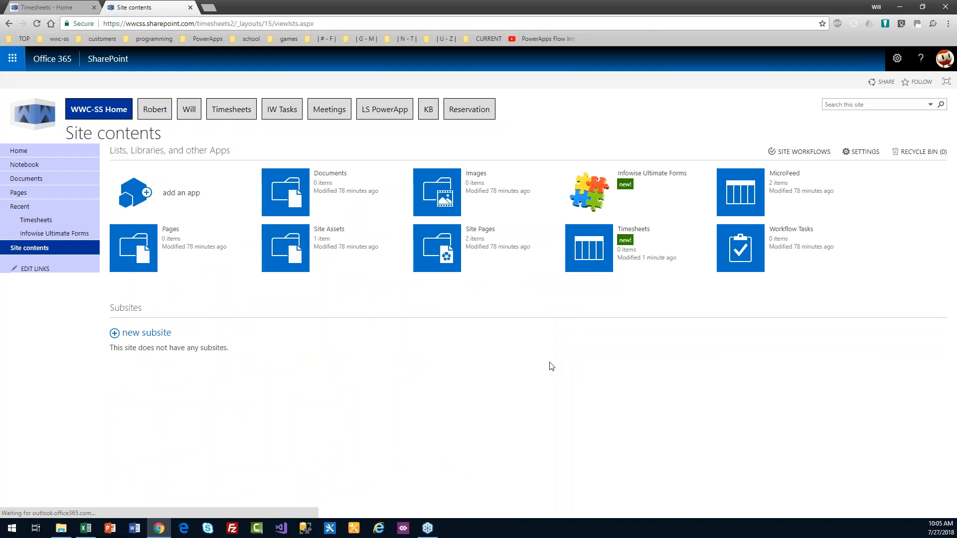
Step: Create a second custom list named Time Entries
click(184, 194)
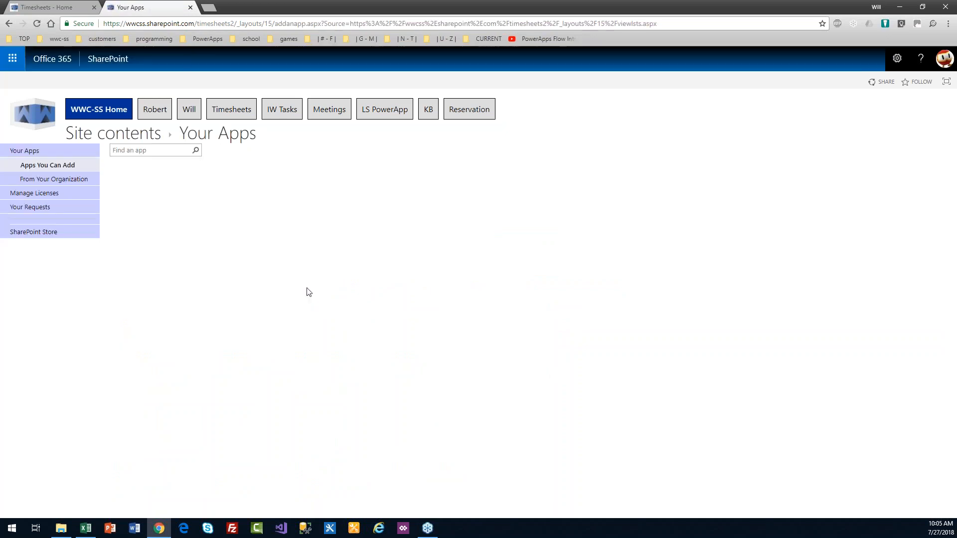
click(230, 222)
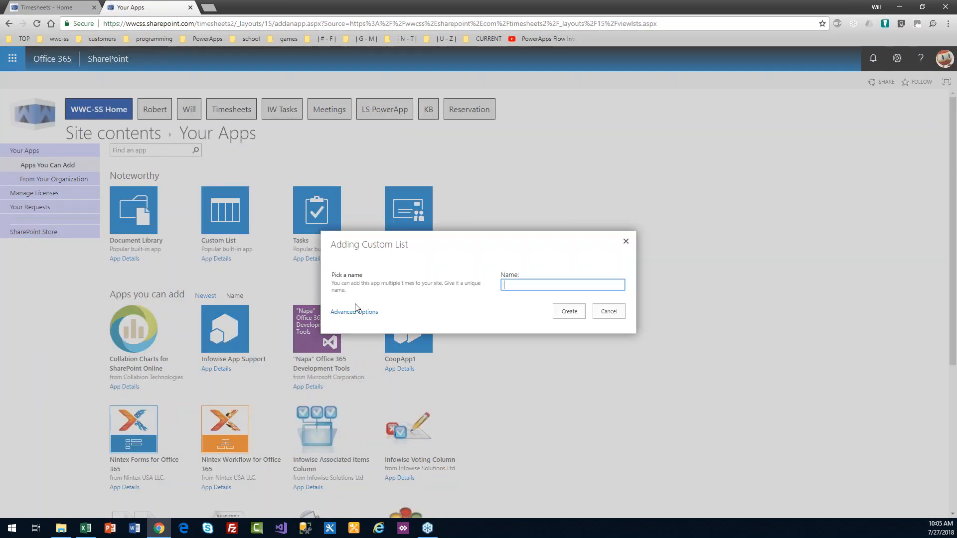
text(Time Entries)
click(580, 315)
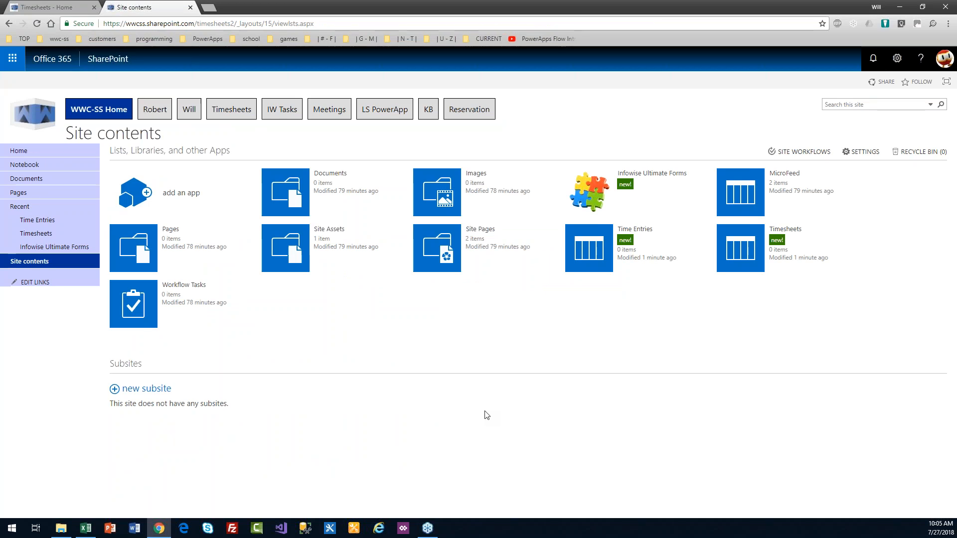
Step: Open the Timesheets list's List Settings page
click(737, 249)
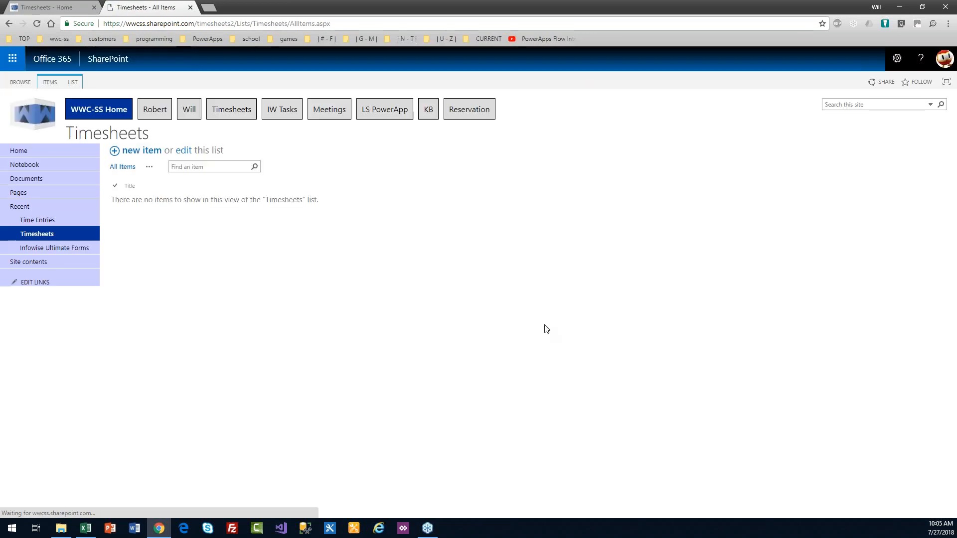
click(75, 82)
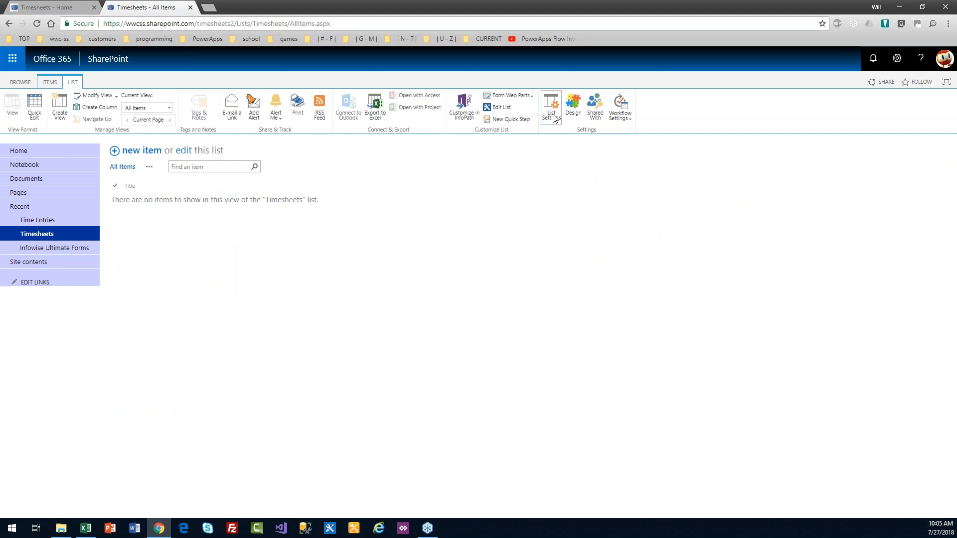
click(553, 115)
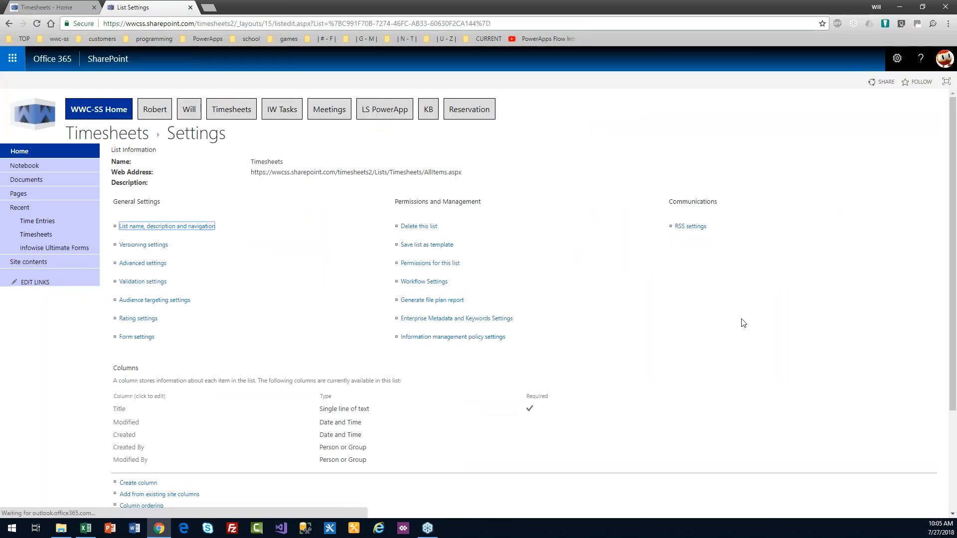
scroll(950, 299, down, 3)
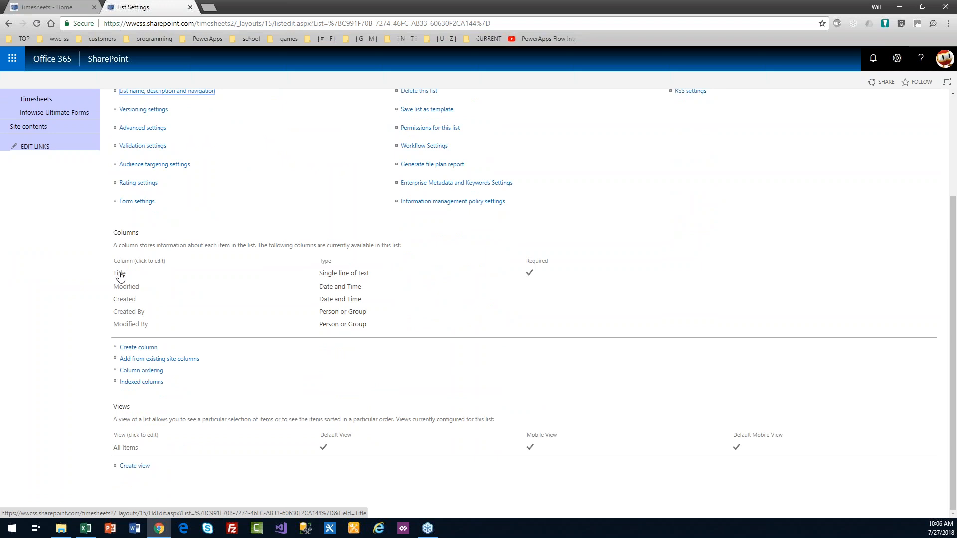
Step: Rename the Title column to TS ID
click(120, 277)
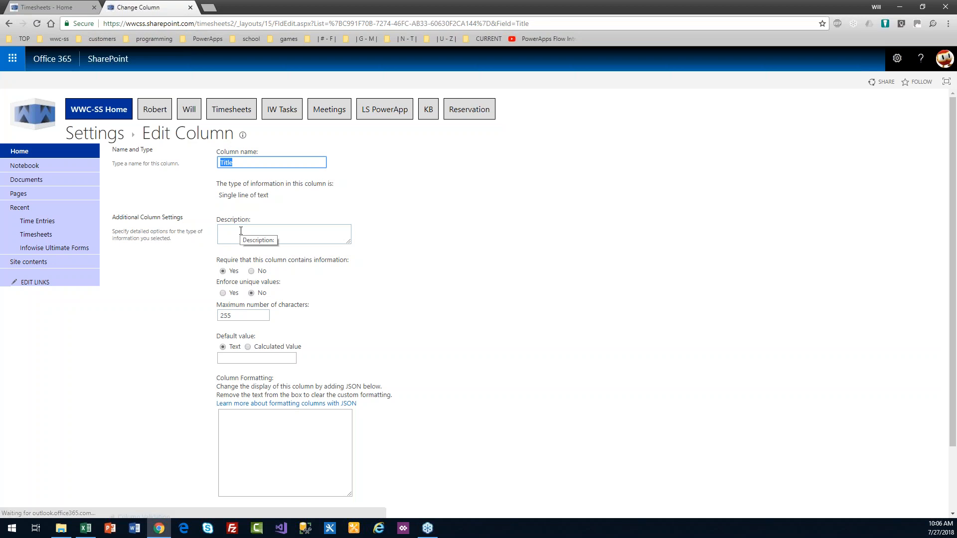
text(TS)
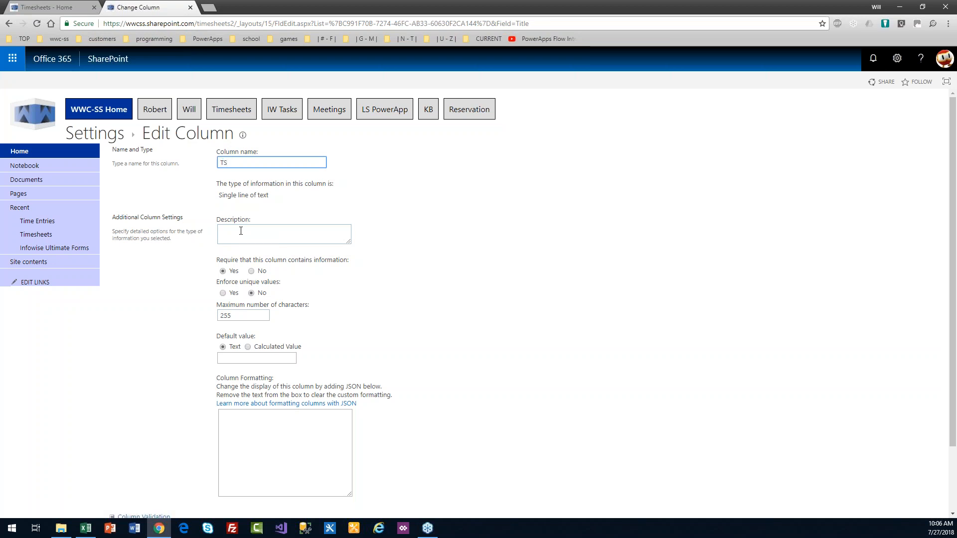
text( ID)
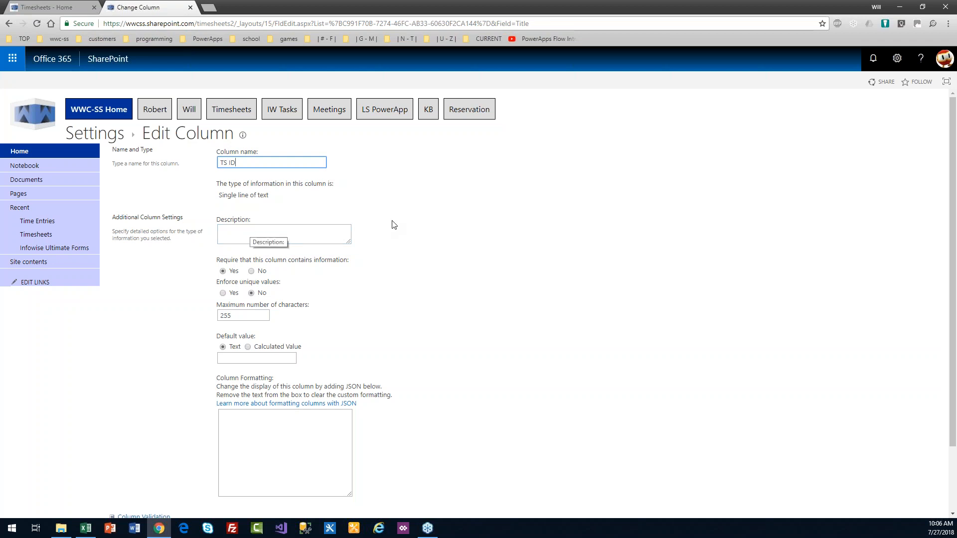
scroll(954, 297, down, 1)
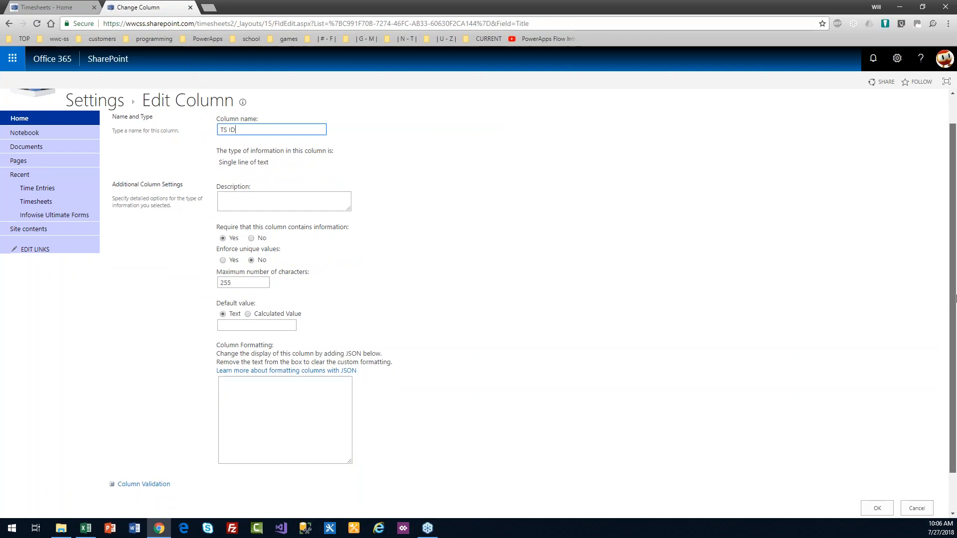
scroll(919, 409, down, 1)
click(886, 462)
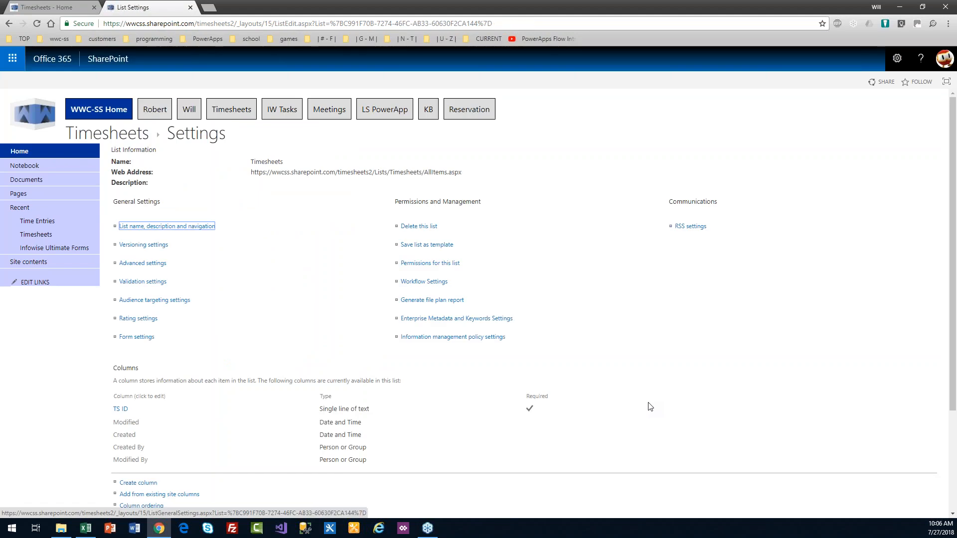
scroll(949, 318, down, 3)
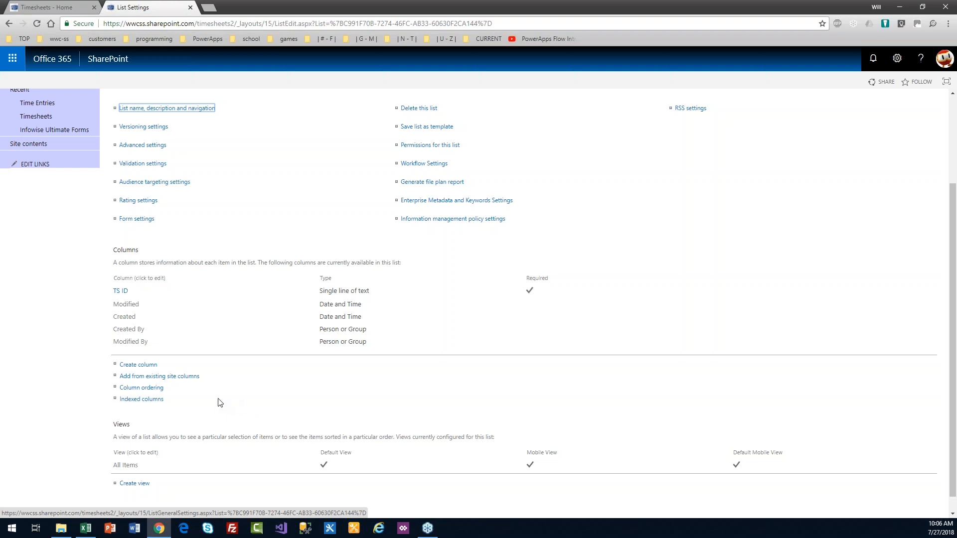
Step: Create a Consultant column of type Person or Group with Require set to Yes
click(147, 366)
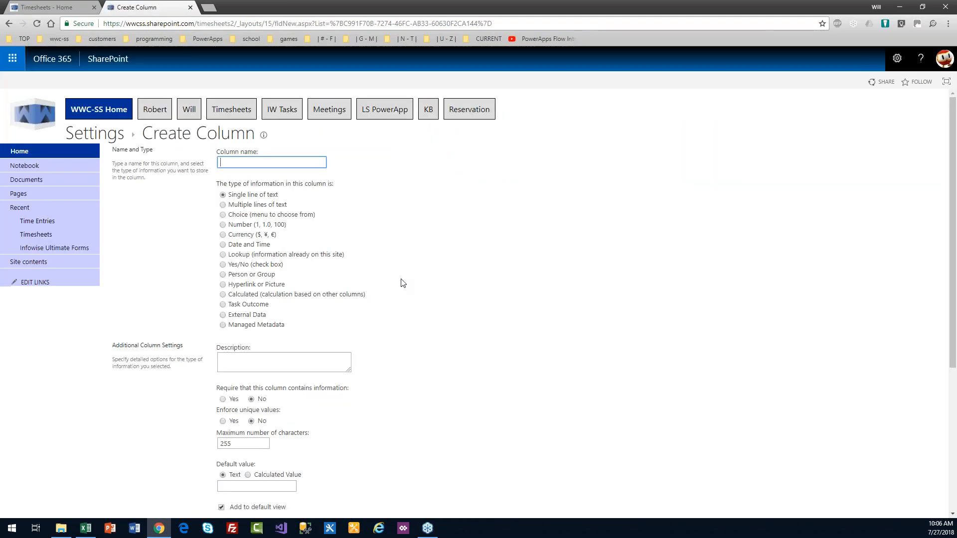
text(Consultant)
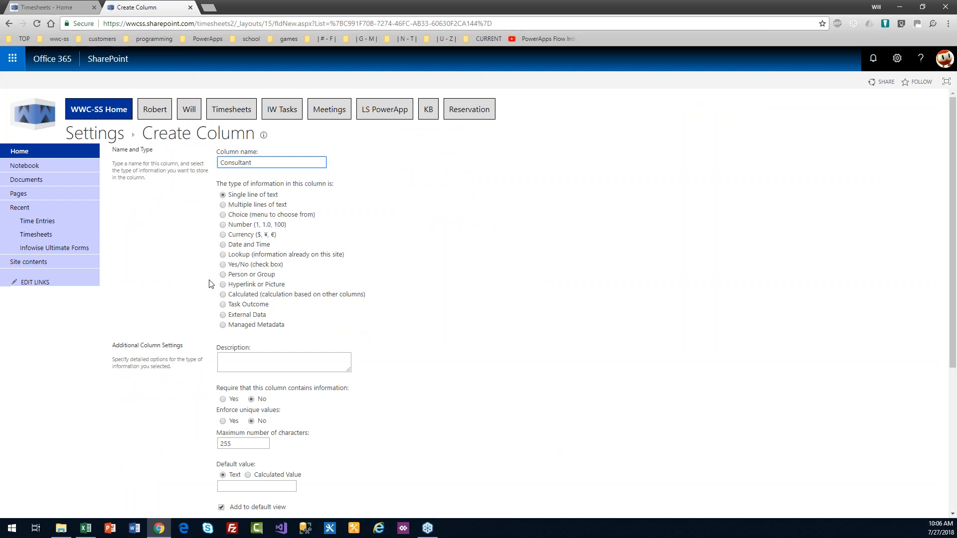
click(224, 276)
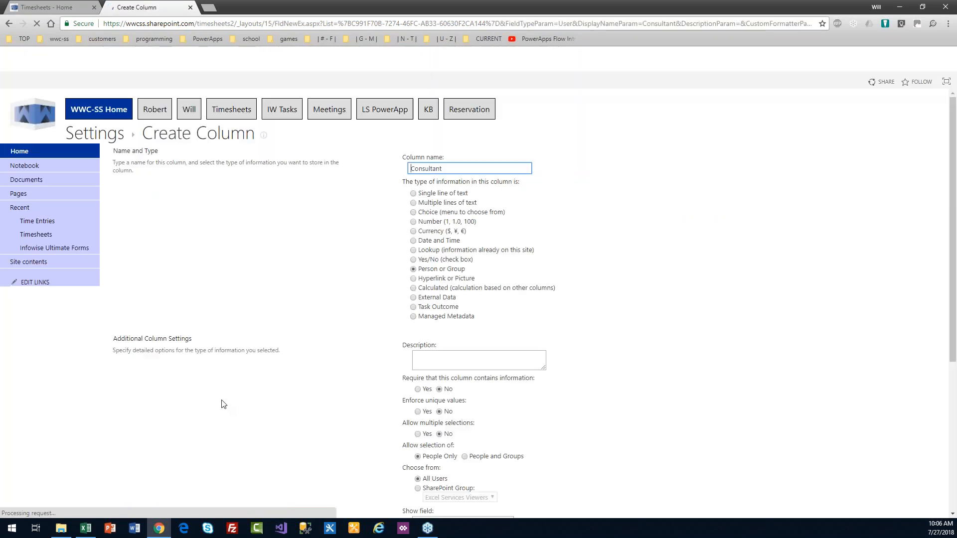
click(417, 389)
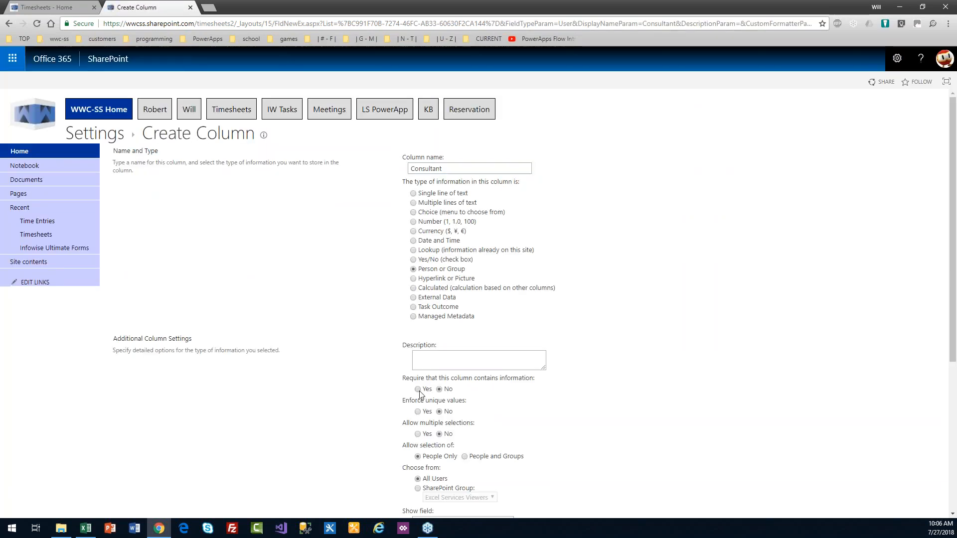
drag(953, 259, 953, 425)
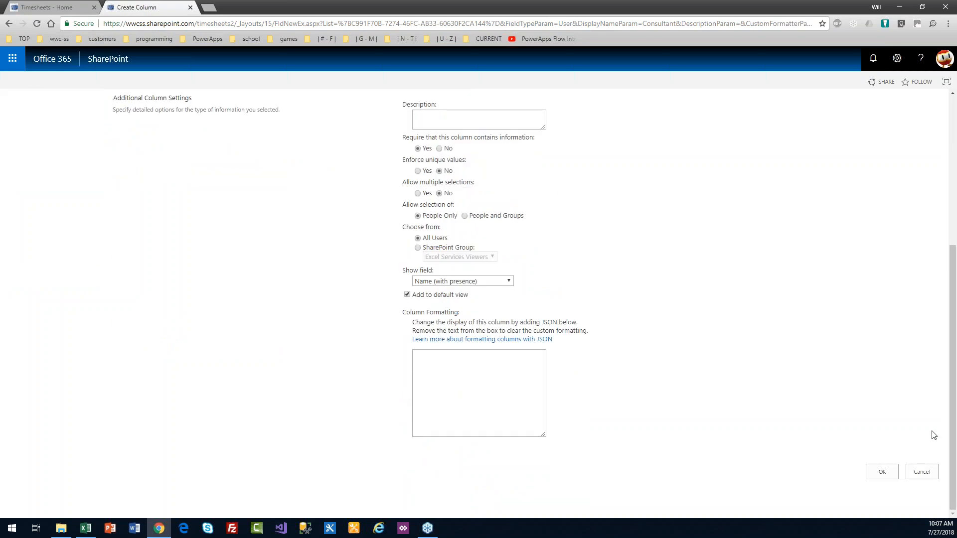
click(879, 471)
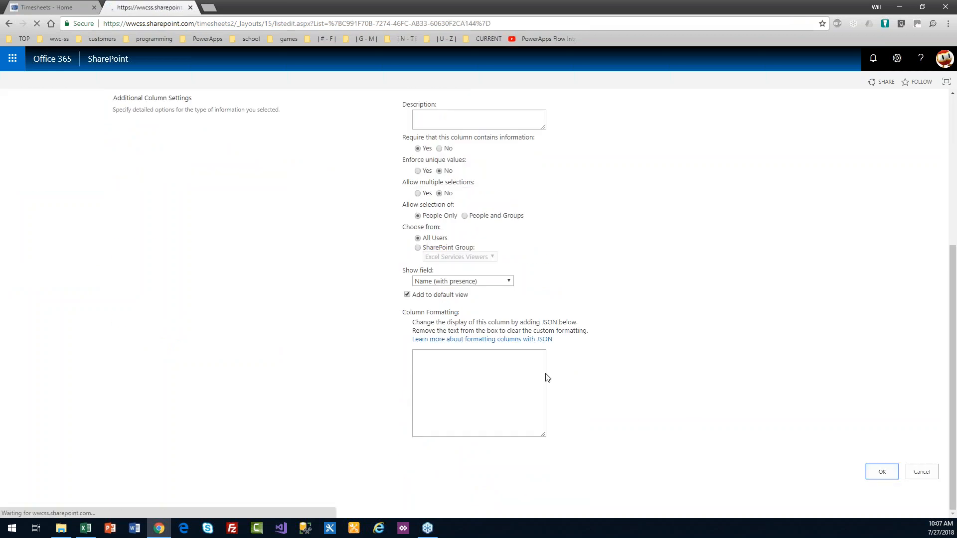
scroll(946, 244, down, 2)
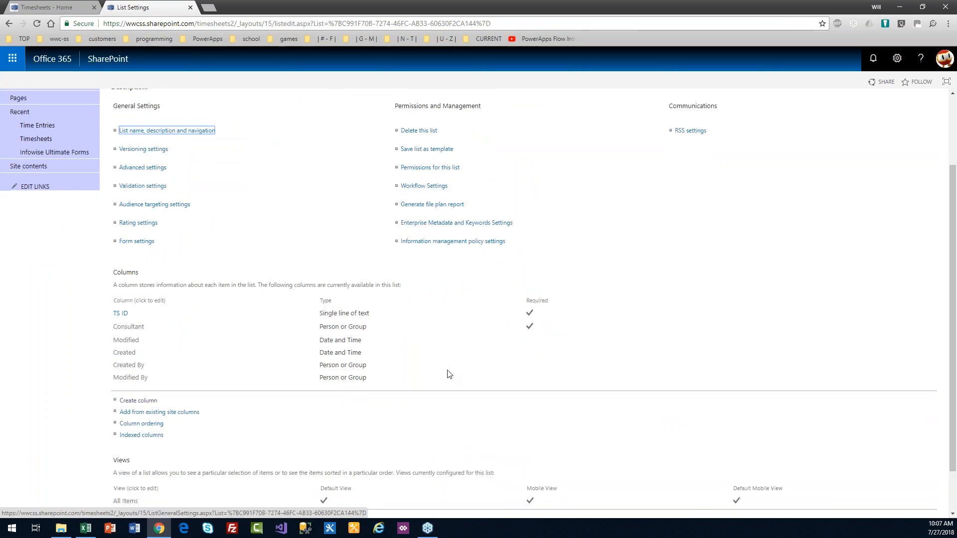
Step: Create a Start (Sun) Date and Time column with Require set to Yes
click(146, 403)
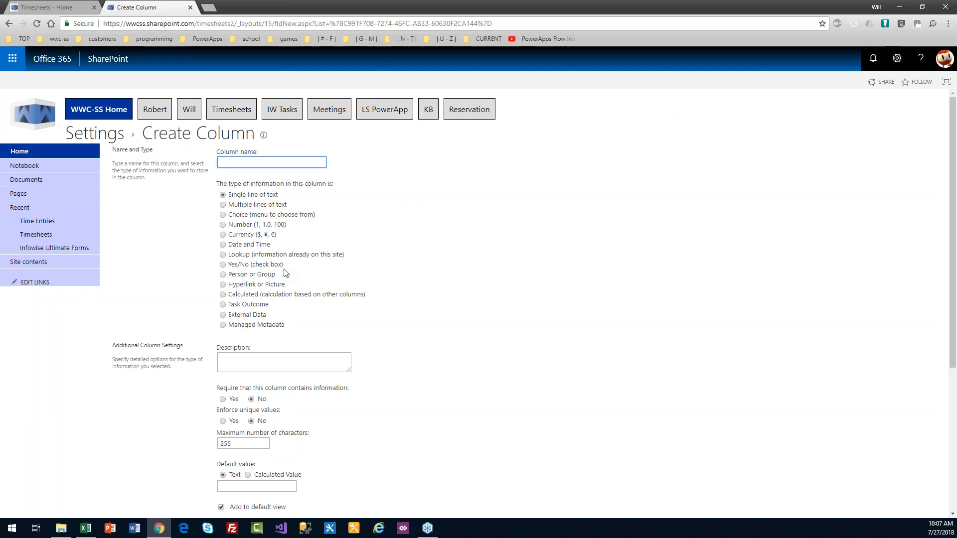
text(Start (Sun)
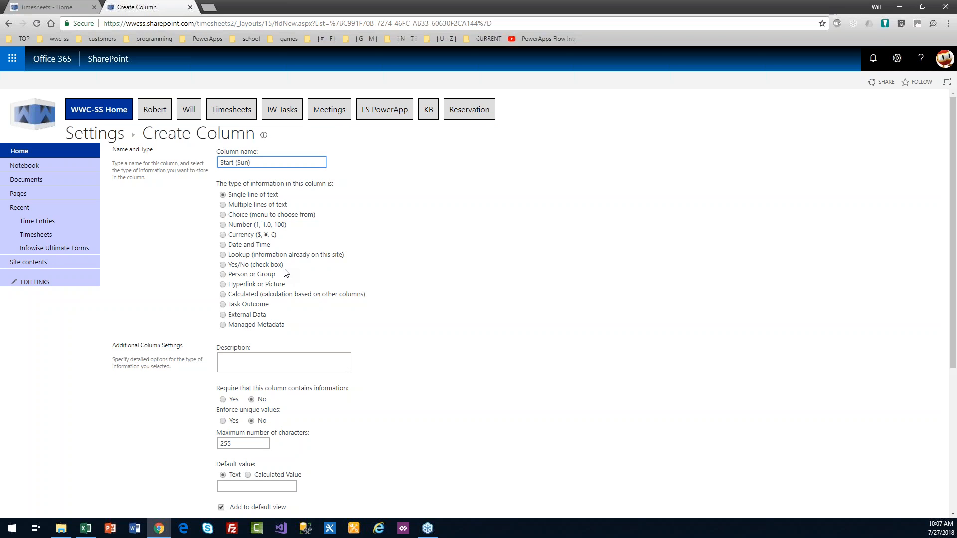
click(223, 246)
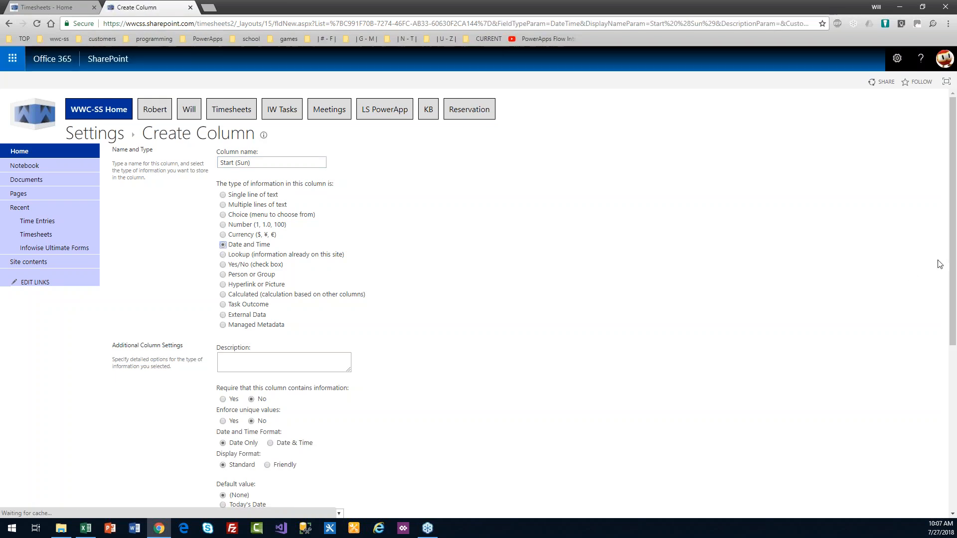
drag(953, 255, 955, 375)
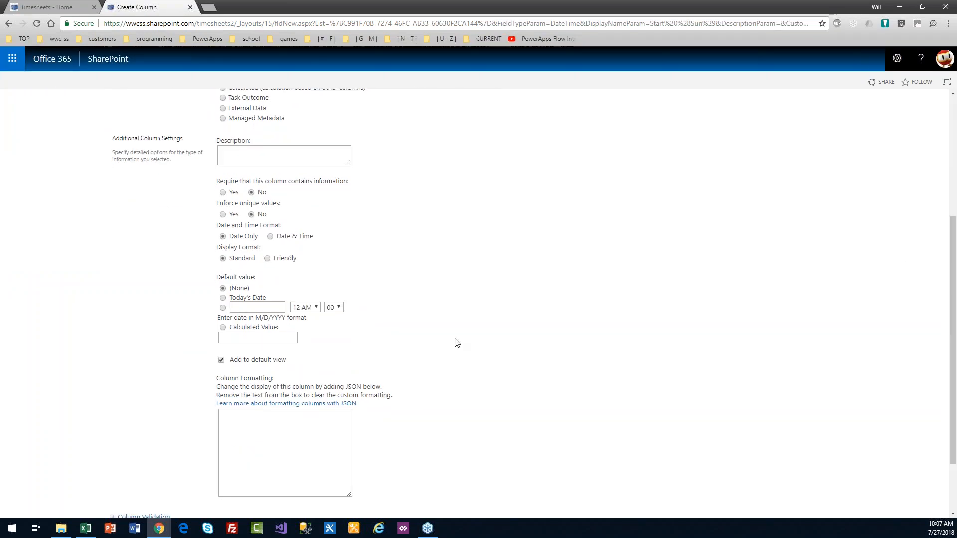
click(223, 192)
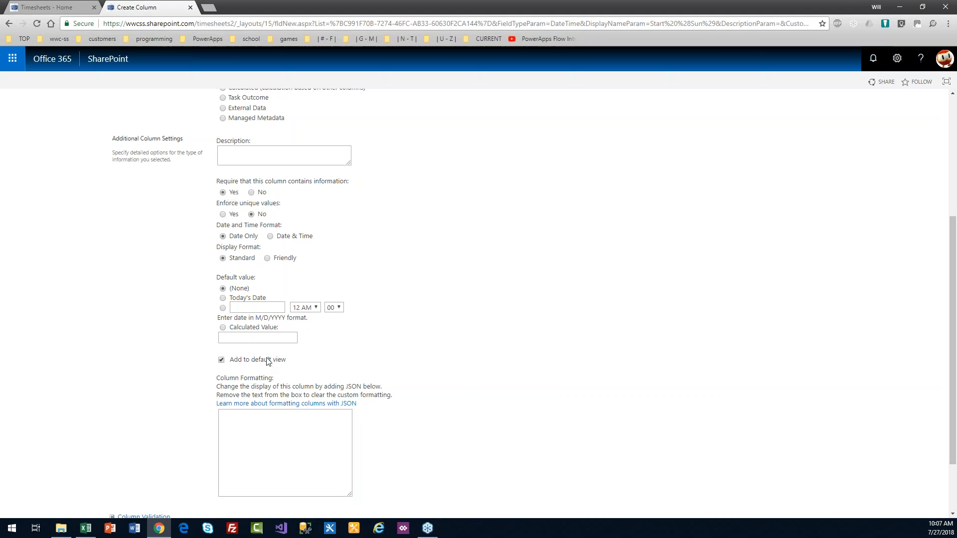
drag(955, 376, 954, 449)
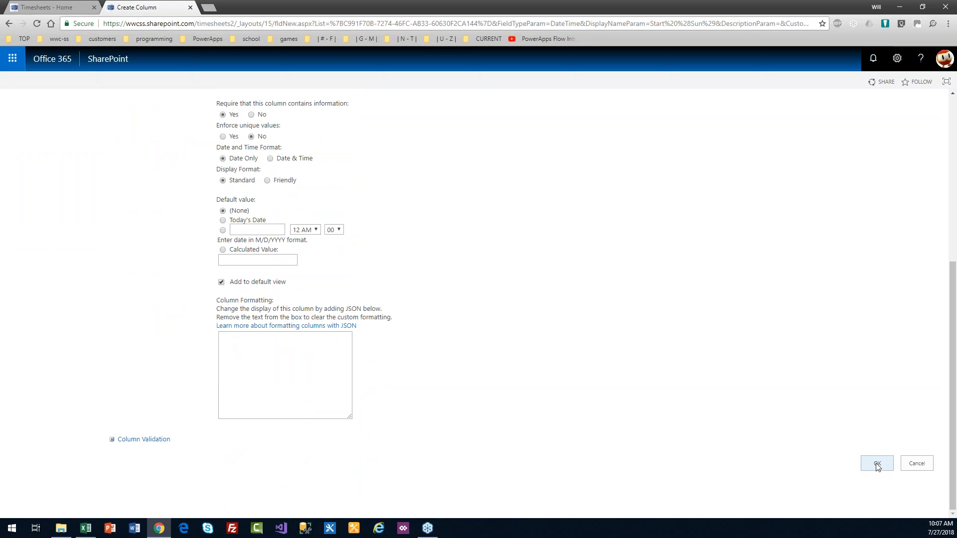
click(877, 464)
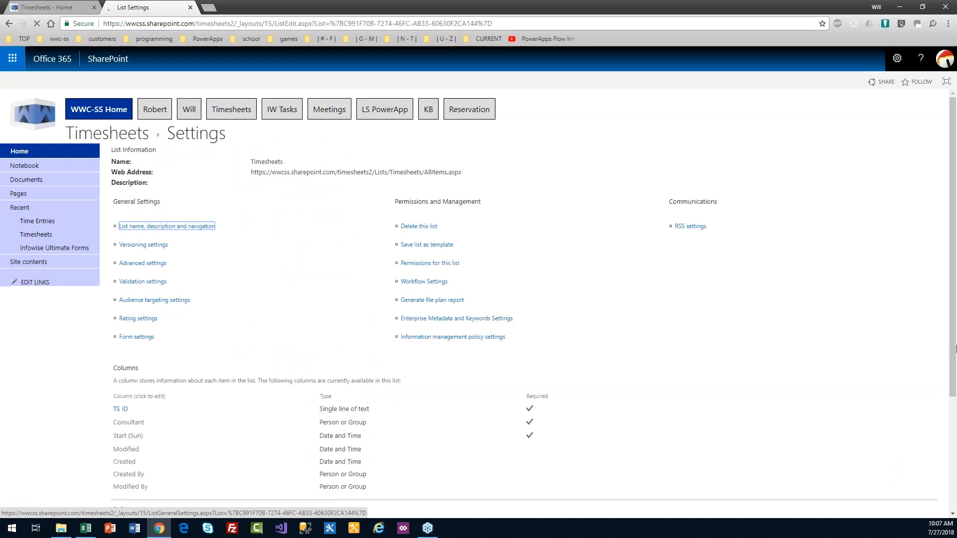
scroll(500, 372, down, 3)
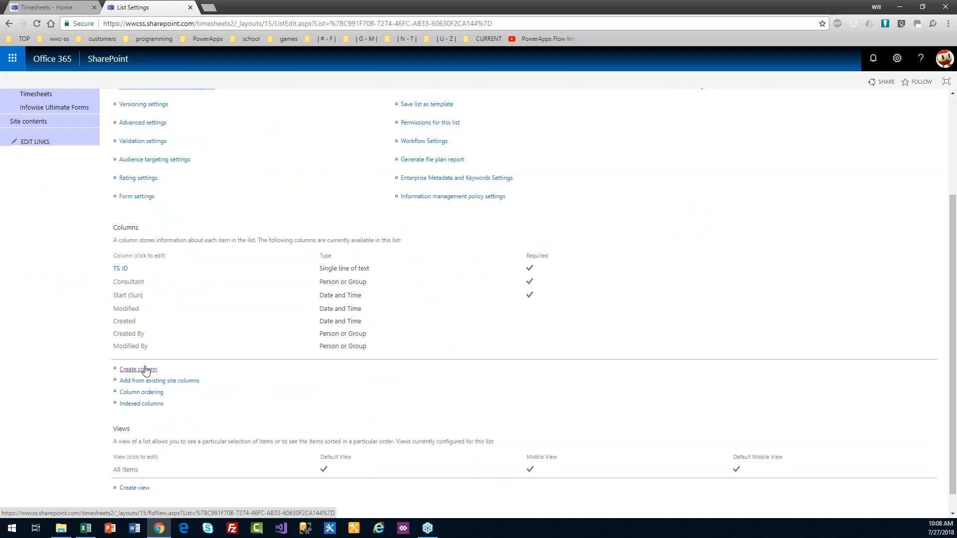
Step: Create an End (Sat) Date and Time column with Require set to Yes
click(145, 371)
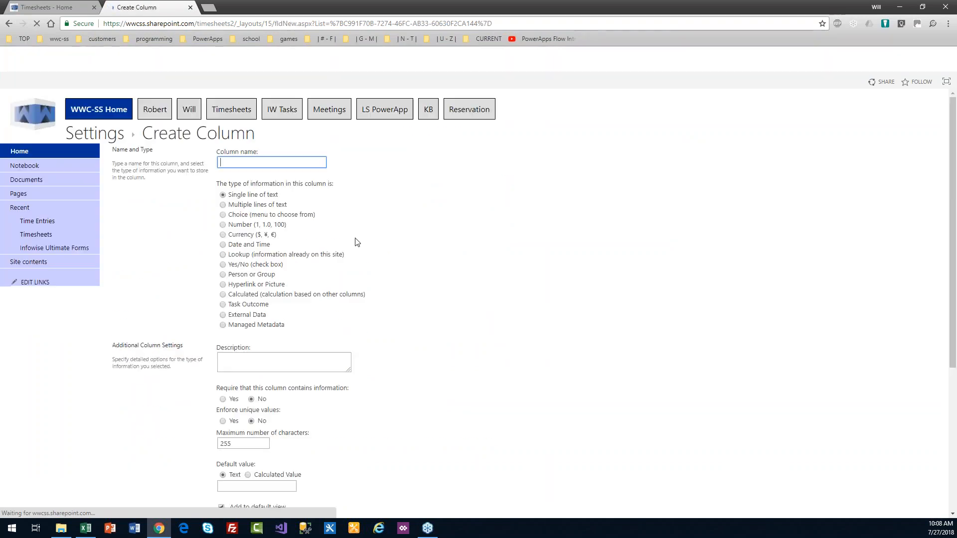
text(End (SDa)
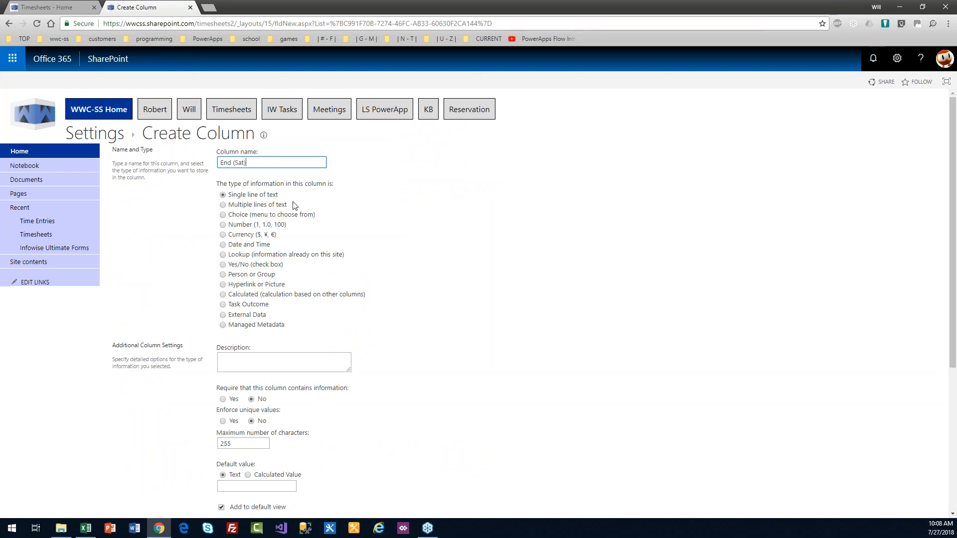
click(223, 244)
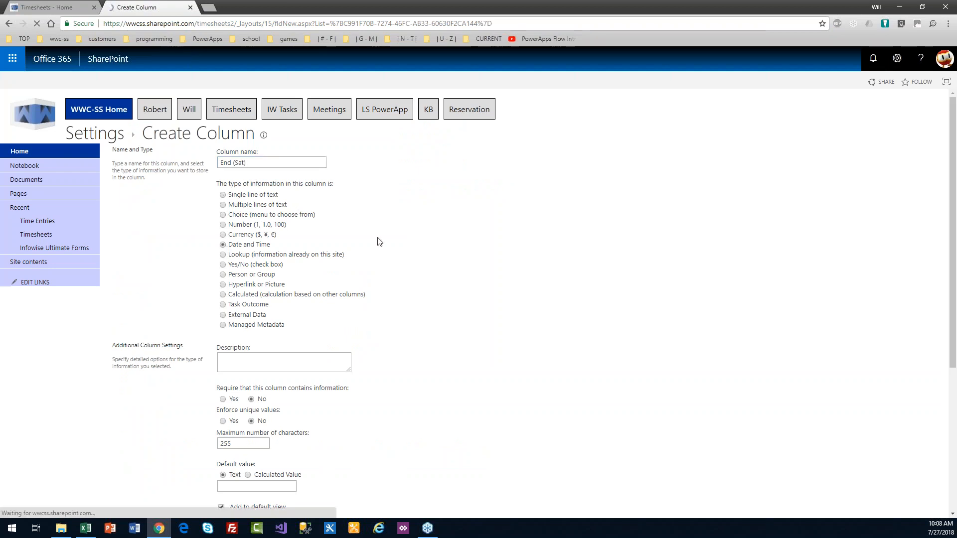
scroll(425, 301, down, 3)
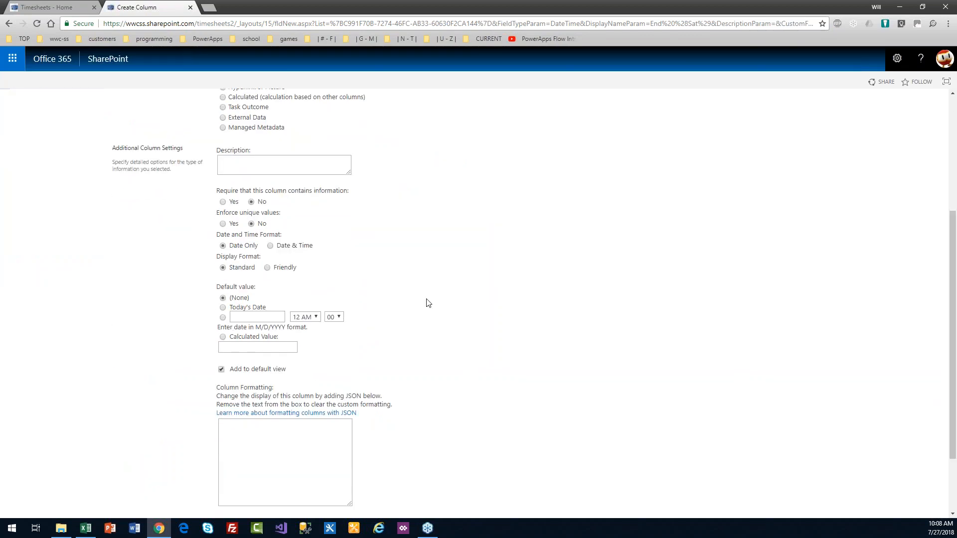
click(223, 201)
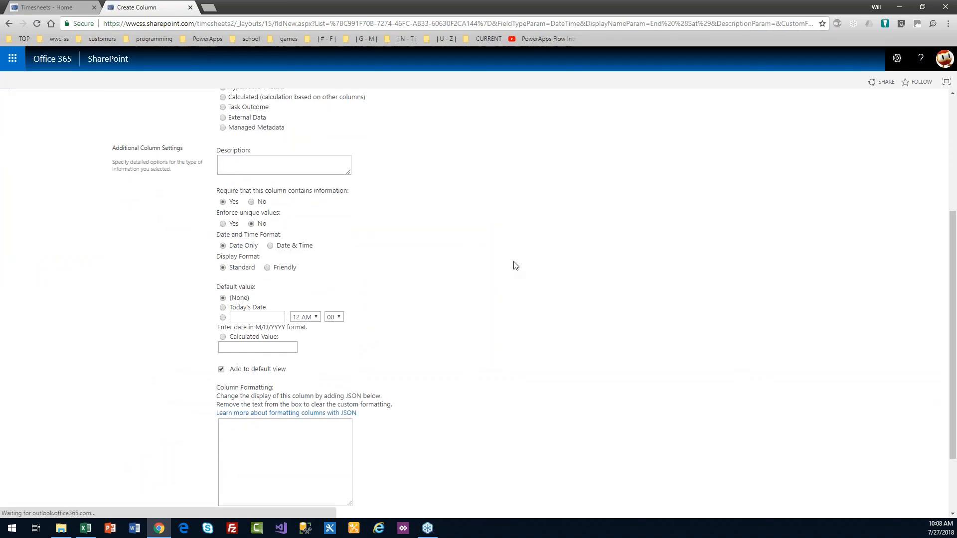
scroll(955, 344, down, 2)
click(876, 463)
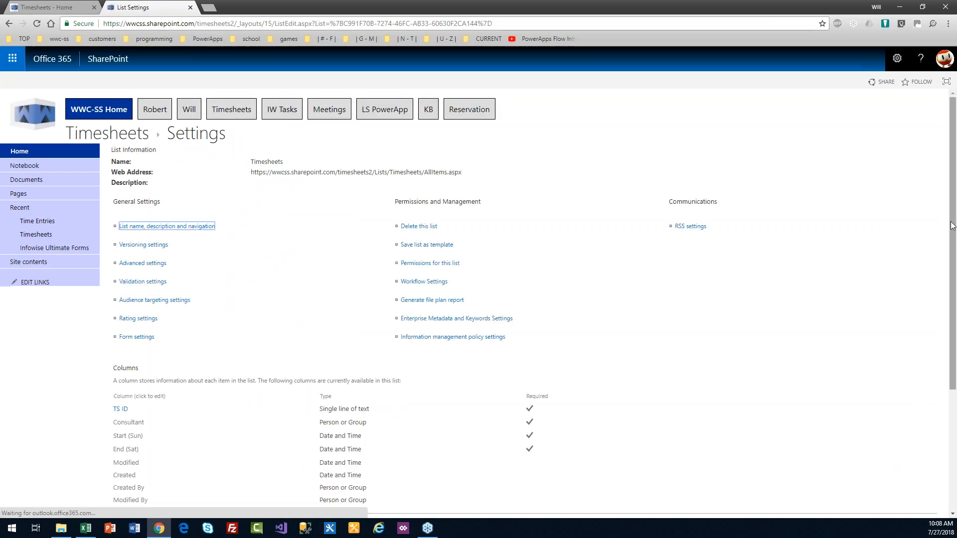
Step: Create a Submit Yes/No column with default value No, not added to the default view
scroll(955, 322, down, 2)
scroll(956, 322, down, 1)
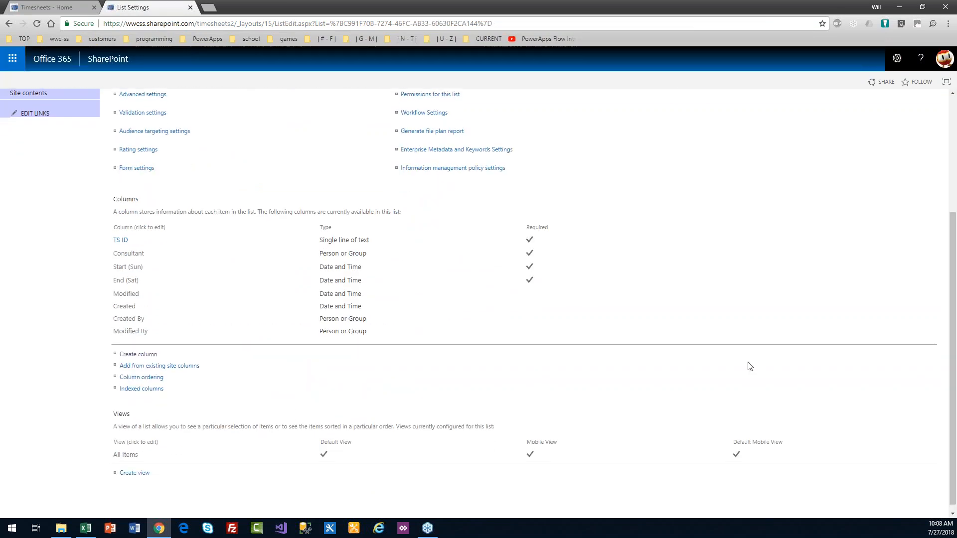
click(129, 357)
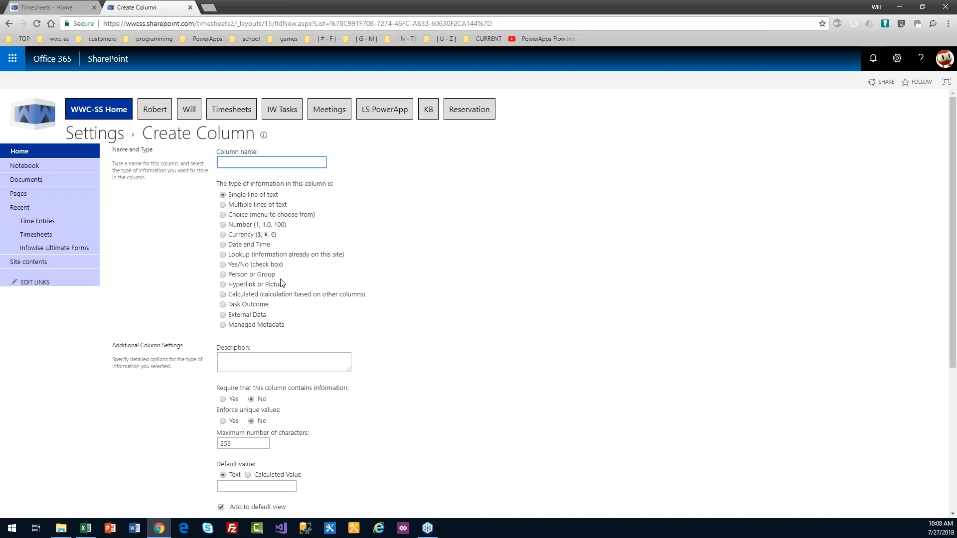
text(Submit)
click(221, 264)
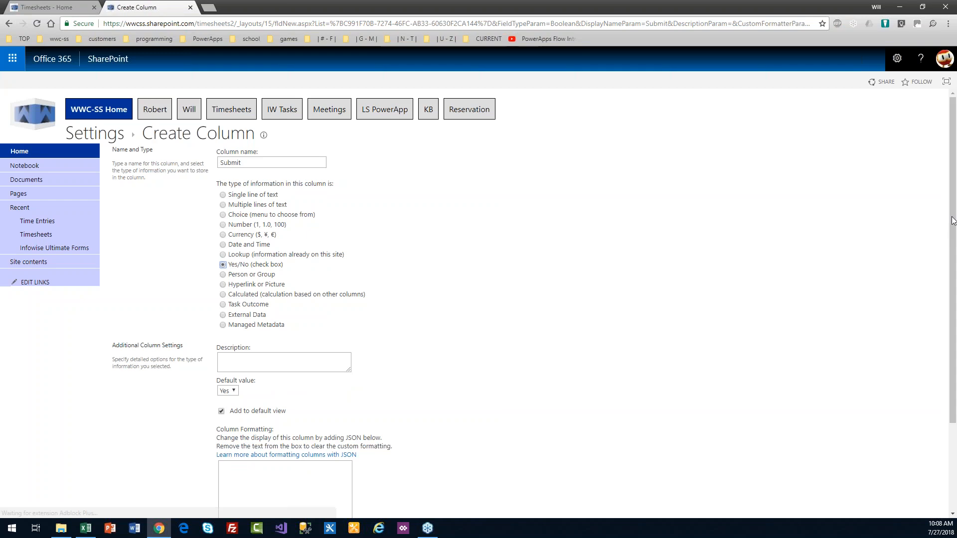
scroll(955, 262, down, 2)
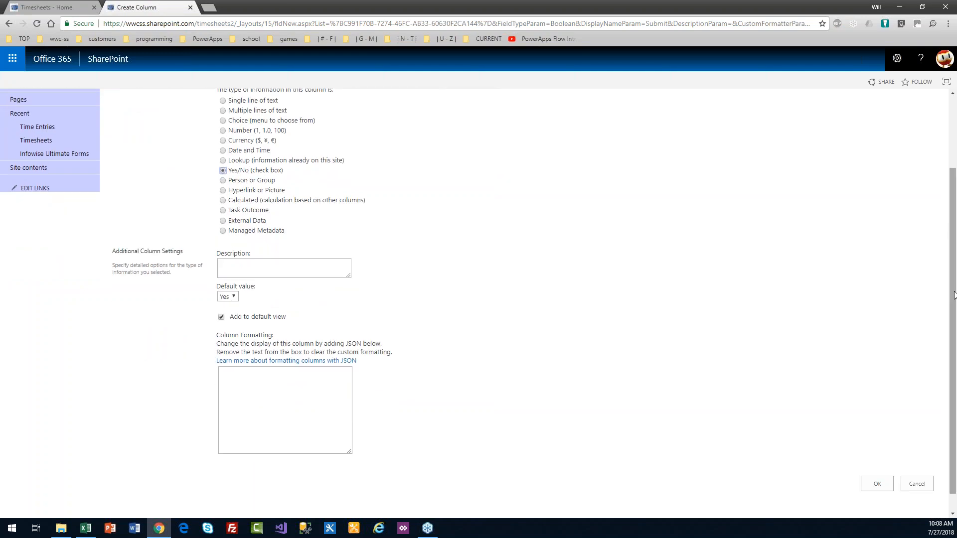
click(233, 297)
click(224, 316)
click(222, 318)
scroll(954, 362, up, 1)
scroll(955, 363, down, 1)
click(876, 462)
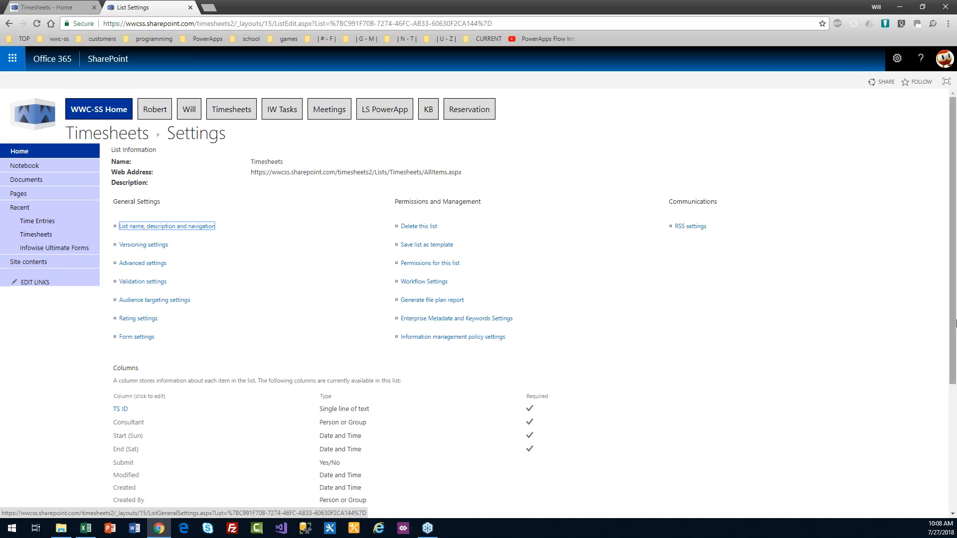
Step: Create a Submitted Date column of type Date and Time using Date & Time format
drag(953, 314, 847, 461)
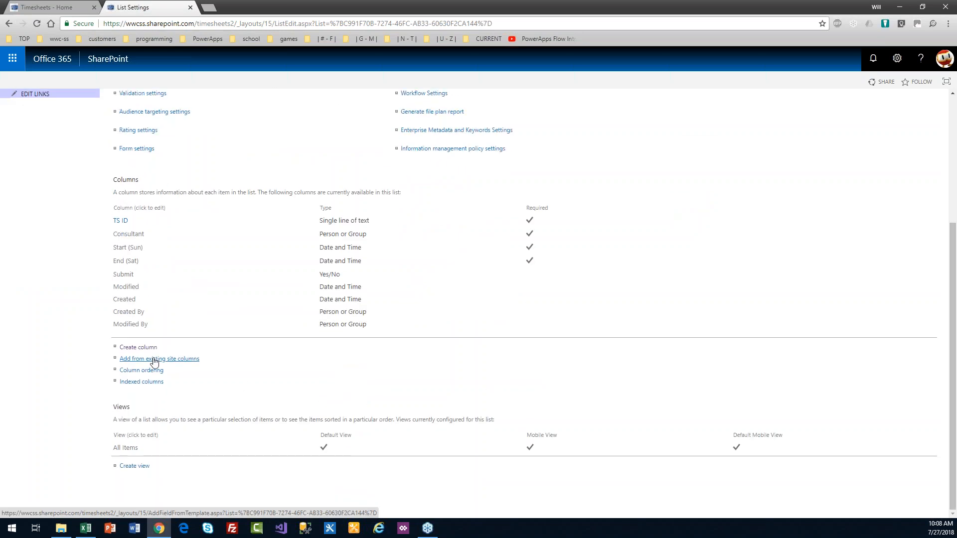
click(140, 352)
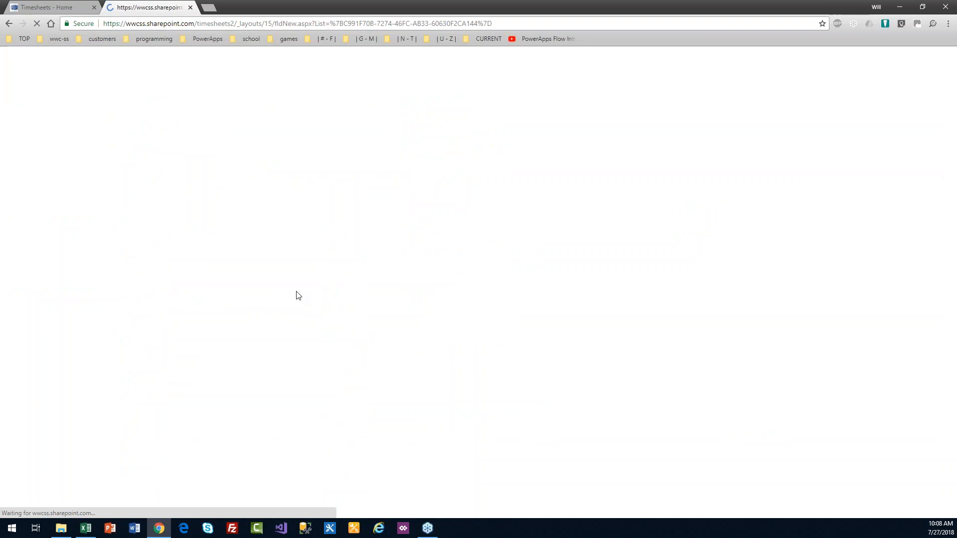
text(Submitted)
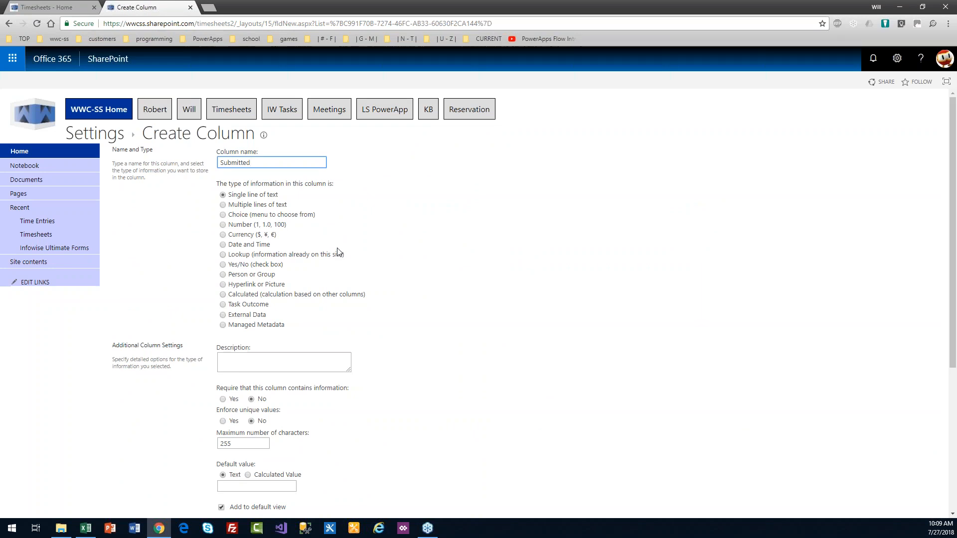
text(Date)
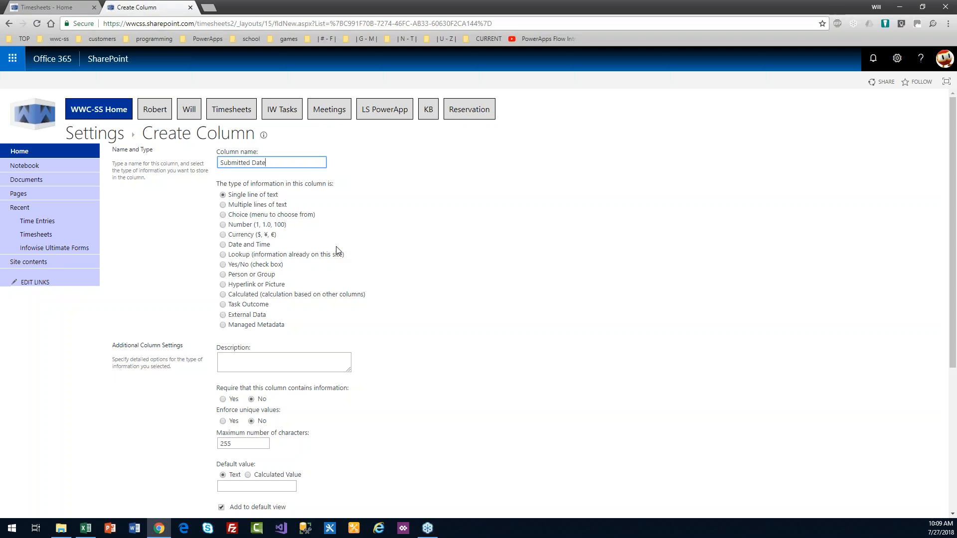
click(223, 245)
drag(952, 237, 954, 317)
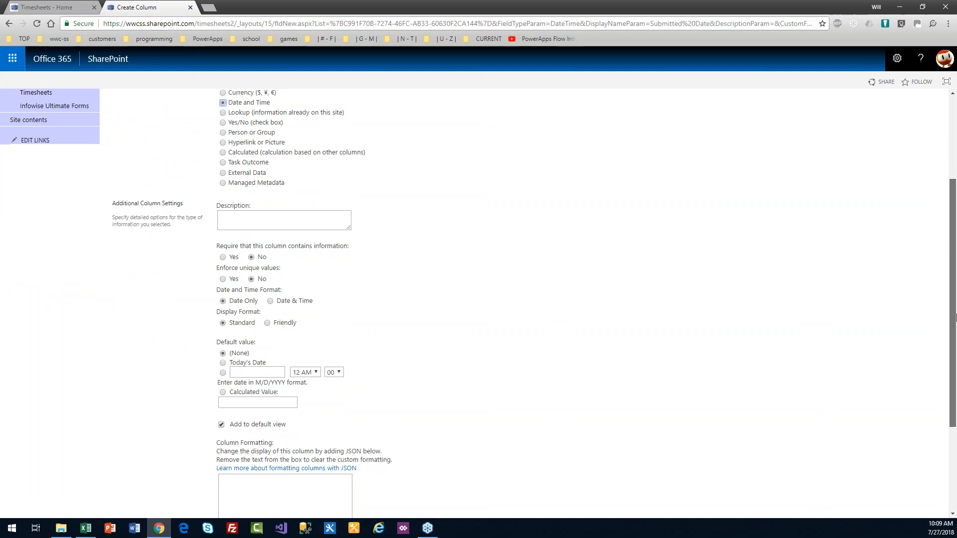
scroll(955, 317, down, 1)
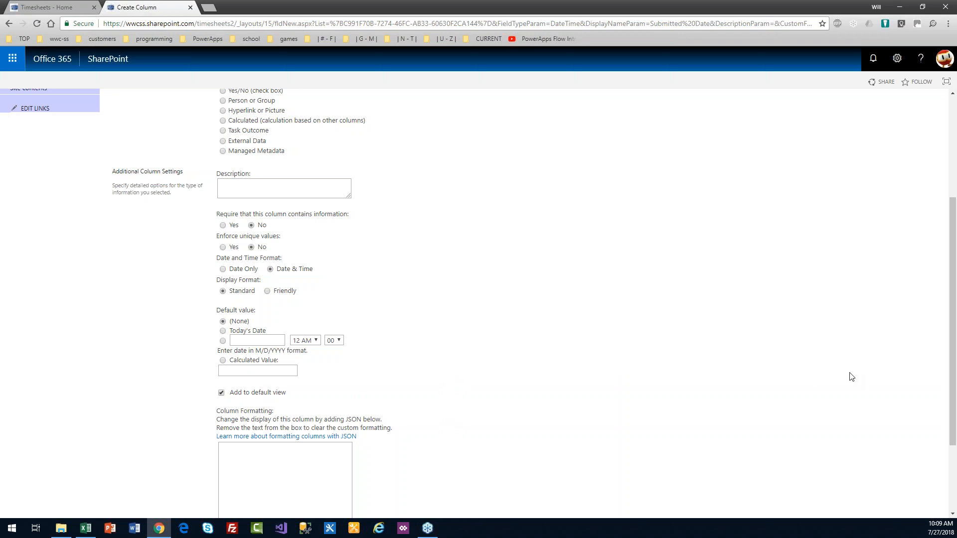
drag(955, 392, 954, 456)
click(892, 467)
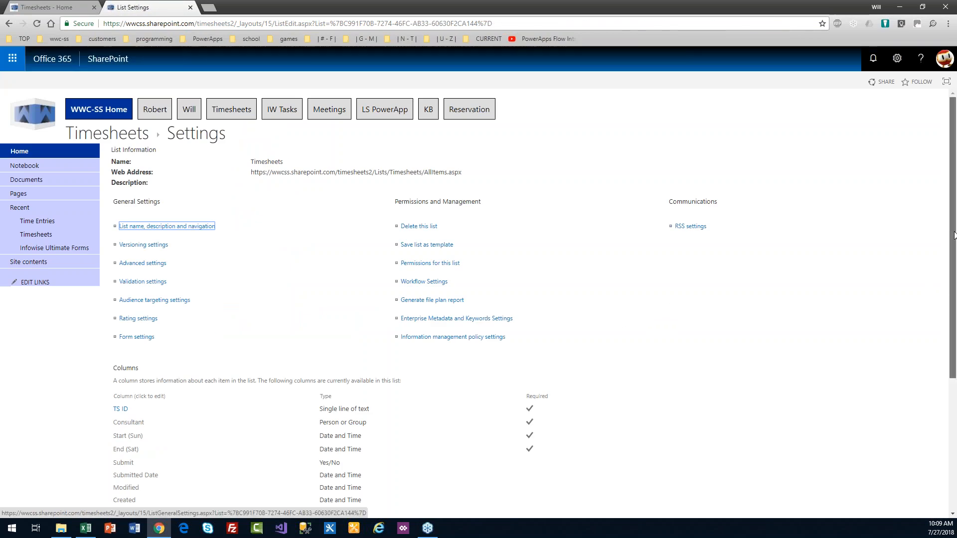
Step: Create a calculated Submitted column with =IF([Submitted Date],TRUE,FALSE) returning Yes/No, off the default view
drag(954, 234, 955, 377)
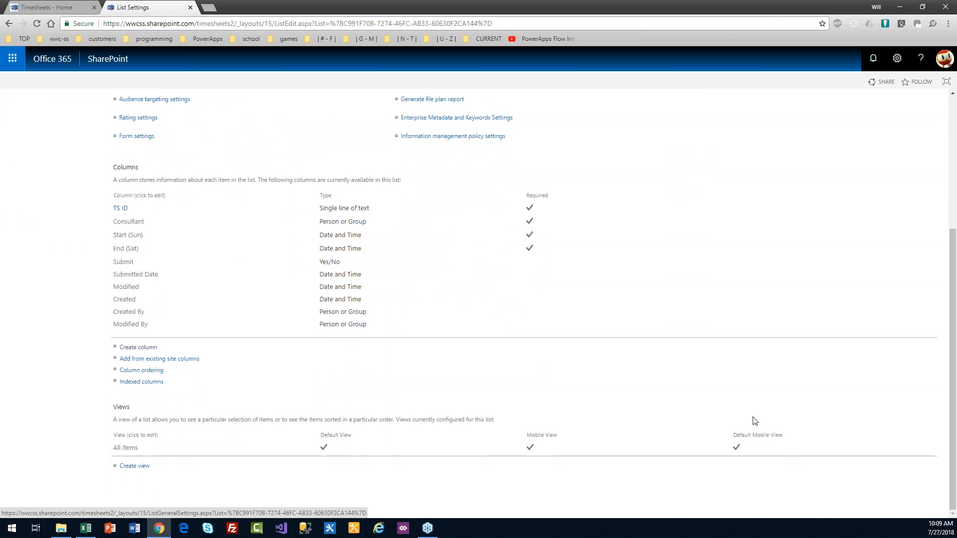
click(135, 349)
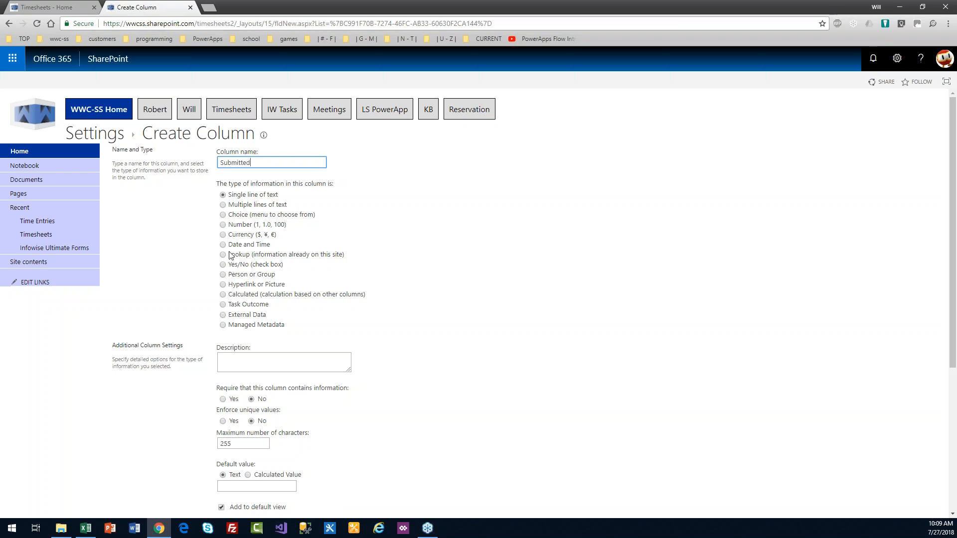
click(223, 294)
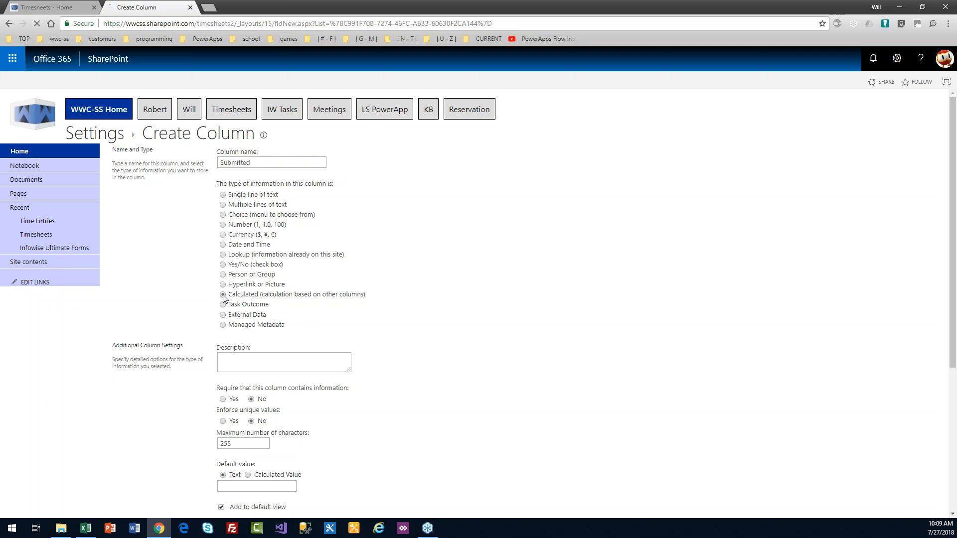
drag(955, 212, 956, 243)
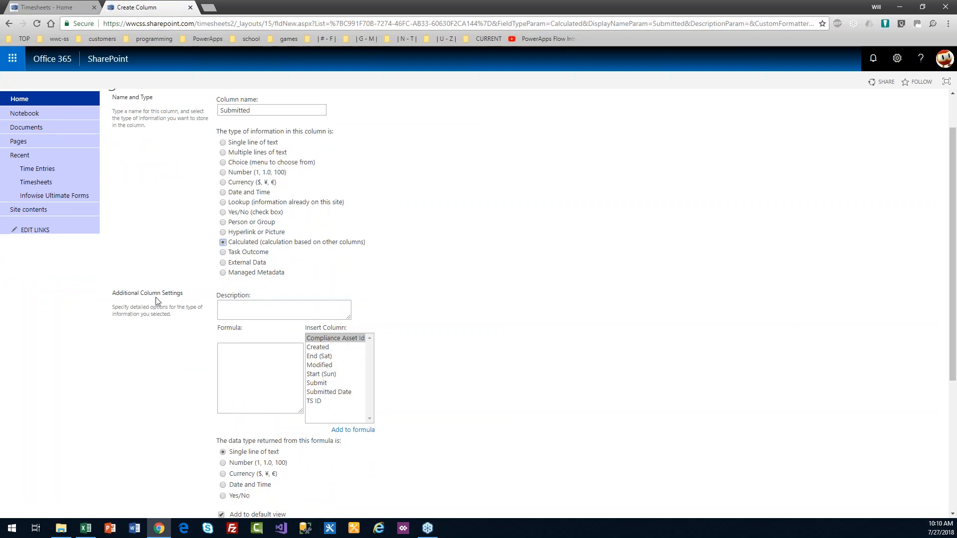
key(alt+Tab)
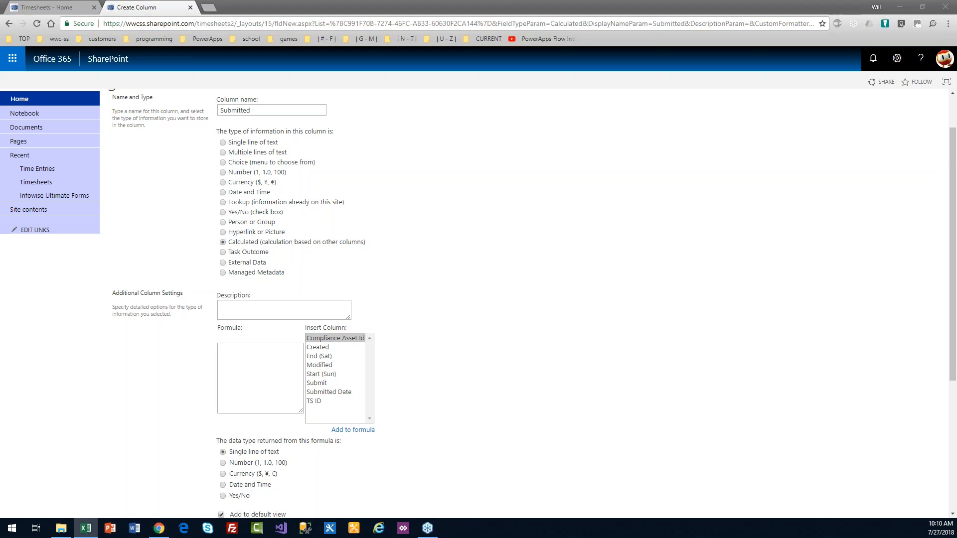
click(251, 357)
text(=IF([Submitted Date],TRUE,FALSE))
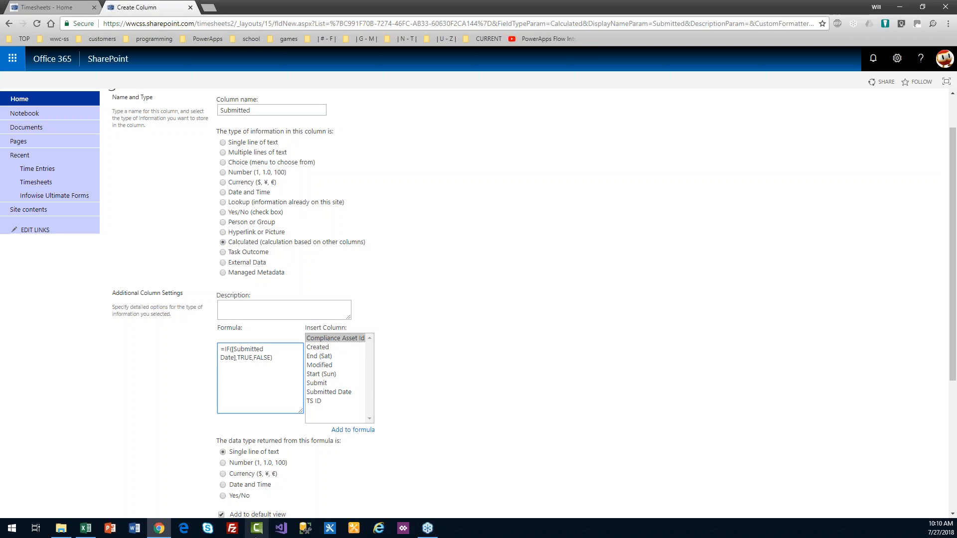
click(222, 496)
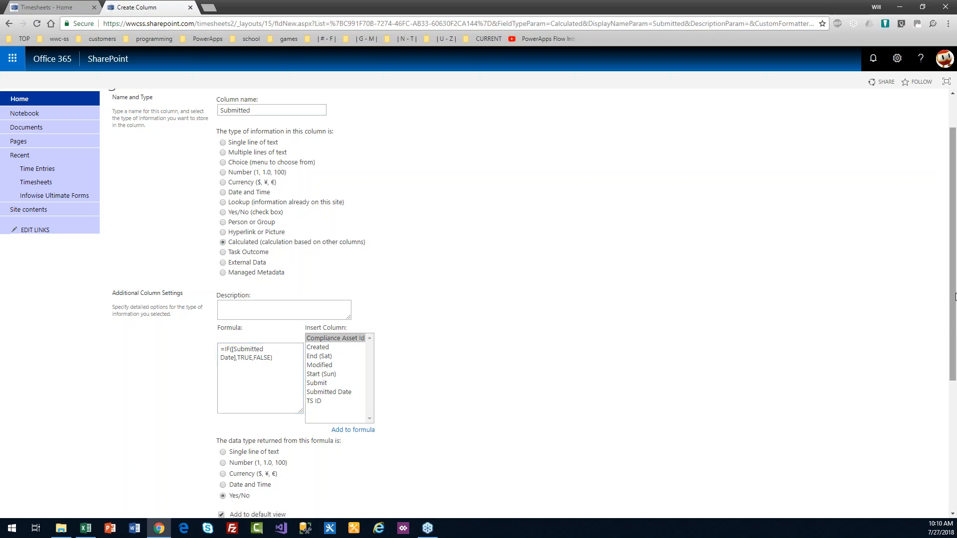
drag(954, 304, 954, 397)
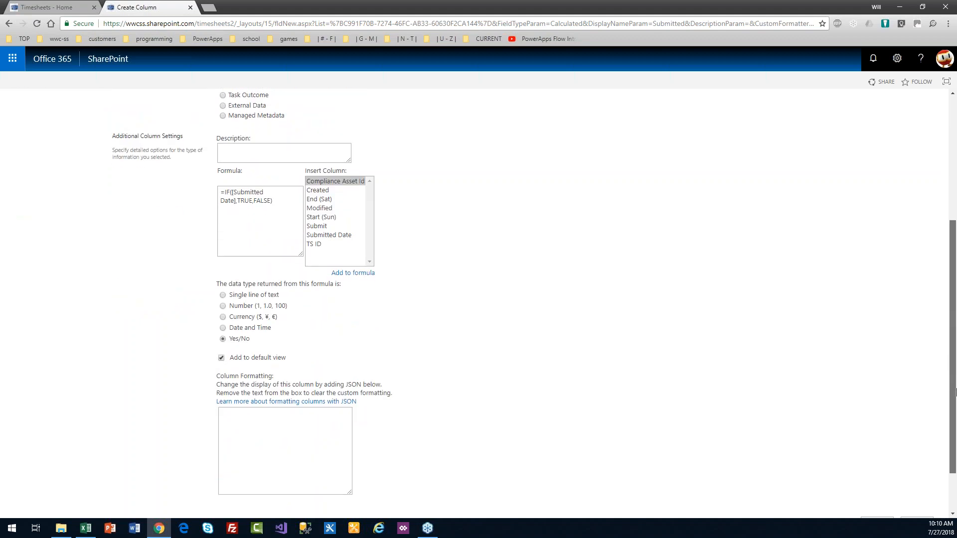
click(221, 358)
drag(955, 404, 954, 443)
click(889, 466)
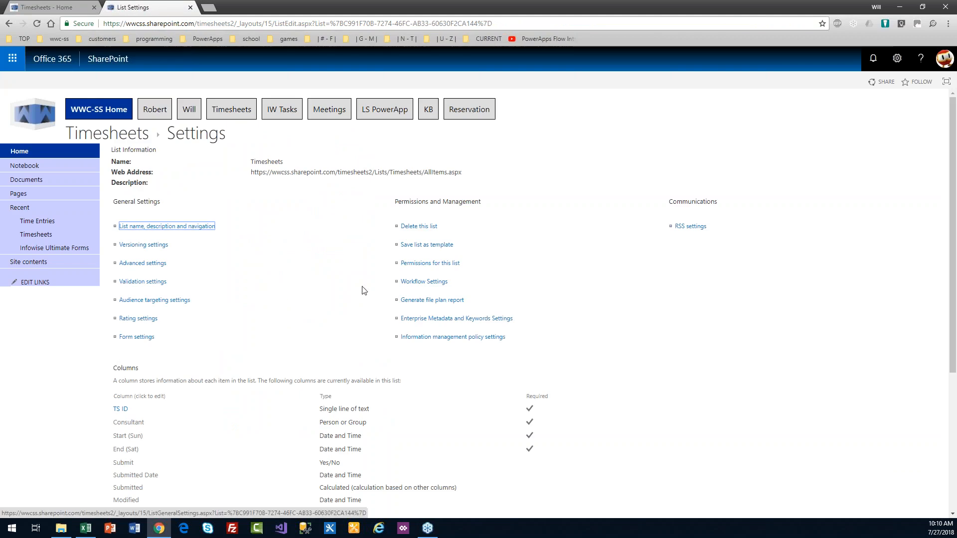
Step: Start a required Choice column named Status
scroll(955, 227, down, 5)
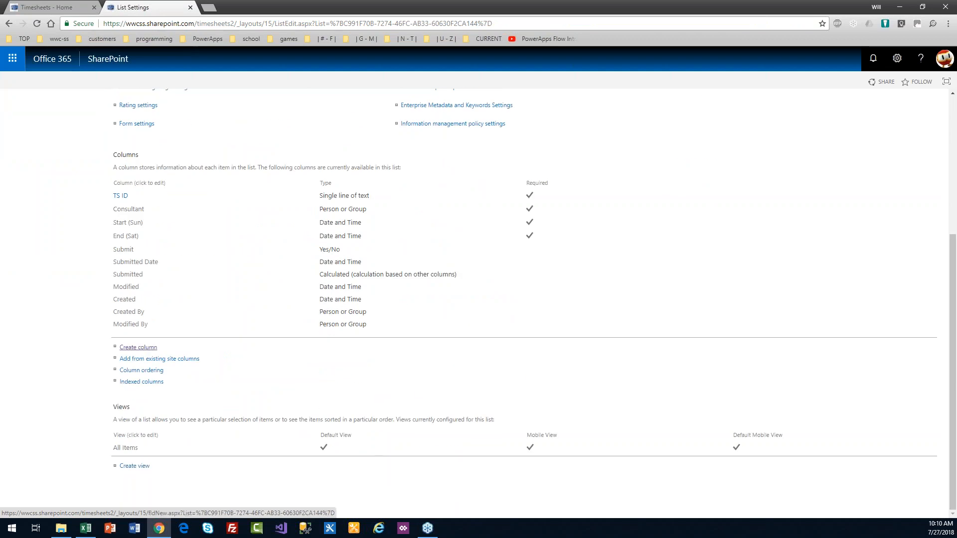
click(145, 348)
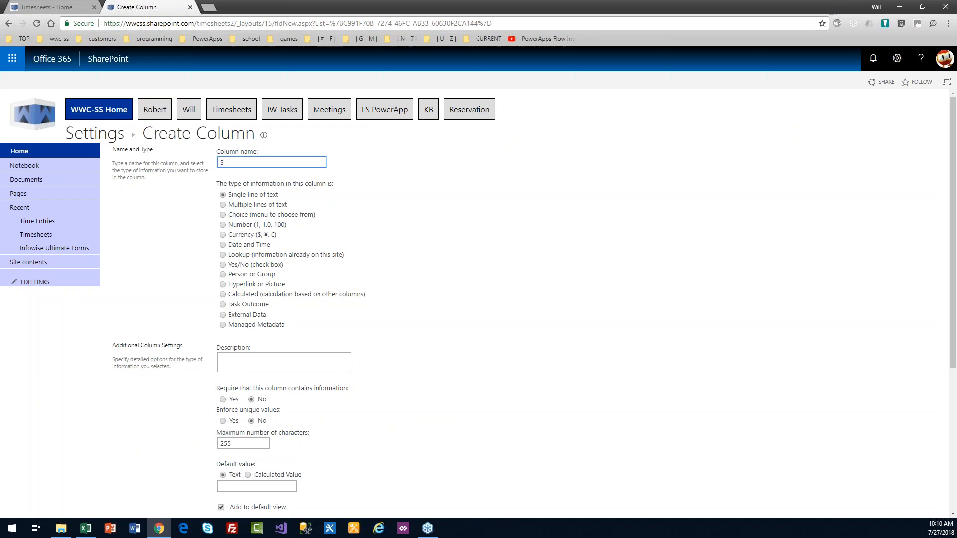
text(atus)
click(223, 216)
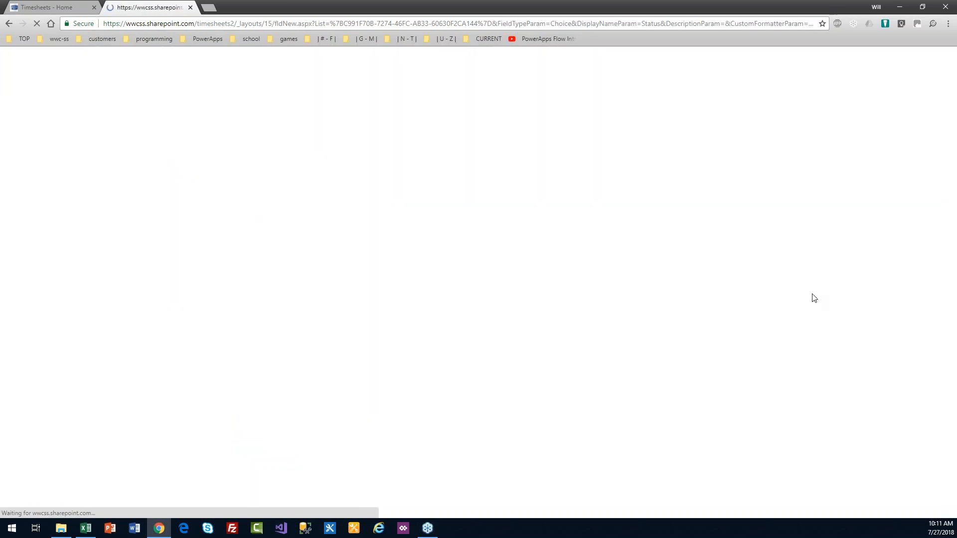
drag(955, 256, 956, 271)
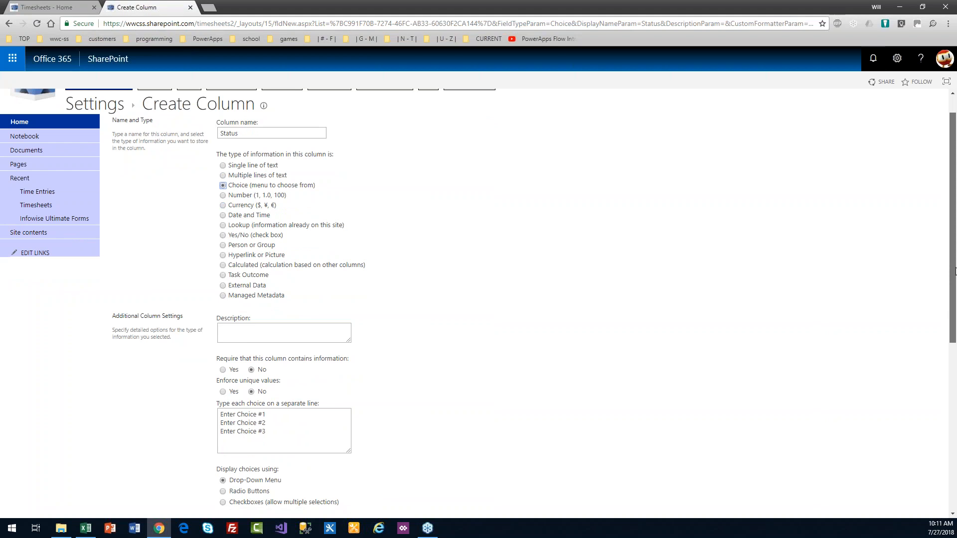
scroll(955, 272, down, 1)
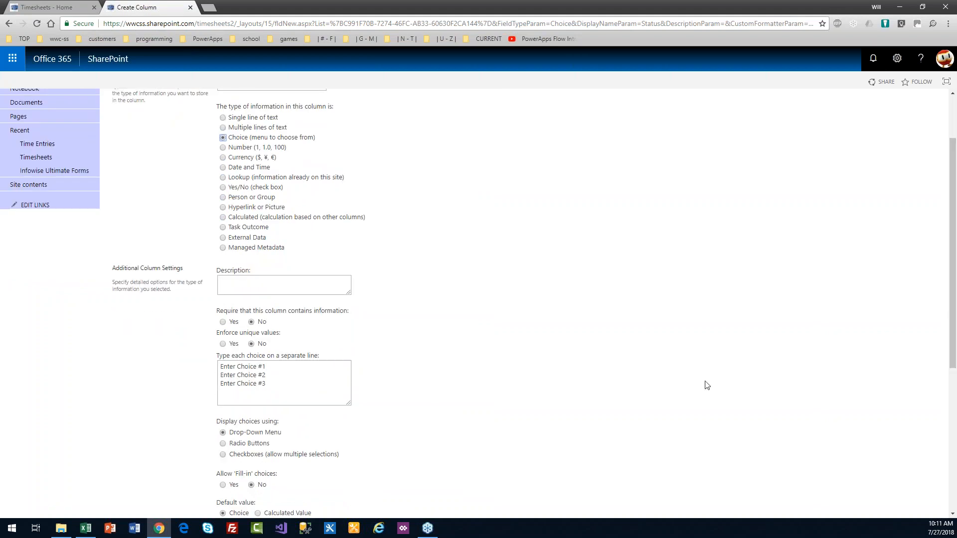
click(224, 323)
Step: Replace the placeholder choices with In Progress and Submitted, then save the Status column
drag(287, 389, 196, 365)
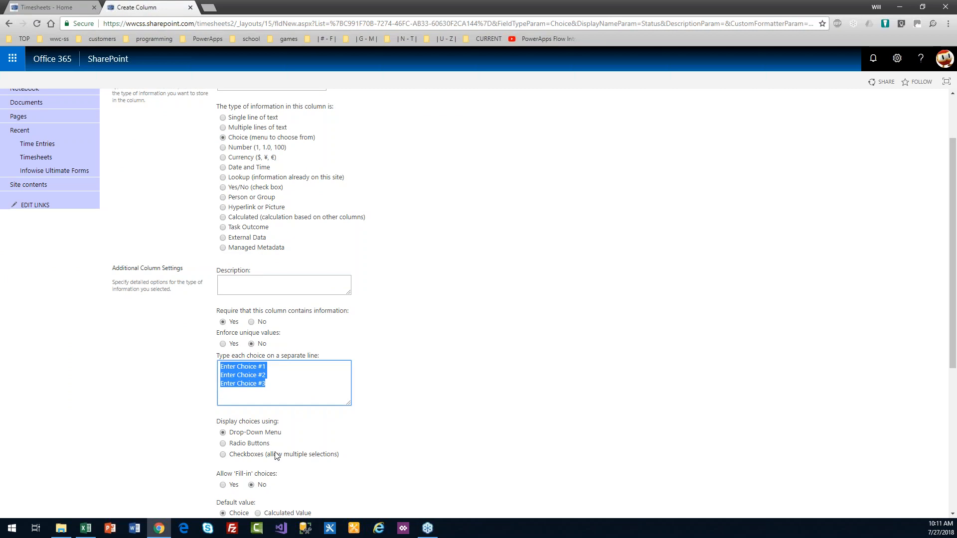
key(BackSpace)
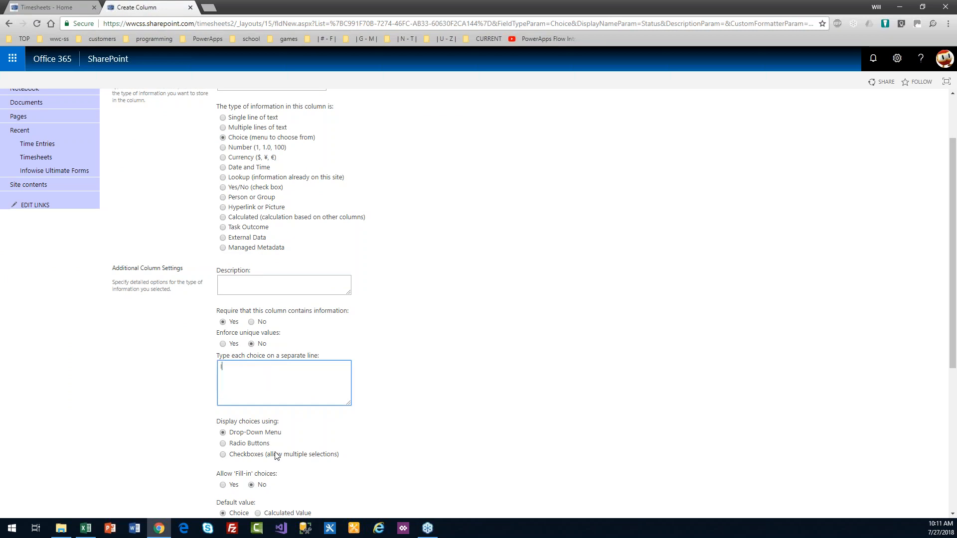
text(In Progress )
text(Submit)
text(ted)
click(423, 352)
drag(954, 318, 954, 380)
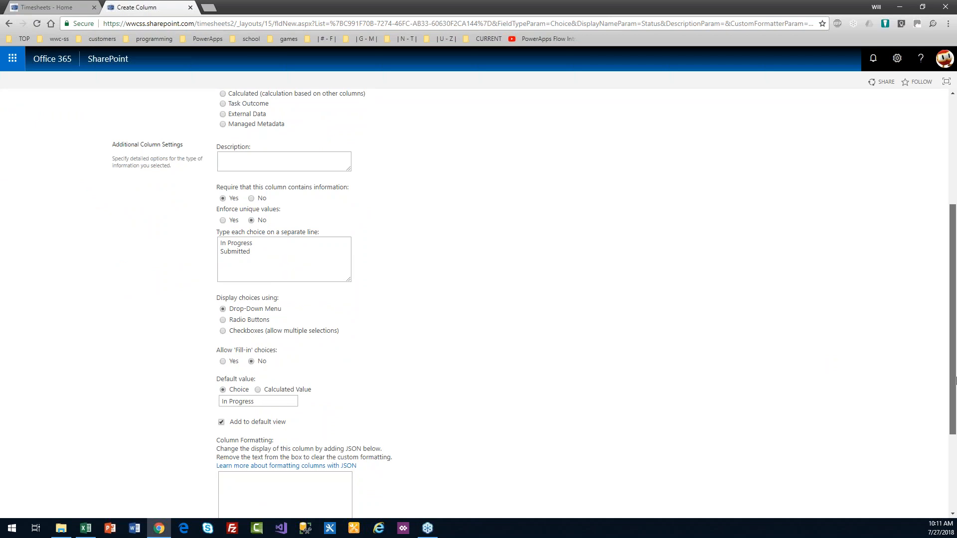
scroll(955, 380, down, 1)
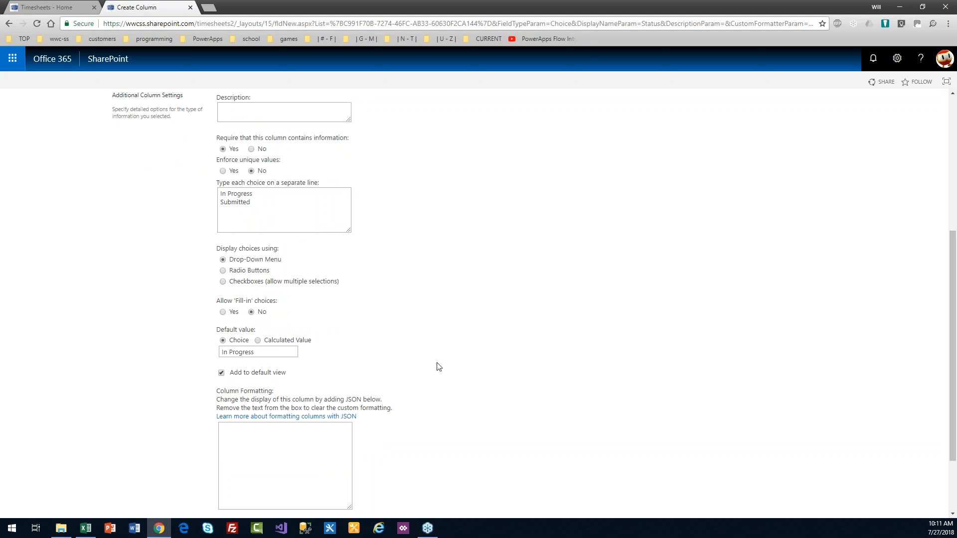
drag(946, 409, 946, 456)
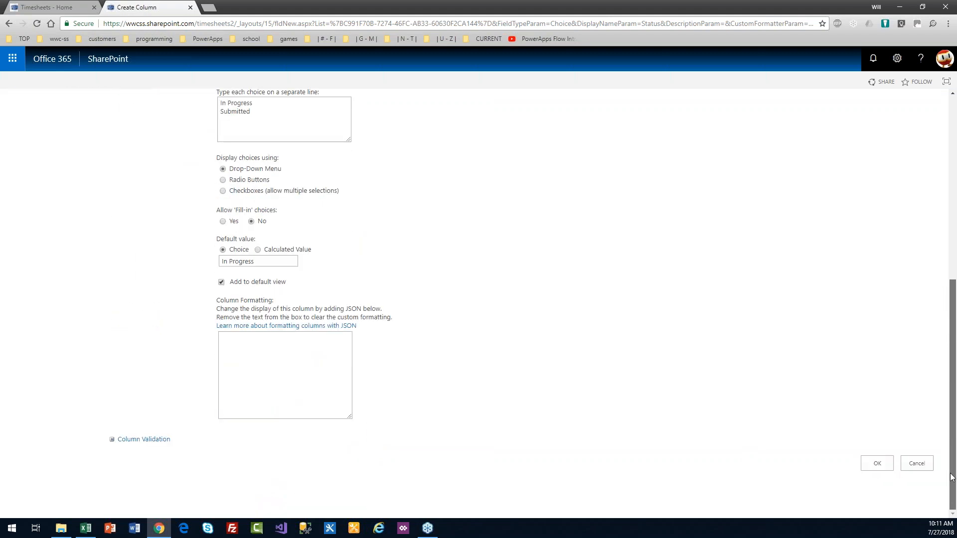
click(881, 464)
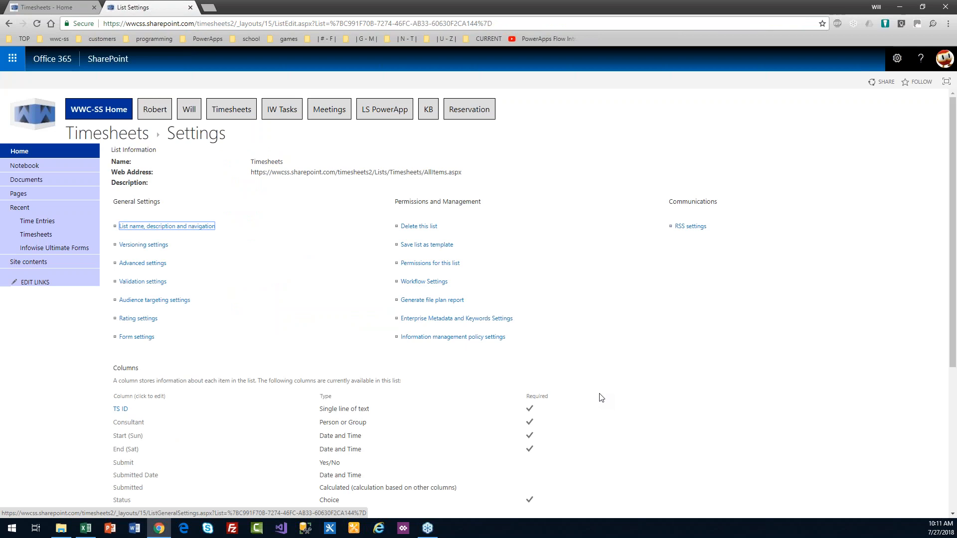
Step: Check the new Status column in Timesheets settings, then go to the Time Entries list
drag(952, 224, 953, 303)
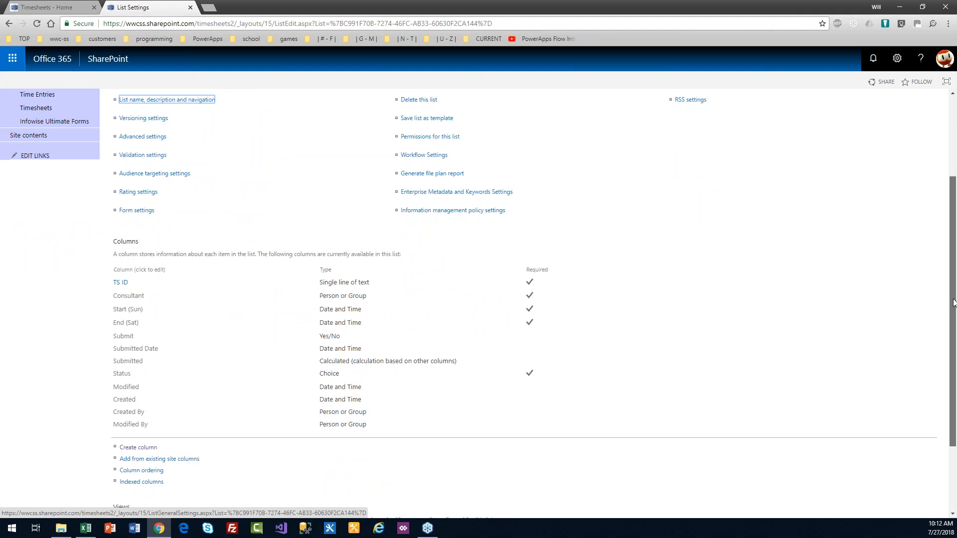
drag(953, 303, 954, 261)
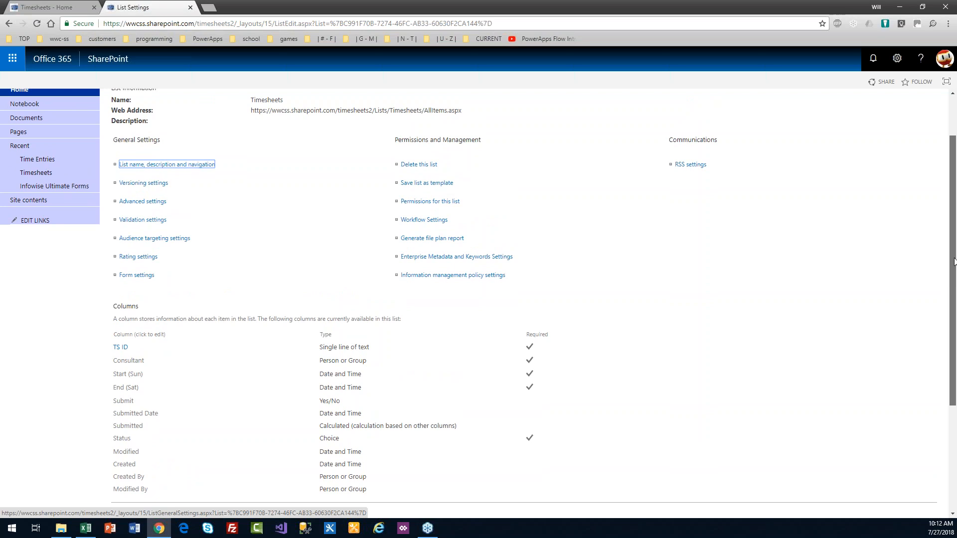
drag(953, 260, 953, 223)
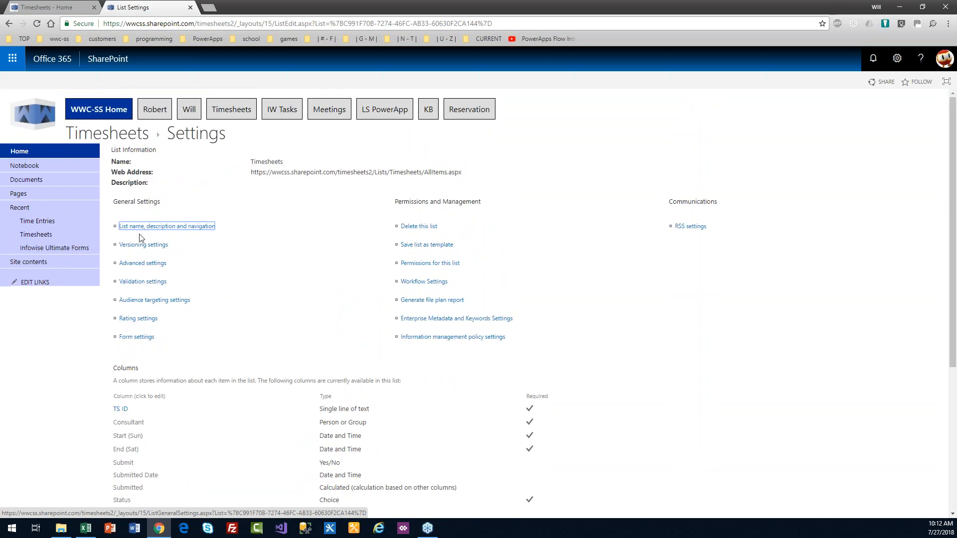
click(74, 222)
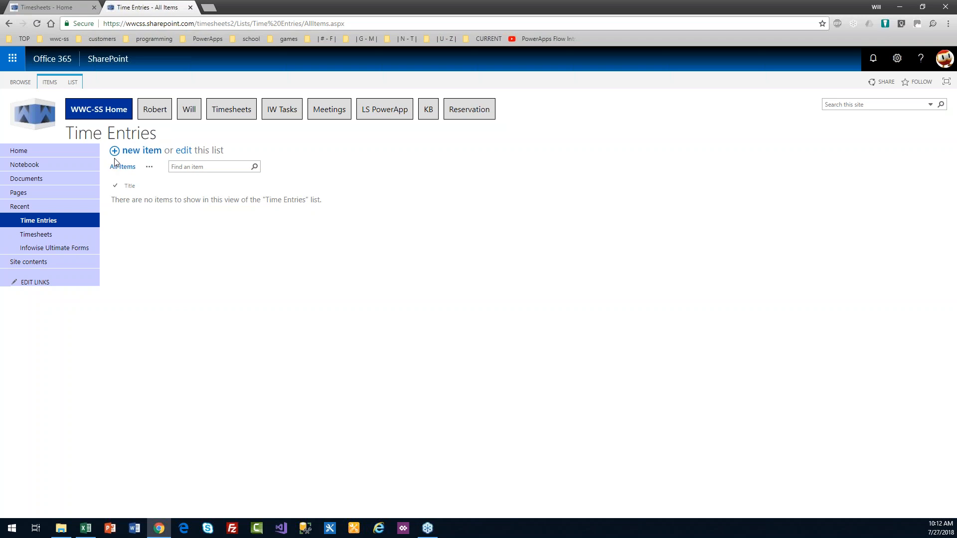
Step: Set 'Allow management of content types' to Yes in the Time Entries advanced settings
click(75, 84)
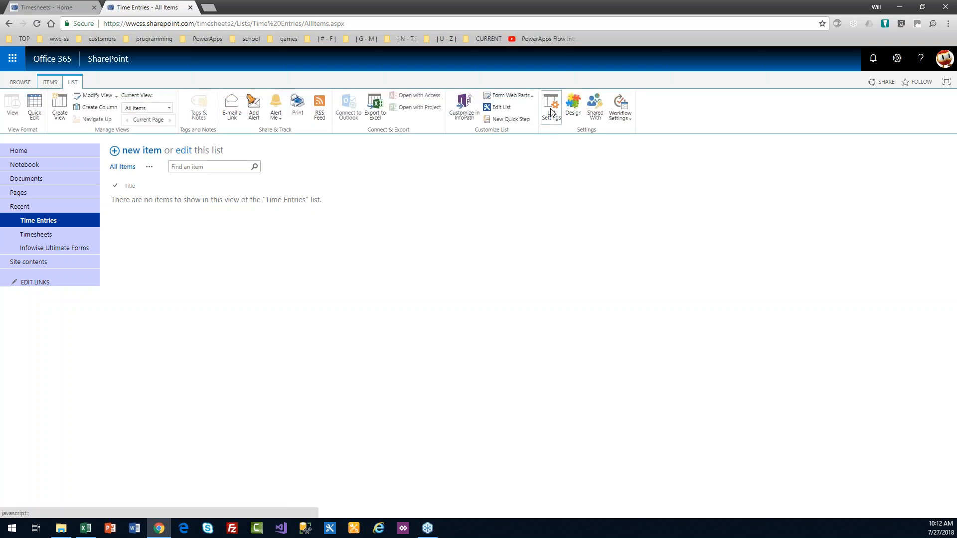
click(551, 112)
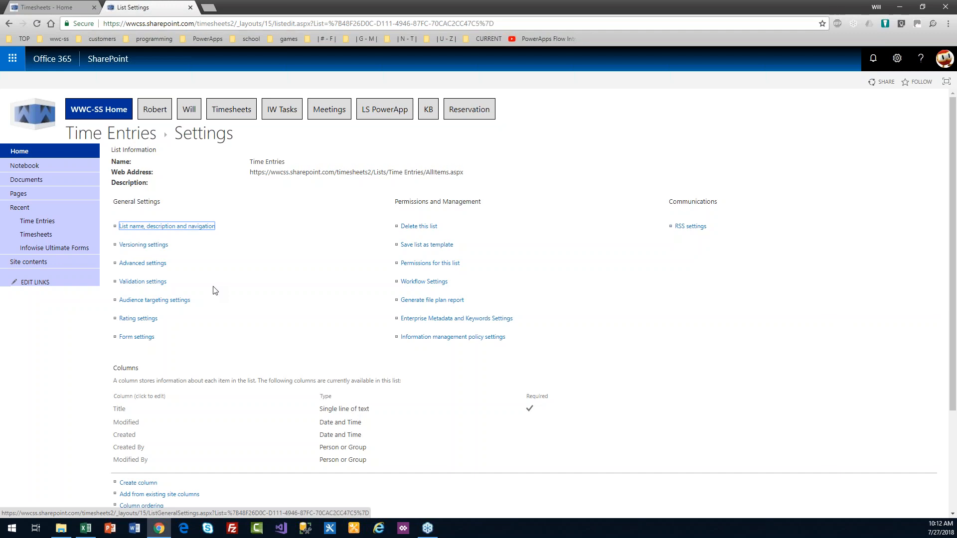
click(139, 267)
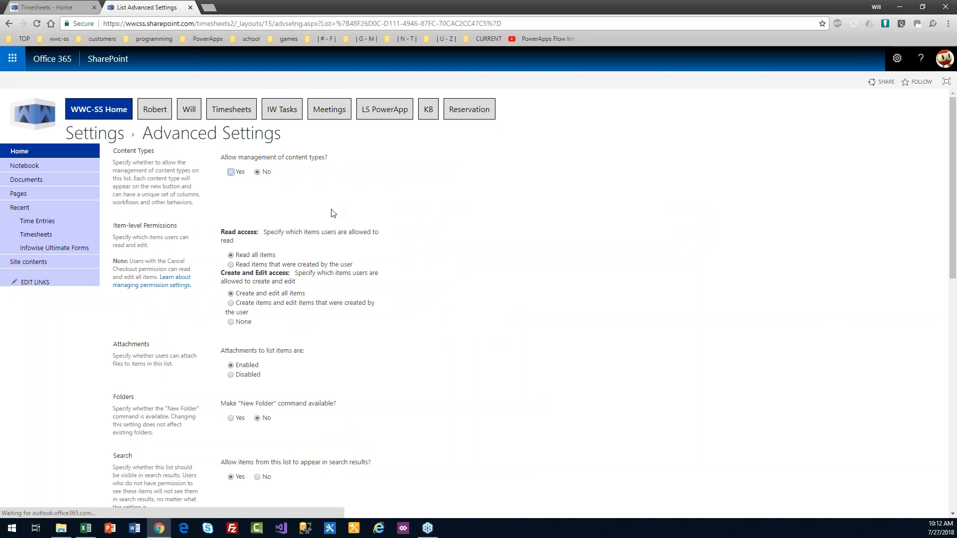
click(232, 173)
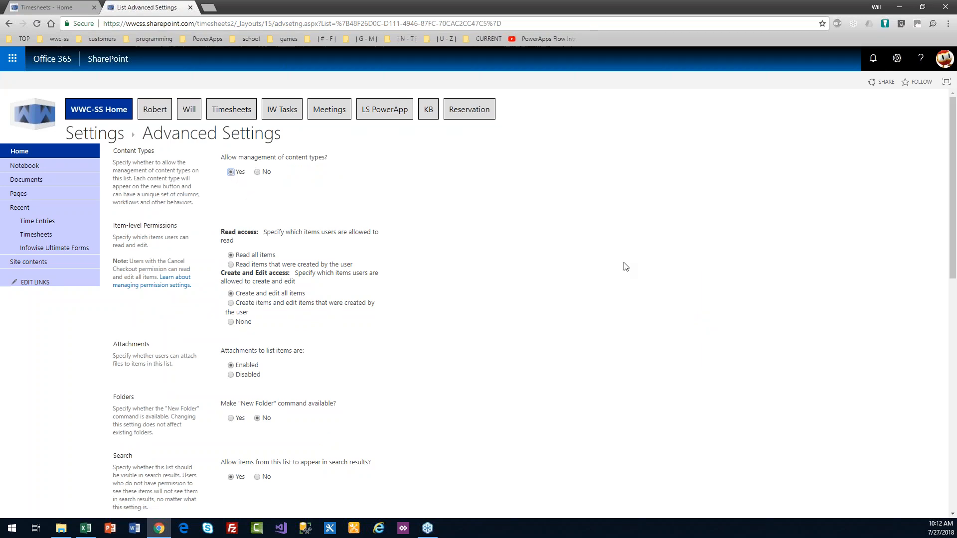
drag(954, 244, 955, 479)
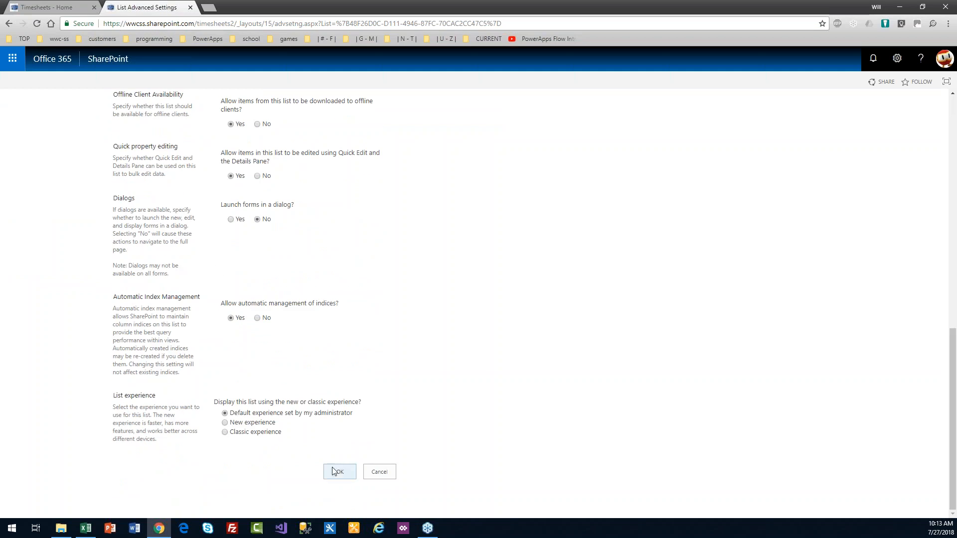
click(333, 472)
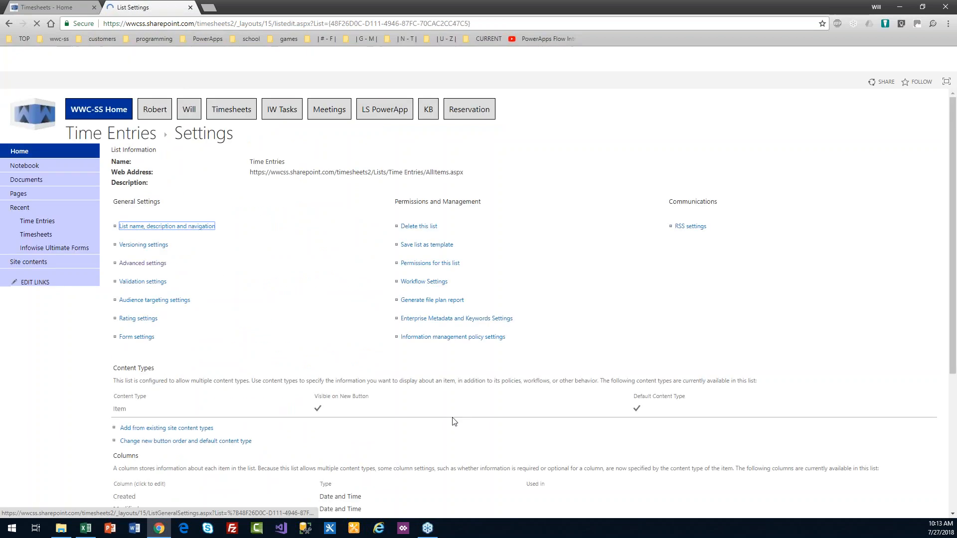
drag(239, 134, 176, 135)
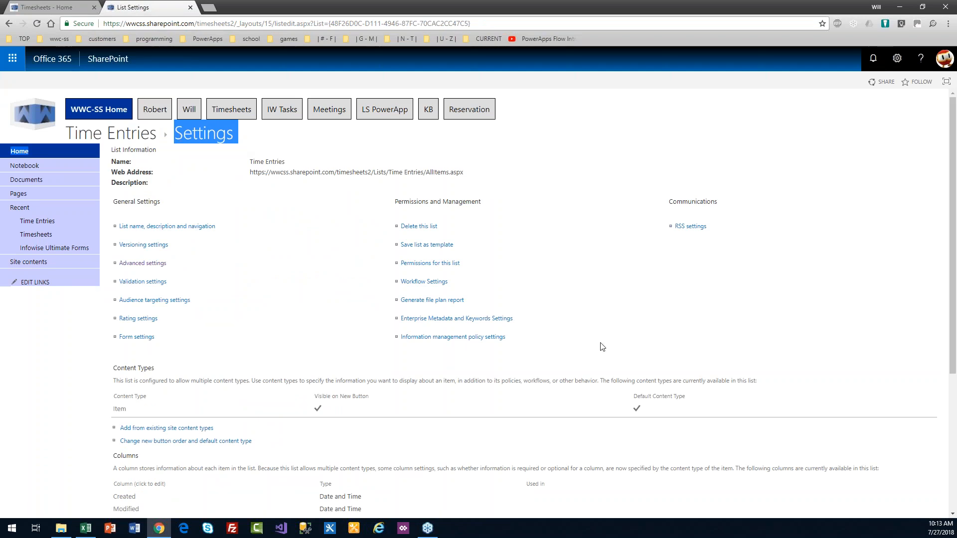
Step: Delete the Item content type from the Time Entries list
scroll(693, 312, down, 4)
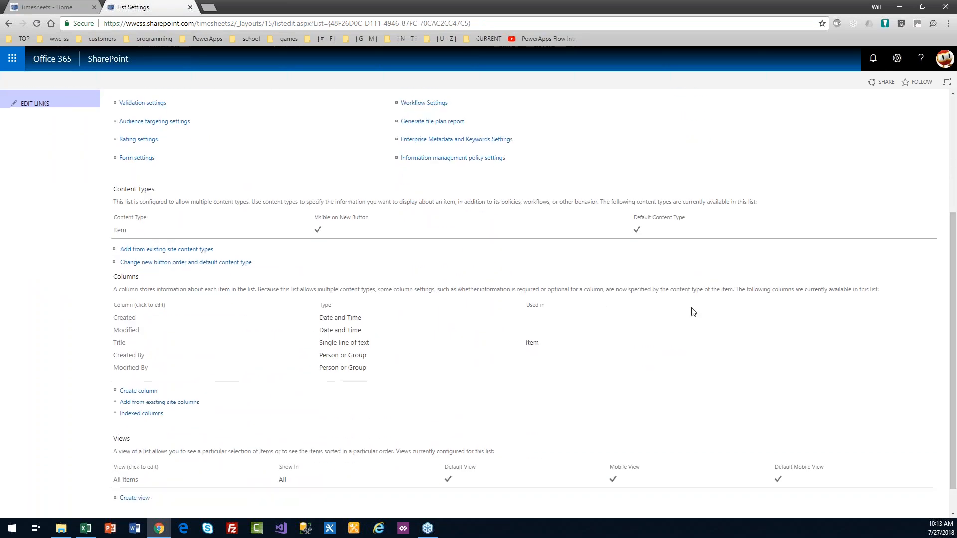
drag(157, 190, 111, 190)
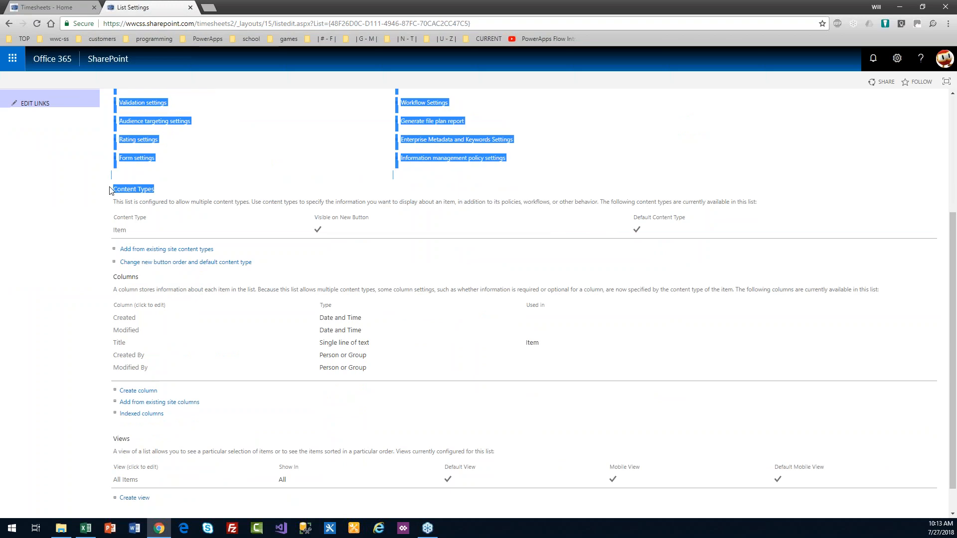
click(176, 184)
click(121, 231)
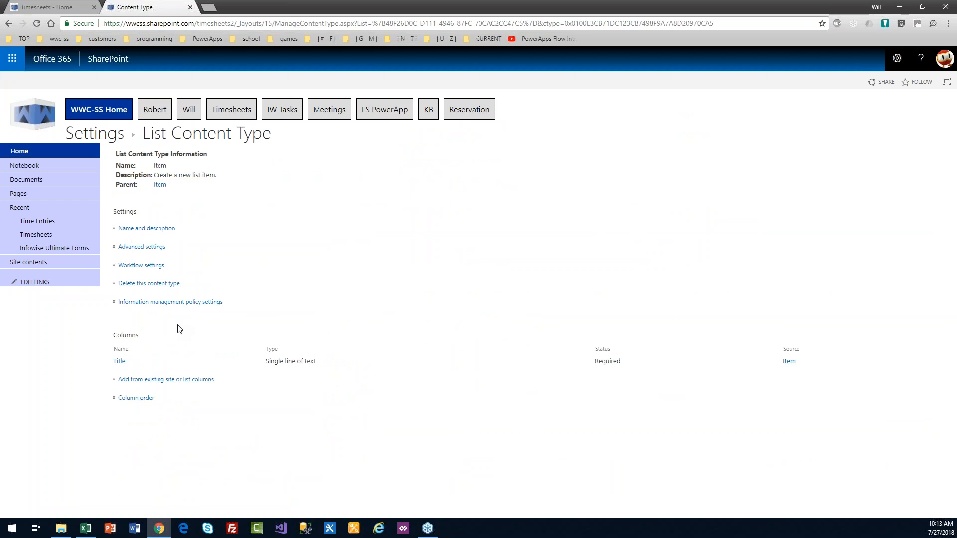
click(160, 283)
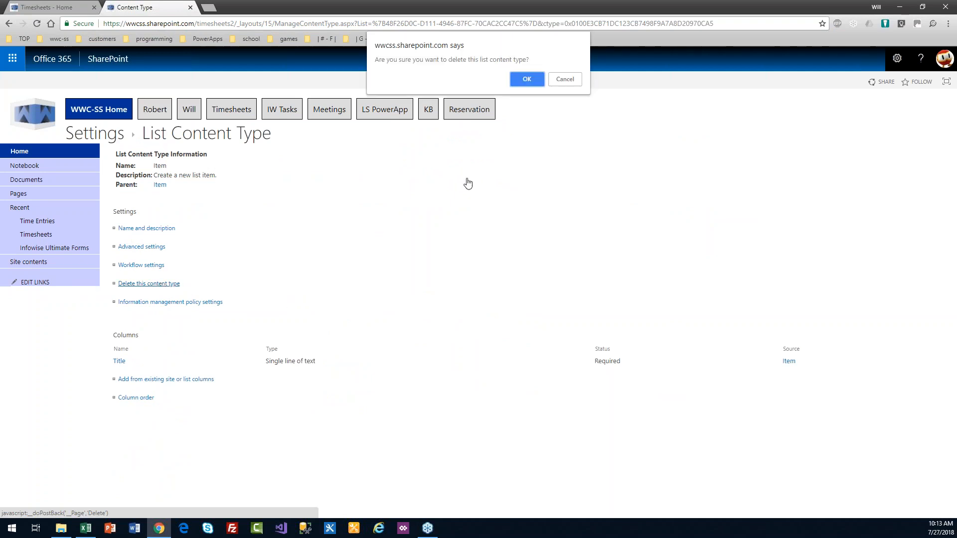
click(535, 80)
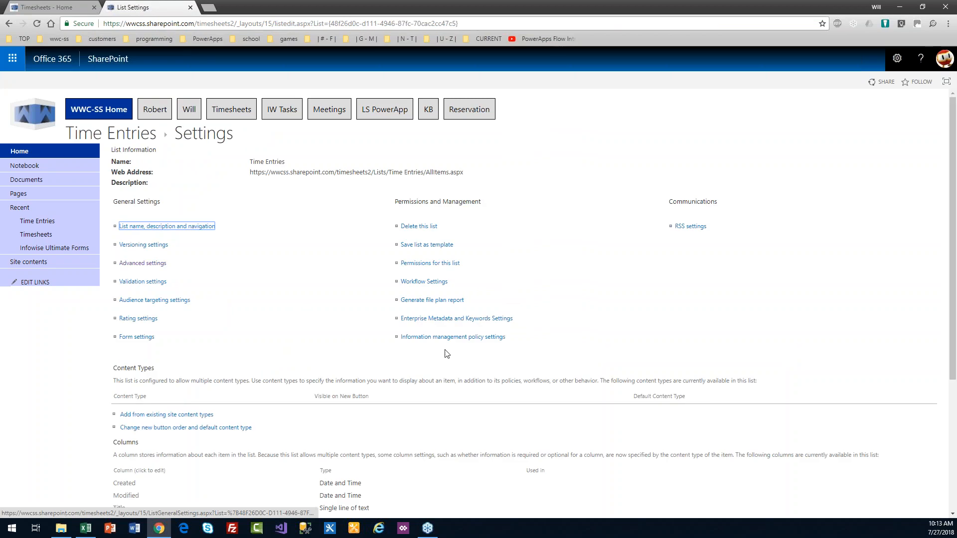
Step: Add the Infowise Associated Item site content type from the Infowise group
click(159, 417)
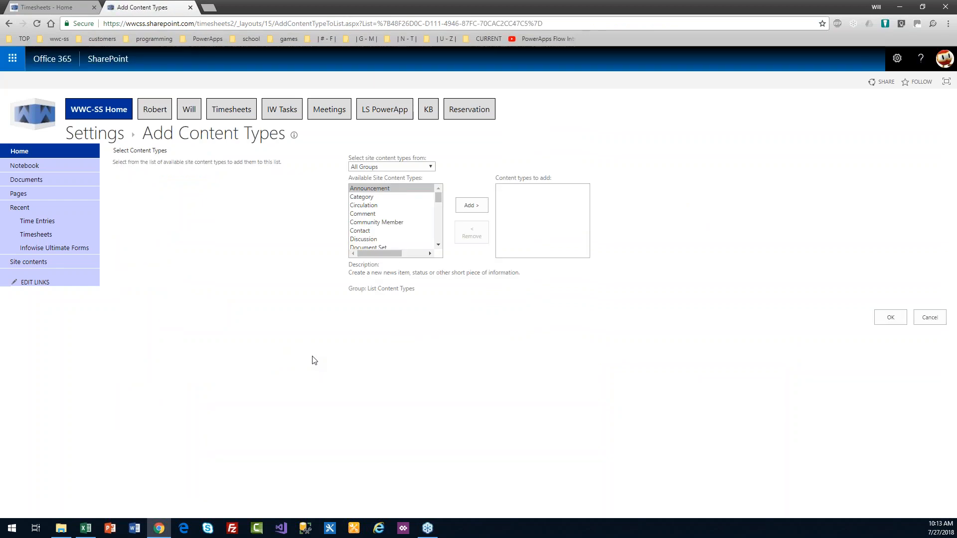
click(430, 167)
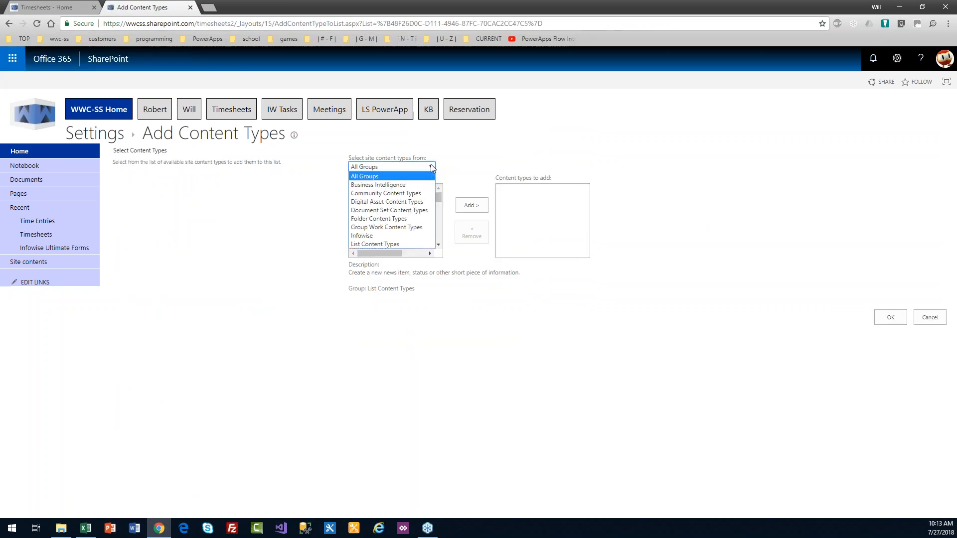
click(408, 236)
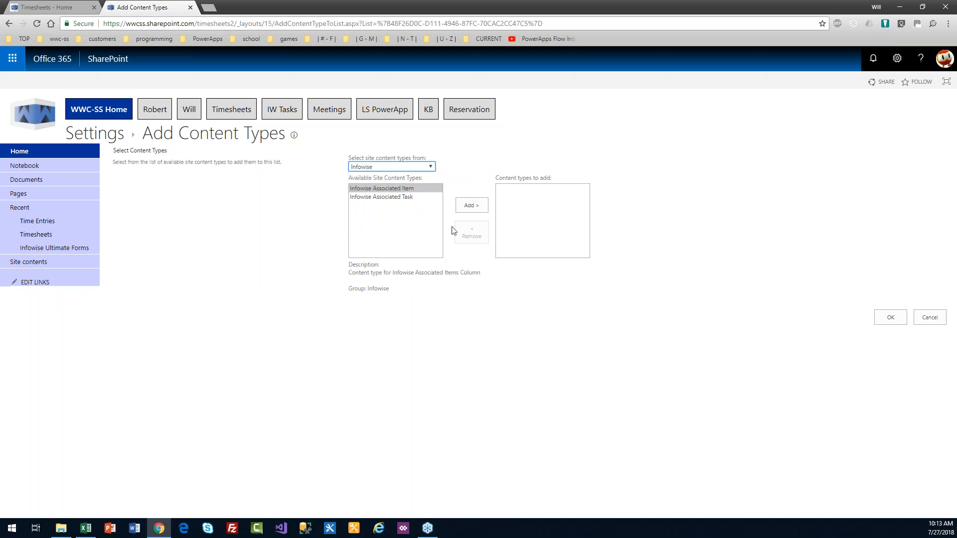
click(467, 206)
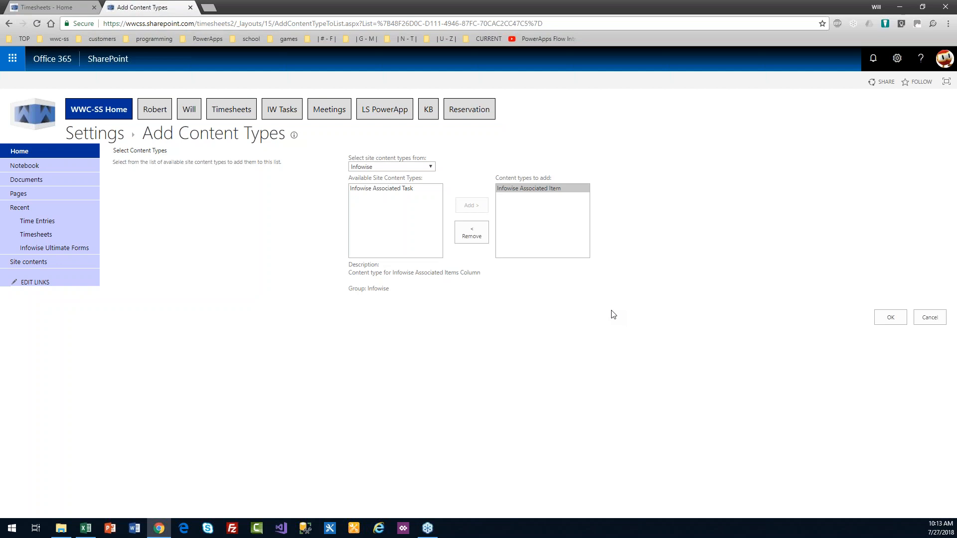
click(888, 321)
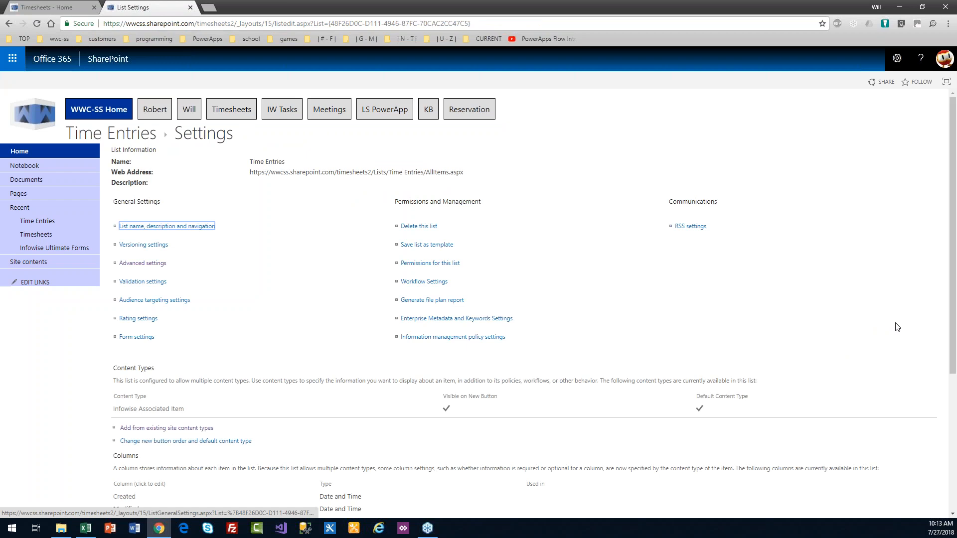
drag(187, 410, 114, 409)
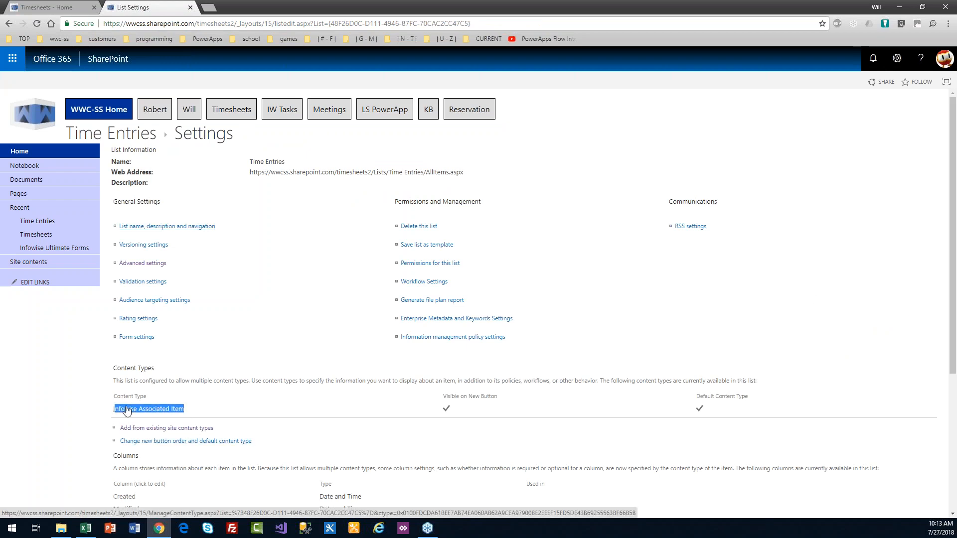
Step: Set the Time Entries Title column's 'Require that this column contains information' to No
click(221, 403)
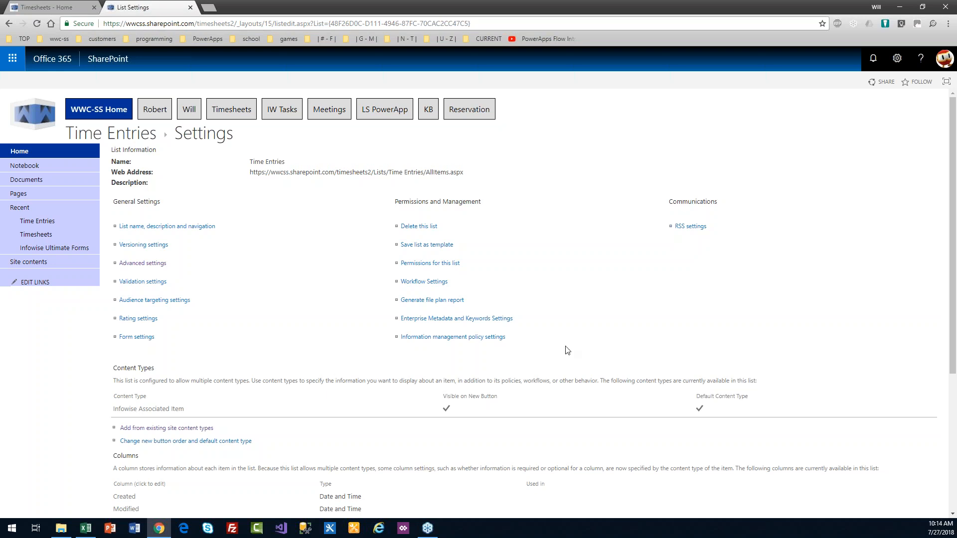
drag(953, 267, 953, 345)
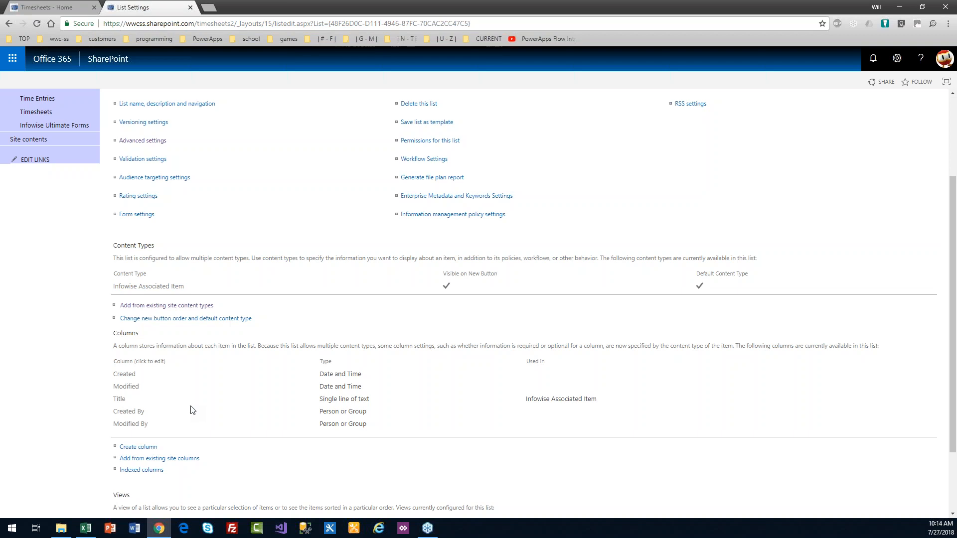
click(120, 402)
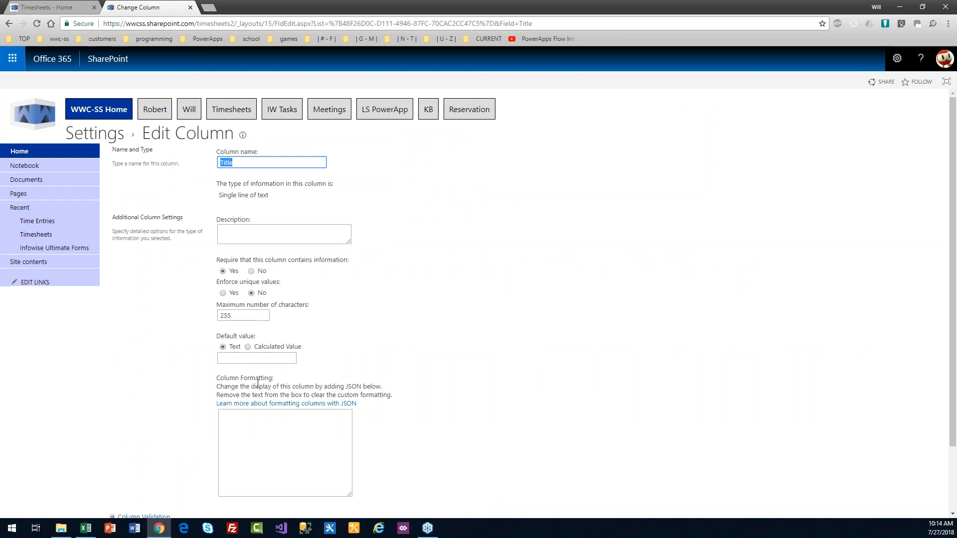
click(252, 272)
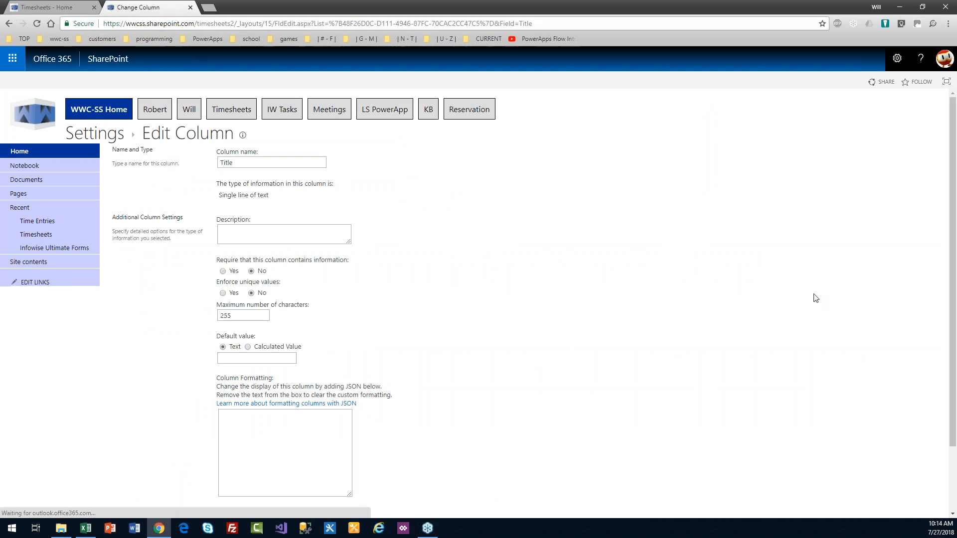
scroll(952, 339, down, 1)
scroll(955, 339, down, 2)
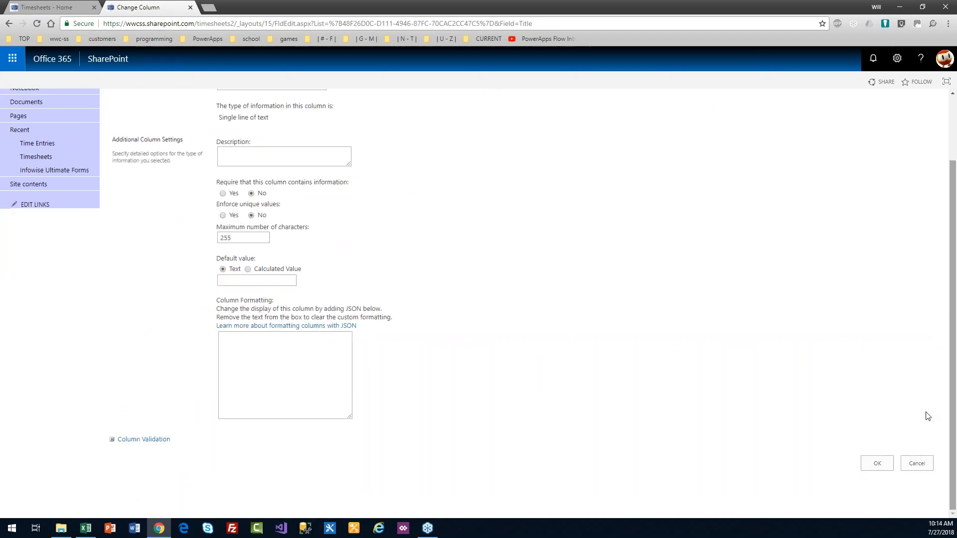
click(881, 467)
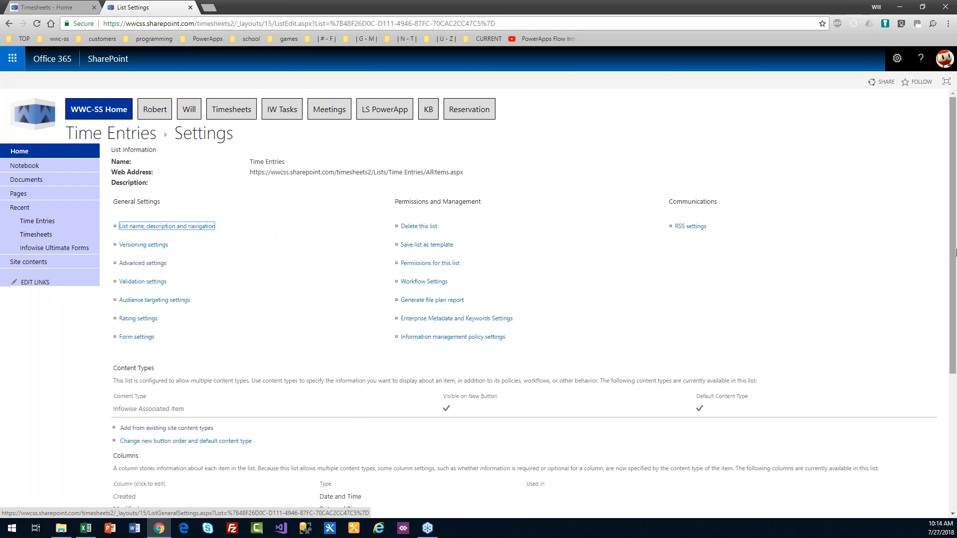
scroll(954, 329, down, 3)
scroll(954, 329, down, 1)
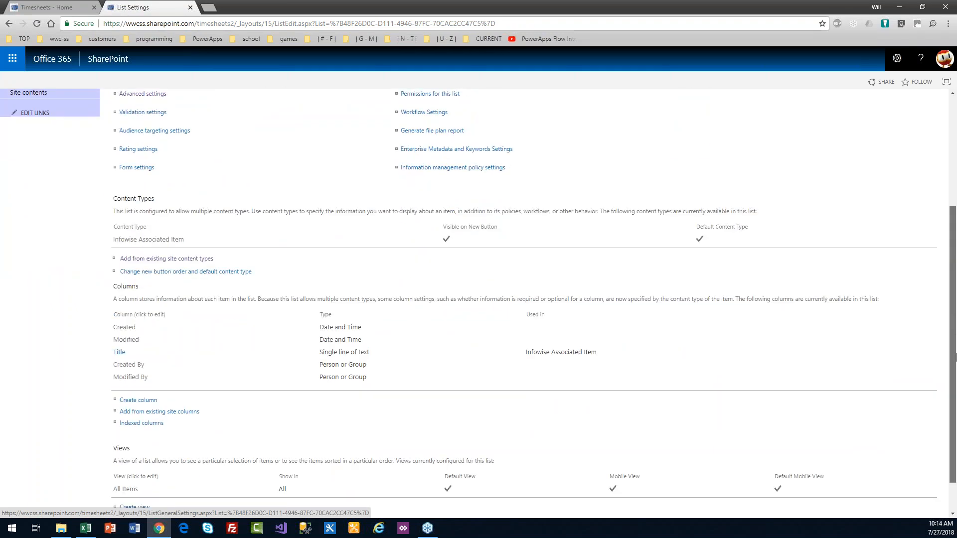
Step: Create a required Person or Group column named Consultant
click(143, 405)
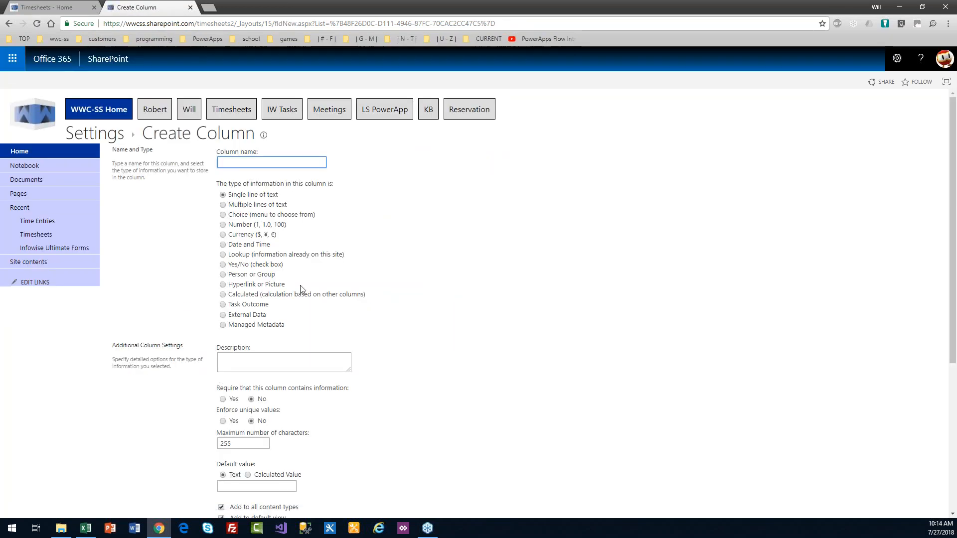
text(Consul)
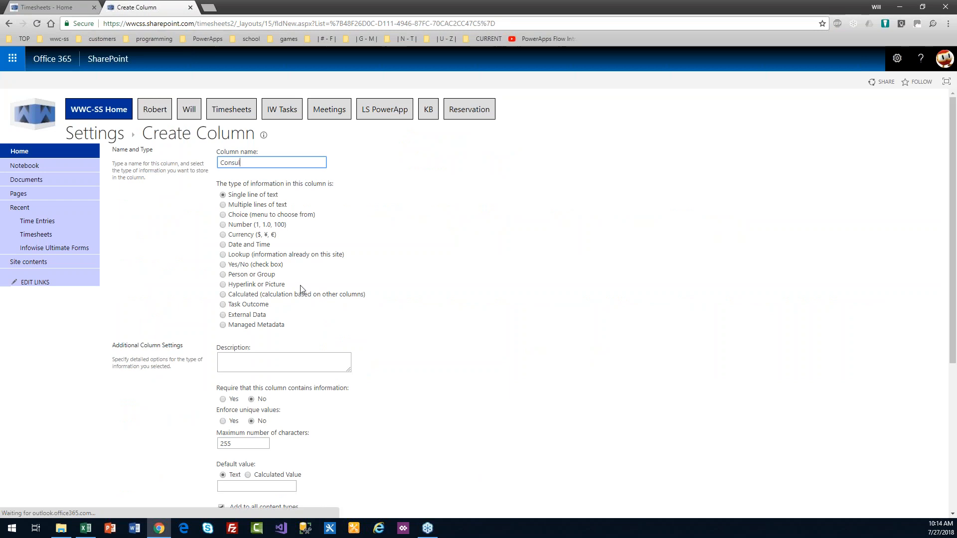
text(tant)
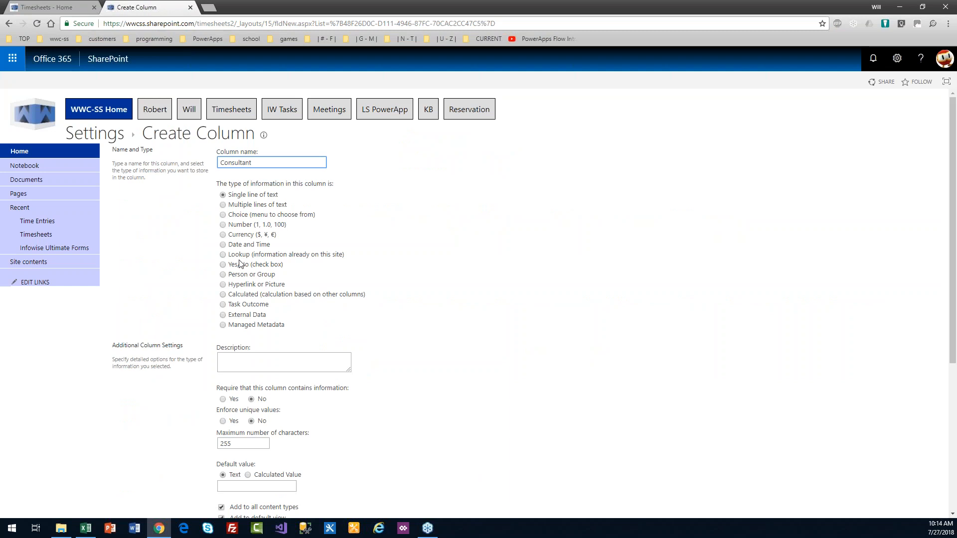
click(224, 275)
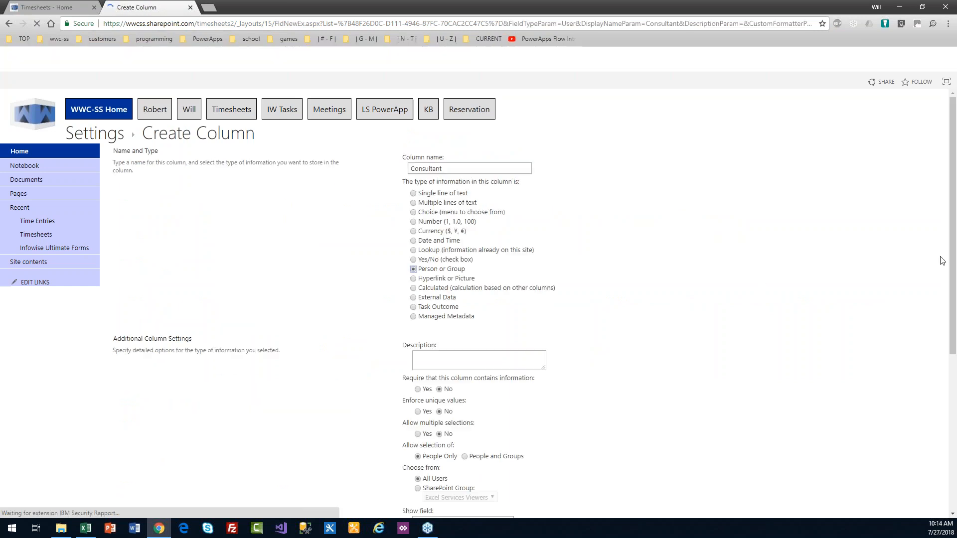
scroll(450, 337, down, 2)
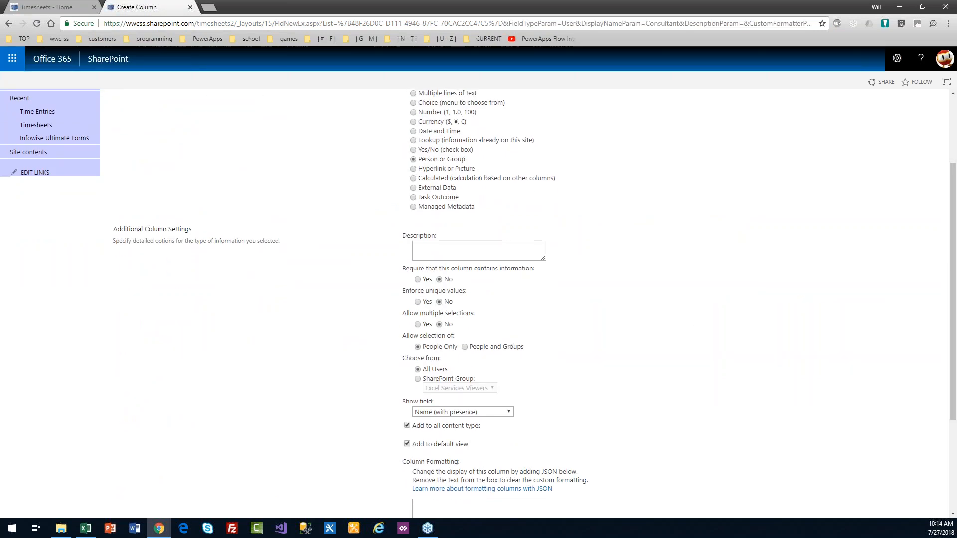
click(418, 280)
drag(953, 290, 953, 360)
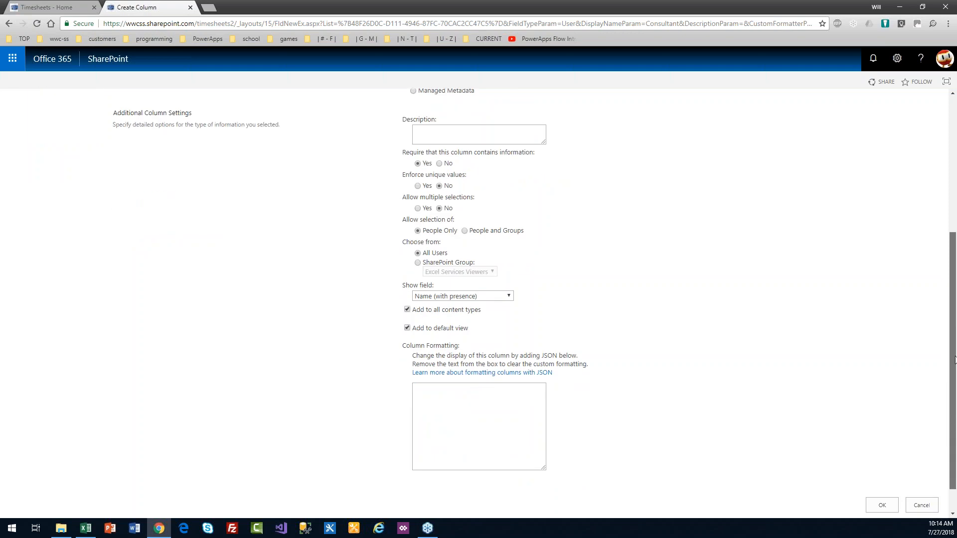
drag(953, 349, 956, 413)
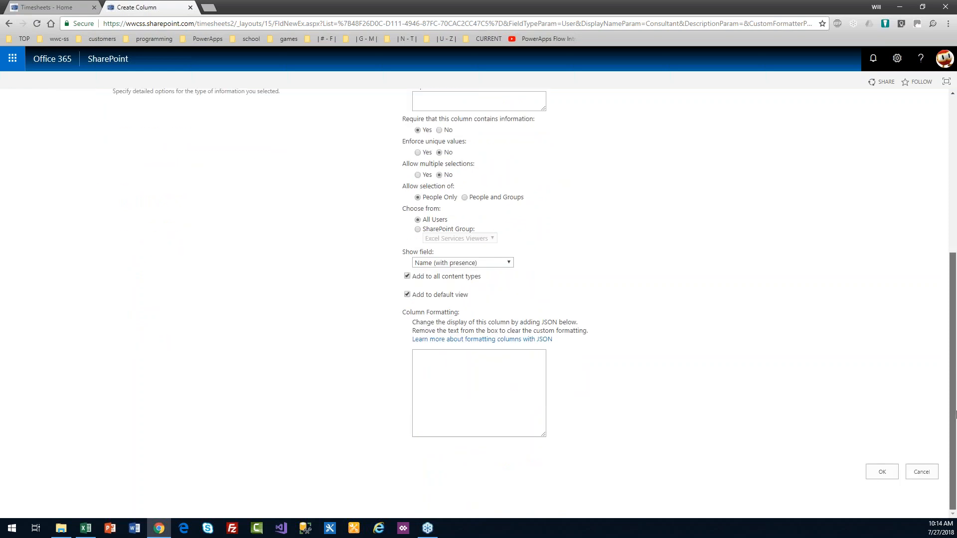
click(892, 475)
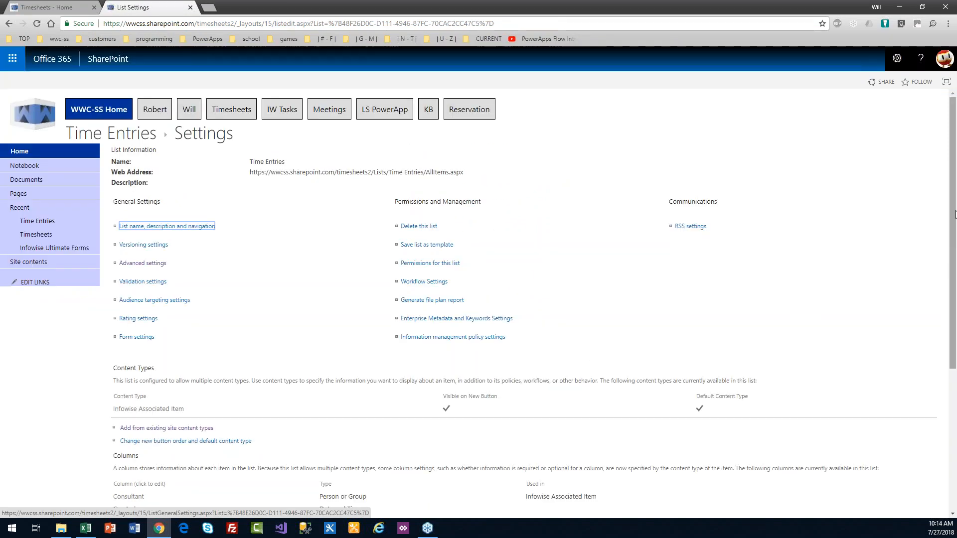
scroll(955, 215, down, 5)
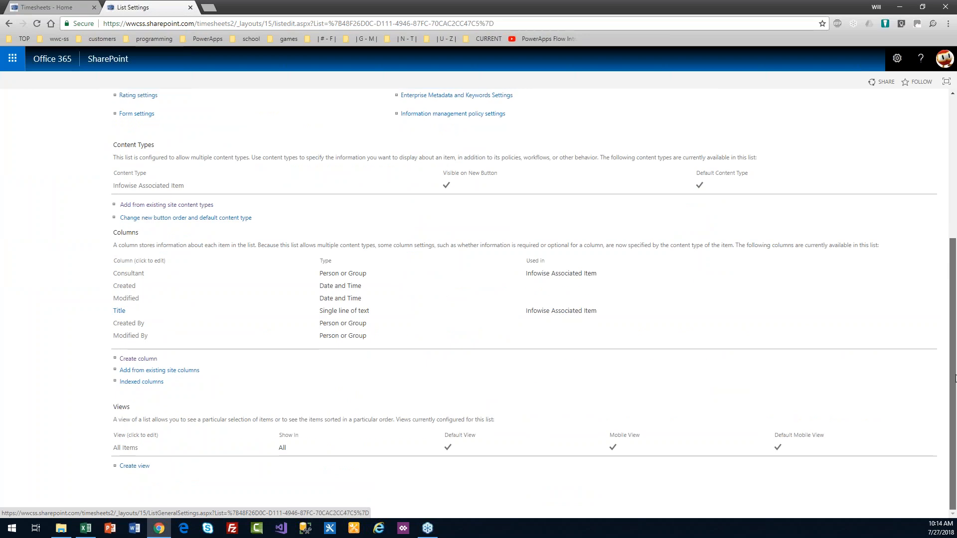
Step: Start a new required Choice column named Customer
click(138, 358)
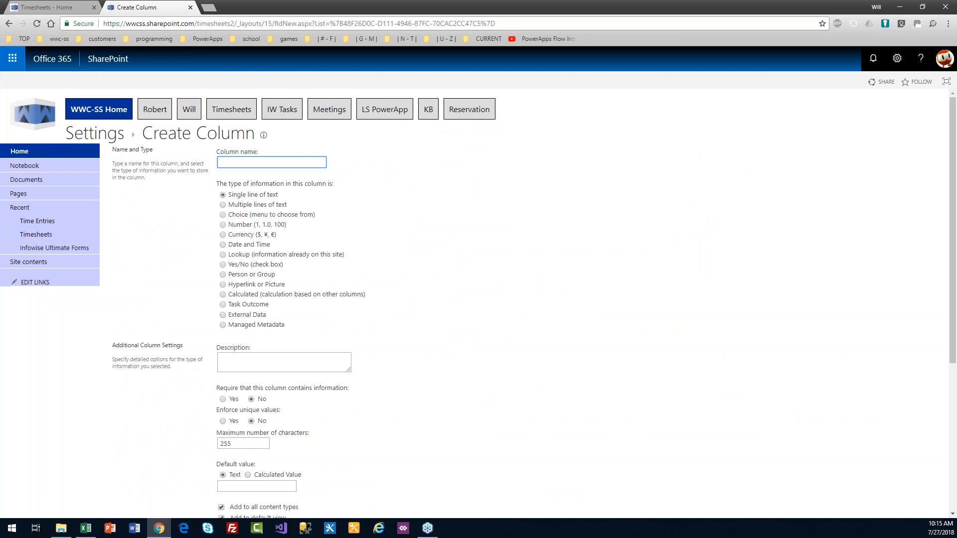
text(Customer)
click(223, 215)
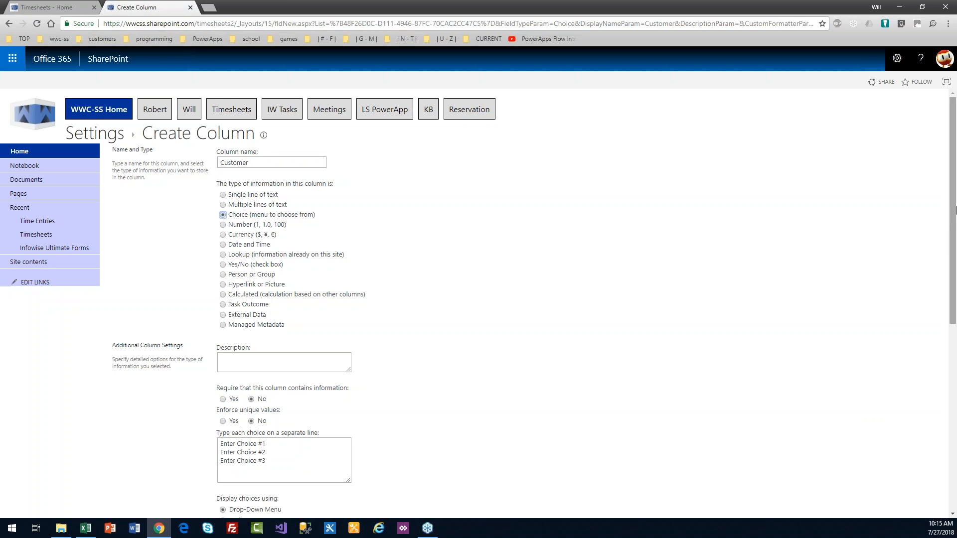
drag(953, 206, 954, 230)
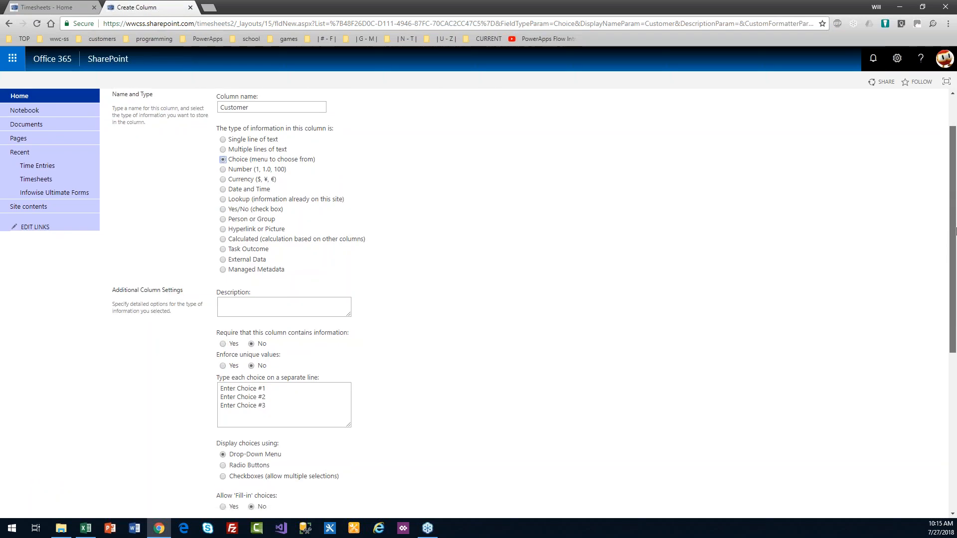
click(224, 344)
Step: Enter four company choices, starting with Apples Company, clear the default value, and save
click(270, 413)
key(ctrl+a)
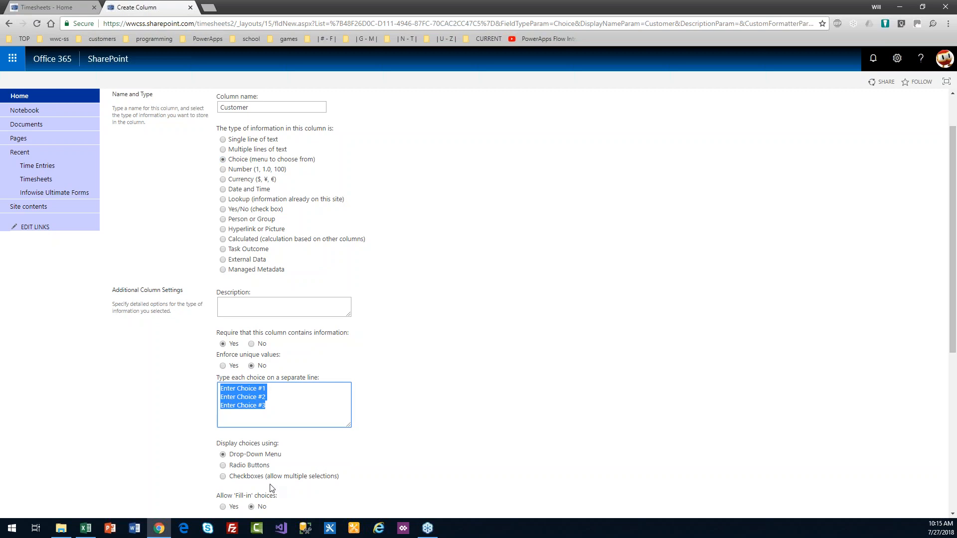
text(Apple)
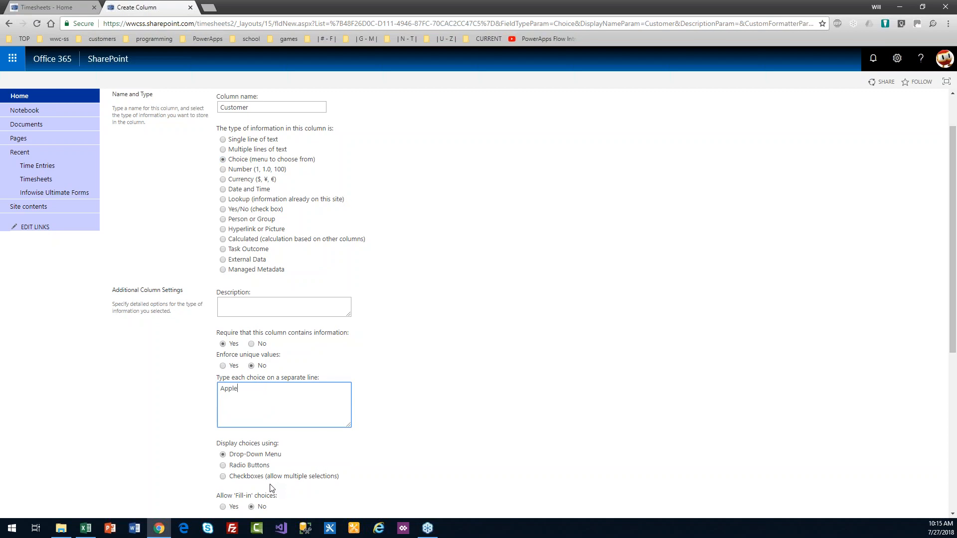
text(s Company )
text(Banana)
text(ies Corp)
key(Return)
text(Donut Industries)
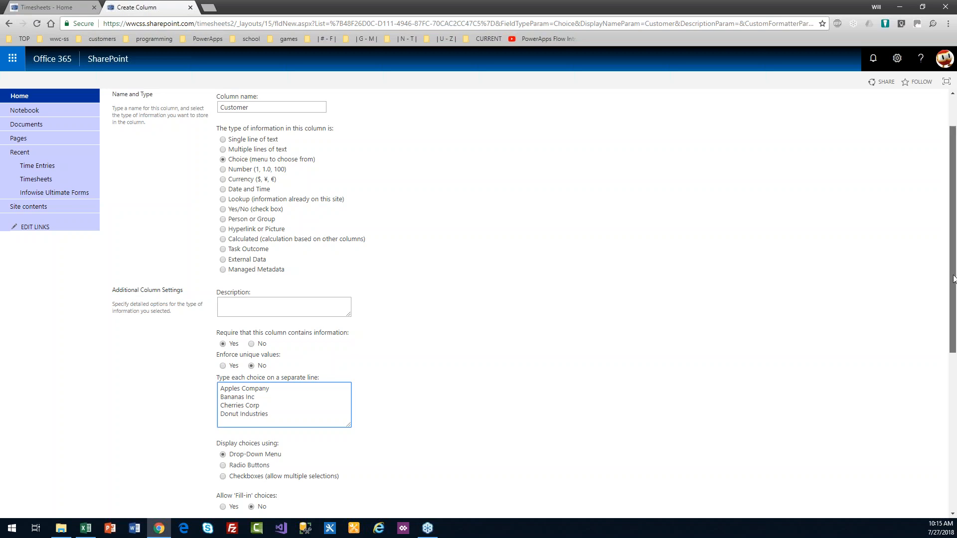
drag(953, 255, 954, 317)
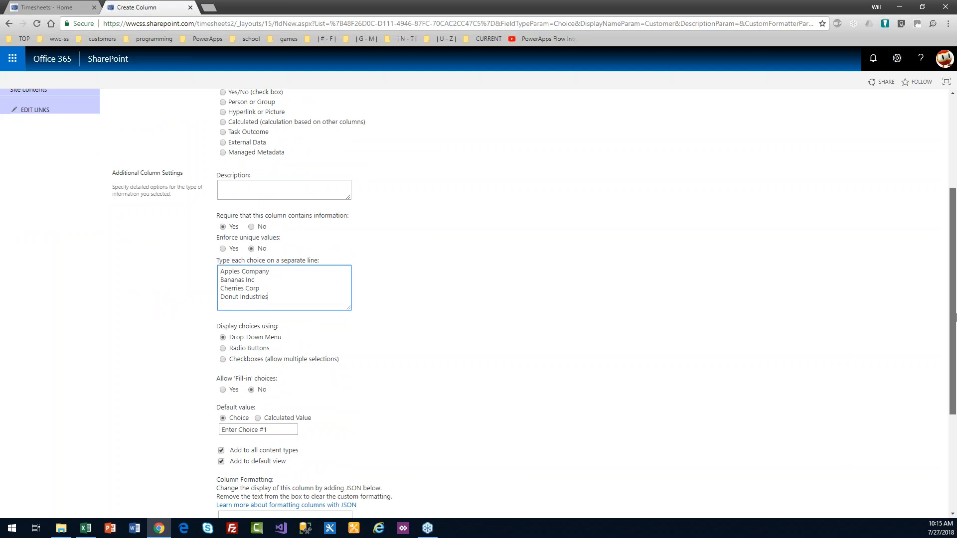
drag(956, 317, 955, 335)
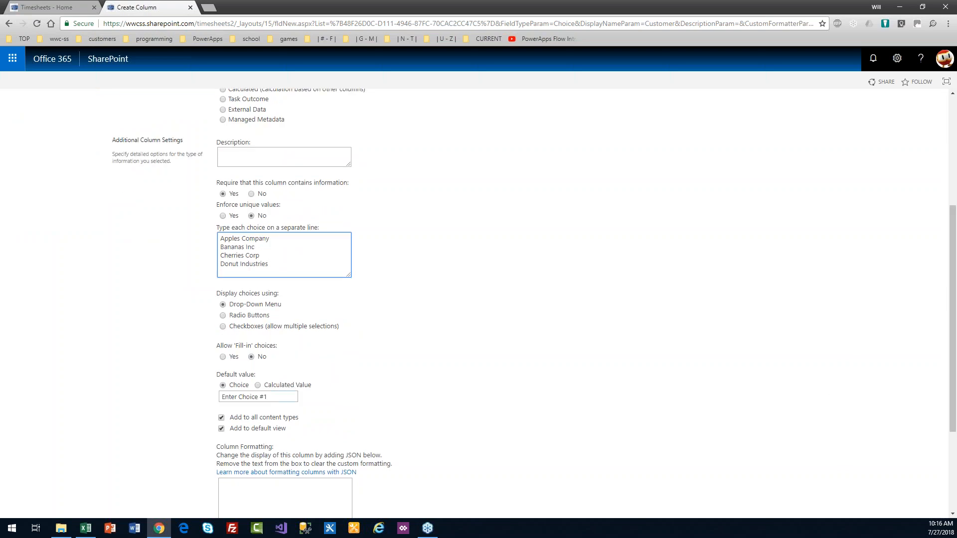
click(282, 399)
drag(291, 398, 172, 397)
key(BackSpace)
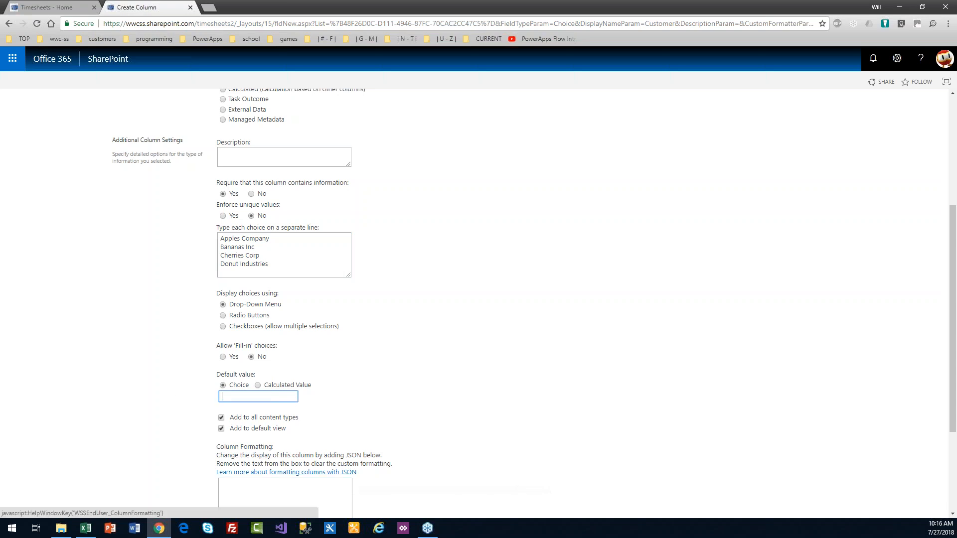
scroll(954, 324, up, 2)
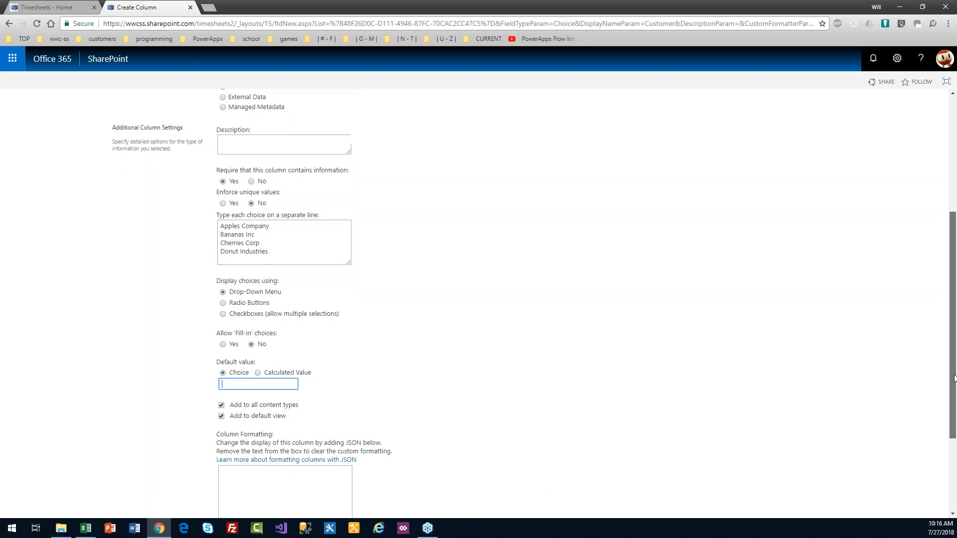
scroll(954, 274, up, 3)
scroll(954, 274, down, 8)
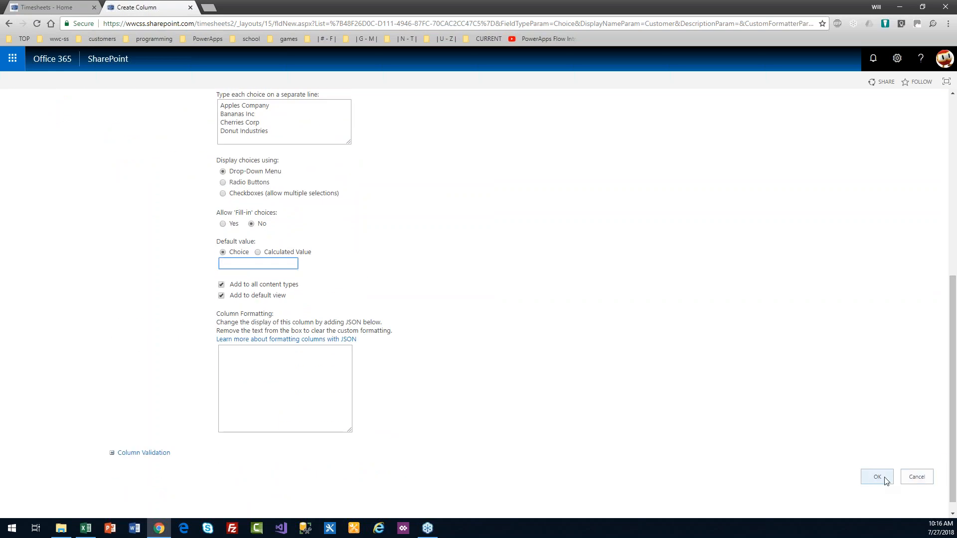
click(884, 479)
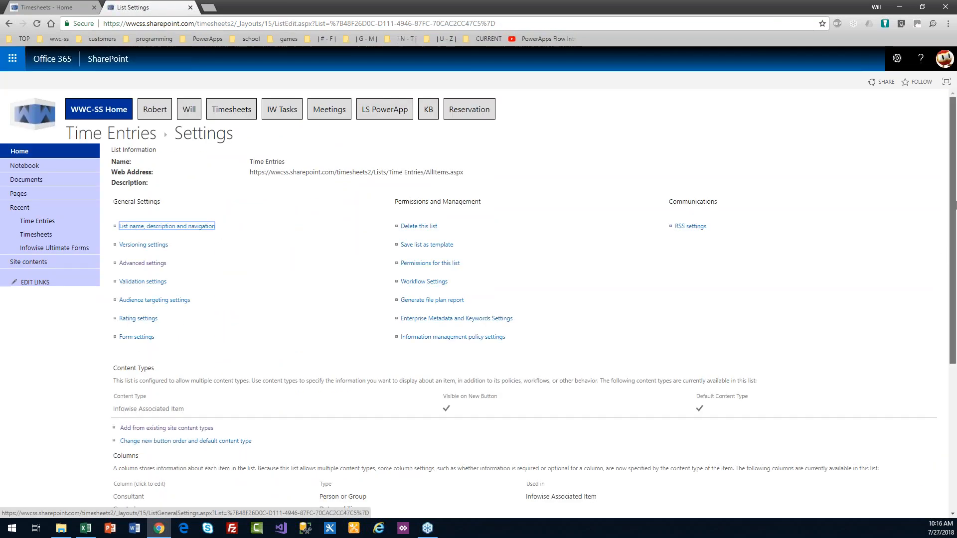
scroll(954, 293, down, 4)
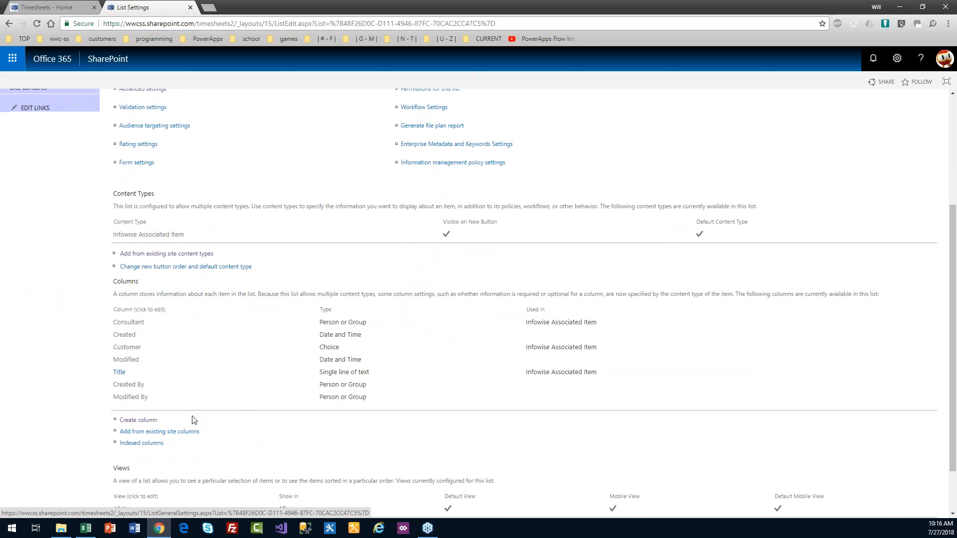
Step: Create a Category choice column with Work, PTO and Sick Days, defaulting to Work
click(140, 422)
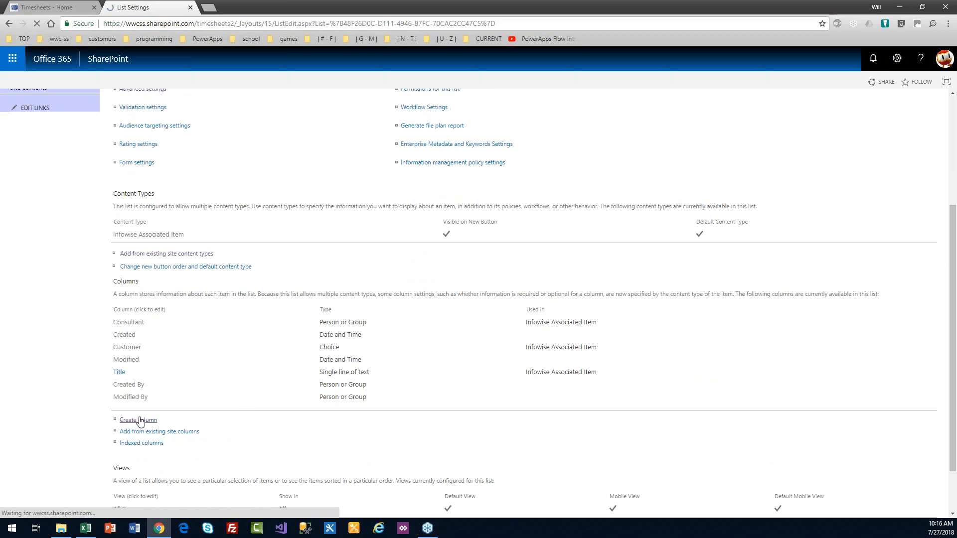
text(Category)
click(223, 215)
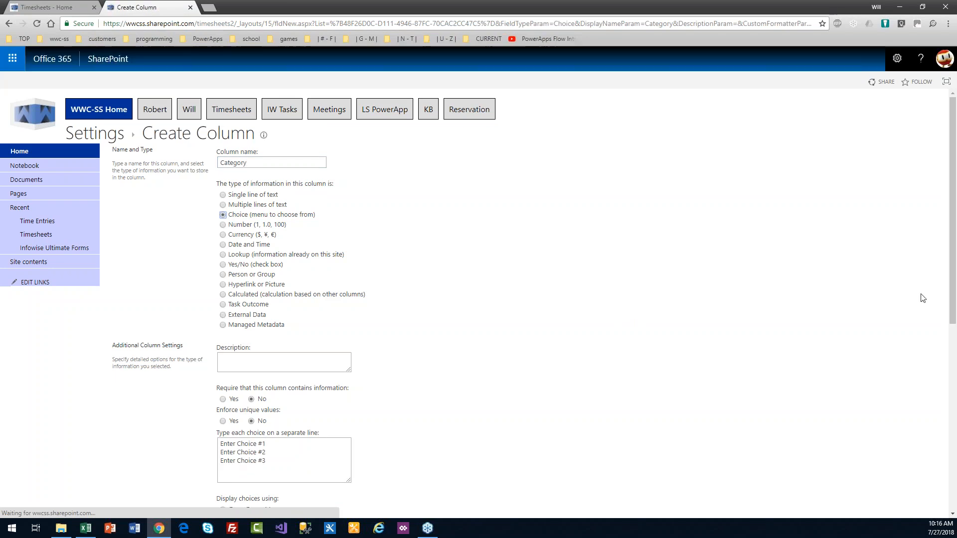
scroll(629, 311, down, 5)
click(272, 226)
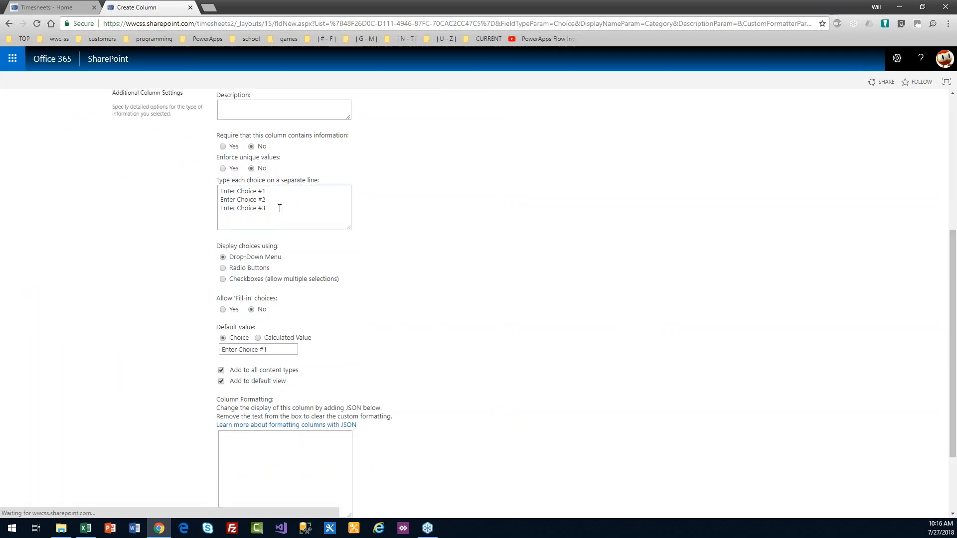
key(ctrl+a)
text(Work)
key(Return)
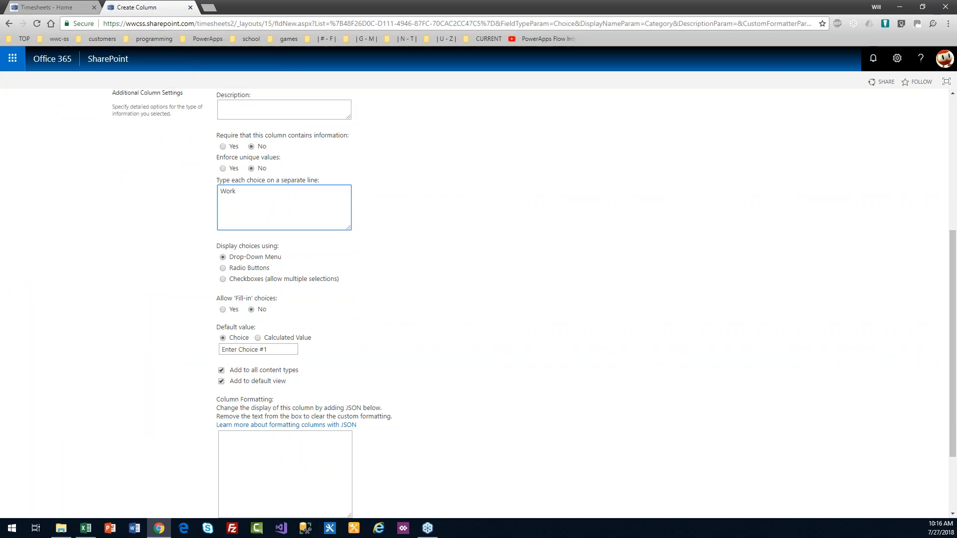
text(PTO )
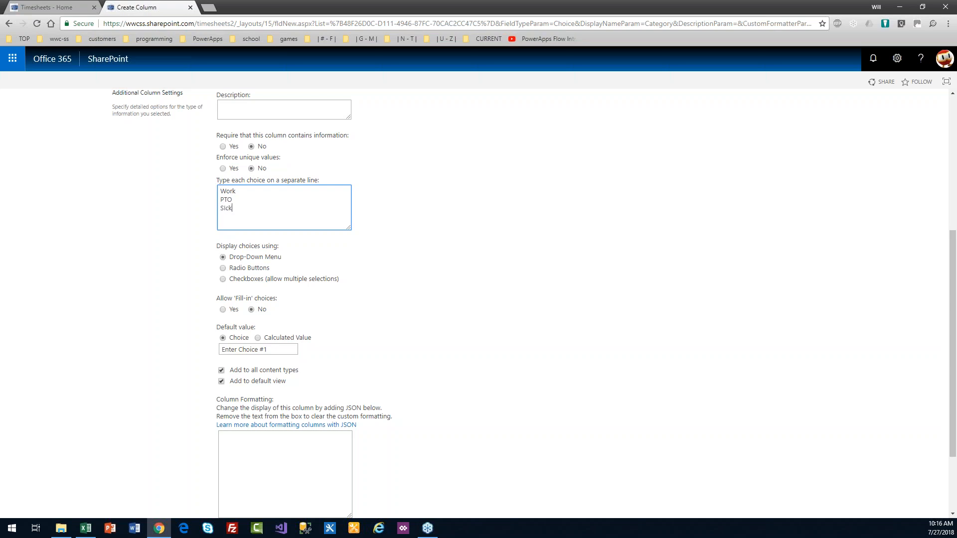
text(Sick Days)
click(276, 351)
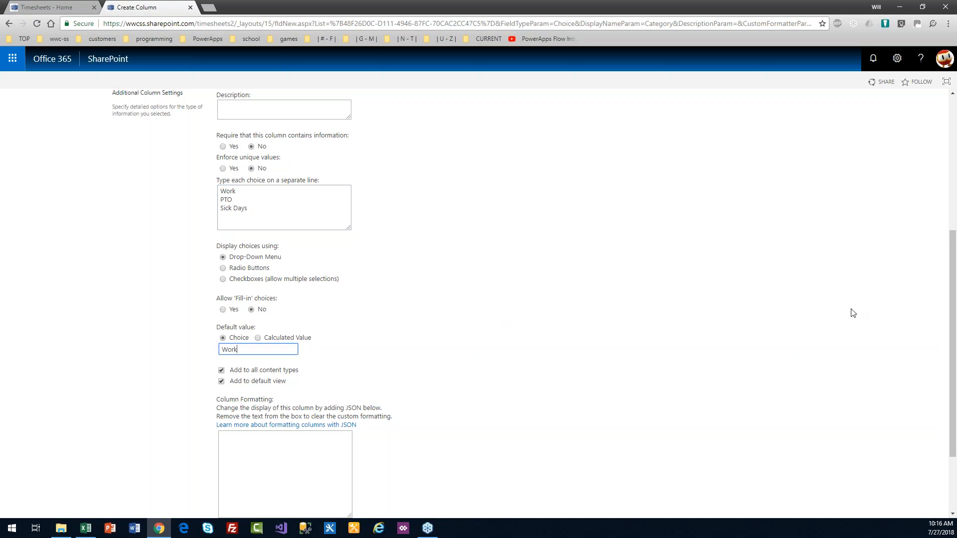
drag(953, 339, 949, 451)
click(889, 463)
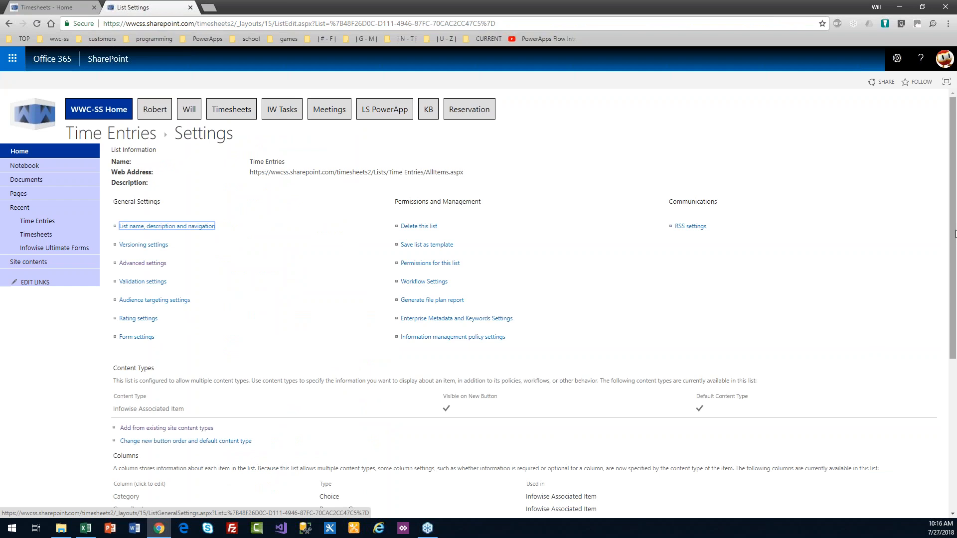
Step: Create a required single line of text column named Description
drag(954, 244, 953, 395)
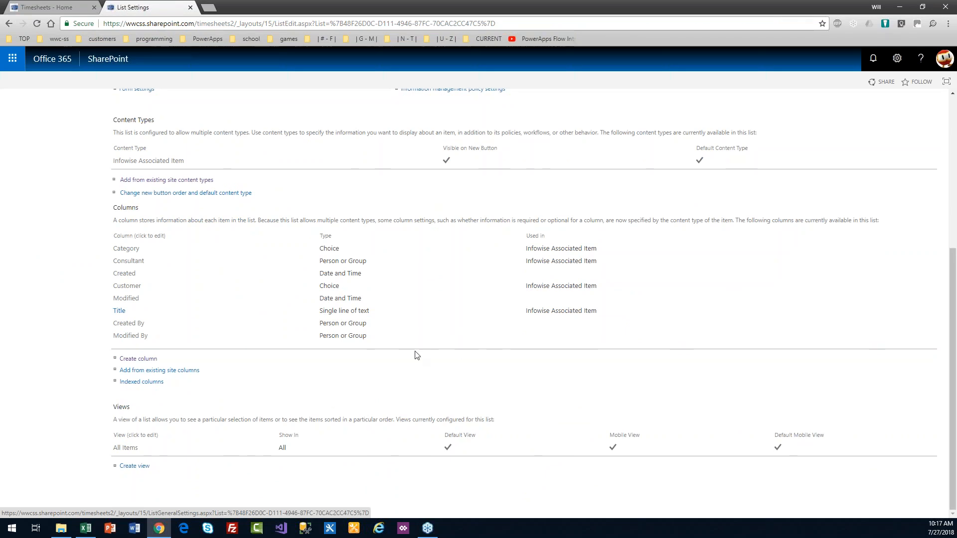
click(142, 359)
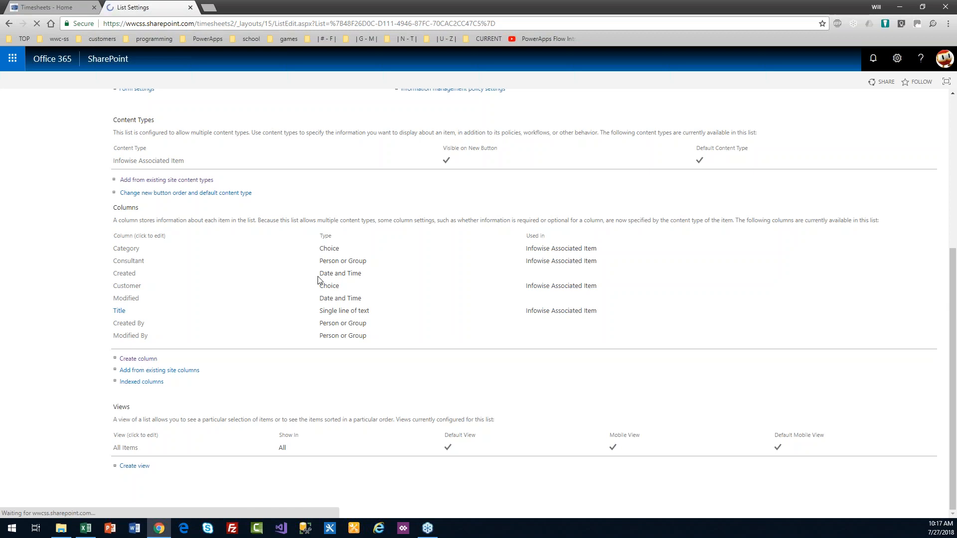
text(Description)
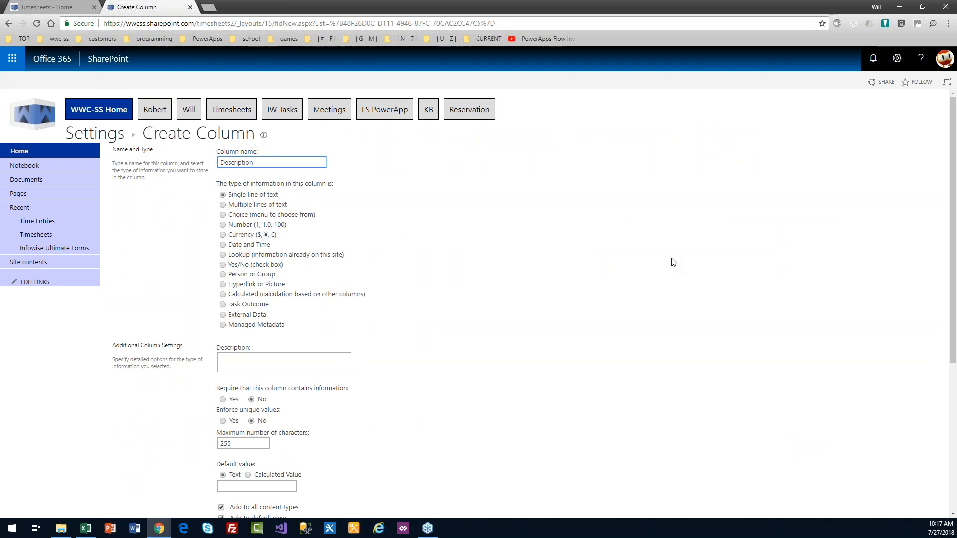
scroll(694, 327, down, 1)
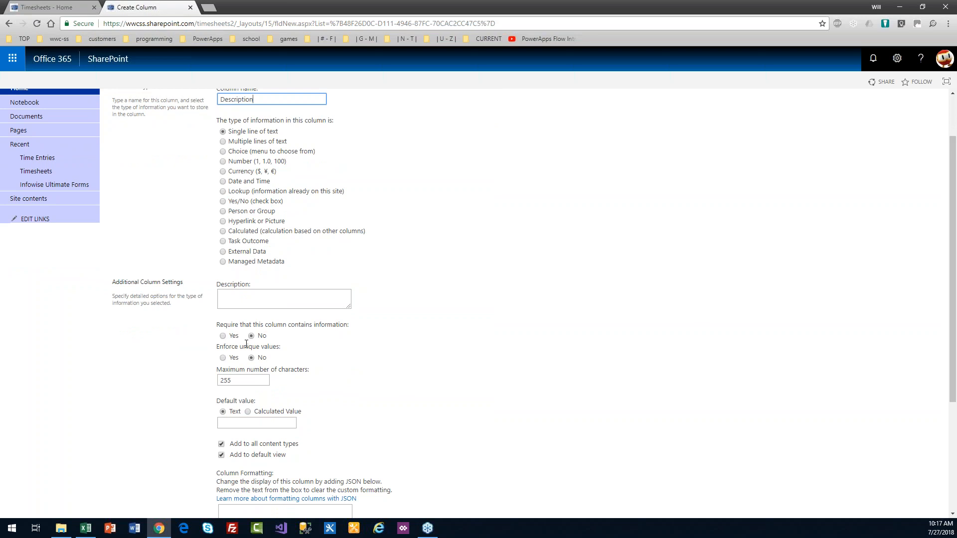
click(222, 336)
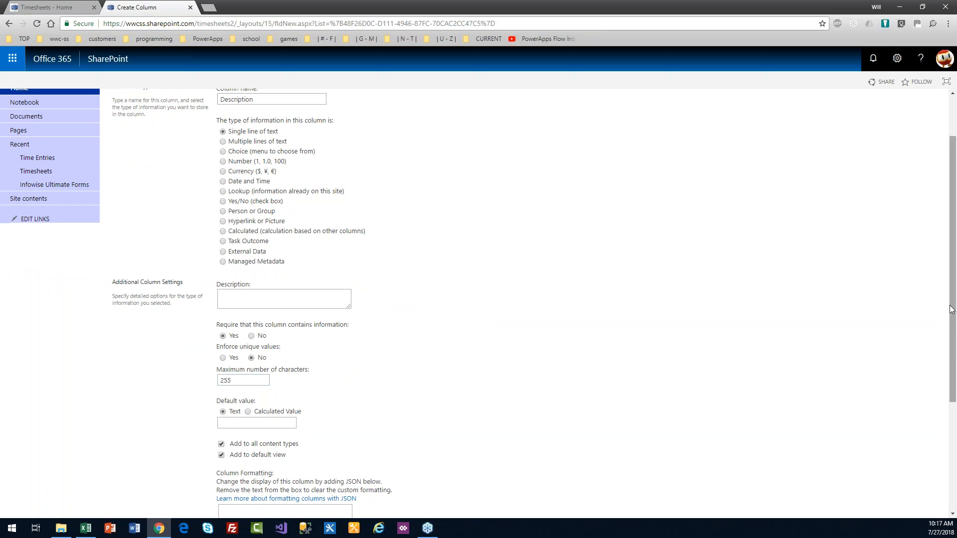
drag(953, 308, 954, 383)
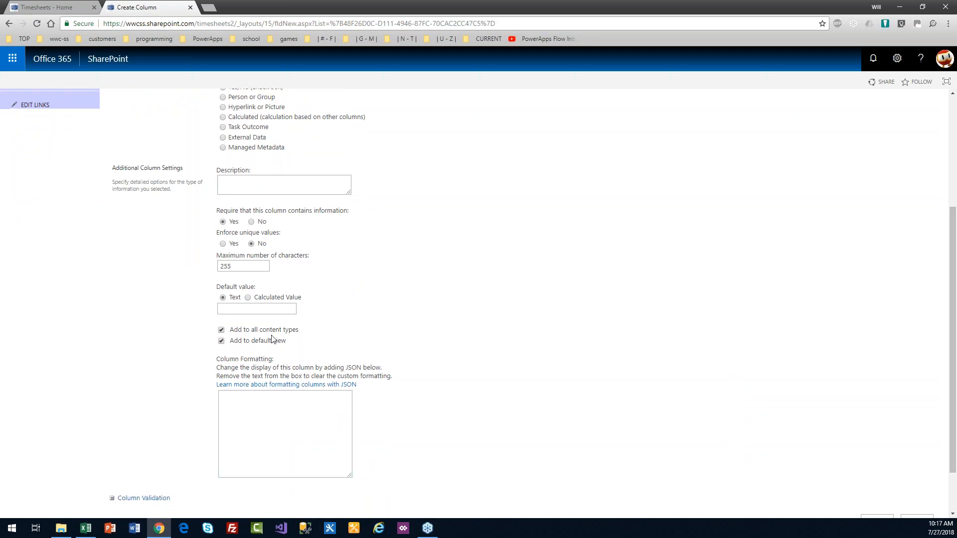
drag(946, 337, 946, 369)
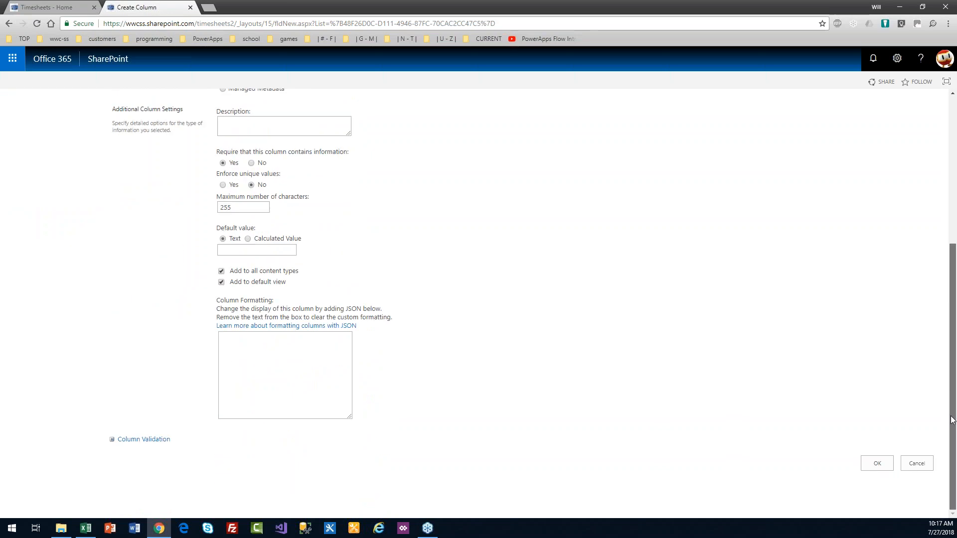
click(883, 469)
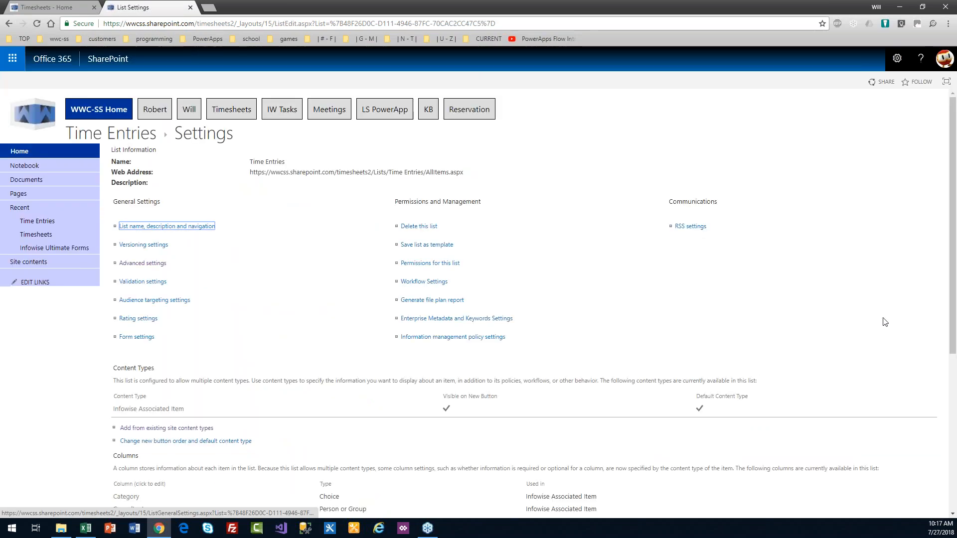
Step: Start a Number column named Hours showing one decimal place
drag(954, 240, 954, 424)
click(149, 360)
text(Hours)
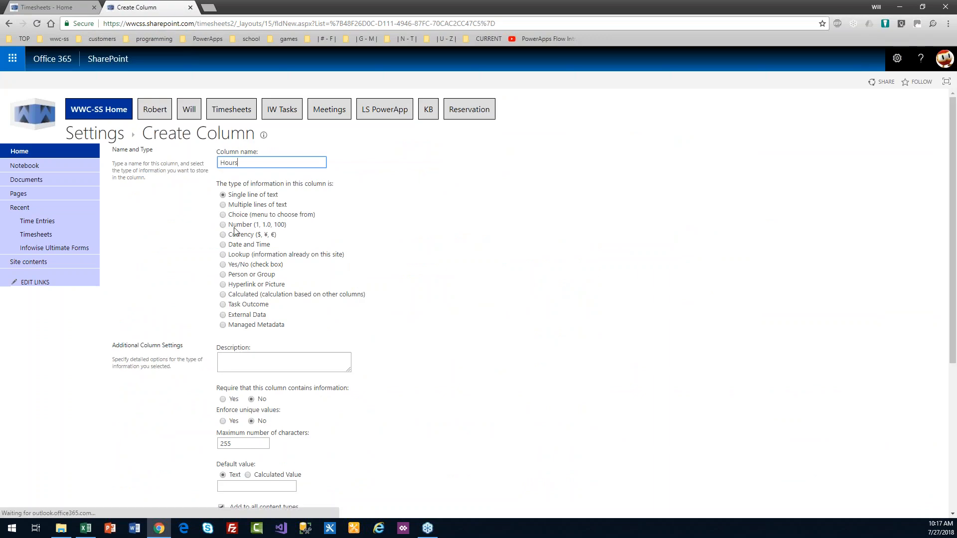
click(223, 224)
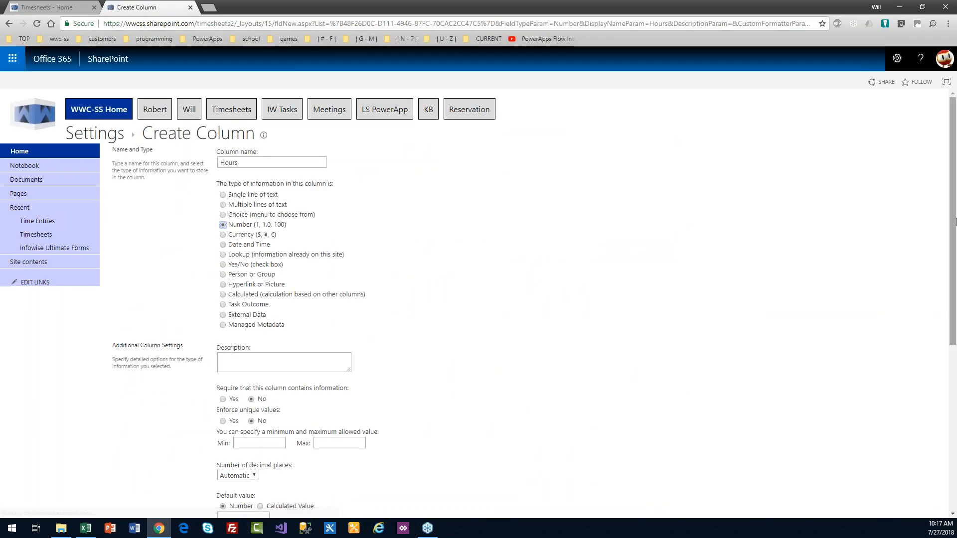
scroll(955, 234, down, 2)
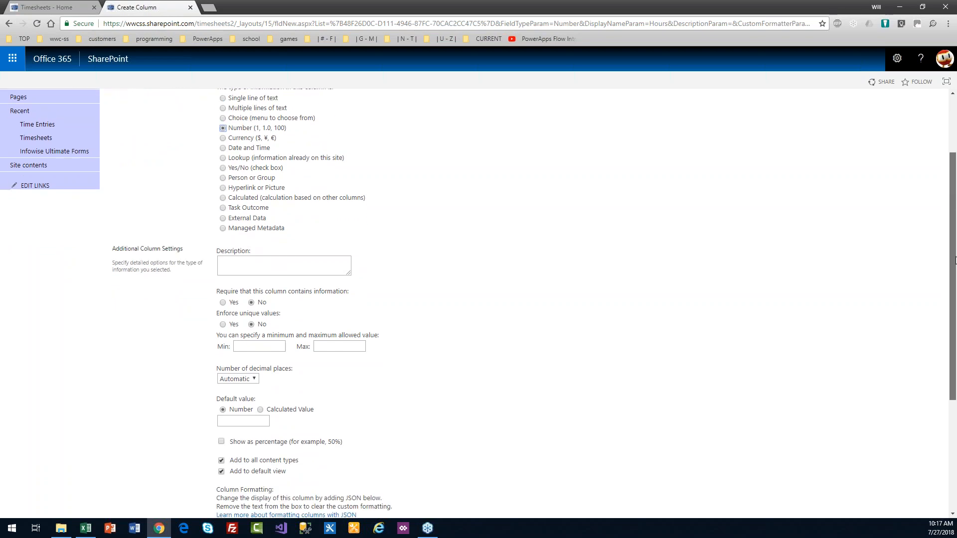
drag(956, 259, 954, 197)
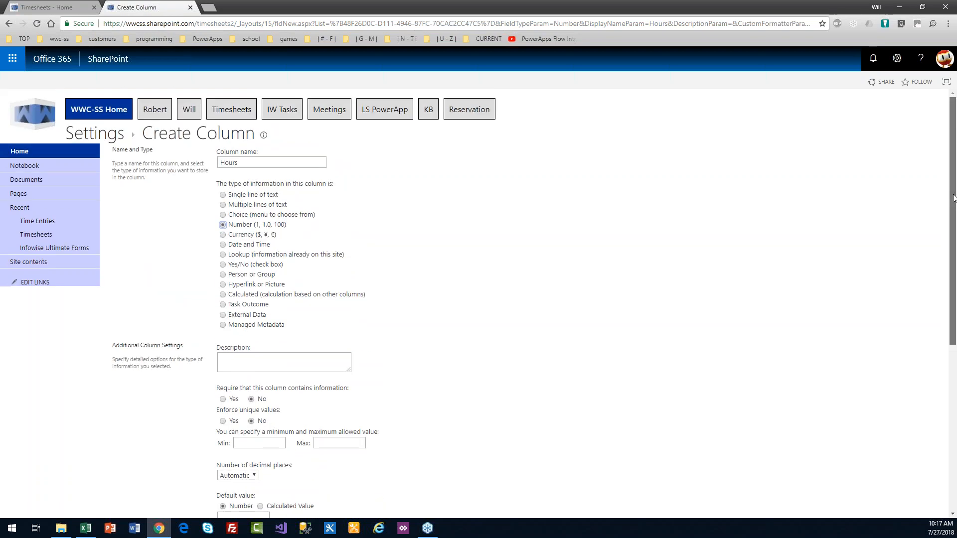
scroll(954, 197, down, 3)
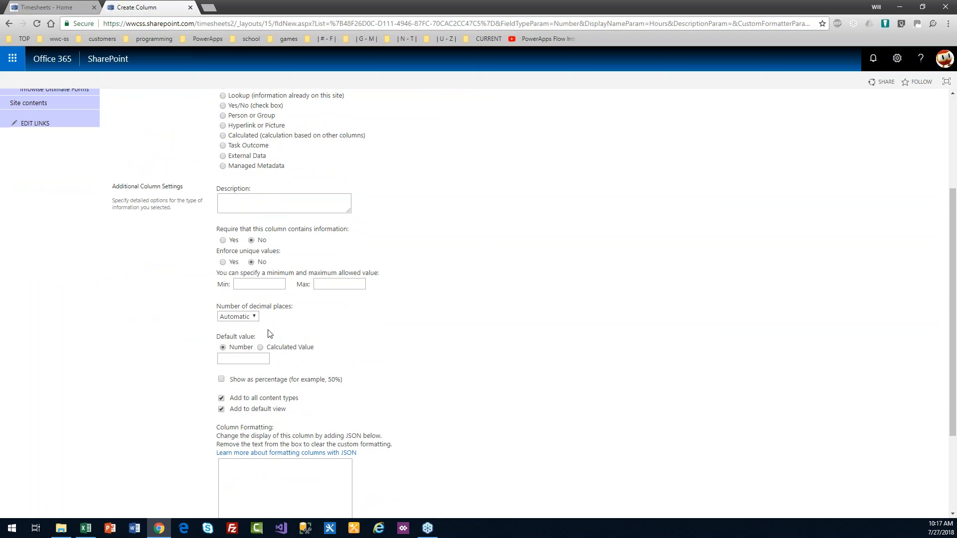
click(254, 317)
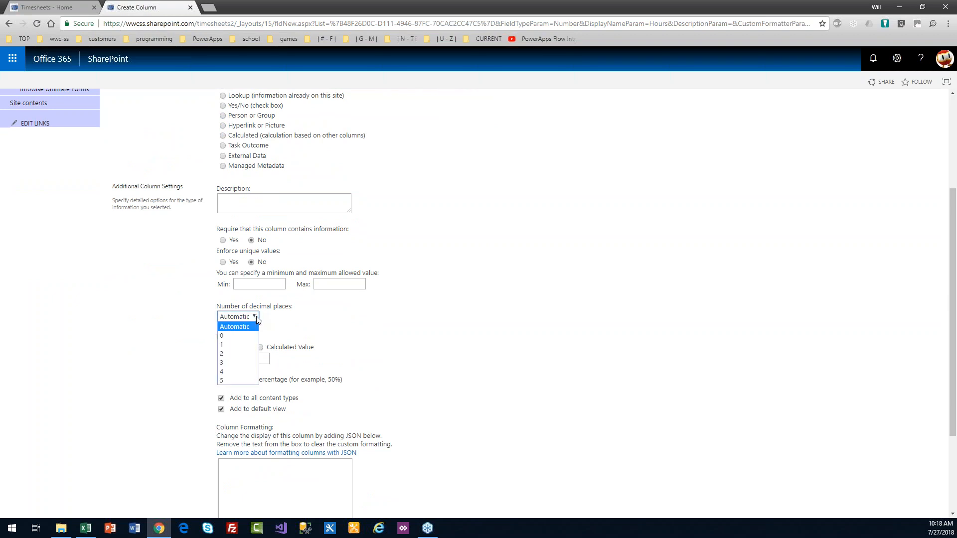
click(252, 344)
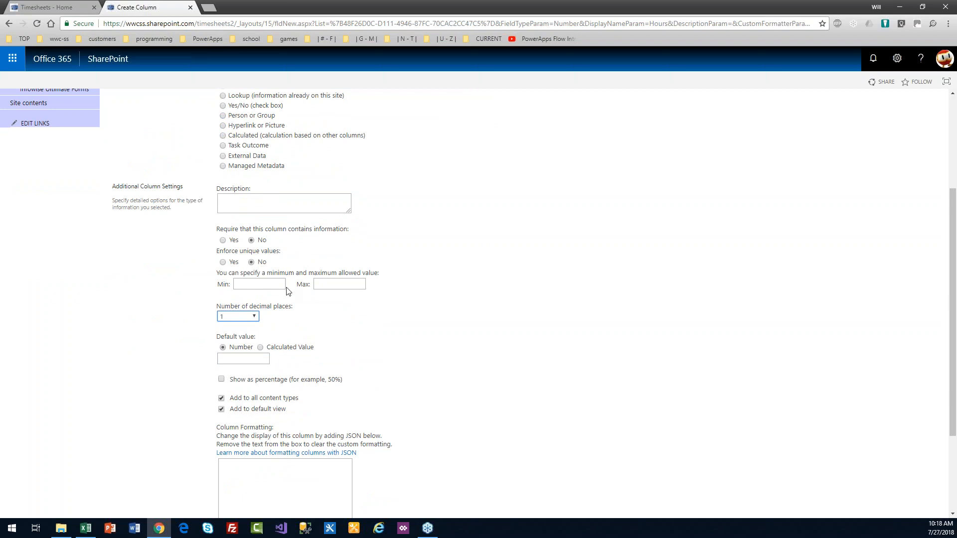
Step: Give Hours the description 'Please enter hours in half hour increment', make it required, and save
click(263, 200)
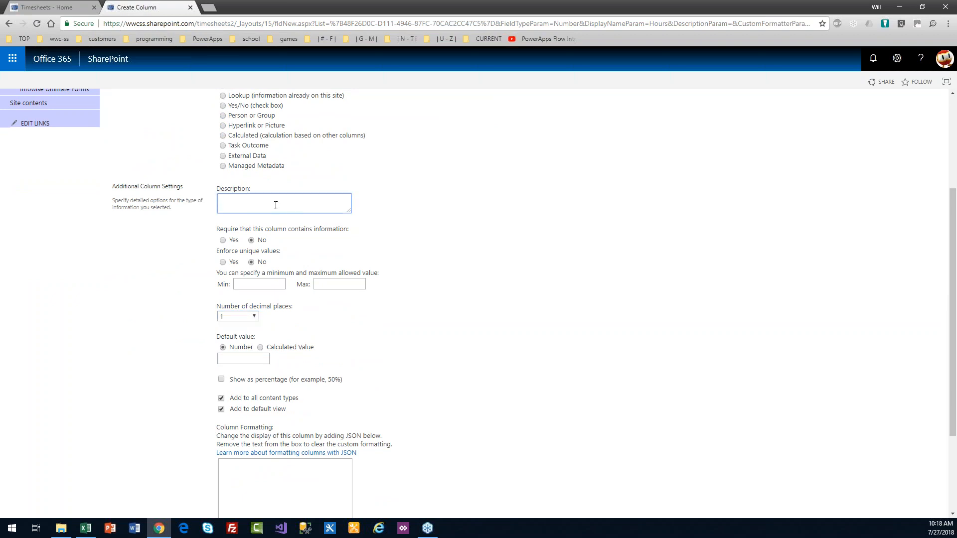
text(Please enter hours in half hour increments.)
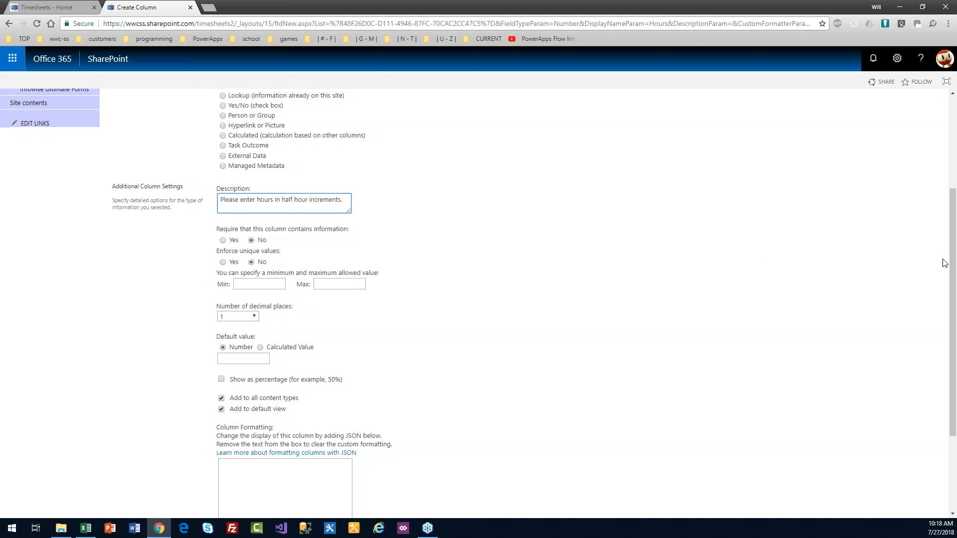
drag(954, 258, 955, 263)
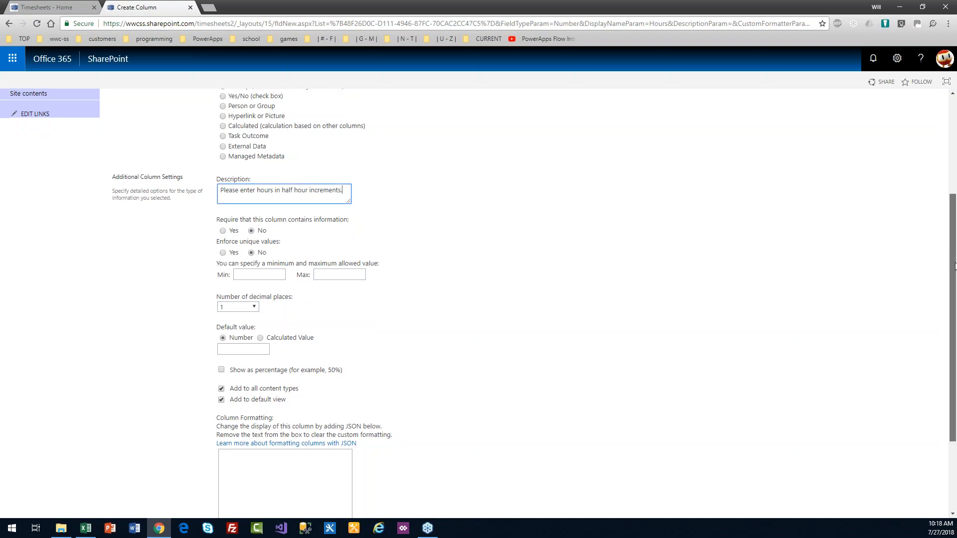
click(224, 231)
drag(953, 294, 954, 360)
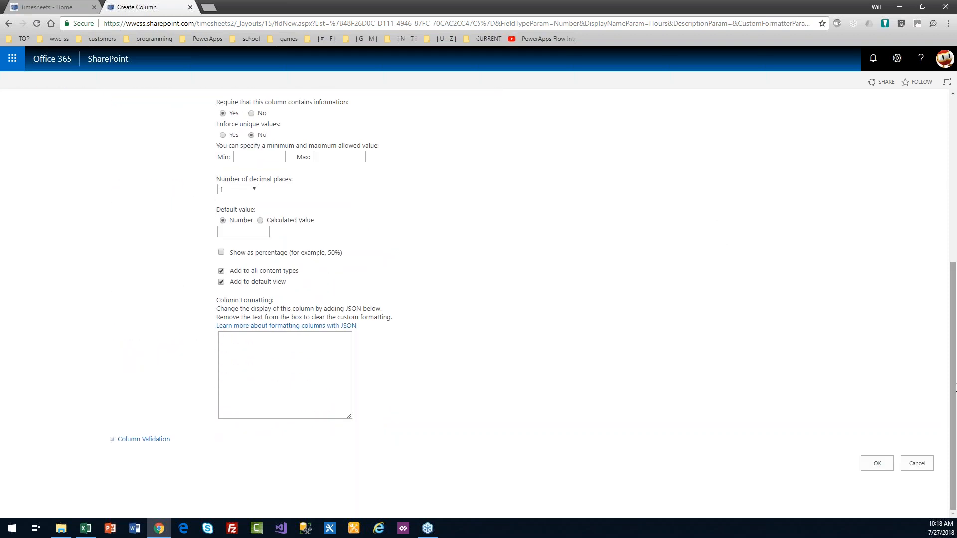
click(876, 467)
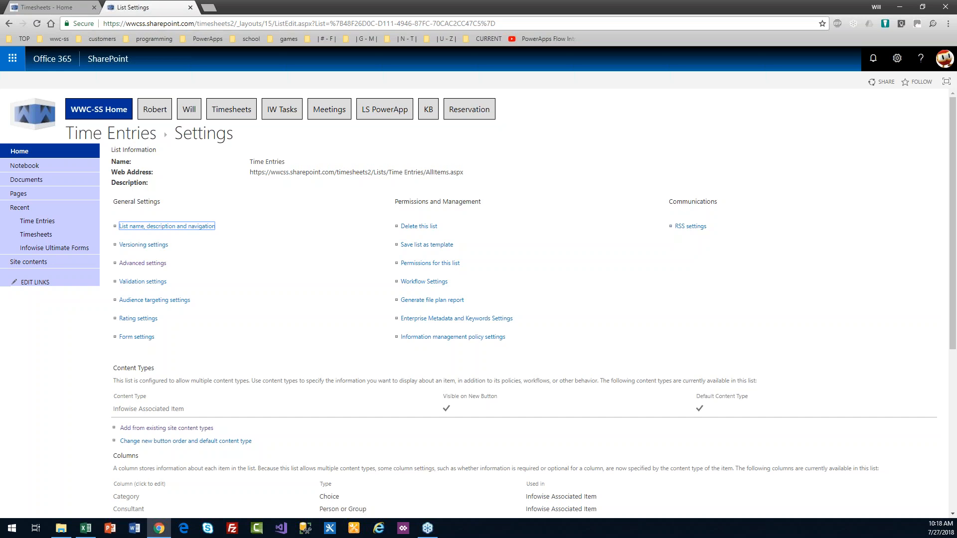
Step: Go to the Timesheets list and launch its Infowise Ultimate Forms designer
key(alt+Tab)
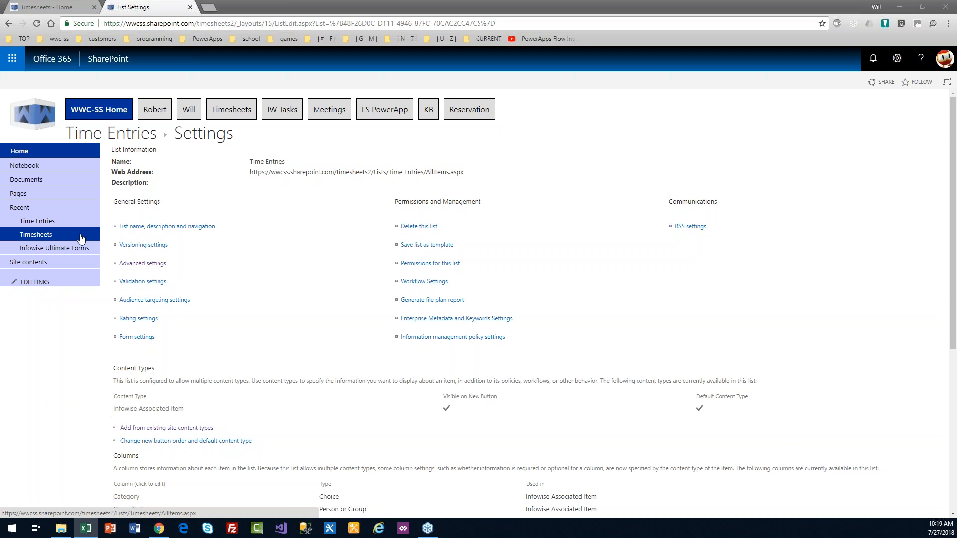
click(39, 236)
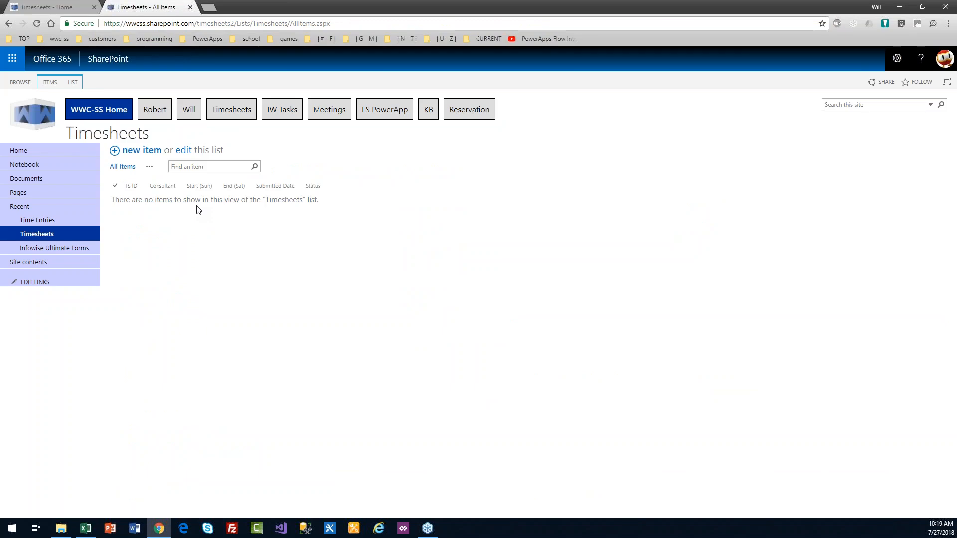
click(74, 83)
click(575, 109)
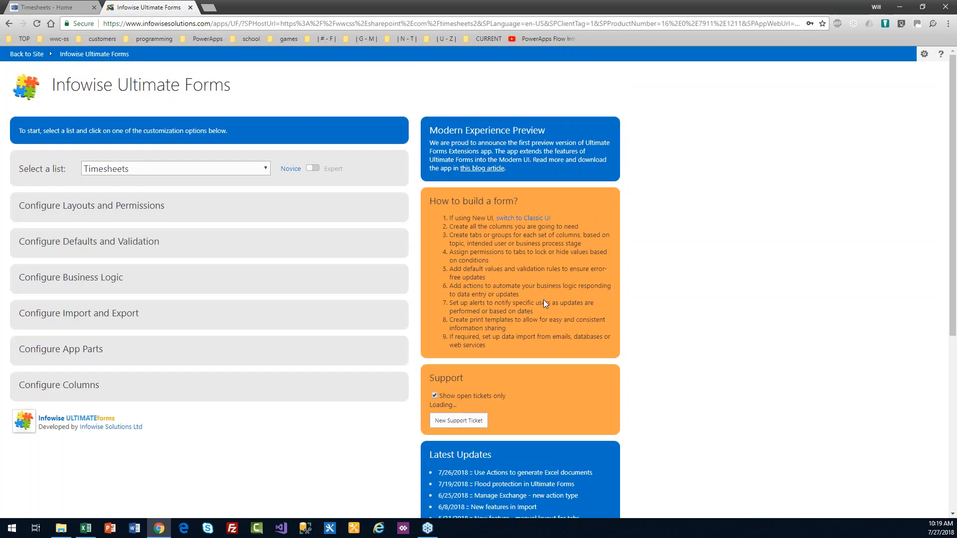
Step: Switch Ultimate Forms to expert mode and open the Associated items column settings
click(124, 206)
click(128, 212)
click(314, 168)
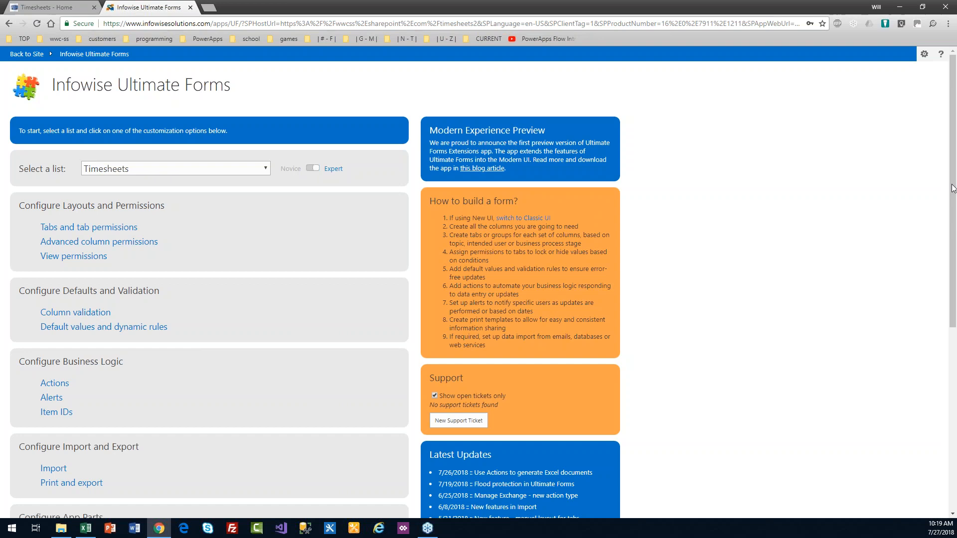
drag(952, 188, 955, 390)
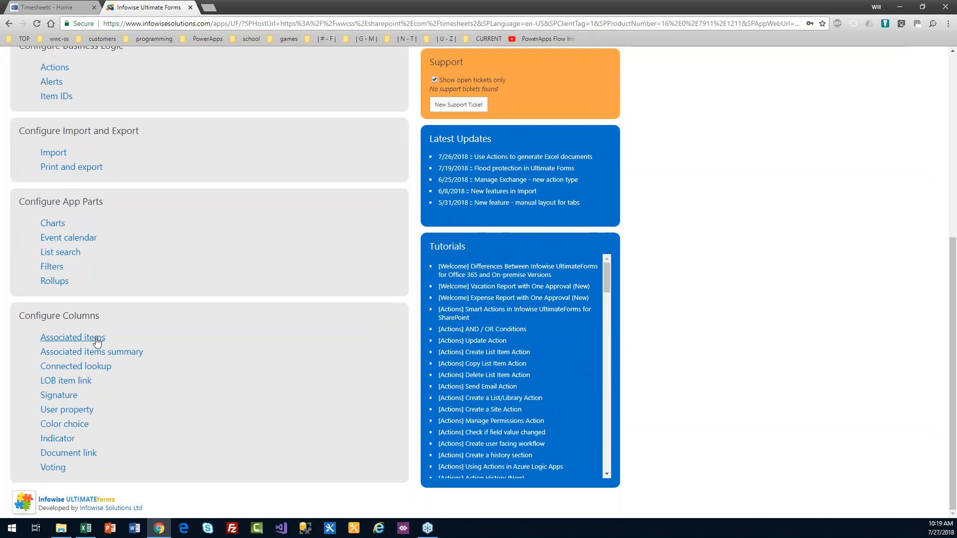
click(92, 338)
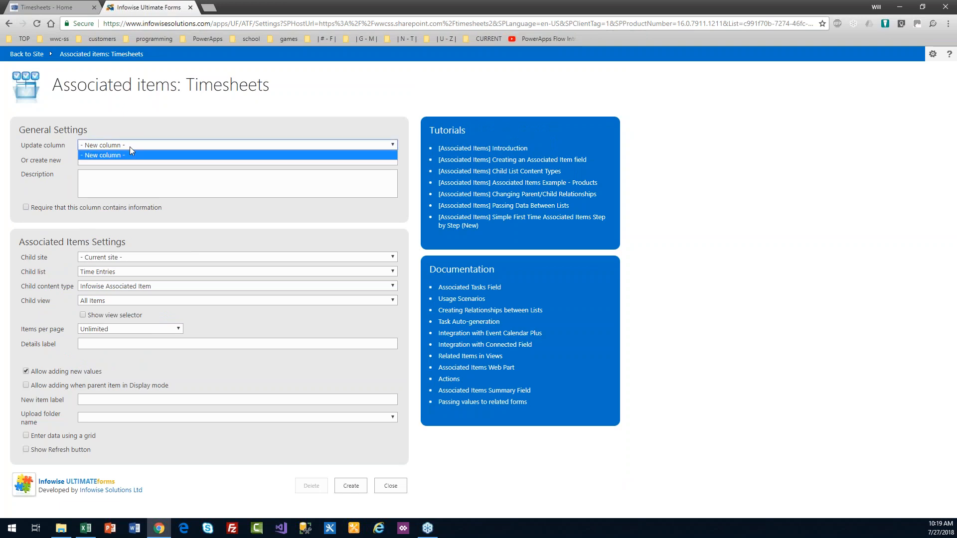
Step: Create a required 'Time Entries' associated items column using the Time Entries child list, then close its settings
click(130, 164)
text(Time Entries)
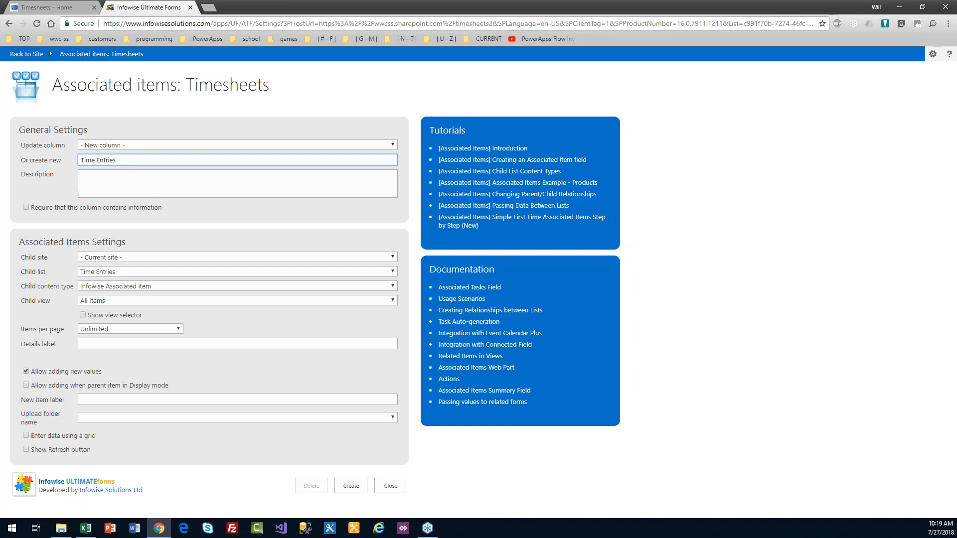
click(24, 207)
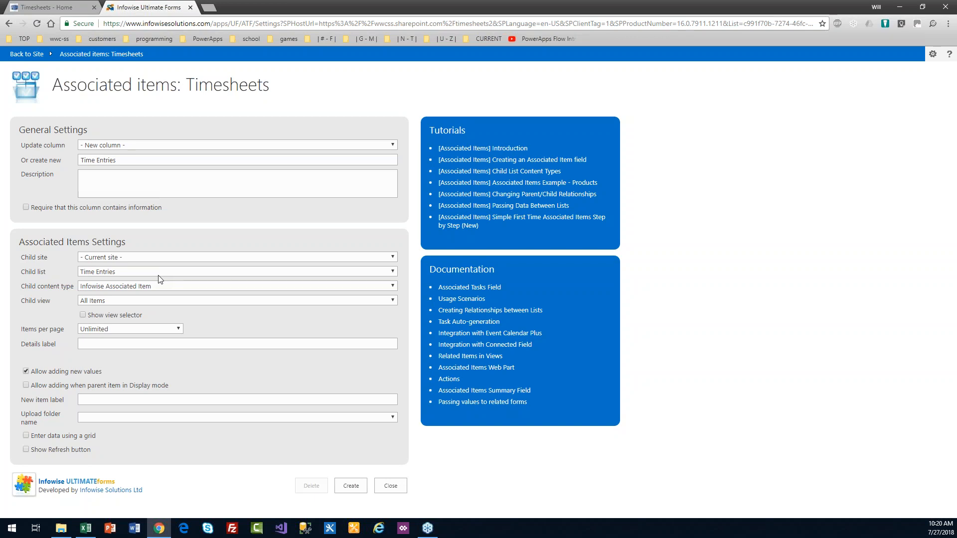
drag(75, 286, 21, 285)
click(183, 220)
click(347, 488)
click(402, 491)
Step: Expand Configure Columns and go to the Associated items summary settings for Timesheets
scroll(365, 429, down, 3)
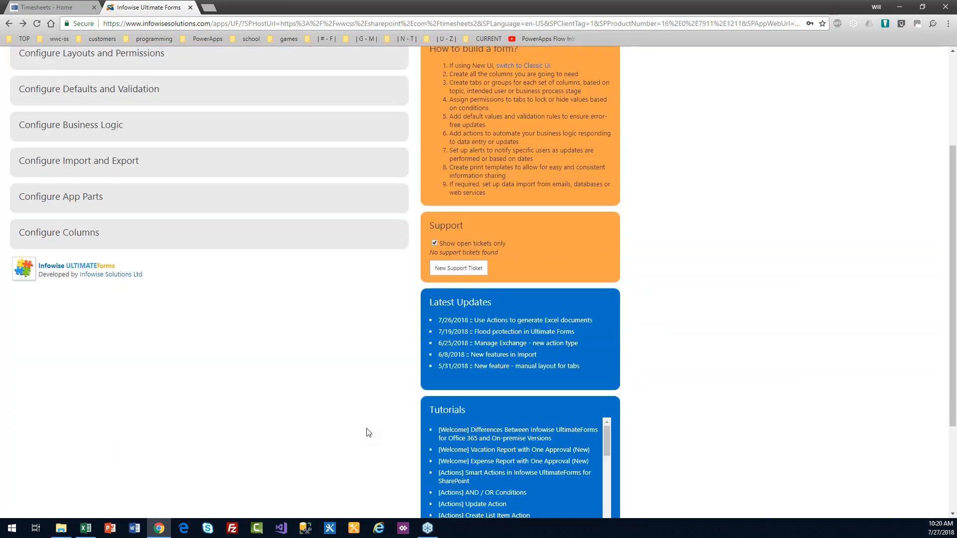
scroll(955, 156, up, 3)
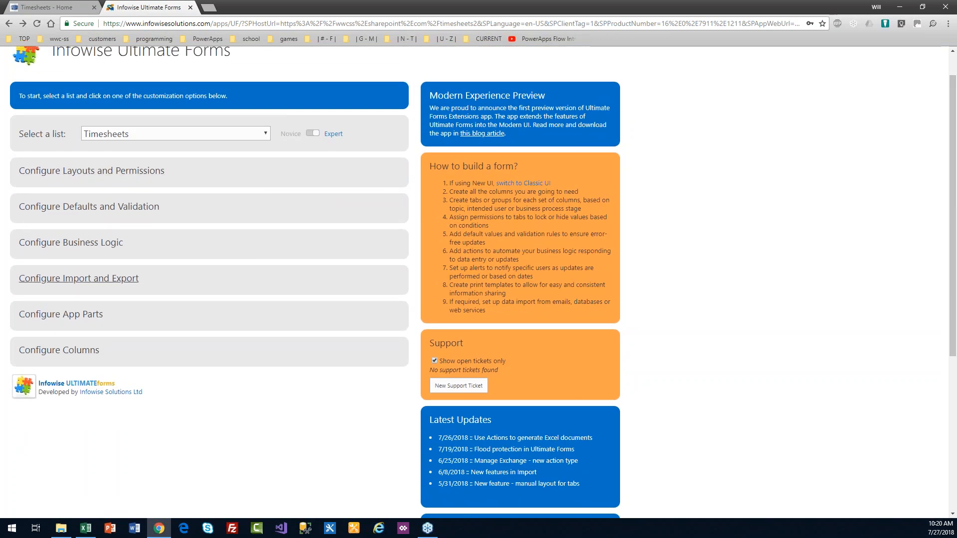
click(94, 350)
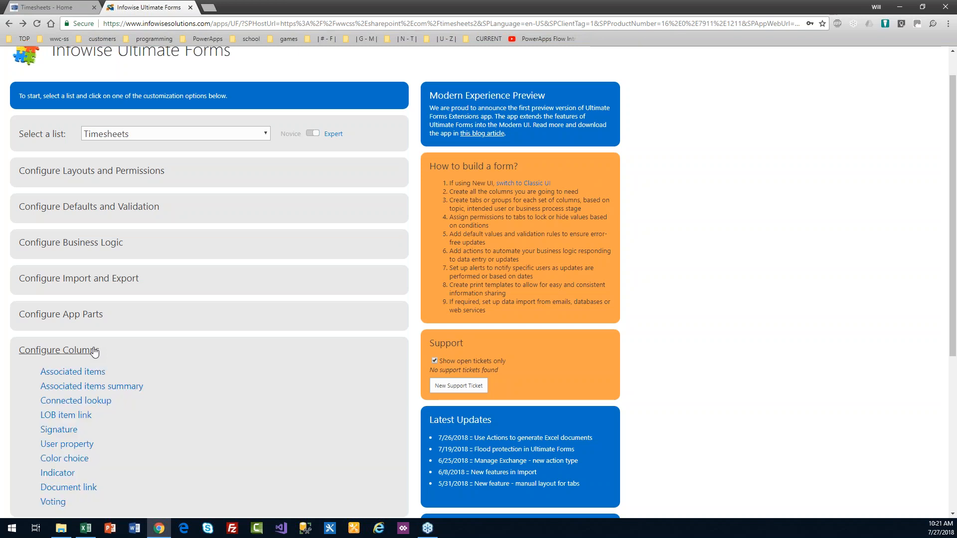
drag(144, 386, 41, 387)
click(184, 378)
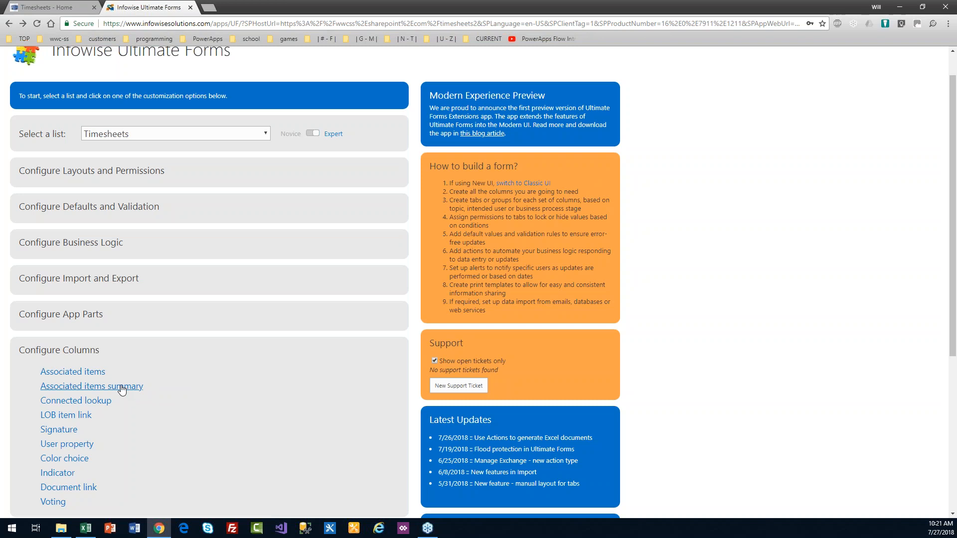
click(124, 388)
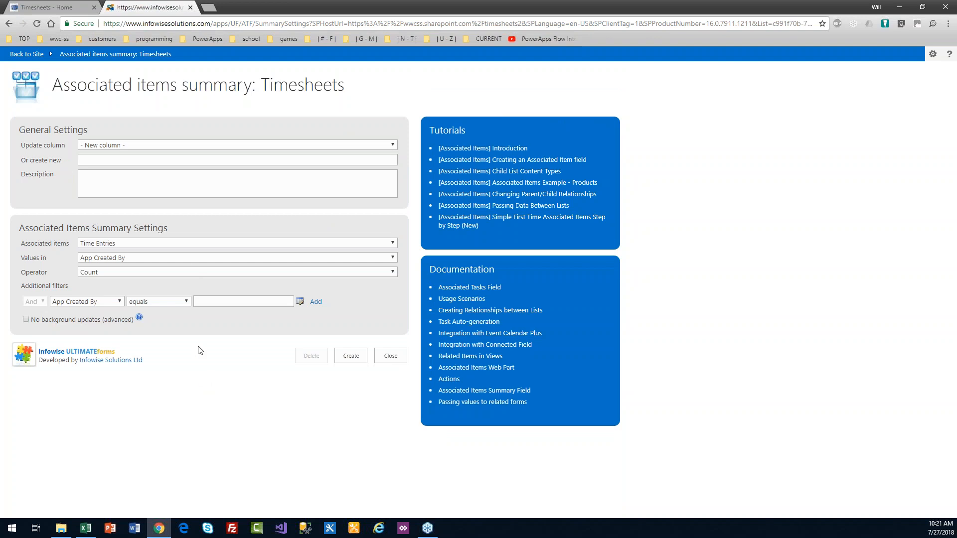
Step: Create a 'Total Hours' summary column that sums Time Entries Hours, then go to Color choice settings
click(112, 160)
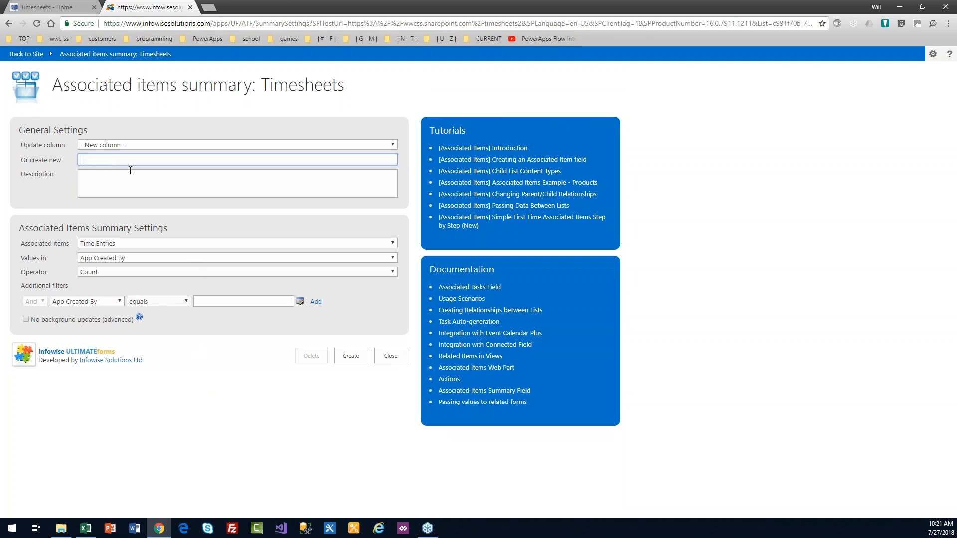
text(Total Hours)
click(136, 256)
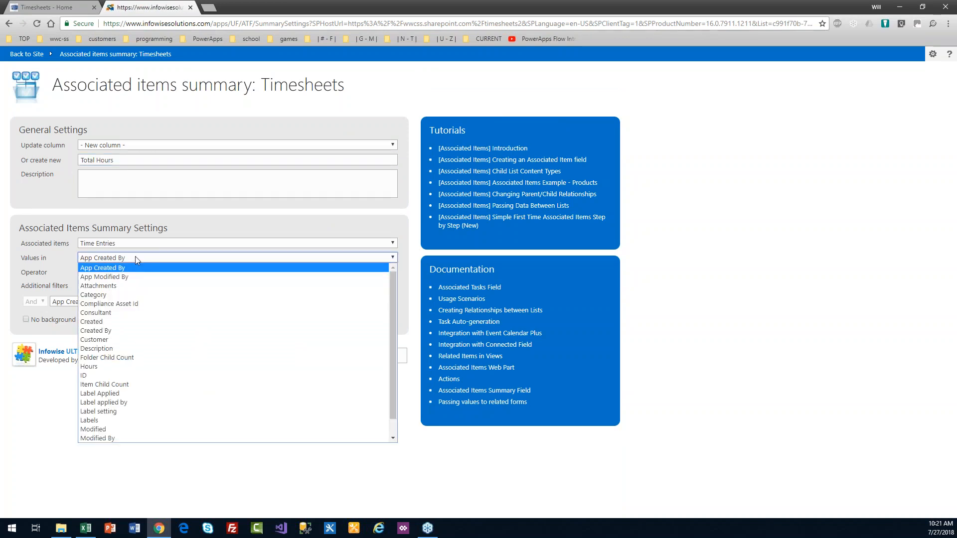
click(143, 367)
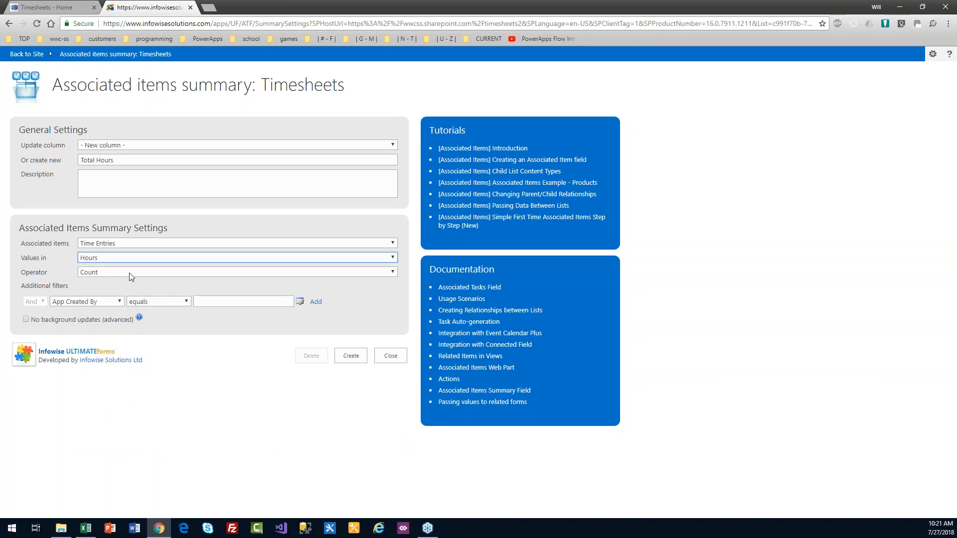
click(129, 273)
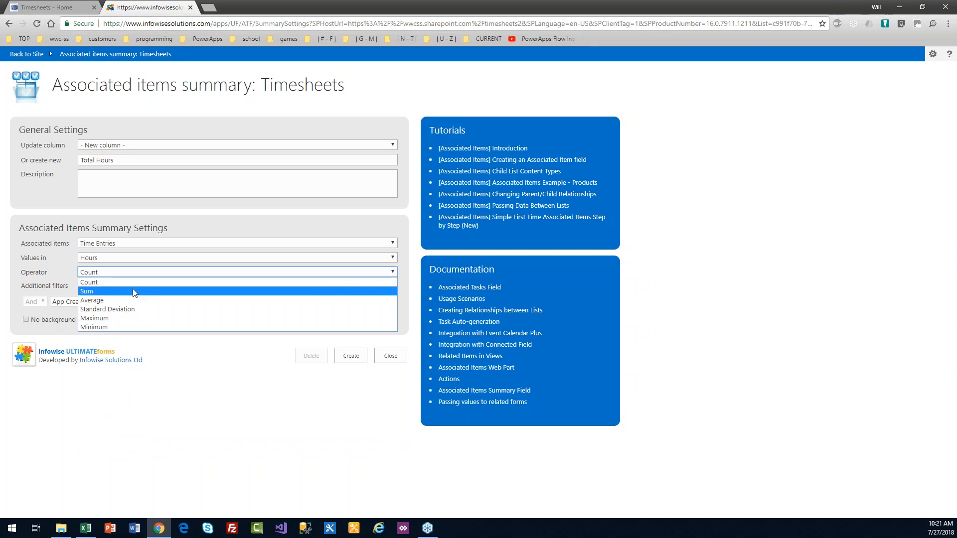
click(134, 292)
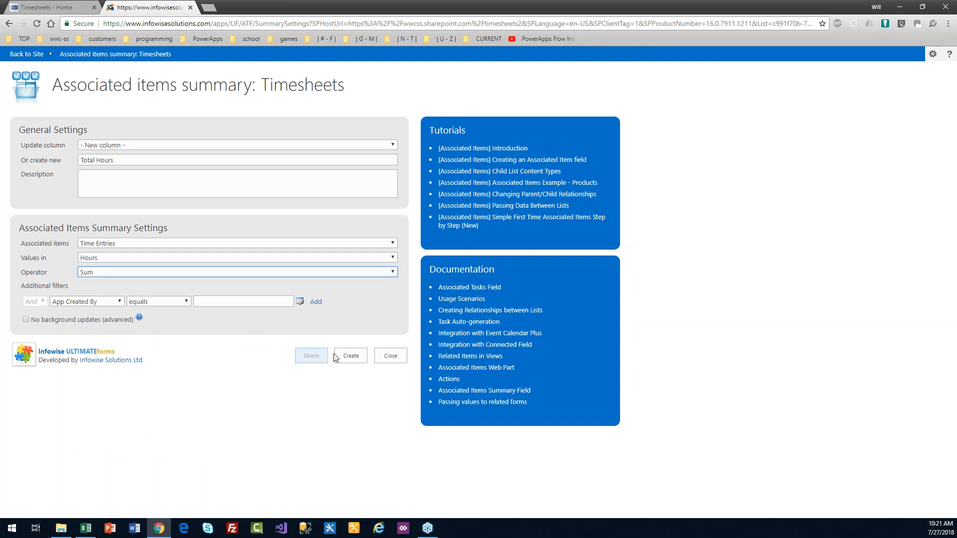
click(354, 355)
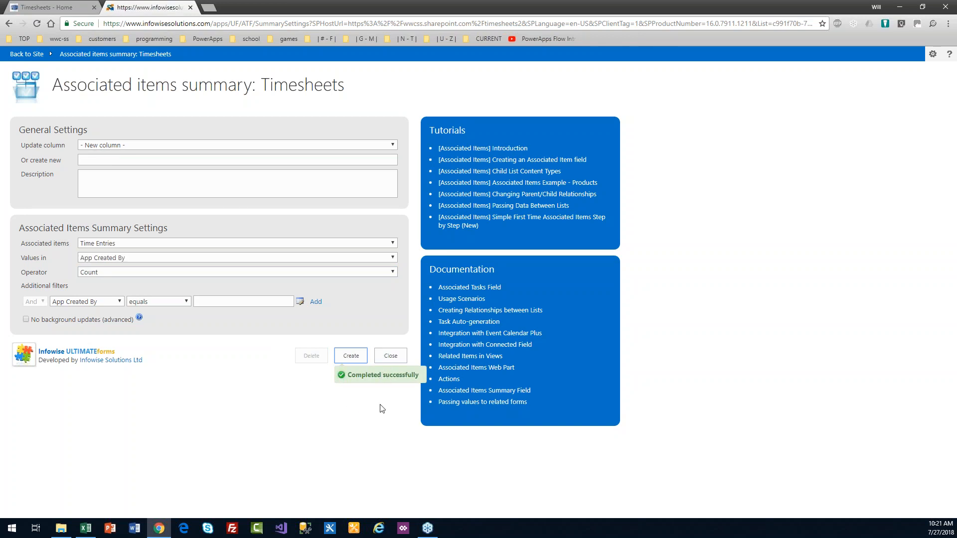
click(391, 356)
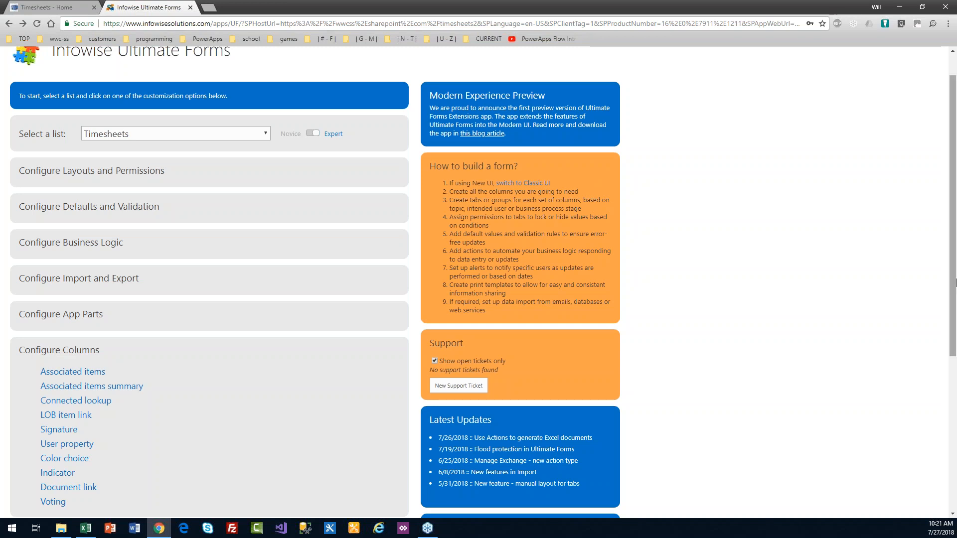
click(73, 458)
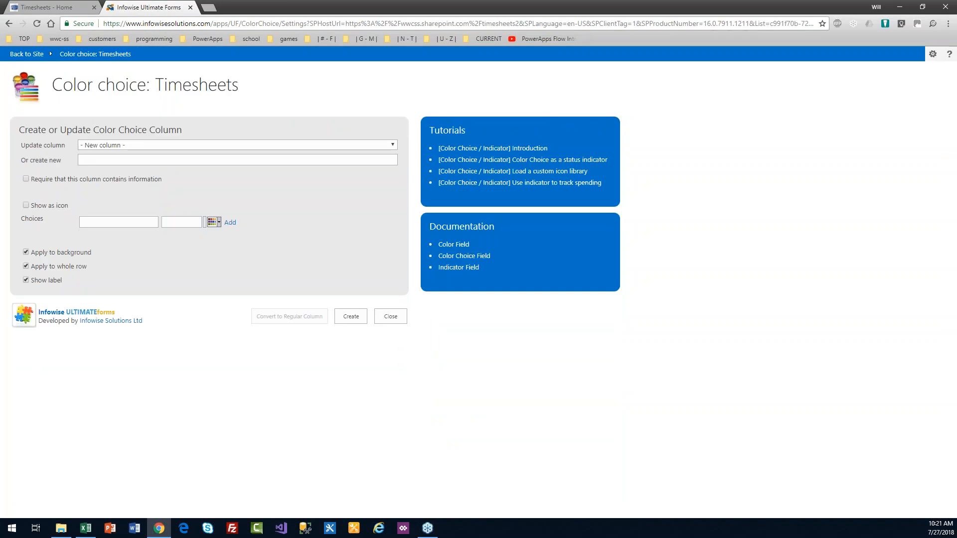
Step: Show Status as icons: yellow note for In Progress, green check for Submitted, and save
click(158, 144)
click(160, 164)
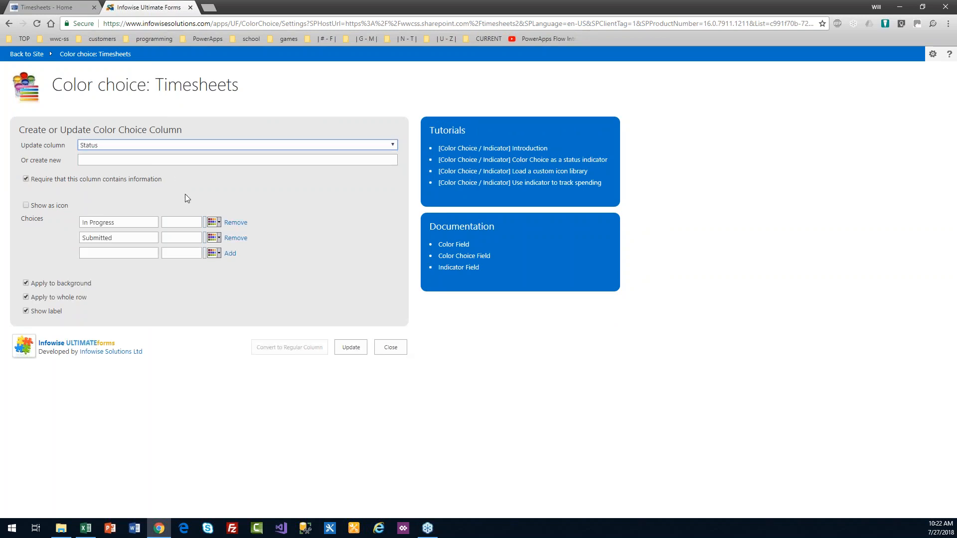
click(26, 206)
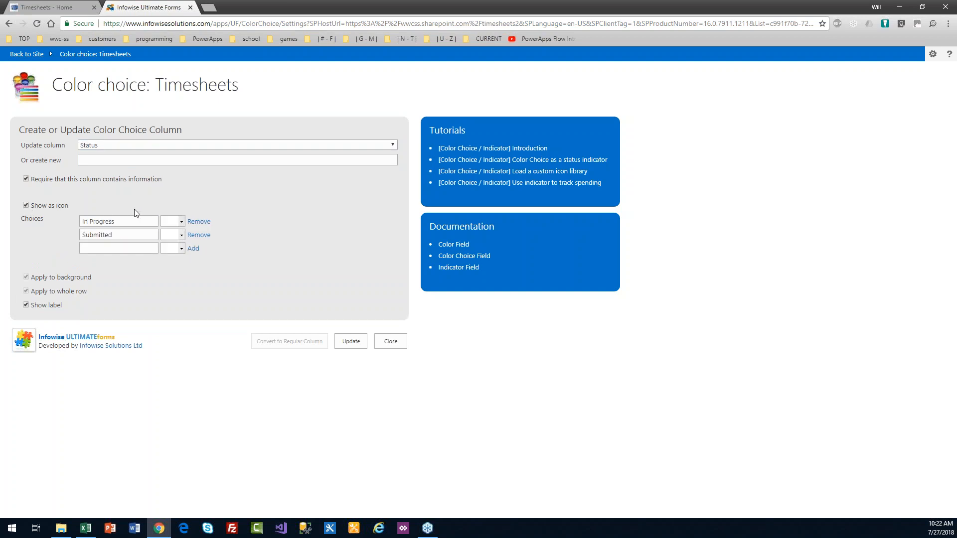
click(182, 223)
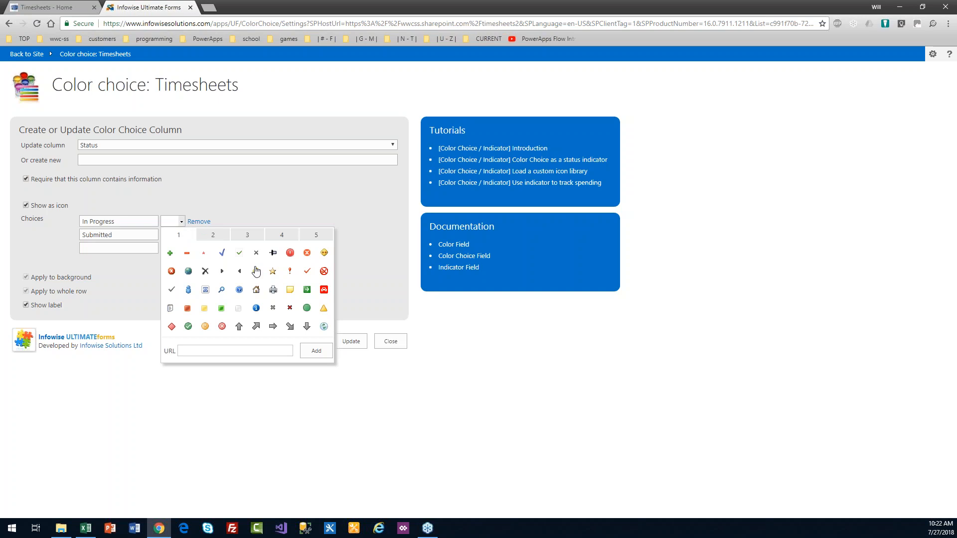
click(307, 290)
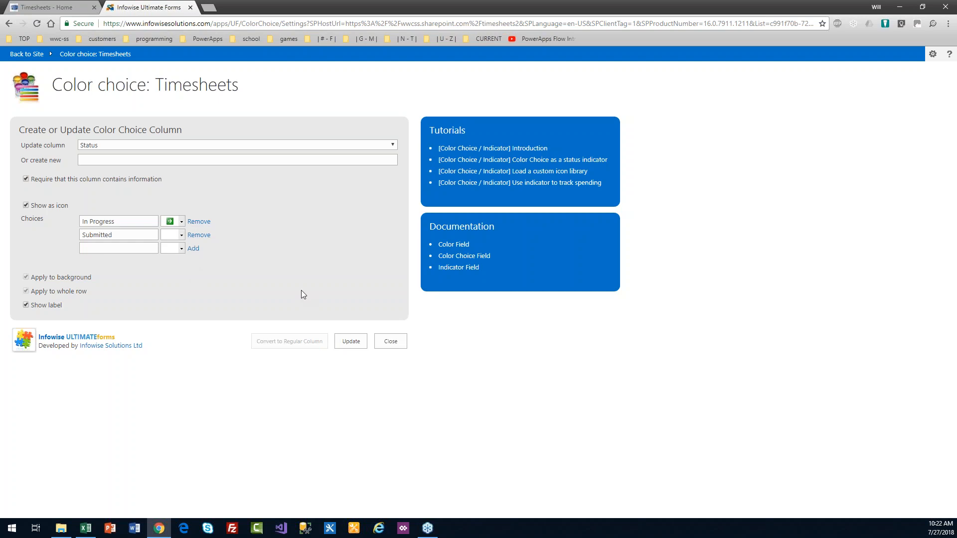
click(181, 236)
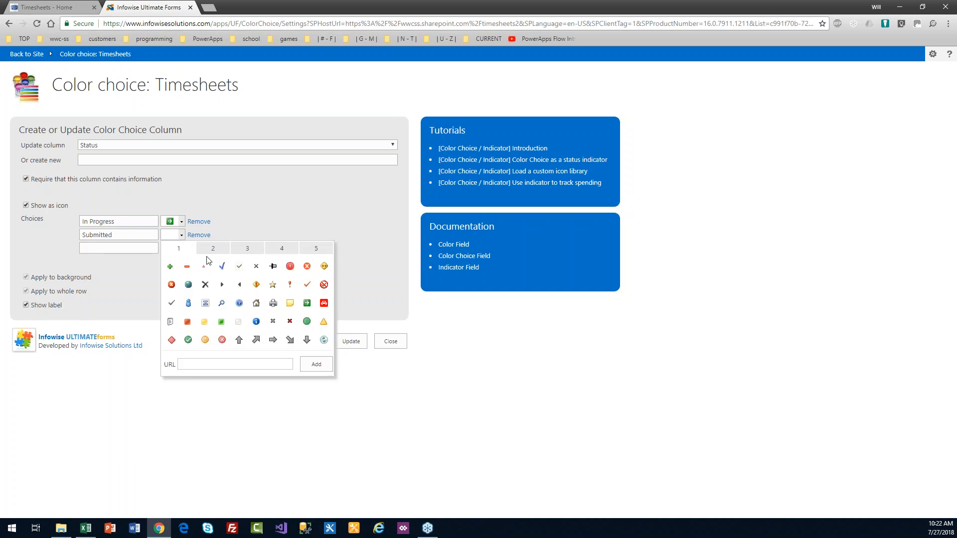
click(188, 340)
click(181, 221)
click(204, 309)
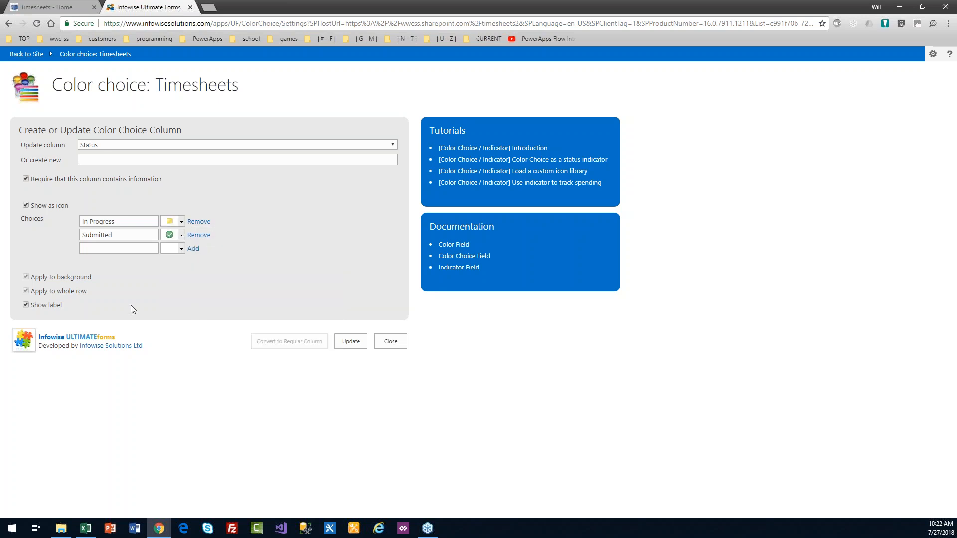
click(352, 346)
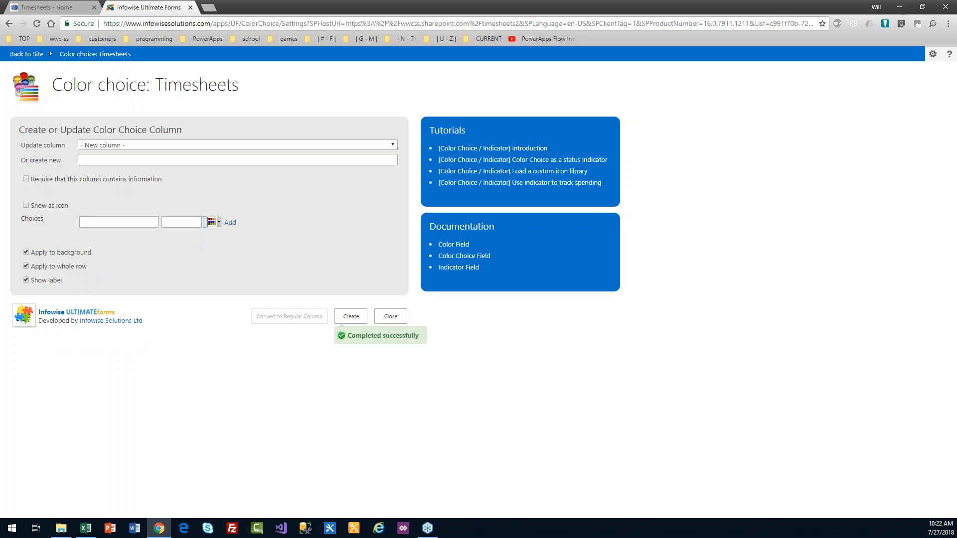
key(alt+Tab)
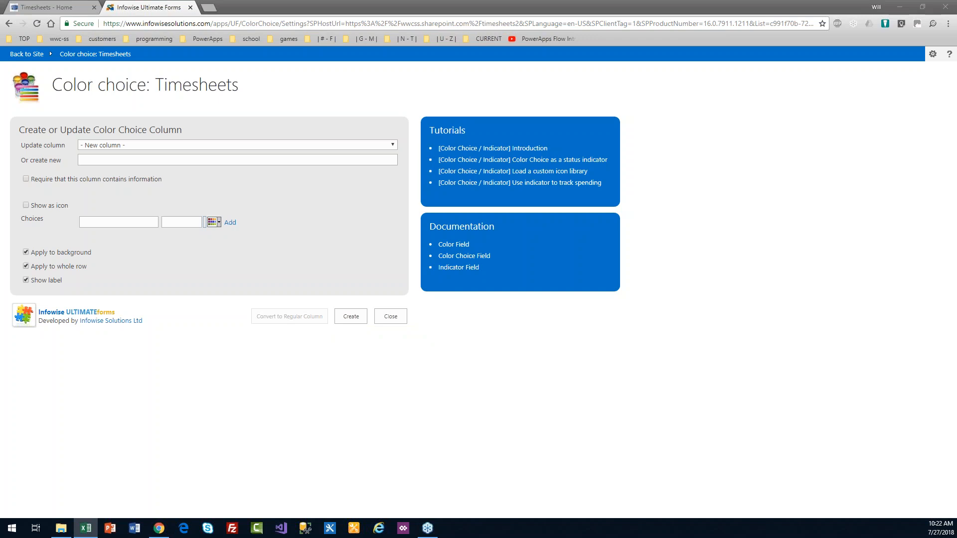
click(391, 317)
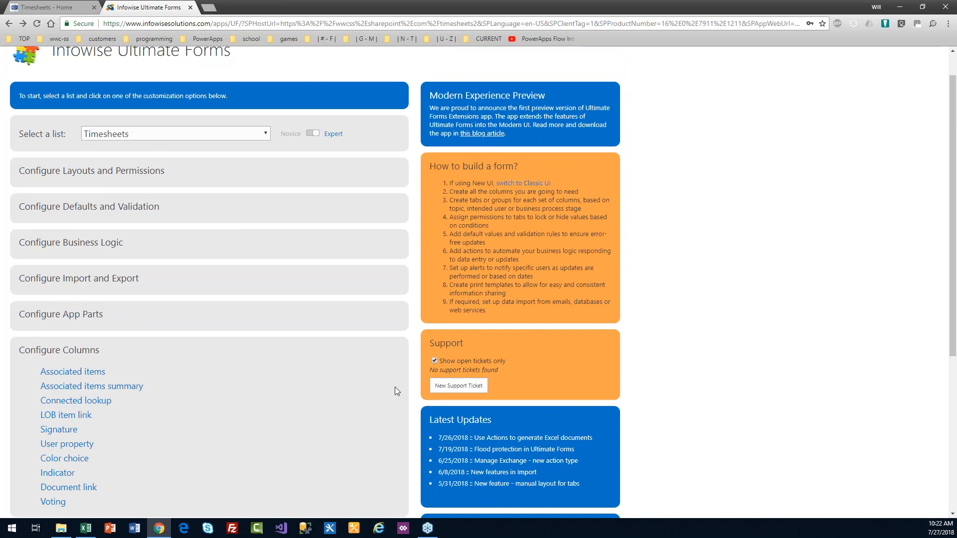
Step: Create a 'Utilization' indicator column displayed as a progress bar based on Total Hours
drag(953, 221, 956, 279)
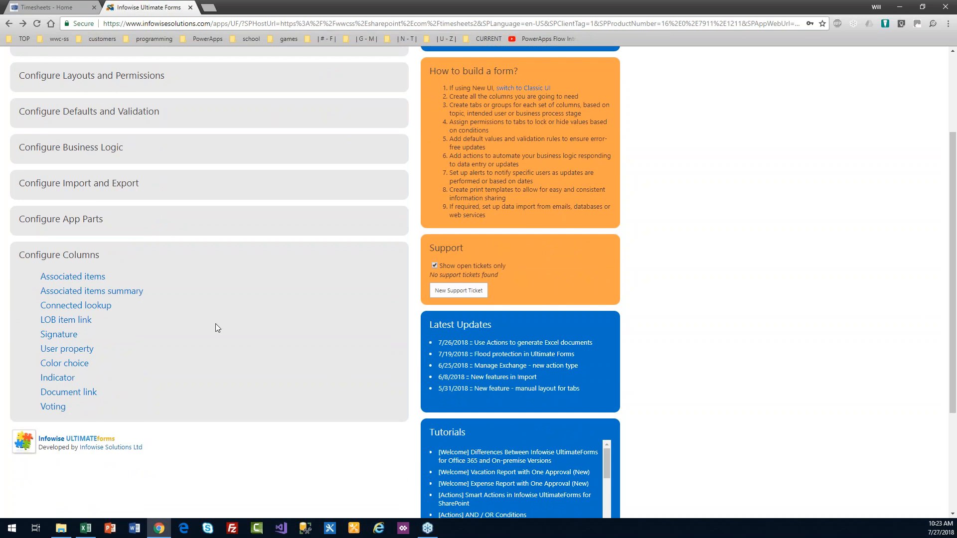
click(58, 377)
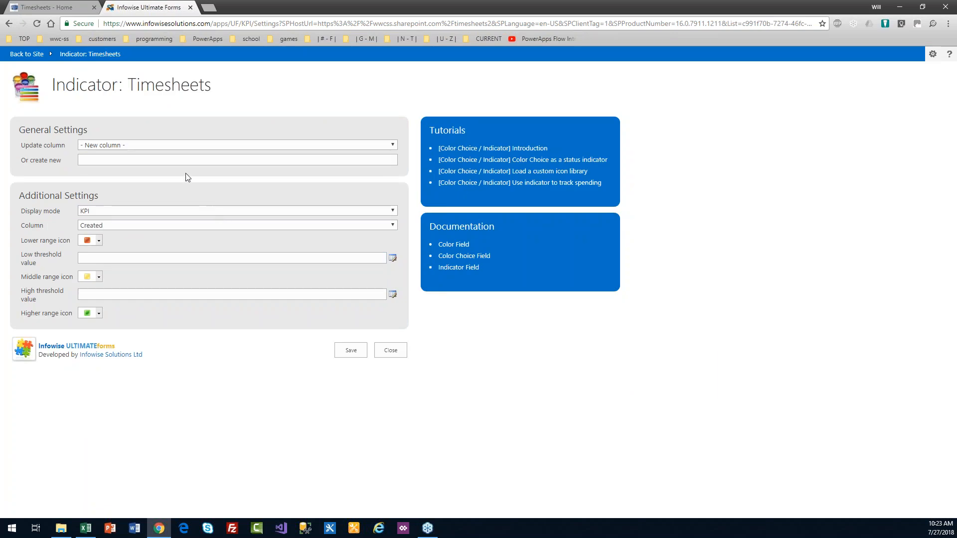
click(120, 162)
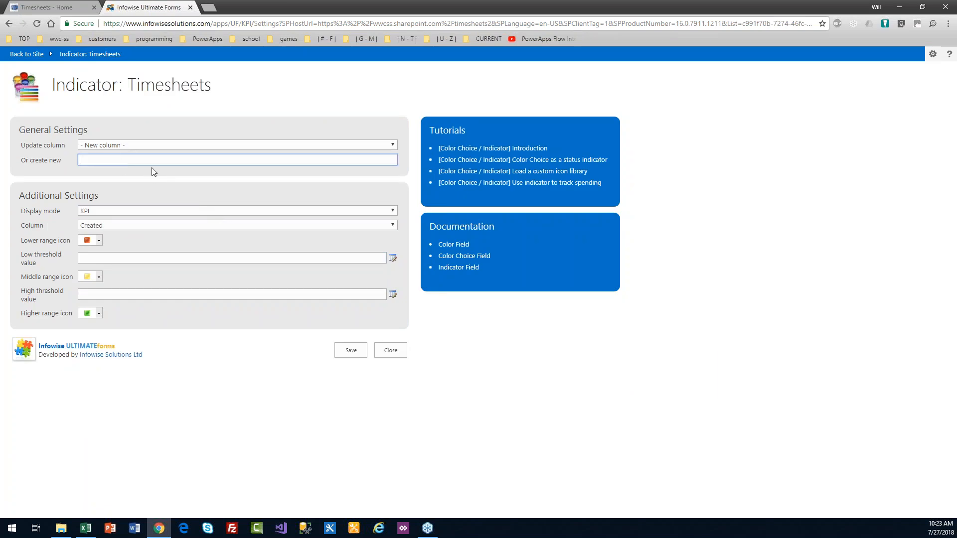
text(Utilization)
click(131, 210)
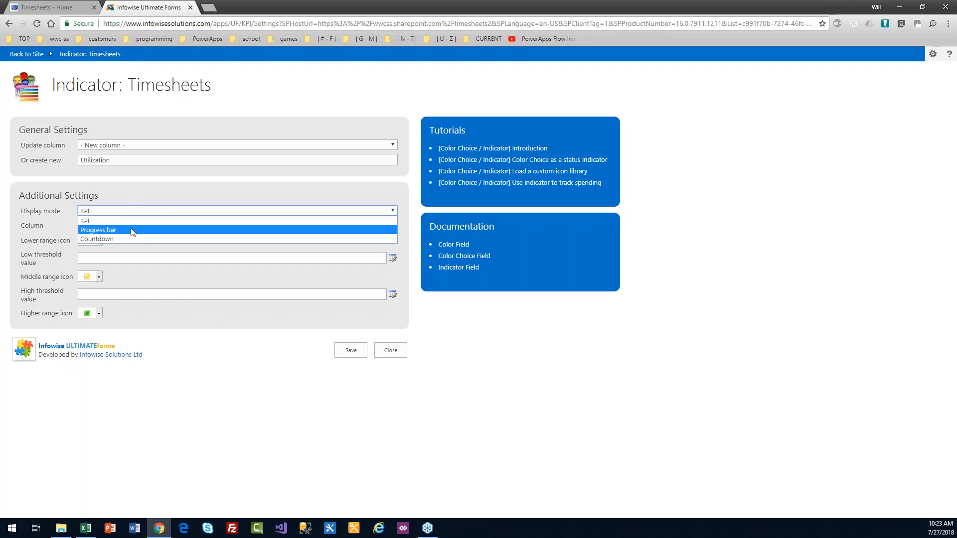
click(132, 230)
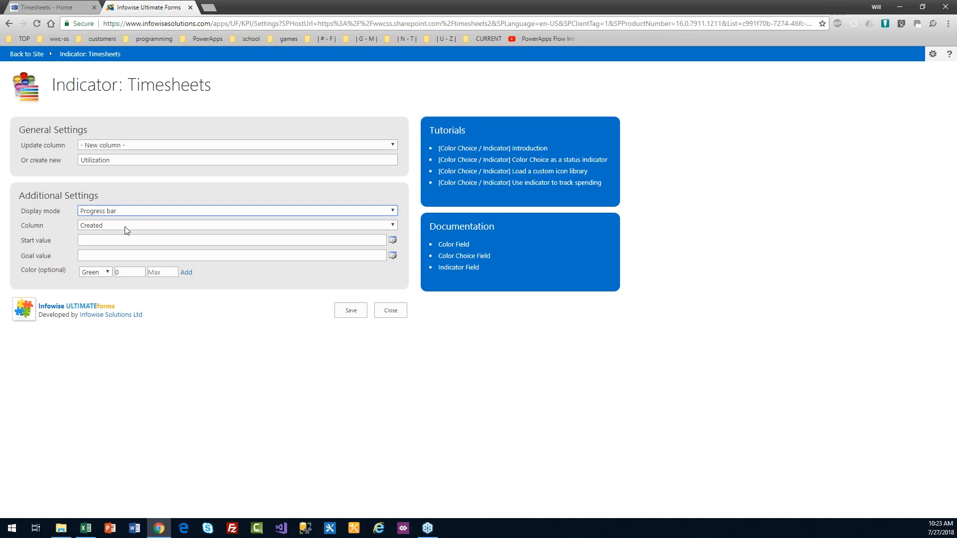
click(126, 228)
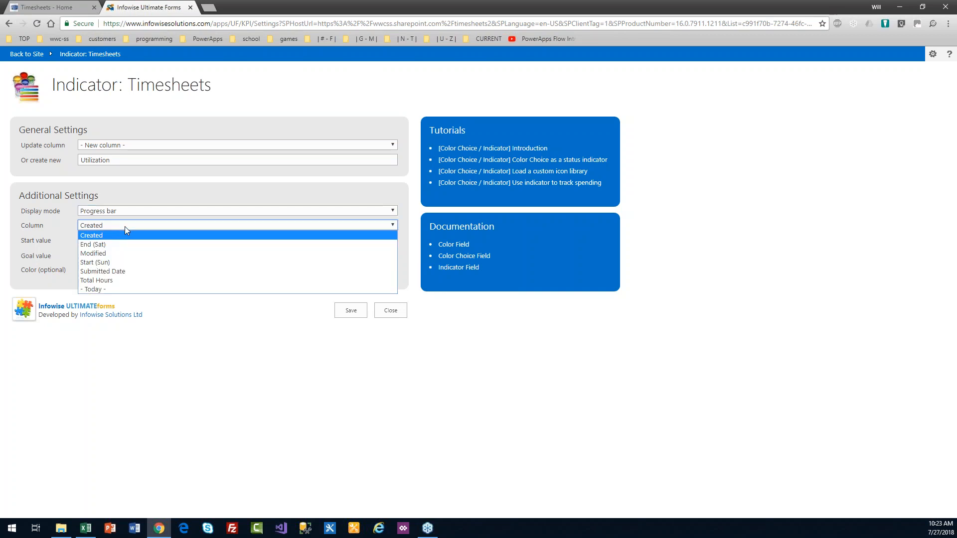
click(120, 279)
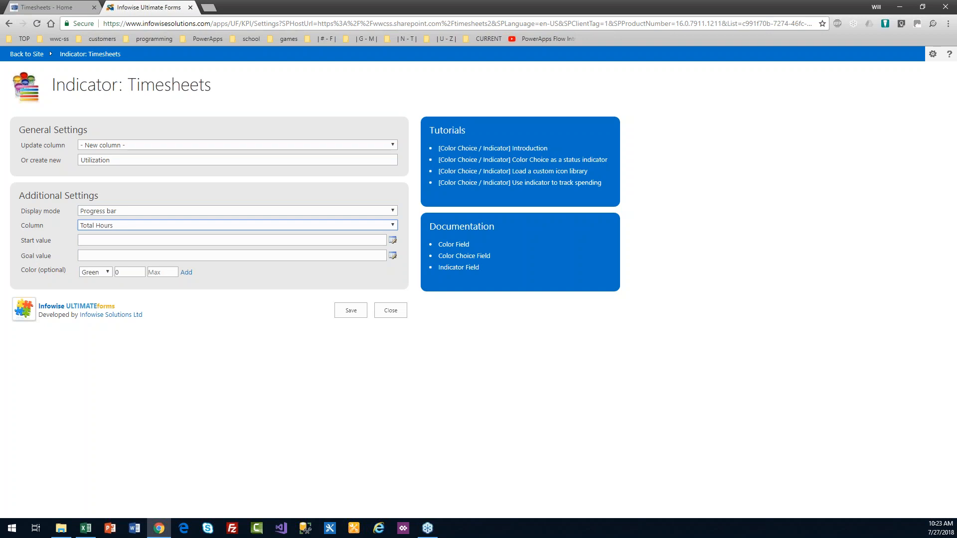
Step: Set the progress bar's start value to 0 and goal value to 40
click(135, 244)
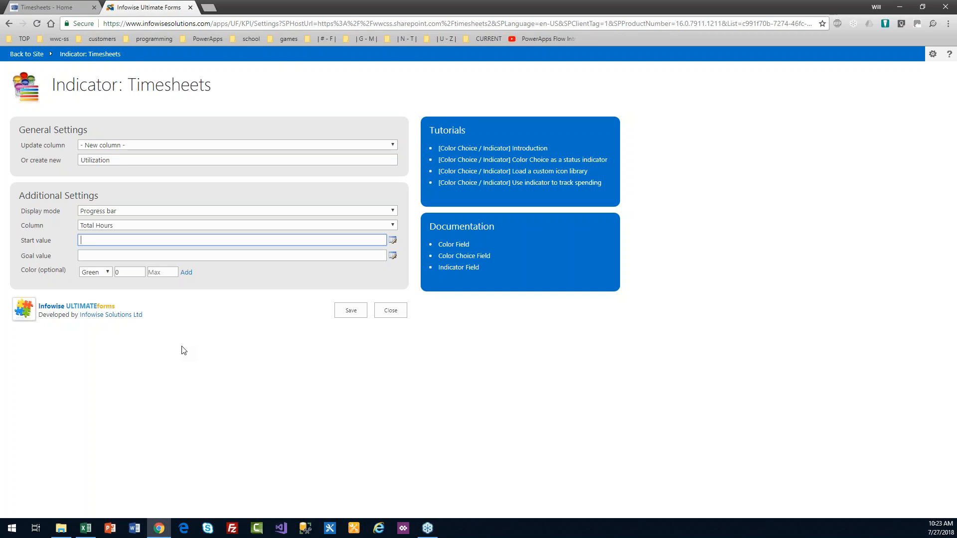
text(0)
click(183, 350)
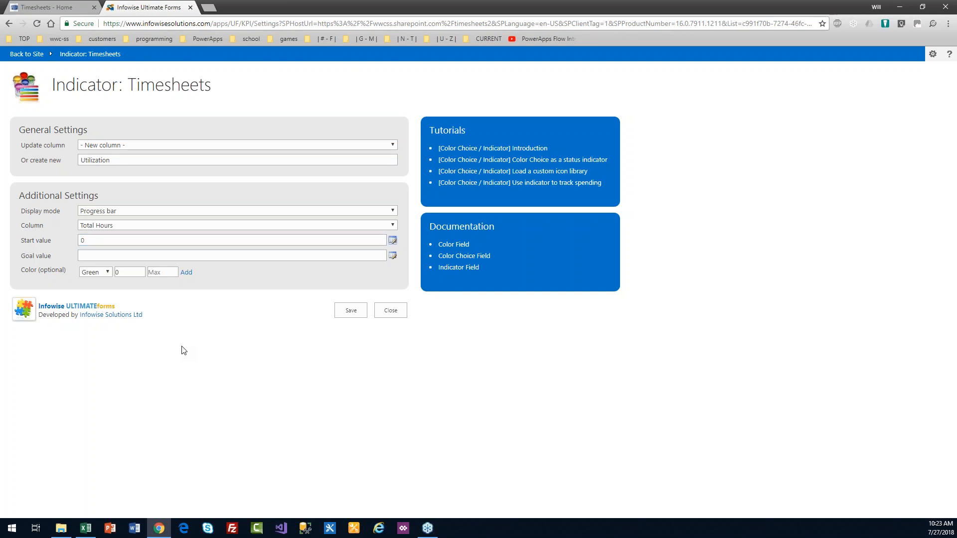
click(105, 256)
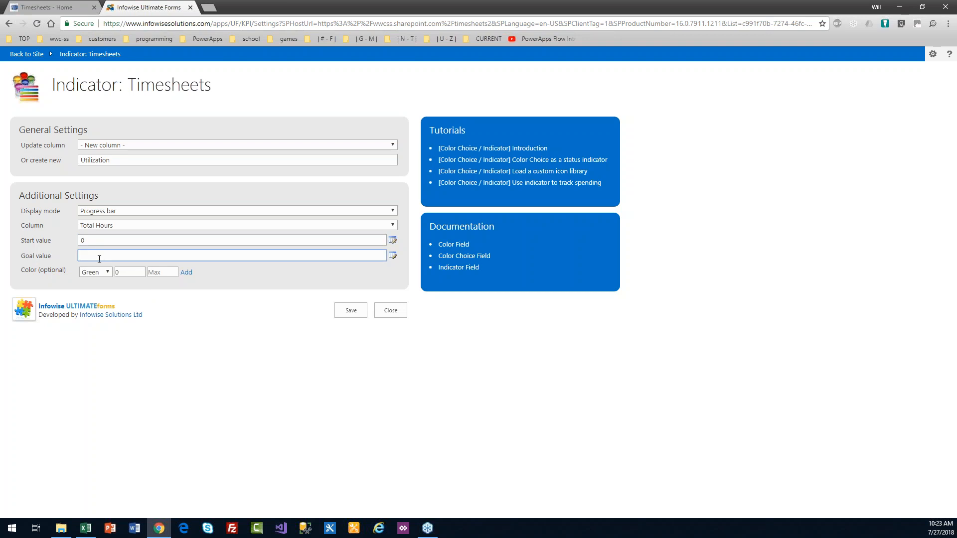
text(40)
drag(71, 270, 19, 270)
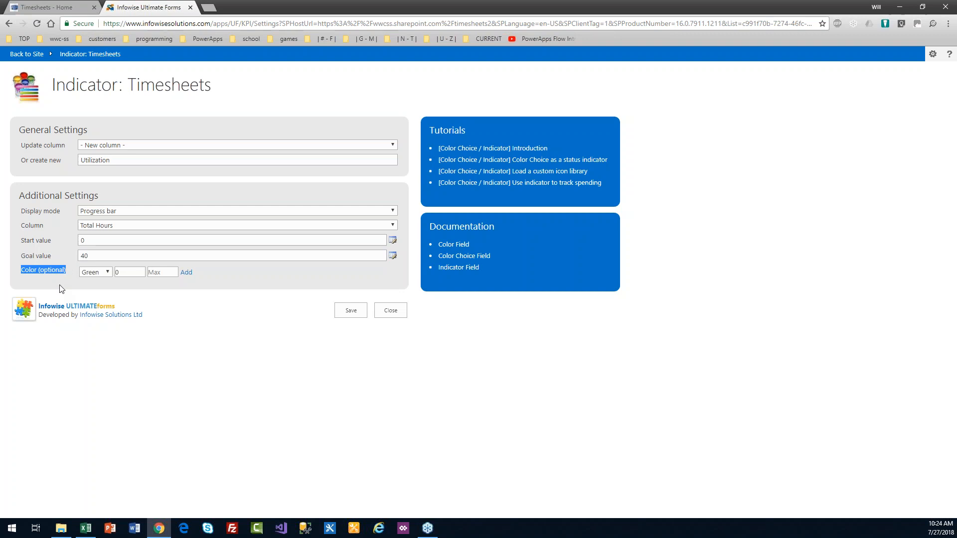
Step: Add Blue 0–30% and Green 31–70% colour ranges to the Utilization bar
click(107, 273)
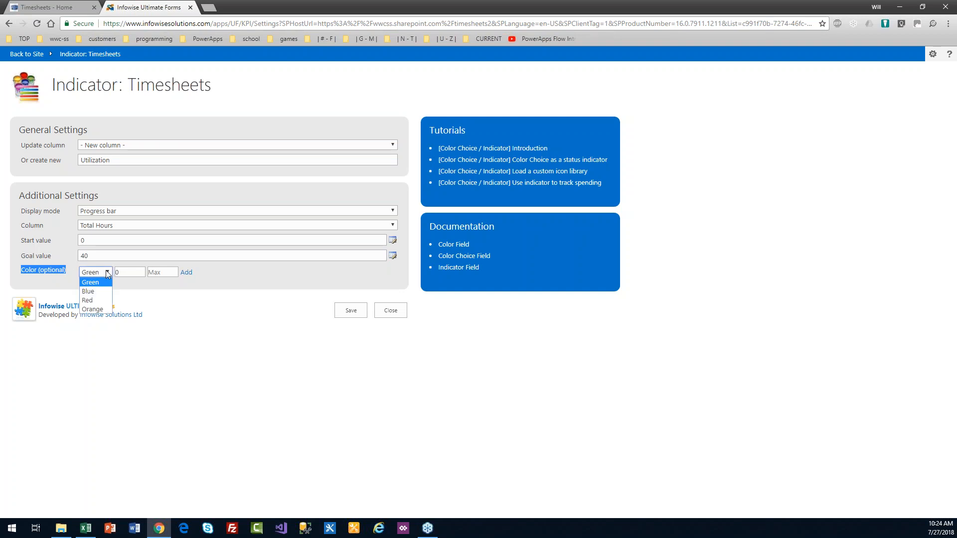
click(87, 291)
double_click(129, 274)
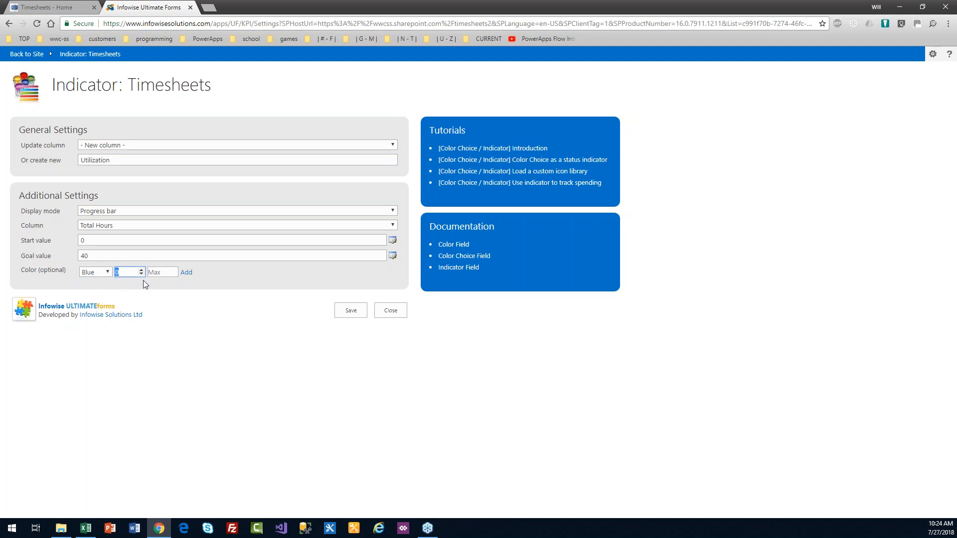
click(168, 272)
text(30)
click(186, 274)
drag(161, 272, 156, 269)
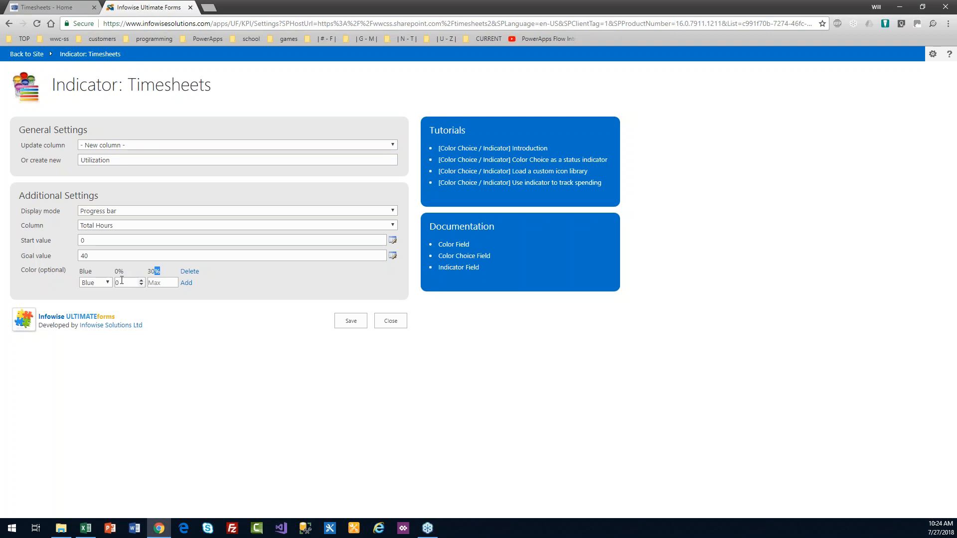
click(108, 285)
click(116, 289)
click(127, 282)
key(Tab)
text(70)
click(186, 283)
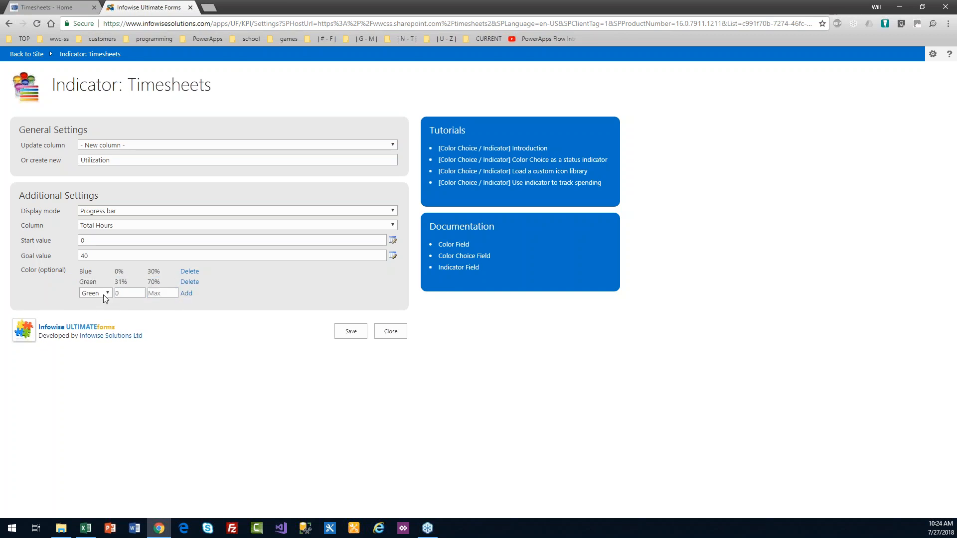
Step: Add Orange 71–99% and Red 100–900% ranges, then save the Utilization indicator
click(103, 294)
click(93, 333)
key(Tab)
text(71)
key(Tab)
text(99)
click(186, 293)
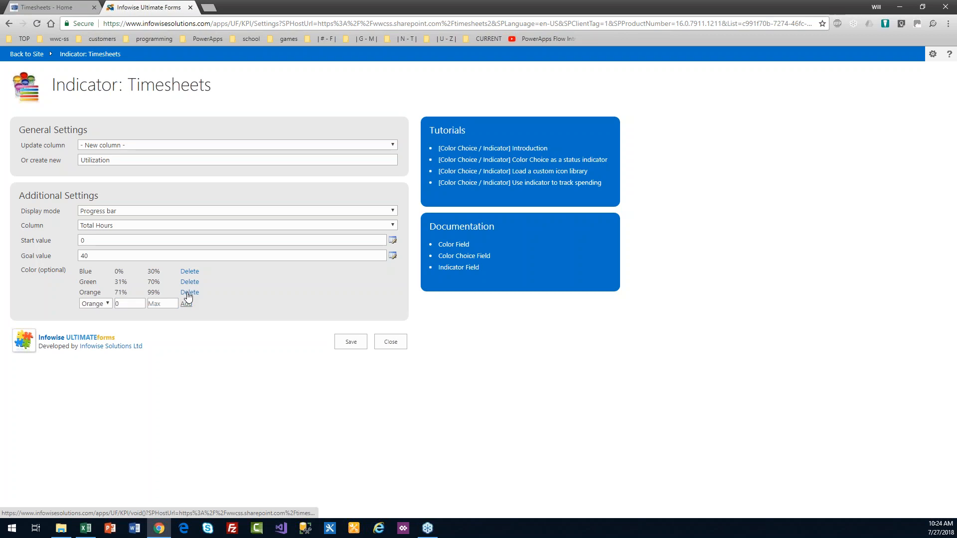
click(106, 305)
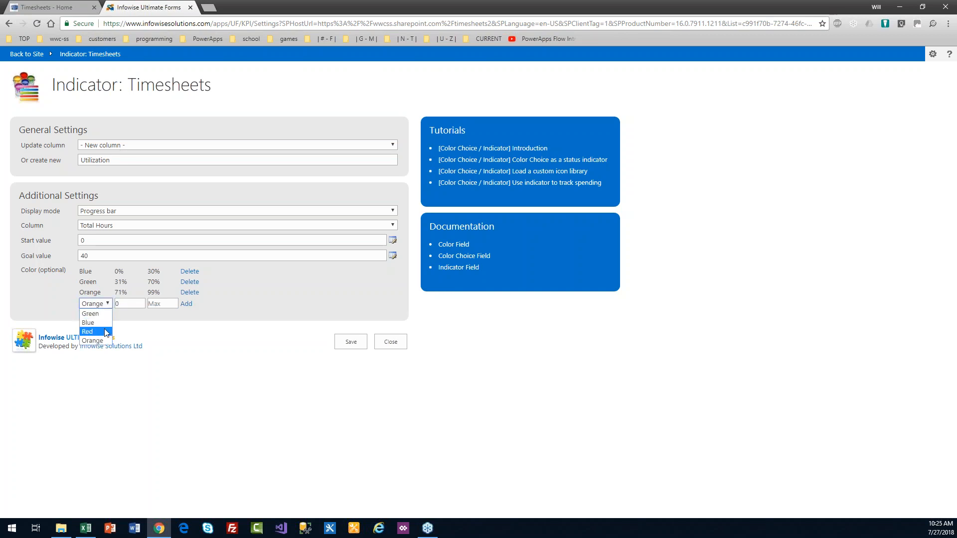
key(Tab)
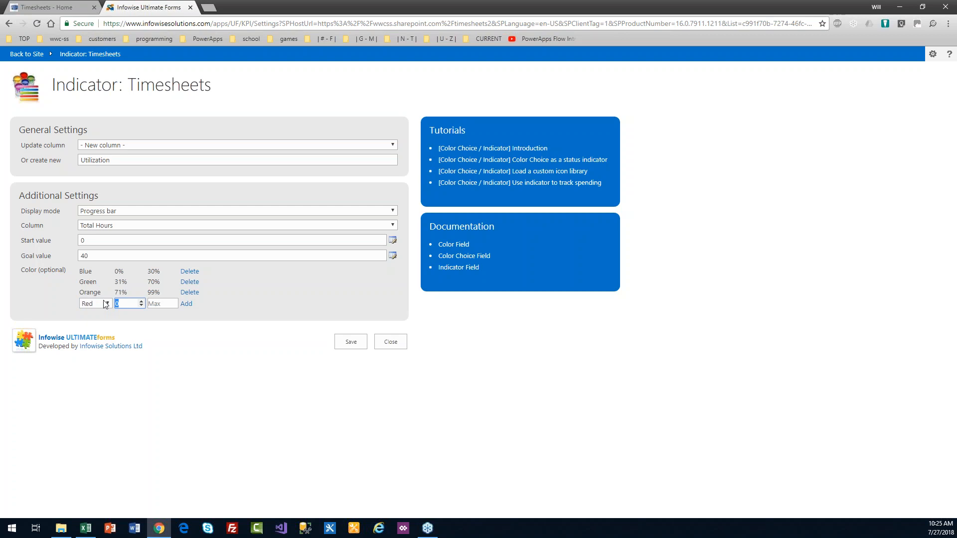
text(100)
key(Tab)
text(900)
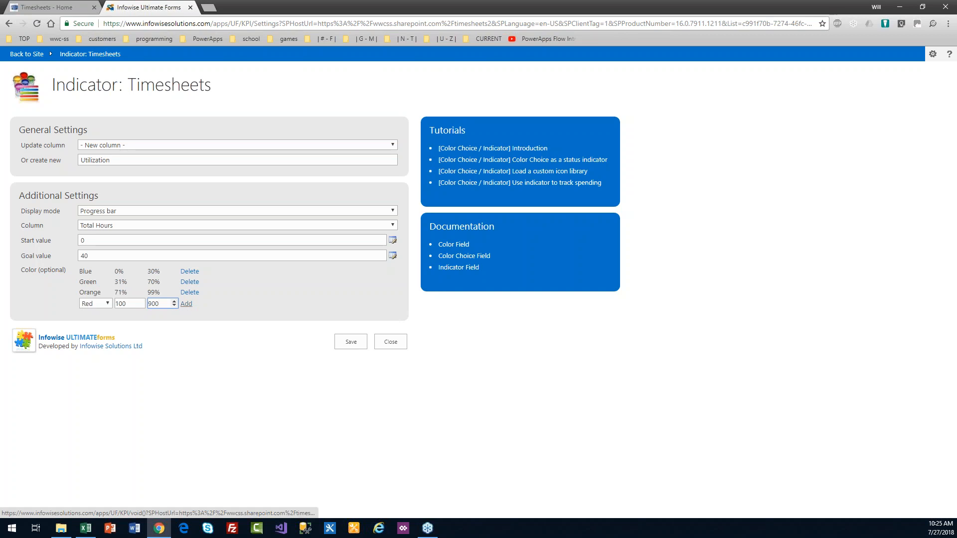
click(187, 305)
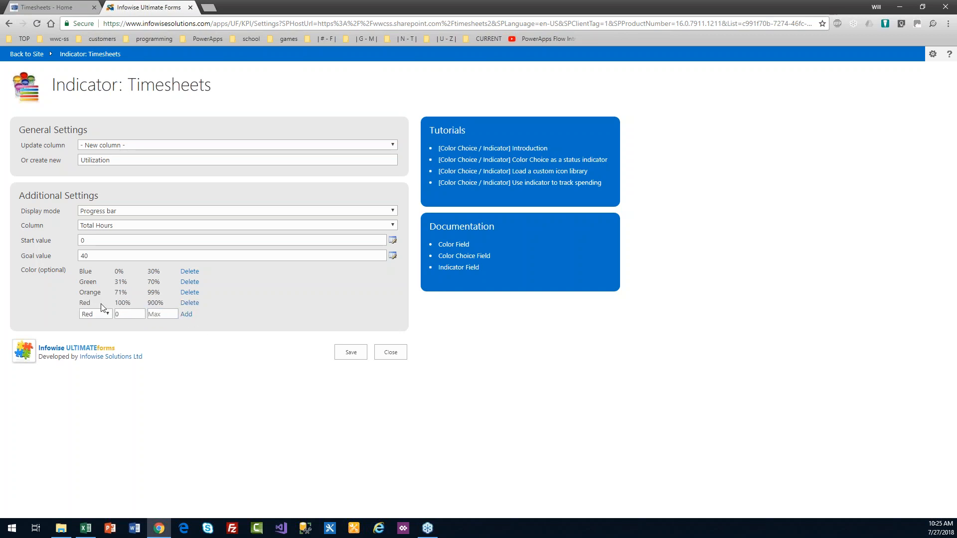
click(337, 352)
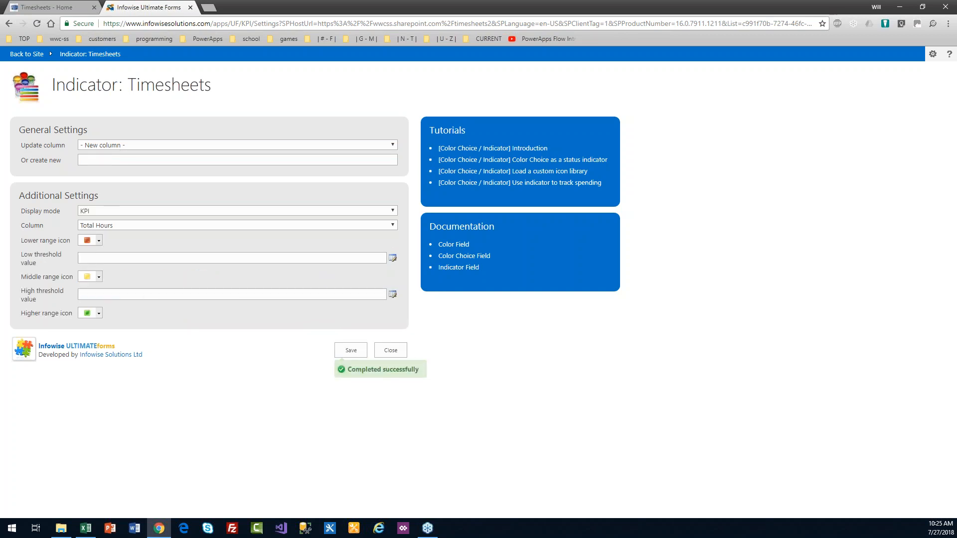
Step: Close the indicator settings and open Item IDs from Configure Business Logic
click(388, 350)
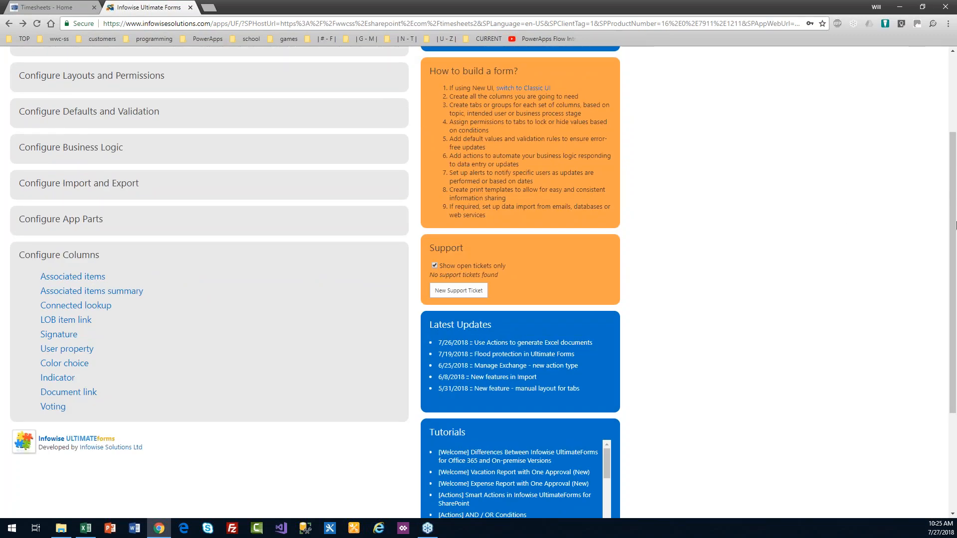
scroll(843, 204, up, 3)
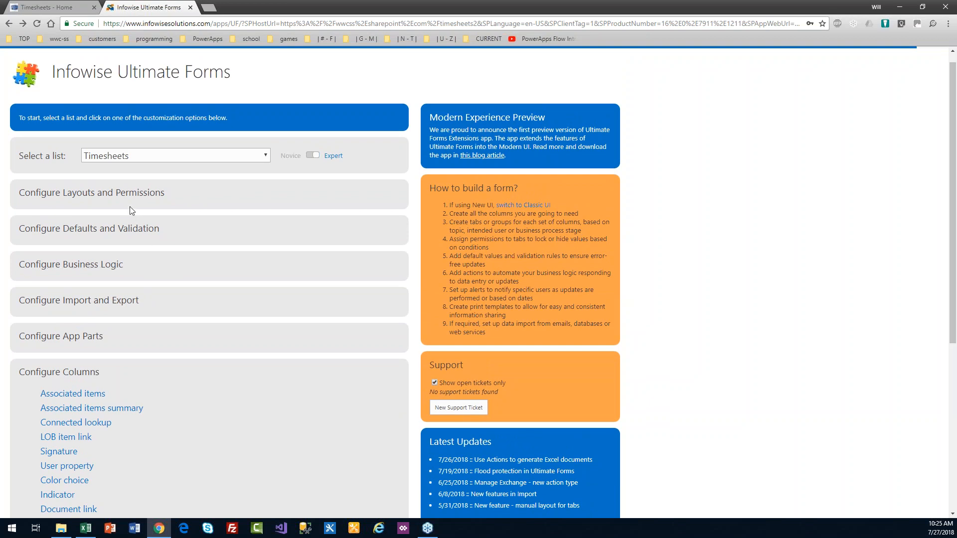
click(142, 193)
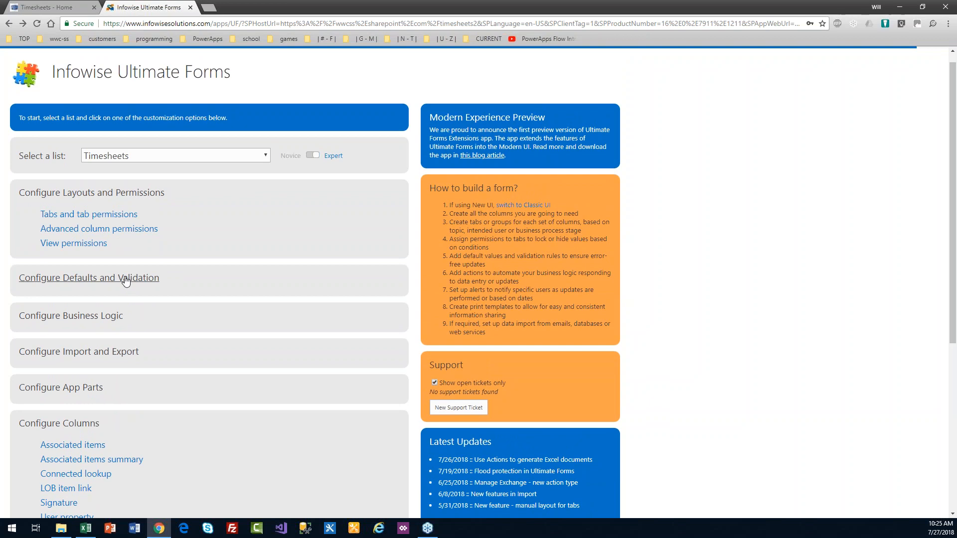
click(125, 278)
click(103, 349)
click(56, 398)
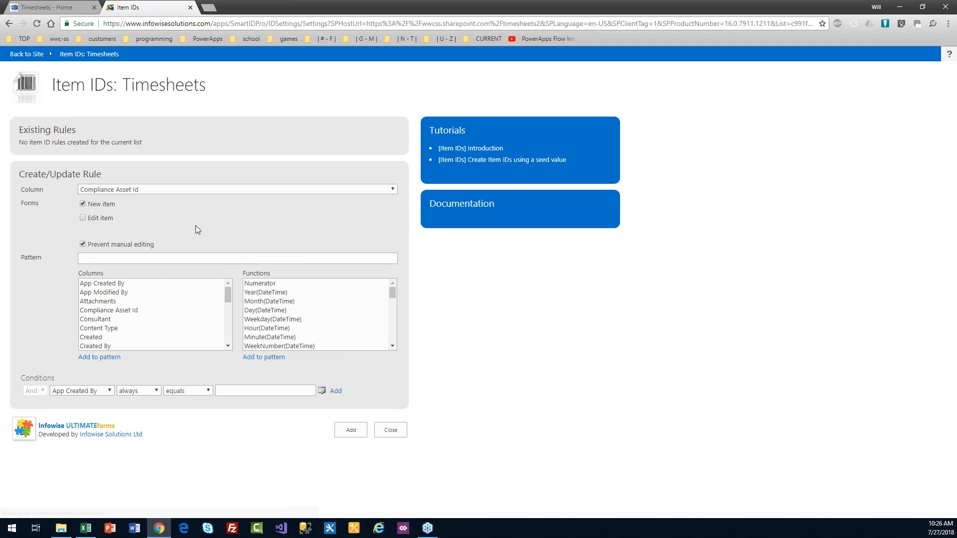
Step: Add a TS ID numbering rule with pattern TS.[#|1000], then close Item IDs settings
click(171, 191)
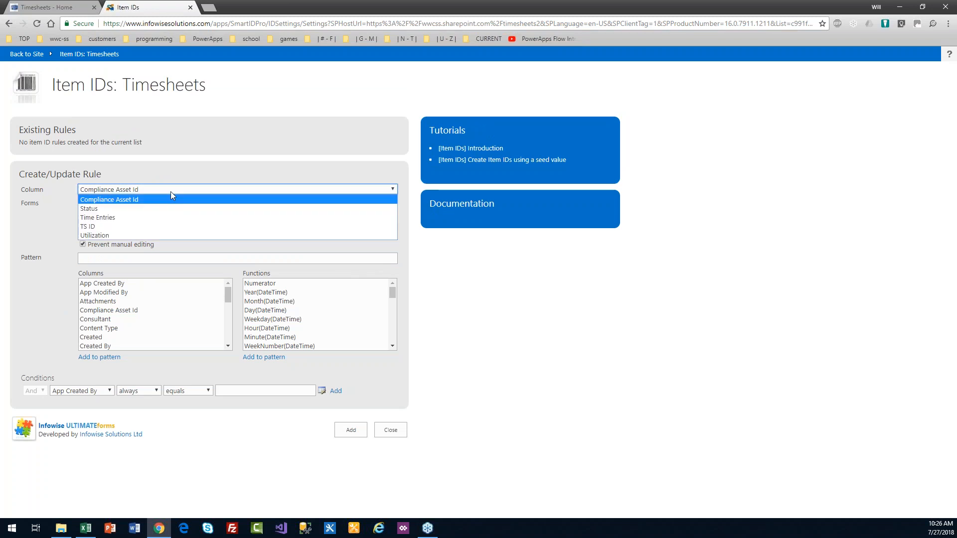
click(171, 227)
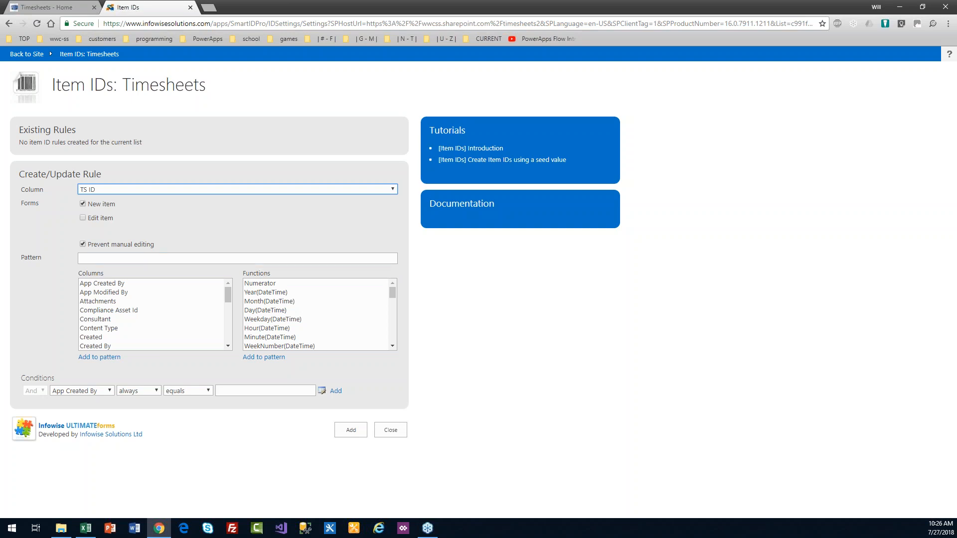
click(147, 258)
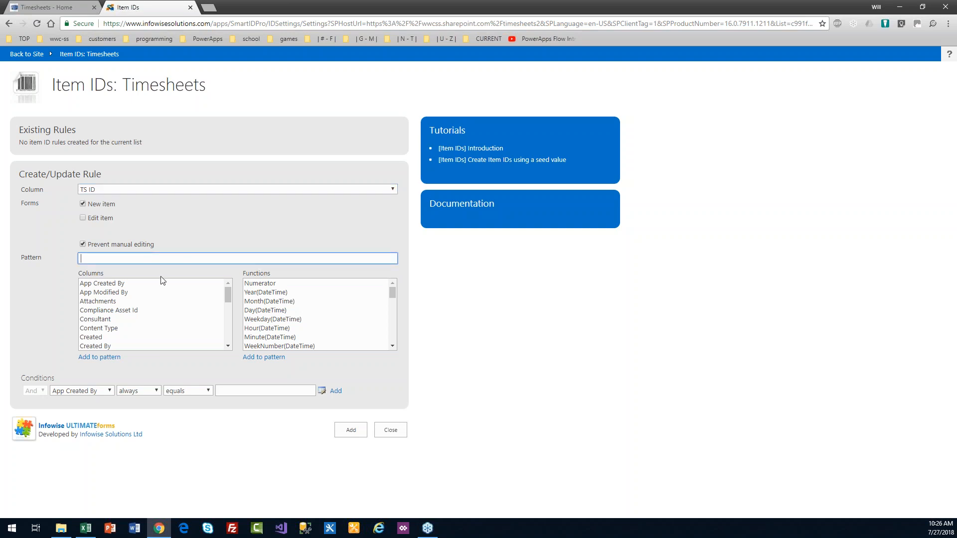
double_click(263, 284)
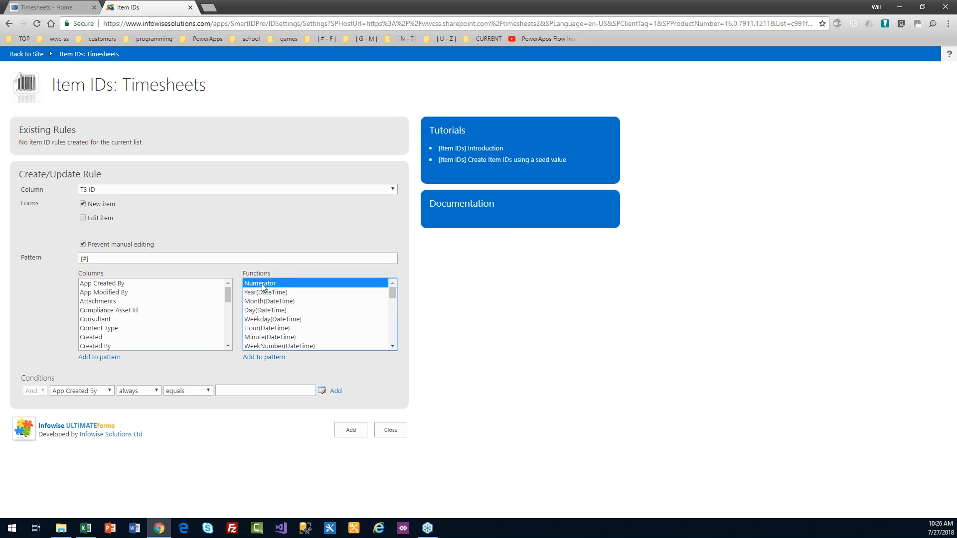
drag(88, 258, 85, 259)
click(83, 259)
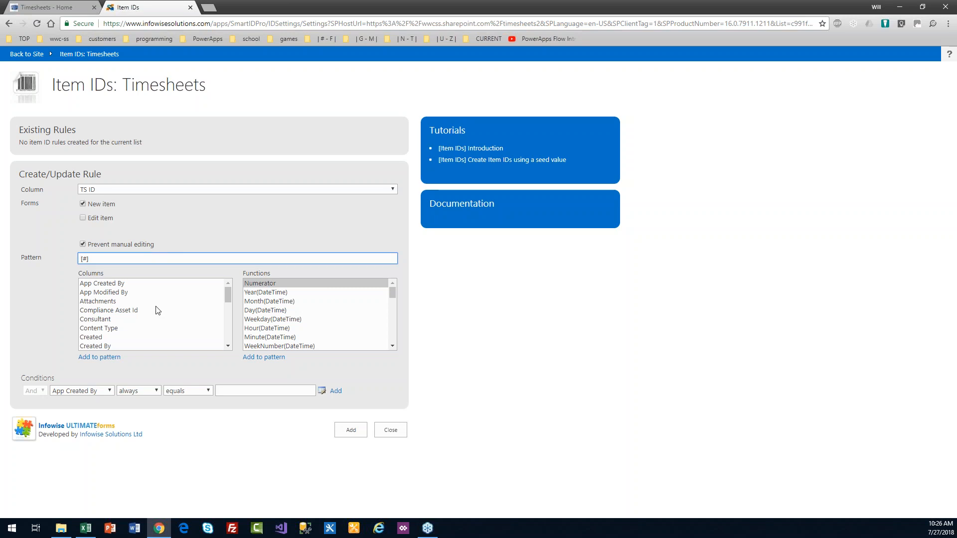
text(TS.)
text(|1000)
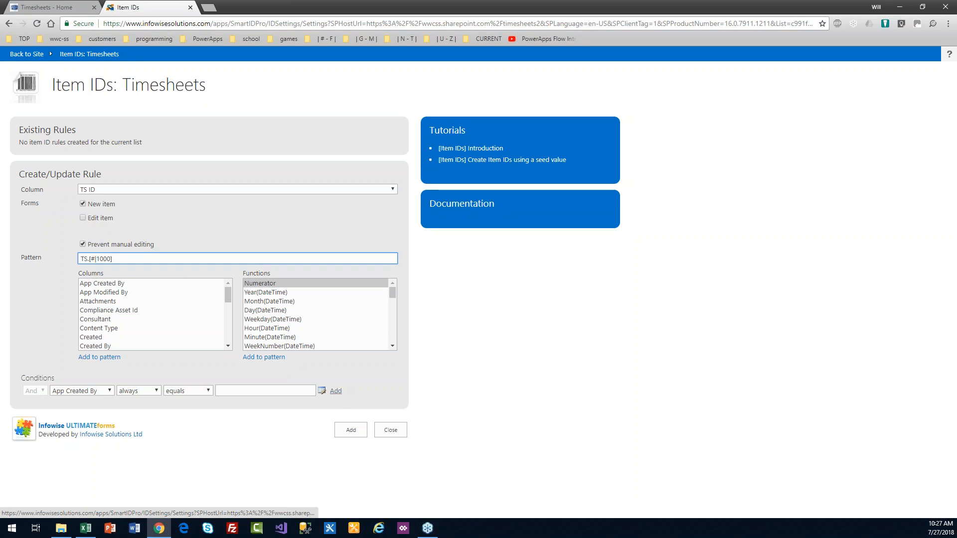
click(356, 432)
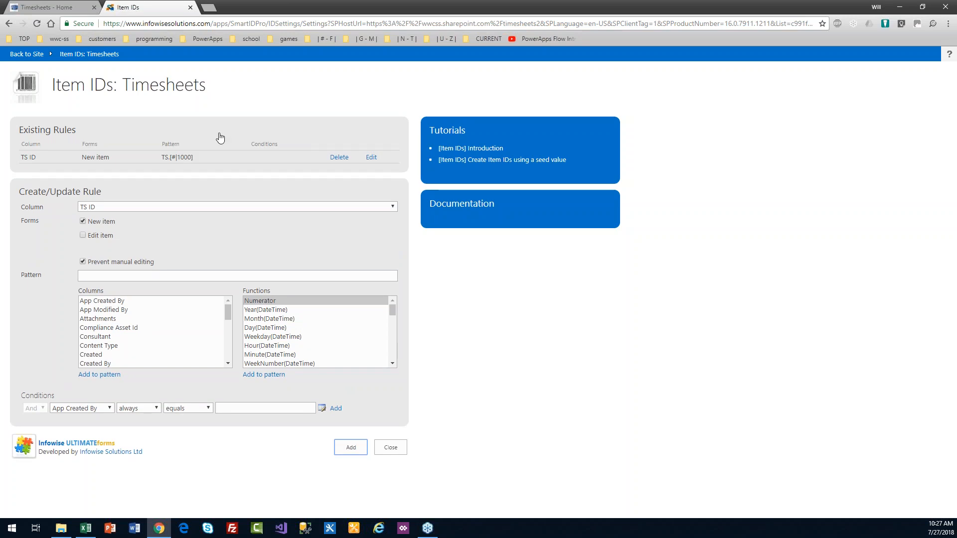
click(391, 447)
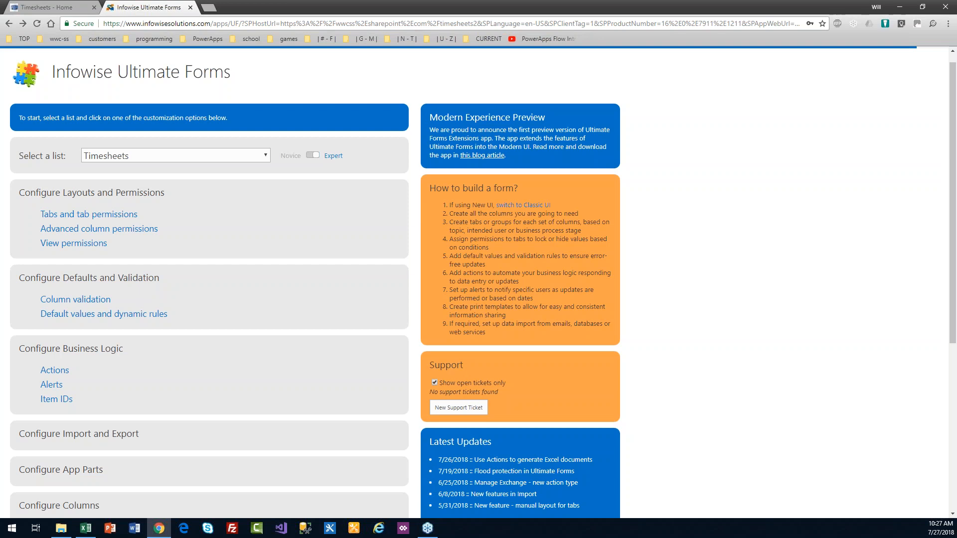
Step: Go to Tabs and tab permissions under Configure Layouts and Permissions
click(112, 218)
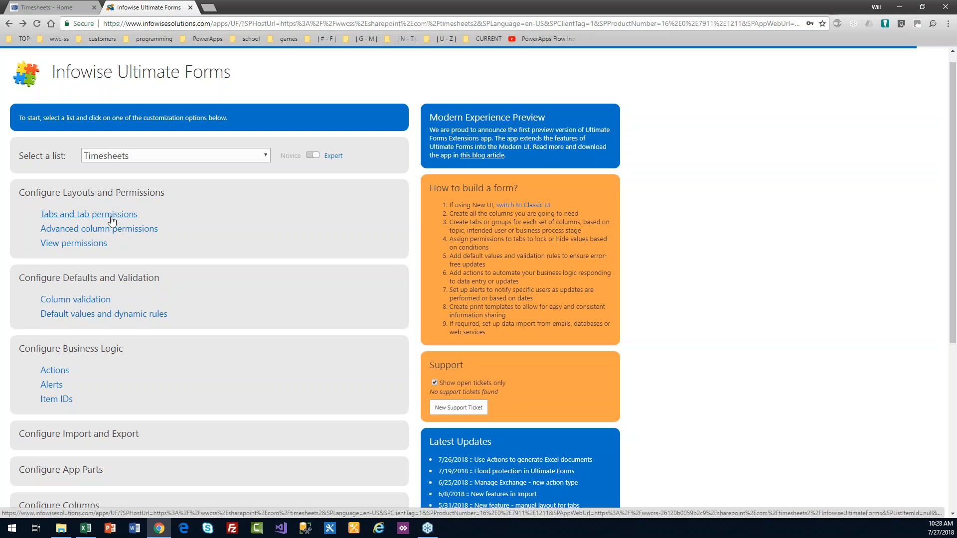
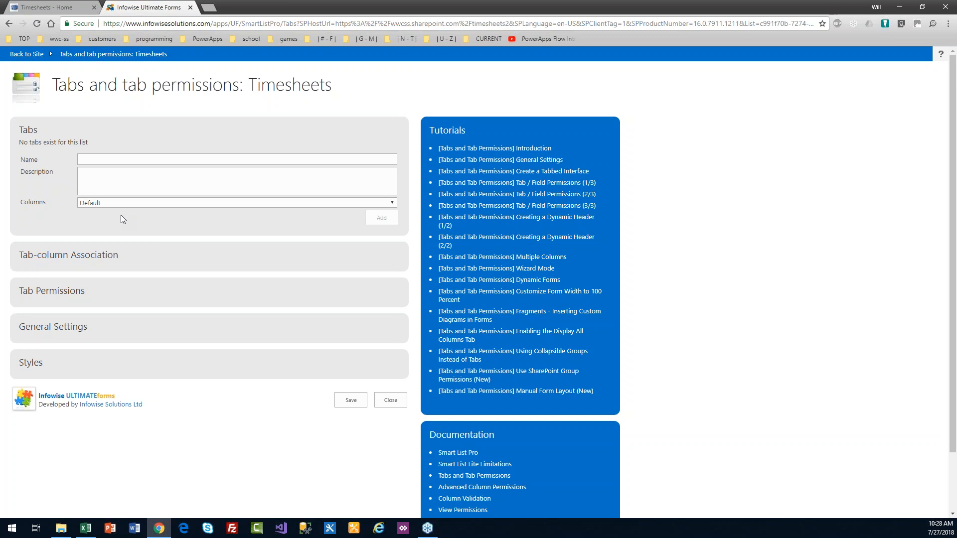
Step: Add a tab named Timesheet, then expand its Tab-column Association section
click(98, 157)
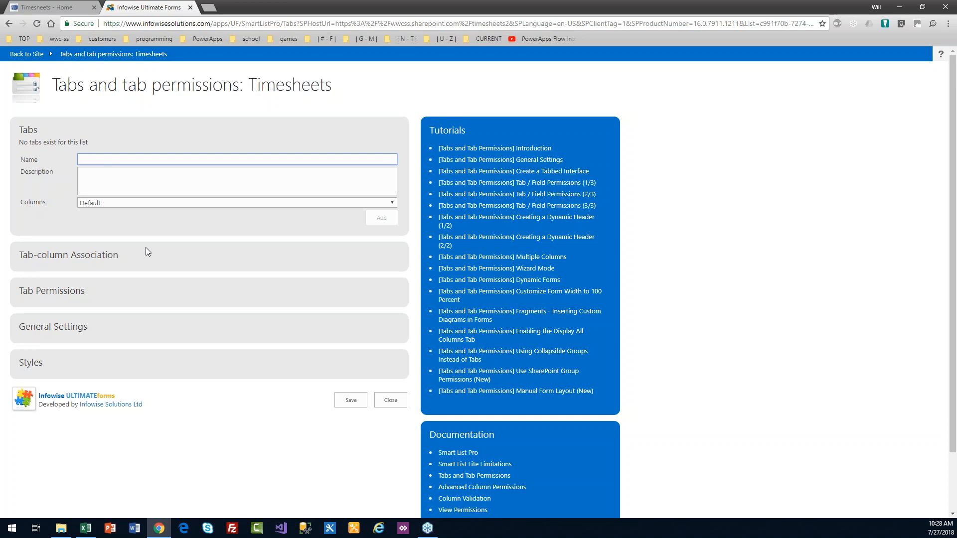
text(Timesheet)
click(377, 218)
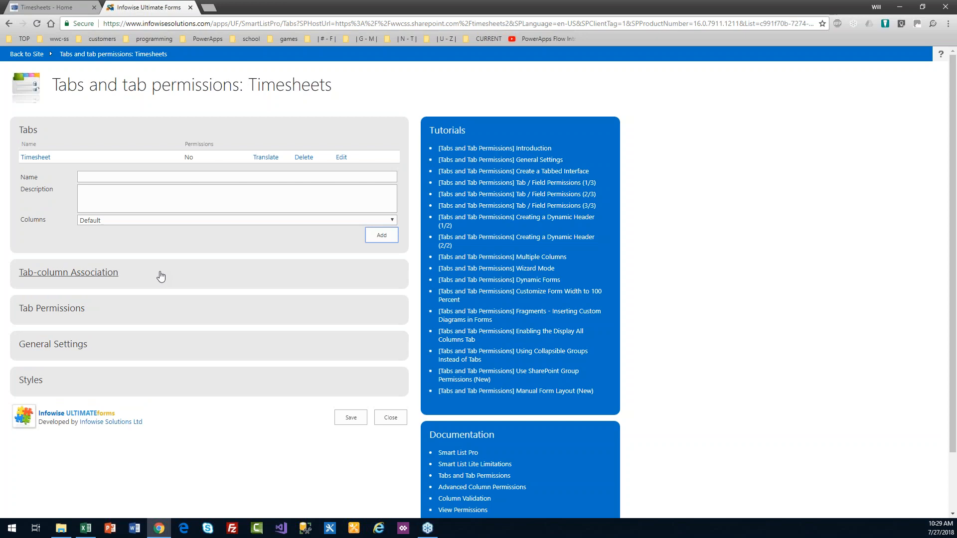
click(100, 275)
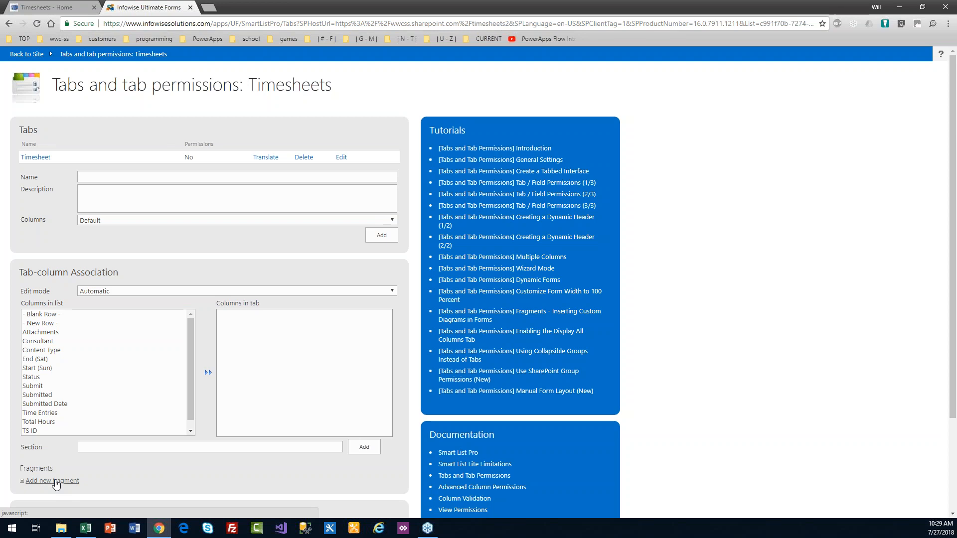
Step: Create a fragment named New Form Note reading 'Please create timesheet first, then save, then add time entries.'
click(55, 481)
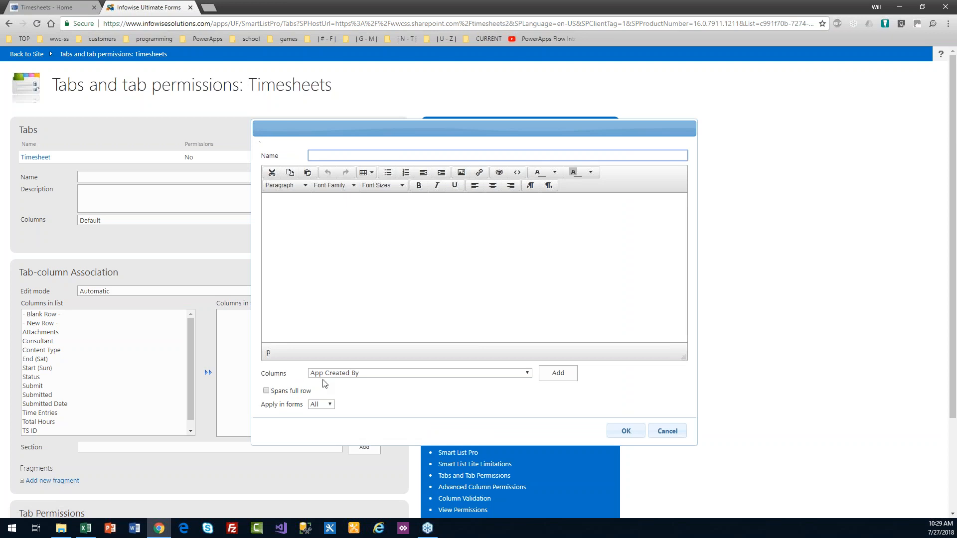
drag(303, 405, 261, 404)
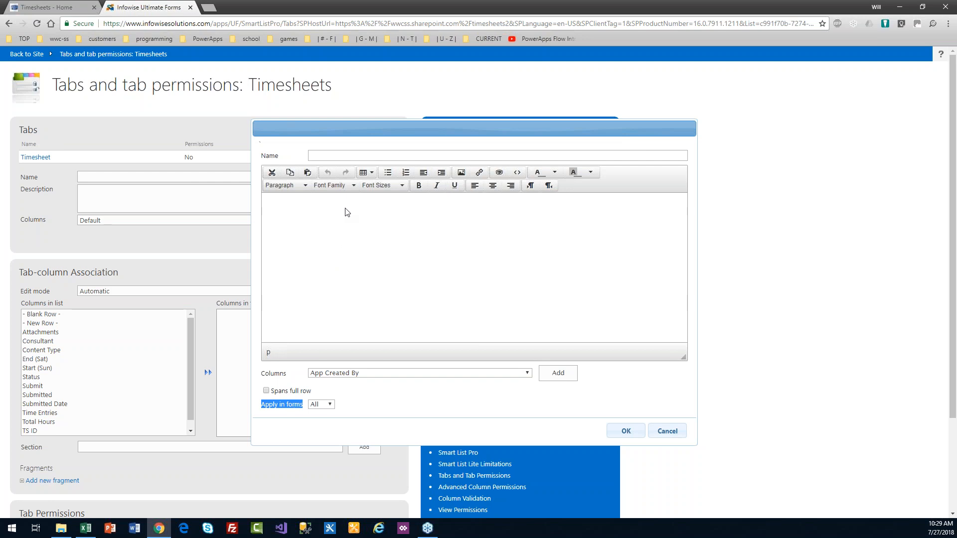
click(319, 156)
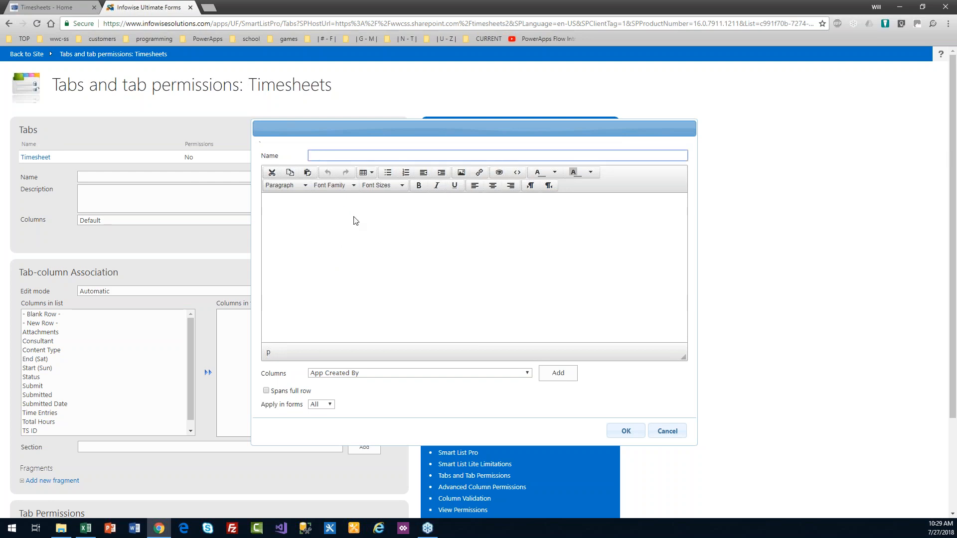
text(New Form Note)
click(356, 221)
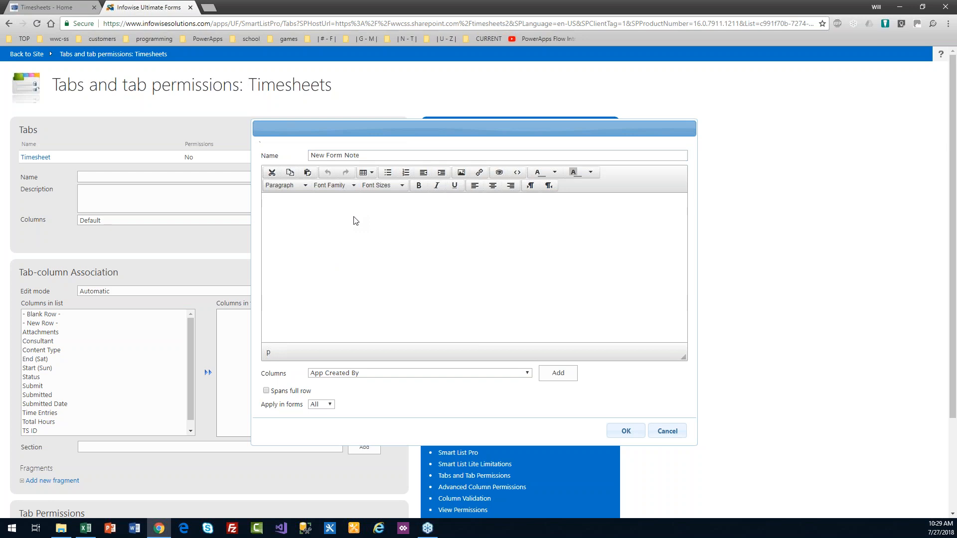
text(Please)
text(create timesheet first, th)
key(BackSpace)
text(then save, then add time)
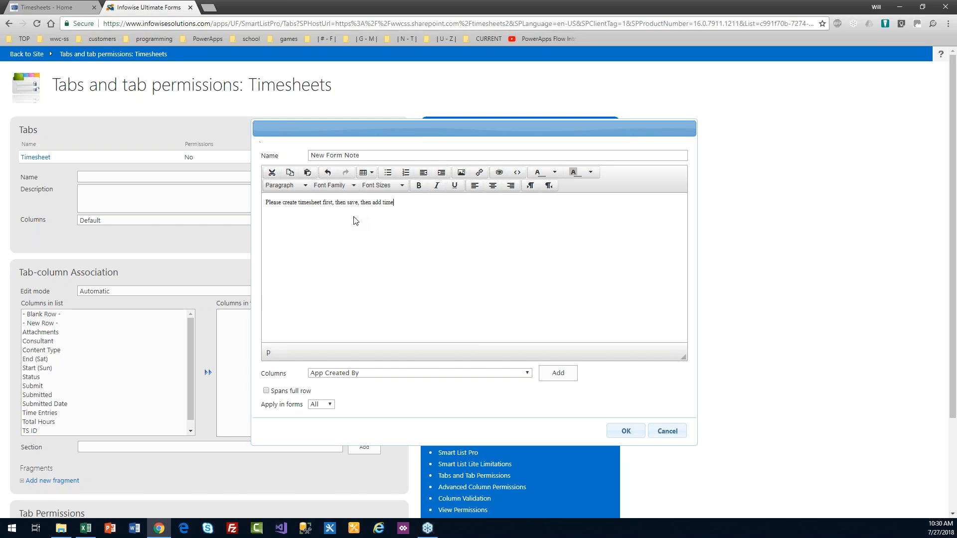
text( entries.)
Step: Format the note sentence at 14pt with a yellow background
drag(423, 203, 268, 201)
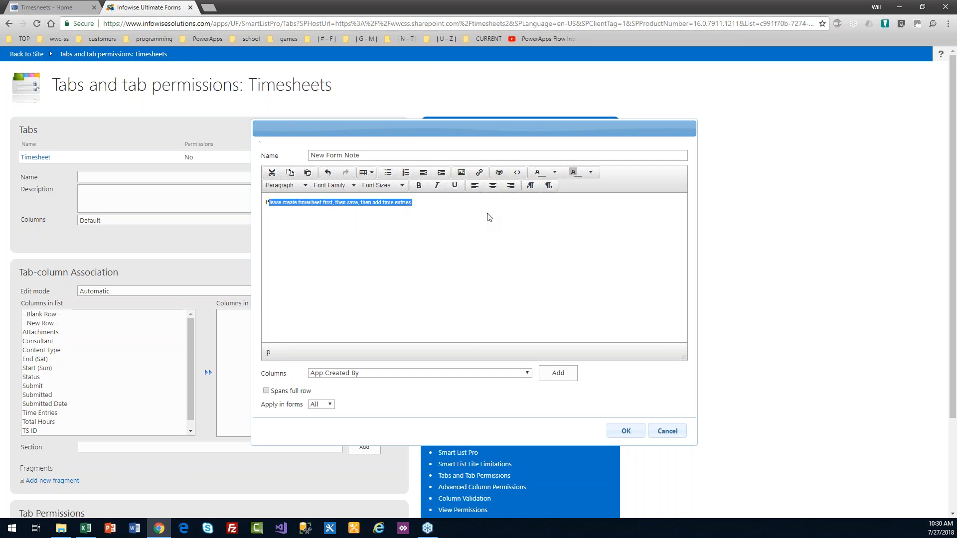
click(402, 187)
click(392, 246)
click(382, 233)
drag(500, 205, 412, 206)
shift+click(269, 207)
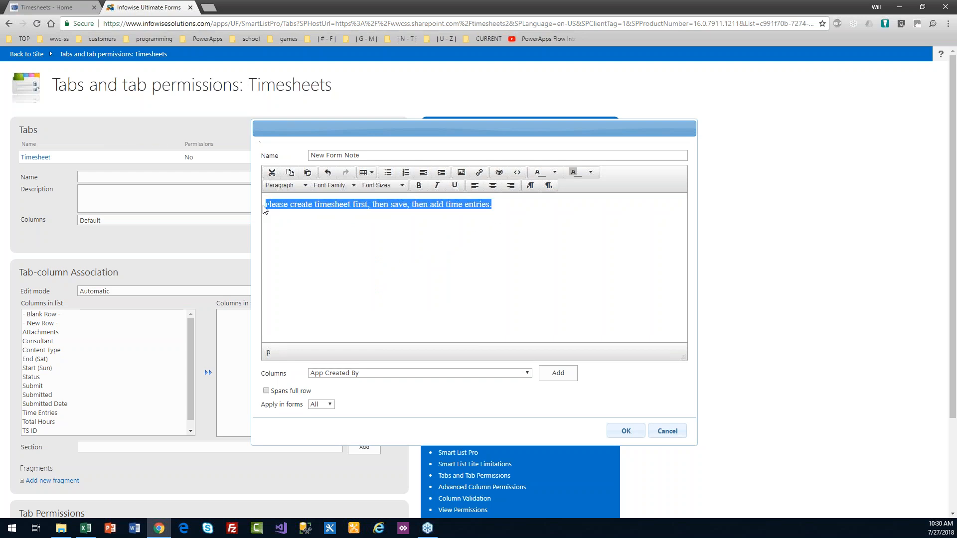
click(402, 186)
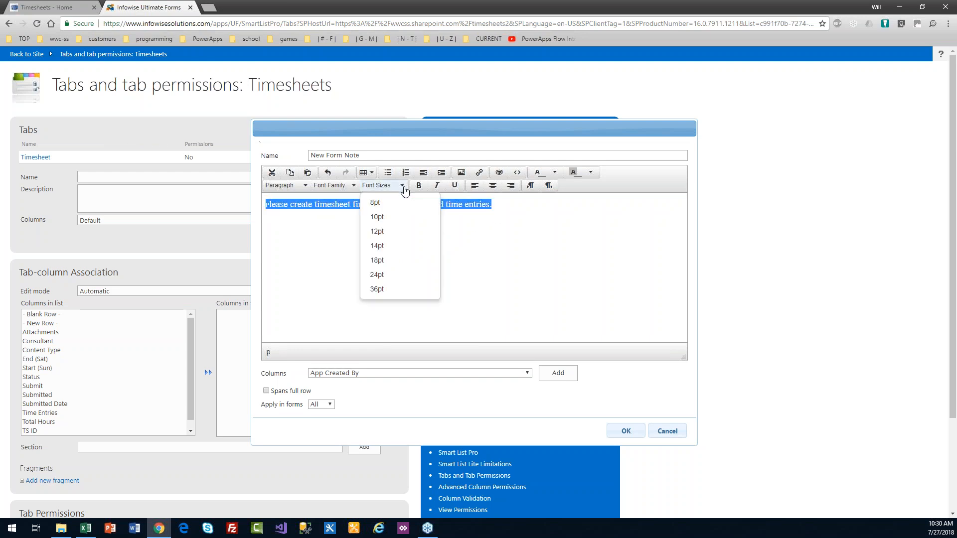
click(393, 248)
click(445, 233)
drag(492, 215, 255, 211)
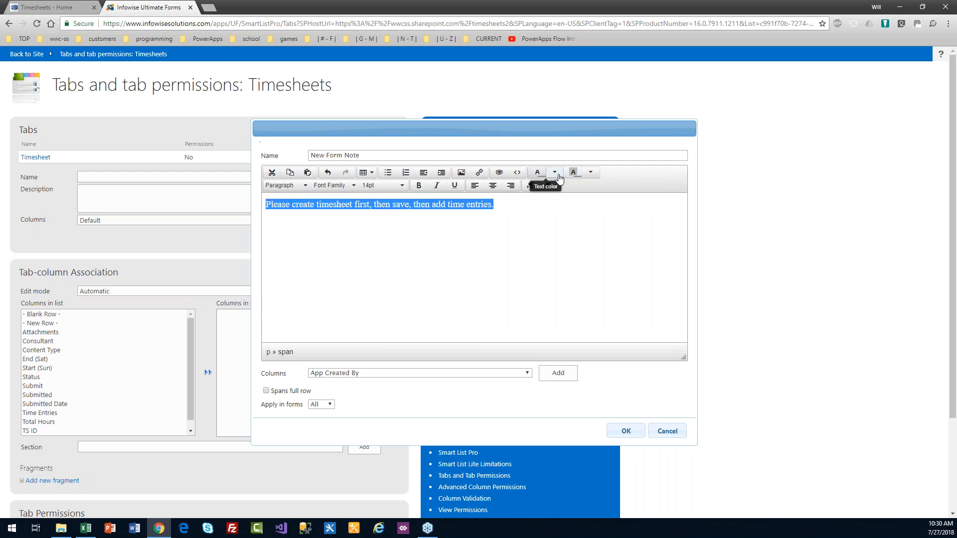
click(590, 173)
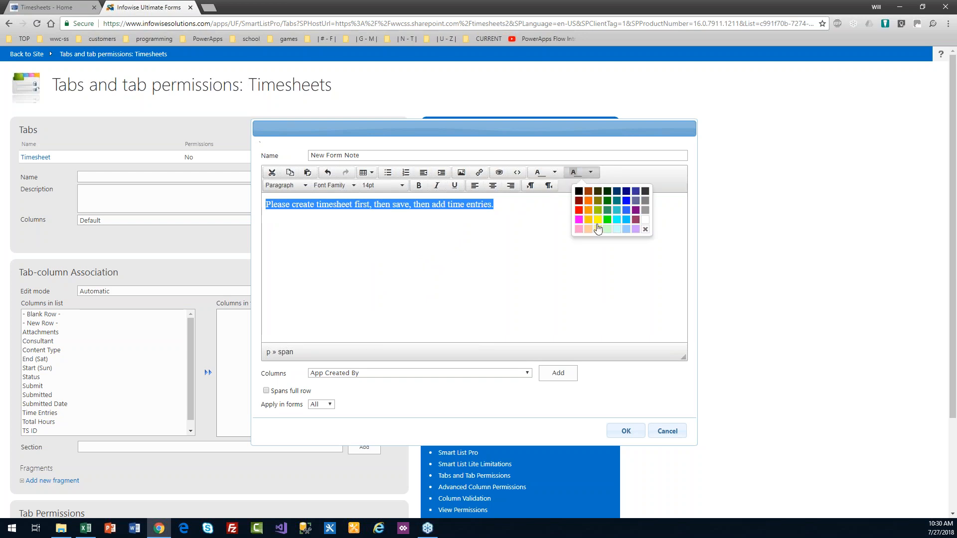
click(598, 234)
click(573, 238)
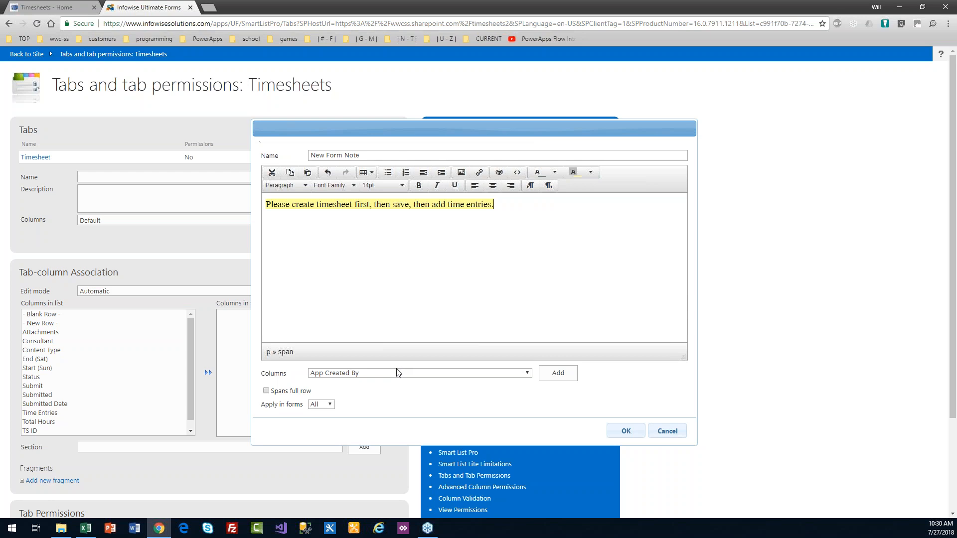
Step: Make the note span the full row, centre it, apply it to New forms only, and save
click(267, 391)
drag(494, 204, 220, 203)
click(493, 185)
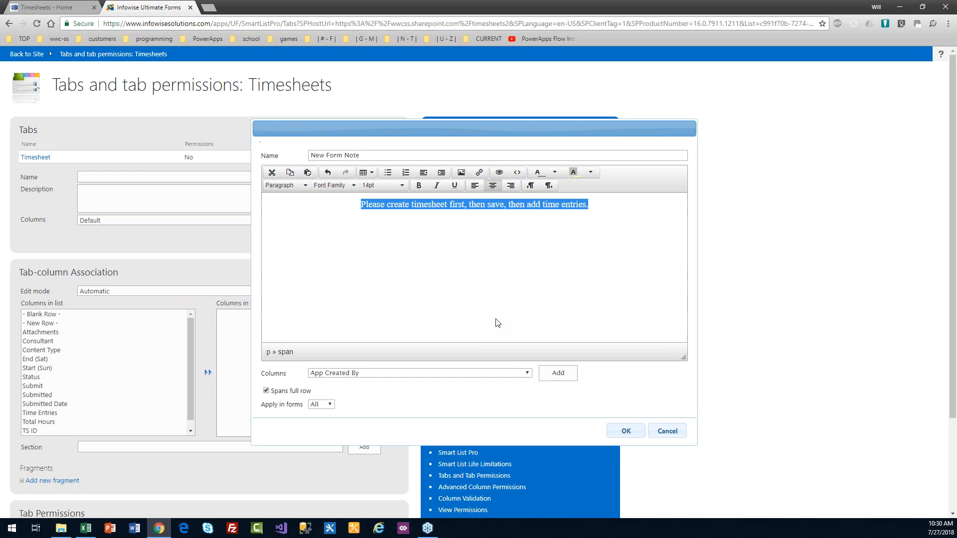
click(331, 406)
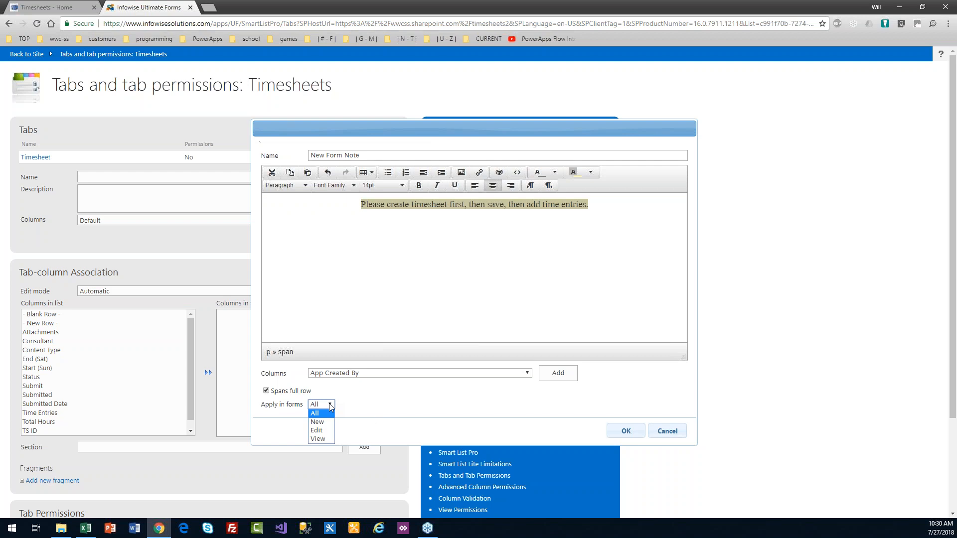
click(317, 421)
click(620, 431)
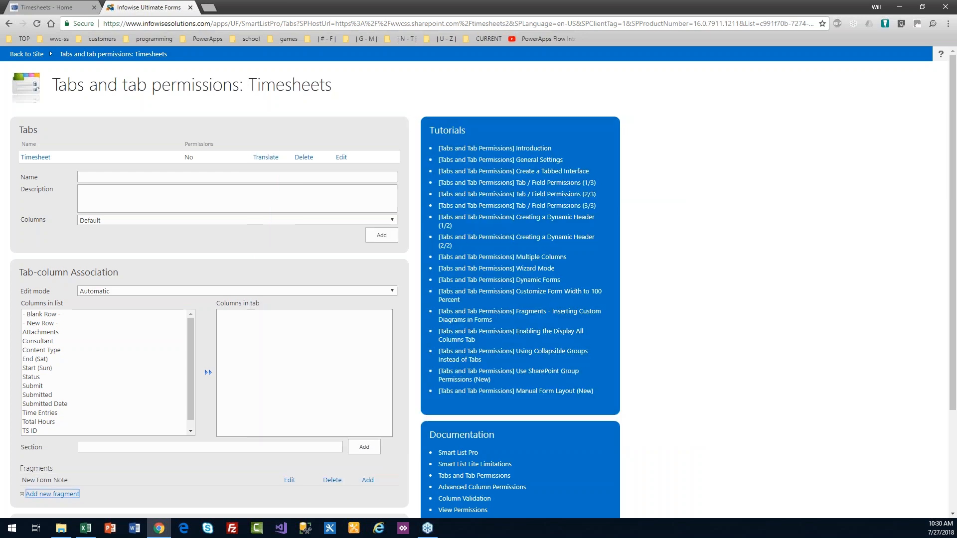
Step: Begin another fragment below the listed New Form Note
scroll(956, 368, down, 2)
drag(955, 368, 954, 396)
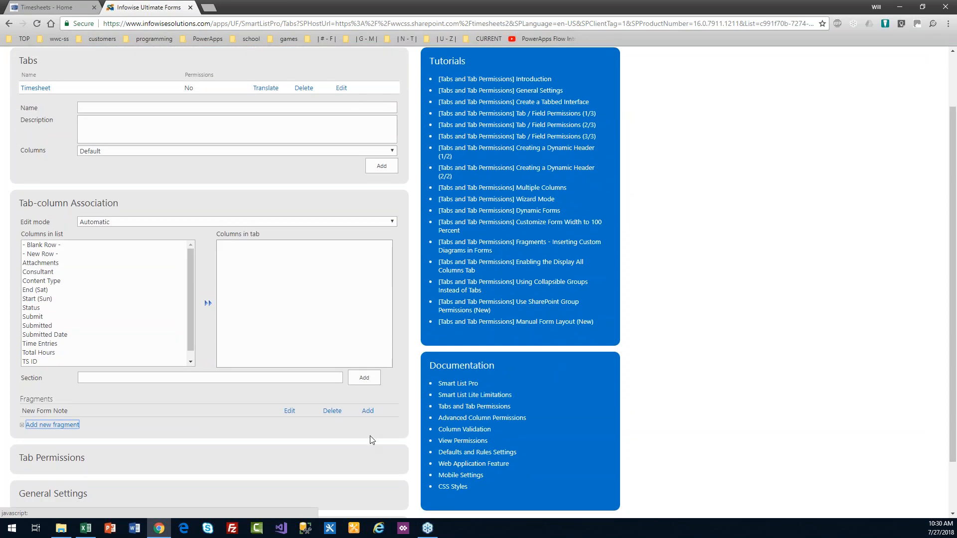
click(60, 427)
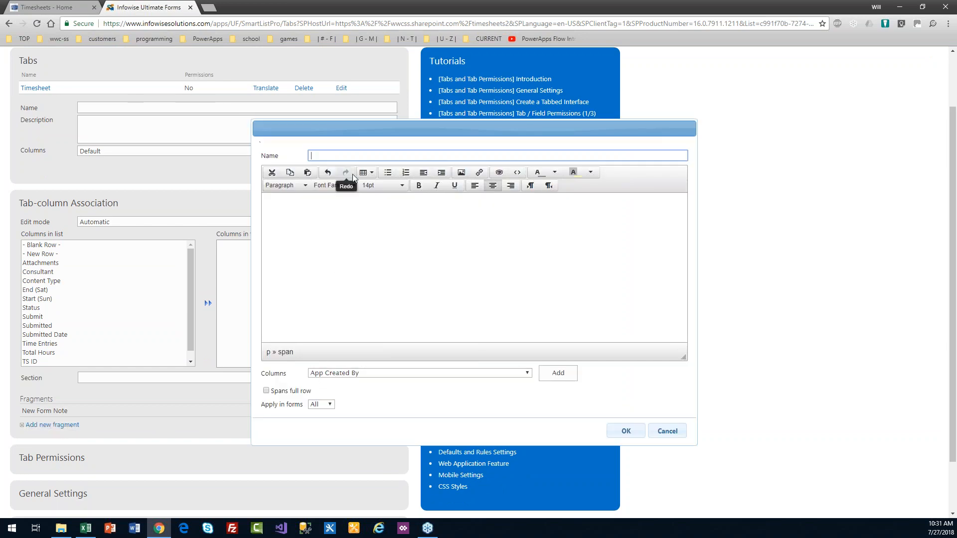
Step: Name the fragment Edit and write 'Timesheet last modified by user, time' as its note
text(Edit Form Note)
click(351, 202)
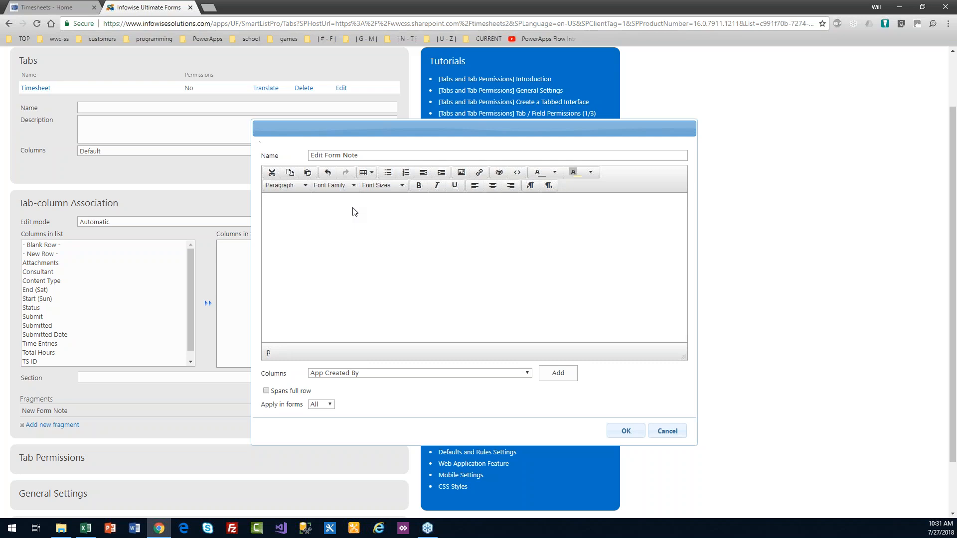
text(Timesheet last modified by user, time)
Step: Choose the Modified By column and try inserting its placeholder into the note
click(529, 375)
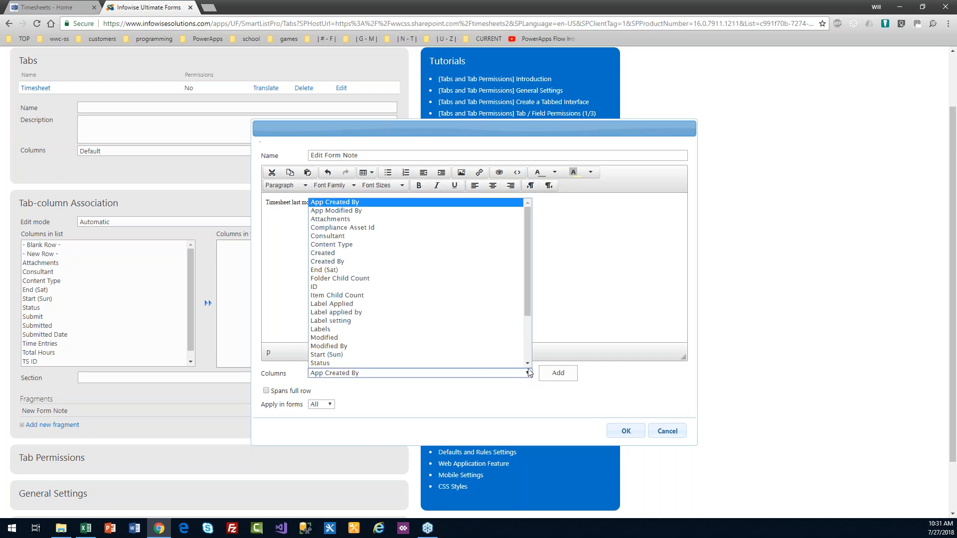
drag(527, 311, 528, 339)
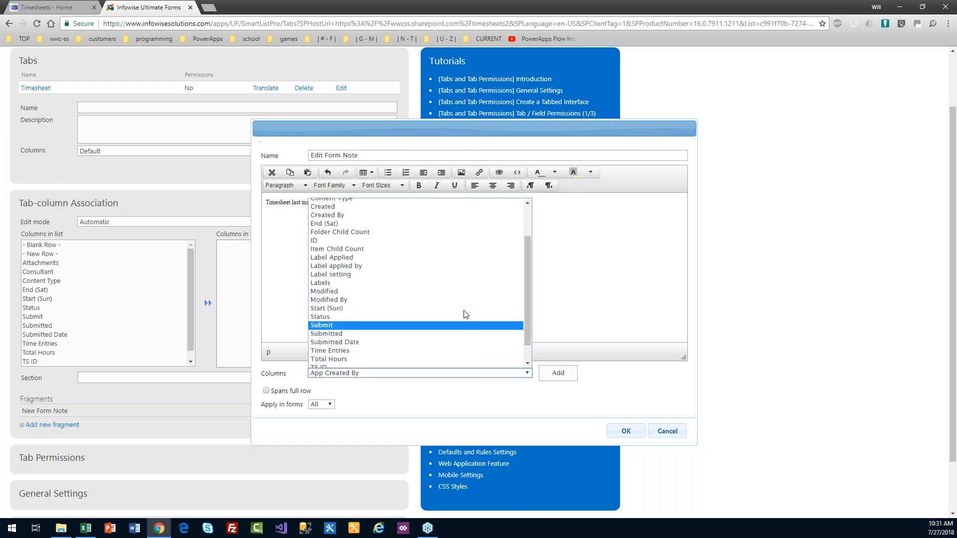
click(344, 301)
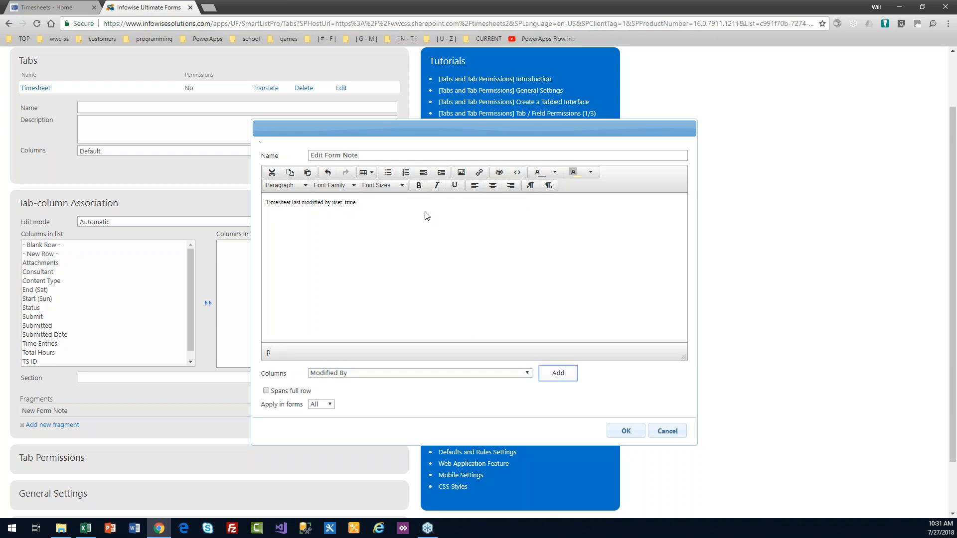
click(563, 377)
click(516, 172)
click(498, 166)
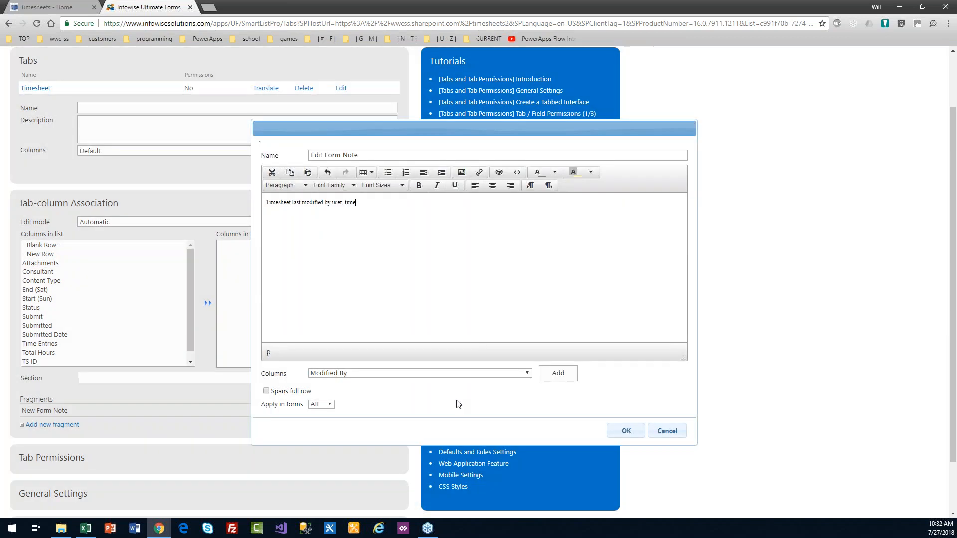
click(611, 427)
Step: Insert the [[Modified By]] and [[Modified]] placeholders into the note
text([[Modified By]])
click(527, 374)
click(459, 335)
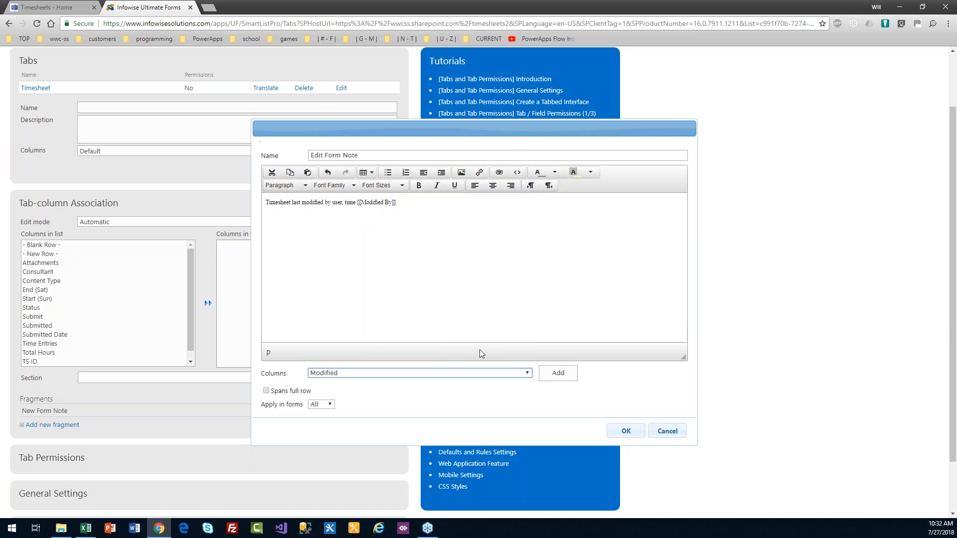
click(483, 212)
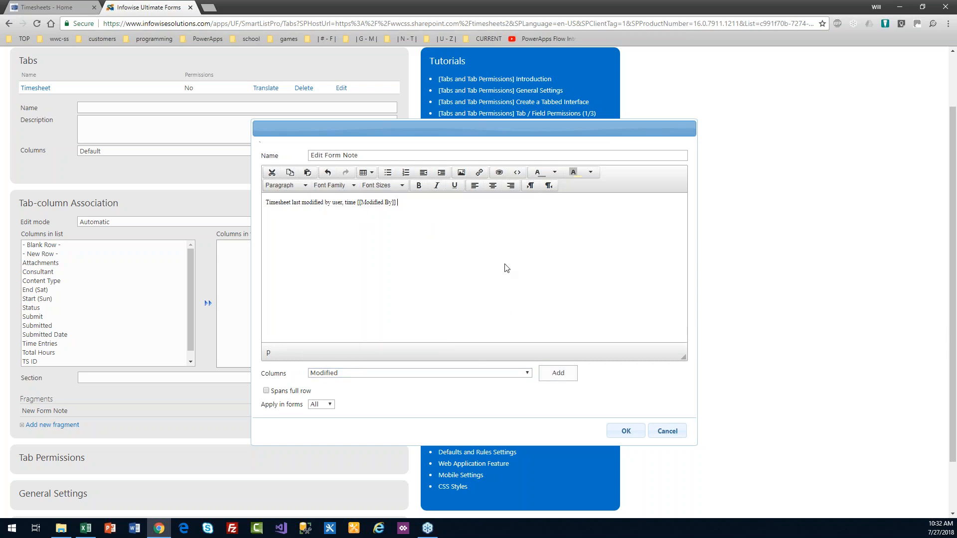
click(559, 375)
click(418, 207)
text([[Modified]])
Step: Format the note line at 14pt with a light green background, centred
drag(439, 202, 262, 203)
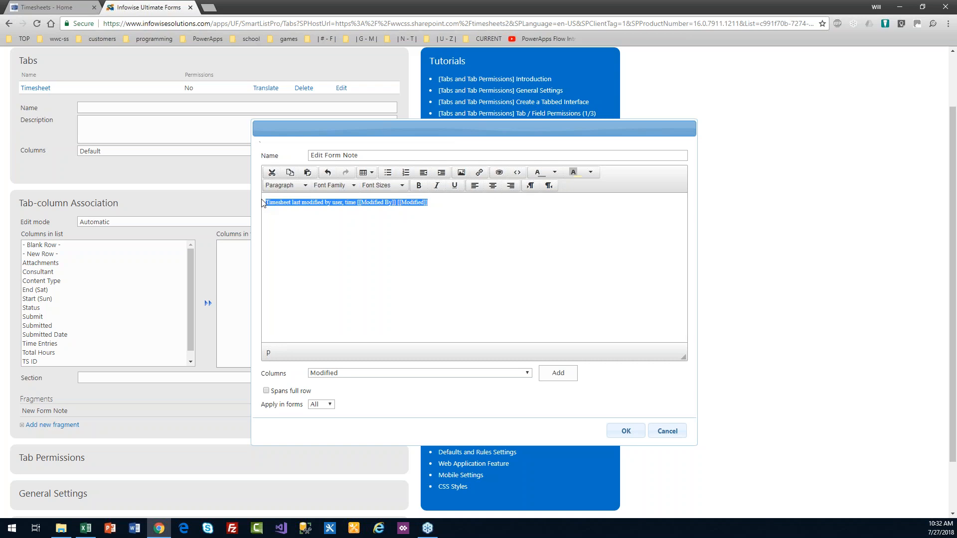
click(402, 186)
click(402, 247)
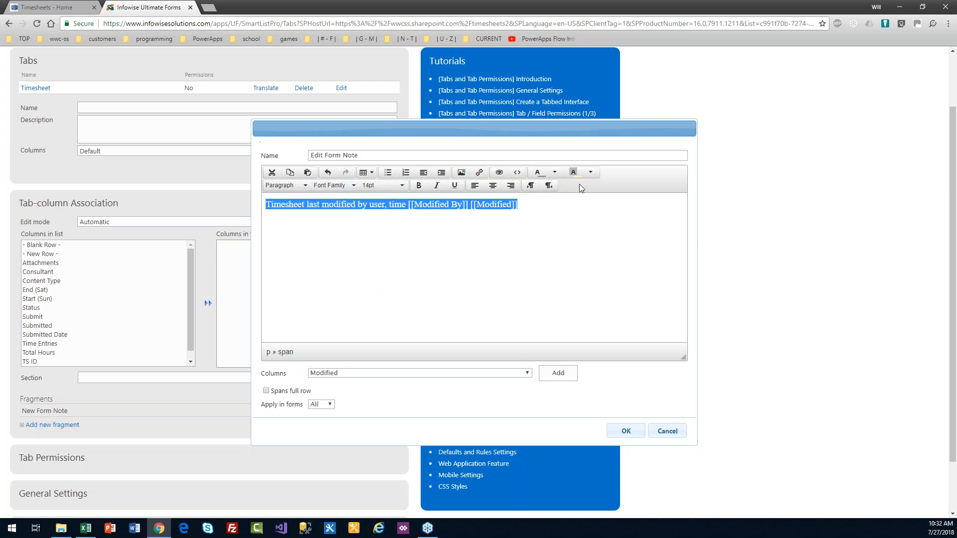
click(593, 175)
click(600, 231)
click(544, 225)
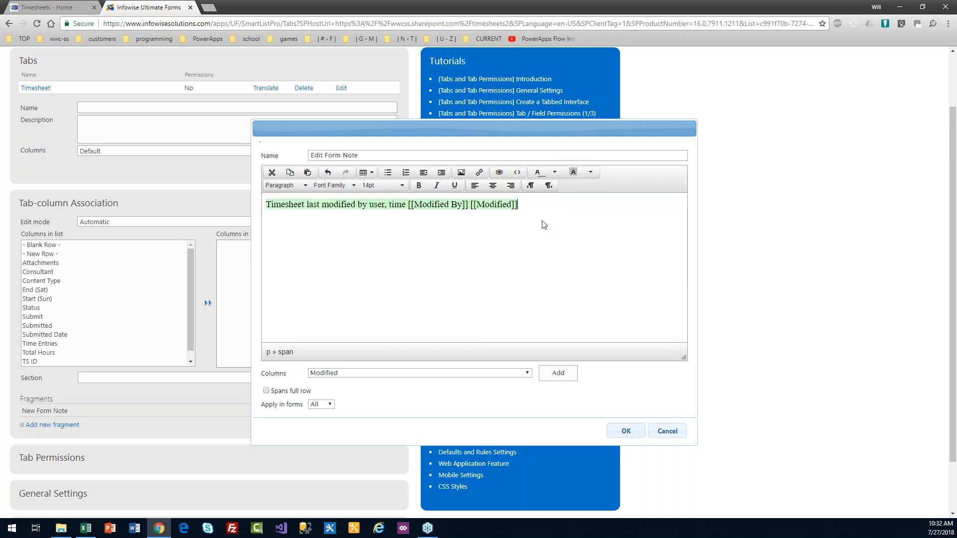
drag(537, 205, 265, 204)
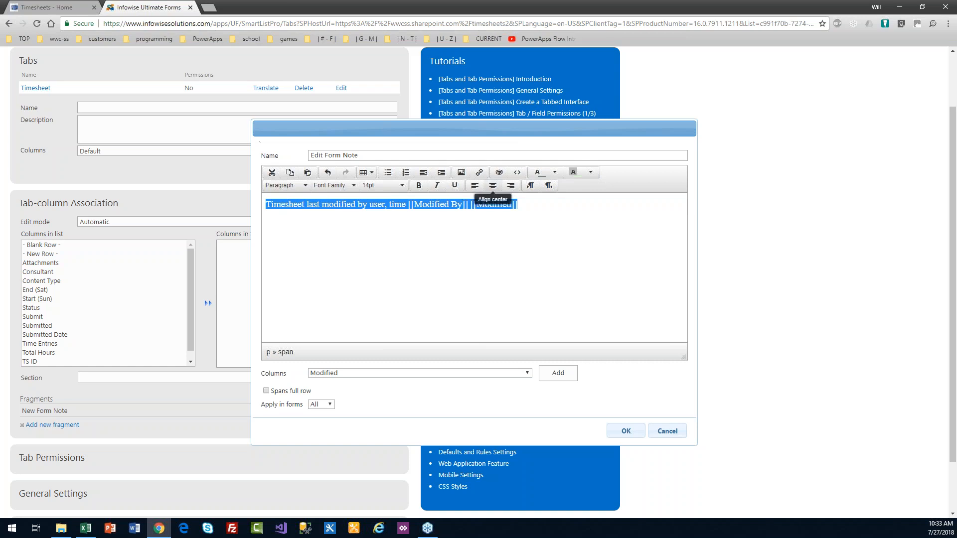
click(491, 190)
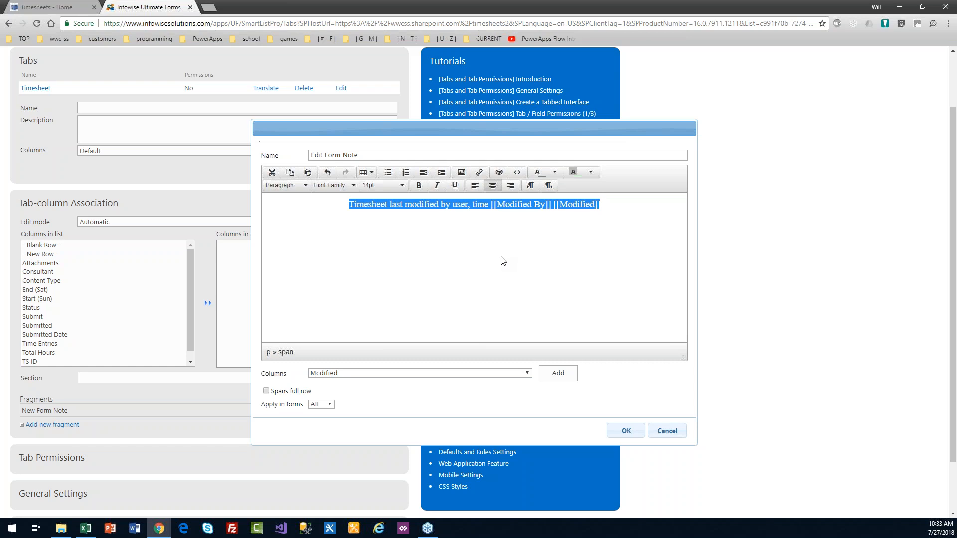
Step: Make the note span the full row, apply it to Edit forms only, and save
click(267, 391)
click(330, 405)
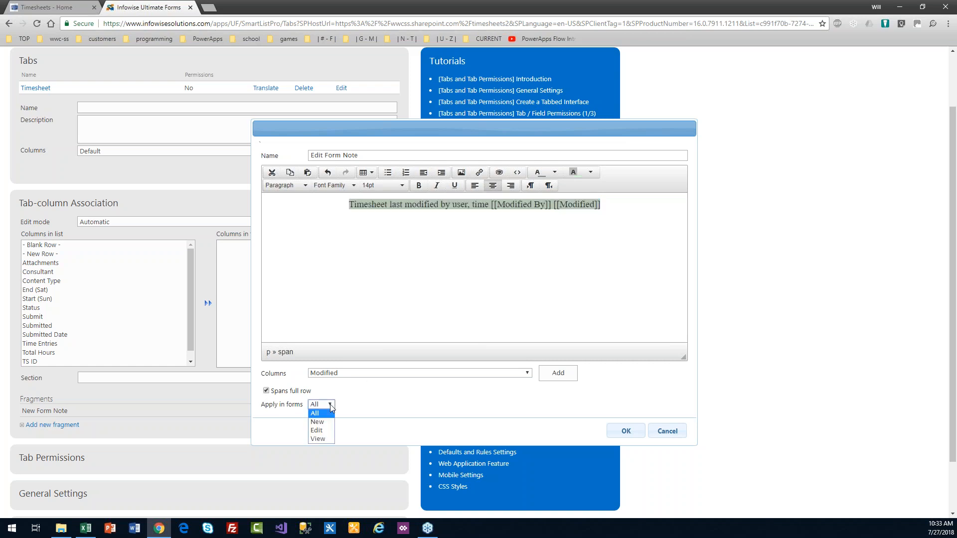
click(330, 432)
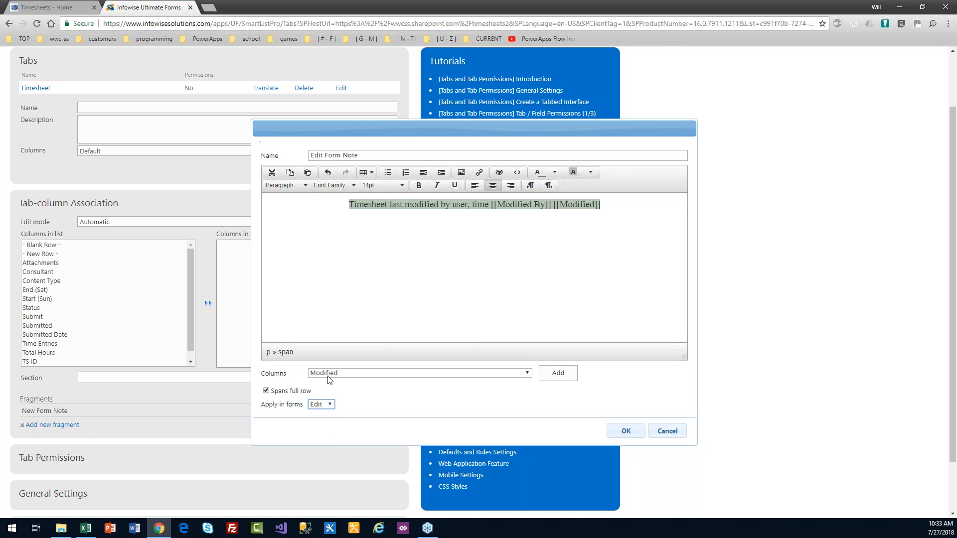
click(491, 248)
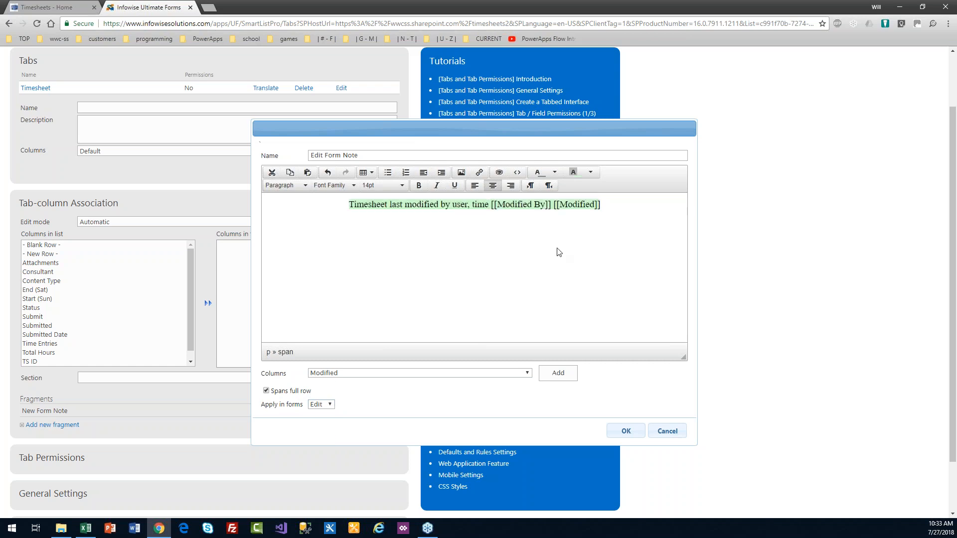
click(626, 431)
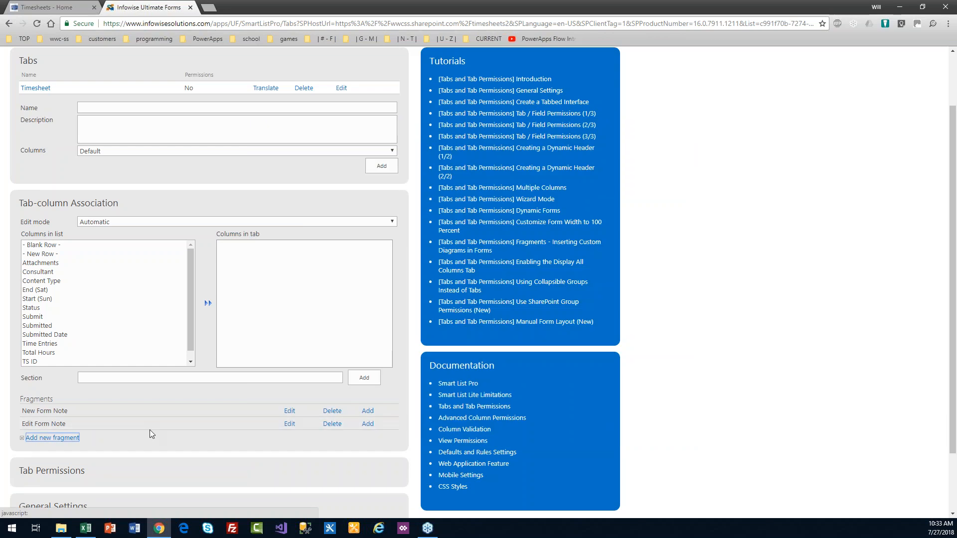
Step: Add the New Form Note and Edit Form Note fragments to the Timesheet tab
click(103, 412)
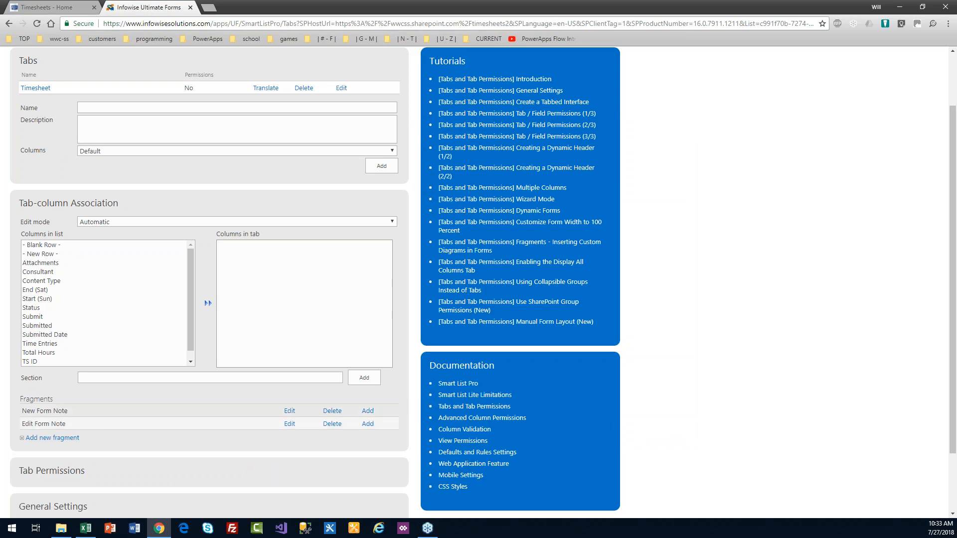
click(369, 411)
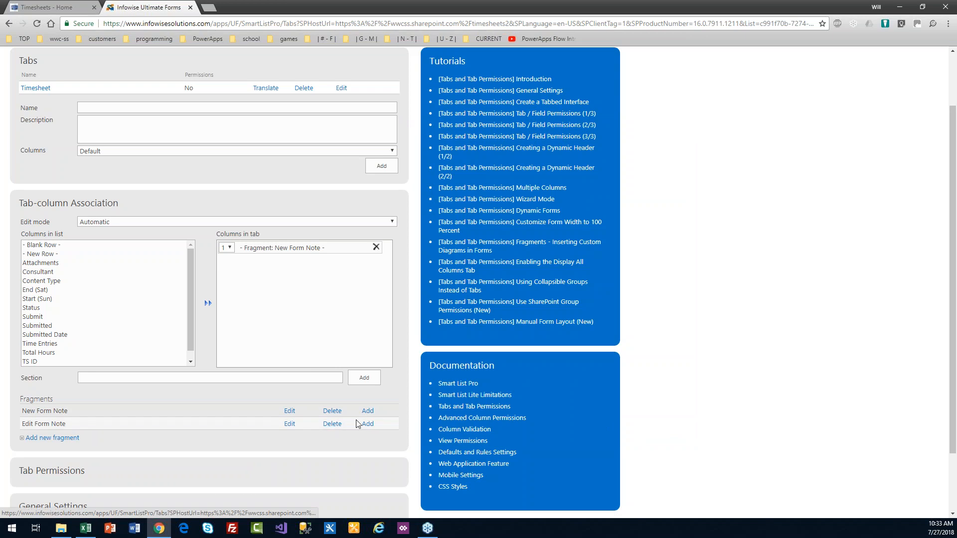
click(368, 424)
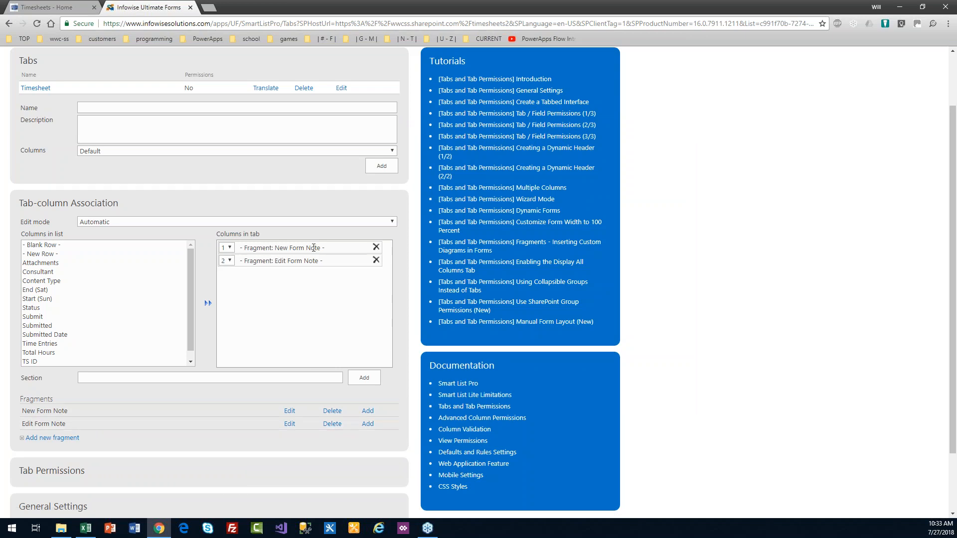
Step: Add Consultant, Start (Sun), End (Sat), Time Entries and Submit columns to the tab
click(190, 269)
drag(191, 269, 192, 281)
click(48, 264)
double_click(48, 264)
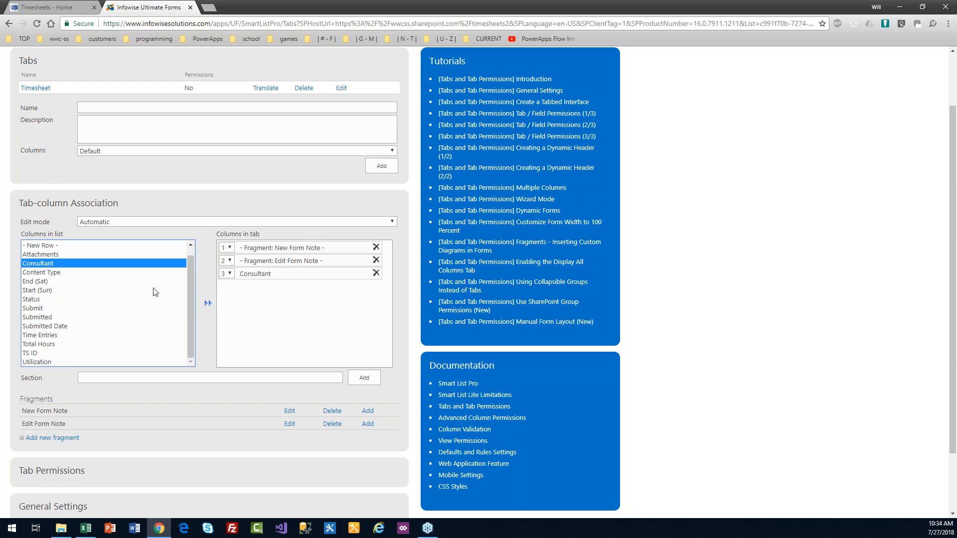
double_click(52, 290)
double_click(50, 281)
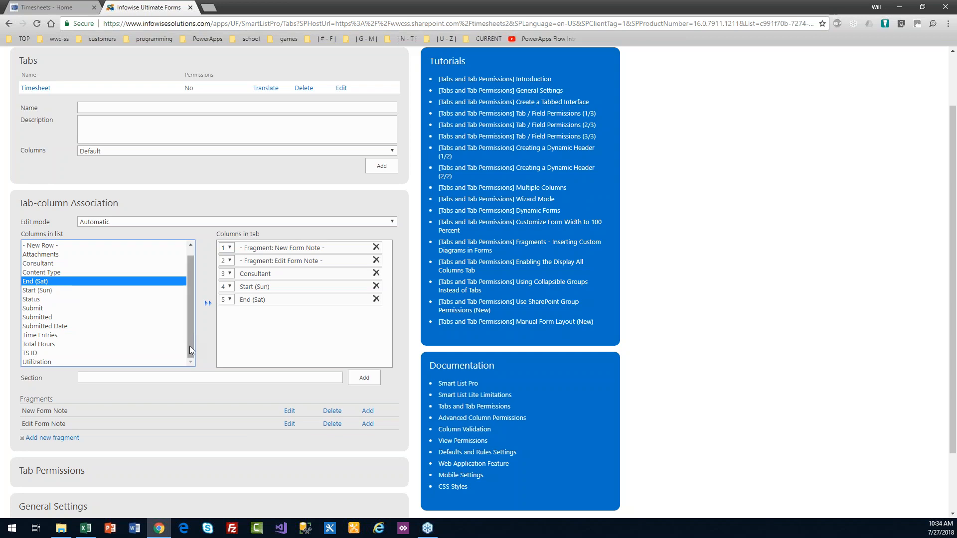
double_click(92, 337)
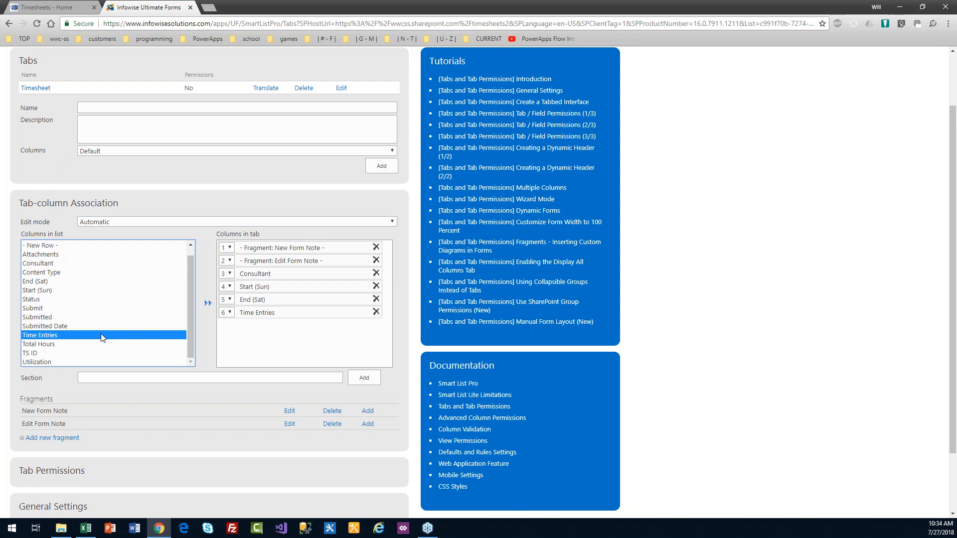
click(47, 309)
double_click(51, 306)
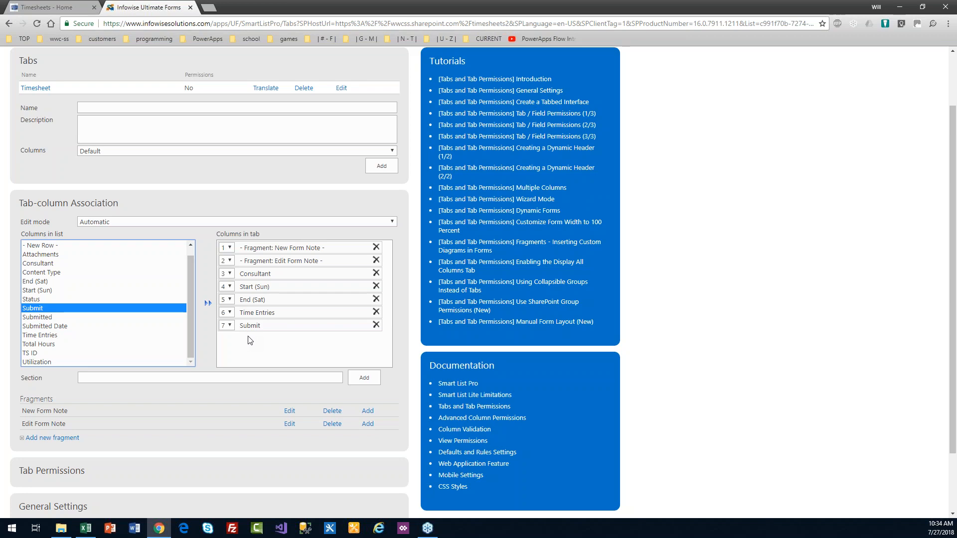
mouse_move(192, 326)
mouse_down()
mouse_move(193, 300)
mouse_move(193, 333)
mouse_up()
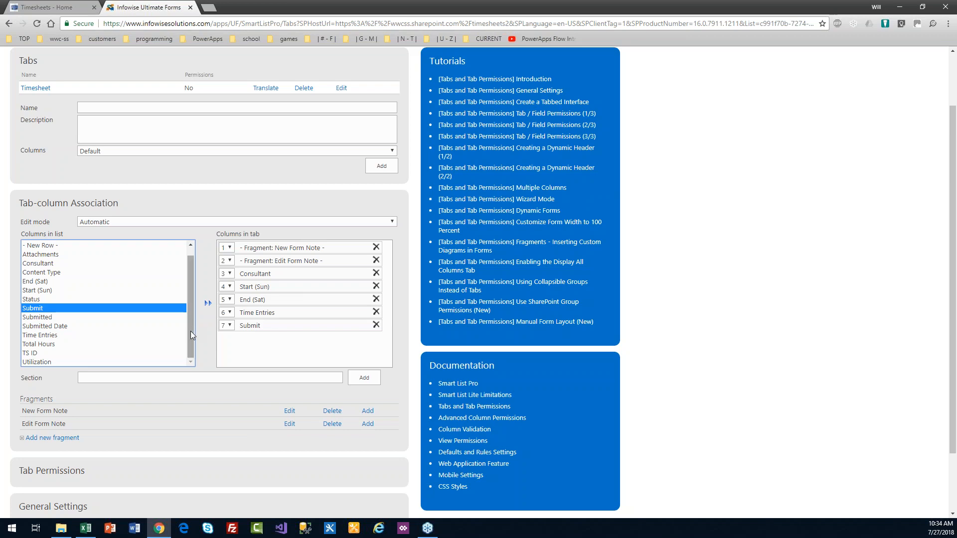
mouse_move(190, 331)
mouse_down()
mouse_move(191, 303)
mouse_move(191, 343)
mouse_up()
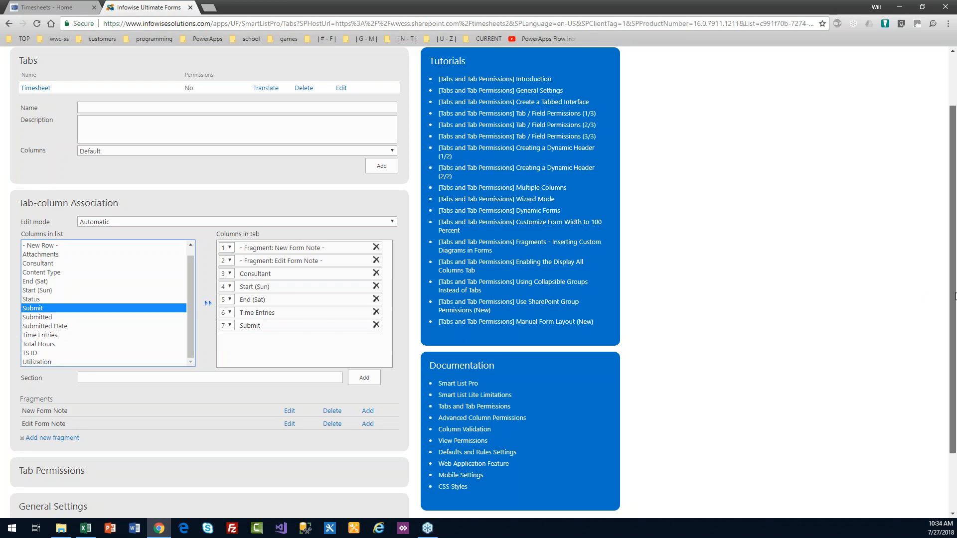
drag(955, 296, 955, 363)
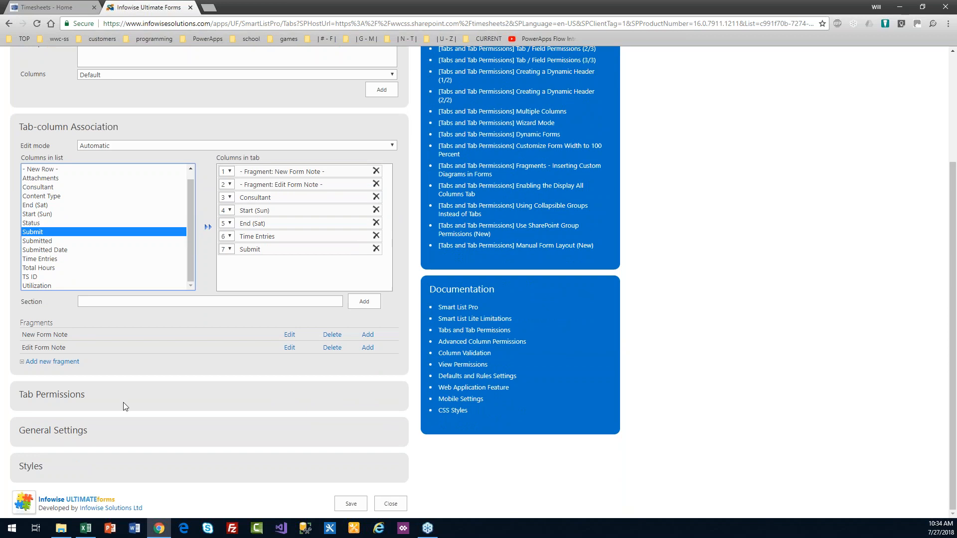
Step: In General Settings, choose the Glass theme and Pop-up as the description location
click(76, 432)
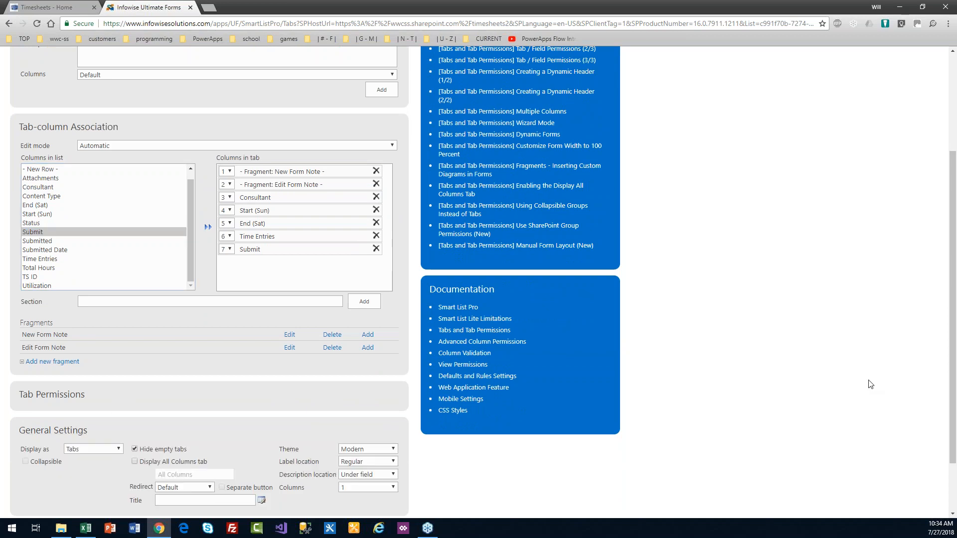
drag(955, 334, 954, 405)
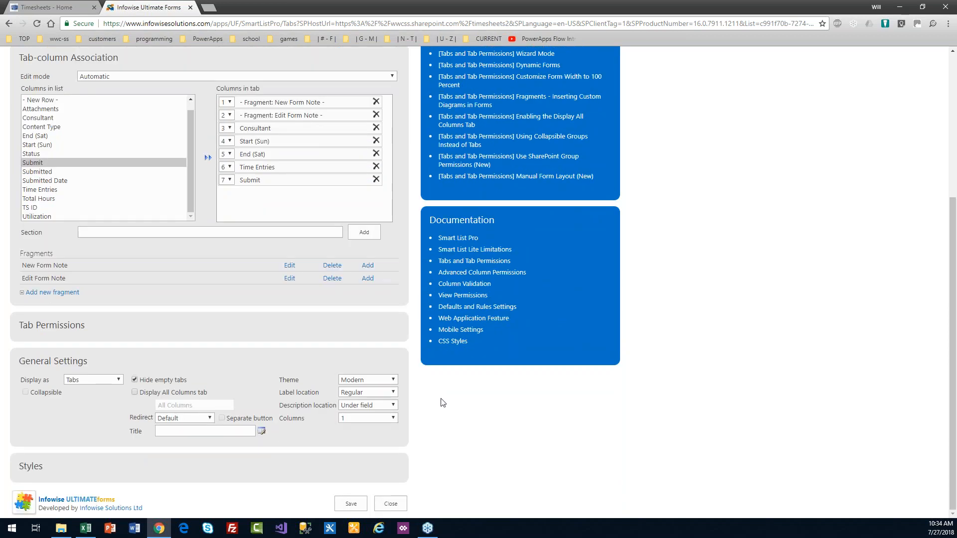
click(394, 380)
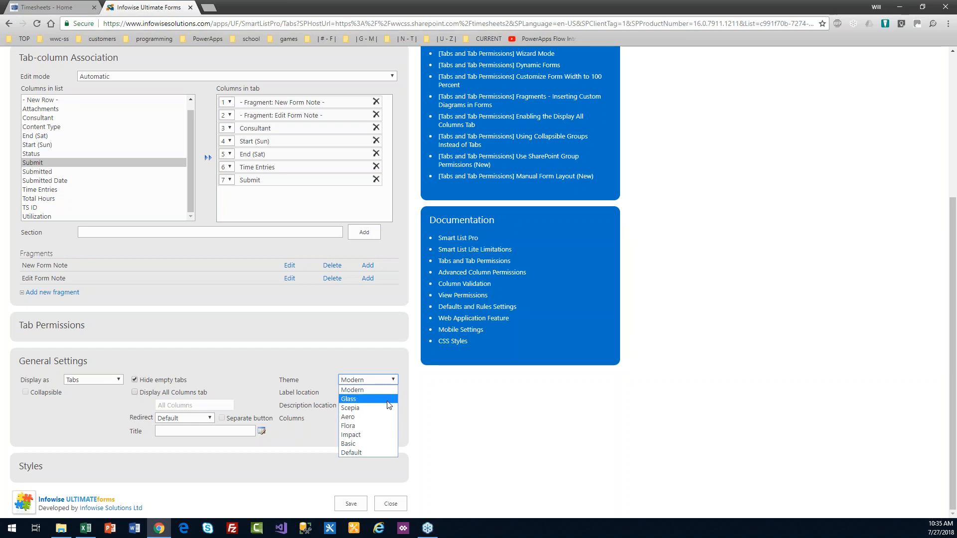
click(387, 402)
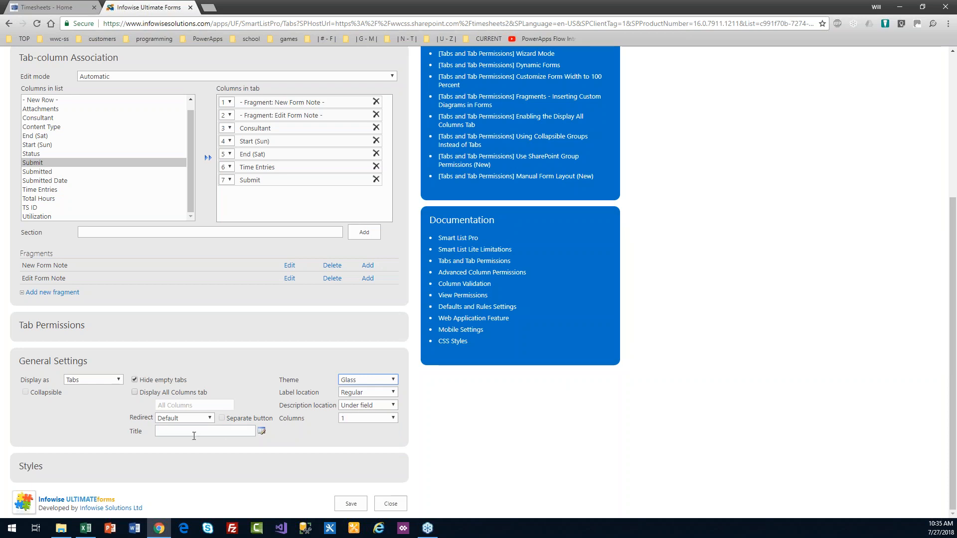
click(170, 430)
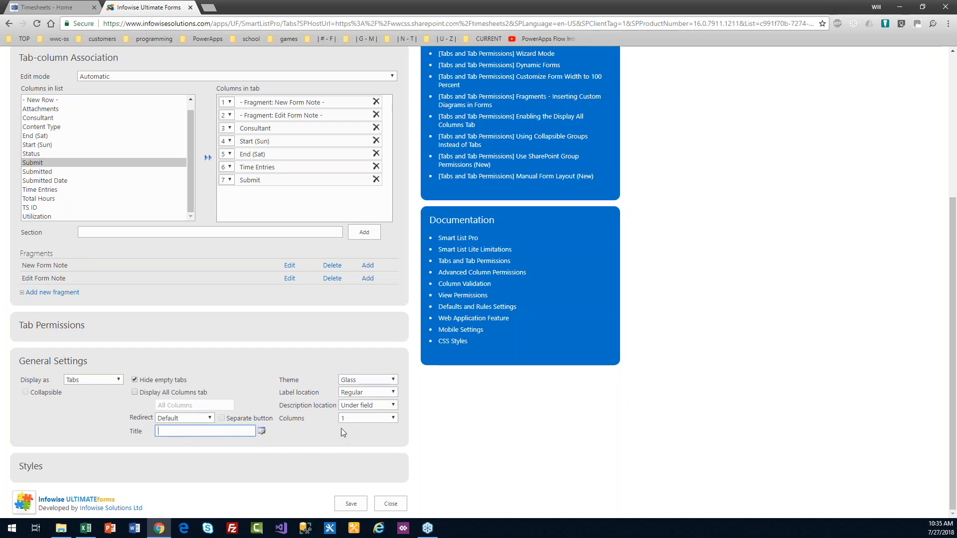
click(394, 405)
click(387, 432)
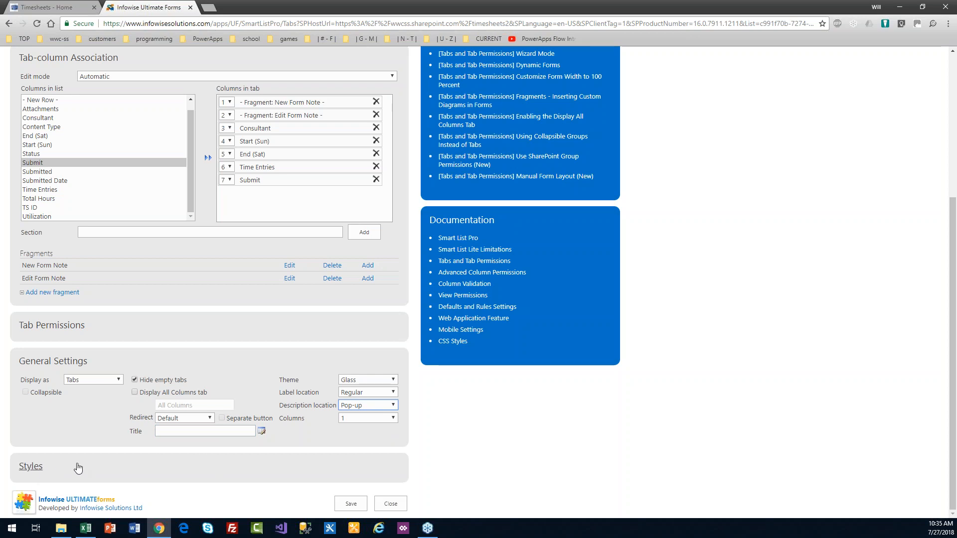
Step: Dismiss the missing required columns warning and add Status to the tab
click(354, 503)
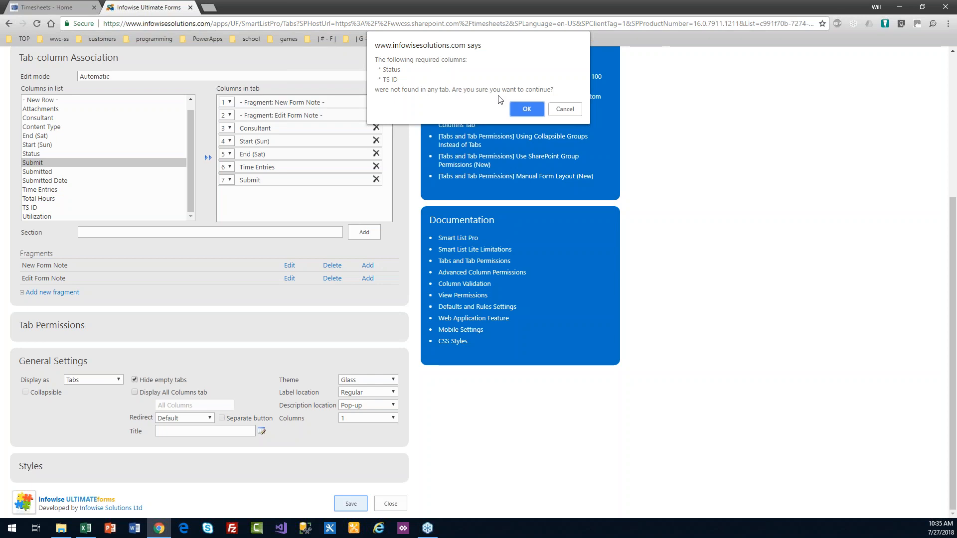
click(527, 109)
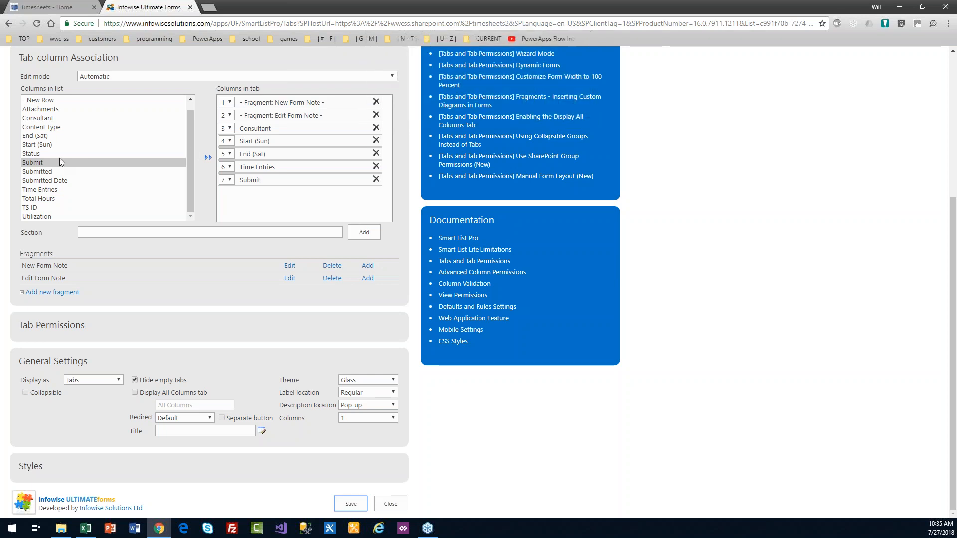
double_click(39, 154)
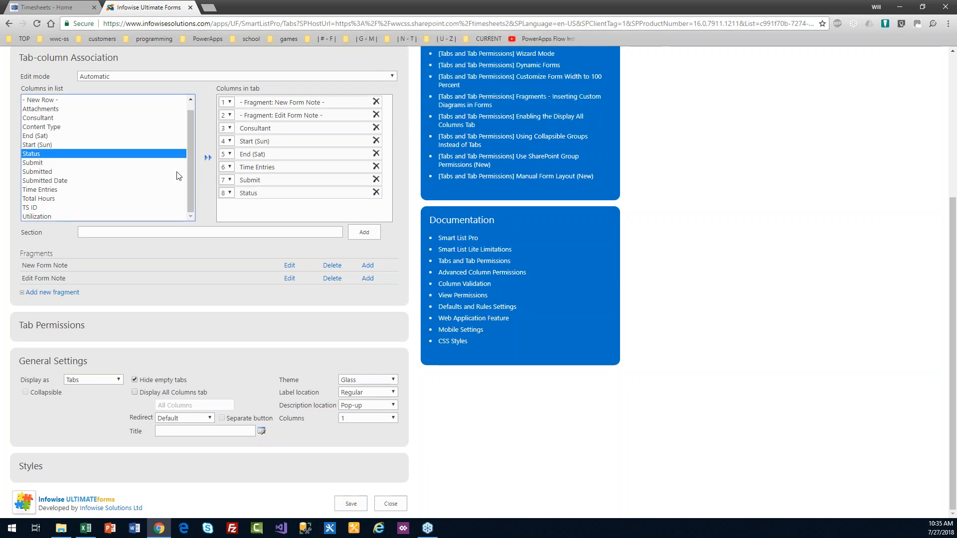
Step: Add TS ID to the tab at position 1 and save the layout
click(41, 208)
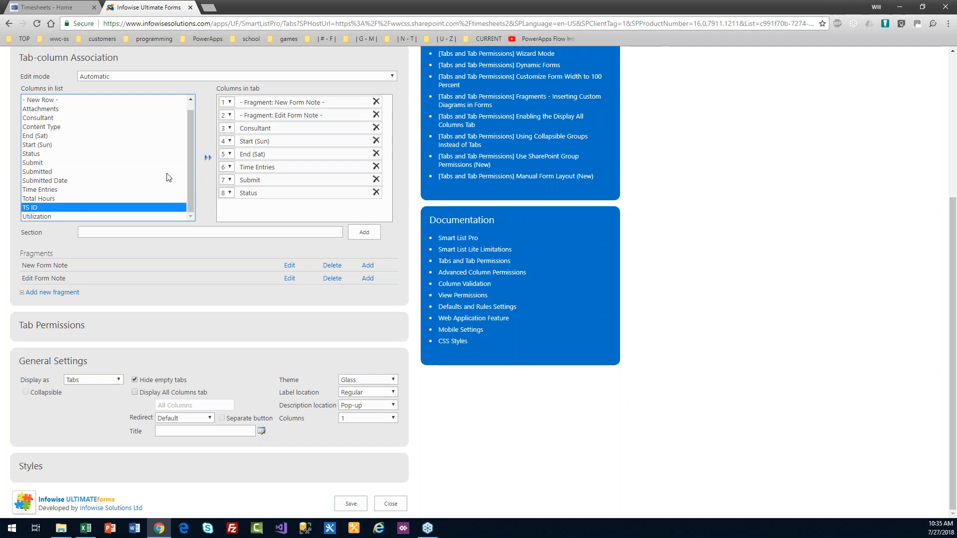
click(209, 166)
click(230, 206)
click(231, 218)
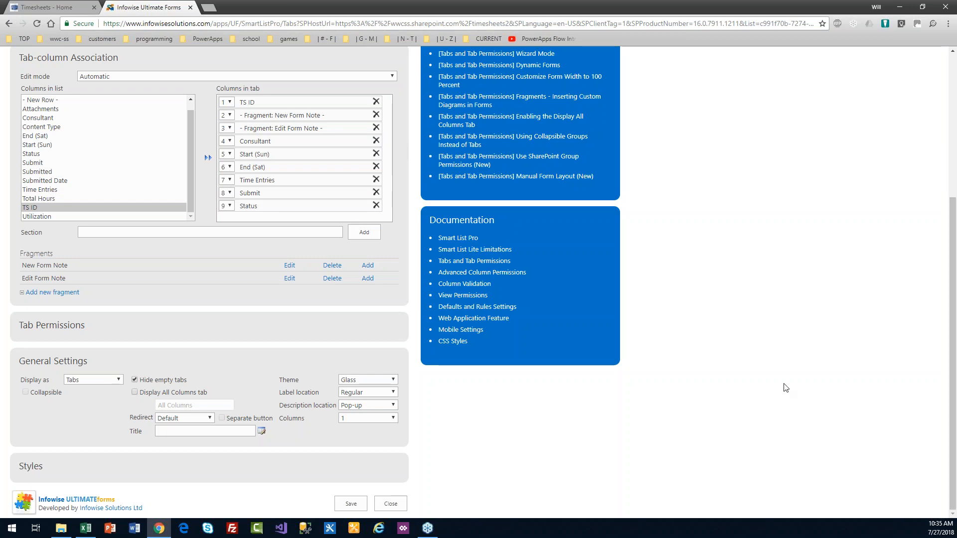
click(350, 503)
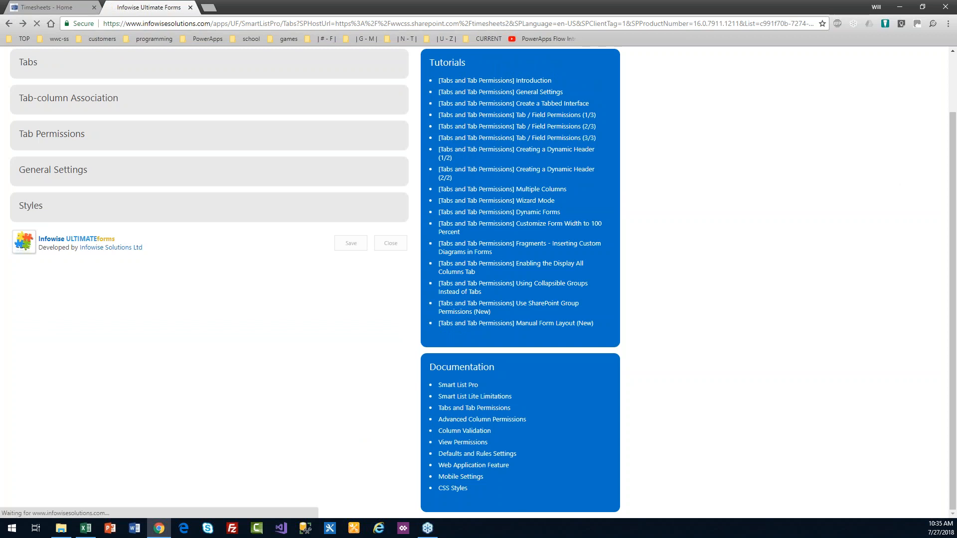
Step: Reopen Tabs and tab permissions and expand the Styles section
key(alt+Tab)
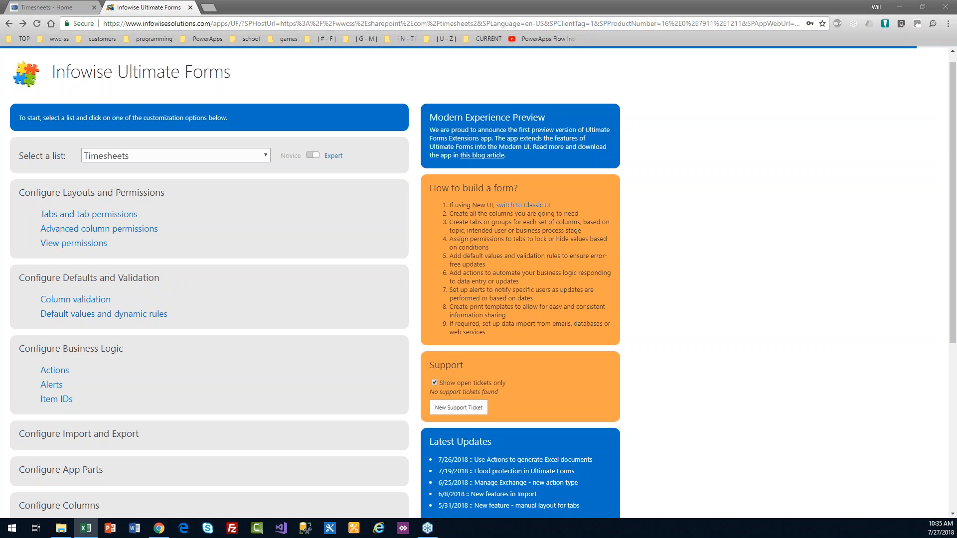
click(82, 218)
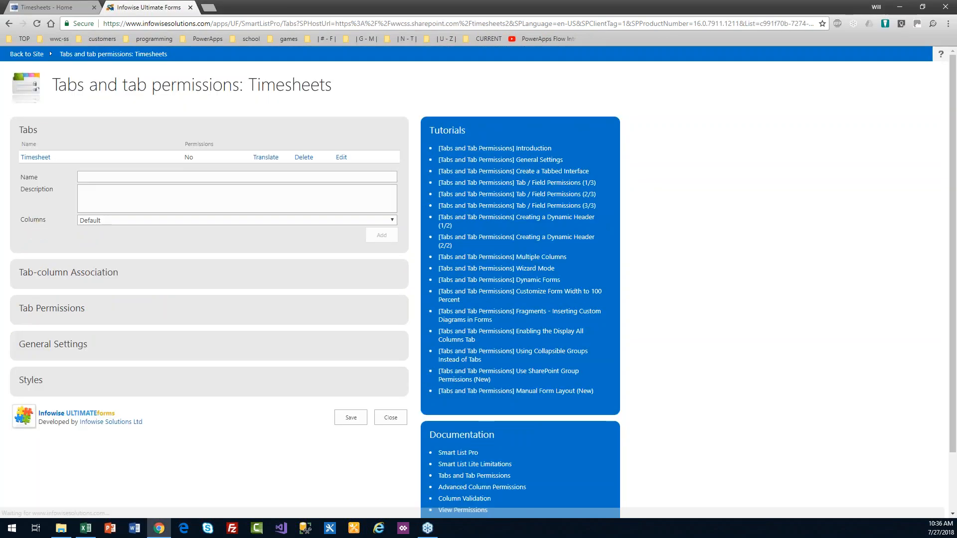
click(35, 380)
scroll(955, 319, down, 2)
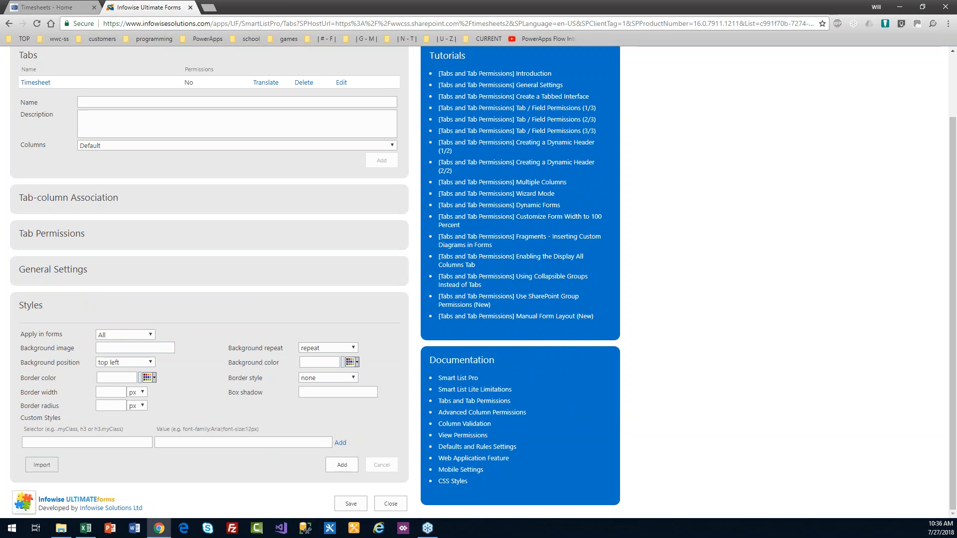
Step: Enter a custom style: selector .ms-listviewtable, value background-color: #CCFFFF;
key(alt+Tab)
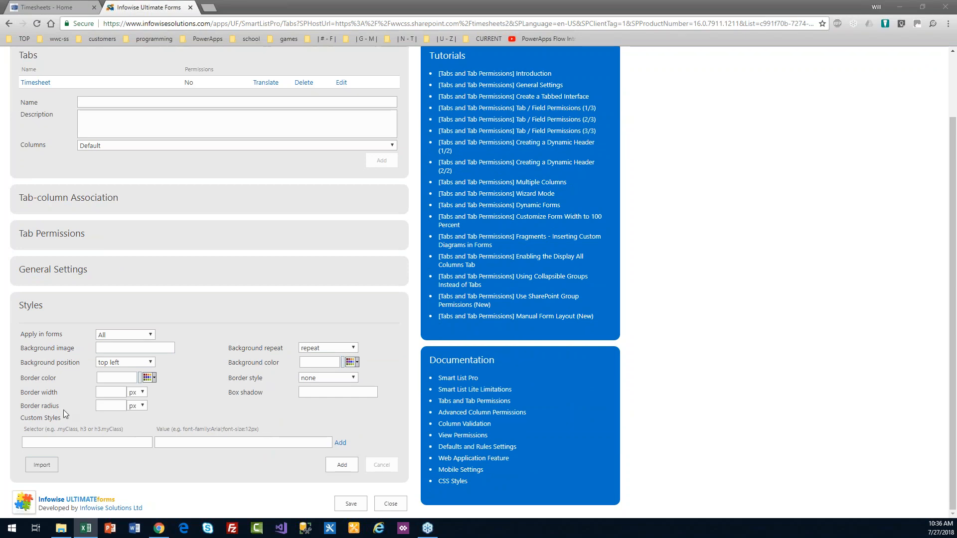
click(89, 442)
text(.ms-listviewtable)
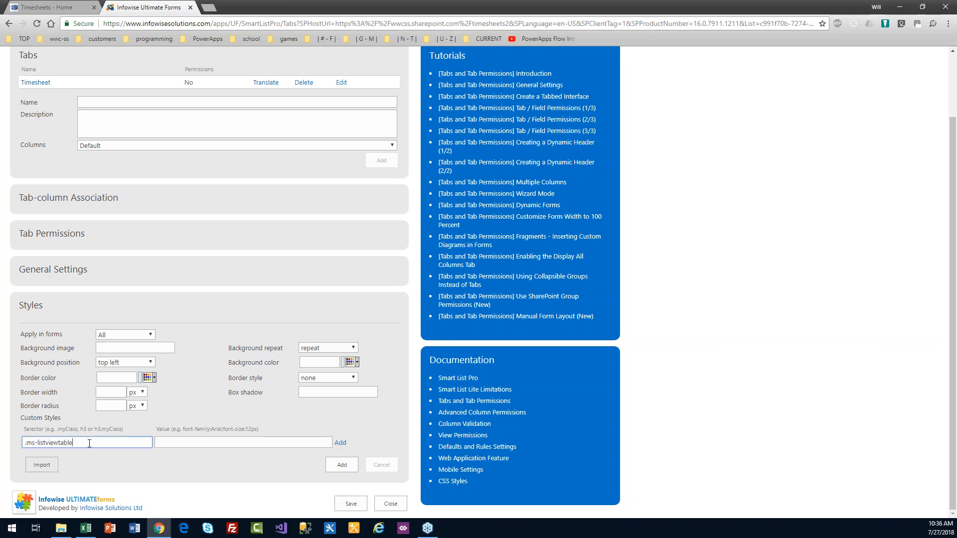
drag(82, 444, 24, 442)
key(alt+Tab)
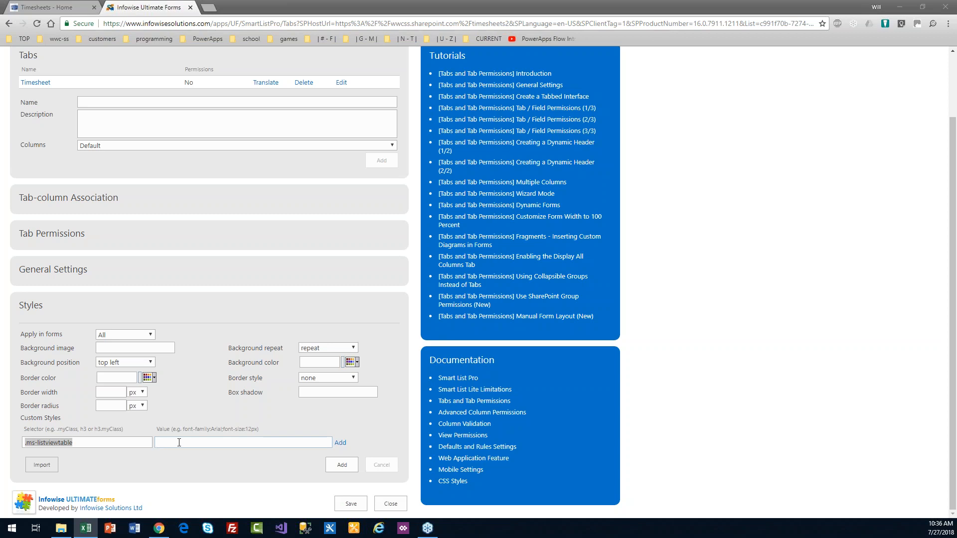
click(159, 442)
text(background-color: #CCFFFF;)
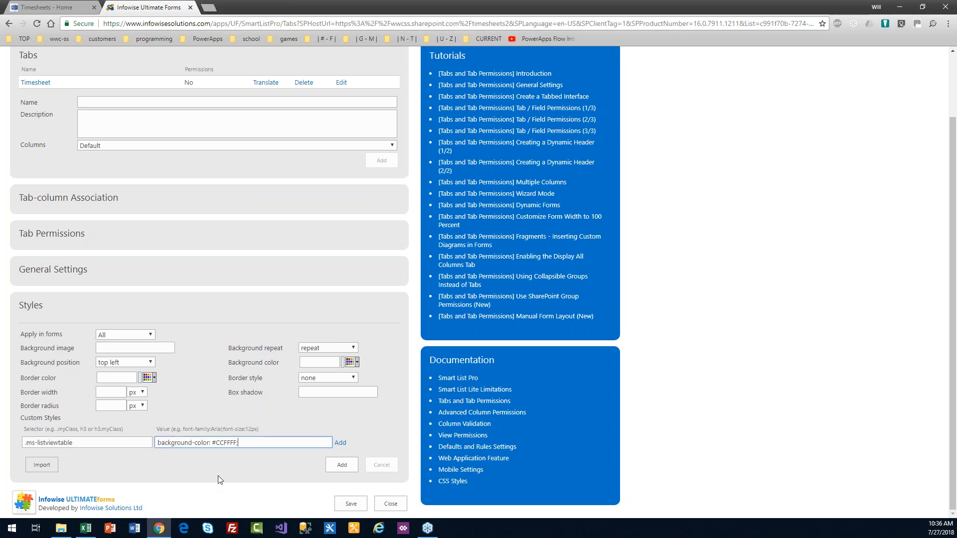
click(341, 443)
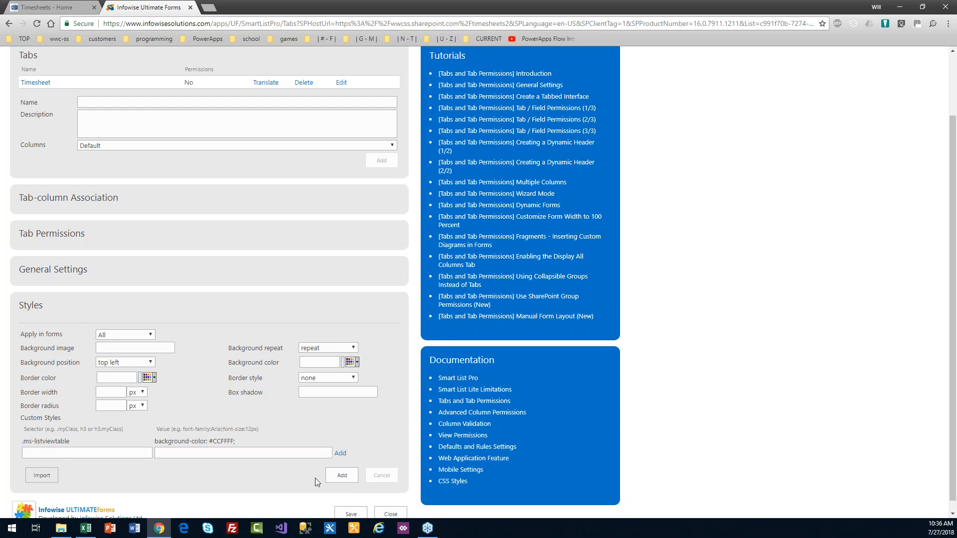
Step: Apply the style set to all forms and save the settings
click(340, 474)
click(341, 476)
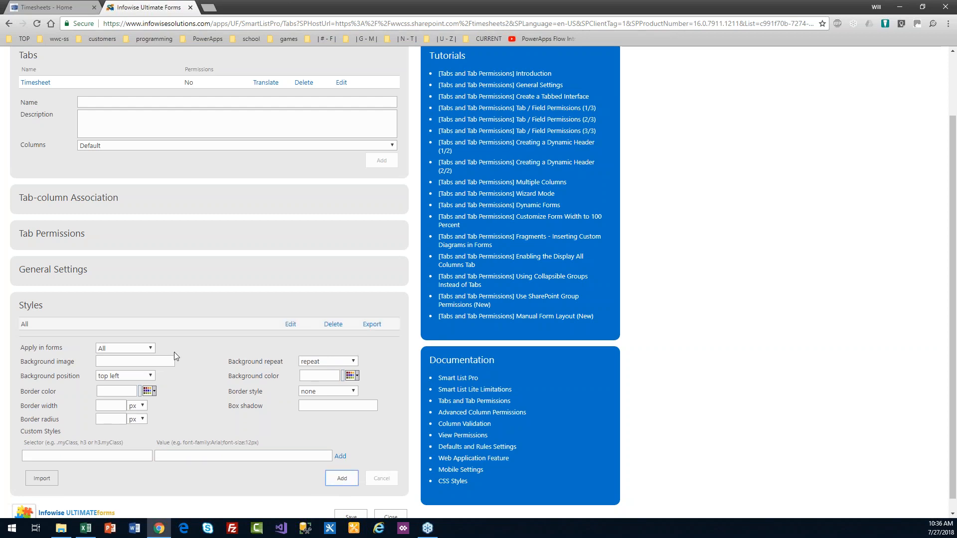
scroll(838, 414, down, 1)
click(351, 504)
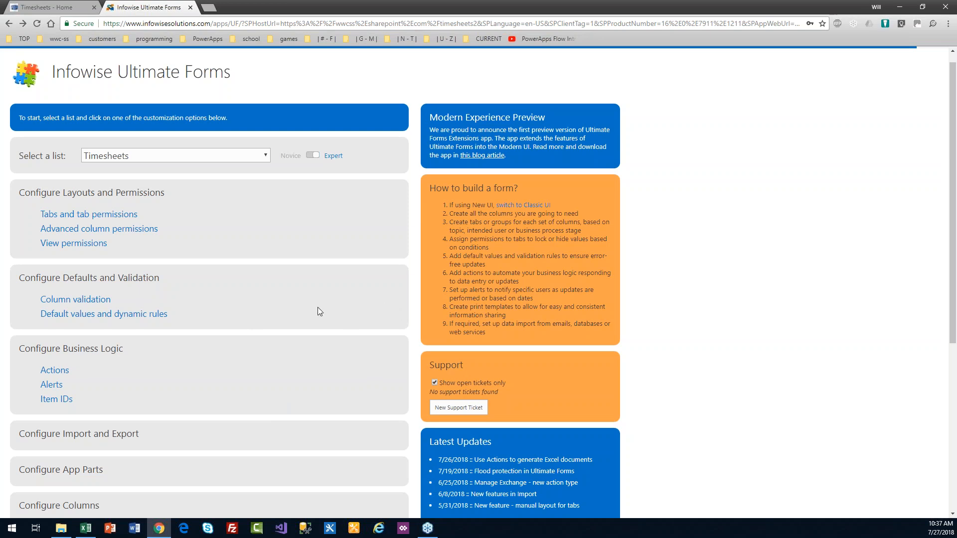
Step: Default Consultant to [Current User] with a dynamic rule for new items only, and save
click(134, 315)
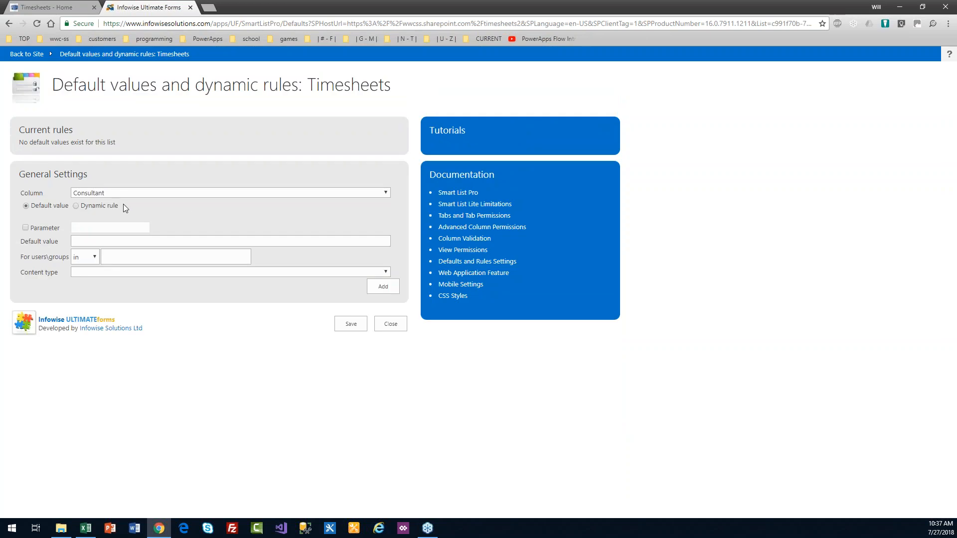
click(76, 206)
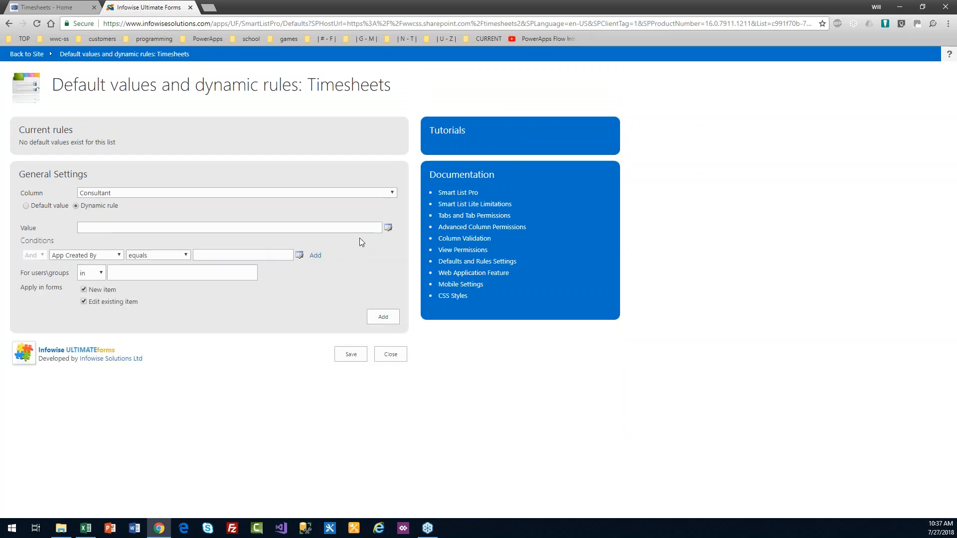
click(388, 229)
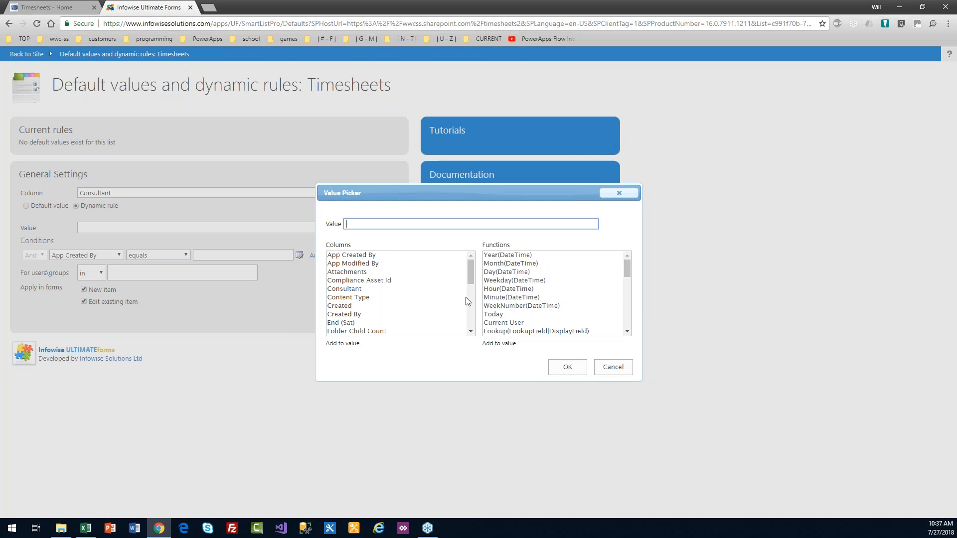
click(517, 324)
double_click(516, 326)
click(552, 368)
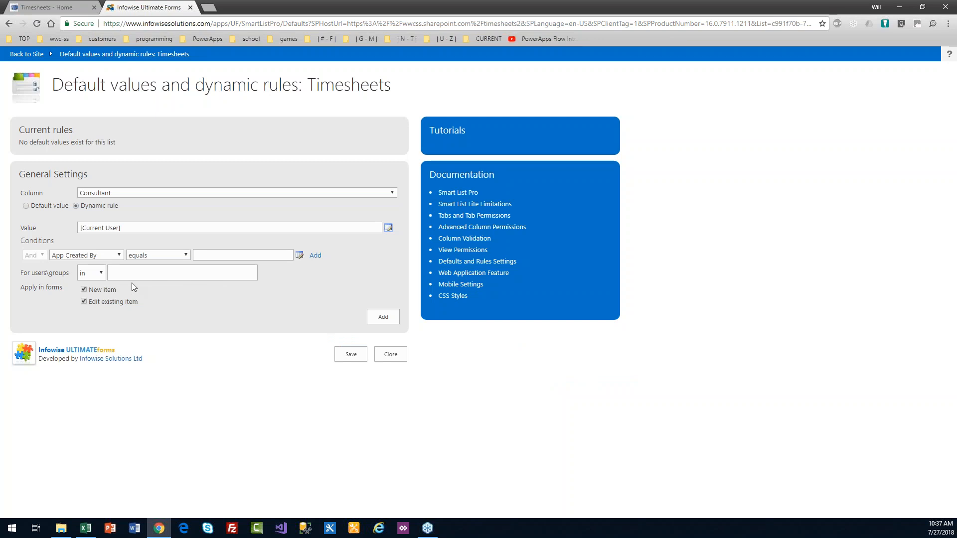
click(84, 302)
click(377, 319)
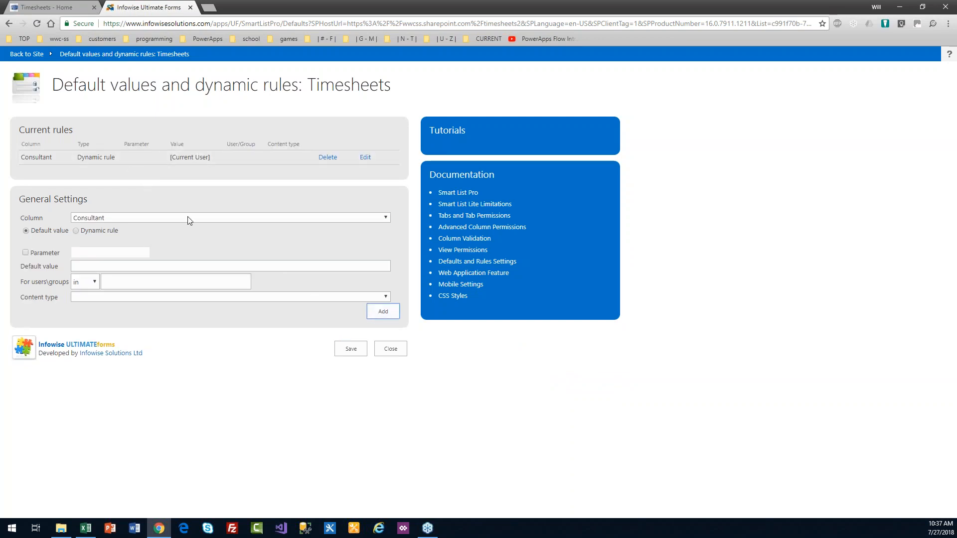
click(349, 351)
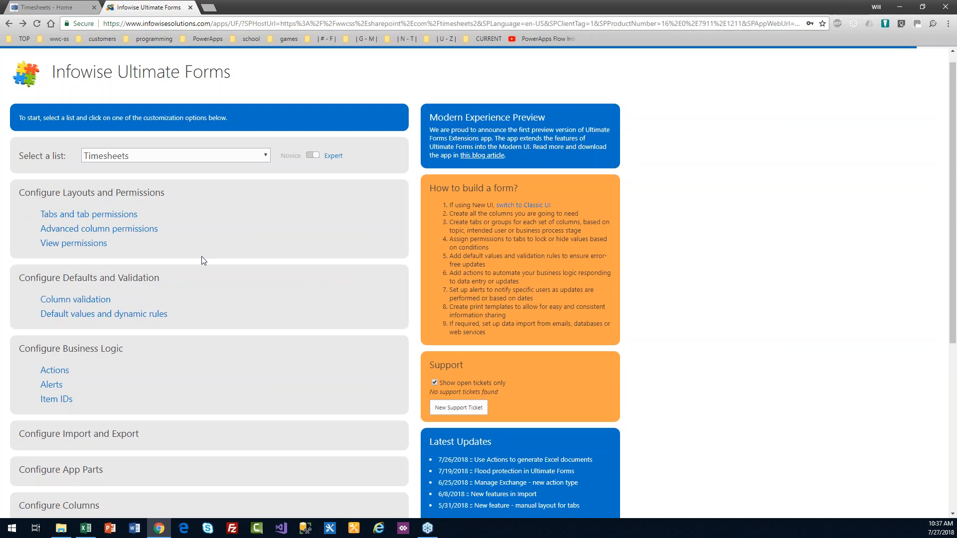
Step: Add a Deny (hidden) permission on the Time Entries column for new items only
click(144, 230)
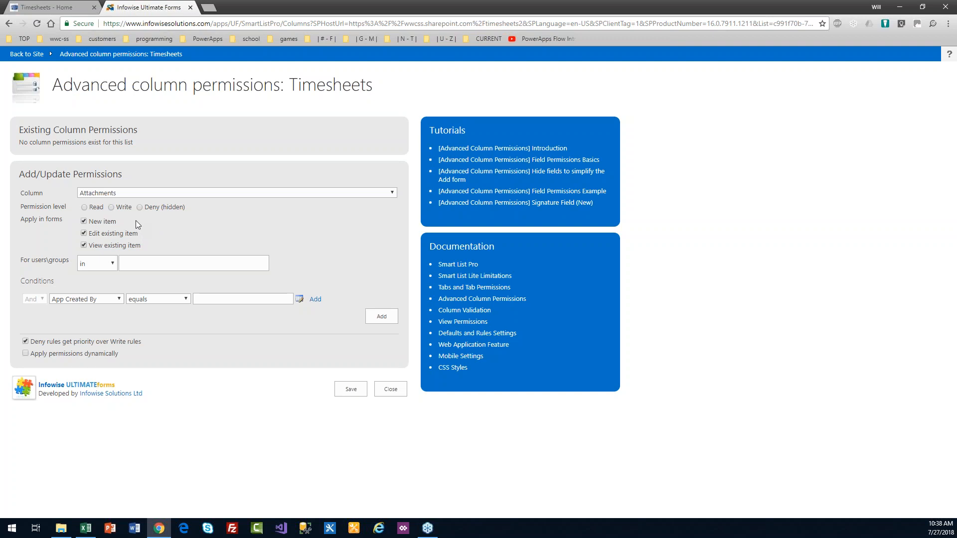
click(131, 193)
click(122, 285)
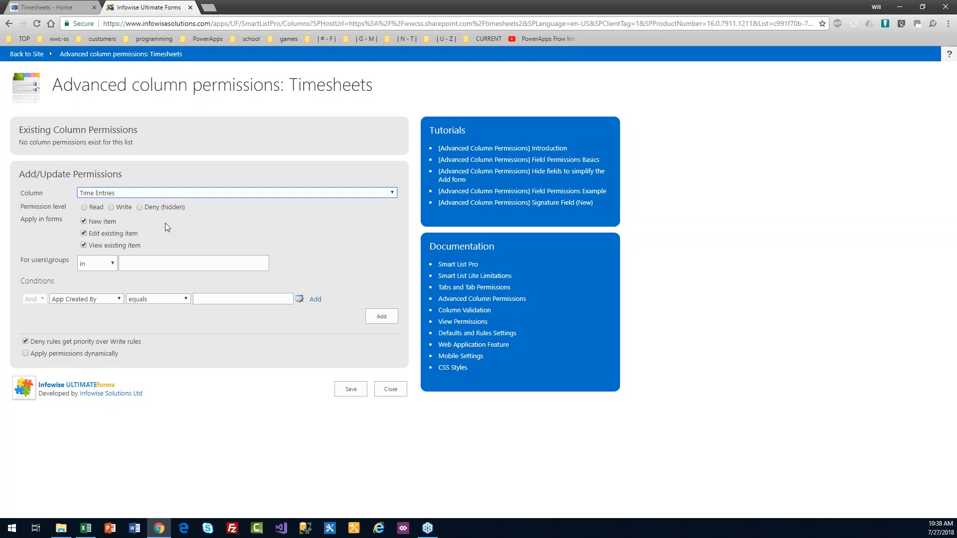
click(139, 207)
click(84, 233)
click(84, 245)
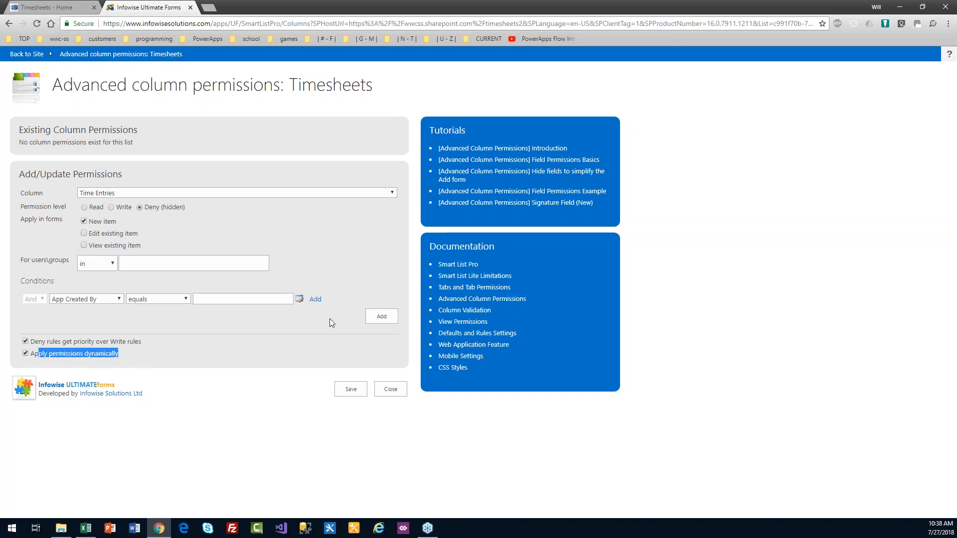
click(382, 317)
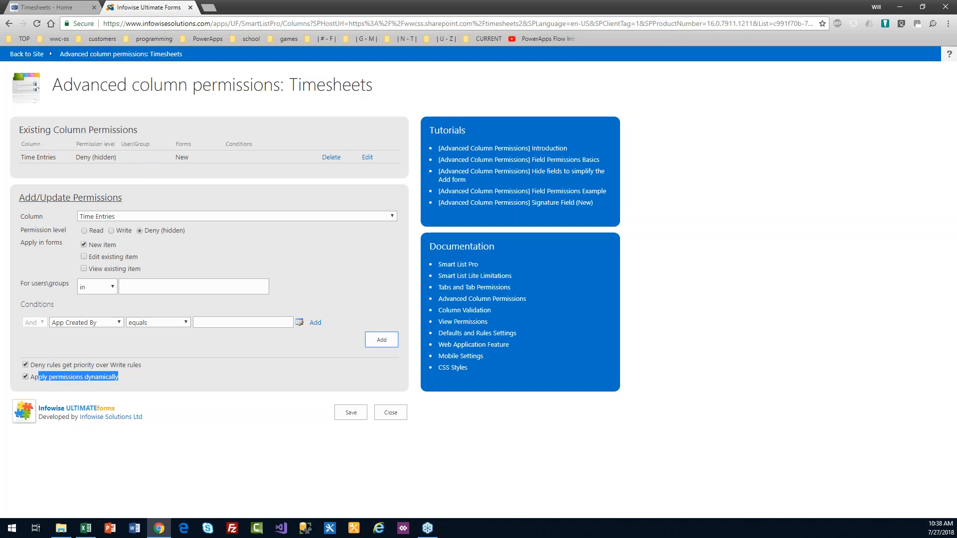
Step: Add a Write permission for Edit and View forms and save the column permissions
click(89, 257)
click(84, 245)
click(83, 269)
click(379, 345)
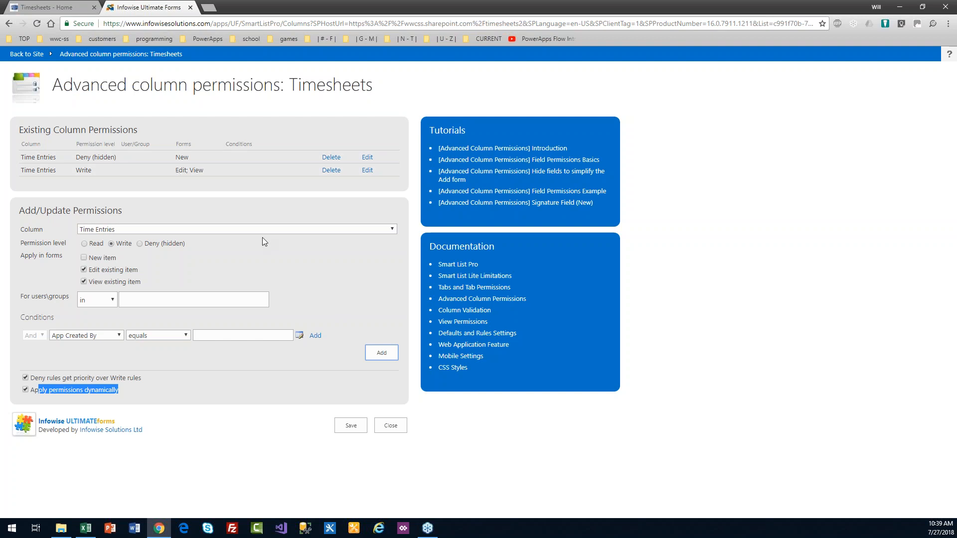
click(351, 426)
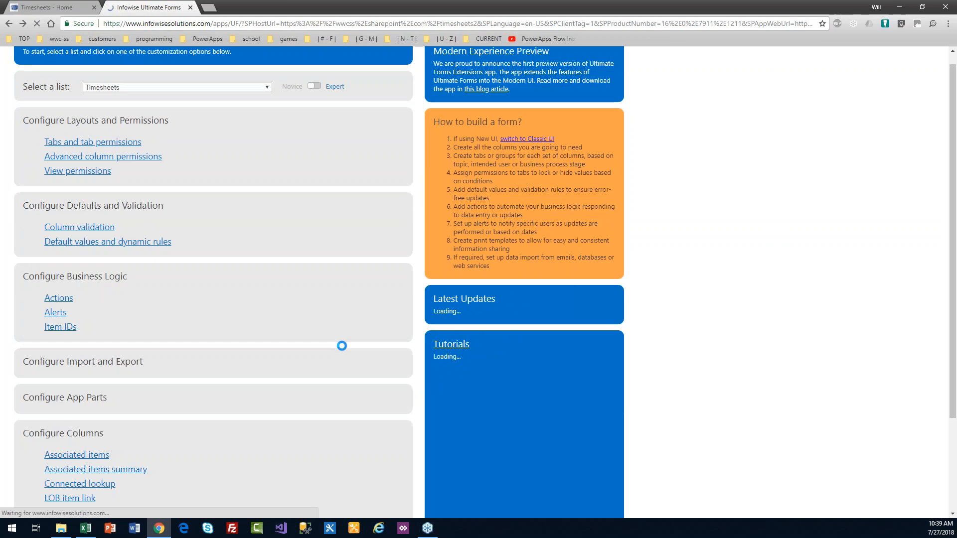
key(alt+Tab)
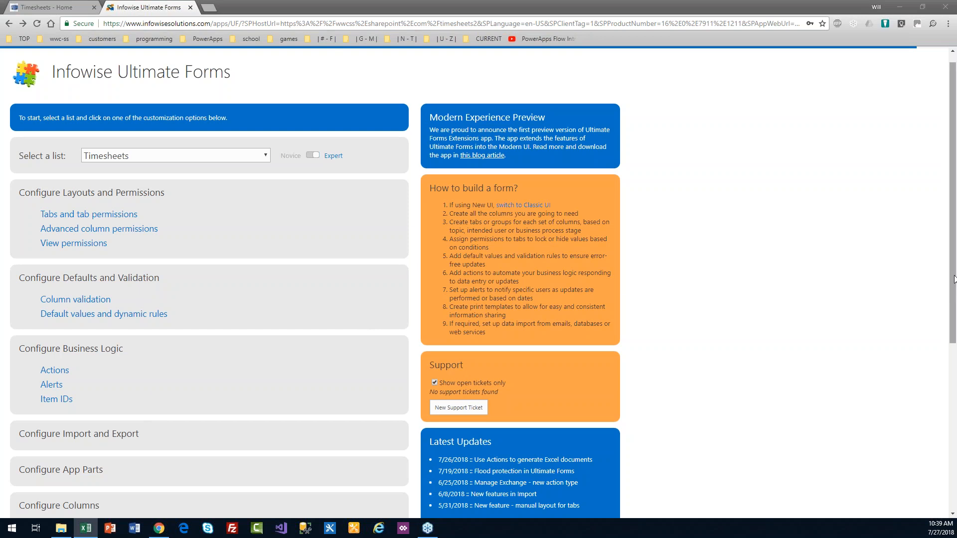
Step: Go back to the site, open the Time Entries list, and launch its Ultimate Forms Design page
scroll(954, 280, up, 1)
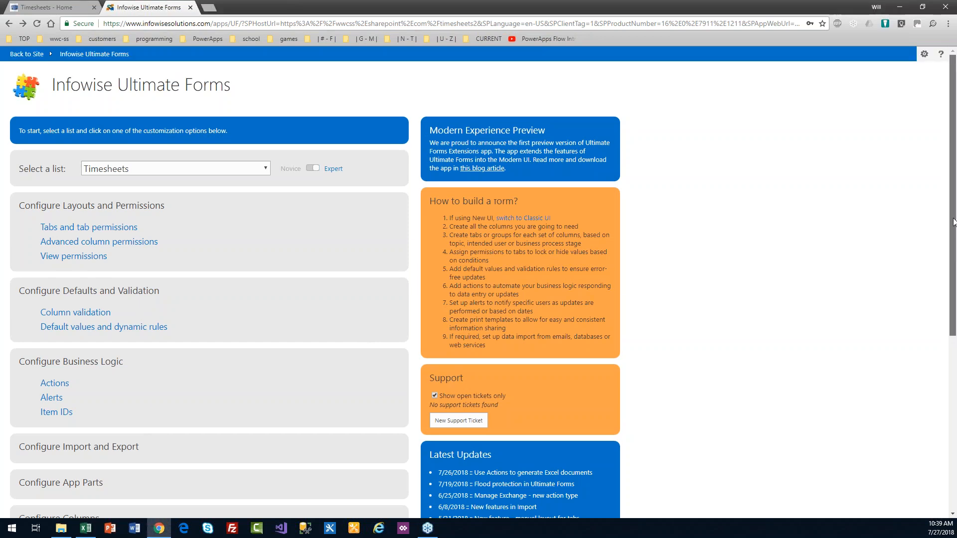
click(28, 58)
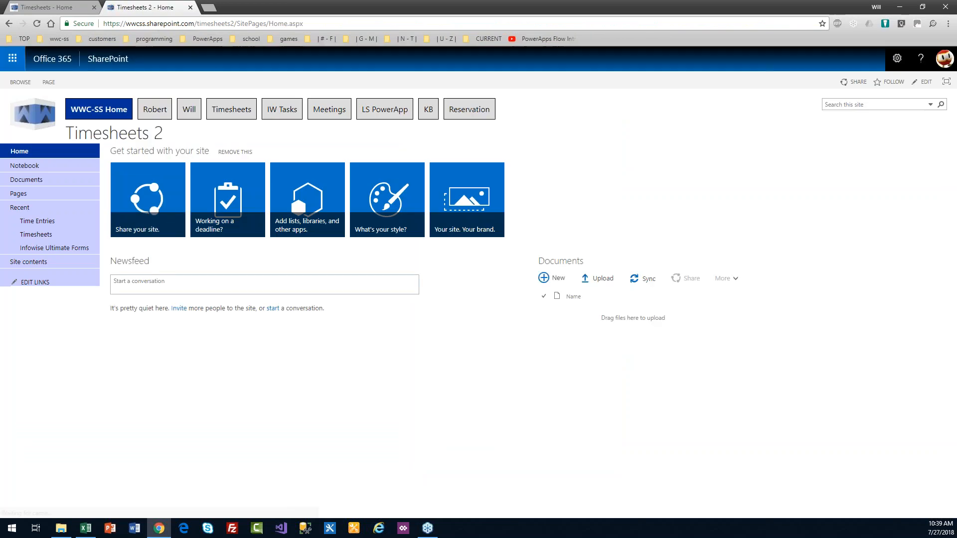
click(37, 220)
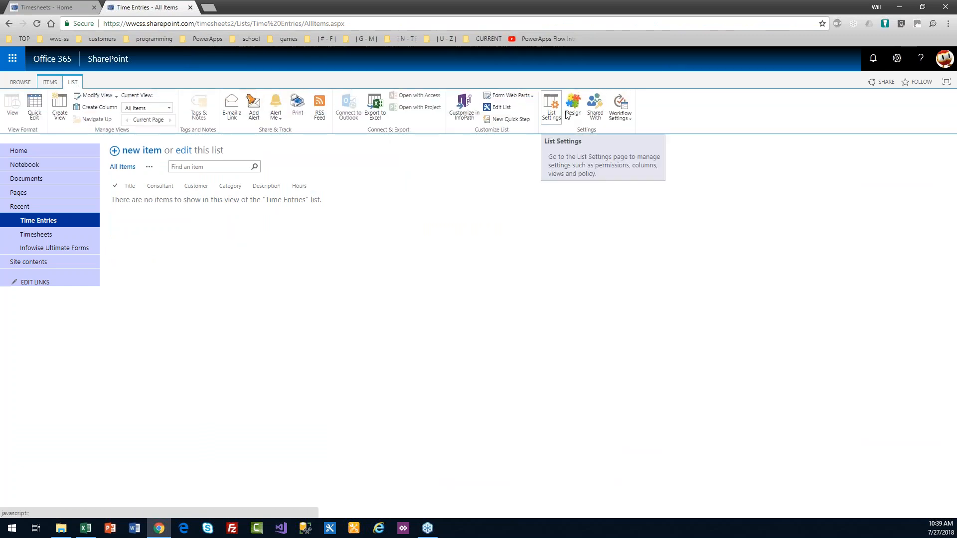
click(572, 112)
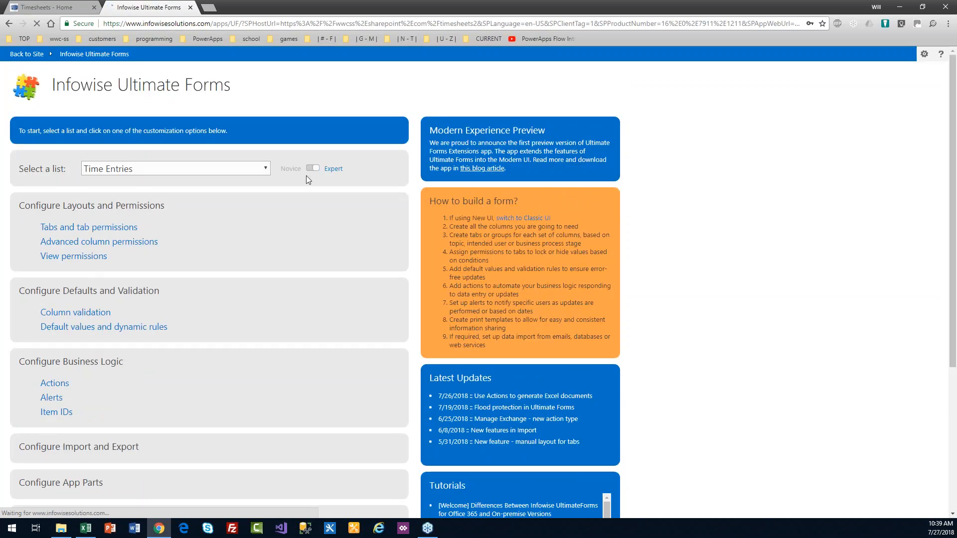
Step: Switch the customized list to Time Entries and open its Color choice column settings
click(265, 169)
click(259, 174)
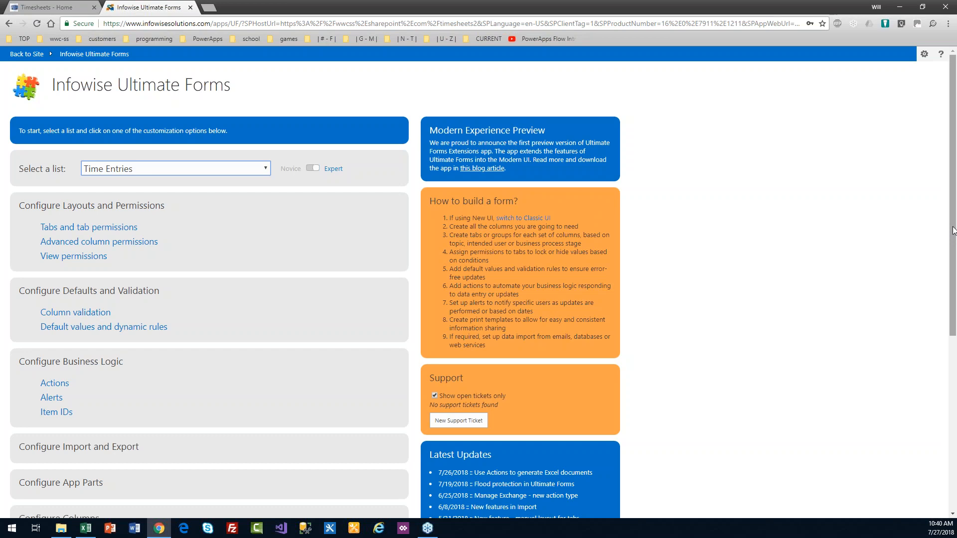
drag(953, 230, 955, 346)
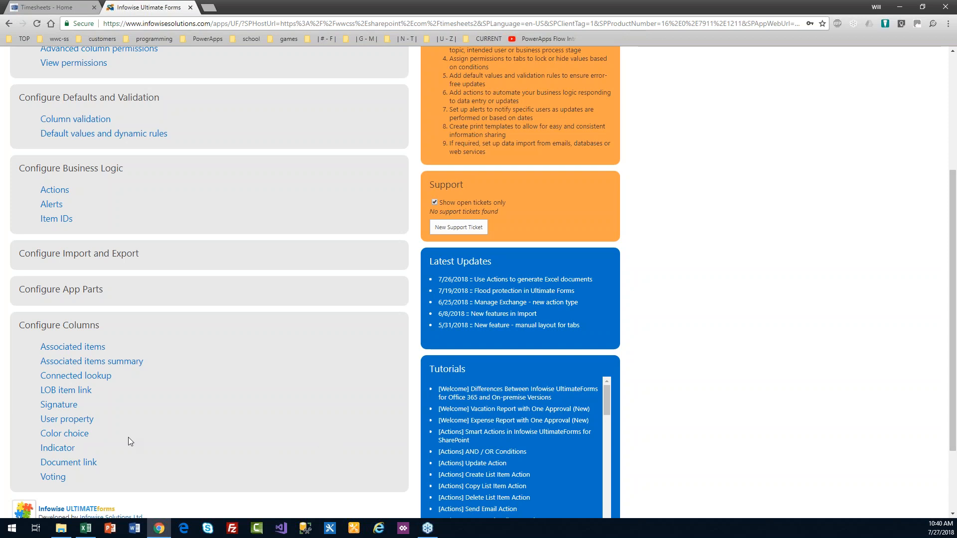
click(81, 433)
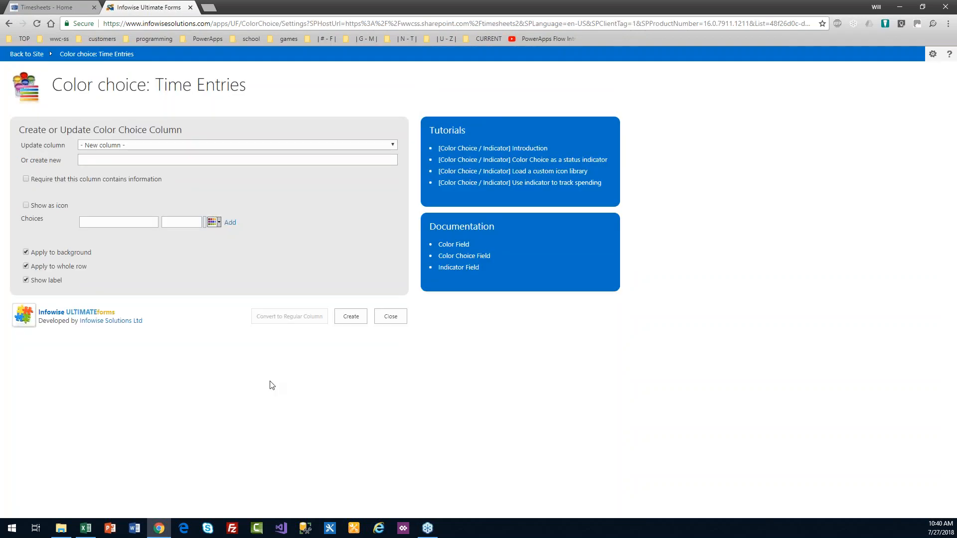
Step: Show the Category choices as icons and give Work a green square icon
click(192, 146)
click(194, 165)
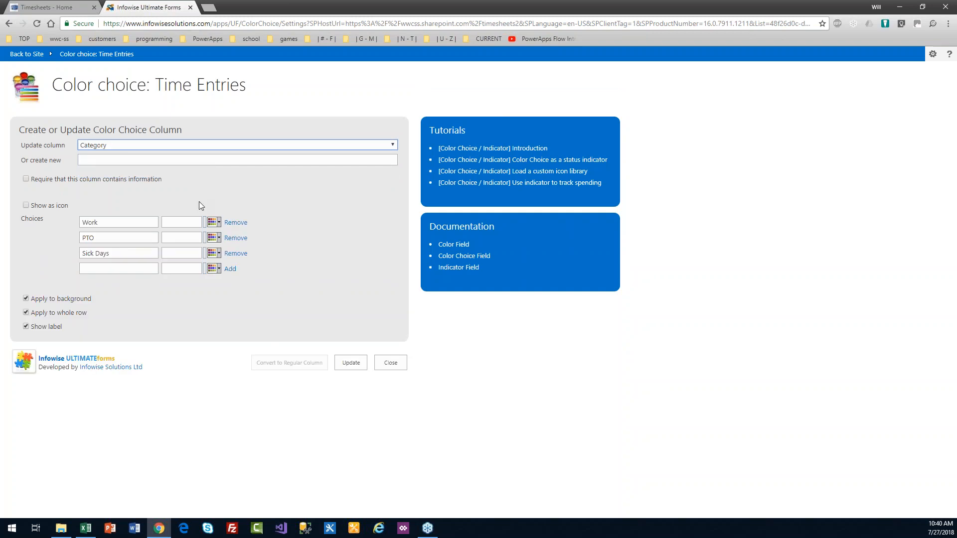
click(26, 206)
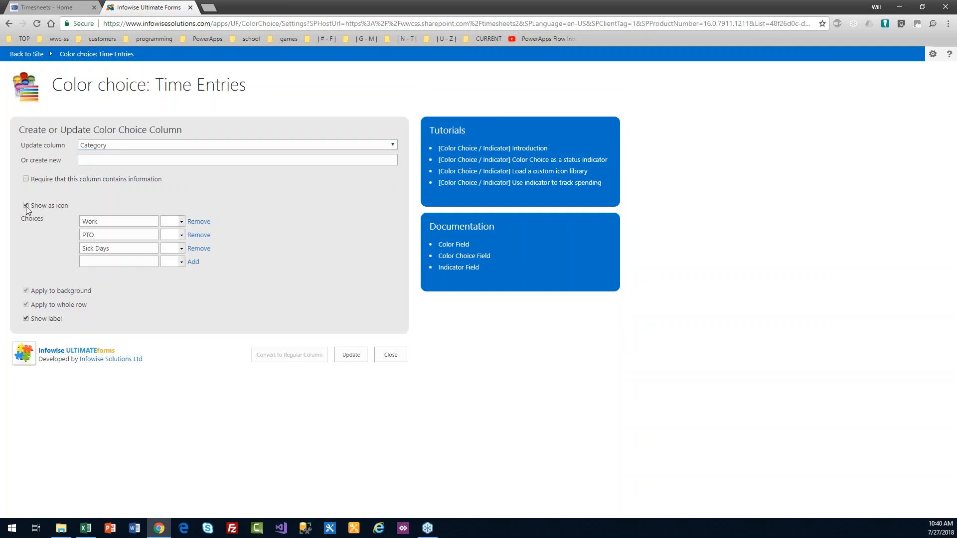
click(181, 222)
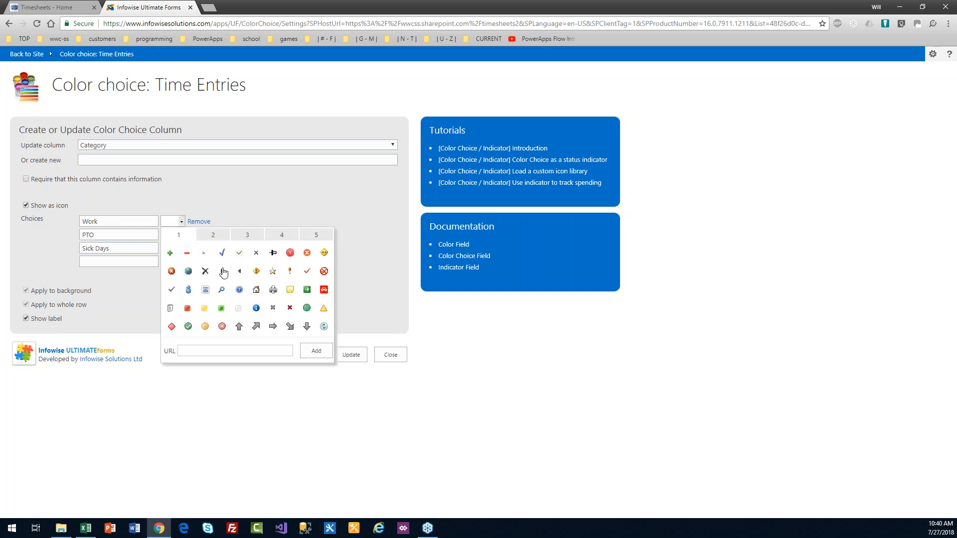
click(214, 236)
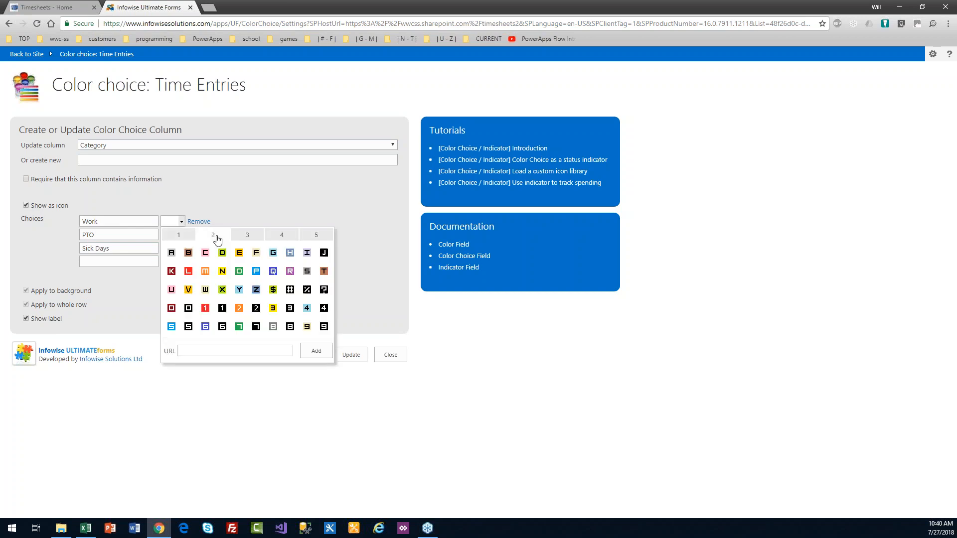
click(245, 236)
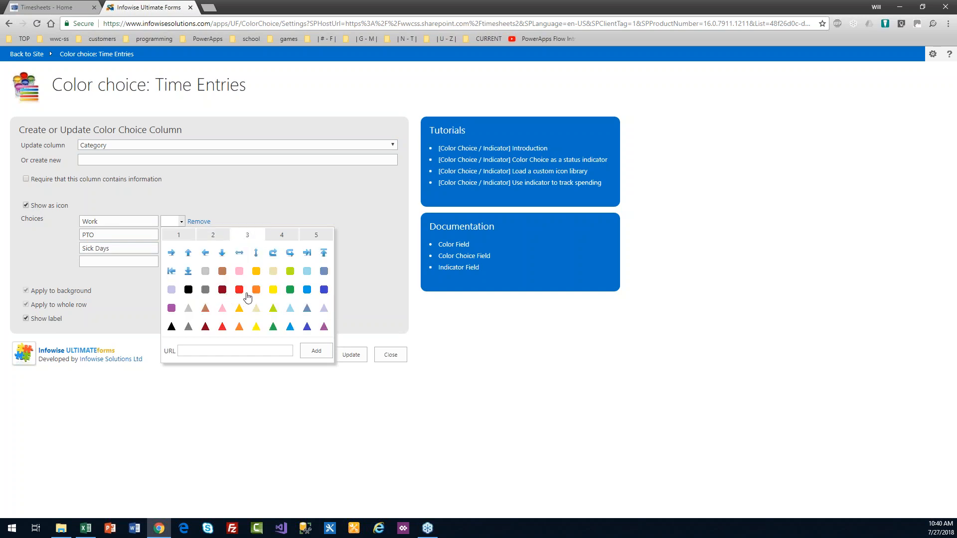
click(291, 290)
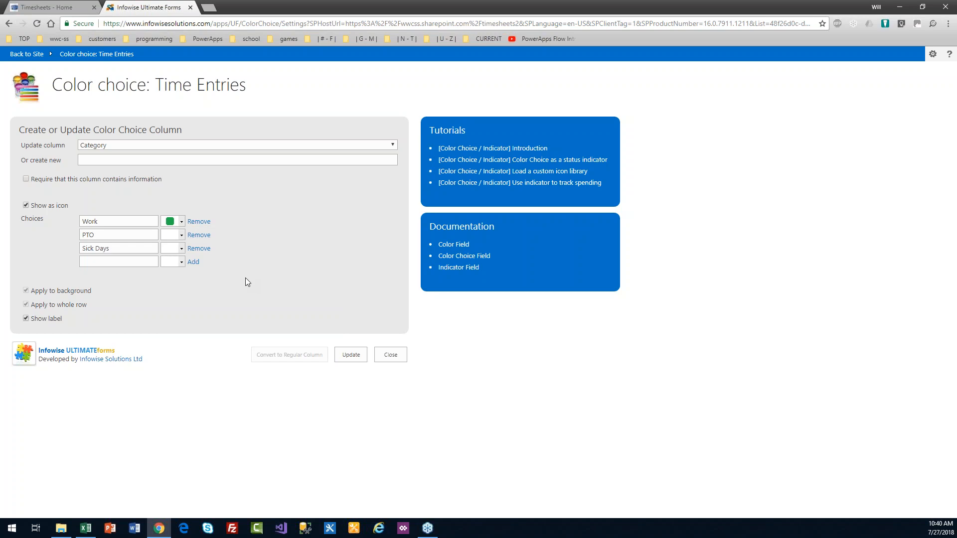
Step: Give PTO an orange and Sick Days a dark-blue square icon, then save with Update
click(181, 236)
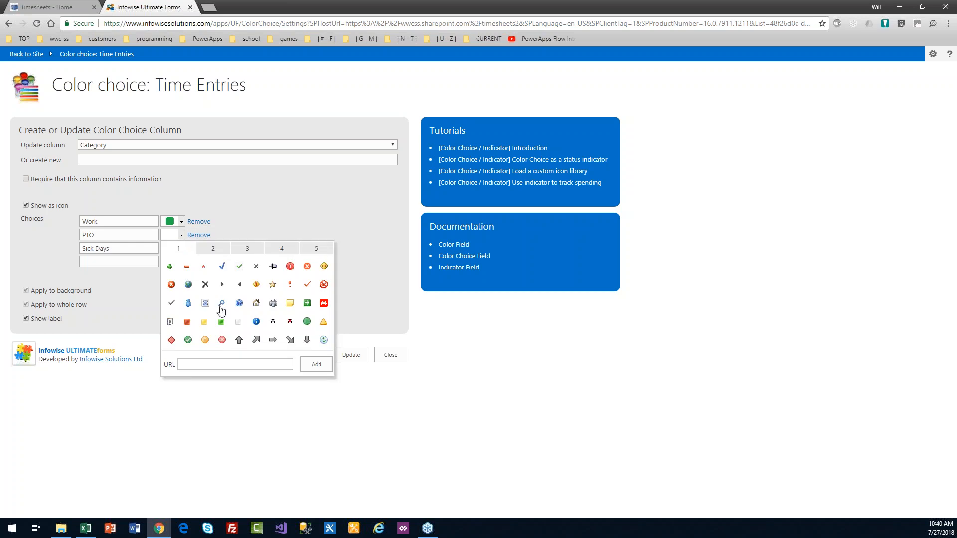
click(242, 253)
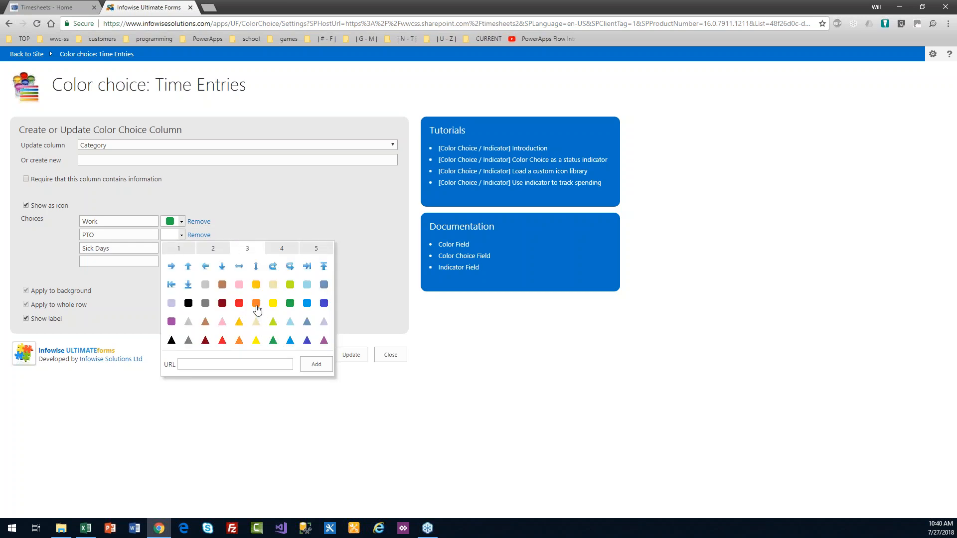
click(257, 304)
click(181, 248)
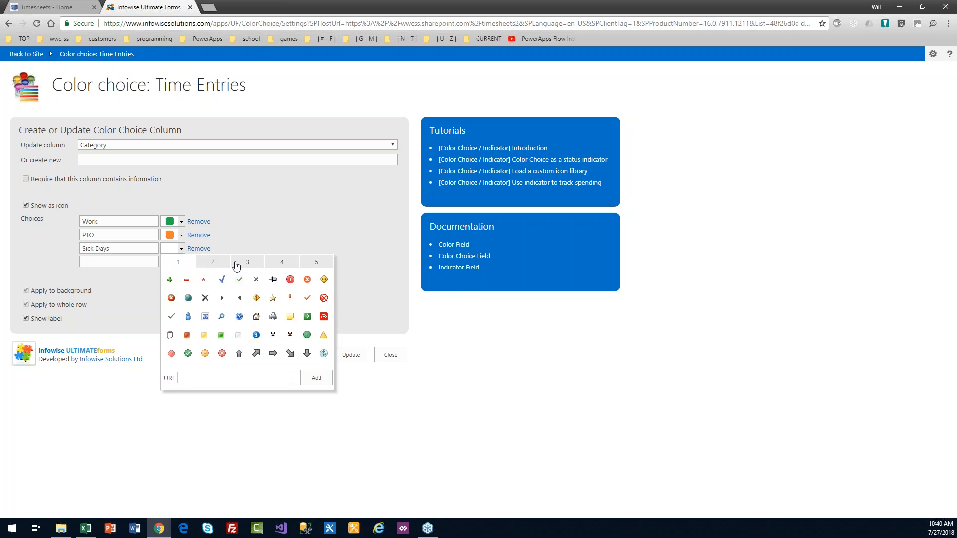
click(219, 264)
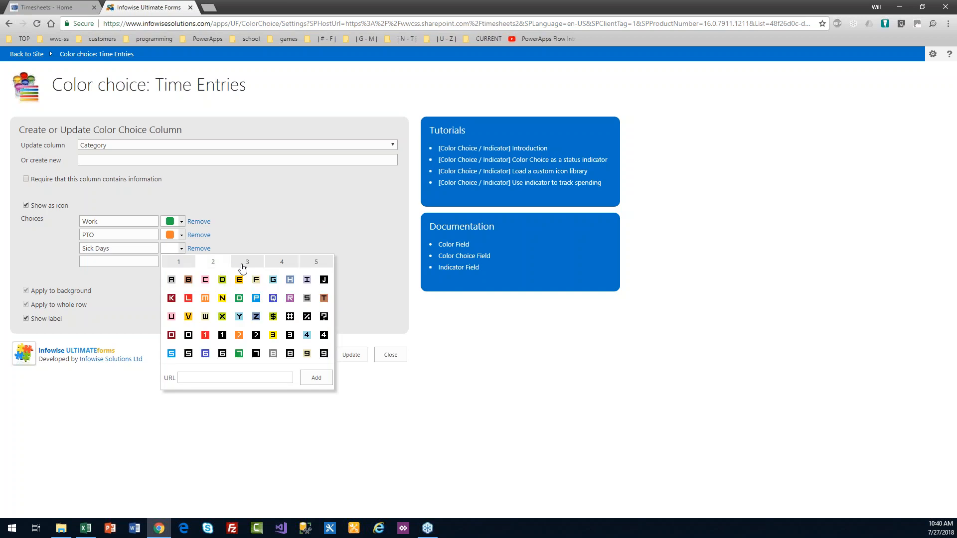
click(243, 269)
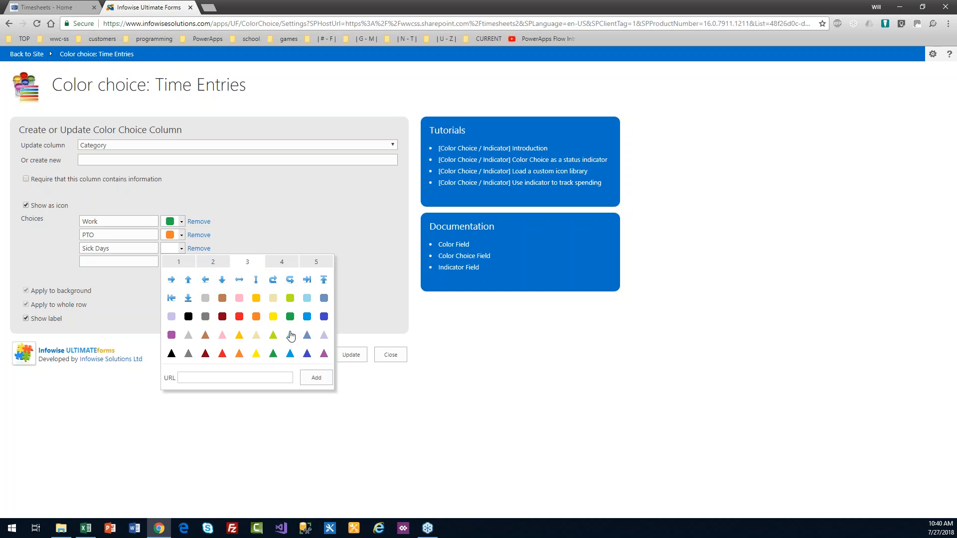
click(324, 317)
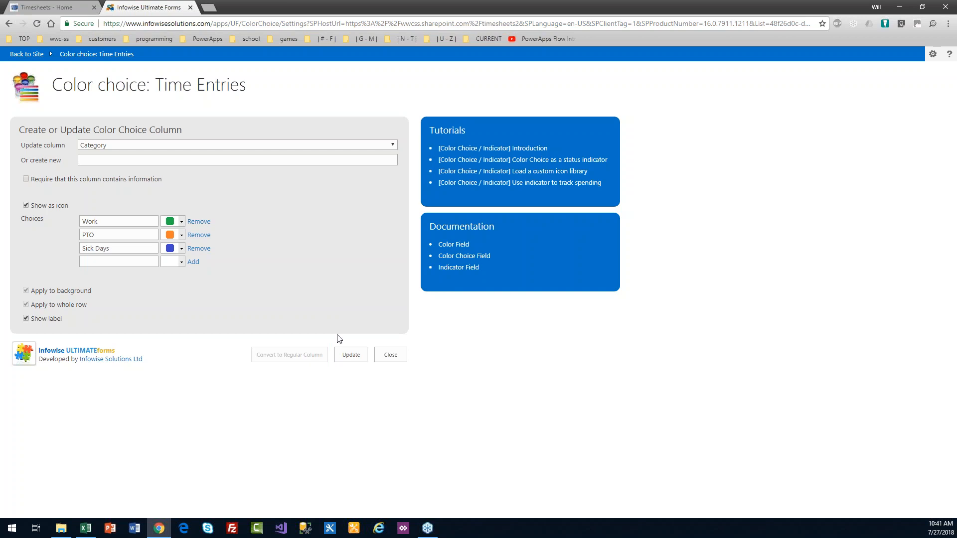
click(350, 356)
Step: Show the Customer choices as icons and give Apples Company the letter A icon
click(216, 145)
click(211, 171)
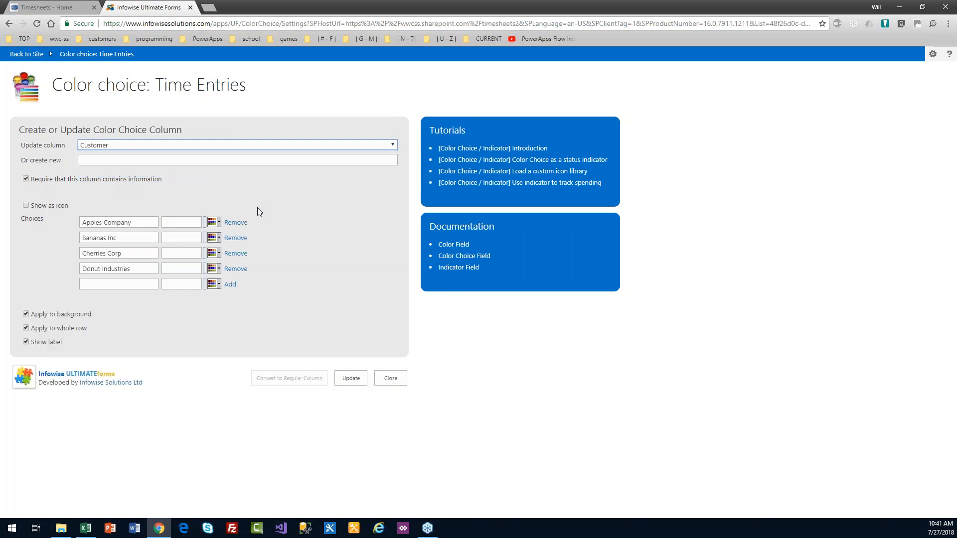
click(26, 205)
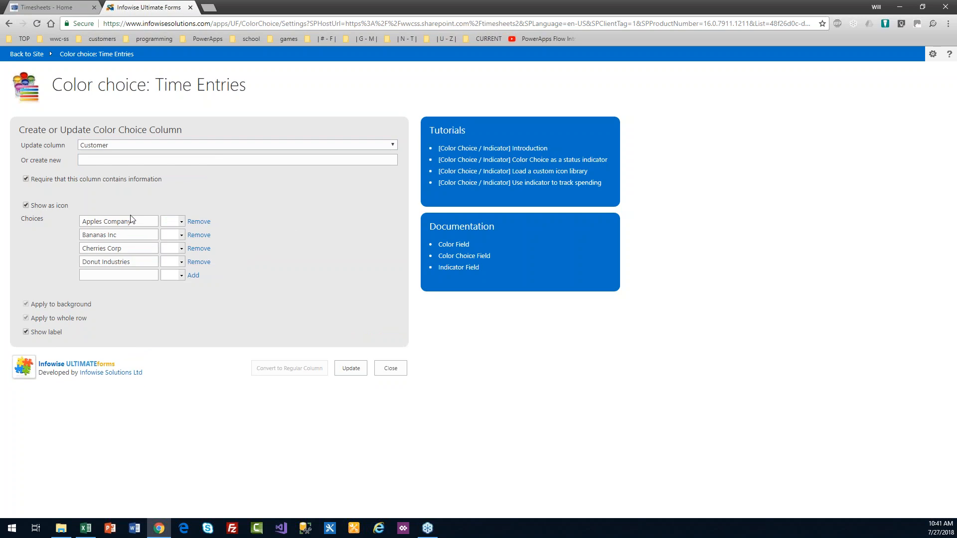
click(181, 221)
click(213, 239)
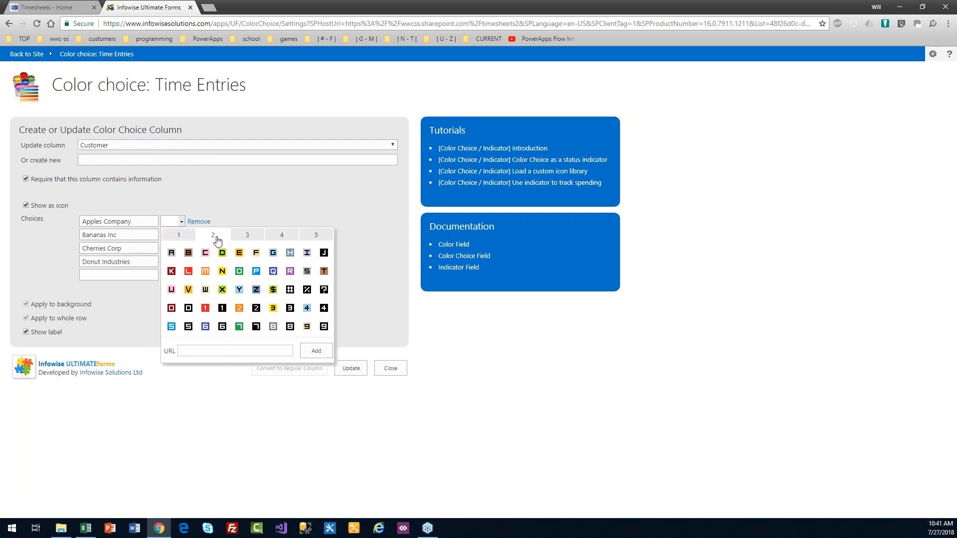
click(172, 254)
Step: Give Bananas Inc letter B, Cherries Corp letter C and Donut Industries letter D icons
click(181, 235)
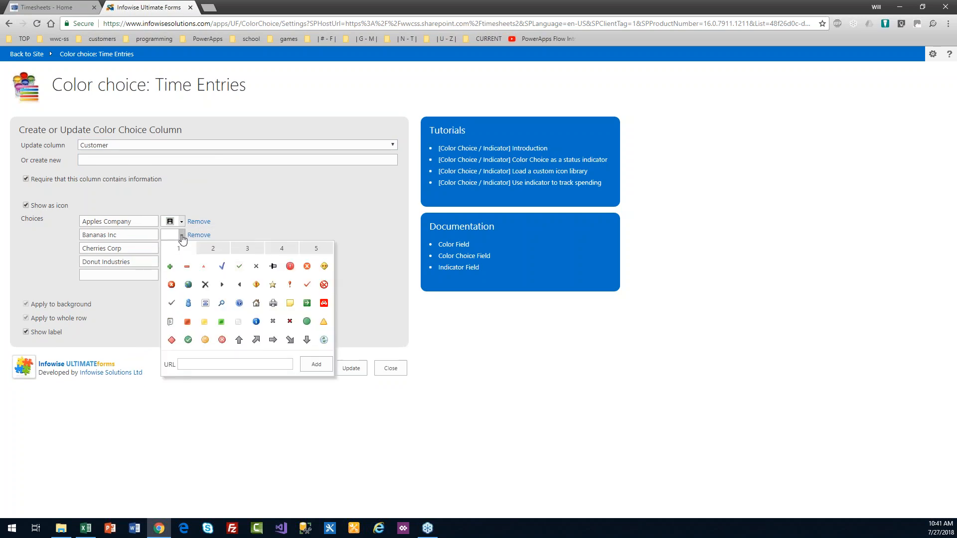
click(219, 252)
click(188, 266)
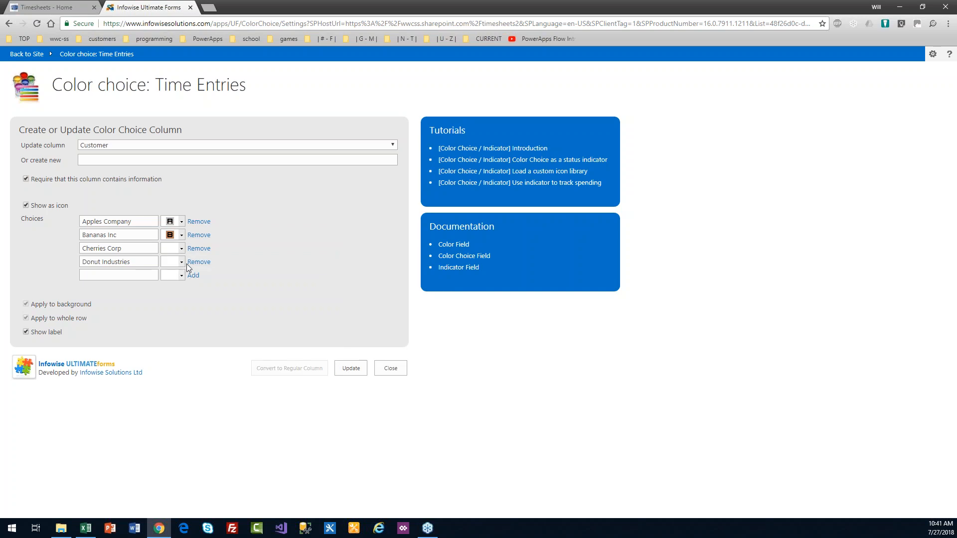
click(181, 248)
click(206, 259)
click(206, 280)
click(182, 262)
click(220, 277)
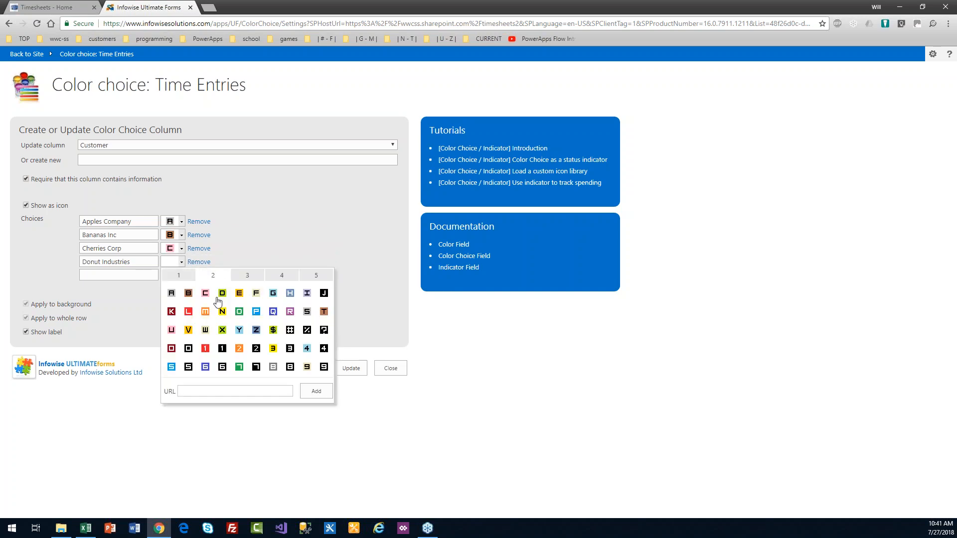
click(215, 301)
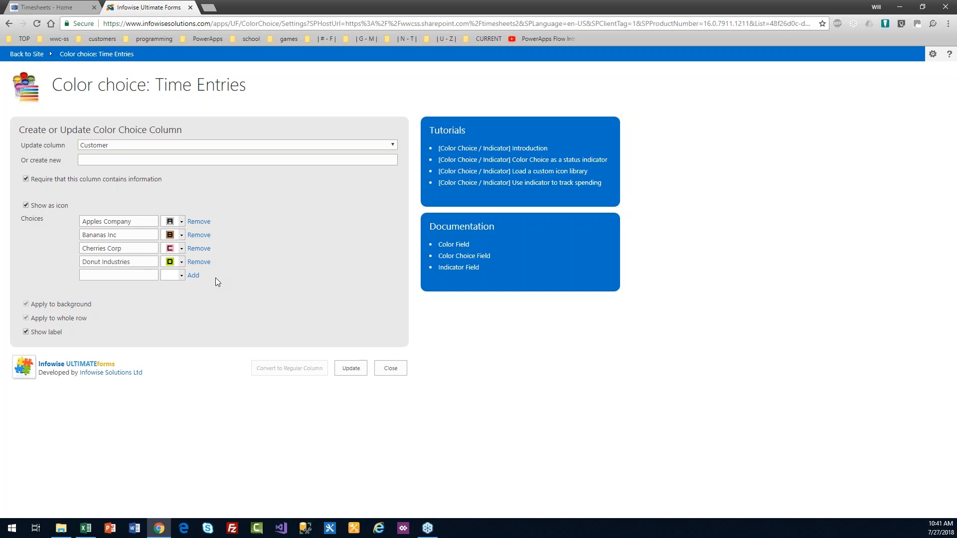
Step: Review Apples Company's icon options unchanged and save the Customer letter icons
click(183, 222)
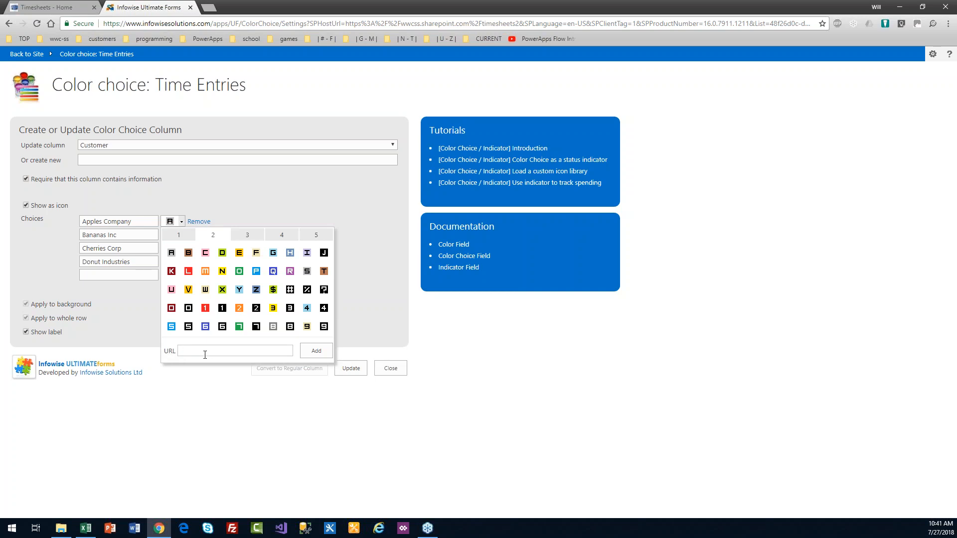
click(184, 352)
click(141, 315)
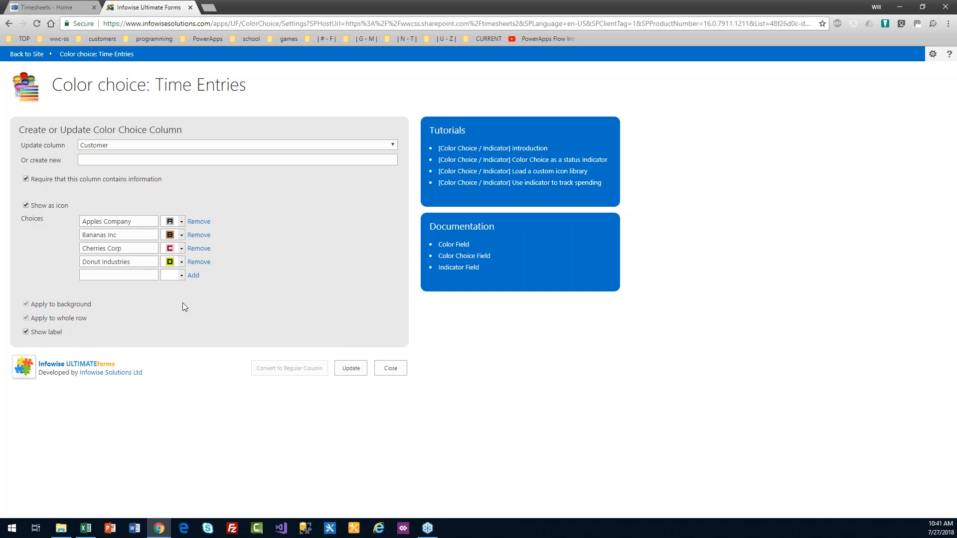
click(344, 371)
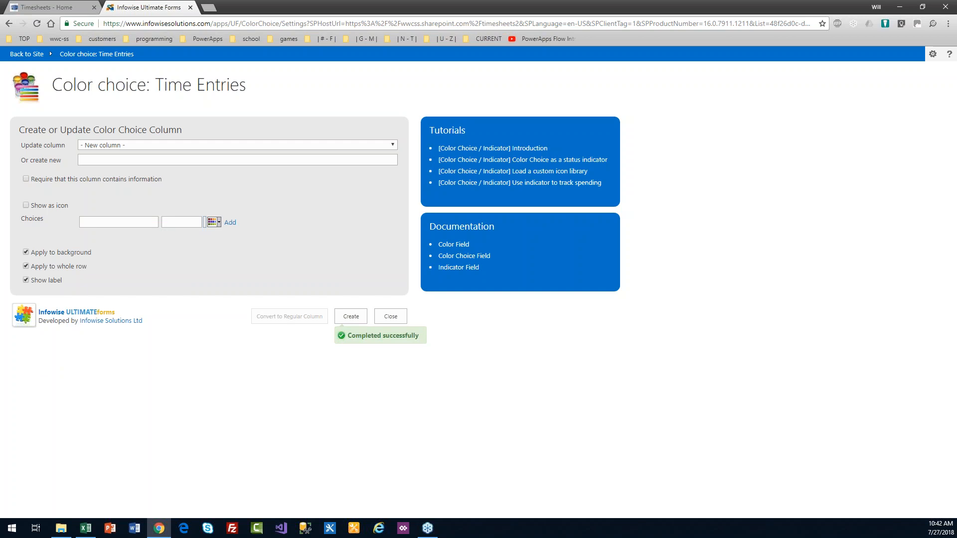
Step: Check the saved Category and Customer icon settings, then close the colour choice page
click(215, 145)
click(214, 164)
click(216, 145)
click(214, 170)
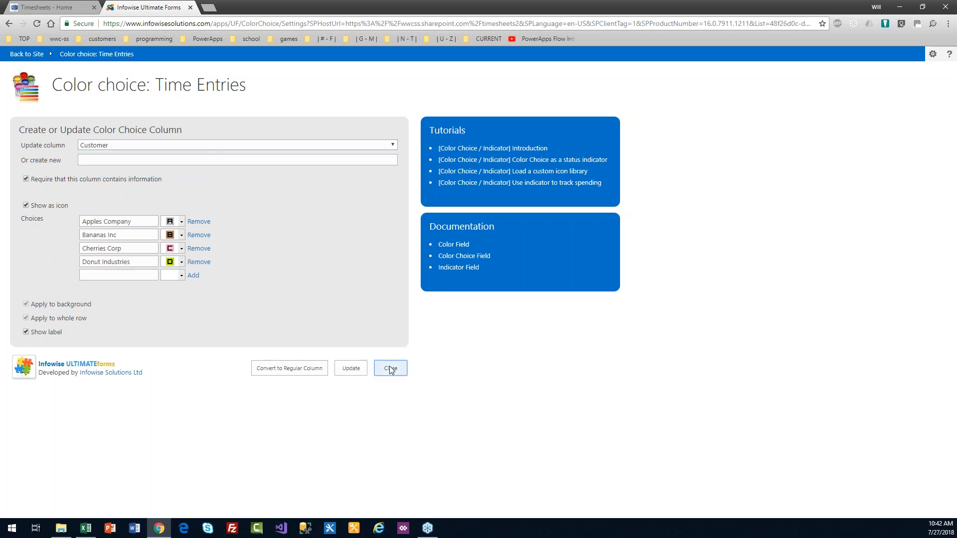
click(390, 368)
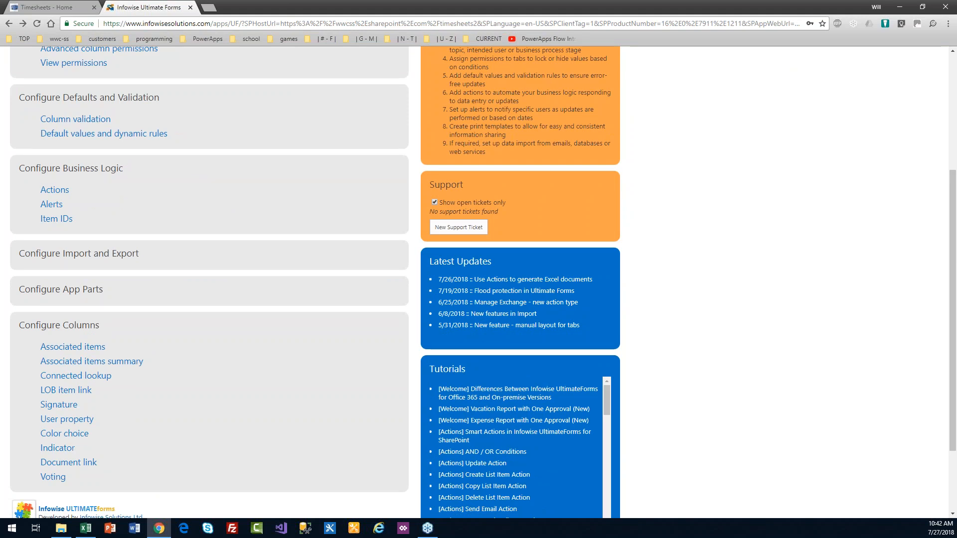
key(alt+Tab)
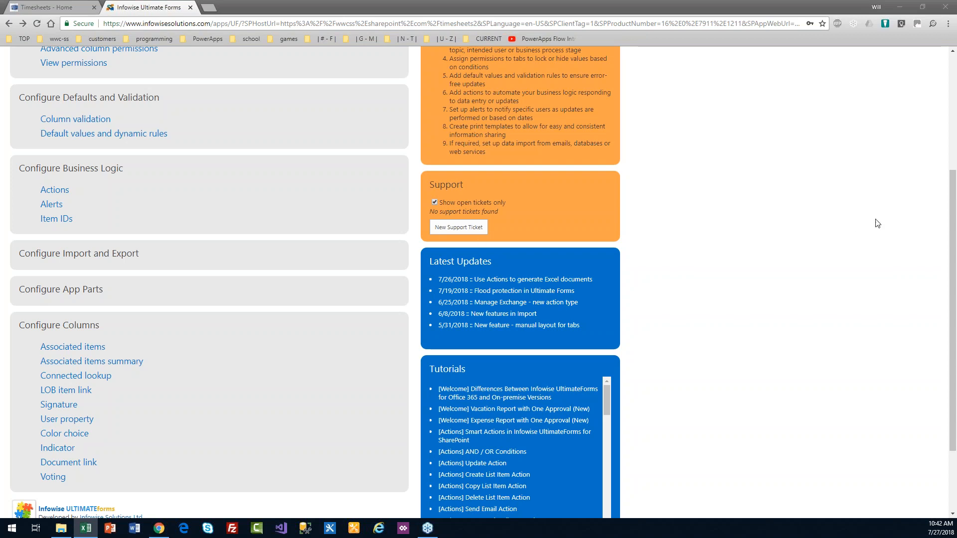
drag(952, 315, 953, 314)
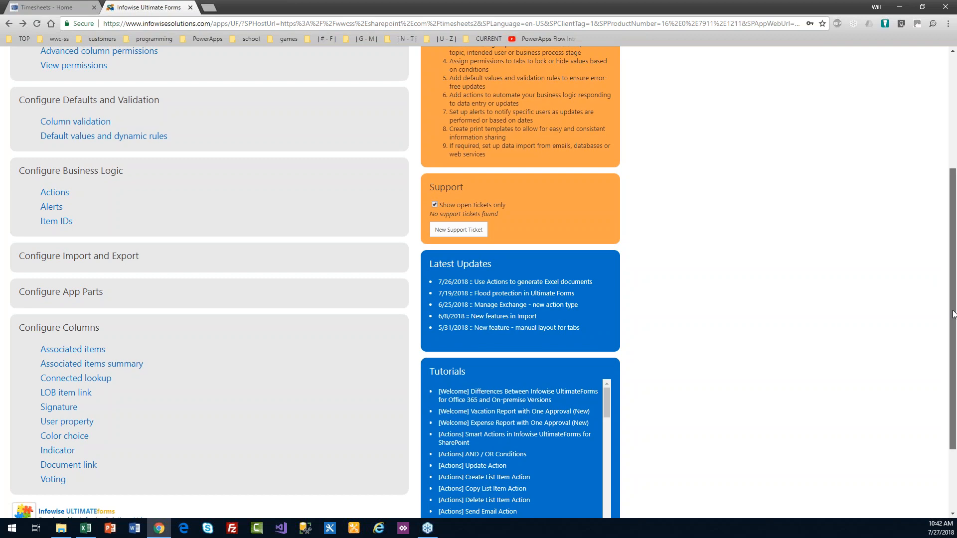
scroll(954, 314, up, 3)
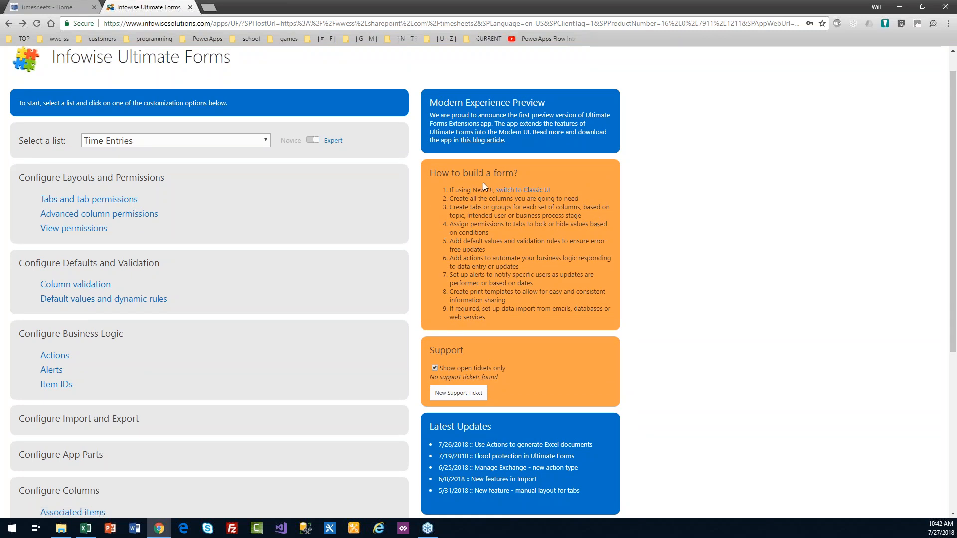
drag(429, 175, 519, 173)
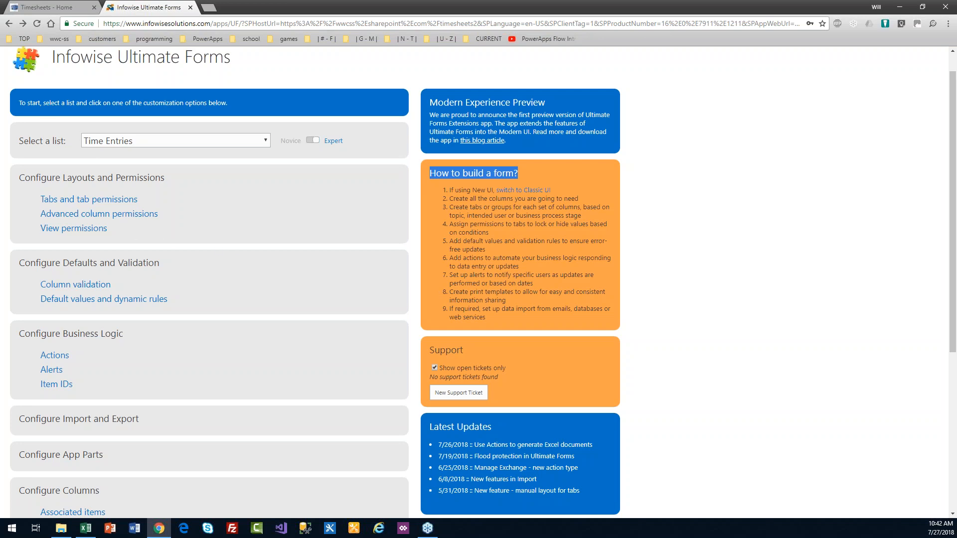
Step: Create a new tab named 'Time Etntry' in the Time Entries tab settings
click(110, 199)
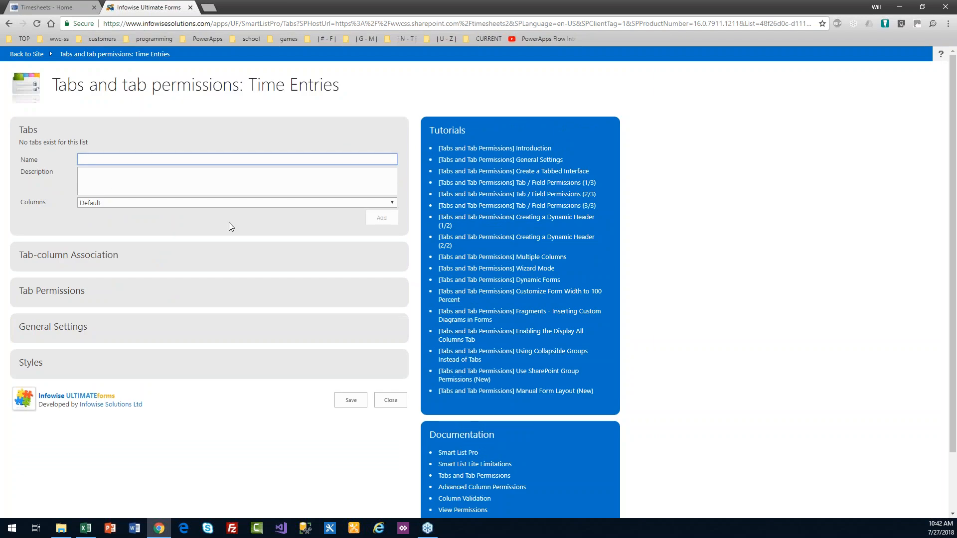
text(Time Etntry)
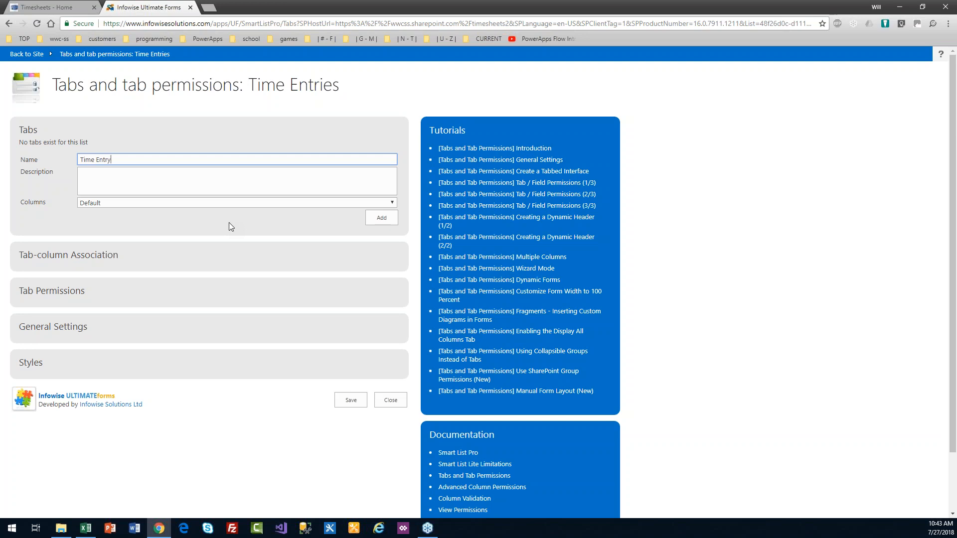
click(94, 255)
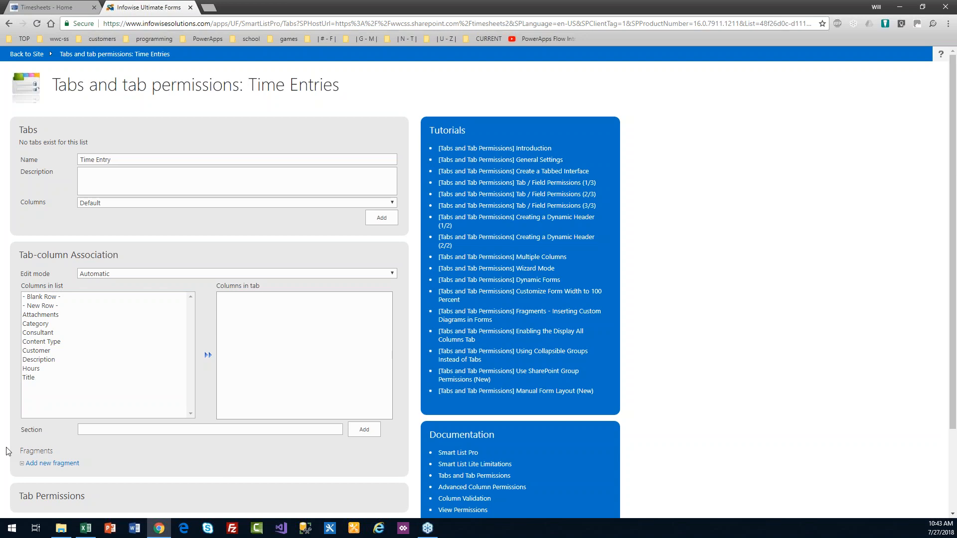
key(alt+Tab)
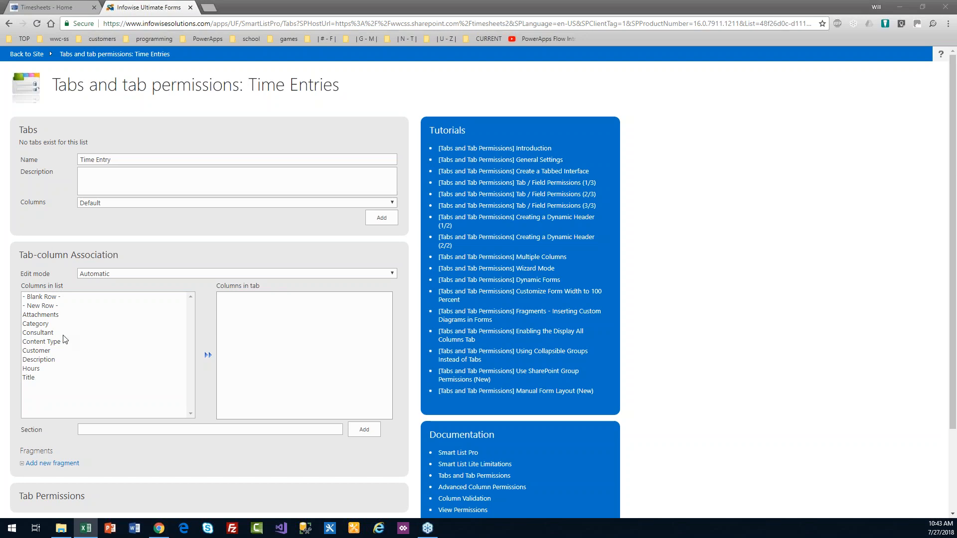
click(52, 351)
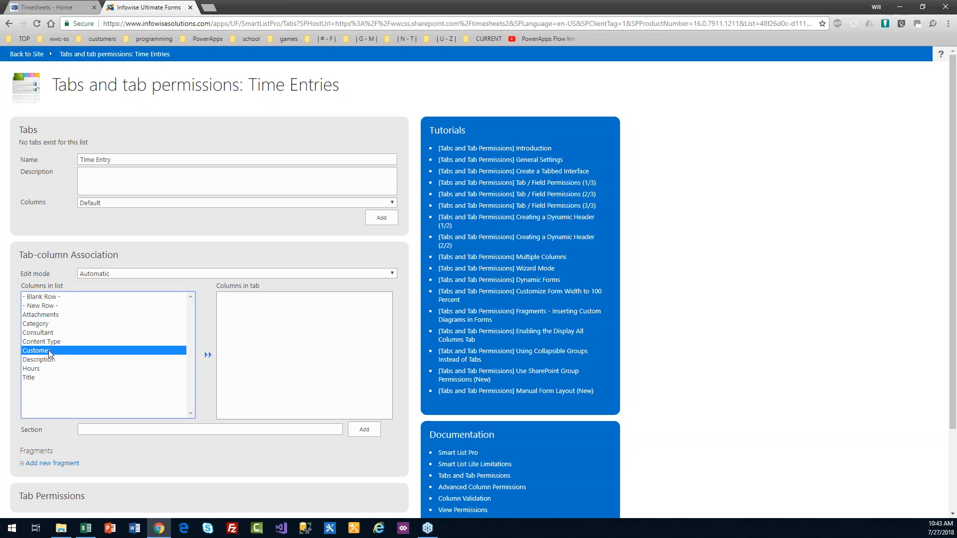
click(209, 356)
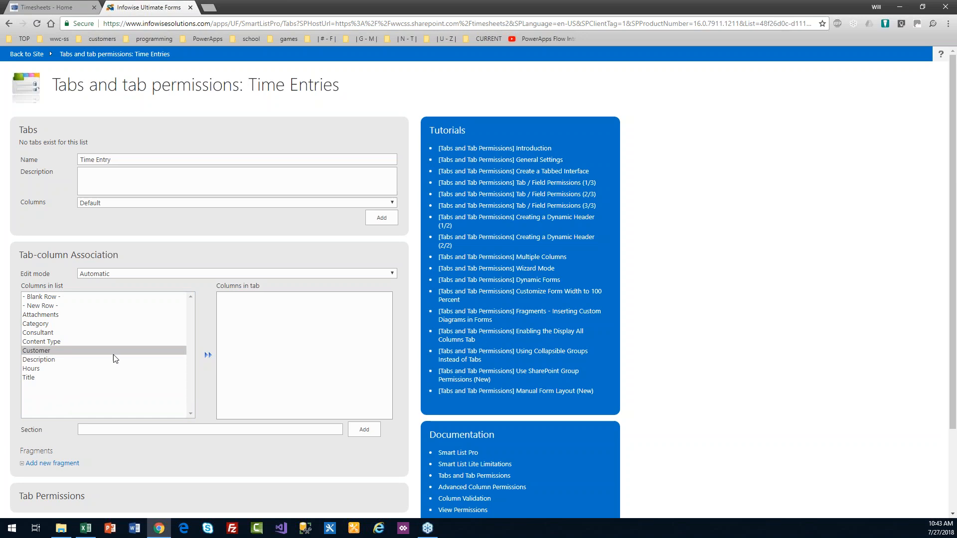
click(46, 355)
click(208, 356)
click(380, 221)
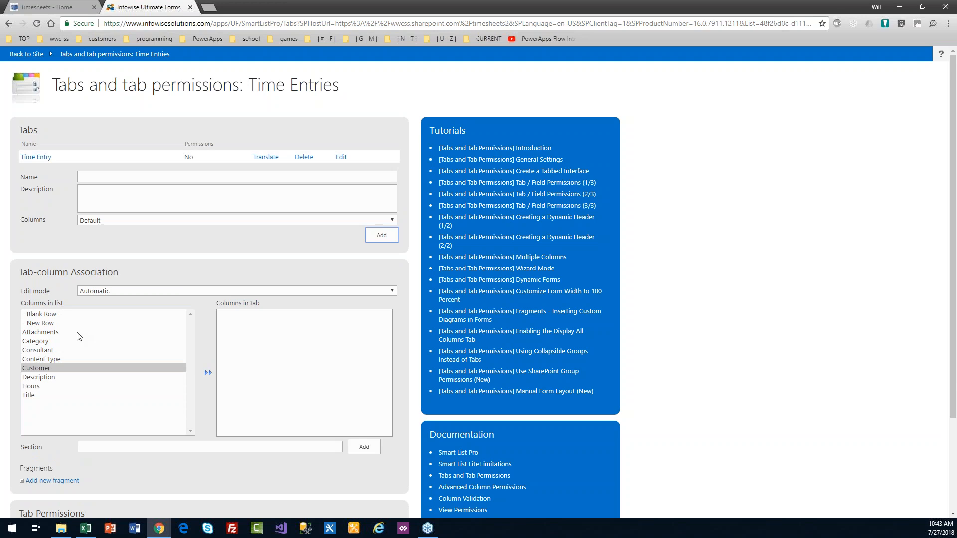
Step: Put Customer, Category, Hours, Description and Consultant on the Time Entry tab and save
double_click(49, 367)
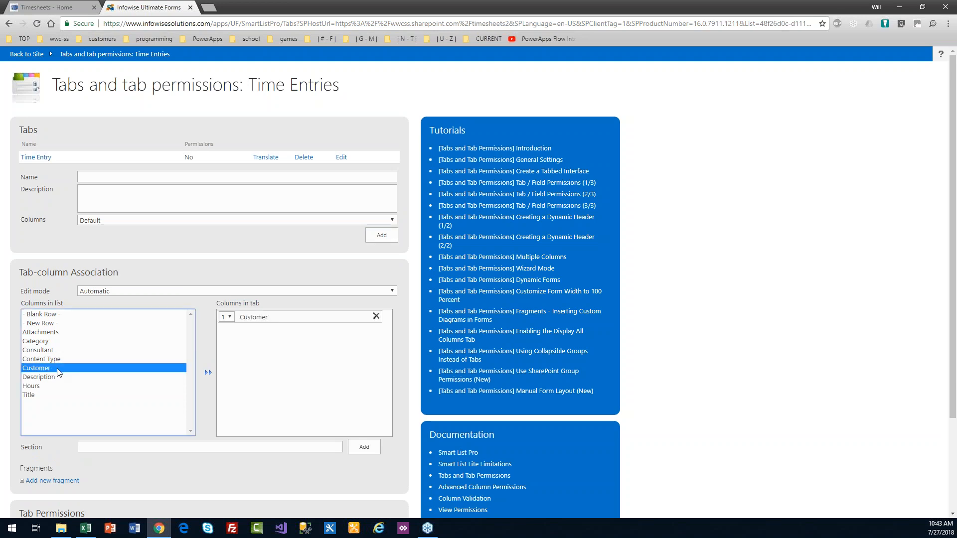
double_click(43, 343)
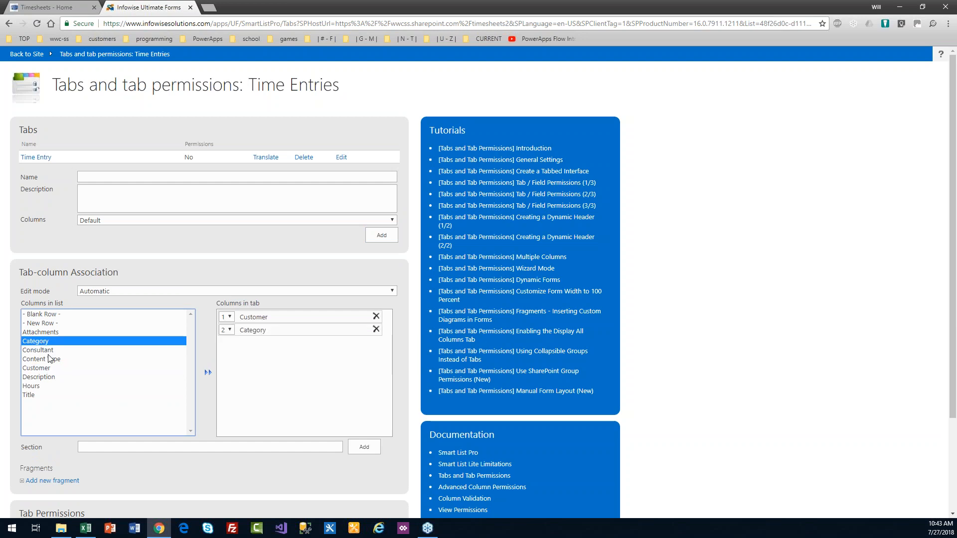
double_click(40, 386)
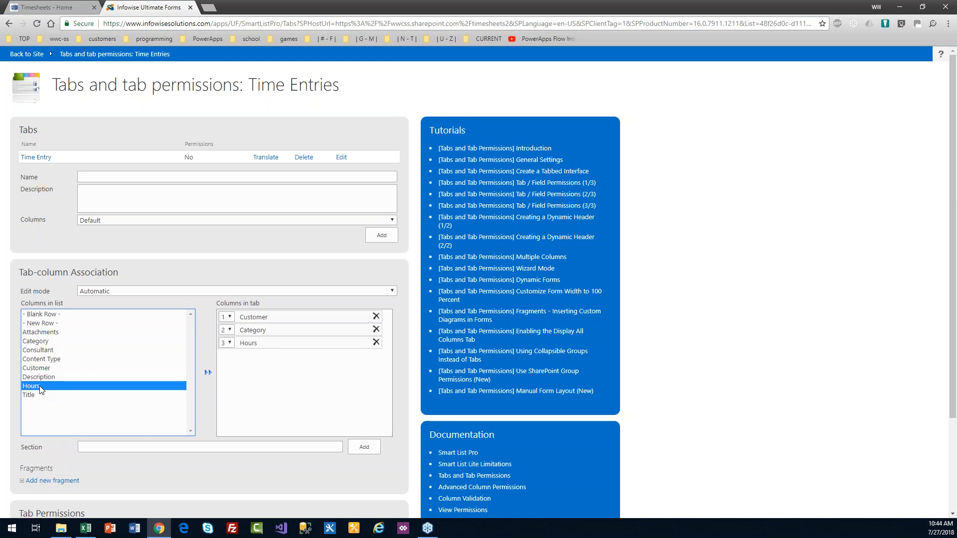
double_click(44, 377)
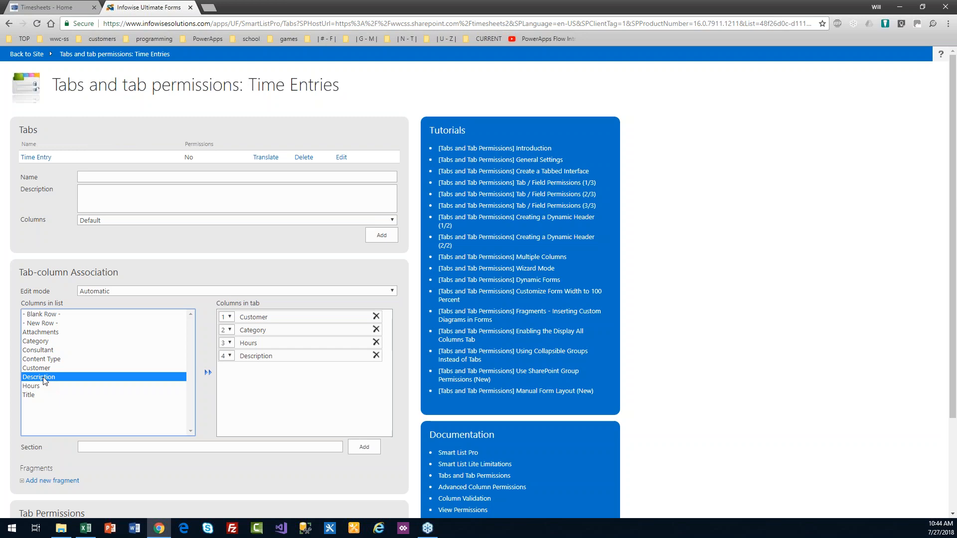
double_click(45, 351)
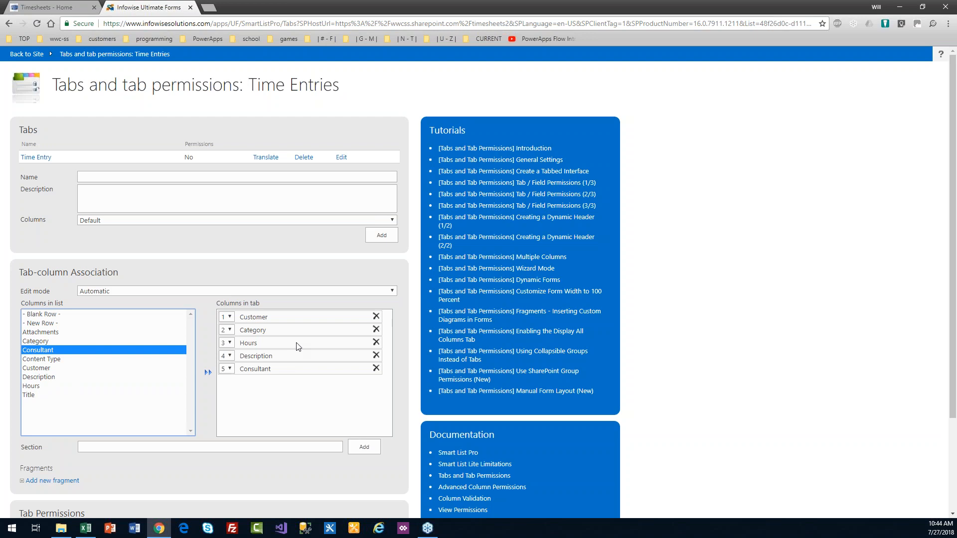
drag(955, 286, 955, 325)
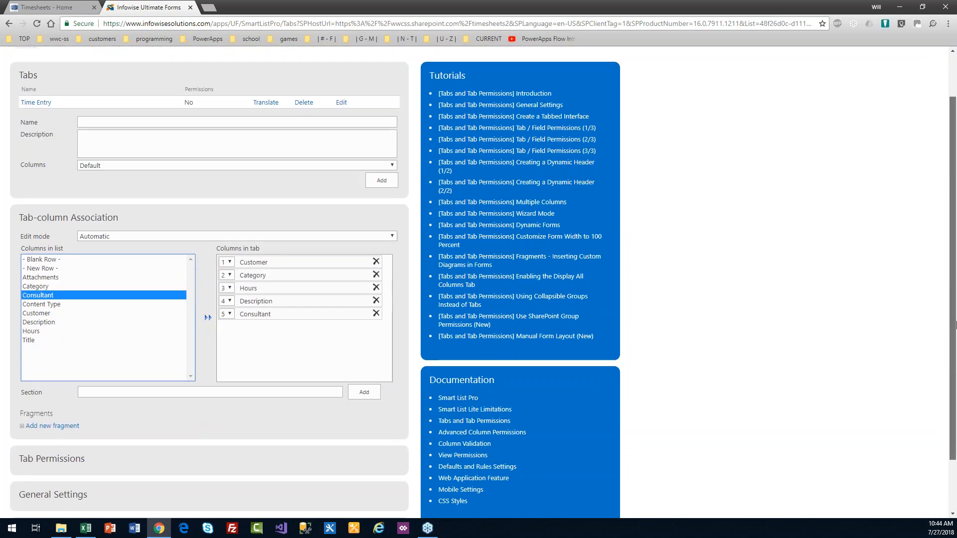
scroll(955, 344, down, 2)
click(351, 500)
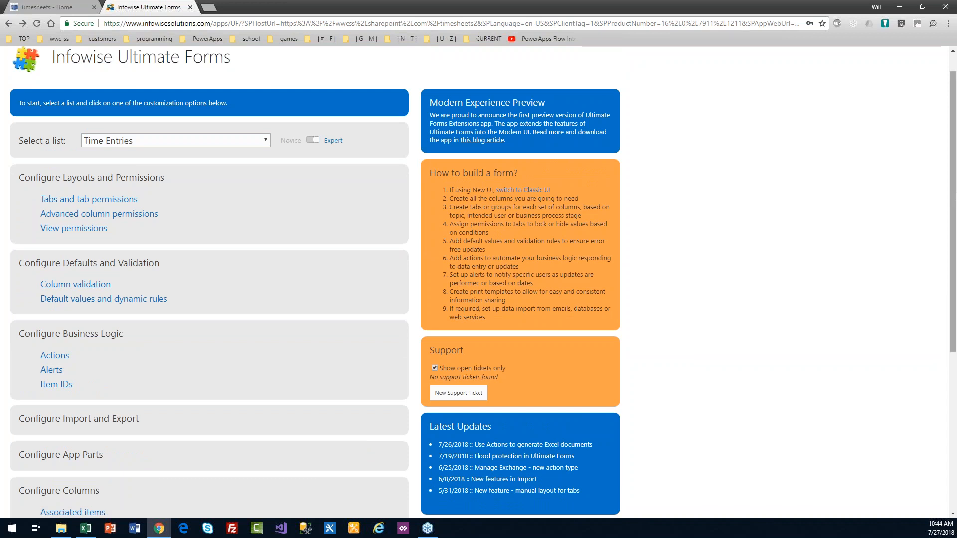
scroll(914, 198, up, 1)
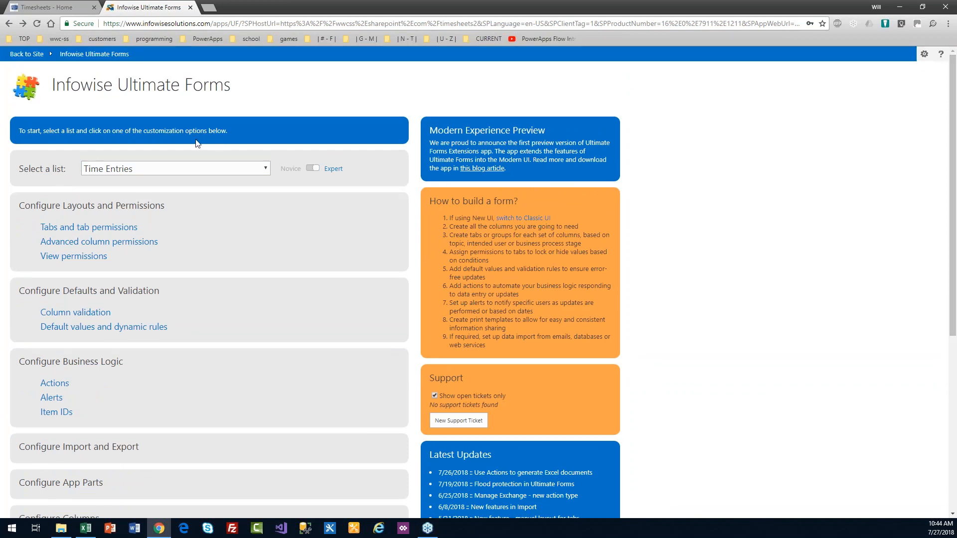
Step: Open the Time Entries list settings and start creating a new column
click(35, 59)
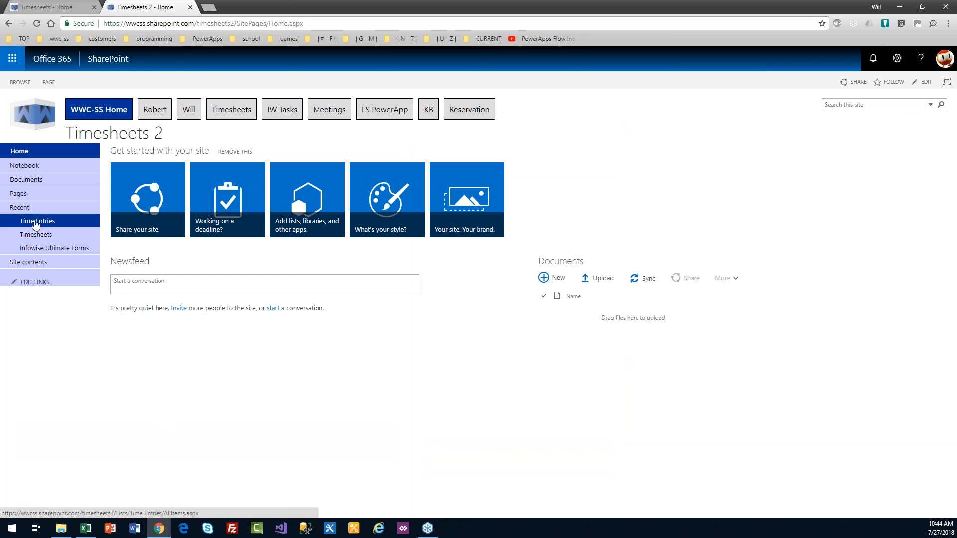
click(36, 222)
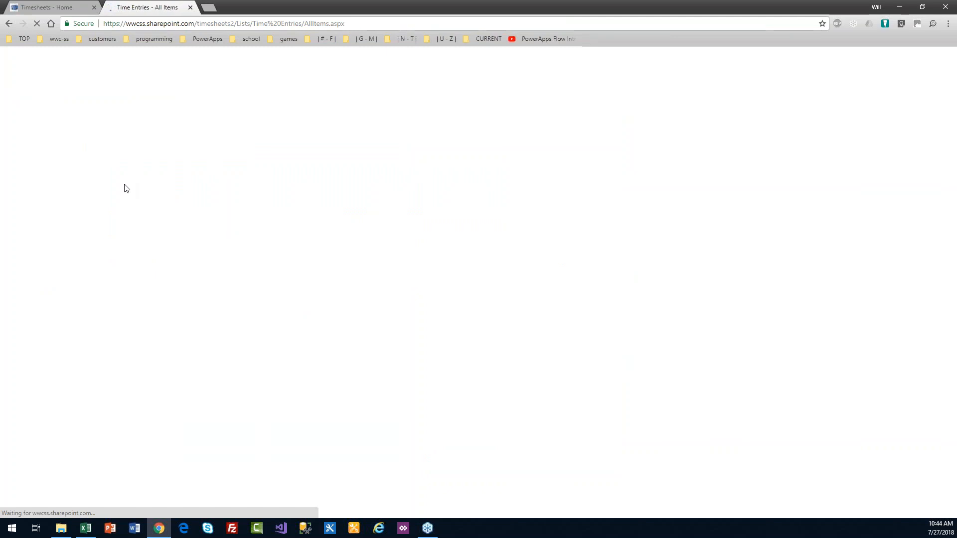
click(74, 83)
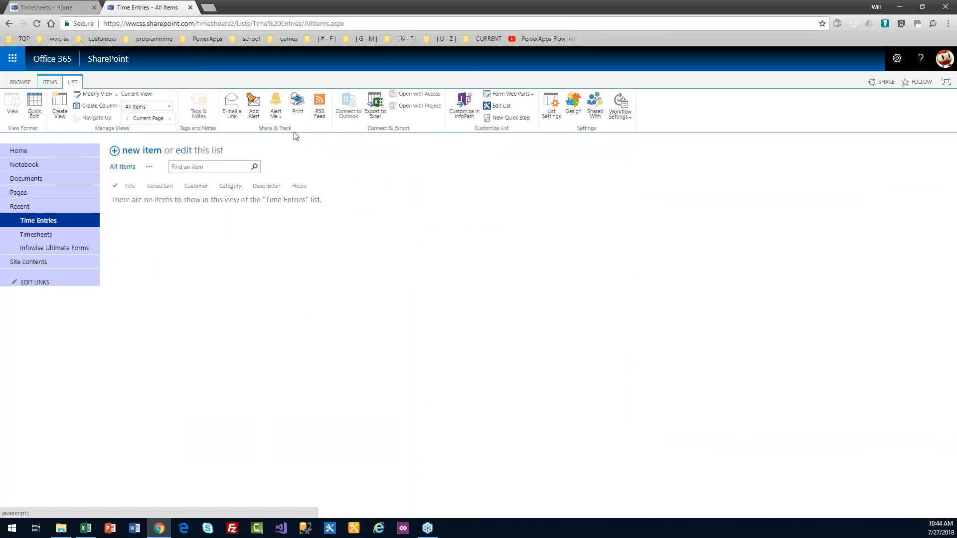
click(548, 116)
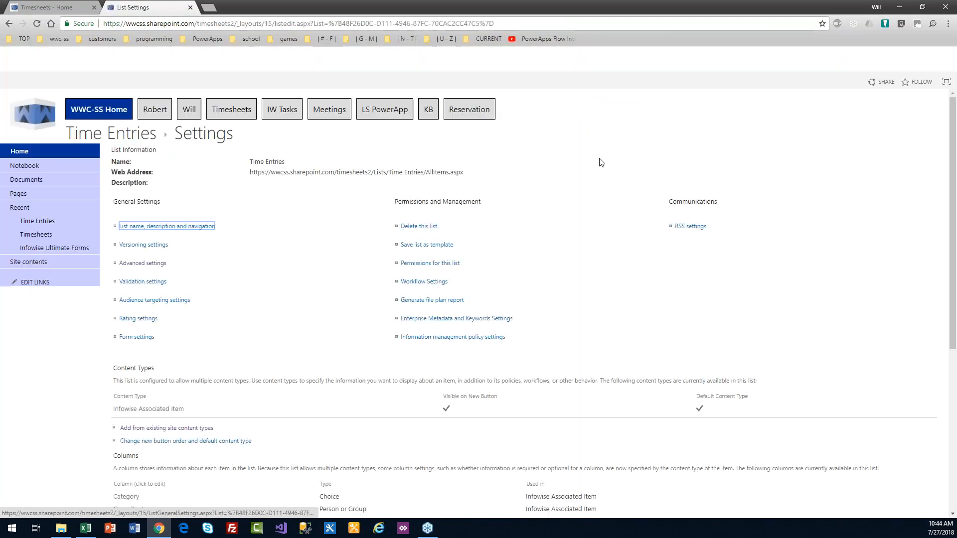
scroll(951, 173, down, 4)
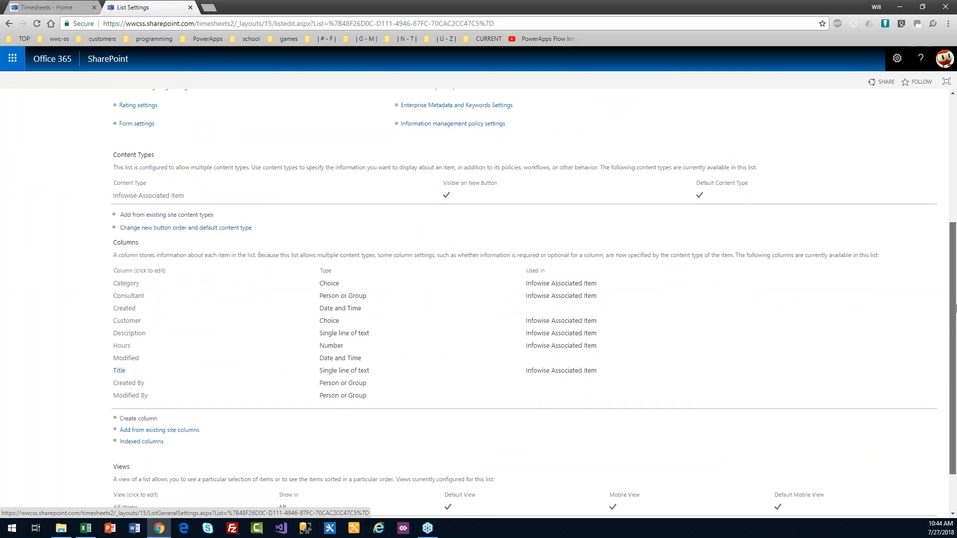
click(148, 421)
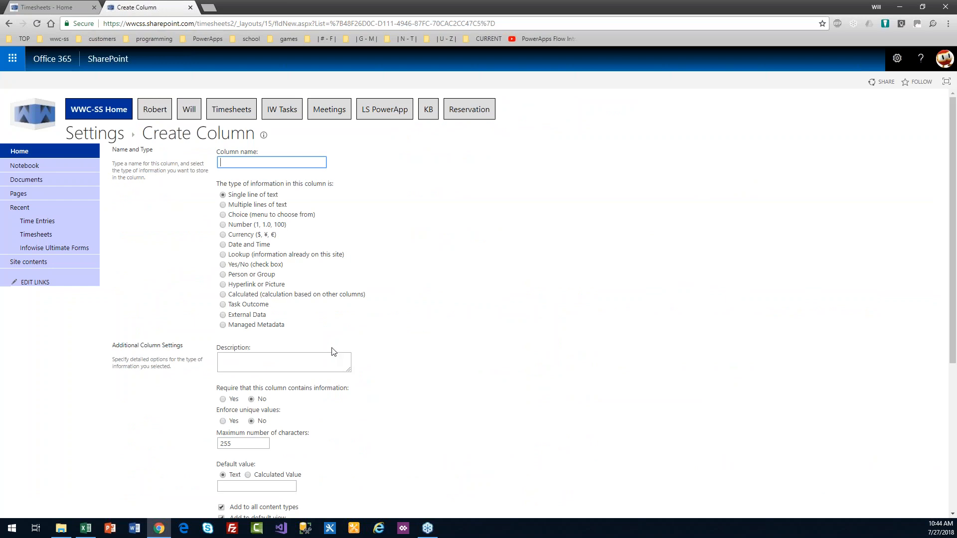
Step: Create a required Date and Time column named Date defaulting to Today's Date
text(Date)
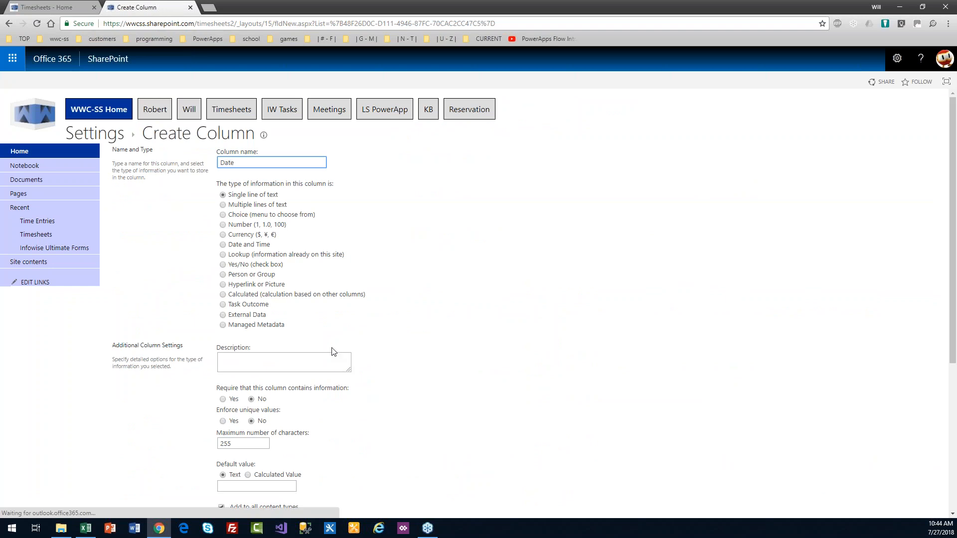
click(223, 244)
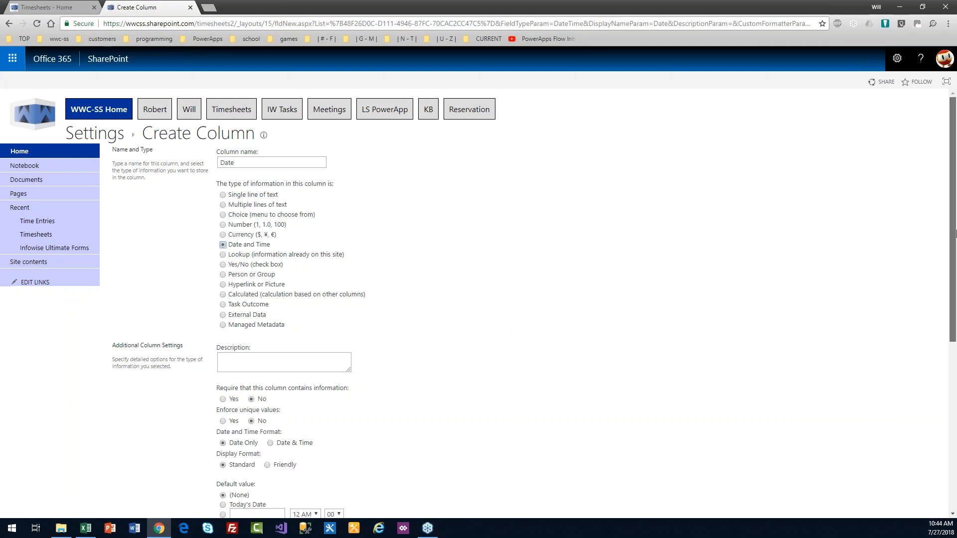
scroll(385, 353, down, 3)
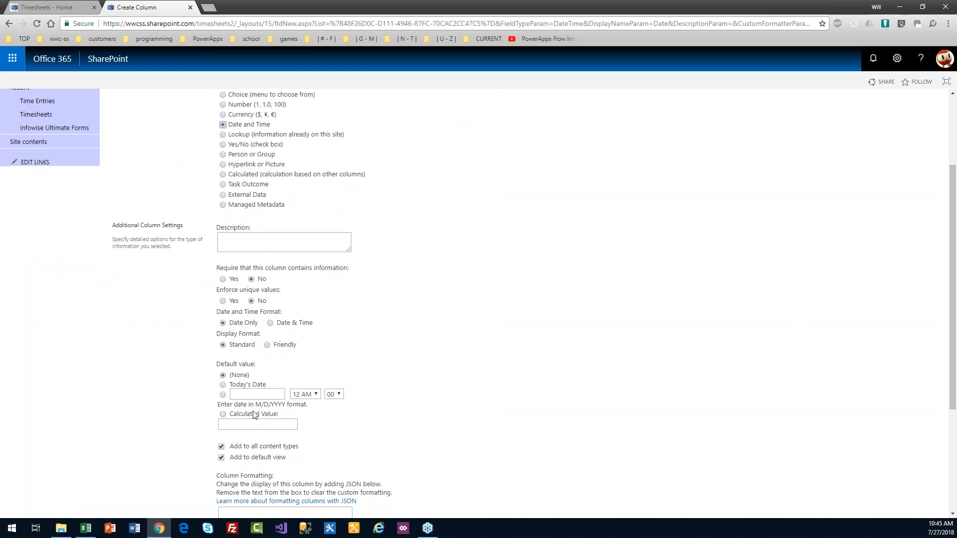
click(237, 385)
click(223, 280)
drag(953, 346, 951, 458)
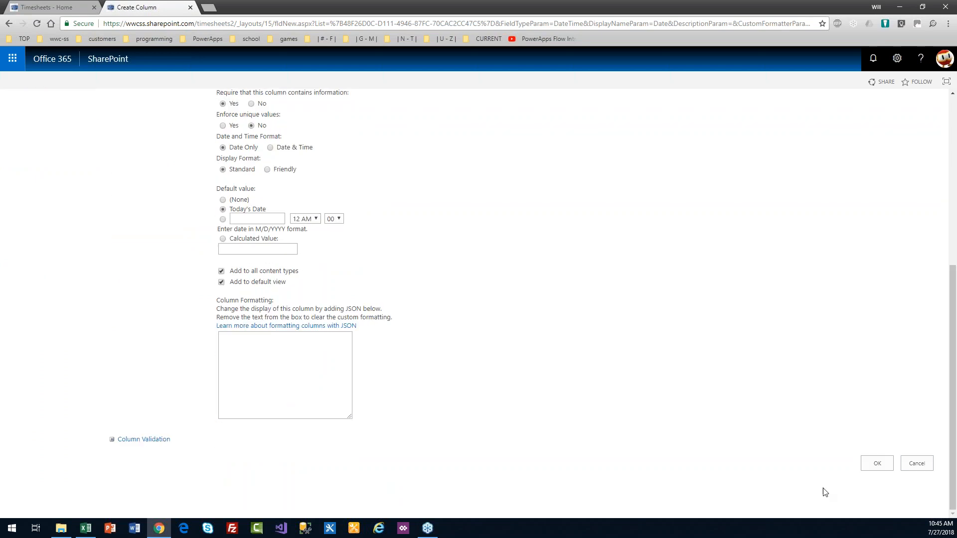
click(877, 464)
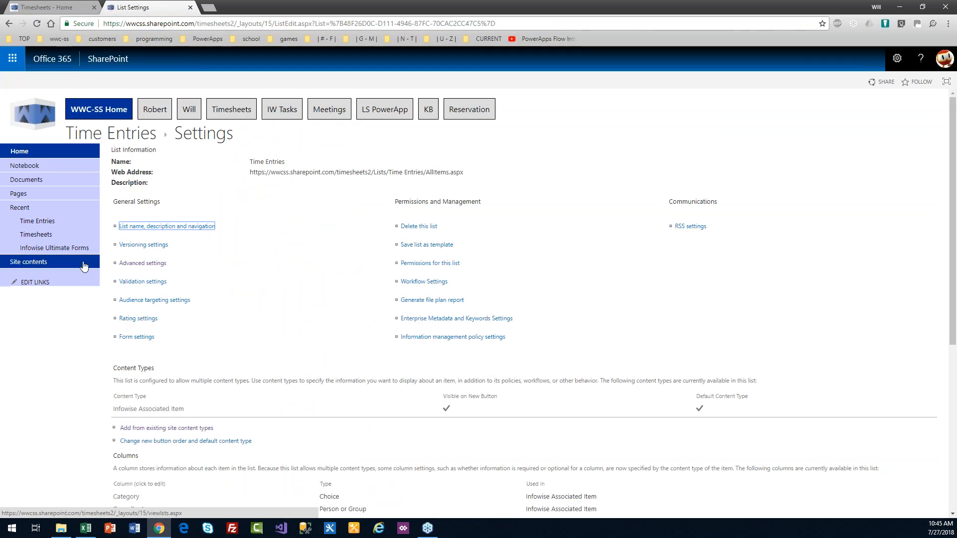
click(118, 134)
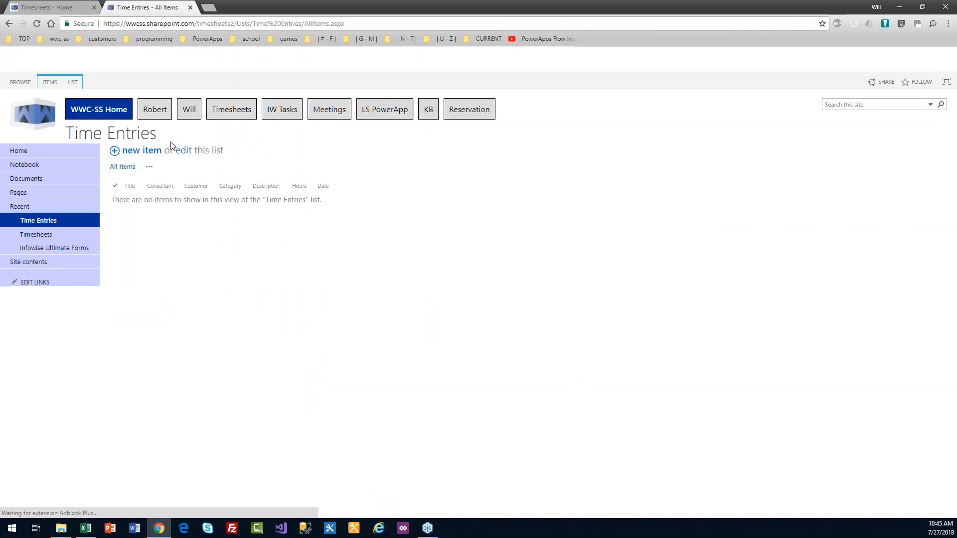
click(72, 82)
Step: Open Ultimate Forms for Time Entries, attempt the Tabs page twice, then close back to the main page
click(554, 115)
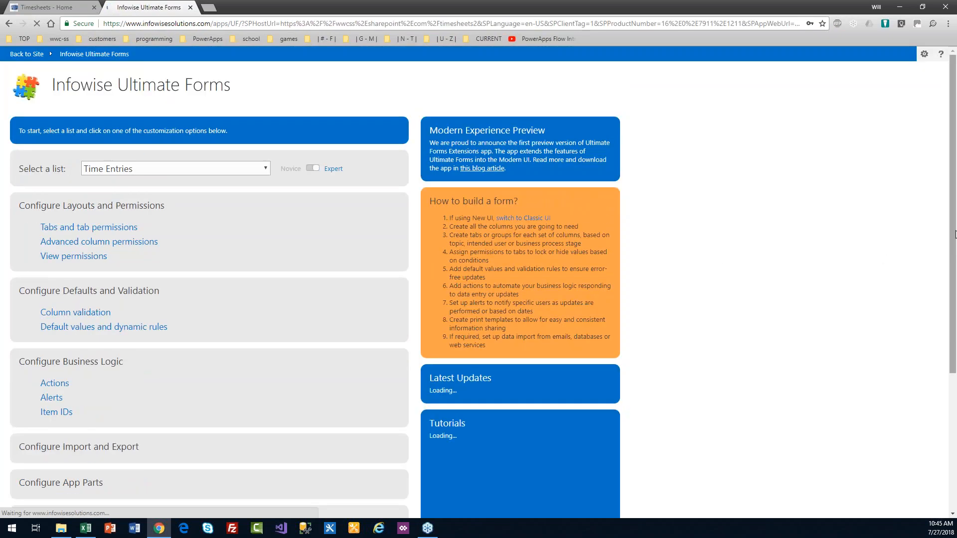
click(114, 228)
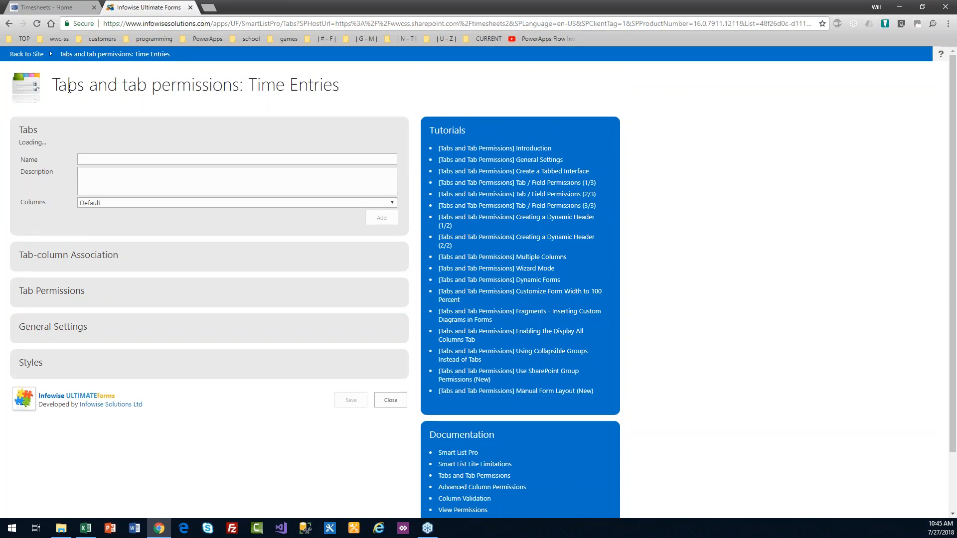
click(37, 24)
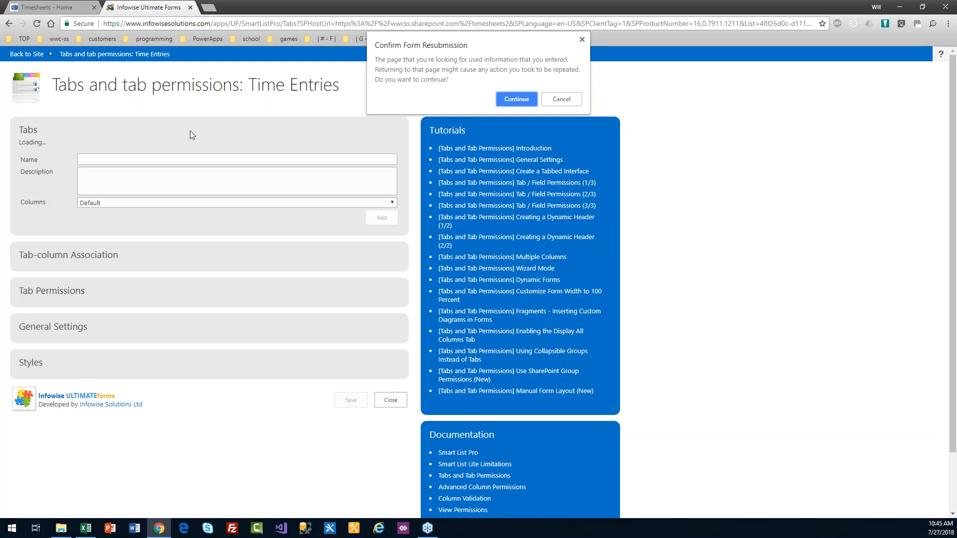
click(515, 98)
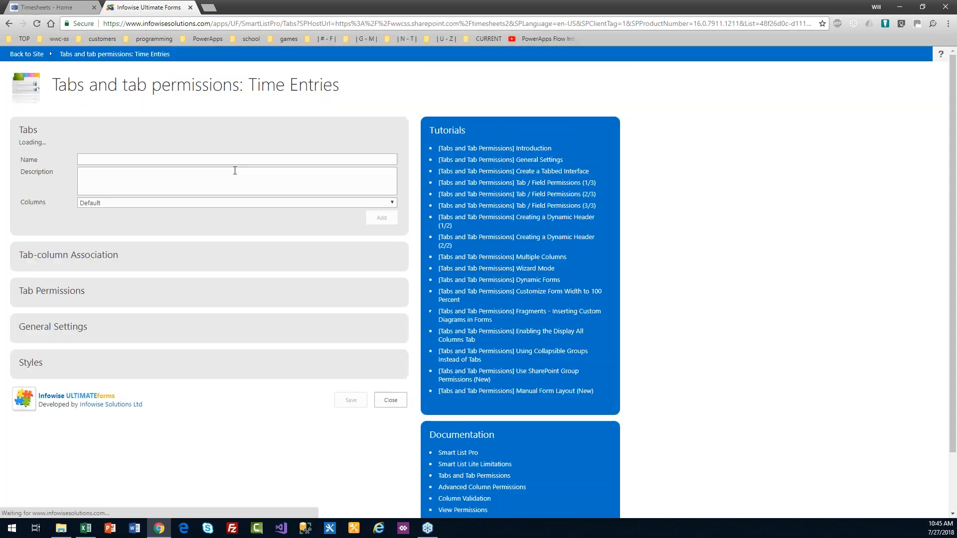
click(397, 397)
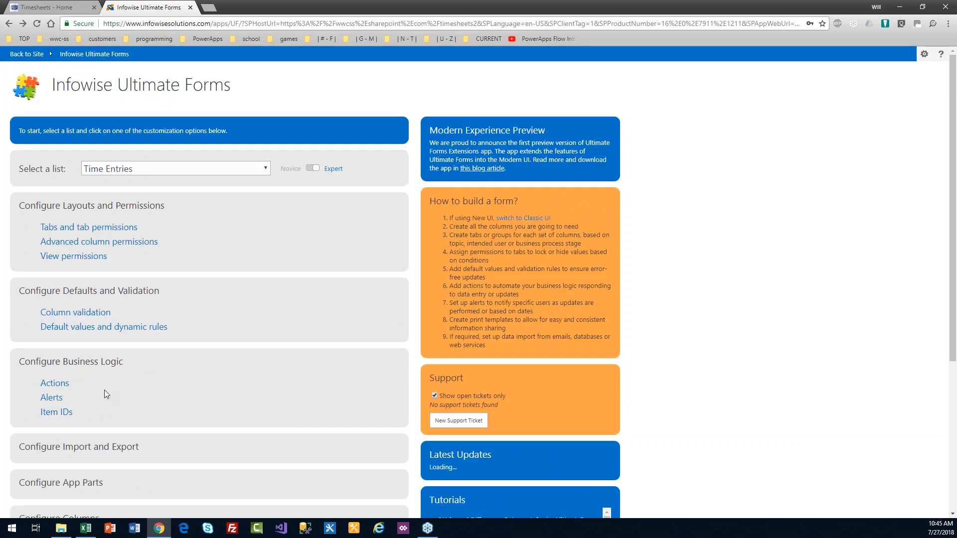
click(94, 228)
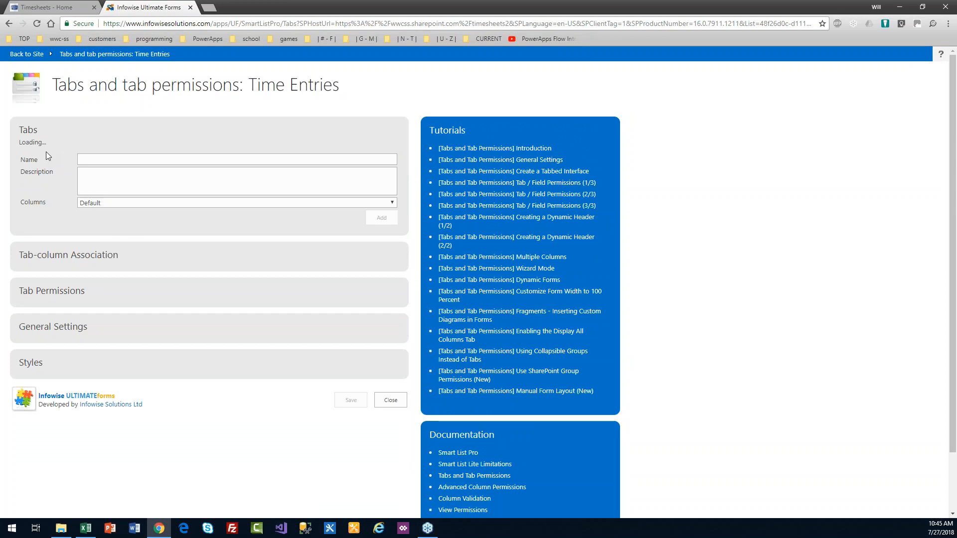
click(391, 402)
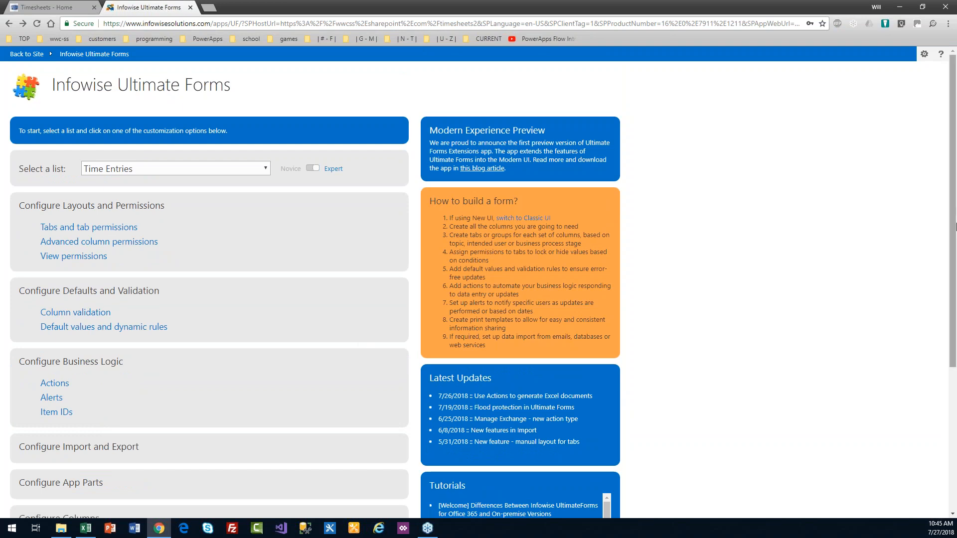
scroll(956, 227, down, 1)
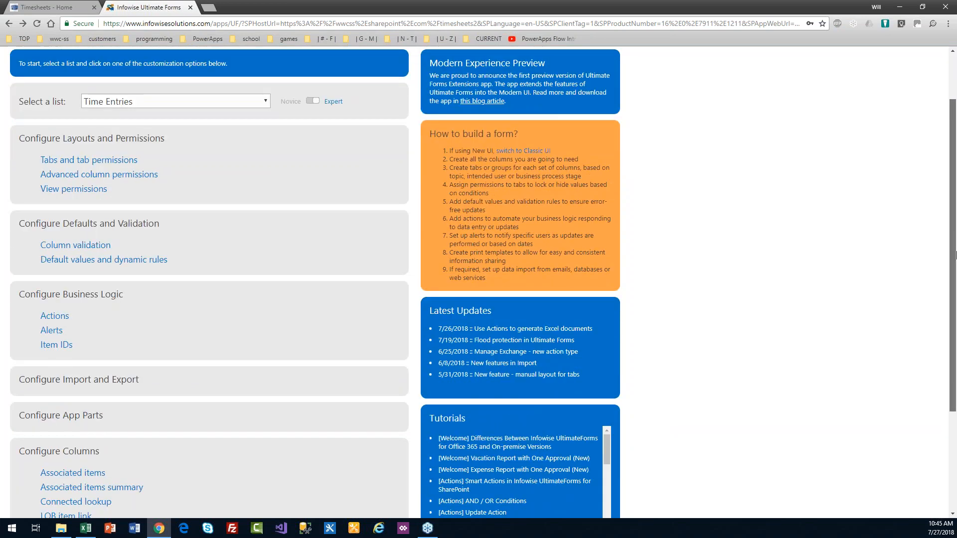
Step: Set a dynamic default rule giving the Consultant column the Current User value
click(159, 260)
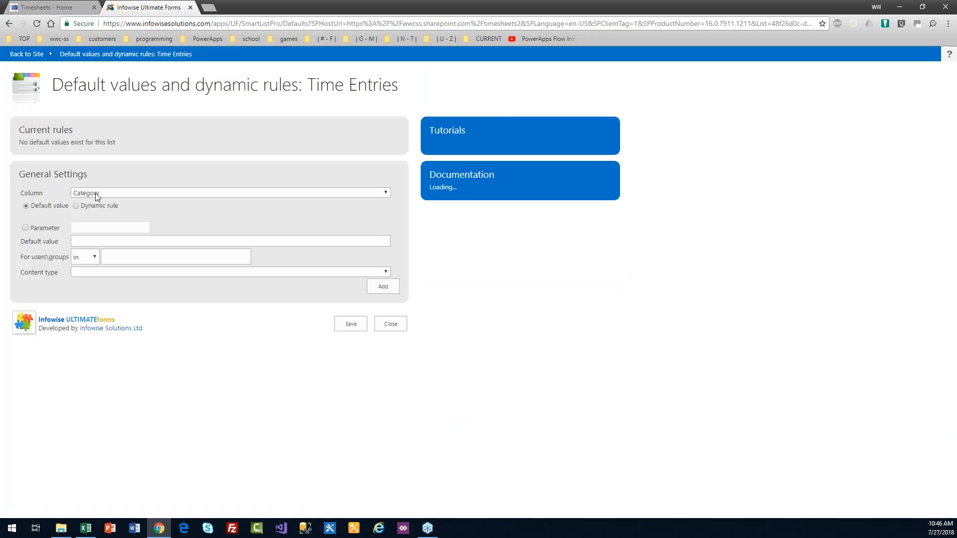
click(112, 192)
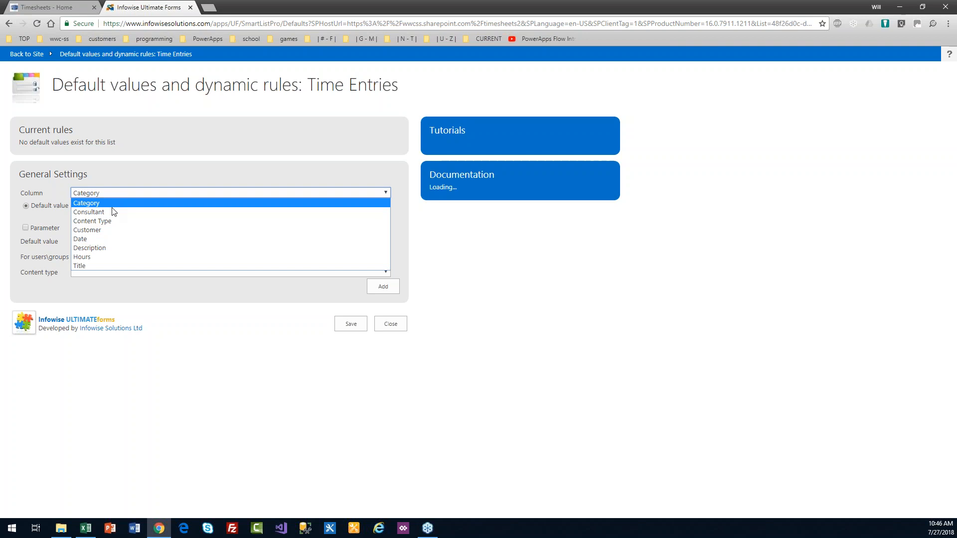
click(111, 213)
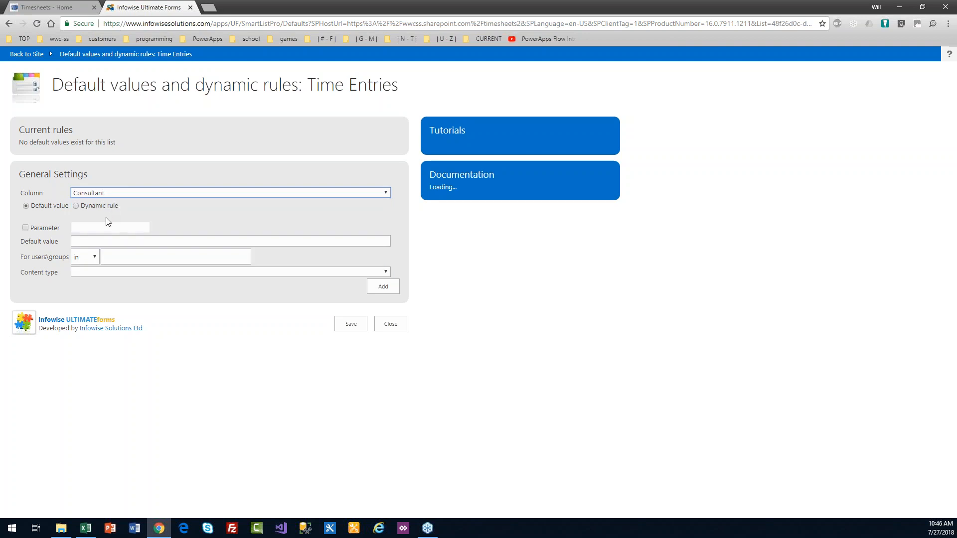
click(76, 206)
click(133, 228)
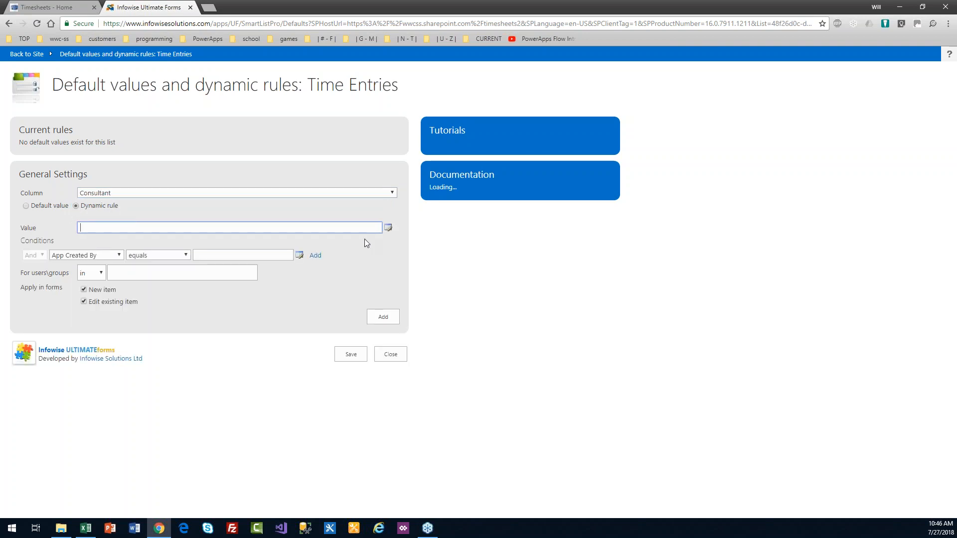
click(387, 229)
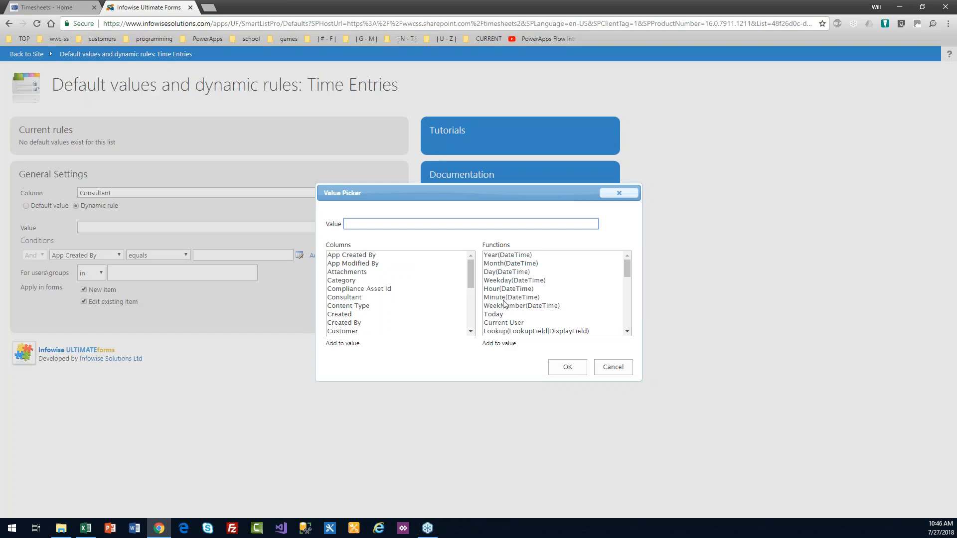
click(522, 322)
double_click(523, 322)
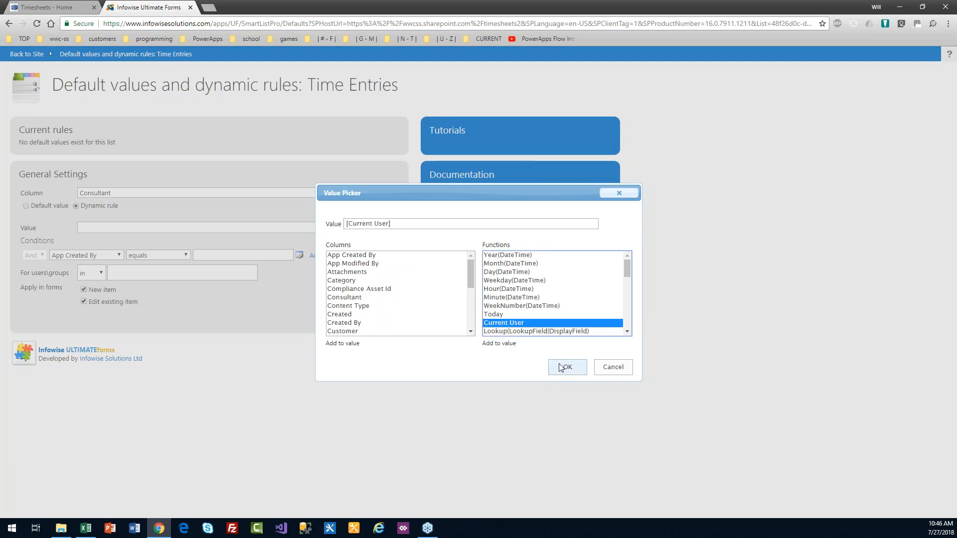
click(567, 366)
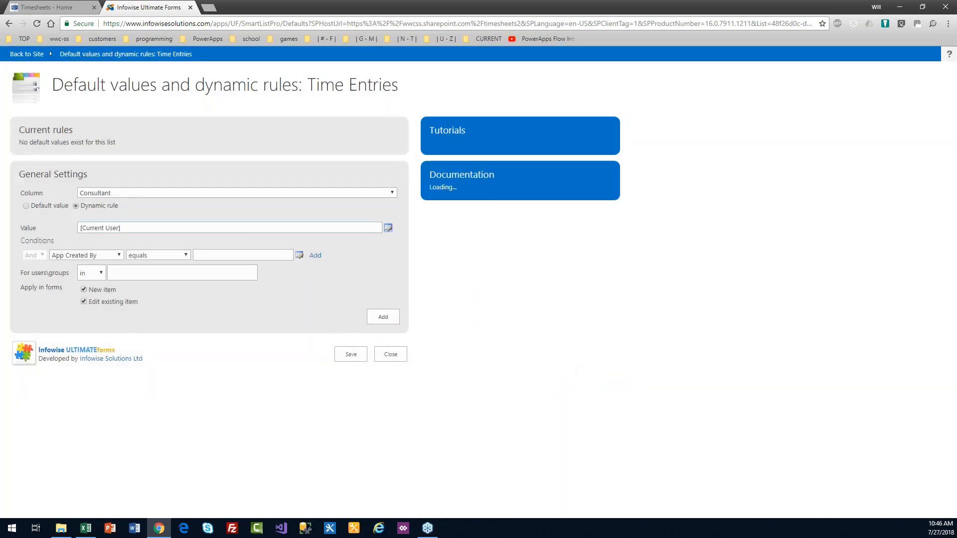
Step: Limit the Consultant rule to new items, add and save it, then return to Timesheets 2
click(84, 301)
click(378, 317)
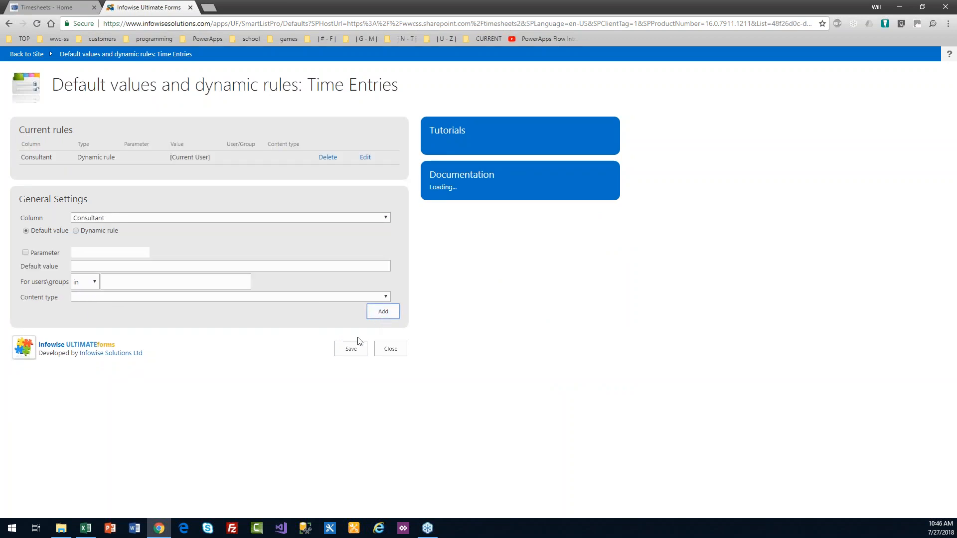
click(360, 352)
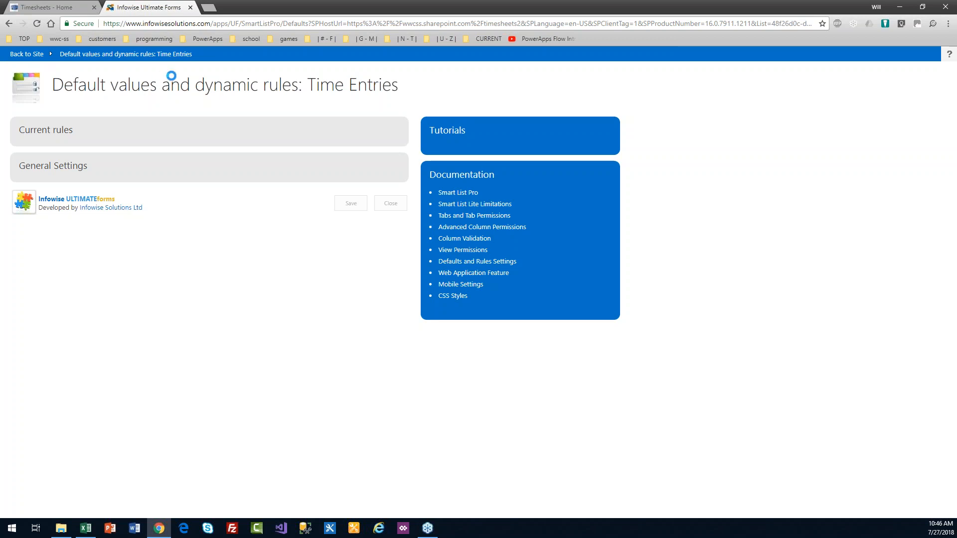
click(232, 132)
click(24, 55)
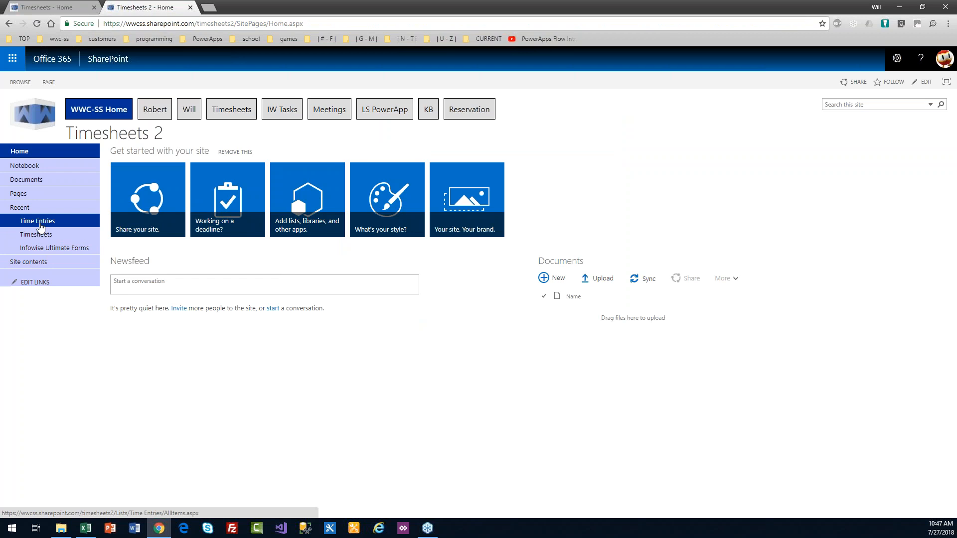
click(37, 221)
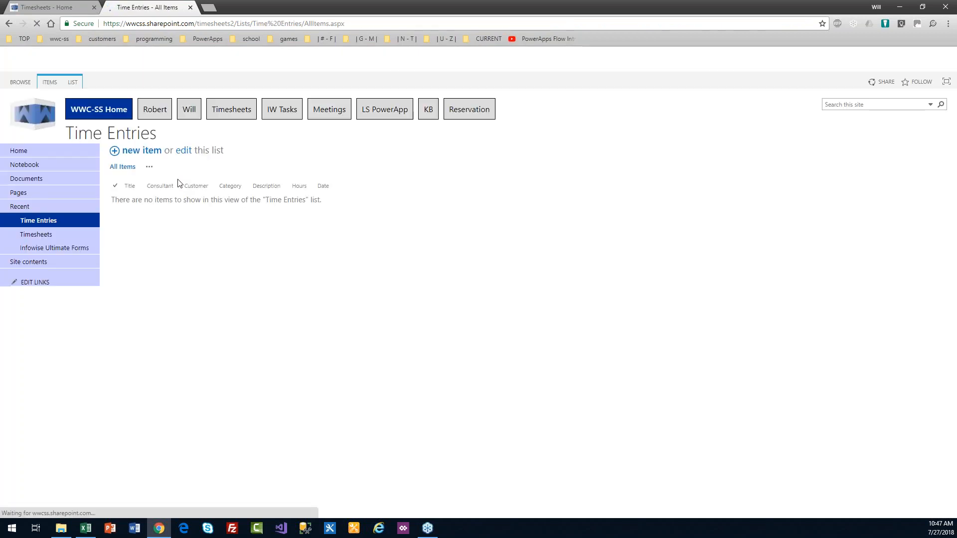
Step: Open the Time Entries tab settings in Ultimate Forms and expand tab-column association
click(76, 84)
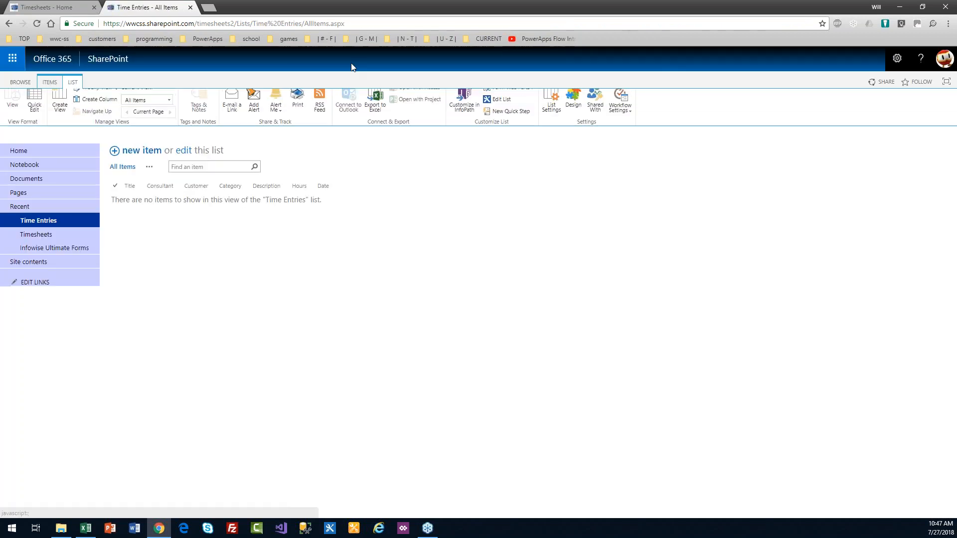
click(572, 107)
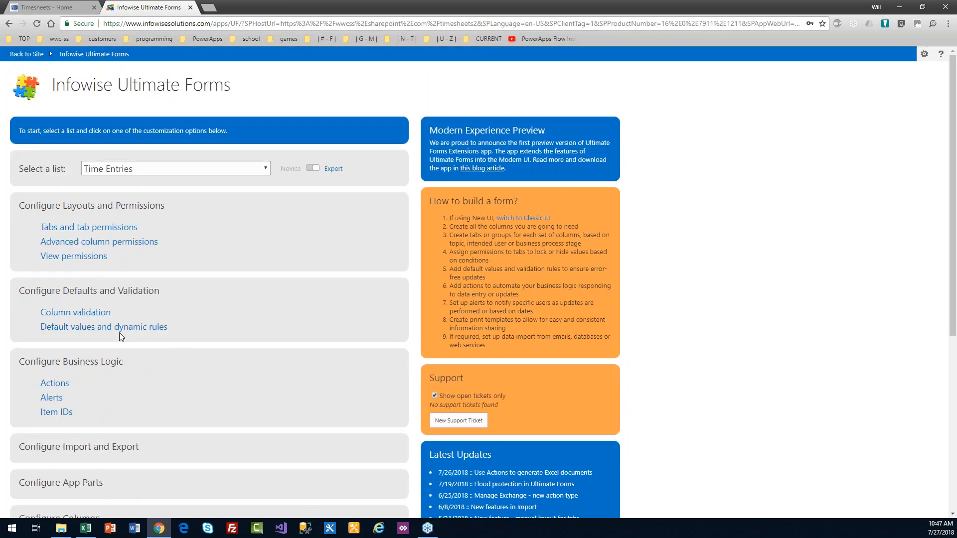
click(103, 327)
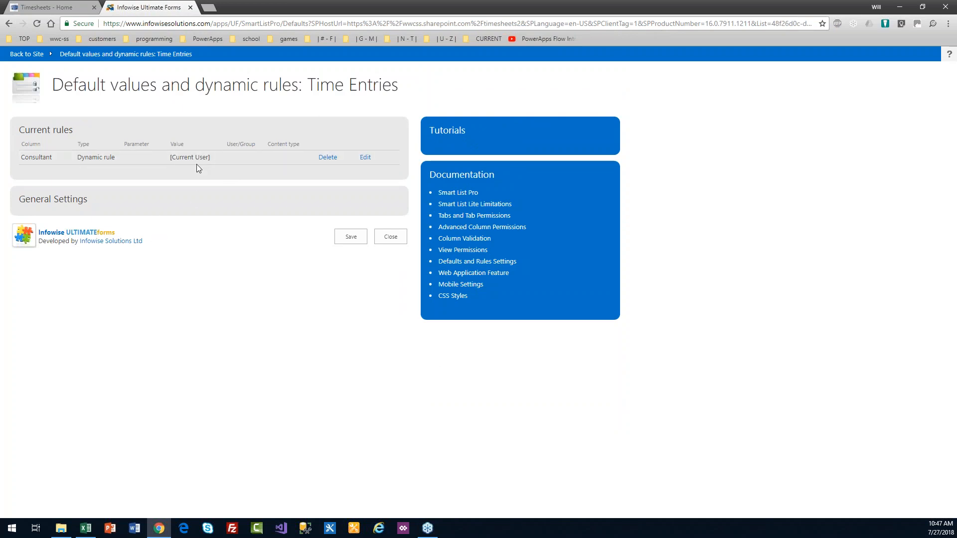
click(402, 239)
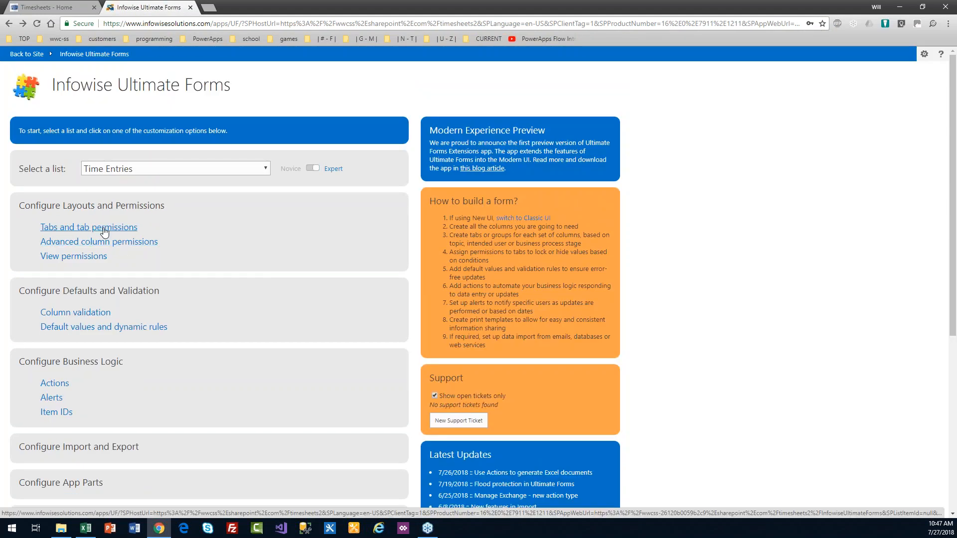
click(104, 230)
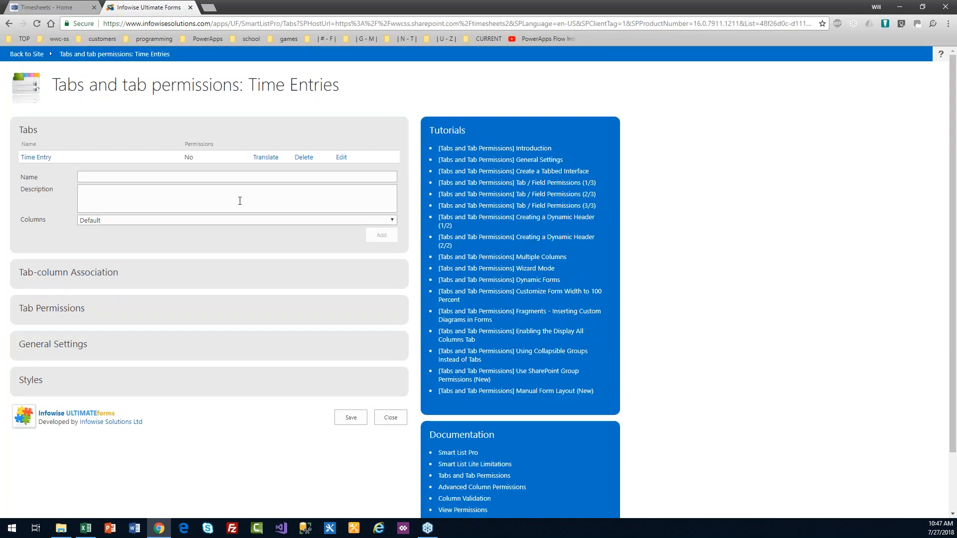
click(87, 278)
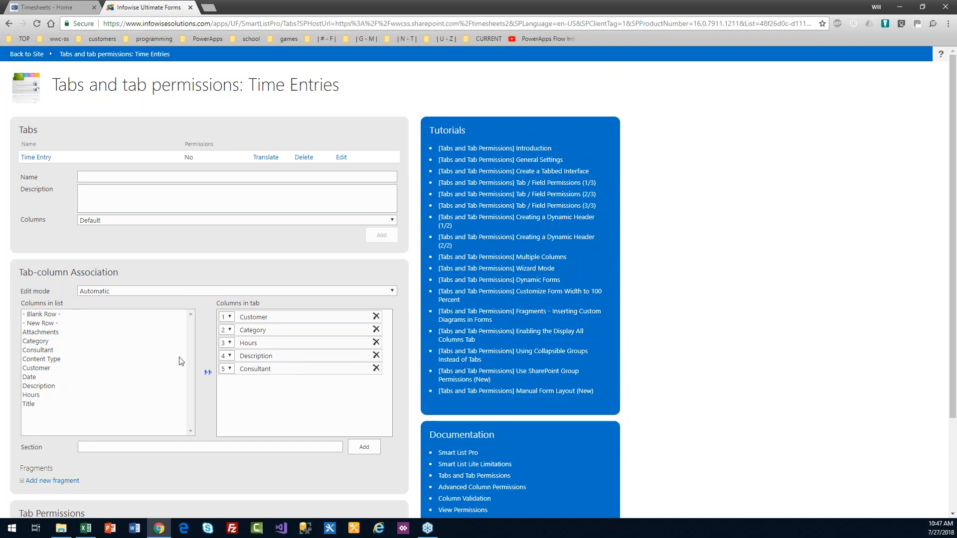
Step: Add Date to the Time Entry tab in position 3, save, and return to Timesheets 2
click(52, 377)
click(203, 373)
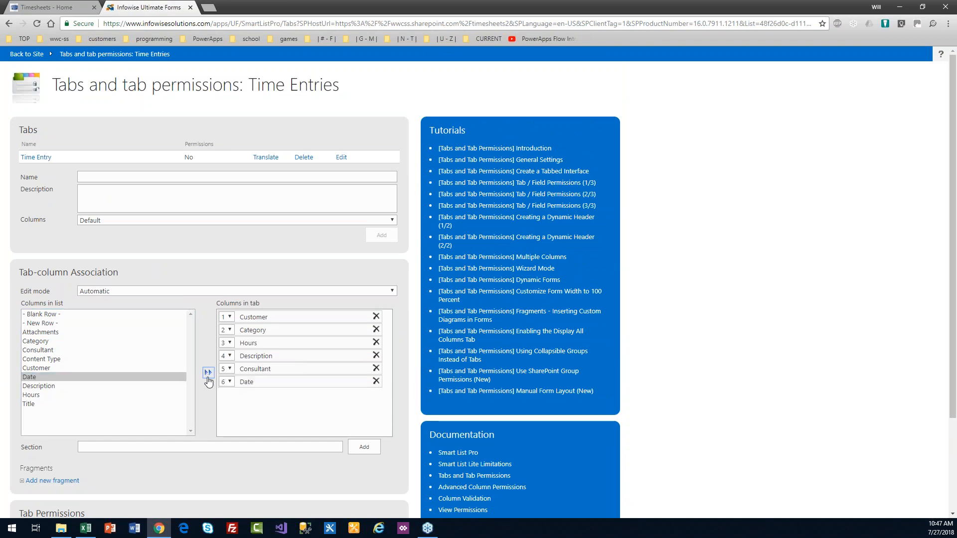
click(230, 382)
click(232, 411)
scroll(954, 262, down, 3)
click(351, 499)
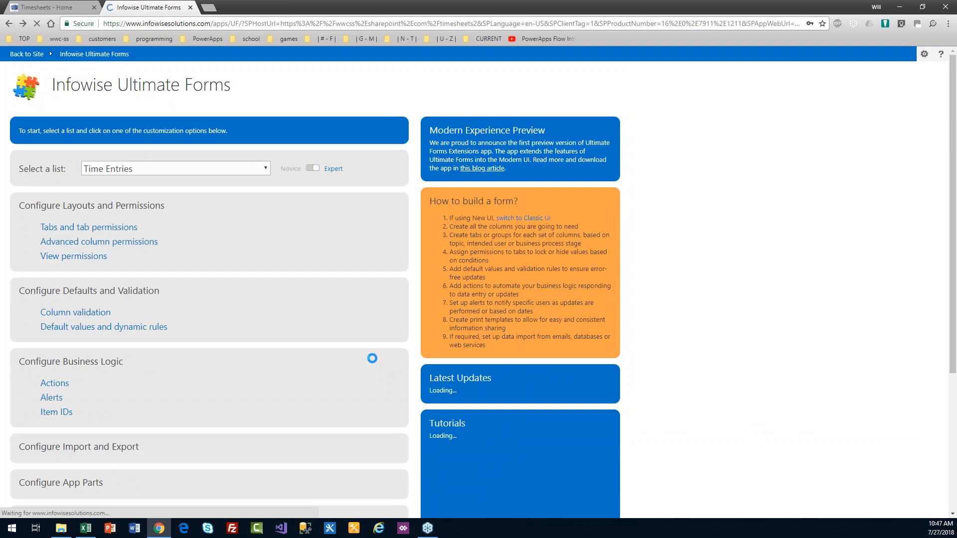
click(28, 55)
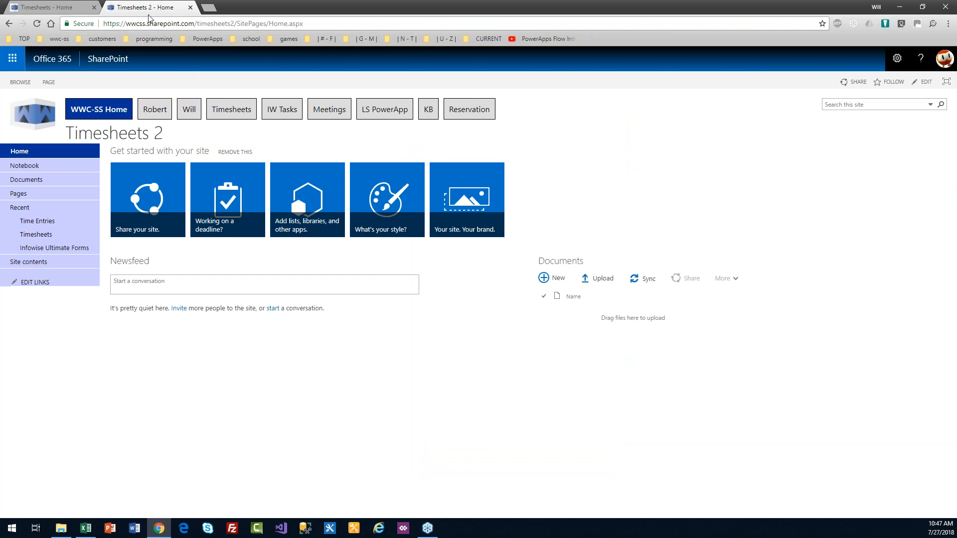
Step: Duplicate the Timesheets 2 home page in a new tab and switch the page into edit mode
click(148, 17)
key(alt+Return)
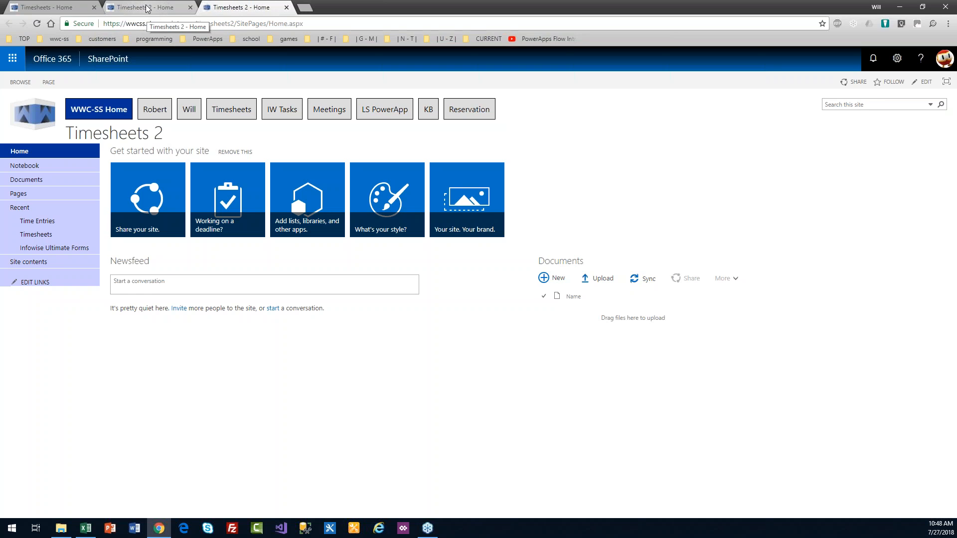
click(148, 9)
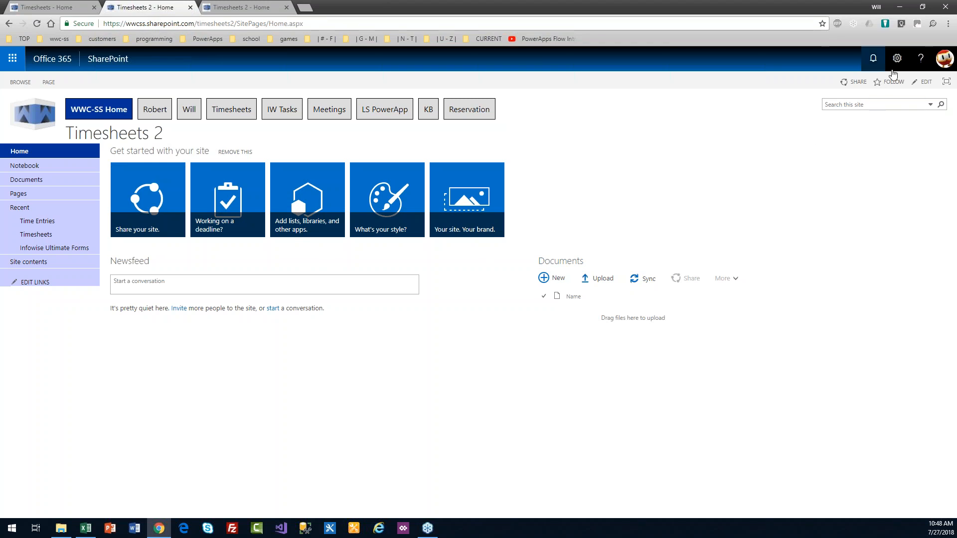
click(896, 59)
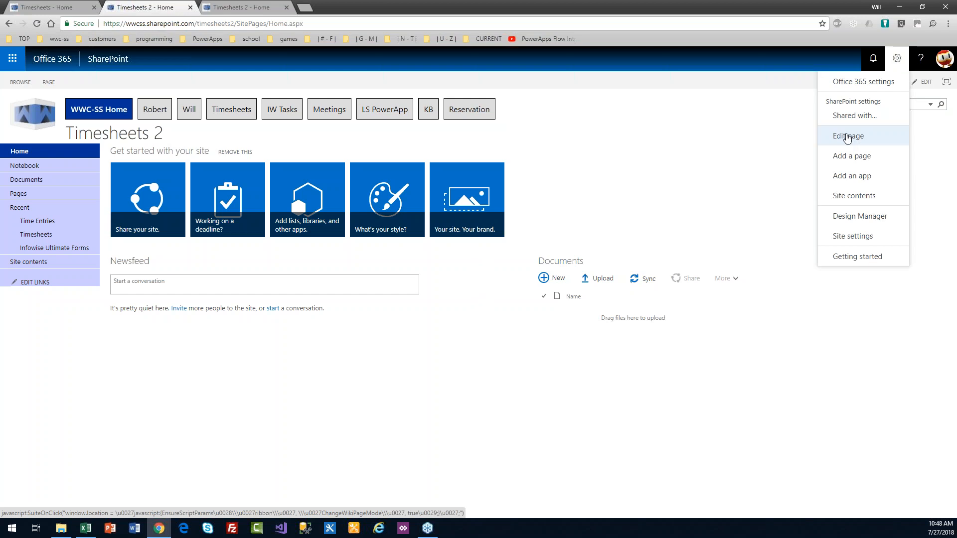
click(848, 142)
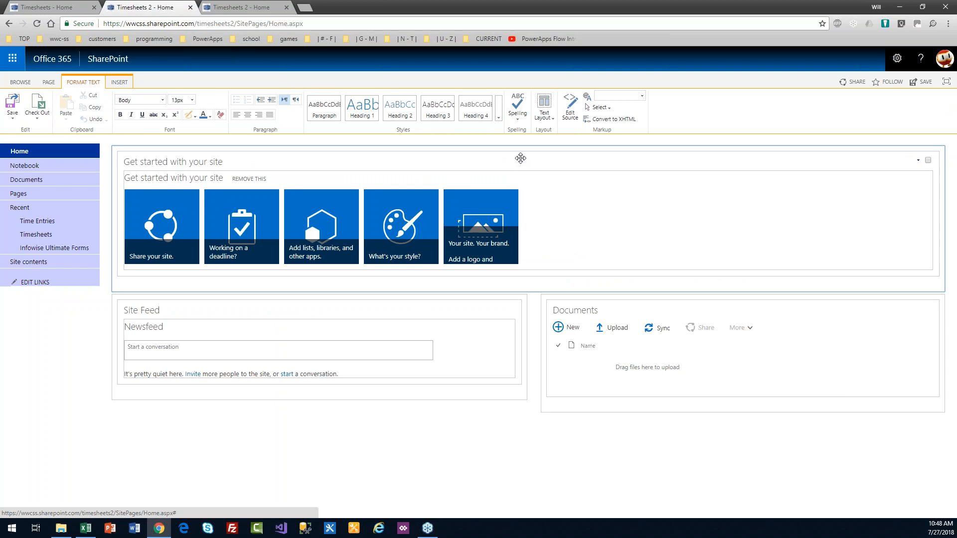
Step: Change the home page to a One column text layout
click(548, 117)
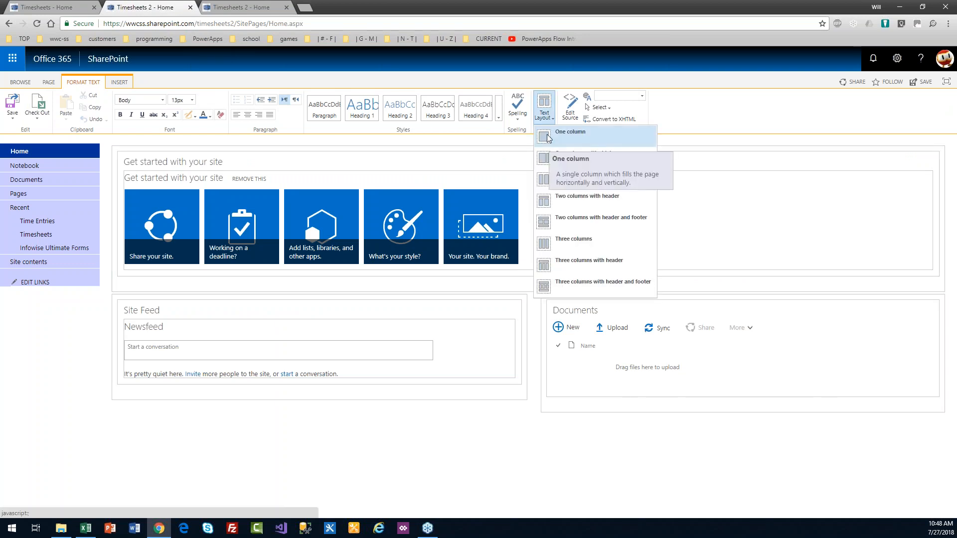
click(548, 138)
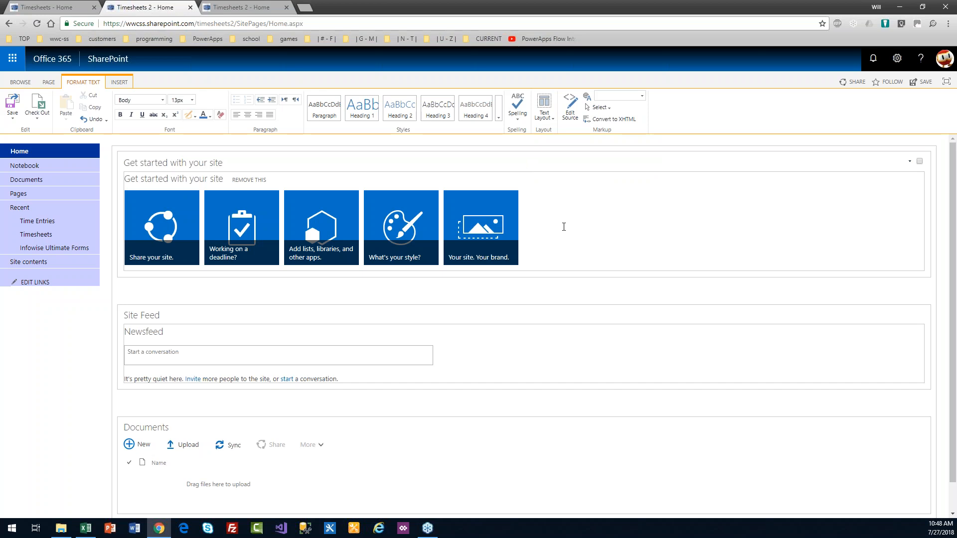
click(497, 294)
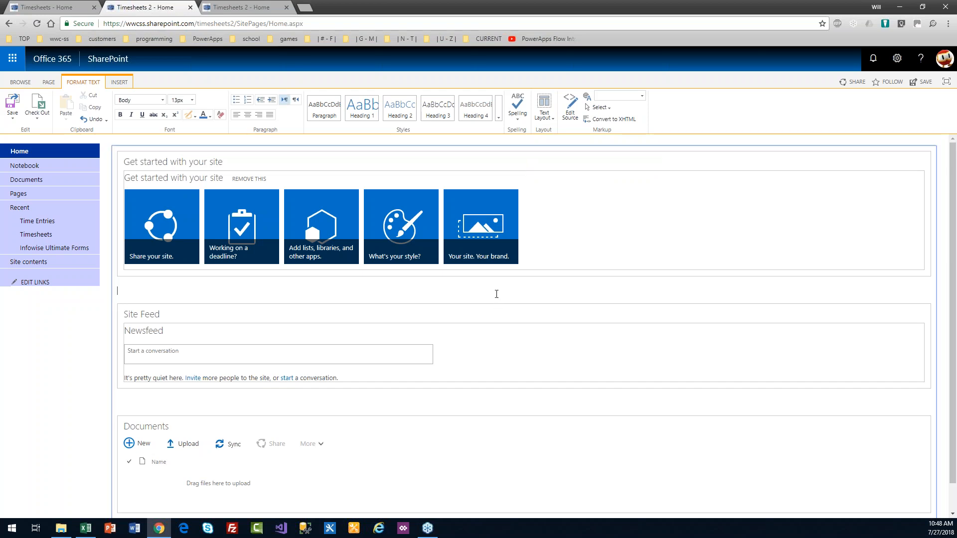
key(ctrl+a)
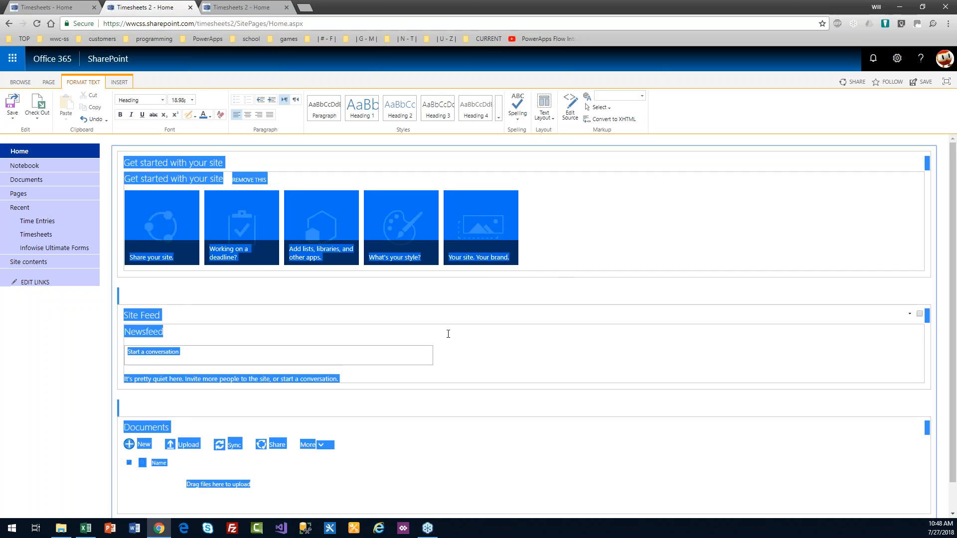
click(459, 289)
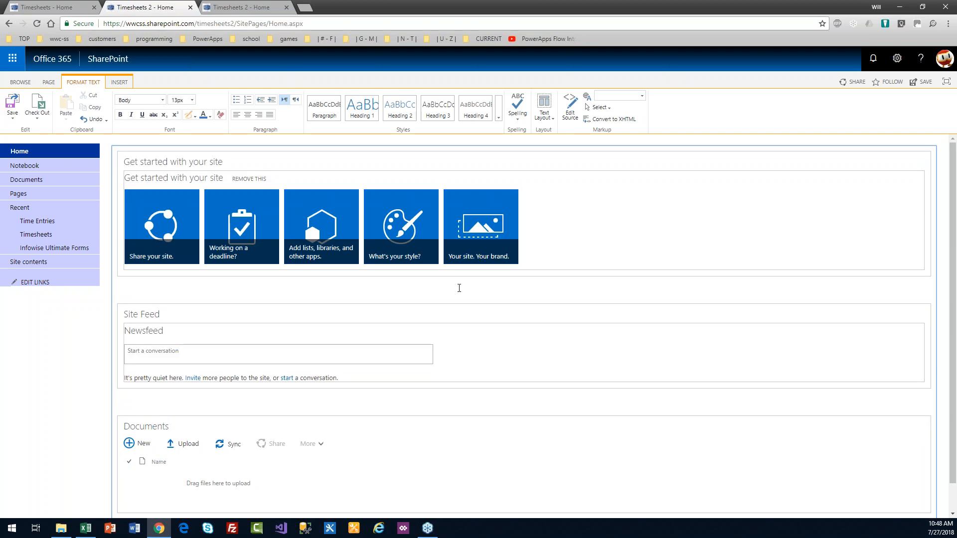
key(ctrl+a)
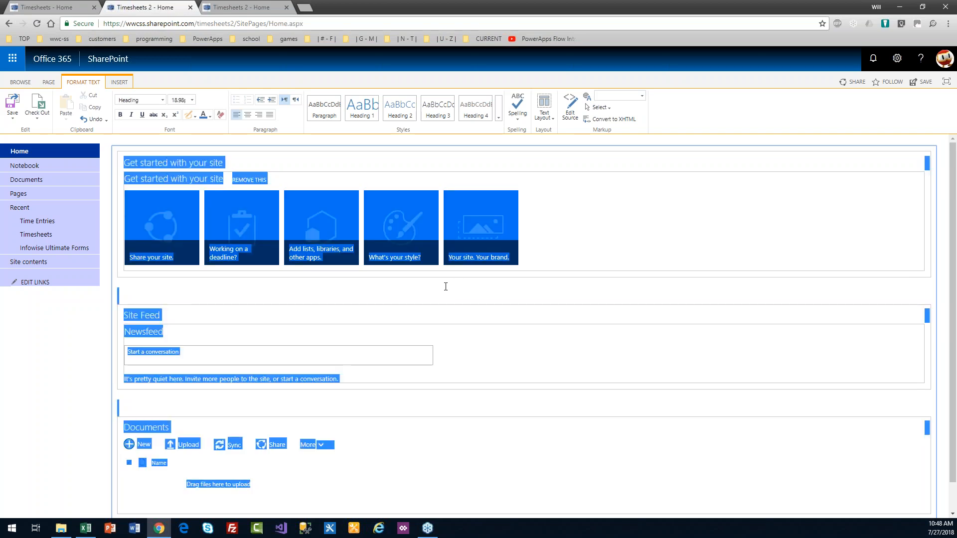
click(428, 292)
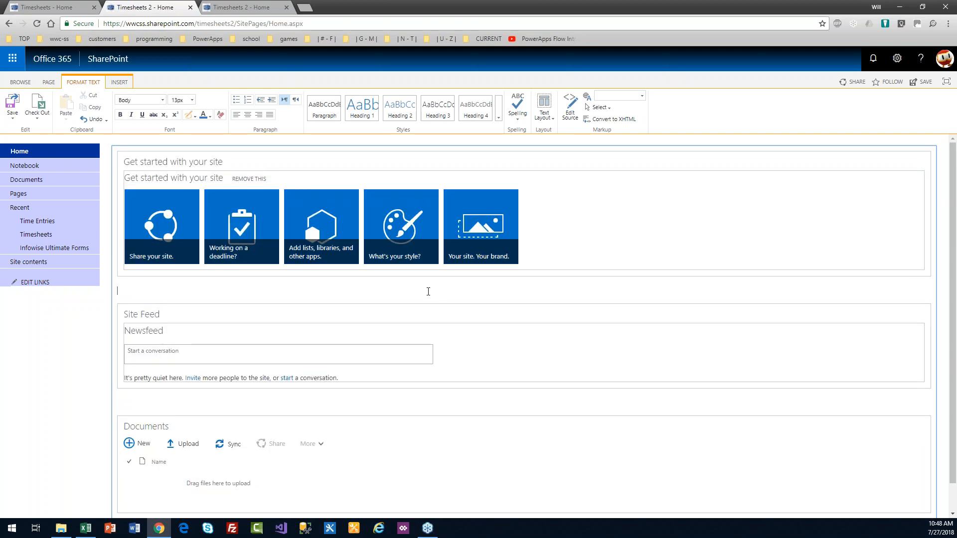
Step: Delete all of the page's HTML source to leave an empty body
click(571, 116)
key(ctrl+a)
key(Delete)
click(885, 479)
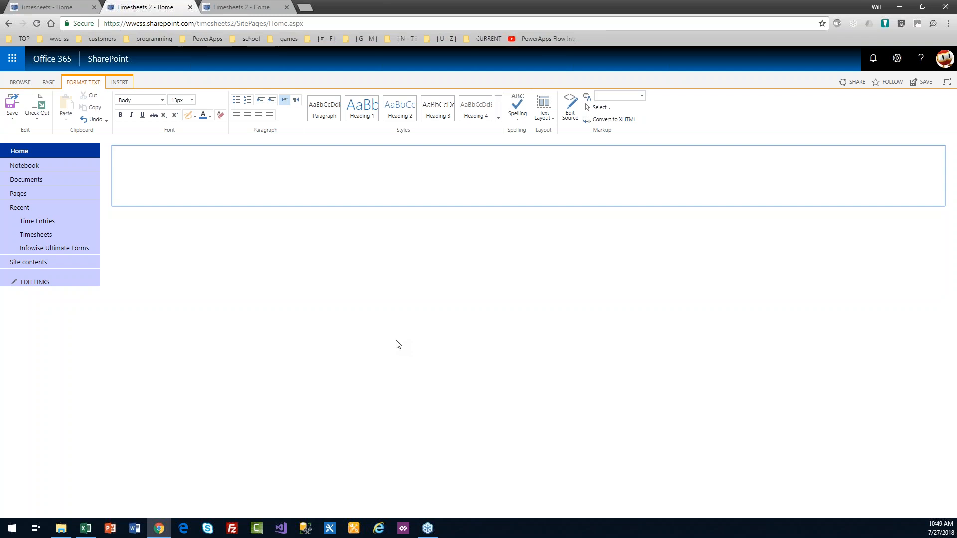
click(122, 83)
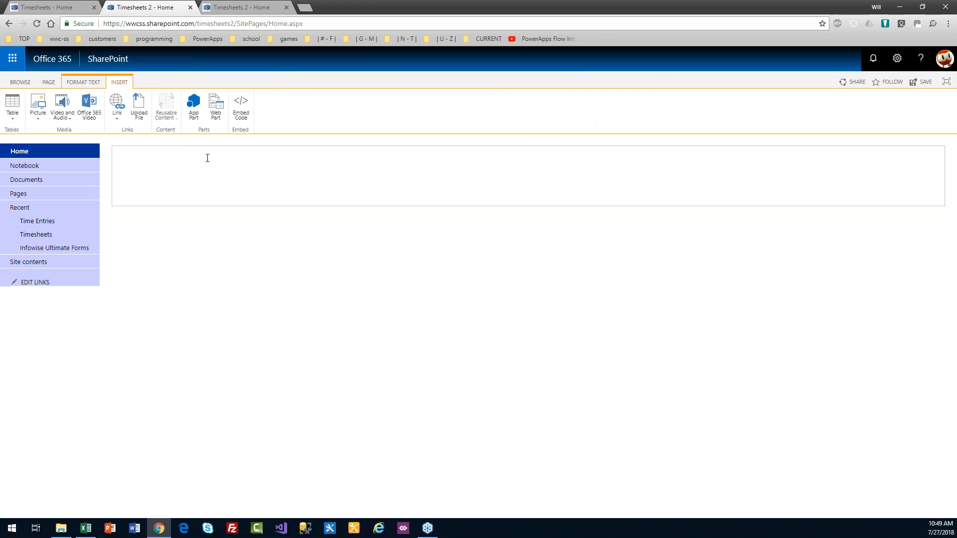
Step: Upload clockcs.jpg from the computer into the Images library and insert it on the page
click(38, 107)
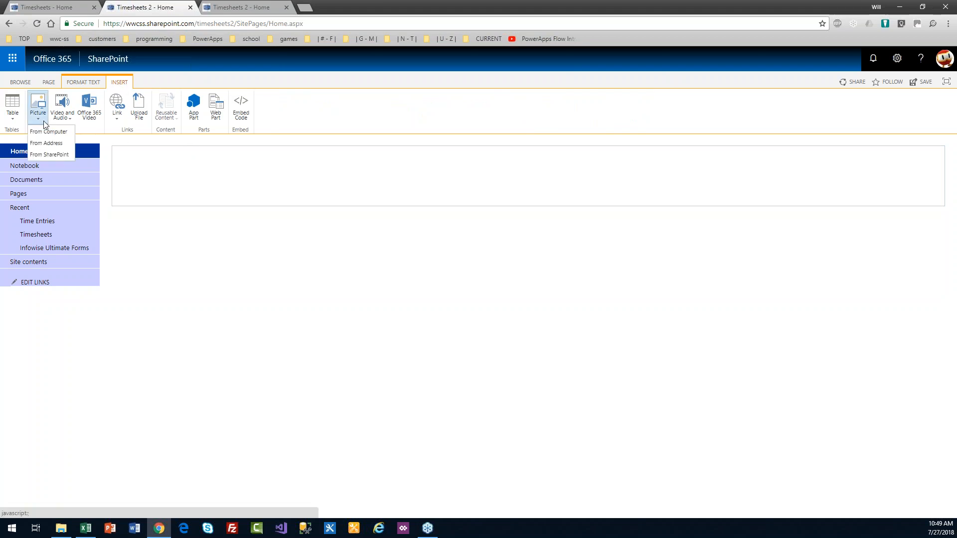
click(43, 128)
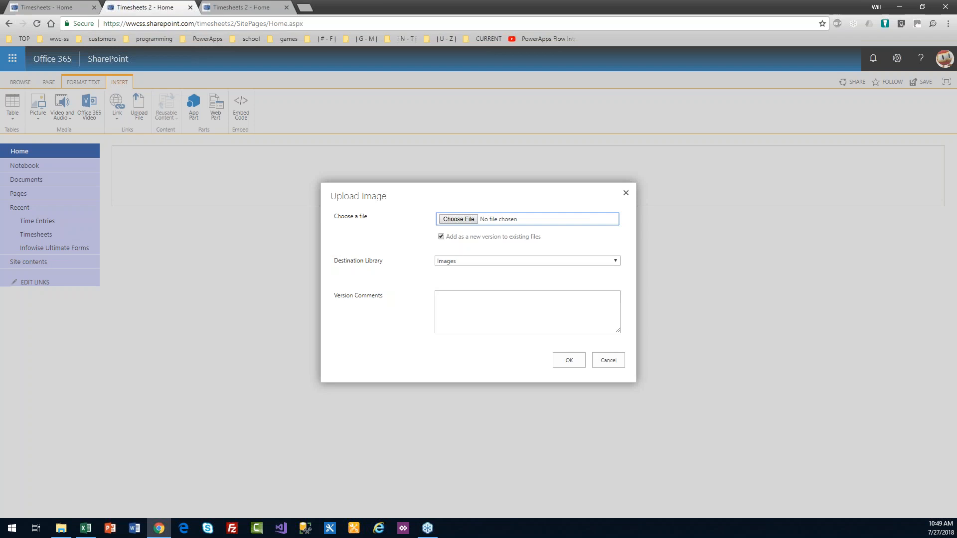
click(467, 219)
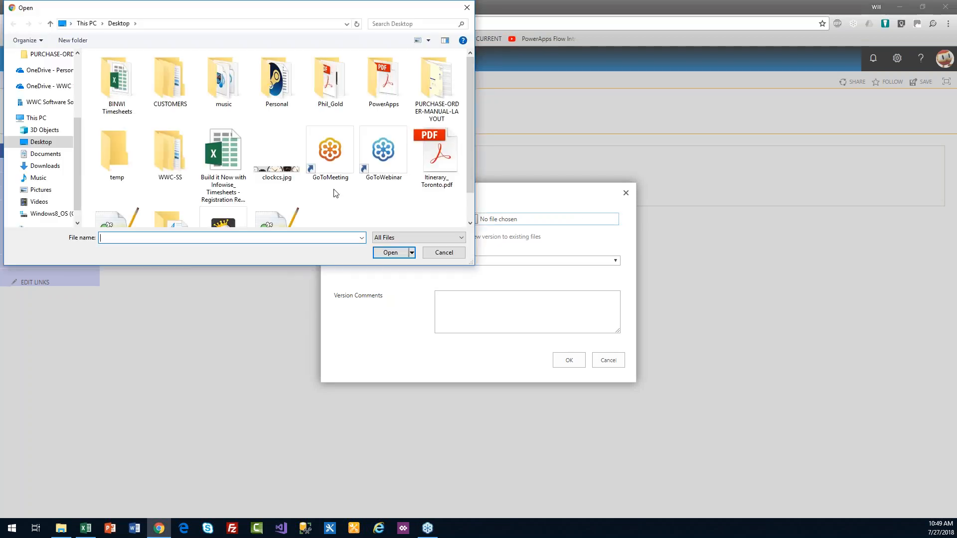
click(289, 172)
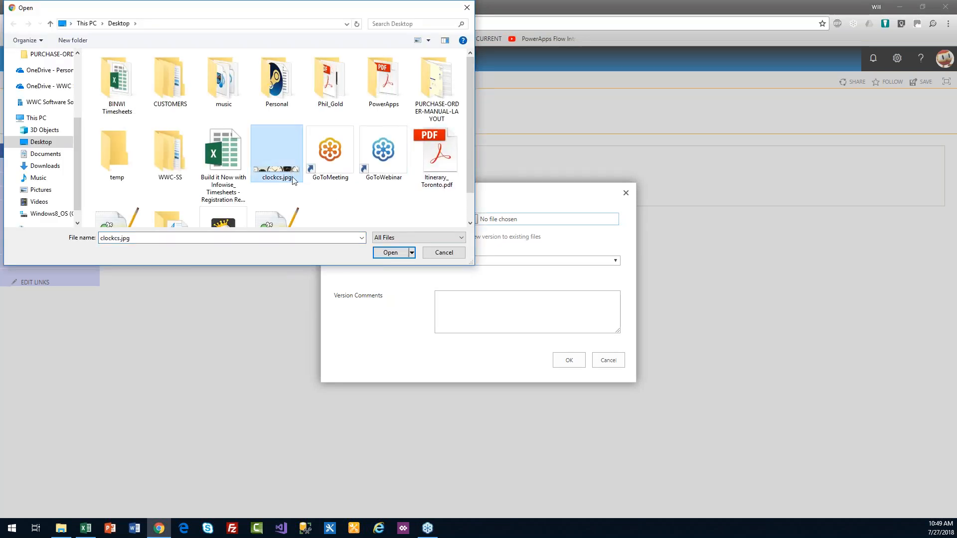
click(380, 251)
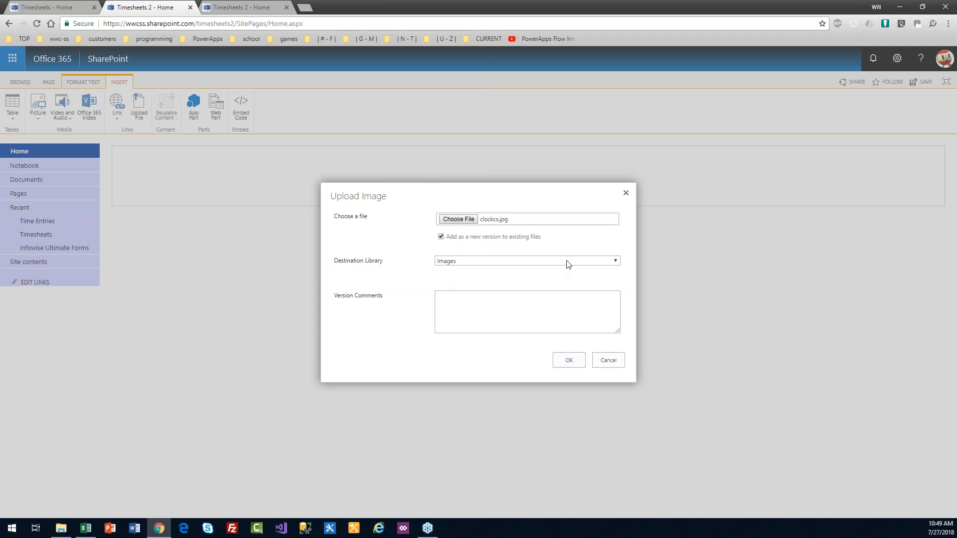
click(570, 360)
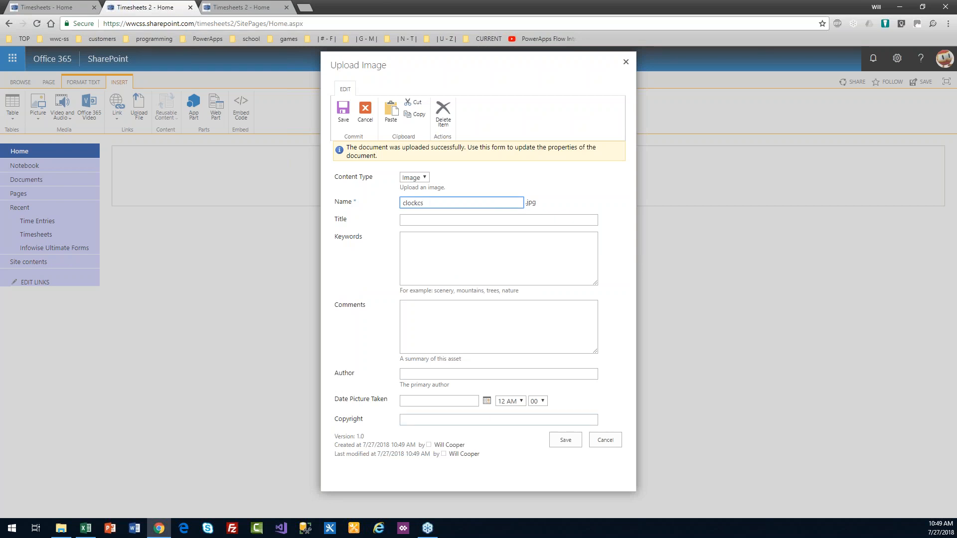
click(561, 440)
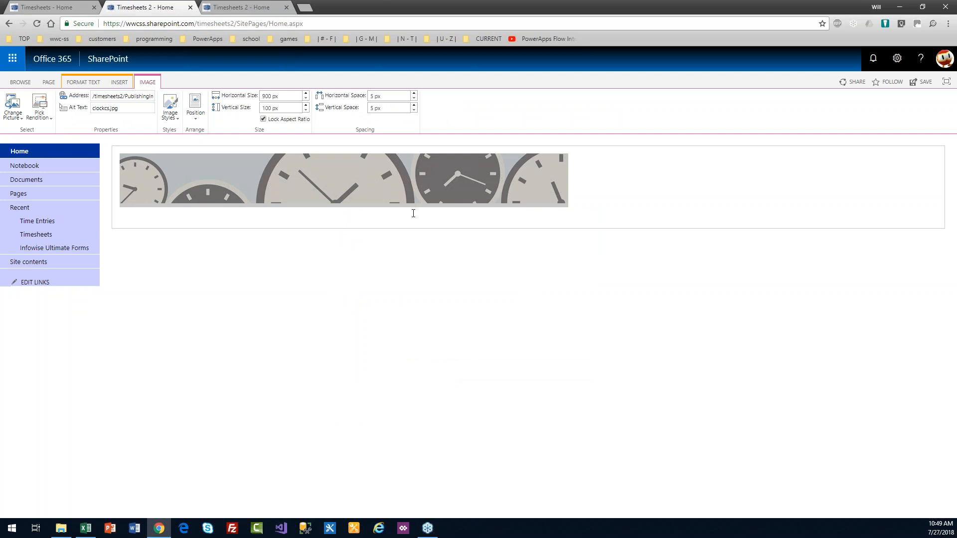
Step: Give the clocks banner a thin line border
click(373, 172)
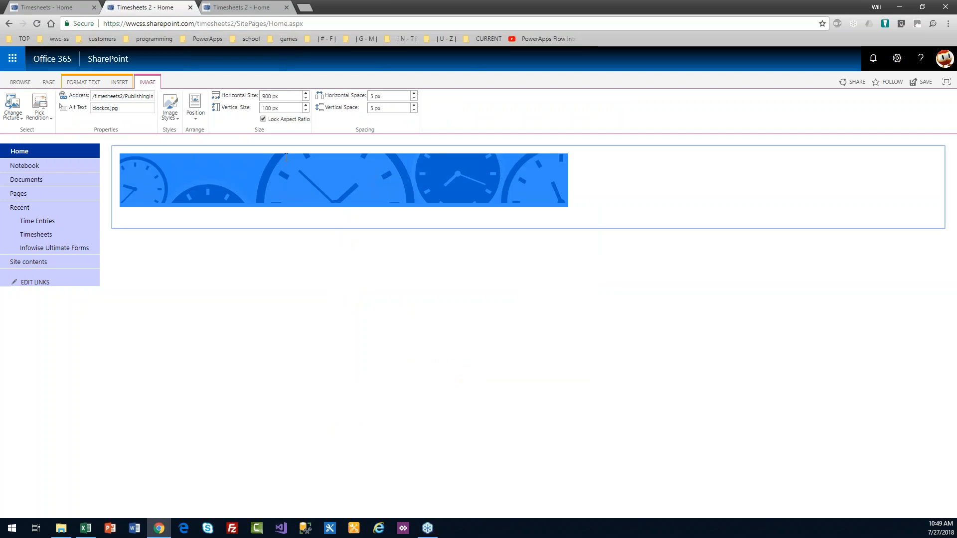
click(169, 108)
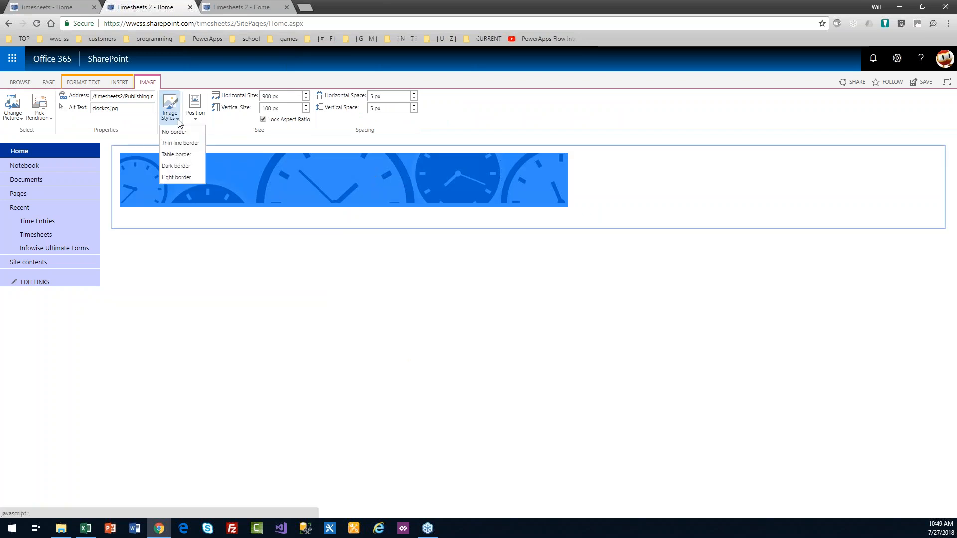
click(182, 144)
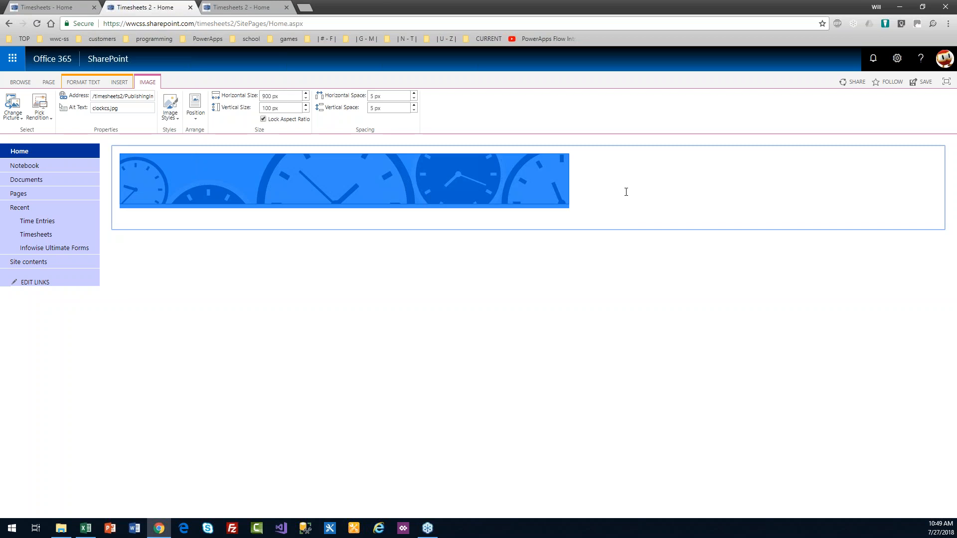
click(603, 182)
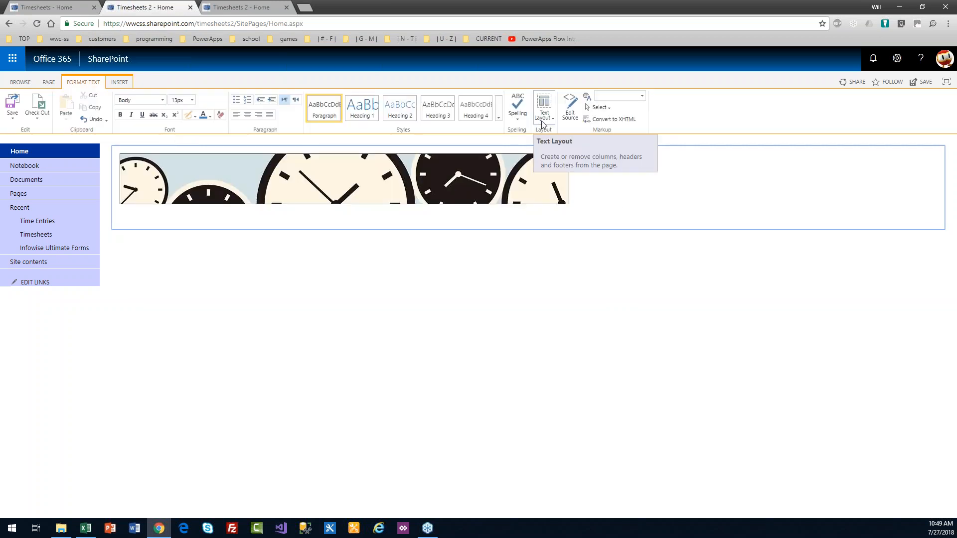
Step: Remove the <p>, <br/> and </p> tags around the banner in the source, then save the page
click(570, 108)
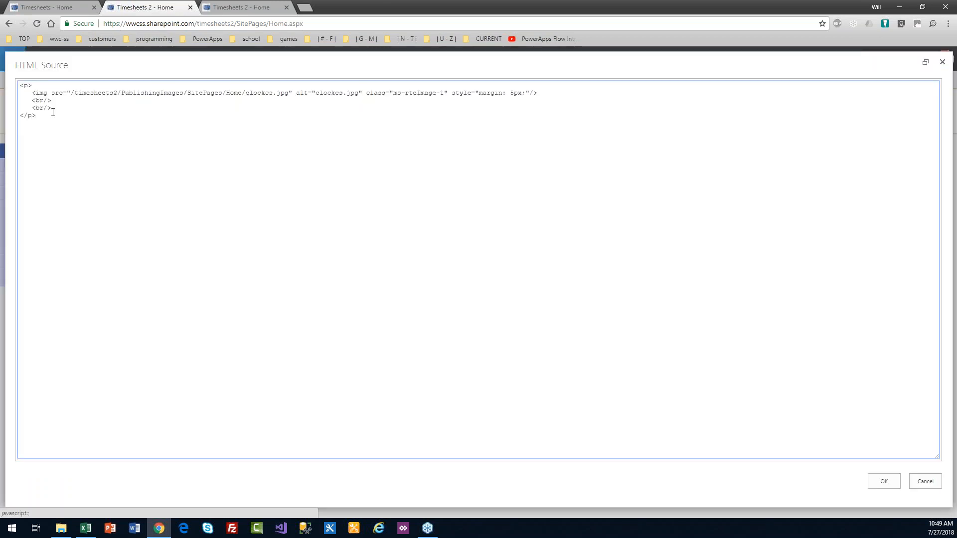
drag(38, 85, 15, 86)
key(Delete)
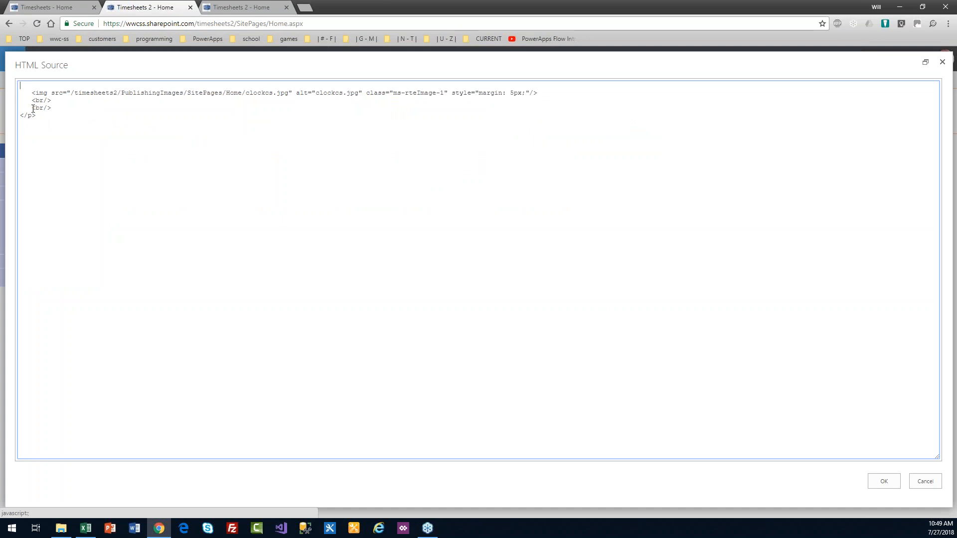
drag(42, 119, 12, 102)
key(Delete)
key(BackSpace)
click(892, 481)
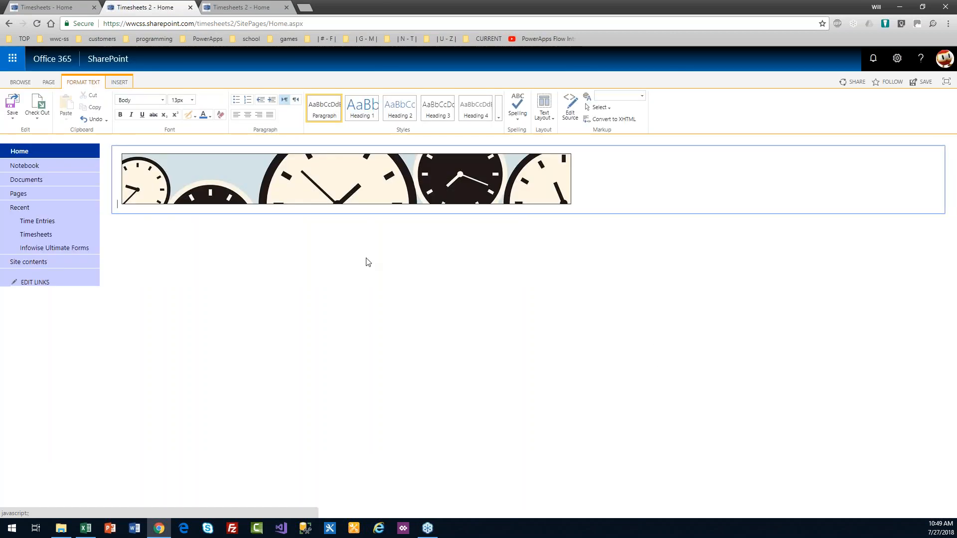
click(12, 106)
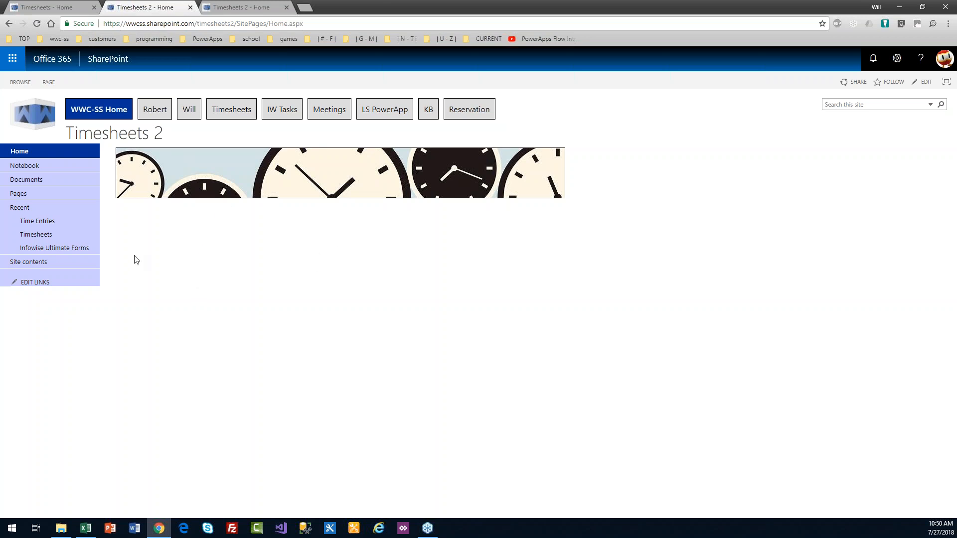
Step: Open the Timesheets list and start a new timesheet item
click(38, 236)
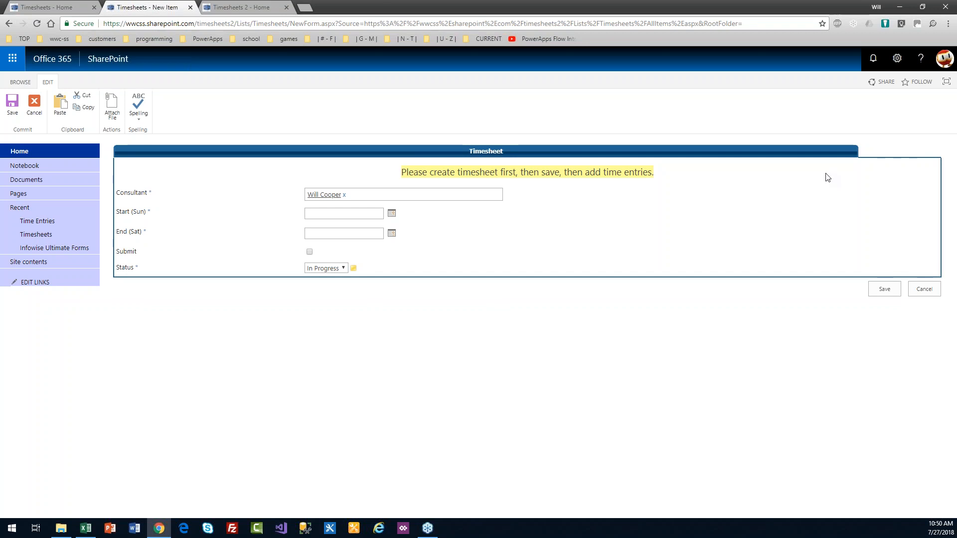
drag(939, 199, 546, 201)
click(442, 263)
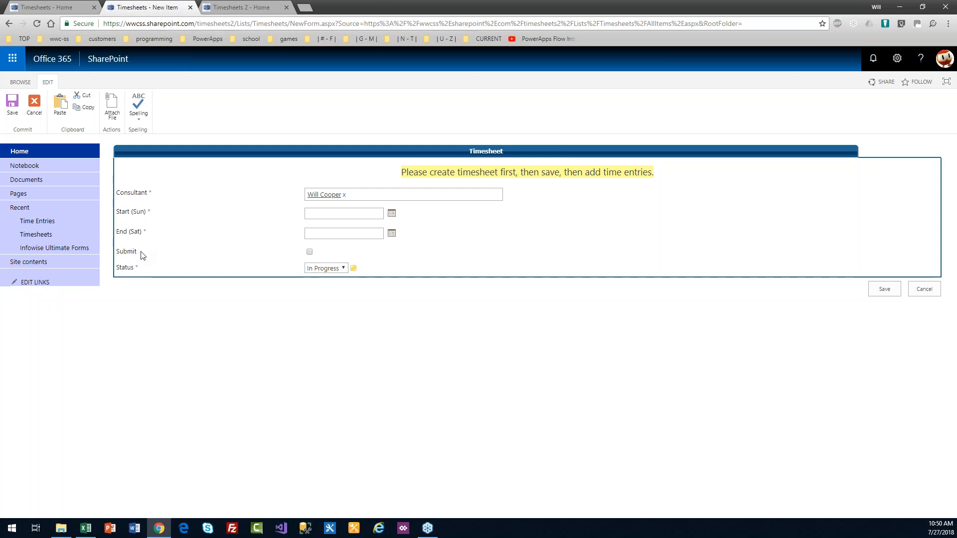
drag(144, 254, 116, 255)
click(244, 254)
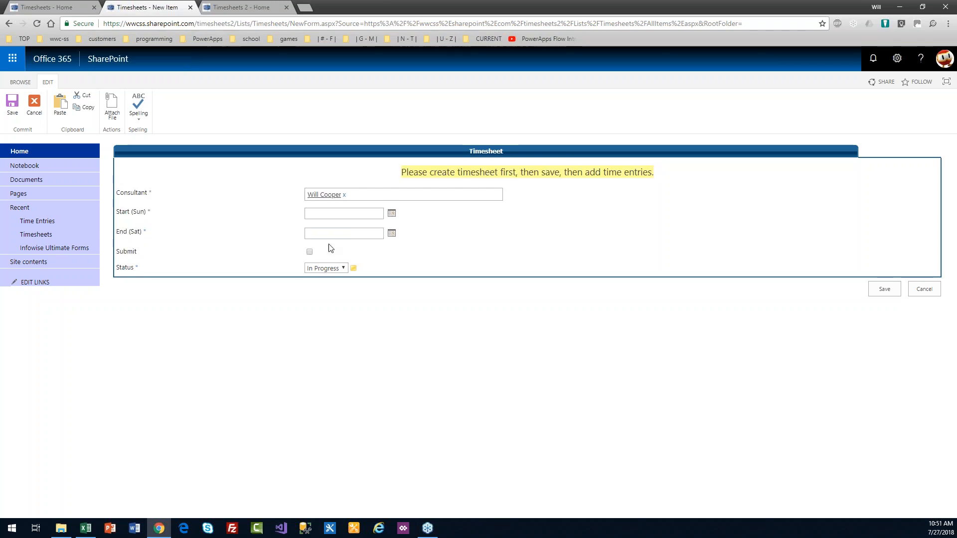
Step: Set start 7/22/2018 and end 7/28/2018, keep status In Progress, and save
click(392, 214)
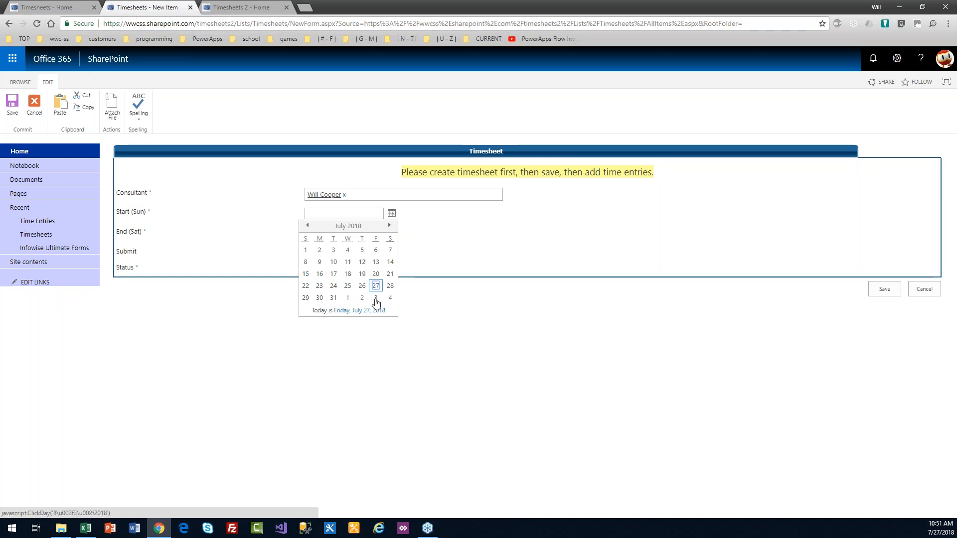
click(305, 286)
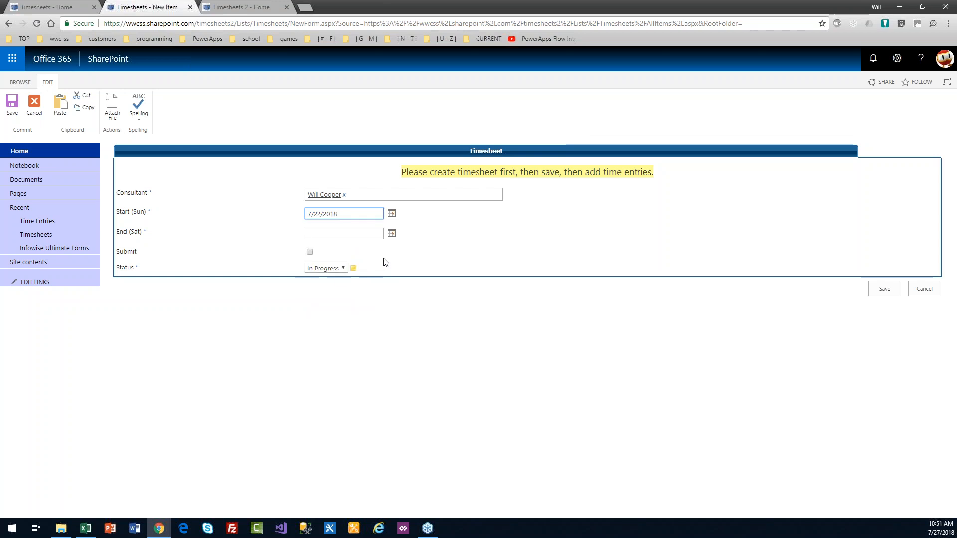
click(392, 237)
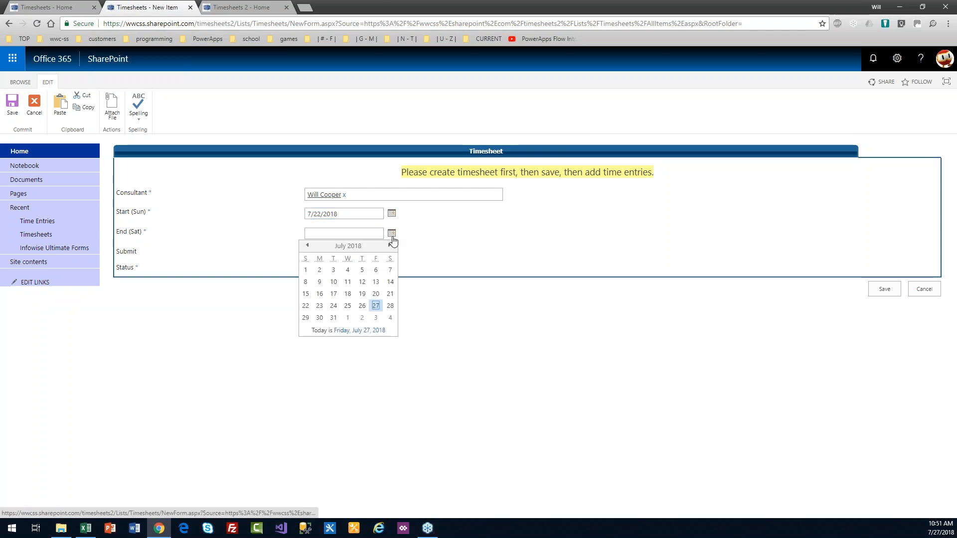
click(391, 306)
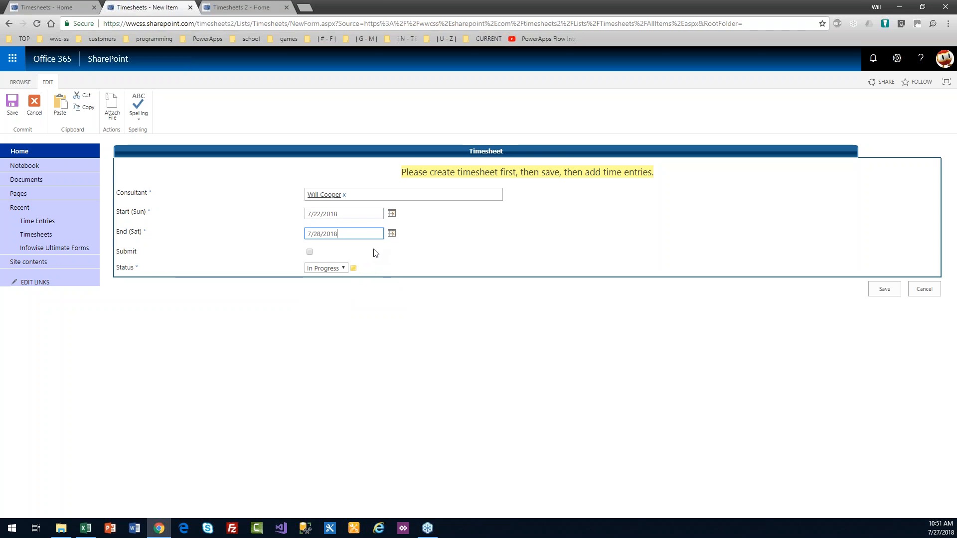
click(344, 269)
click(344, 269)
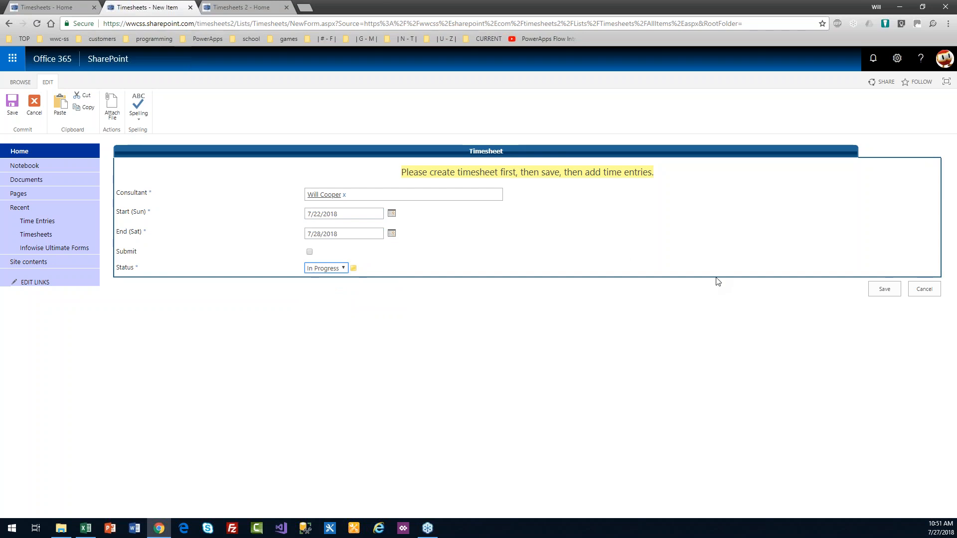
click(878, 293)
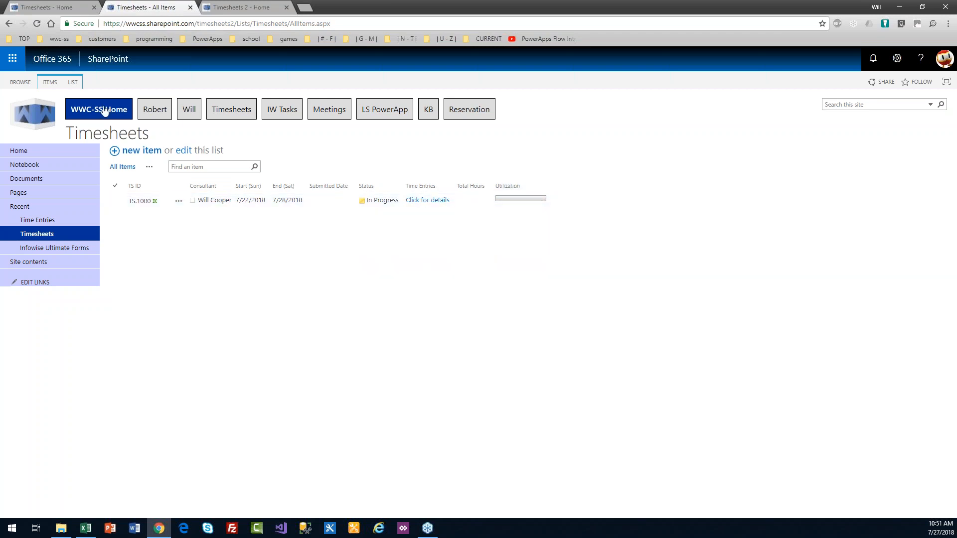
Step: Add the Edit (link to edit item) column at position 1 in the Timesheets All Items view
click(73, 82)
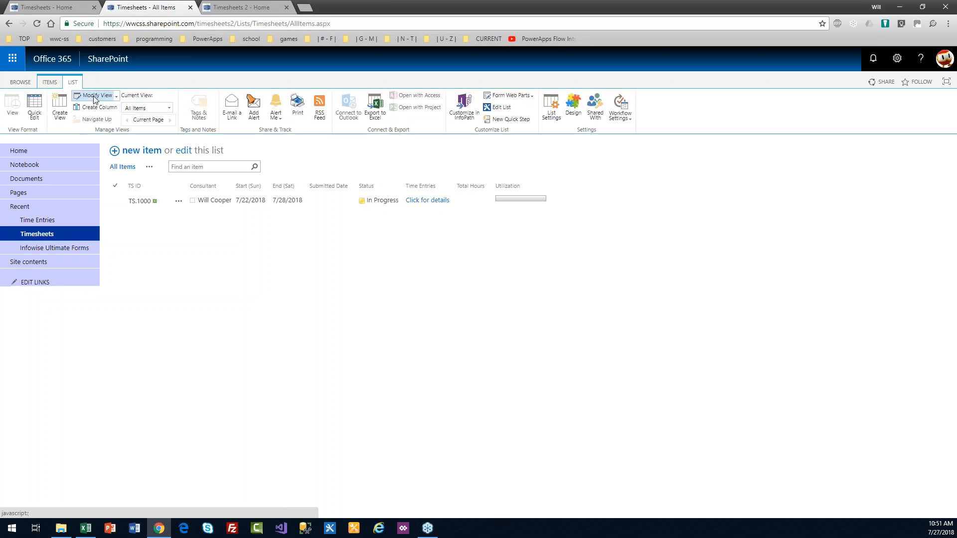
click(428, 200)
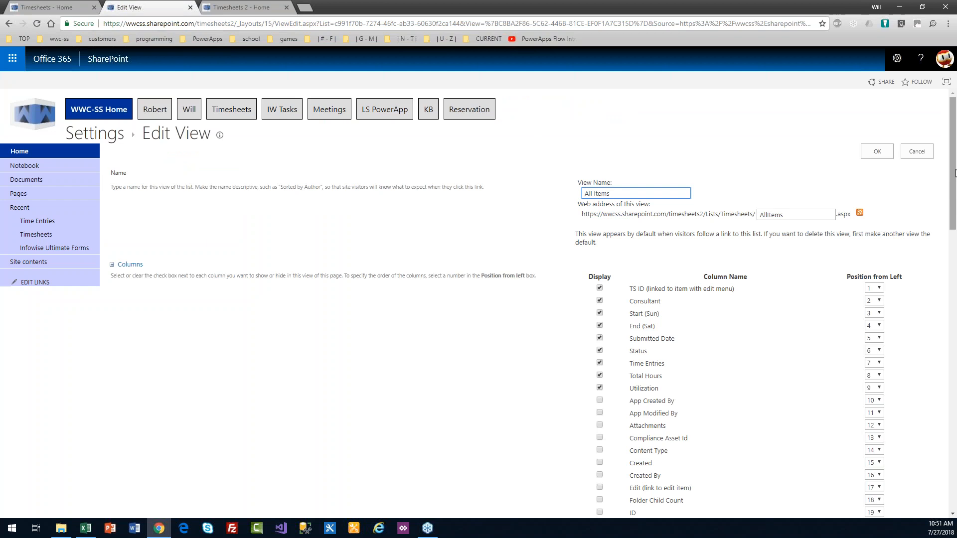
scroll(956, 194, down, 2)
drag(955, 183, 955, 204)
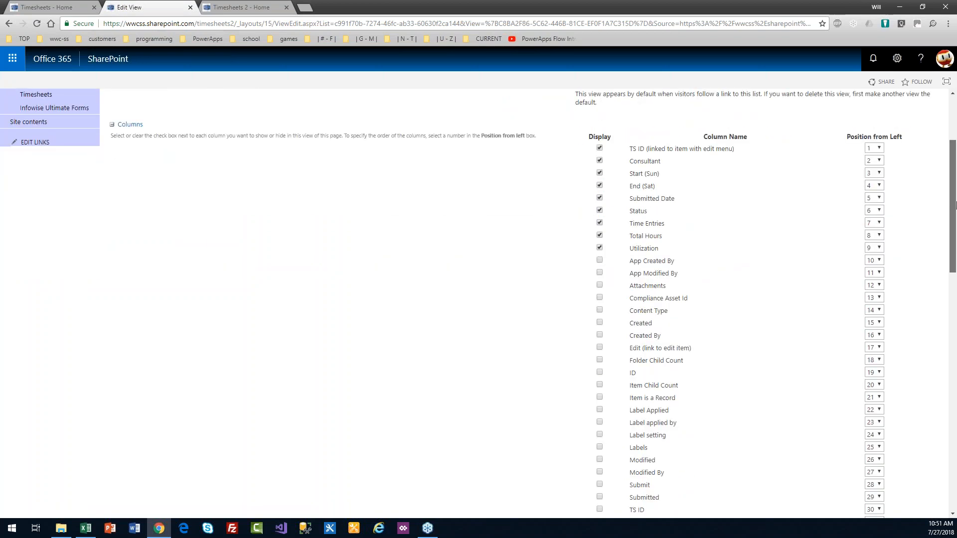
drag(956, 205, 955, 232)
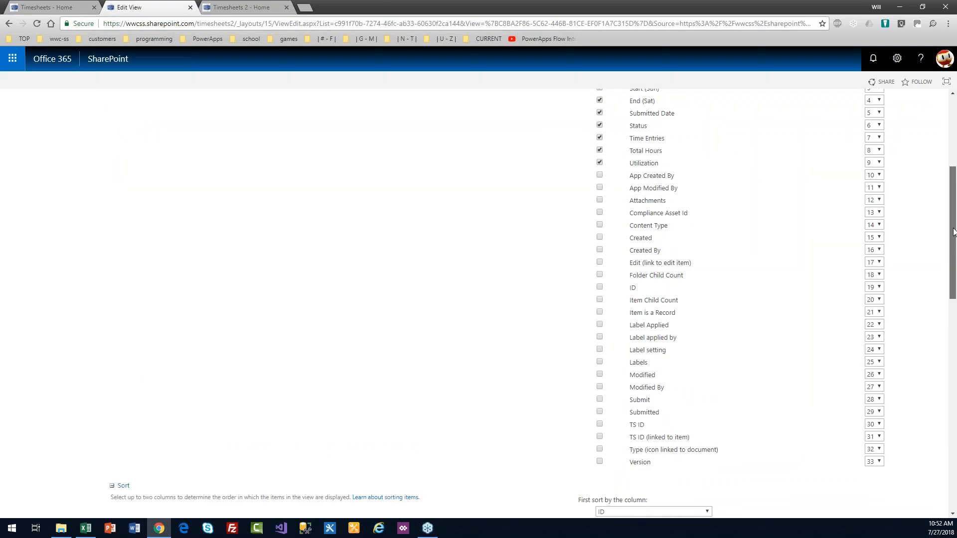
click(599, 262)
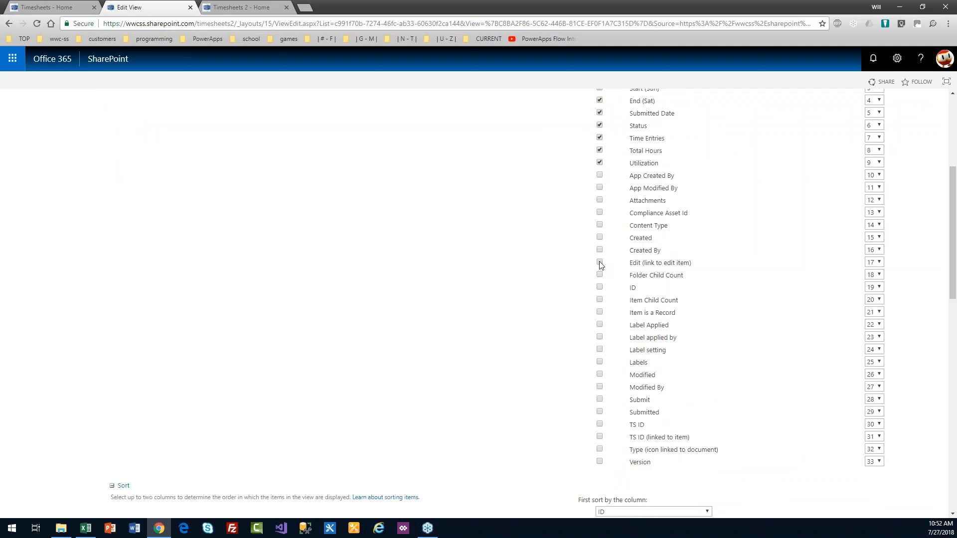
click(879, 263)
click(872, 272)
drag(952, 265, 952, 195)
click(873, 157)
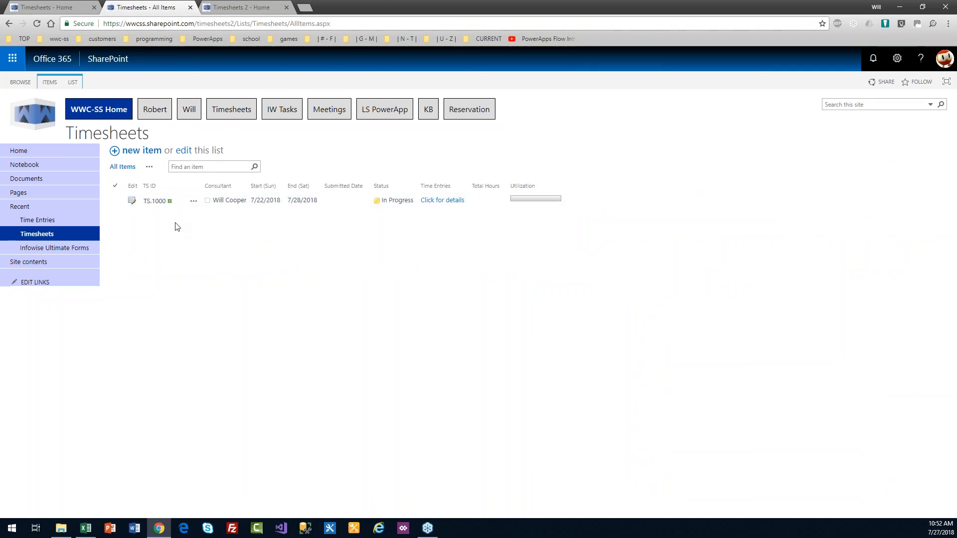
Step: Open TS.1000 for editing and start a new item in its Time Entries section
click(131, 202)
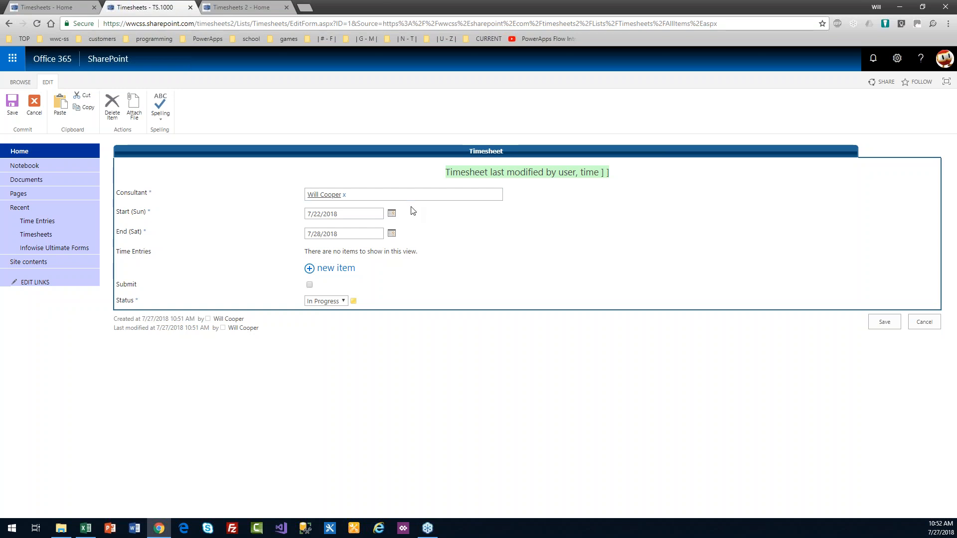
drag(152, 252, 122, 253)
click(337, 274)
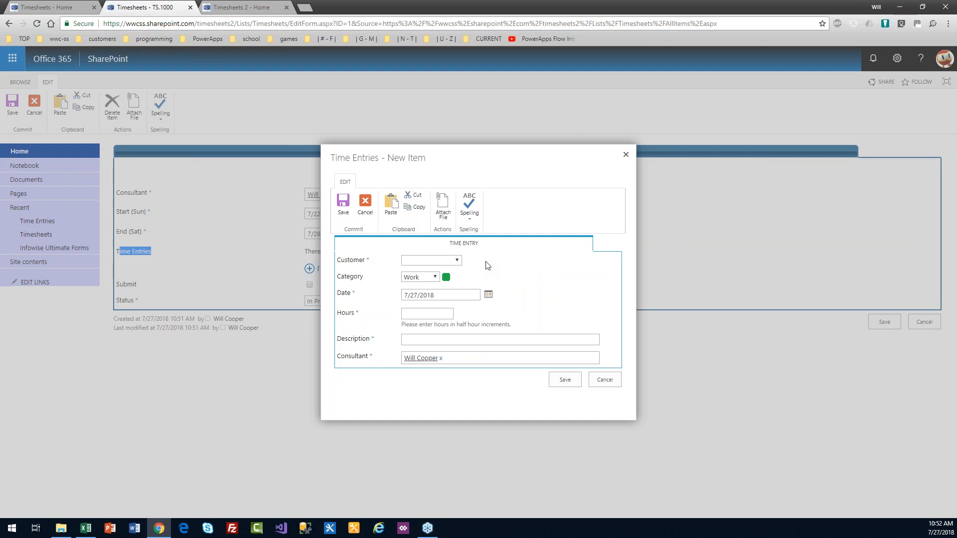
Step: Save a Bananas Inc entry of 1.5 hours described as 'Optimizing Excel Workbooks'
click(457, 261)
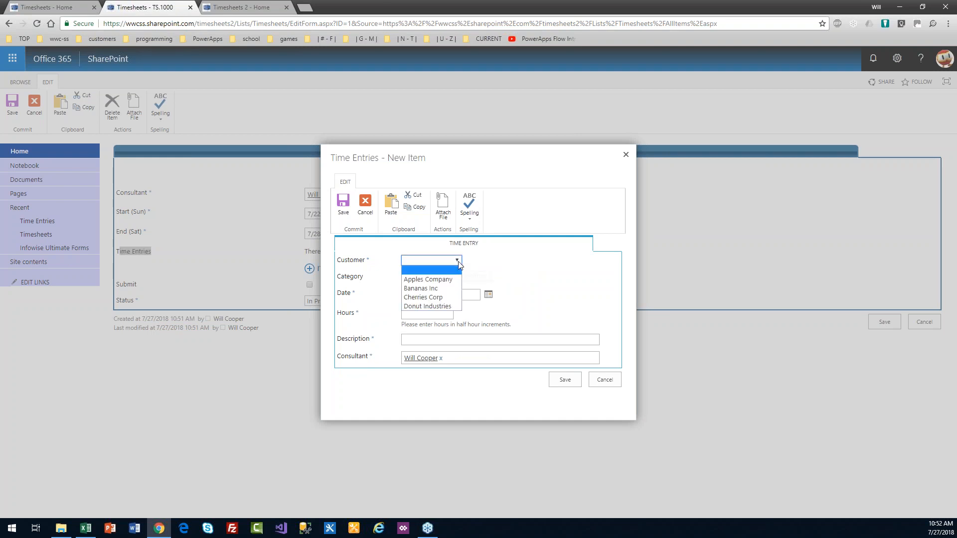
click(455, 289)
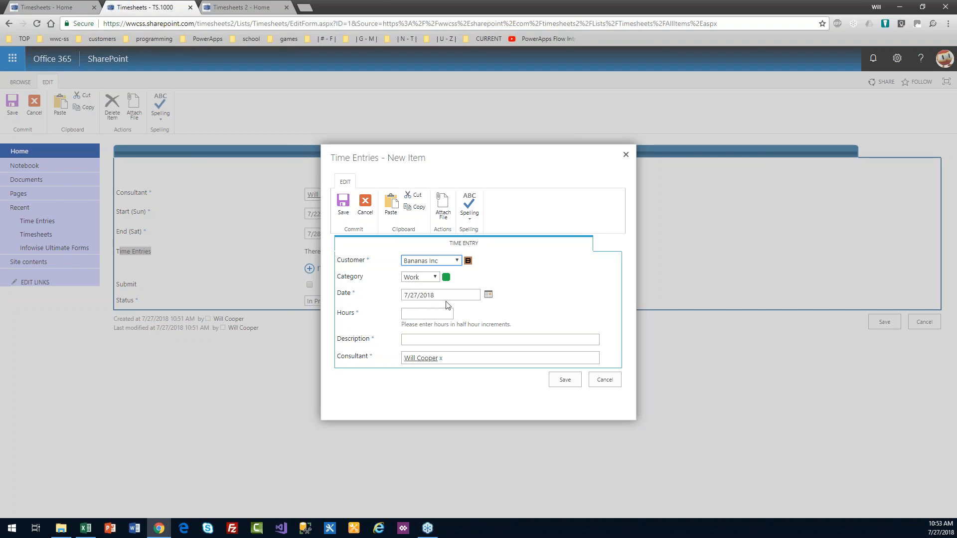
click(414, 316)
click(431, 337)
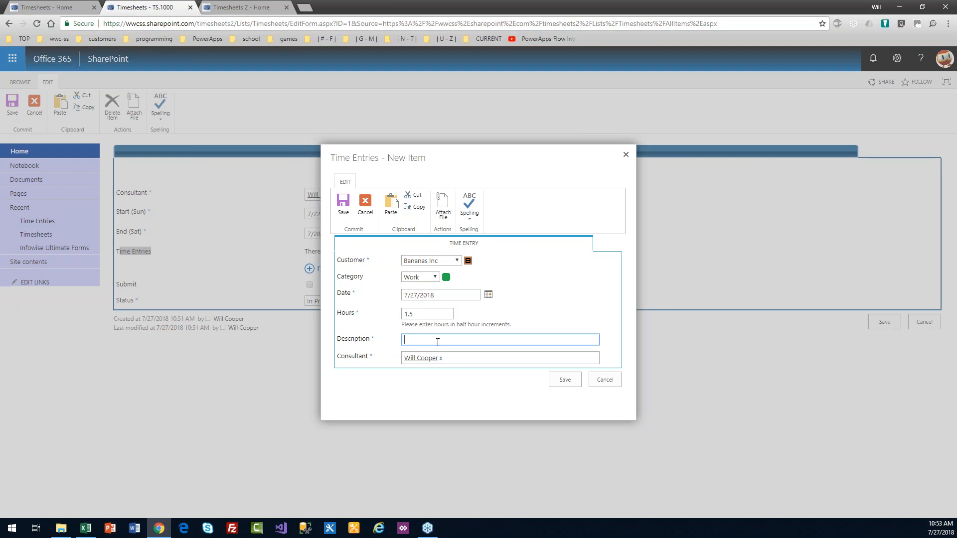
text(Optimizing Excel W)
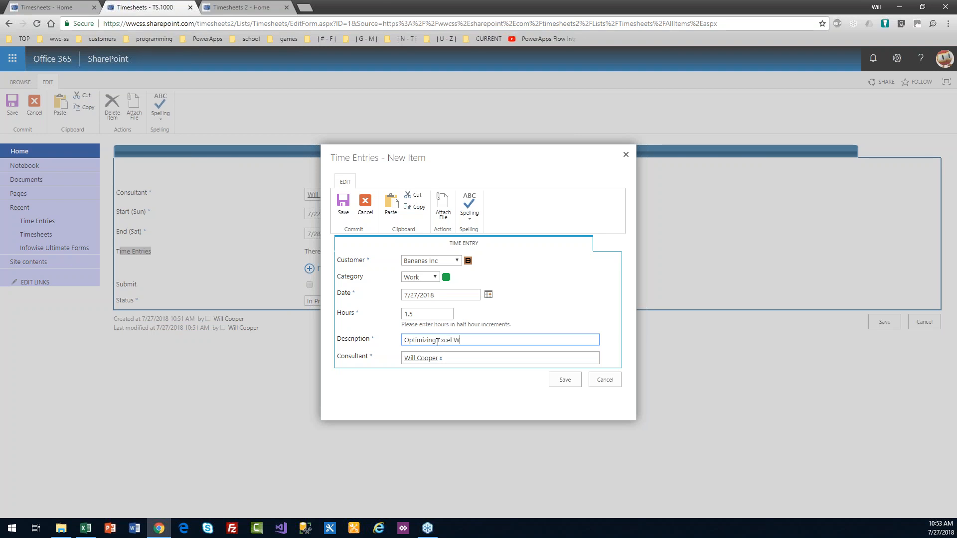
text(orkbooks)
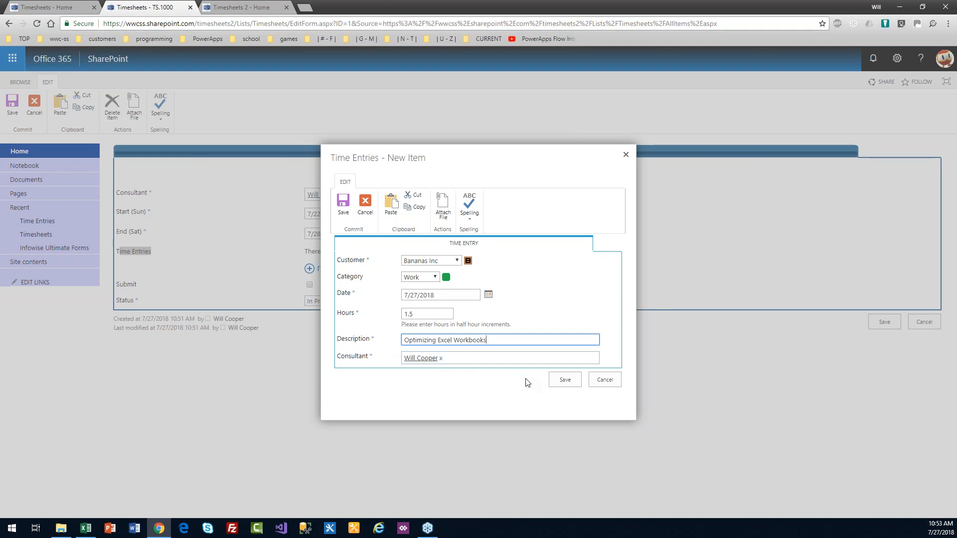
click(564, 381)
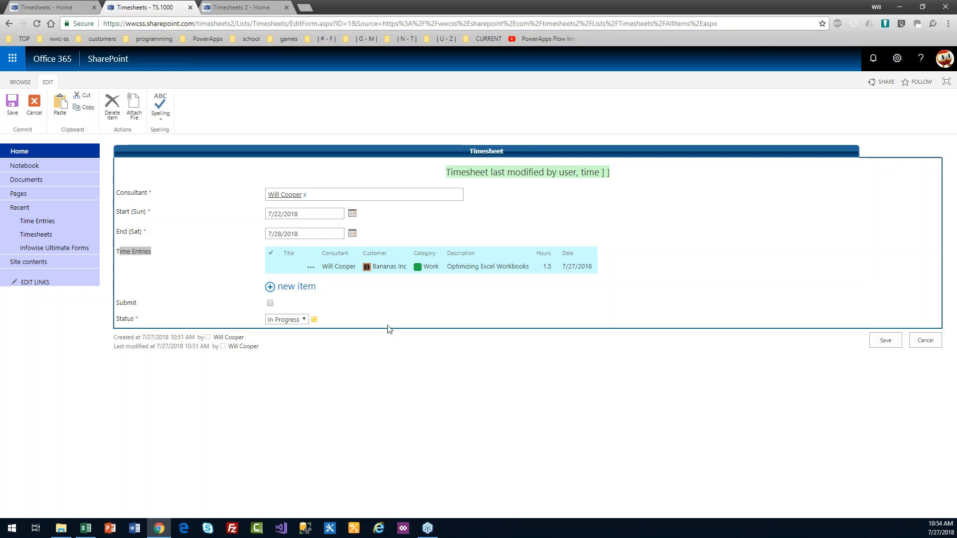
Step: Save a new Cherries Corp entry with 5 hours and description 'Project Management'
click(297, 288)
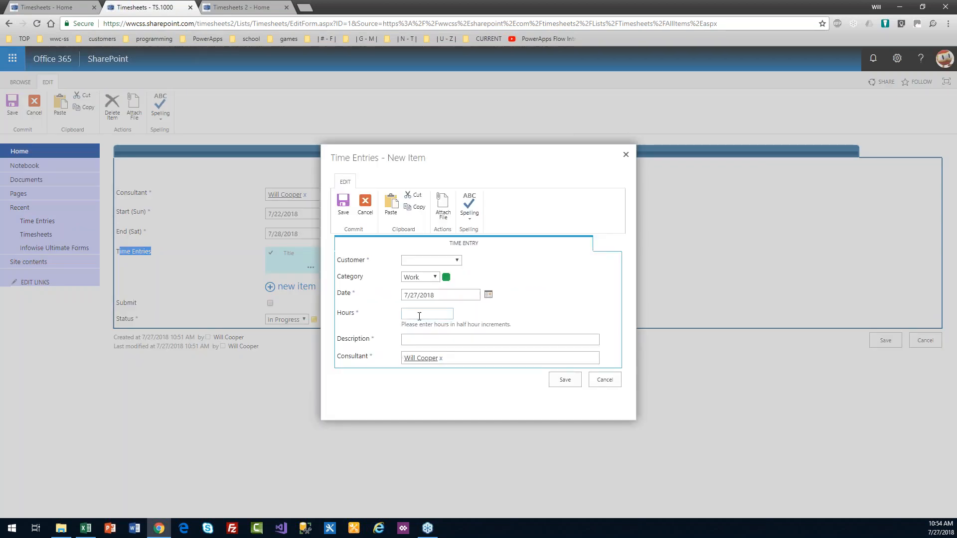
click(457, 261)
click(446, 287)
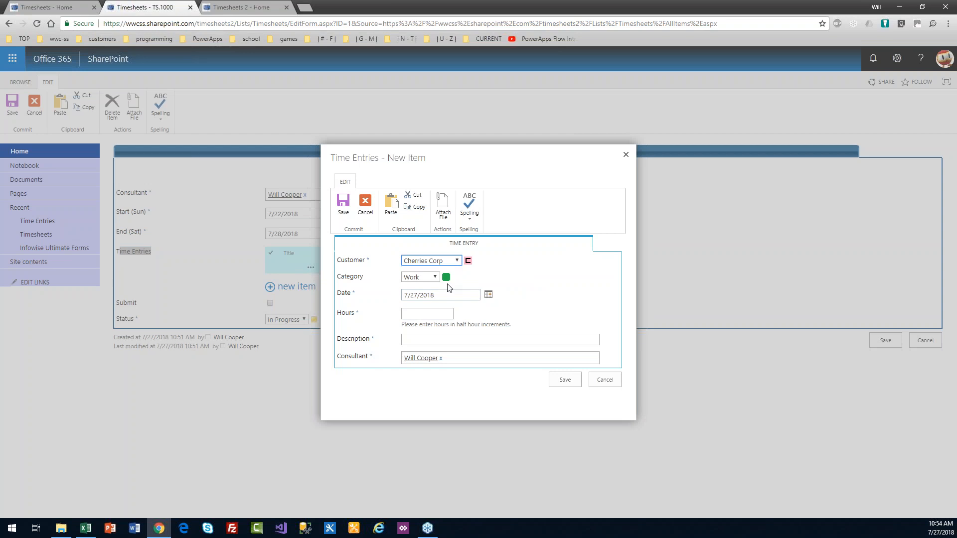
click(439, 313)
text(5)
click(446, 339)
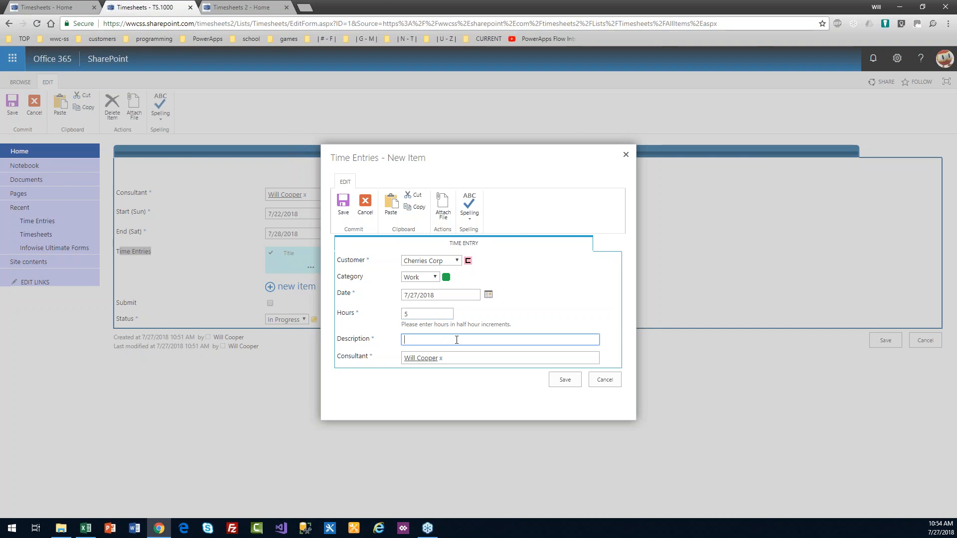
text(Project Management)
click(565, 380)
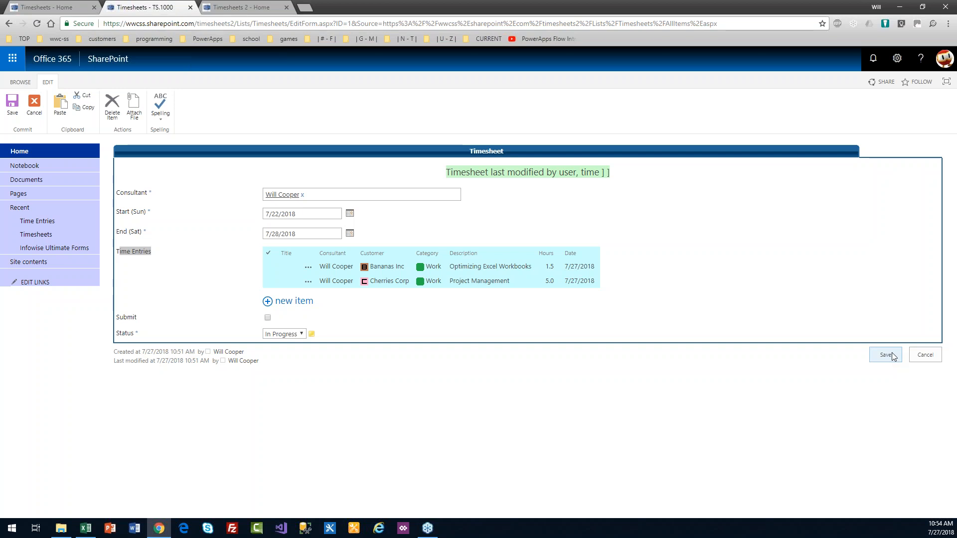
Step: Save TS.1000, check its 6.5 total hours and entry details, then go to Time Entries
click(891, 356)
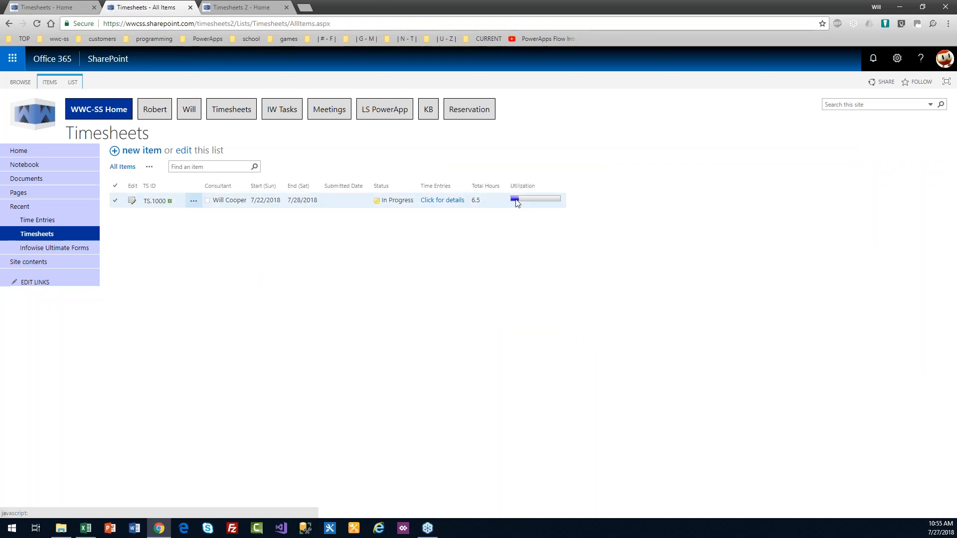
mouse_move(516, 204)
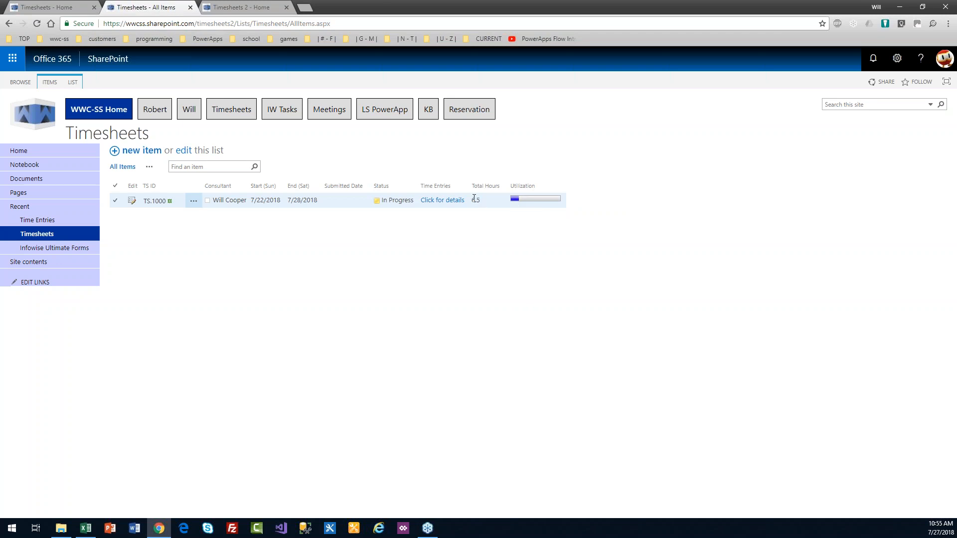
drag(483, 207, 471, 201)
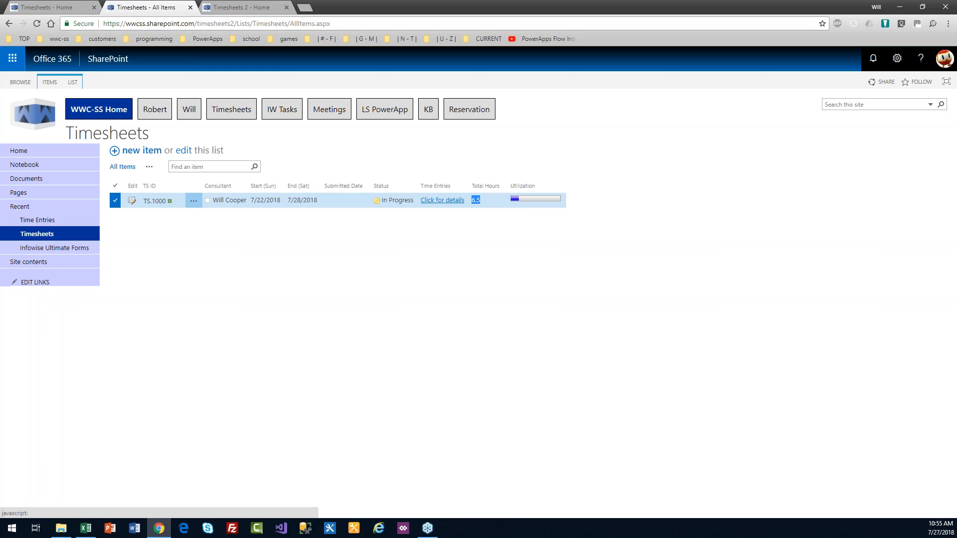
click(442, 200)
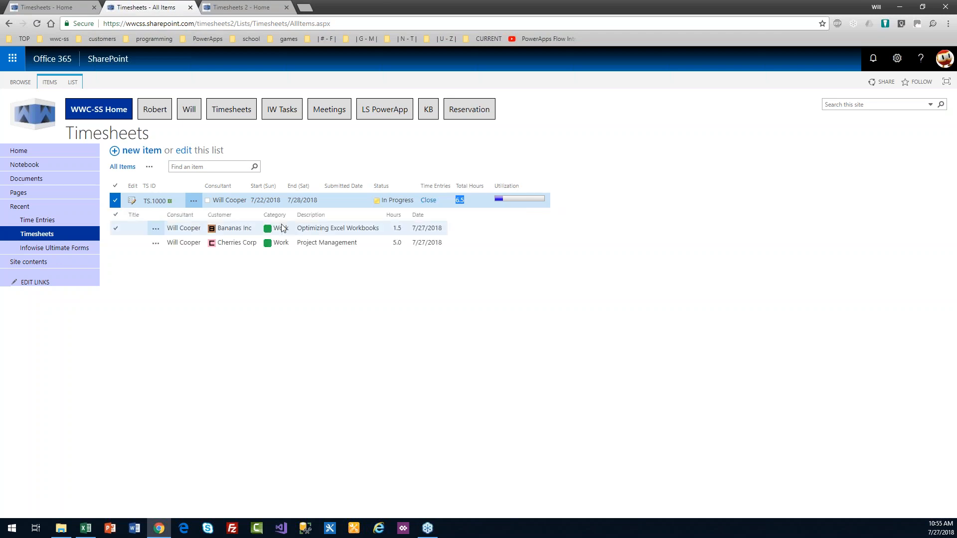
click(428, 200)
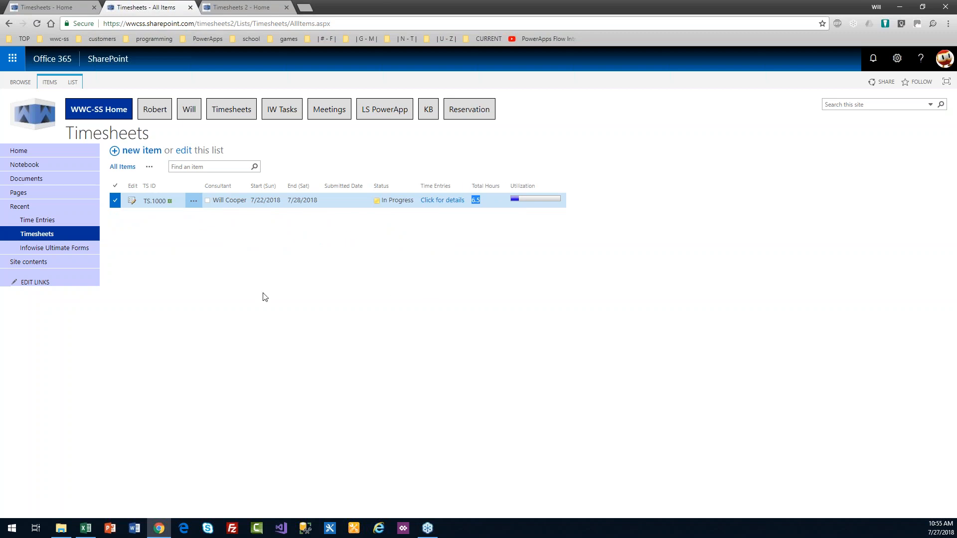
click(37, 220)
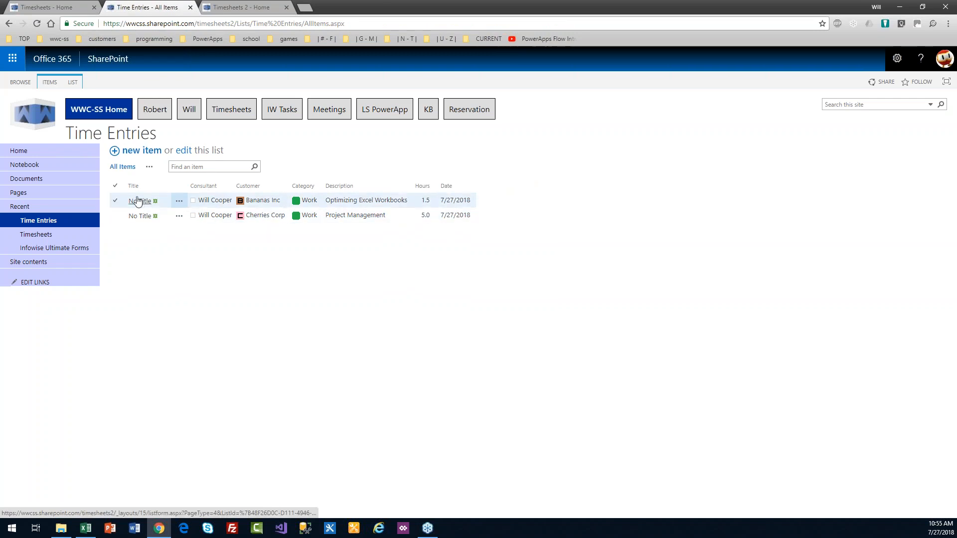
Step: In the Time Entries view settings, hide Title and show the Edit column at position 1
click(74, 83)
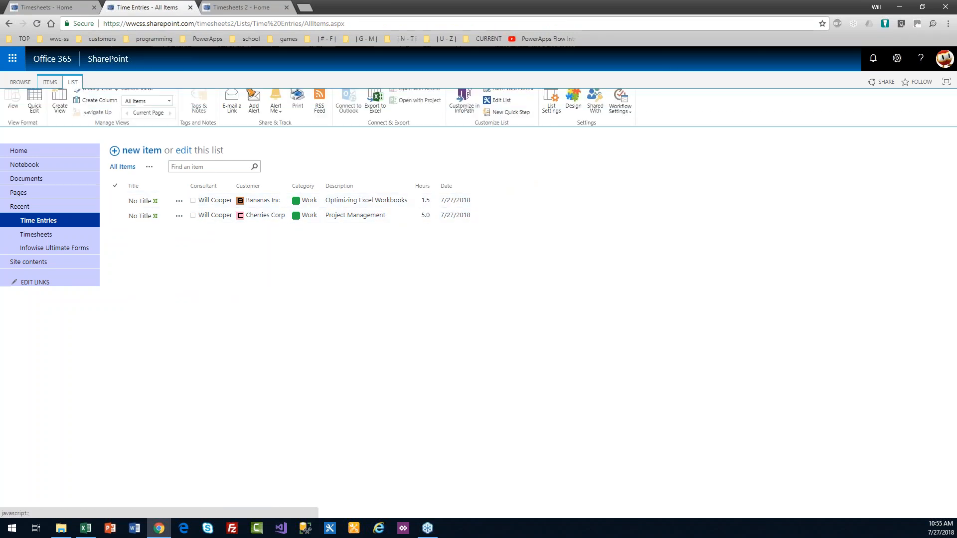
click(92, 94)
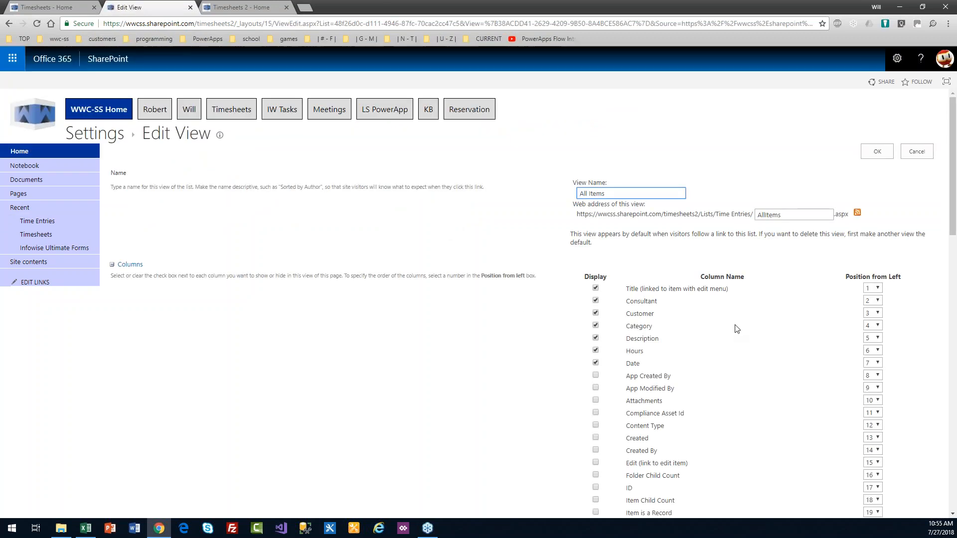
drag(953, 177, 955, 198)
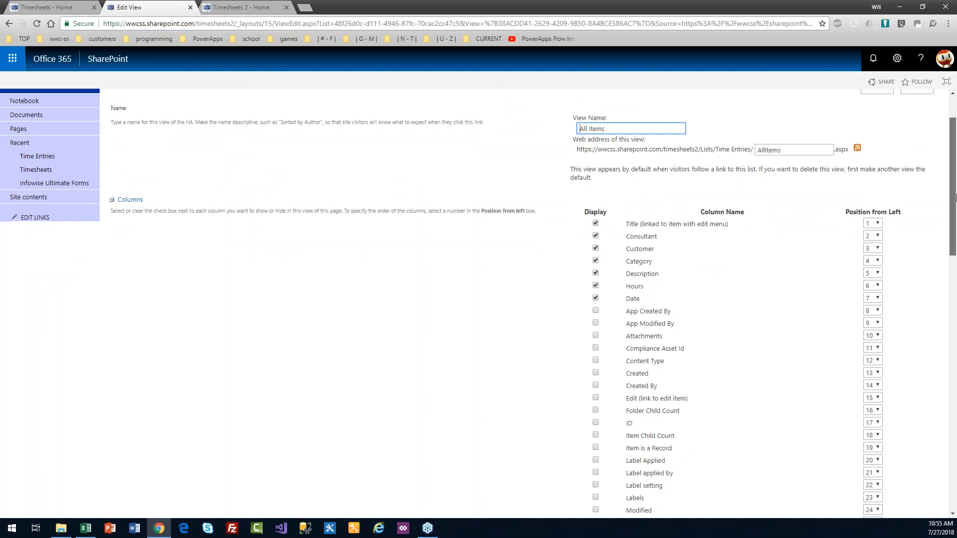
click(596, 223)
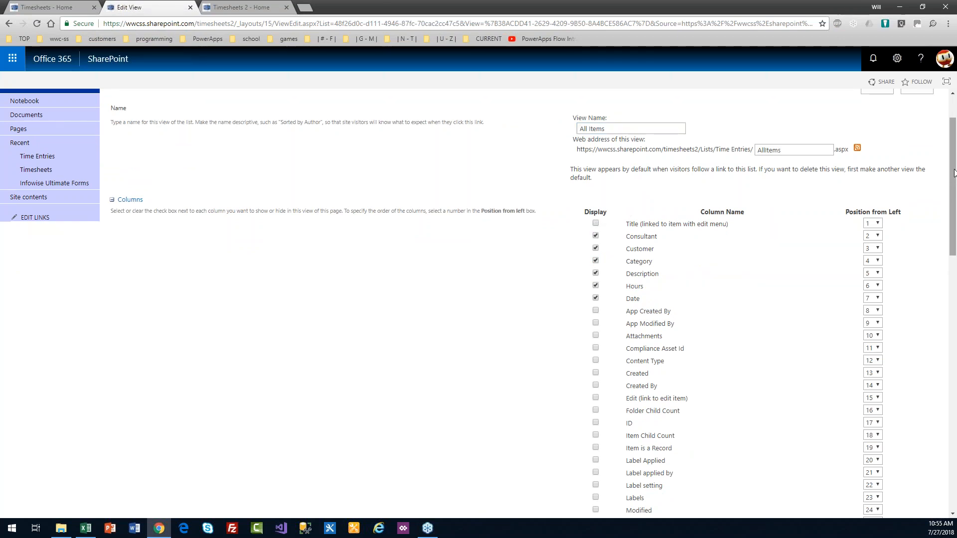
drag(955, 173, 956, 215)
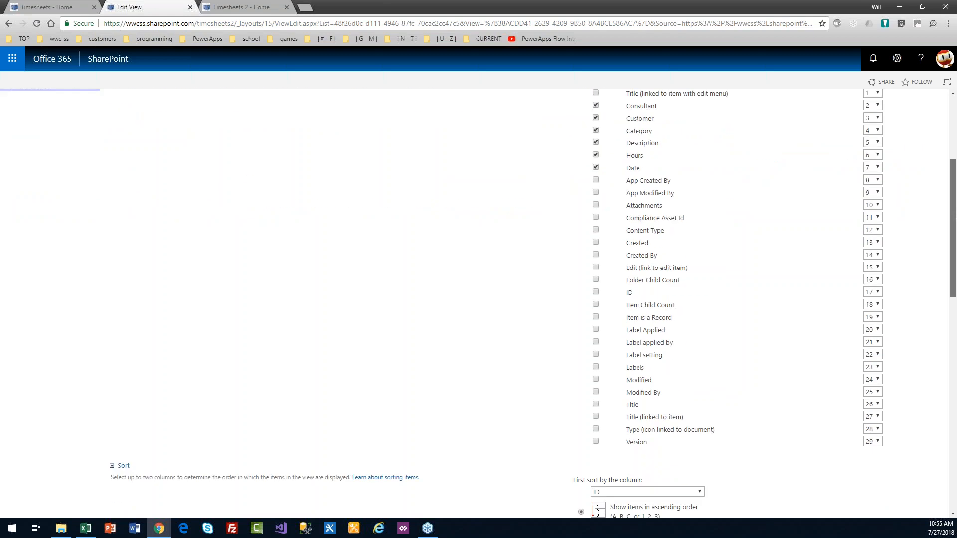
click(596, 267)
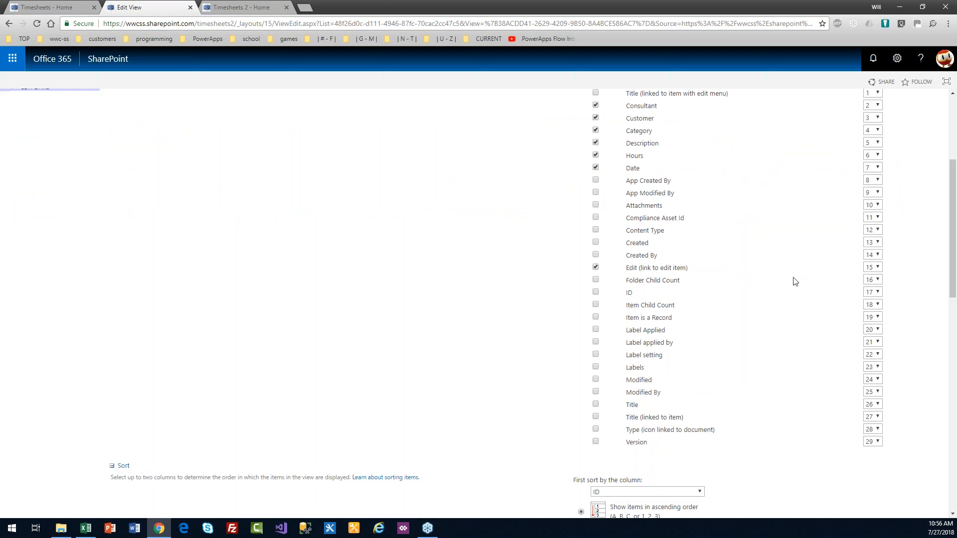
click(871, 268)
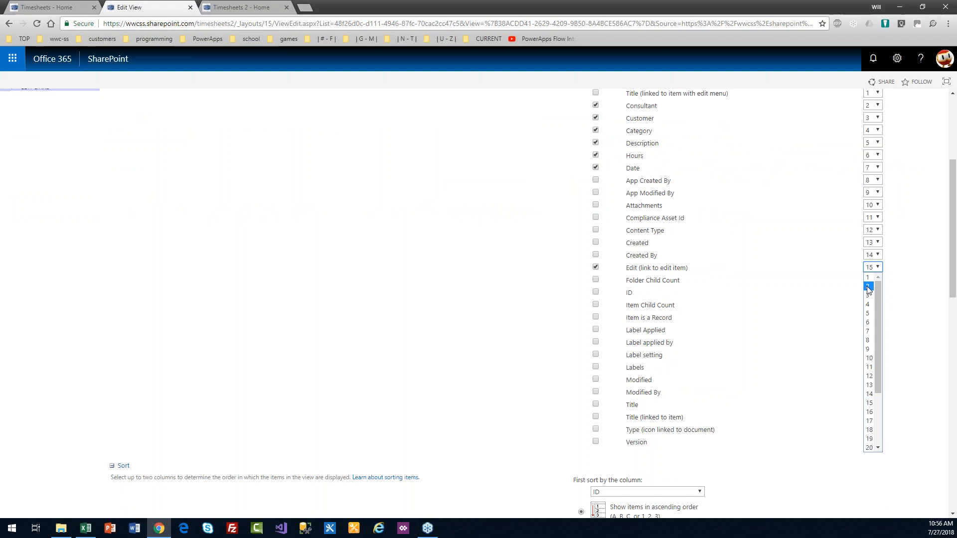
click(869, 277)
drag(952, 257, 935, 483)
click(876, 464)
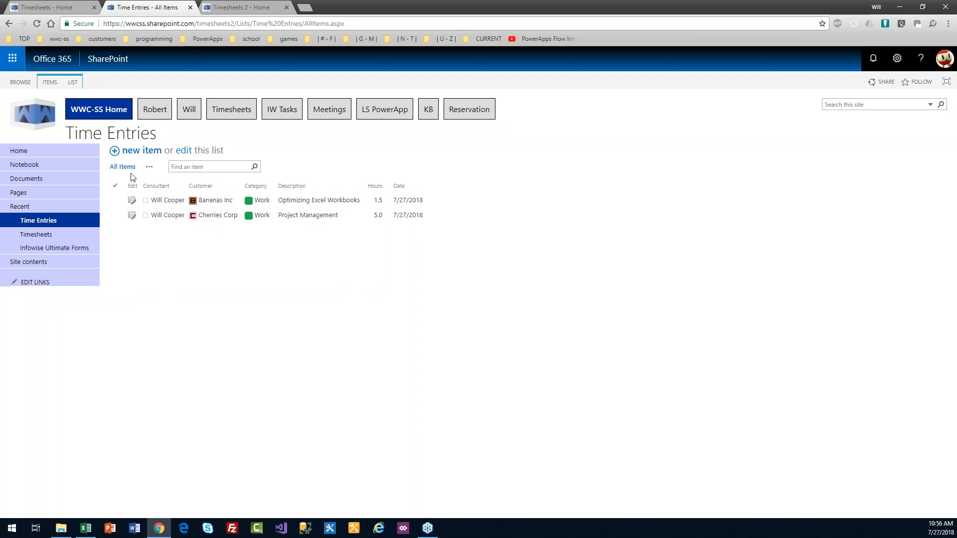
Step: Reopen the view settings and move the Date column to position 2
click(74, 85)
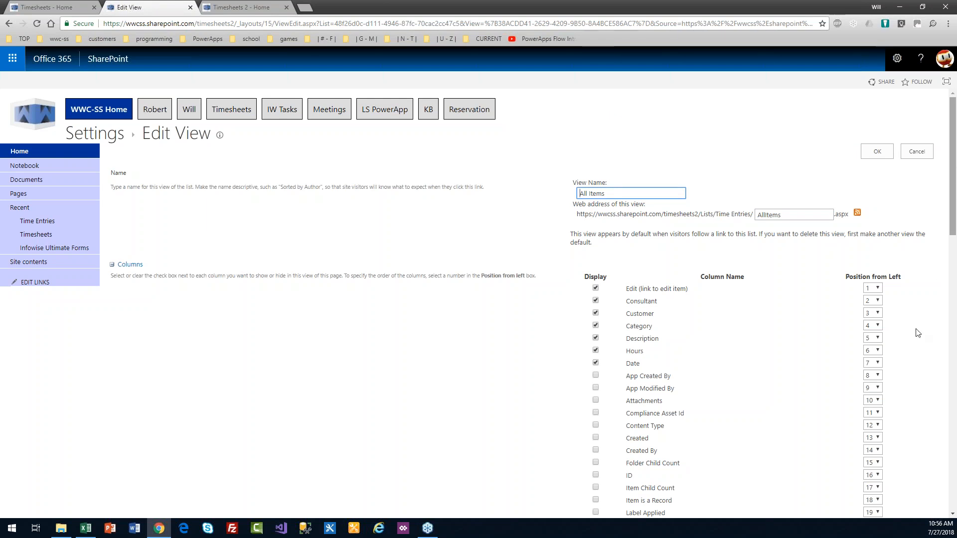
click(877, 366)
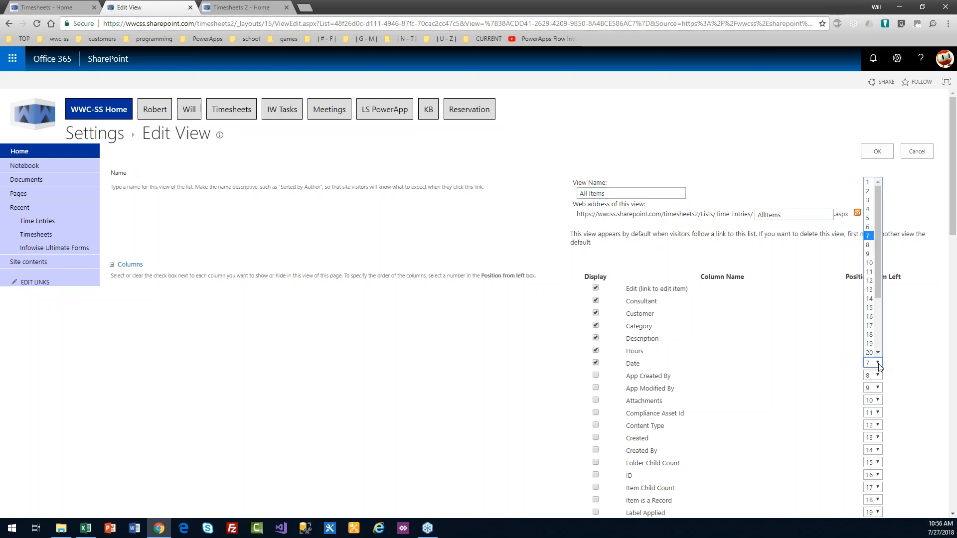
click(868, 191)
click(878, 152)
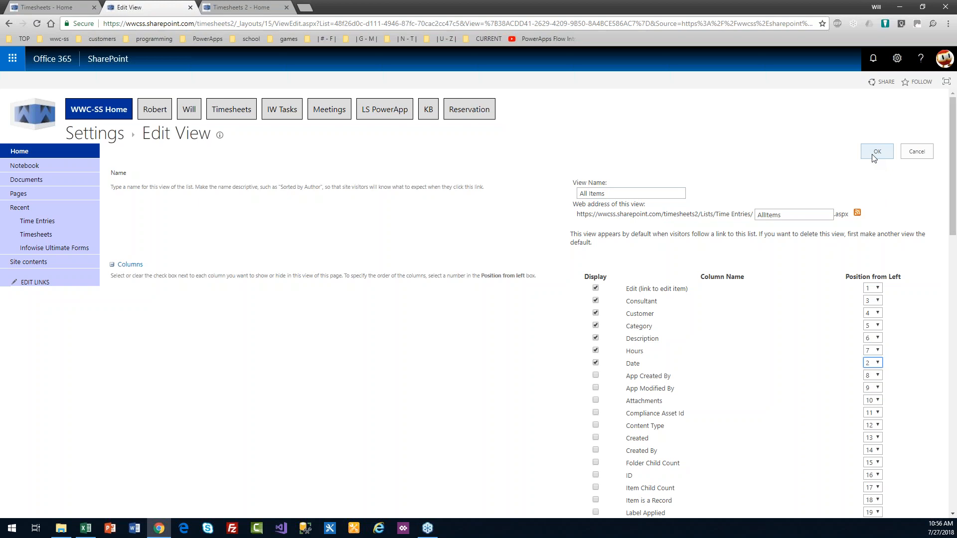
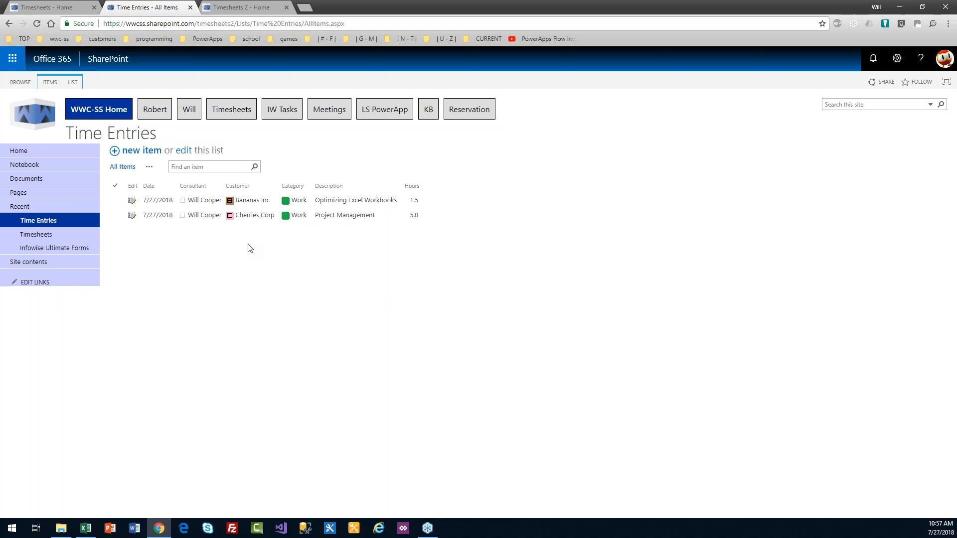
Step: Go to the Timesheets list and open timesheet TS.1000 in its edit form
click(38, 235)
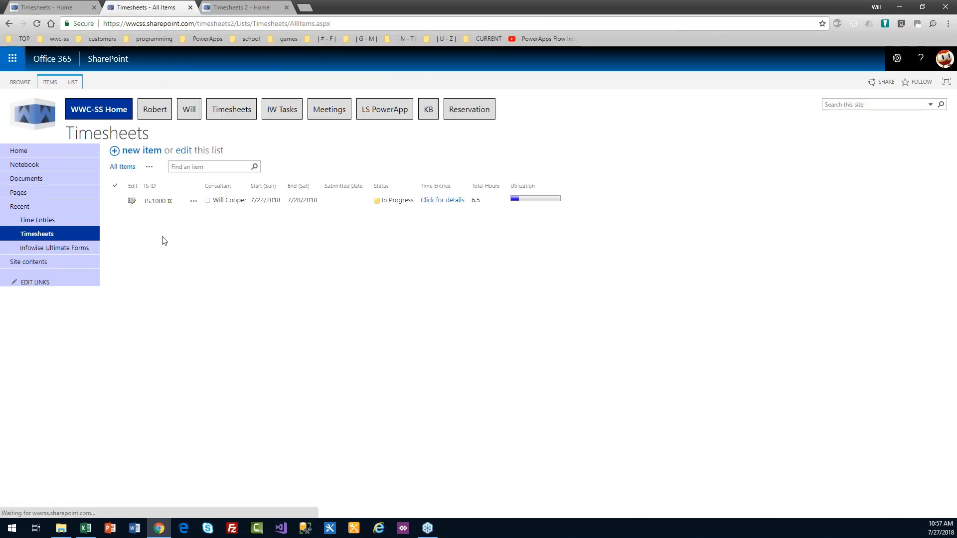
click(132, 202)
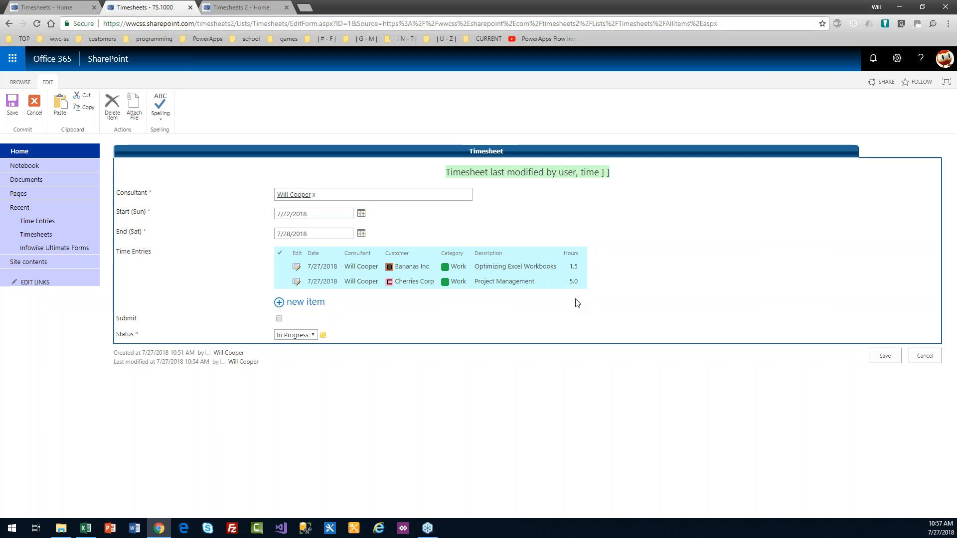
Step: Select the unresolved 'user, time ]' text at the end of the green last-modified heading
drag(607, 171, 561, 173)
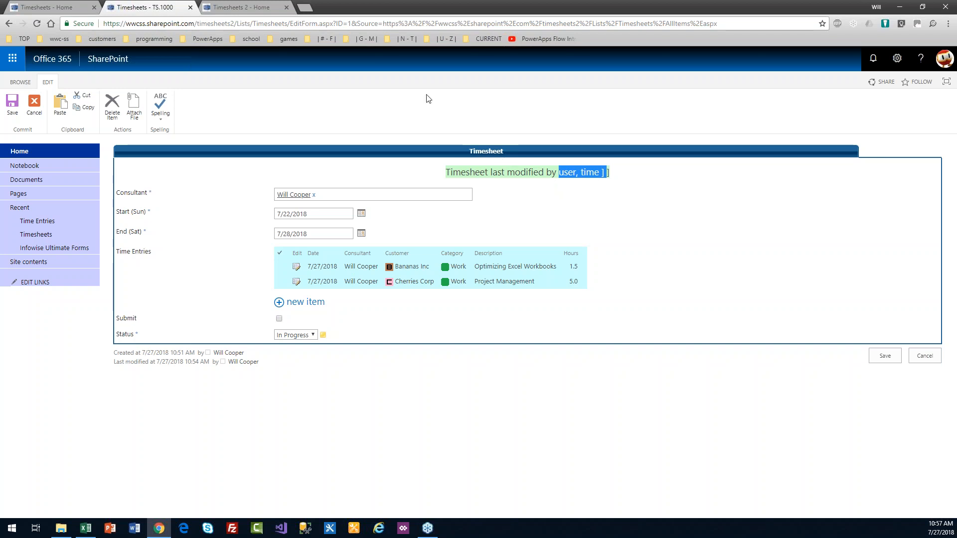
Step: Put the Timesheets 2 home page into edit mode and add a new line below the clock banner
click(246, 7)
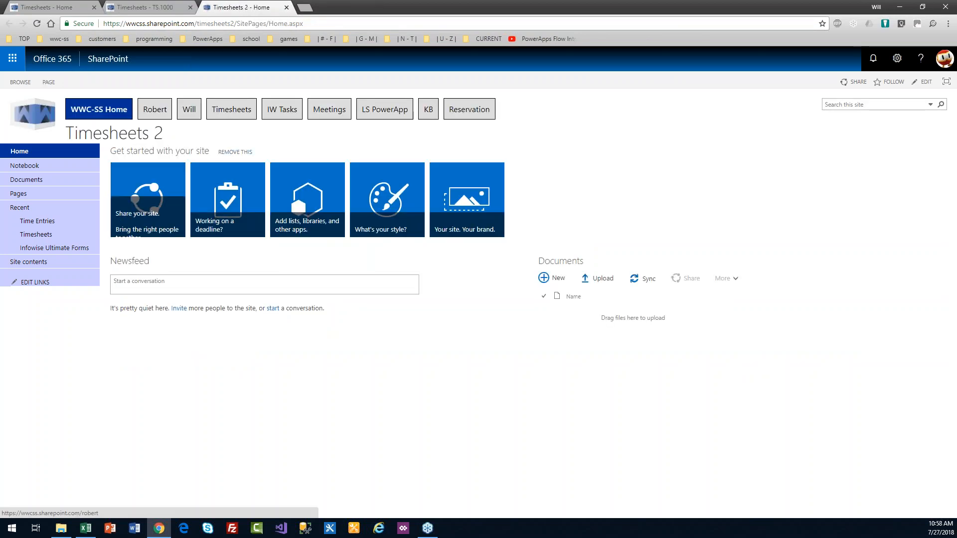
click(37, 23)
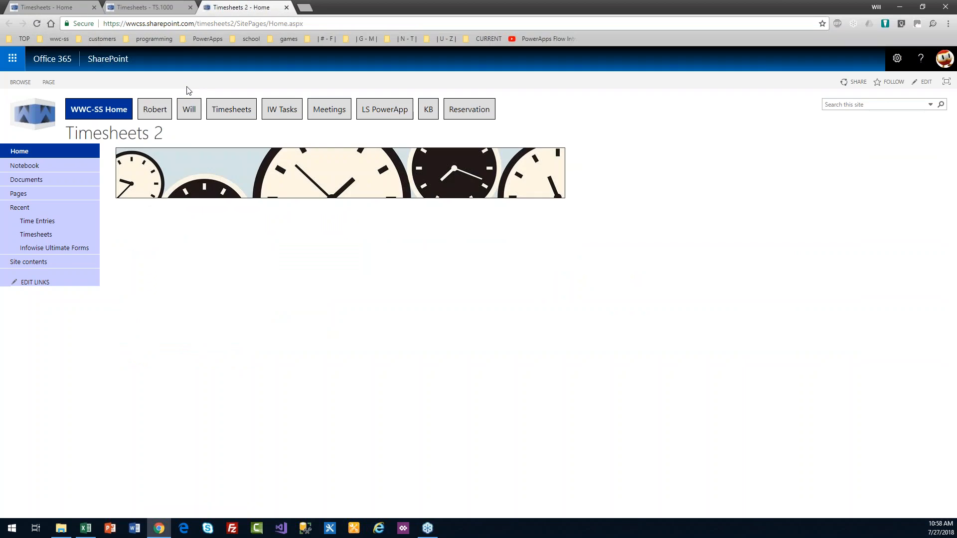
click(48, 82)
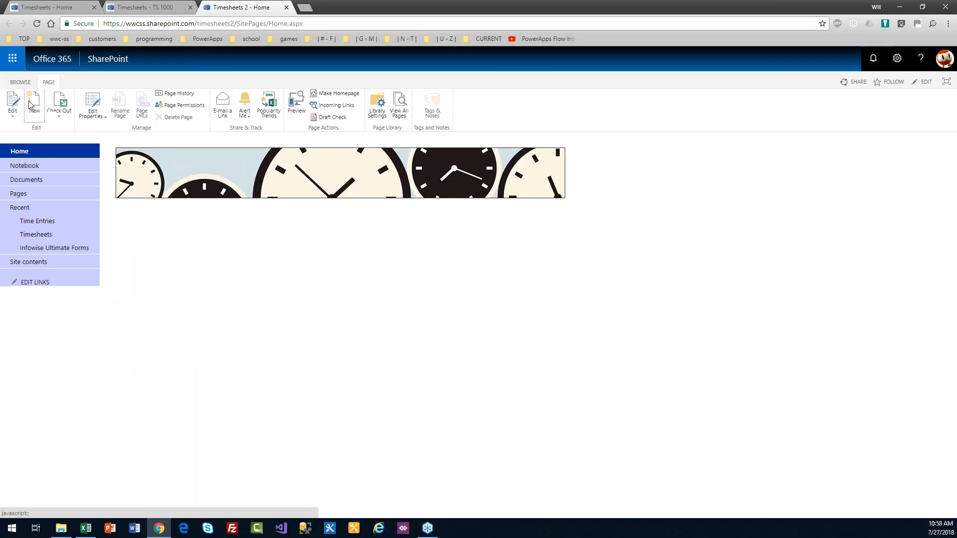
click(14, 104)
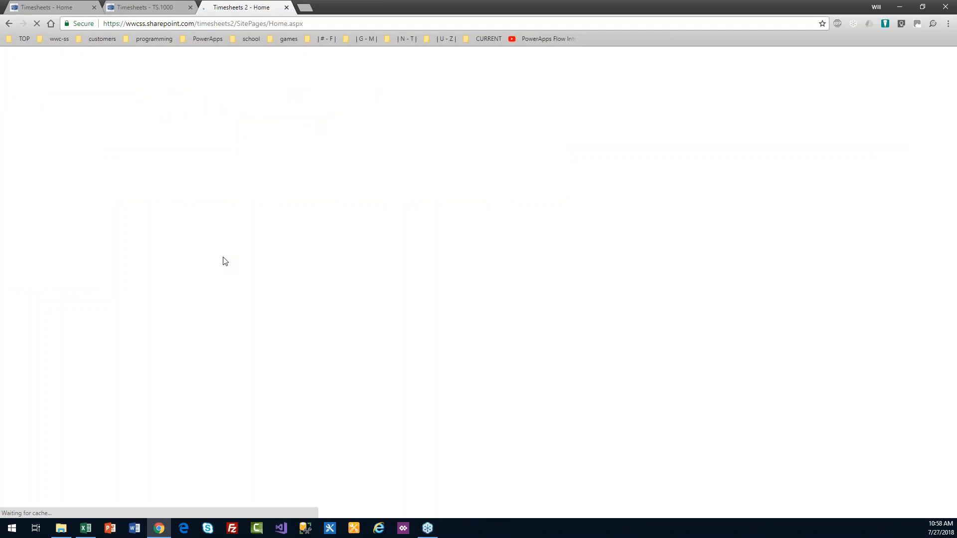
click(621, 201)
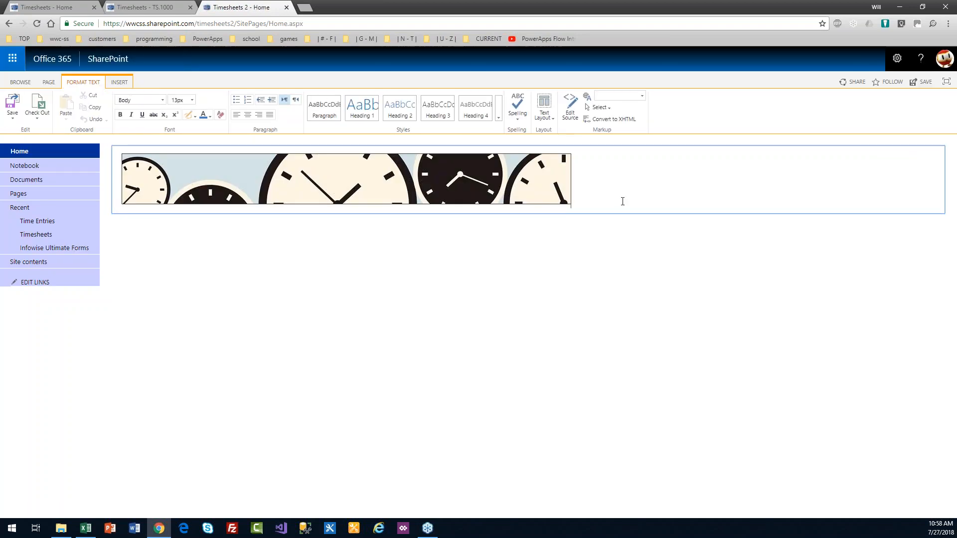
key(Return)
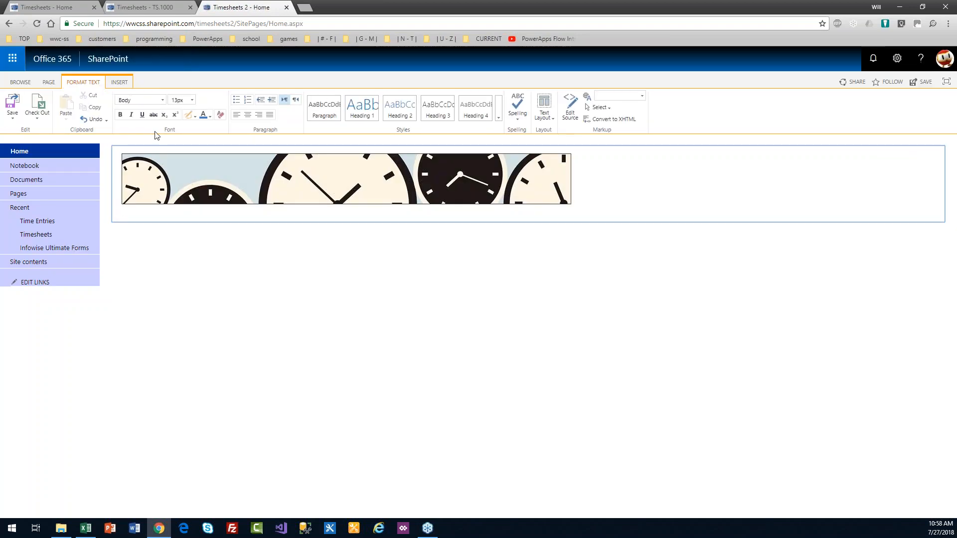
Step: Insert the Timesheets list web part, save the home page, and open the full Timesheets list
click(119, 82)
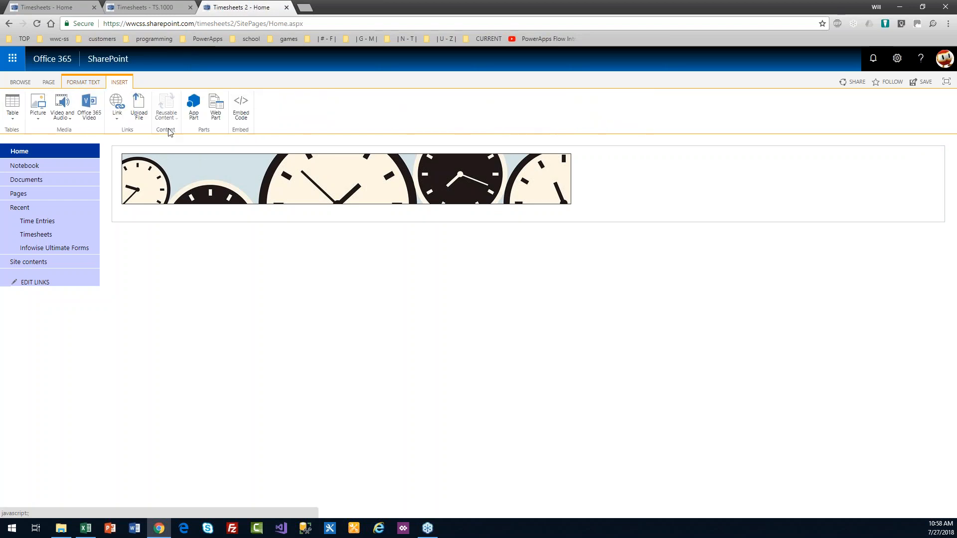
click(216, 108)
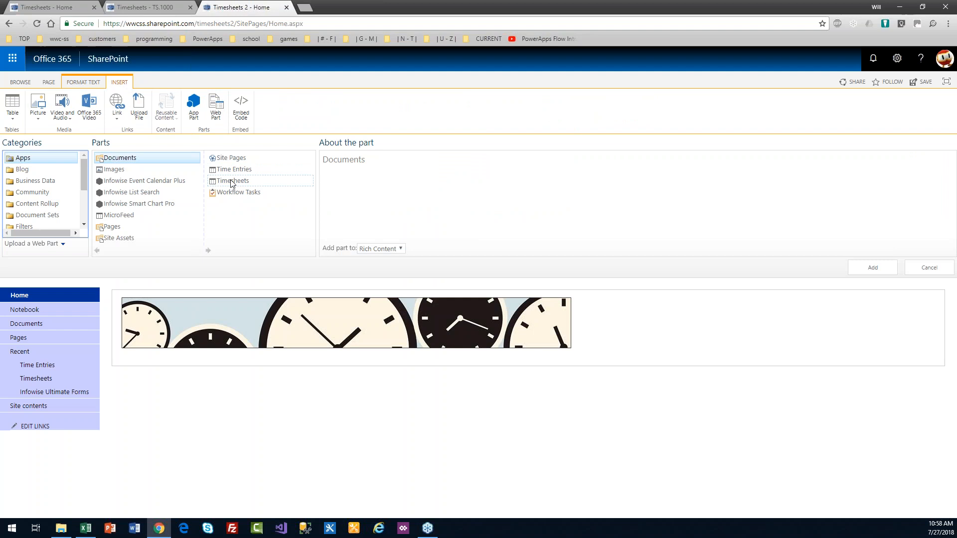
click(232, 182)
click(869, 266)
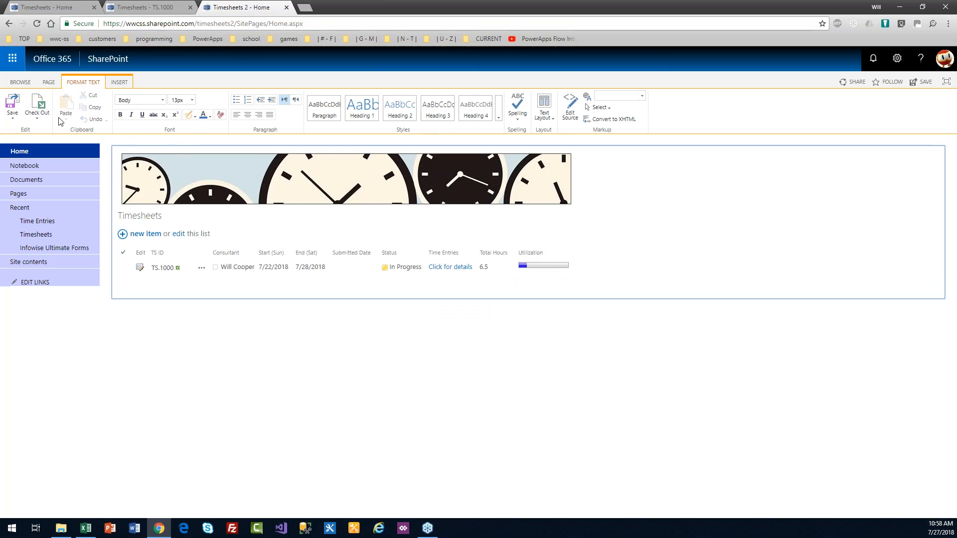
click(17, 103)
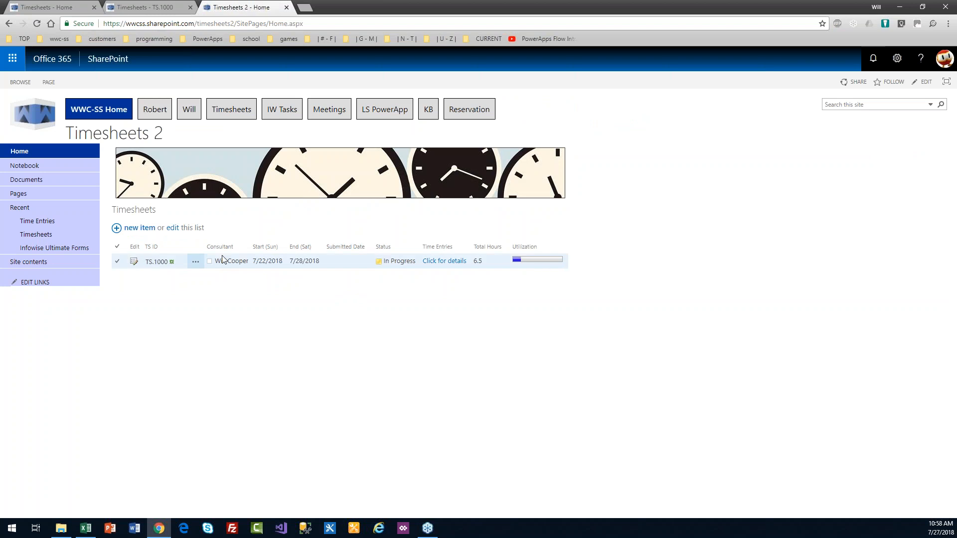
click(36, 234)
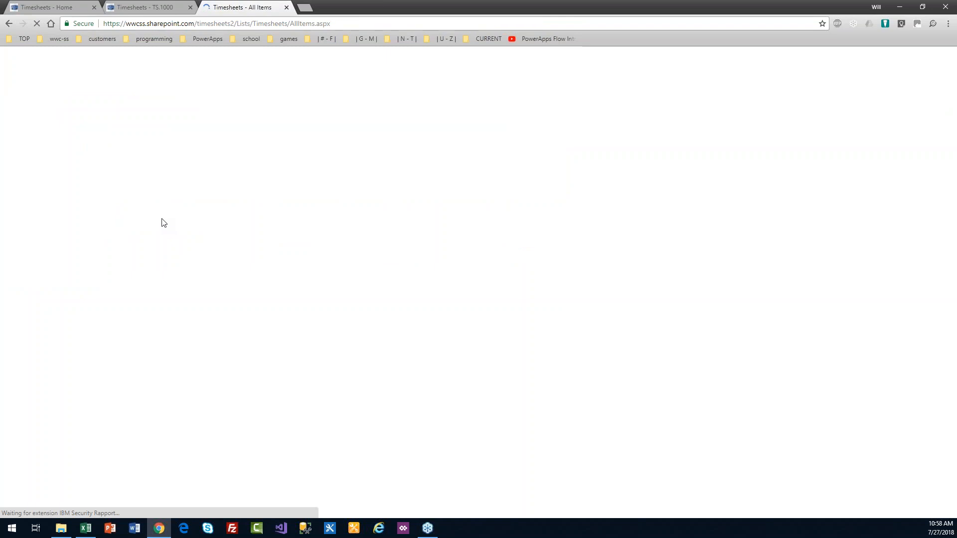
click(73, 82)
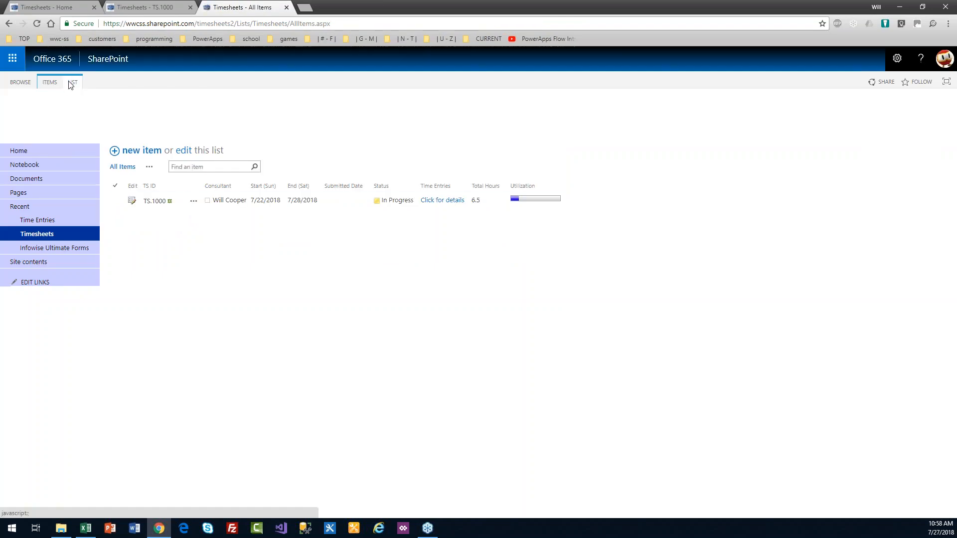
Step: Open Ultimate Forms' Tabs and tab permissions for Timesheets and expand Tab-column Association
click(573, 107)
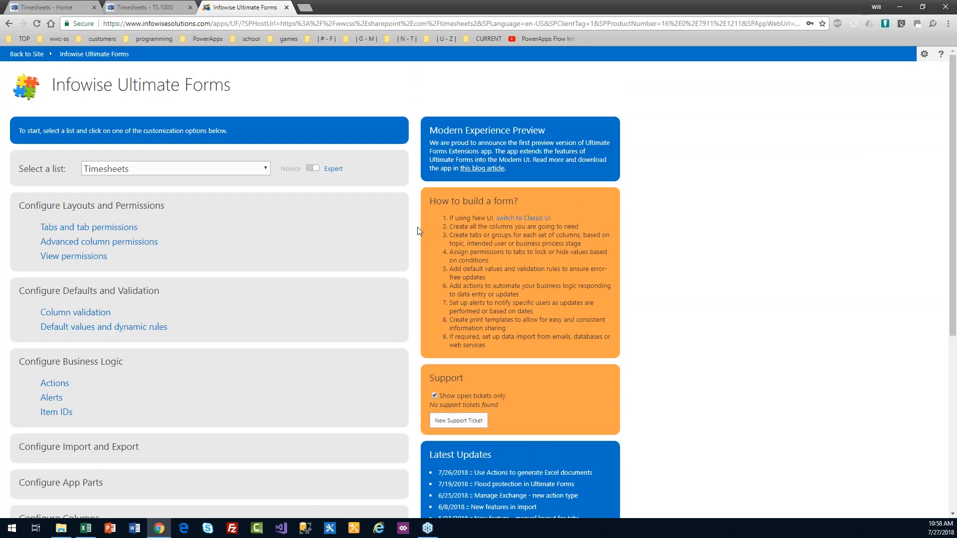
click(107, 229)
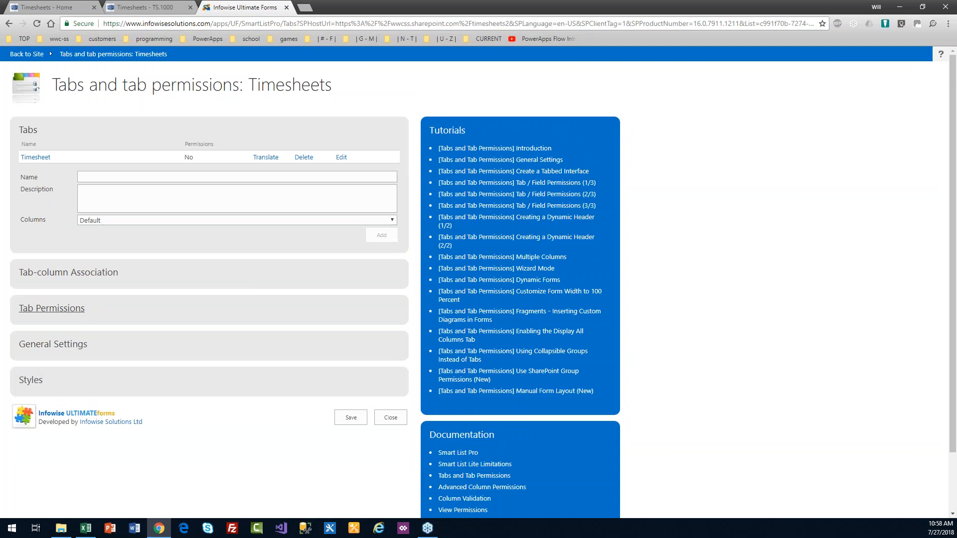
click(104, 277)
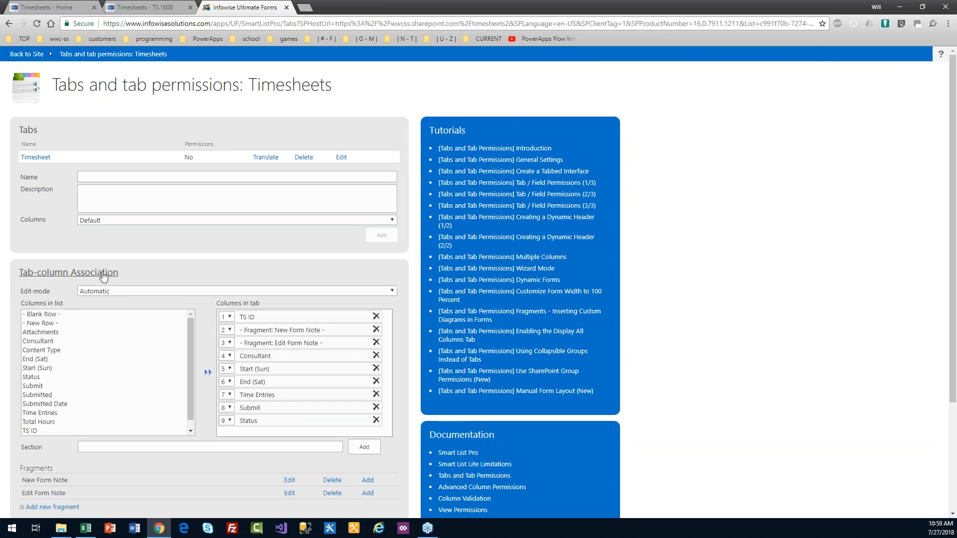
scroll(324, 346, down, 3)
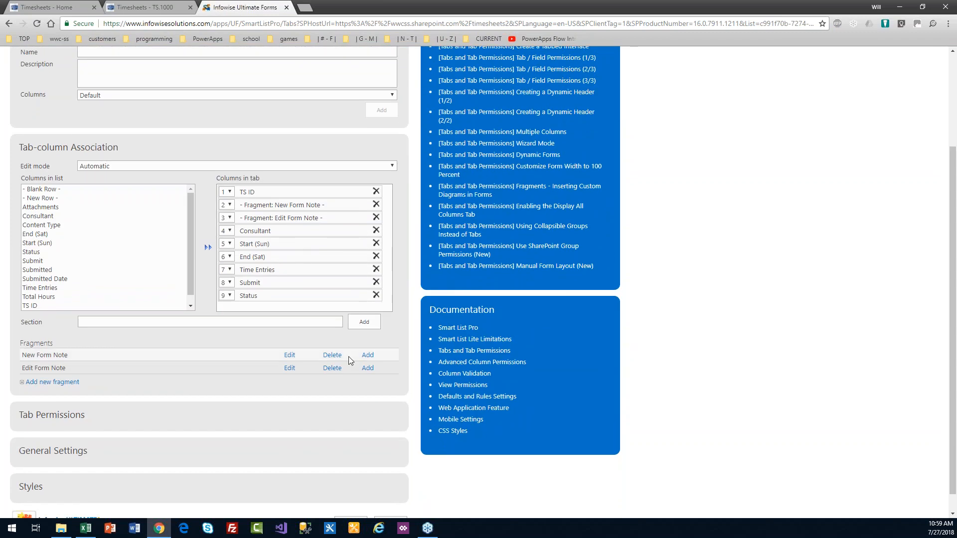
Step: Edit the Edit Form Note, inserting column placeholders for Modified By and Modified
click(294, 368)
click(522, 208)
click(591, 206)
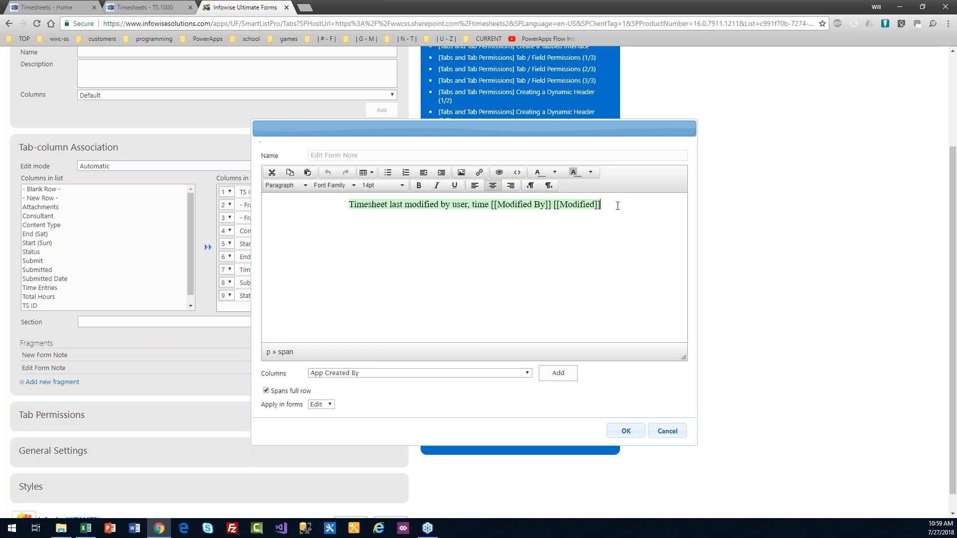
click(549, 377)
click(49, 7)
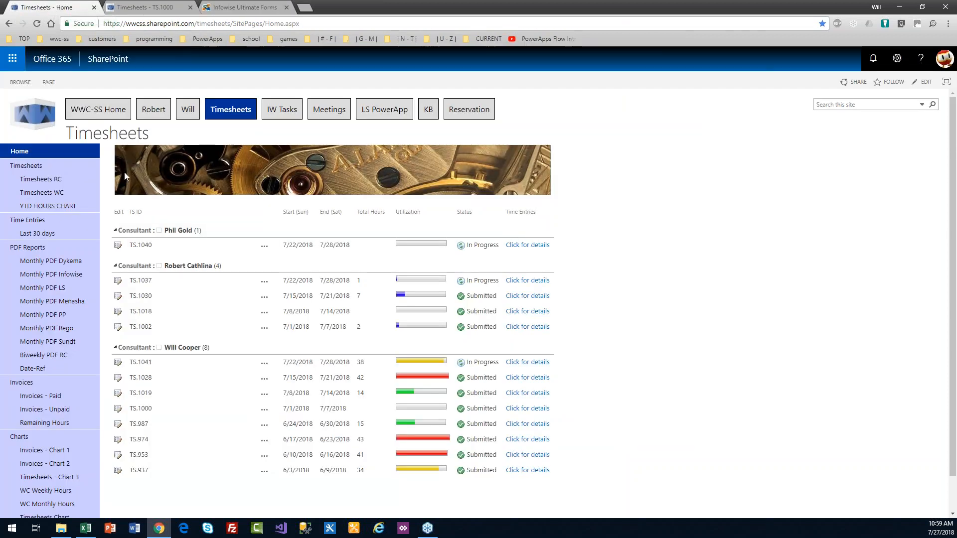
Step: Reopen the Timesheets Ultimate Forms tab settings and edit the Edit Form Note
click(40, 166)
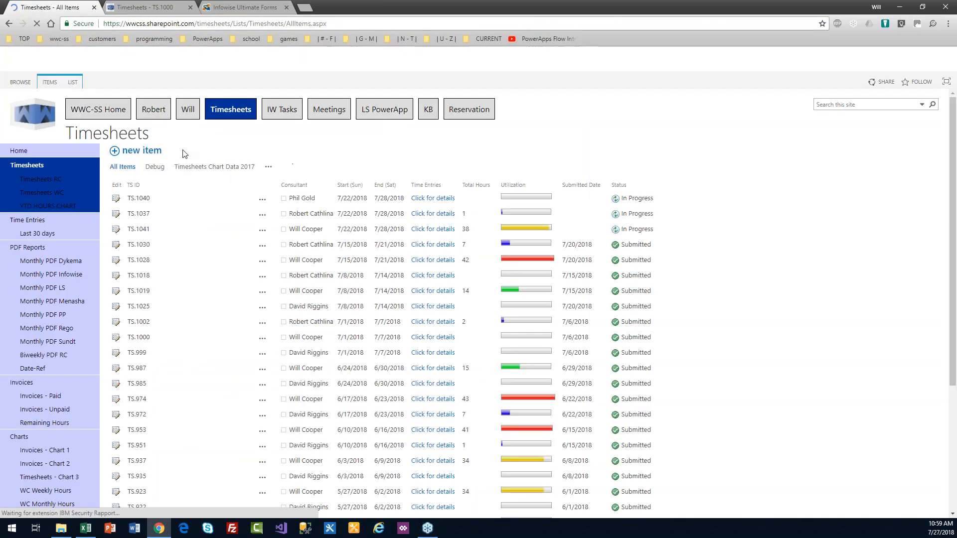
click(73, 82)
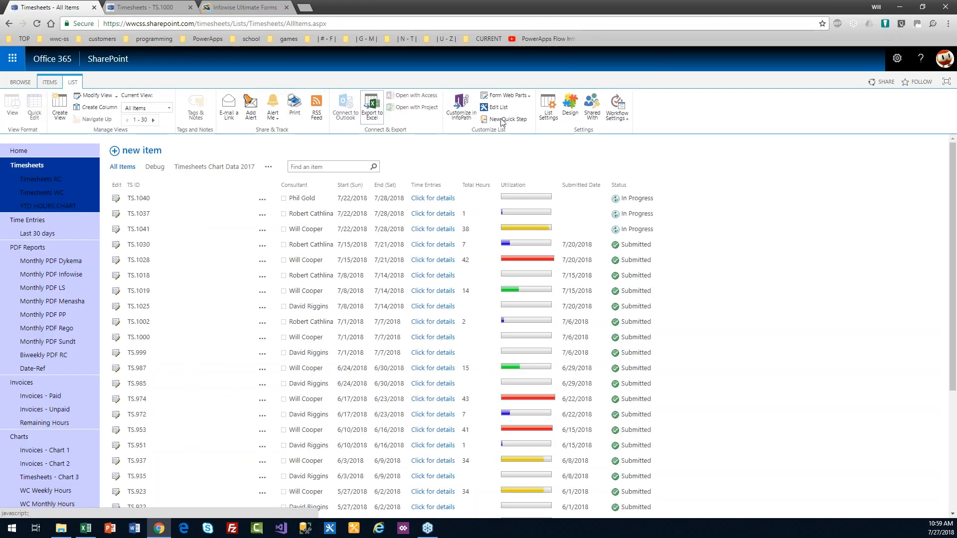
click(570, 106)
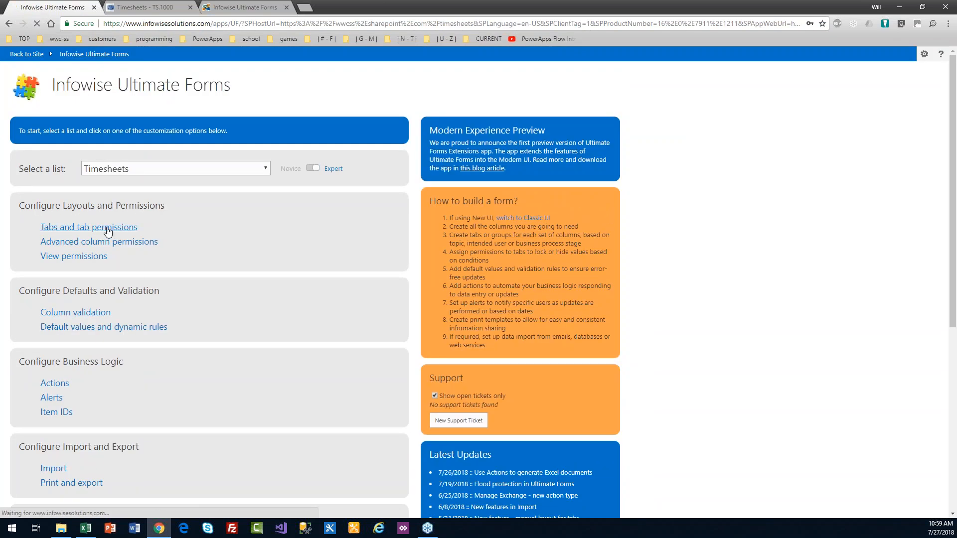
click(108, 231)
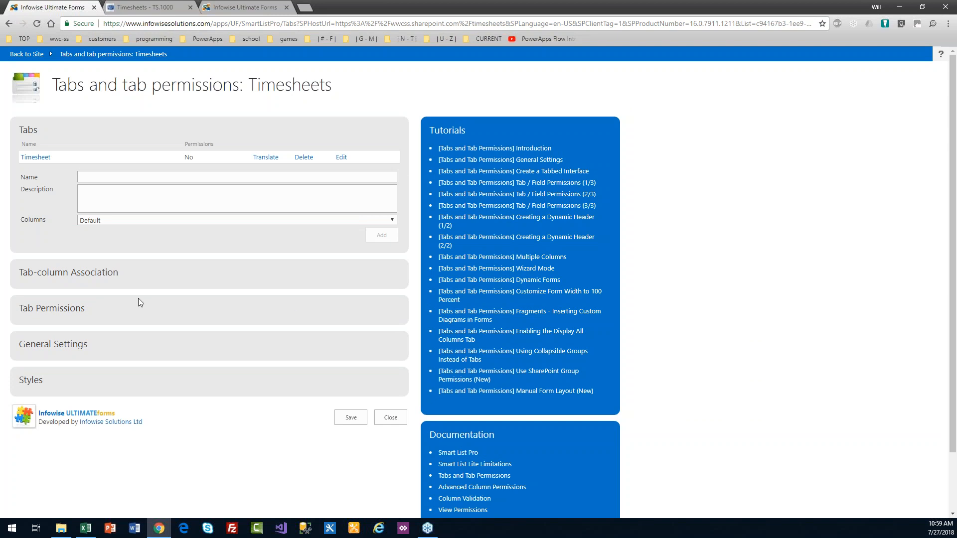
click(83, 279)
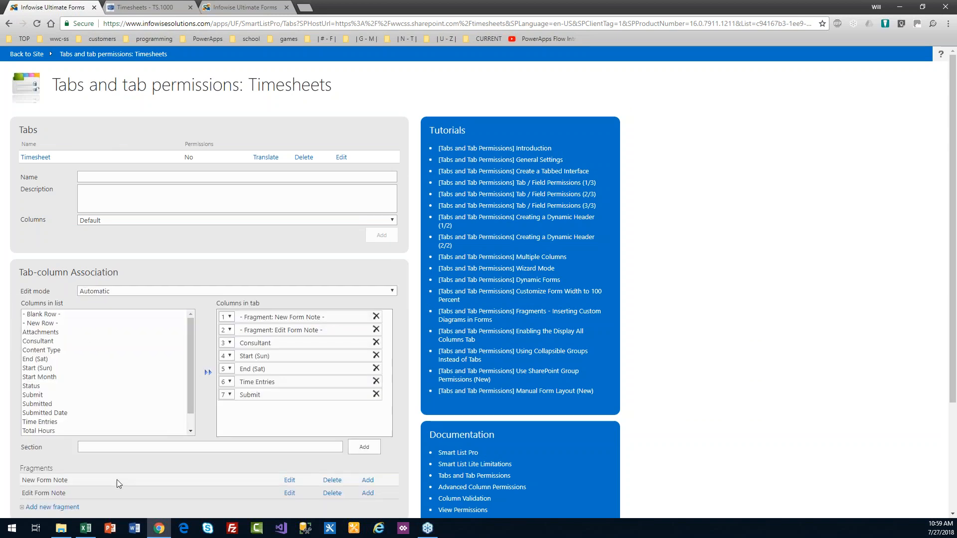
click(290, 494)
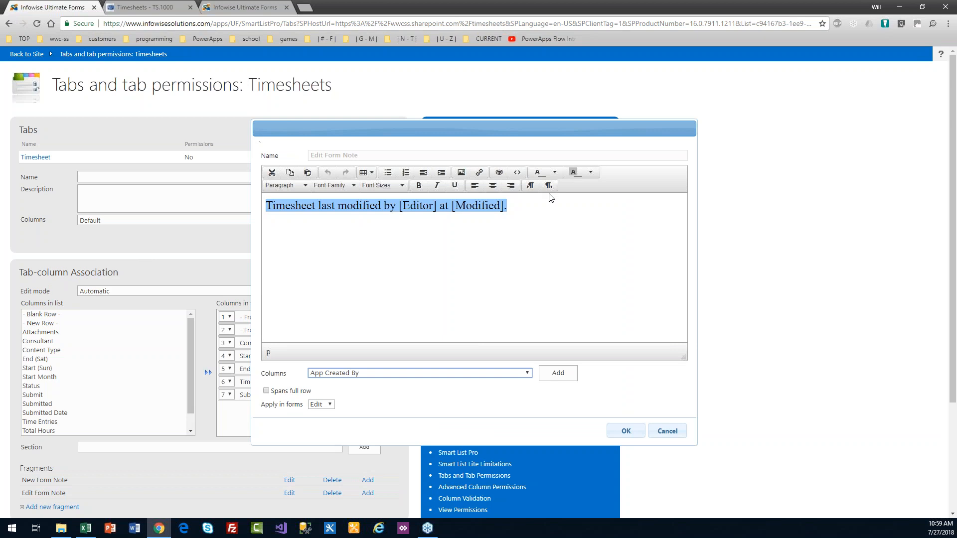
Step: Copy '[Editor] at&nbsp;[Modified]' from the note's source code and cancel the source view
click(517, 172)
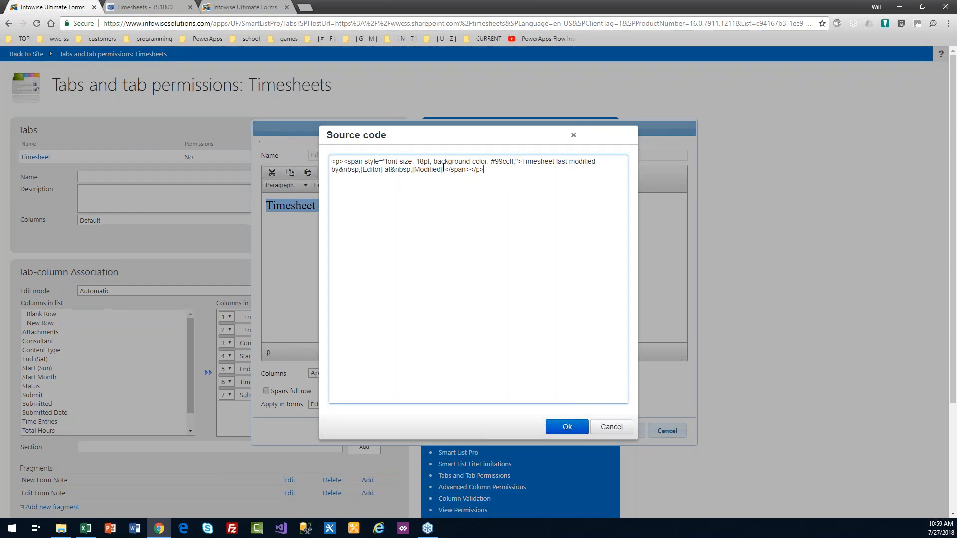
drag(421, 169, 364, 168)
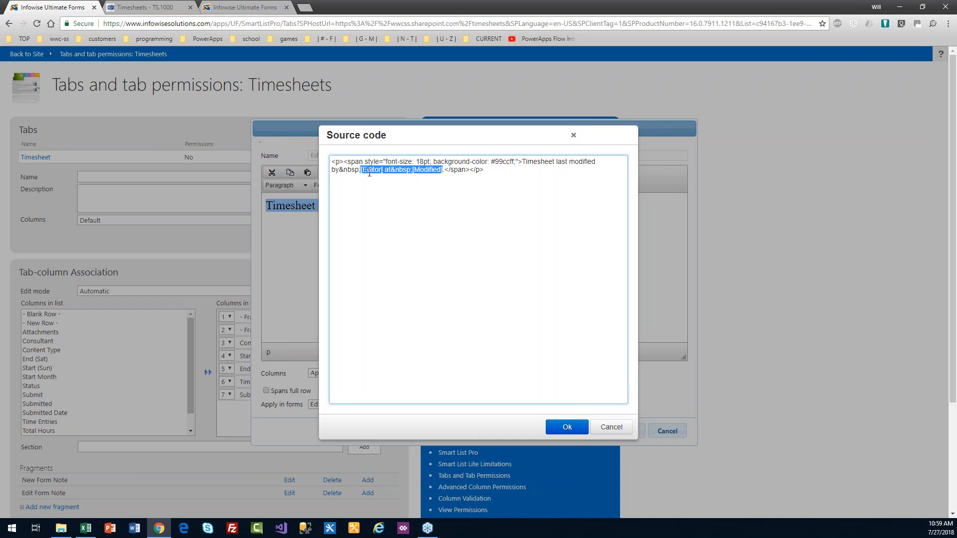
click(611, 427)
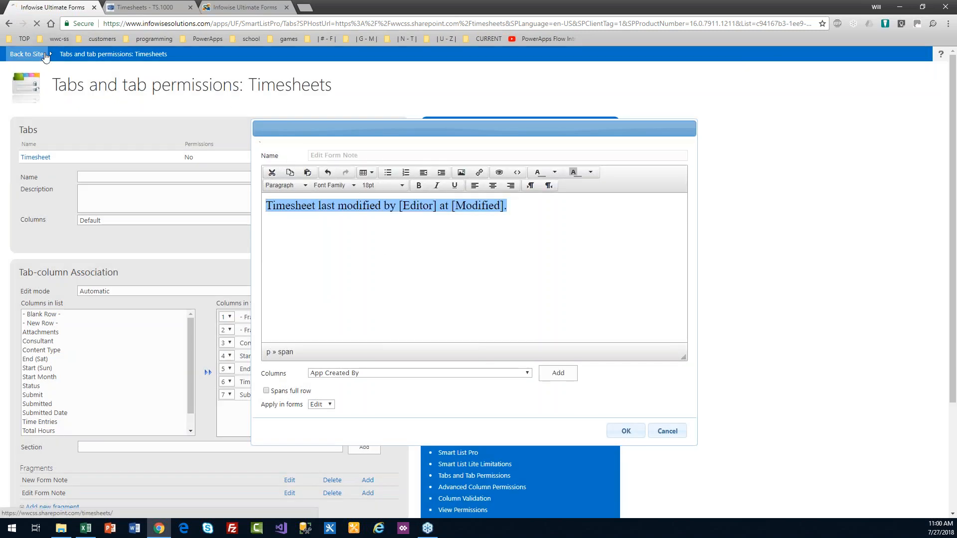
click(136, 6)
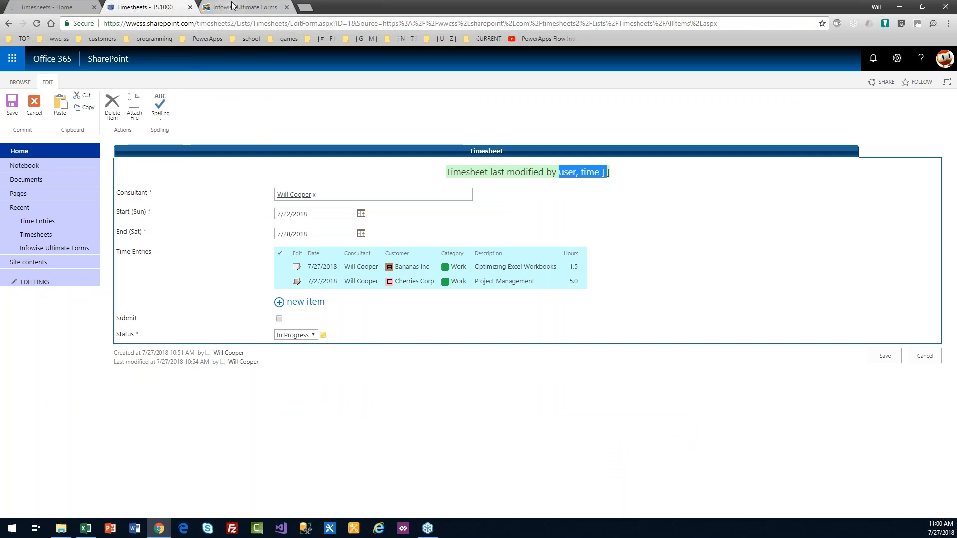
Step: Replace the 'user, time' placeholders with the pasted '[Editor] at [Modified]', tidy stray characters, and confirm
click(244, 7)
click(556, 212)
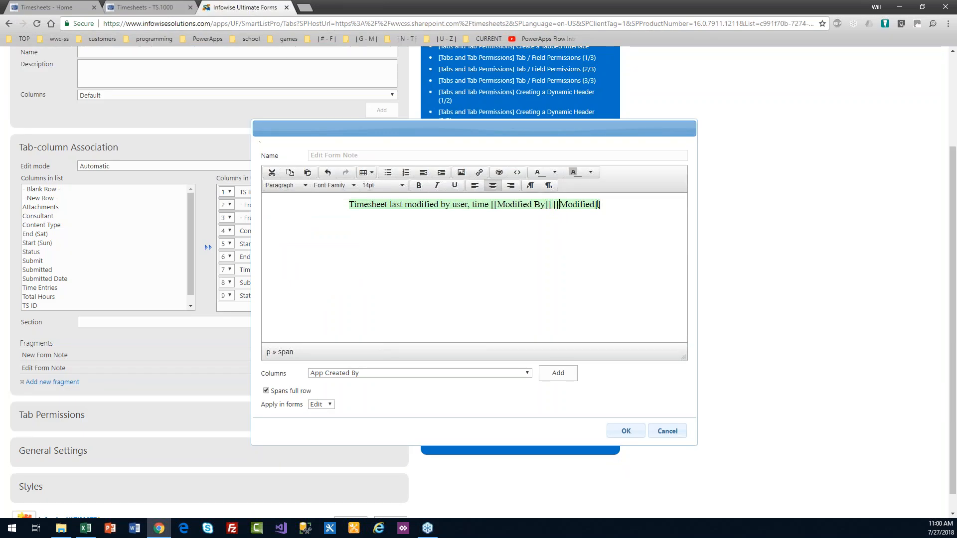
drag(598, 205, 454, 205)
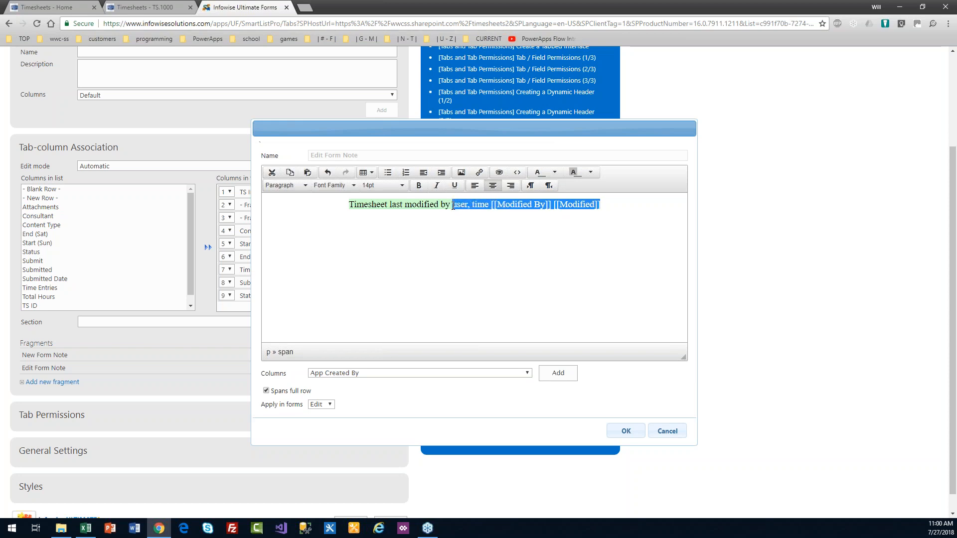
text([Editor] at&nbsp;[Modified])
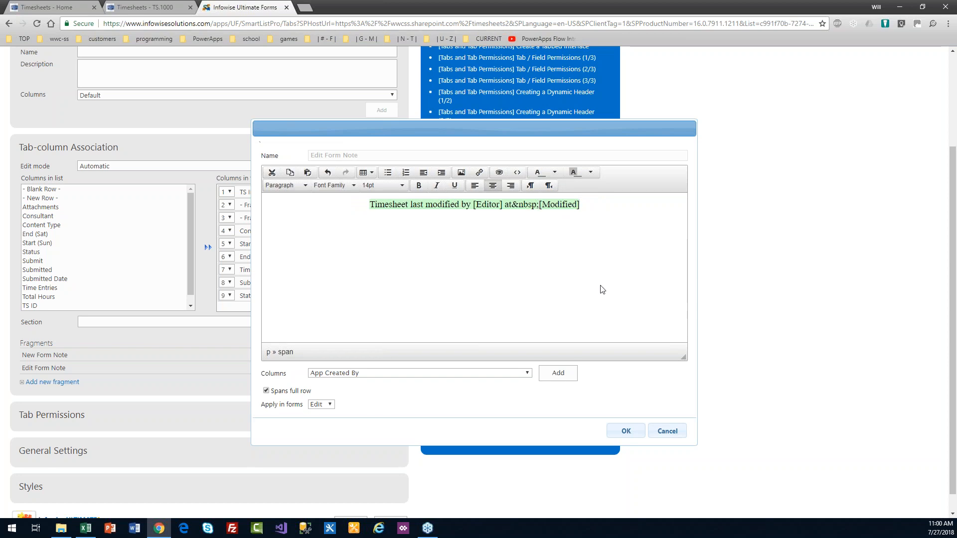
key(BackSpace)
key(BackSpace)
key(BackSpace)
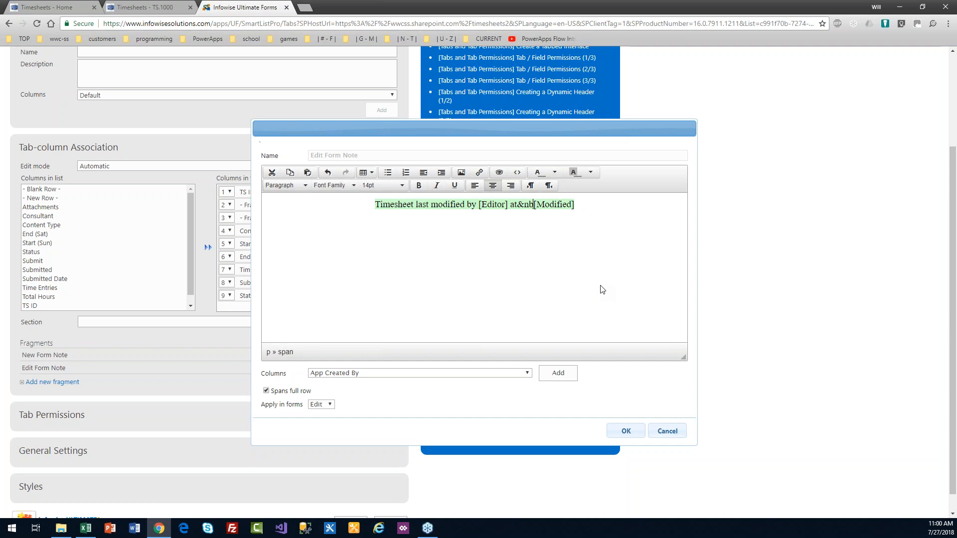
key(BackSpace)
key(BackSpace)
key(BackSpace)
key(BackSpace)
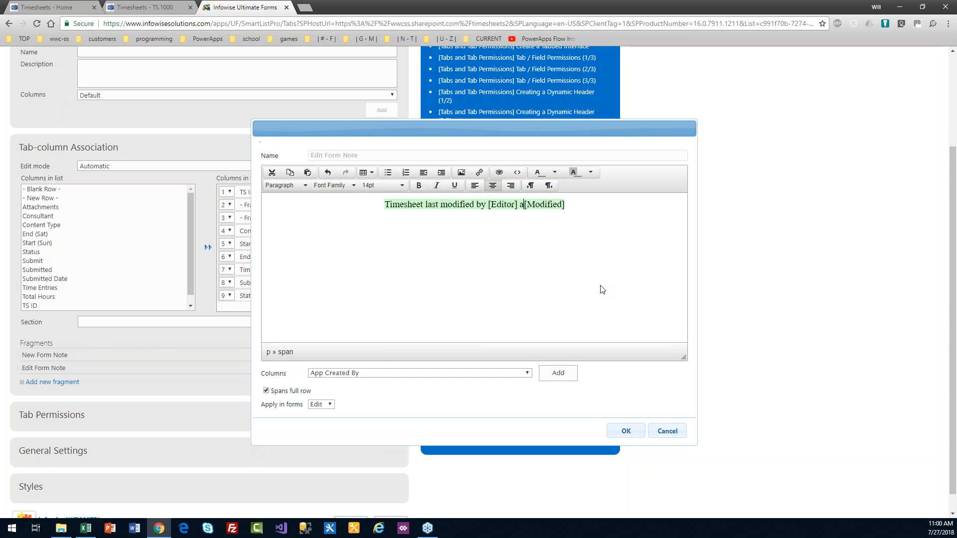
text(t)
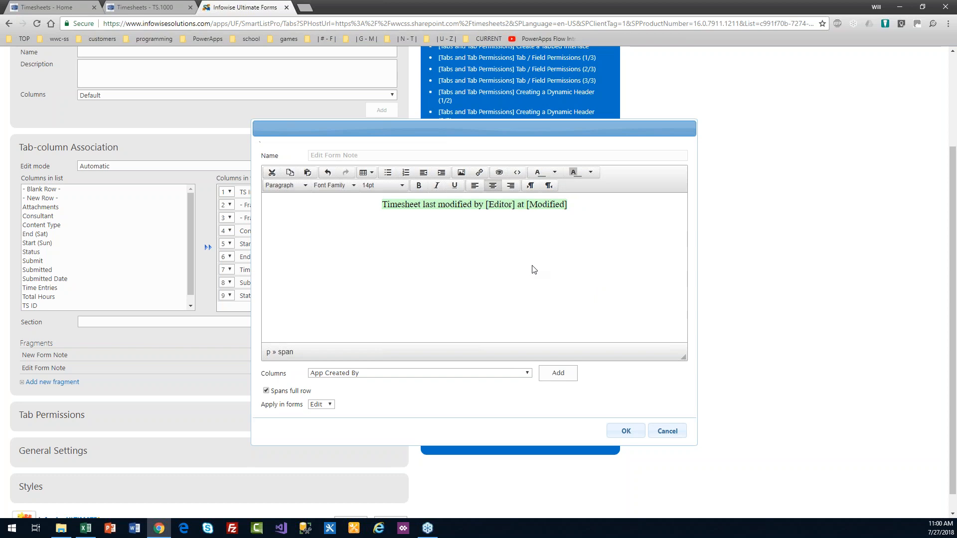
click(623, 431)
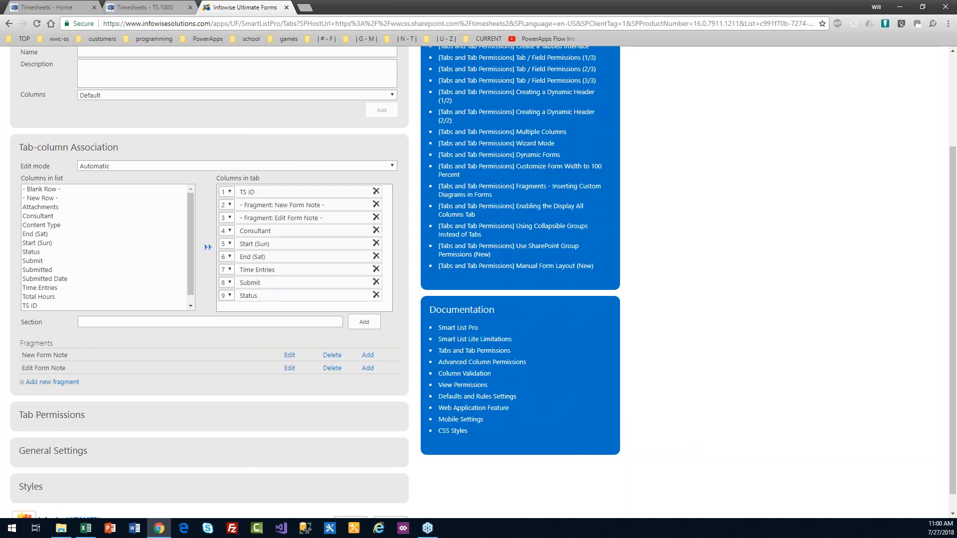
Step: Save the tab and permission settings, then go back to Ultimate Forms' main page
scroll(953, 306, down, 1)
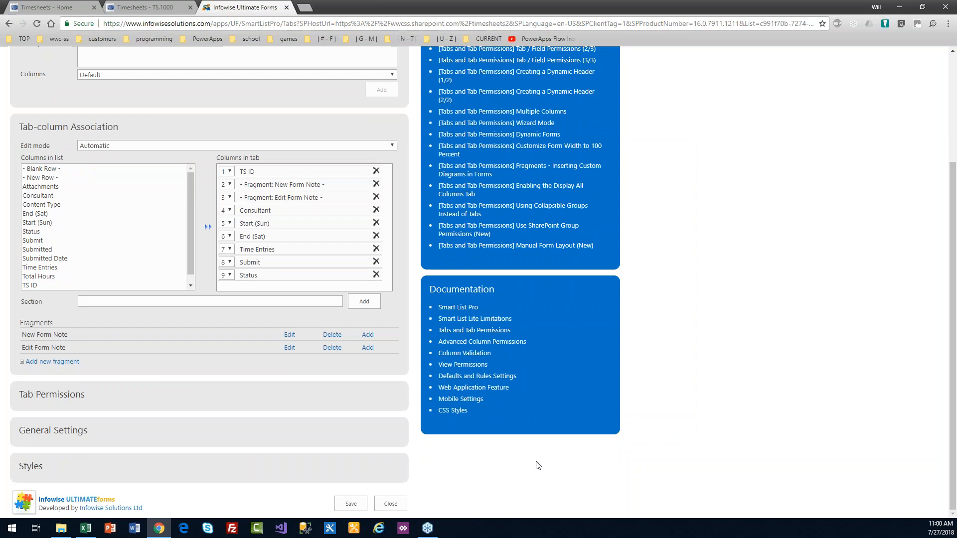
click(361, 505)
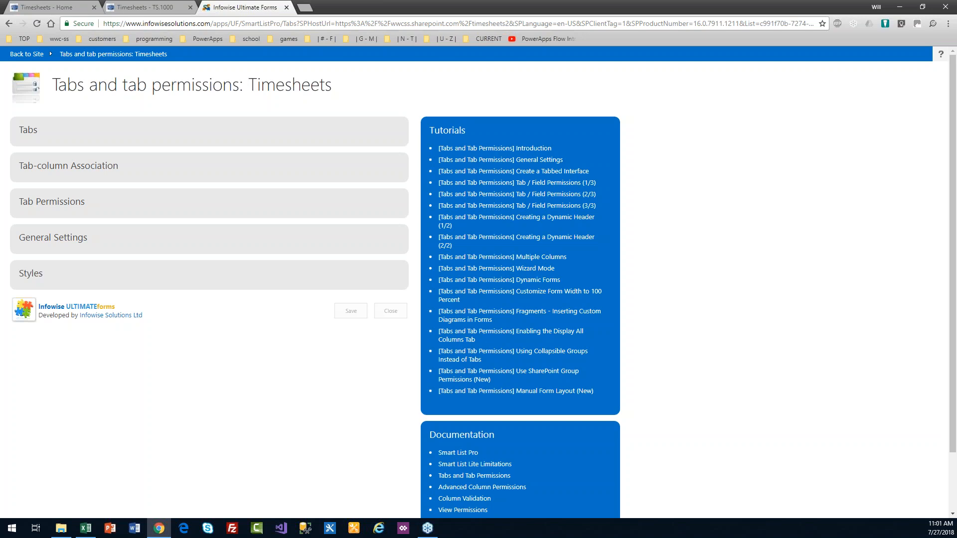
key(alt+Left)
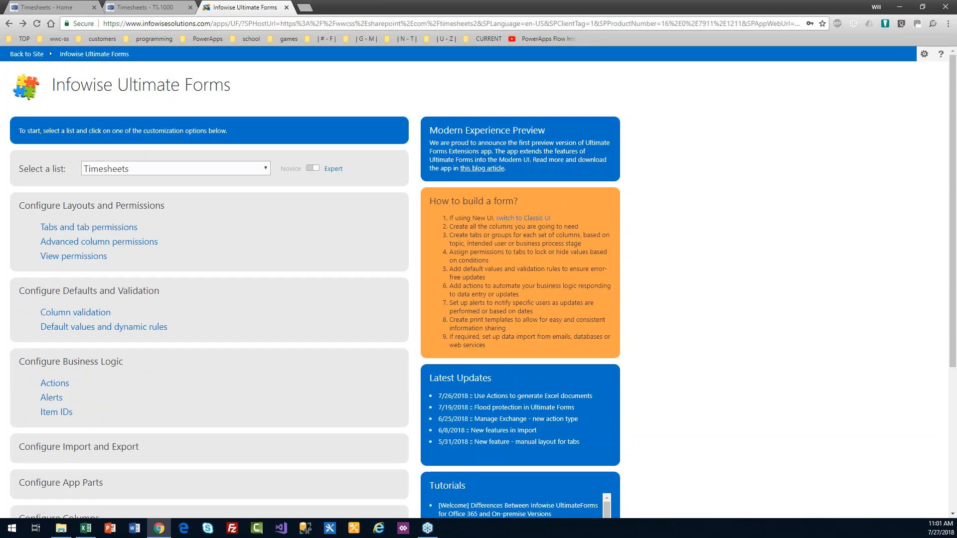
Step: Reload TS.1000's edit form and check the banner shows the editor and 7/27/2018 10:54 AM
click(145, 7)
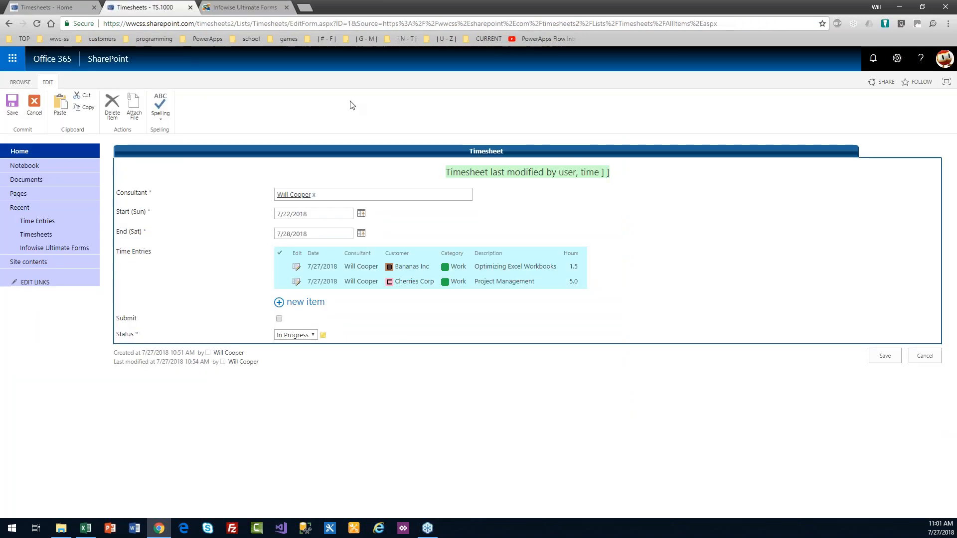
key(F5)
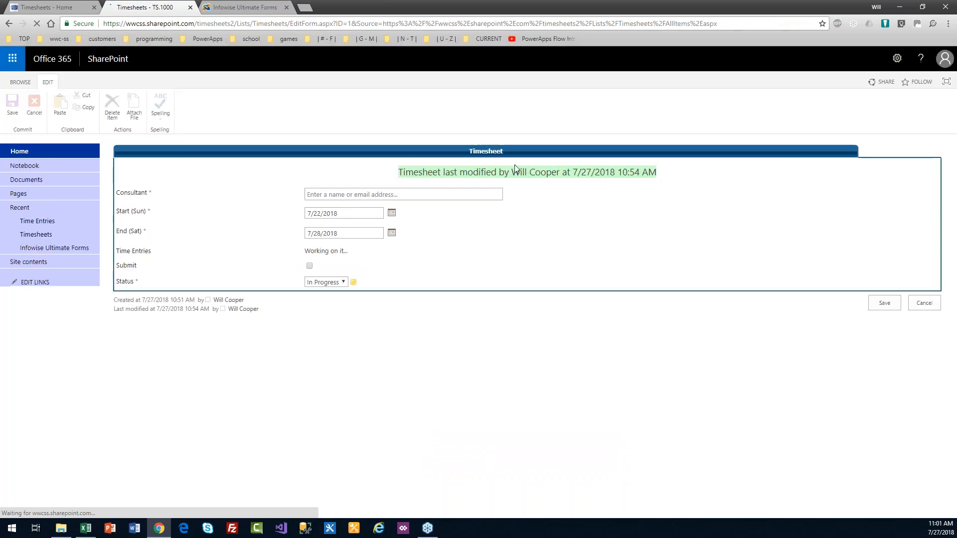
drag(658, 175, 506, 174)
click(639, 186)
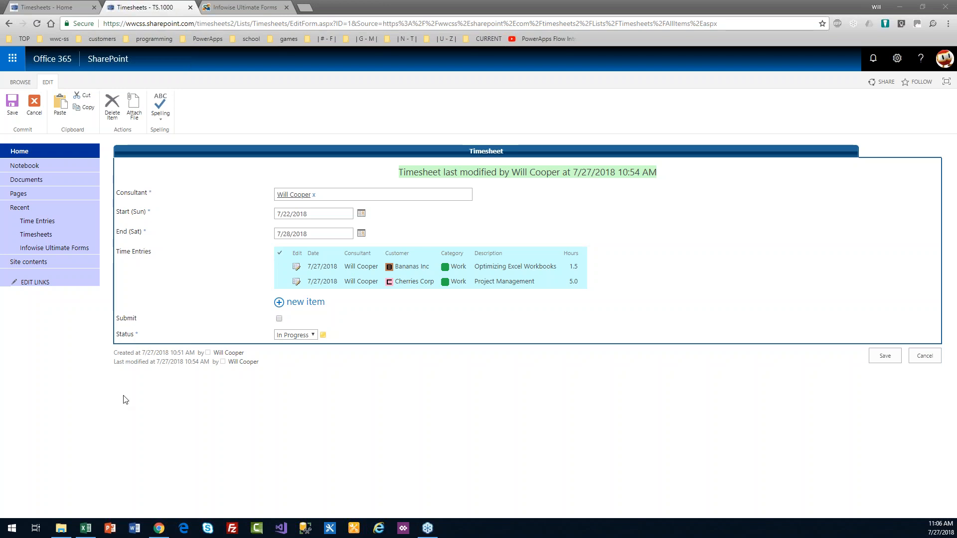
Step: Open Chrome DevTools with F12, docked below the timesheet form on the Console
click(422, 401)
key(F12)
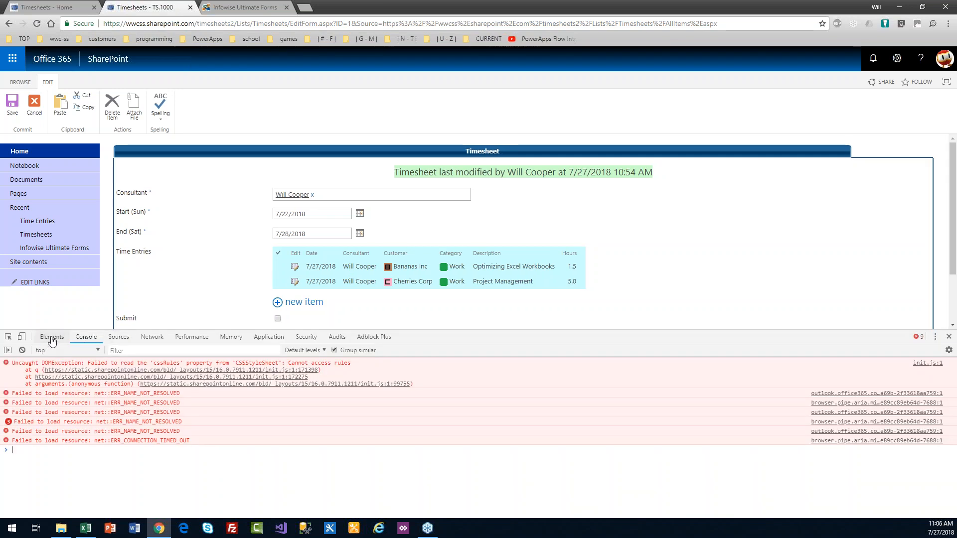
Step: In Elements, inspect the Time Entries cell and select its table.ms-listviewtable element
click(49, 338)
click(119, 337)
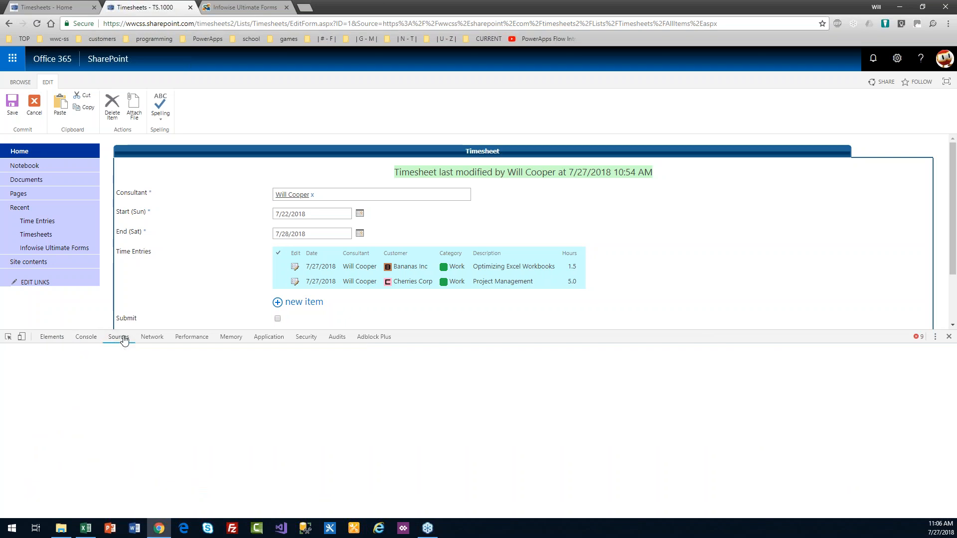
click(52, 338)
click(9, 338)
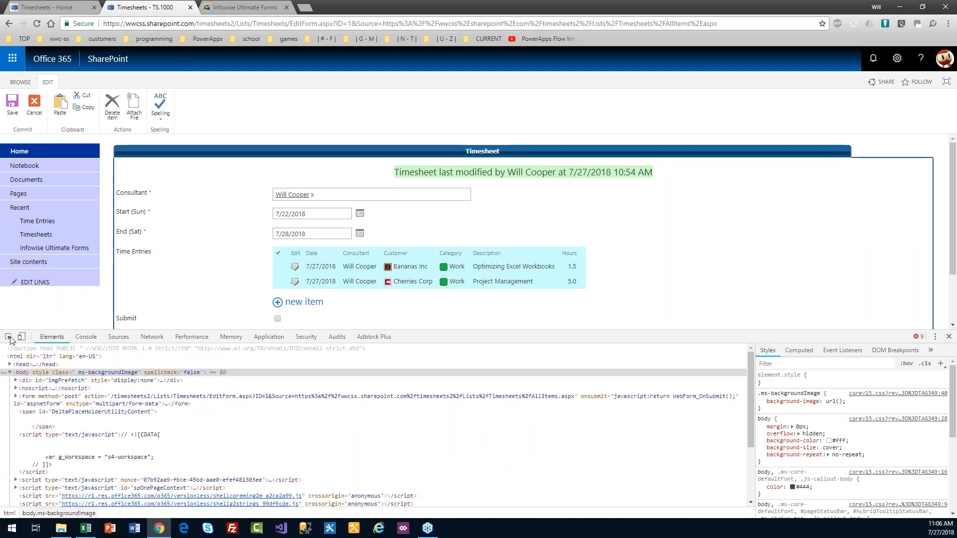
click(283, 245)
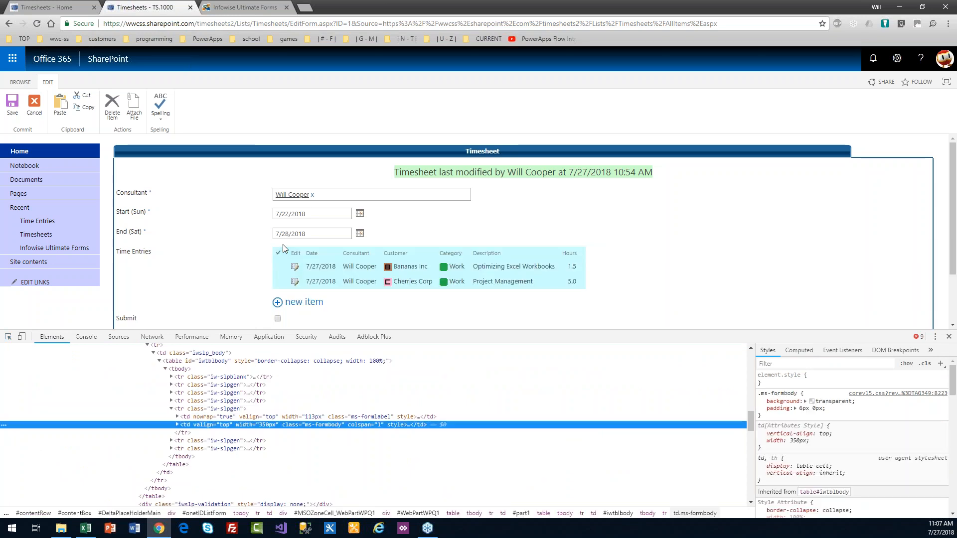
click(177, 425)
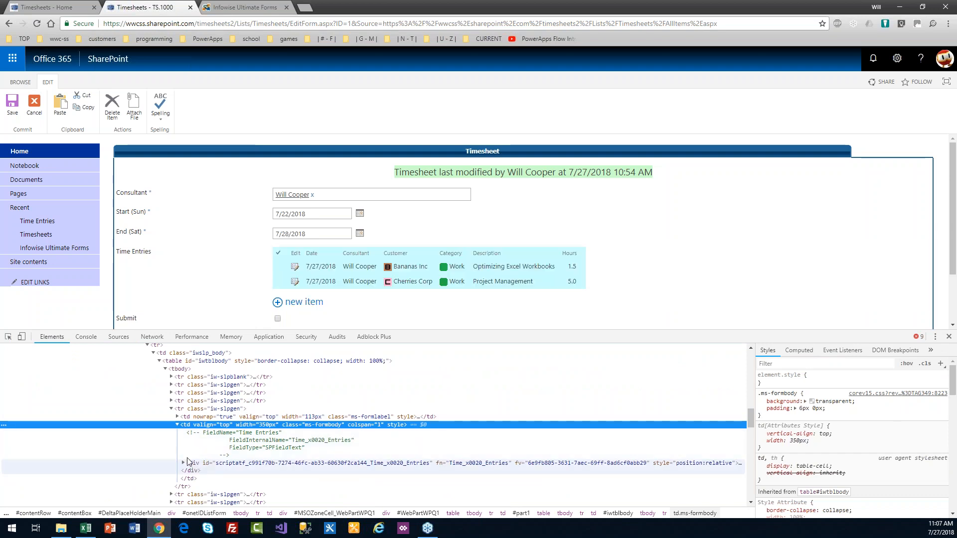
click(183, 463)
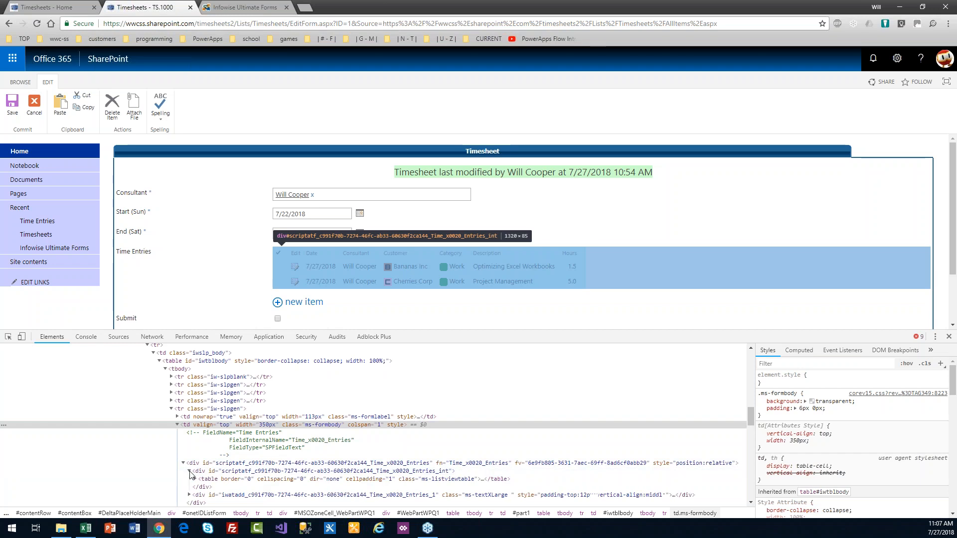
click(189, 471)
click(196, 479)
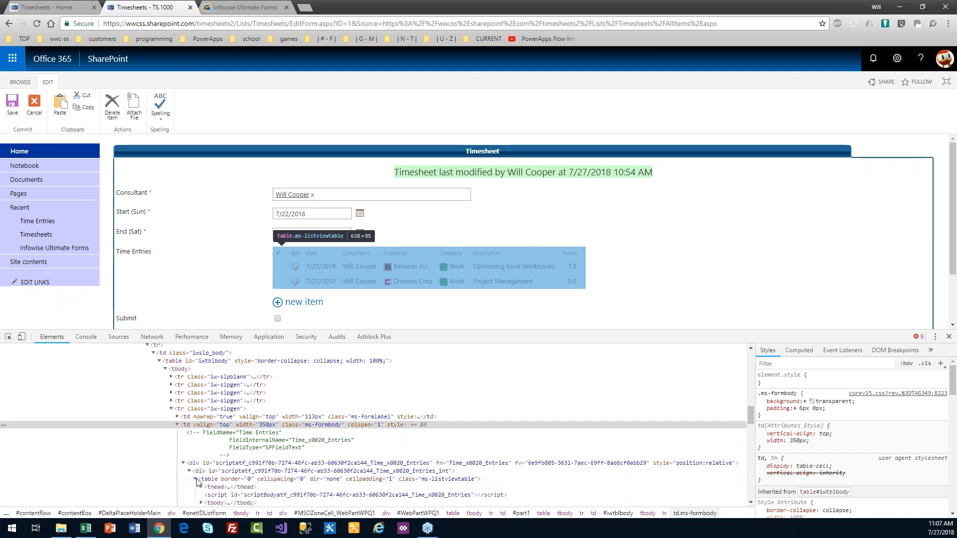
click(441, 480)
double_click(452, 480)
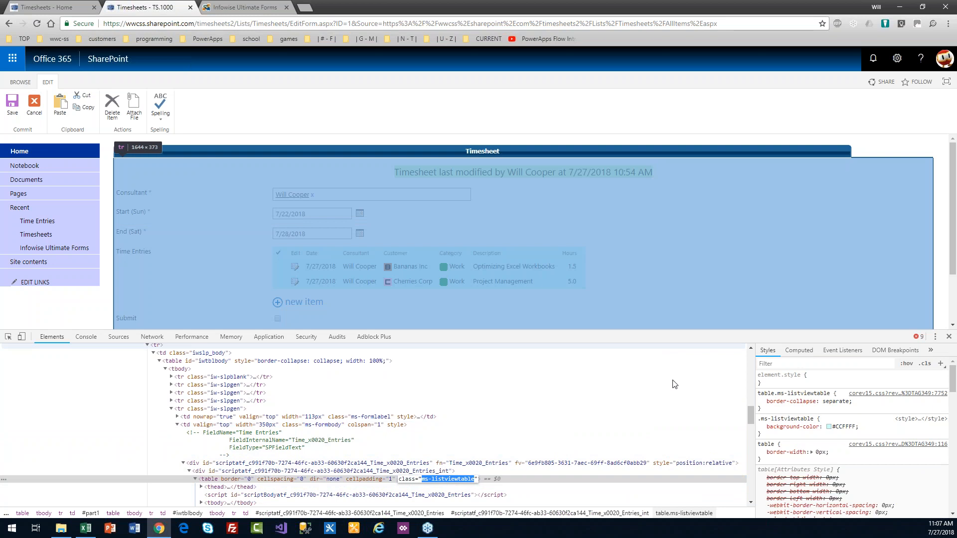
Step: Add inline style background-color: red to the table, then close DevTools
click(828, 381)
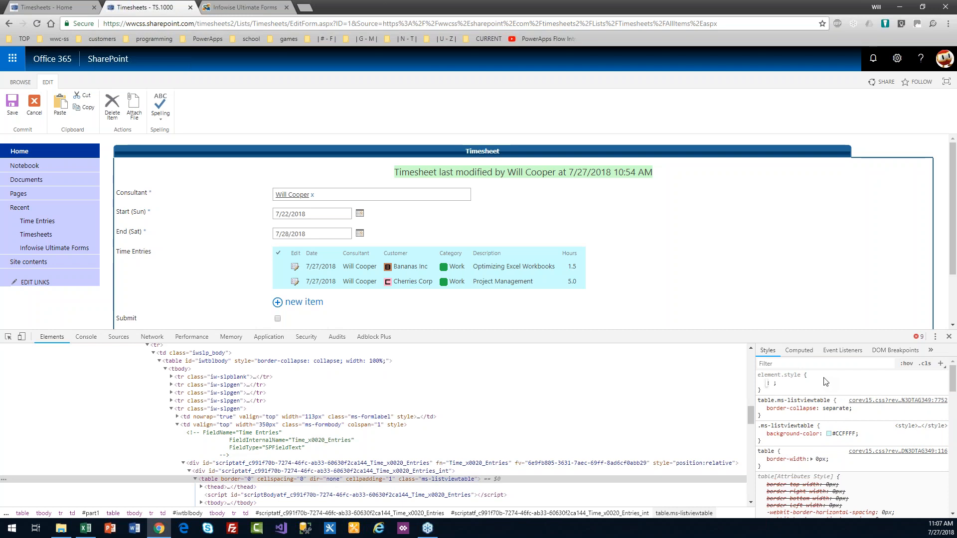
text(background-)
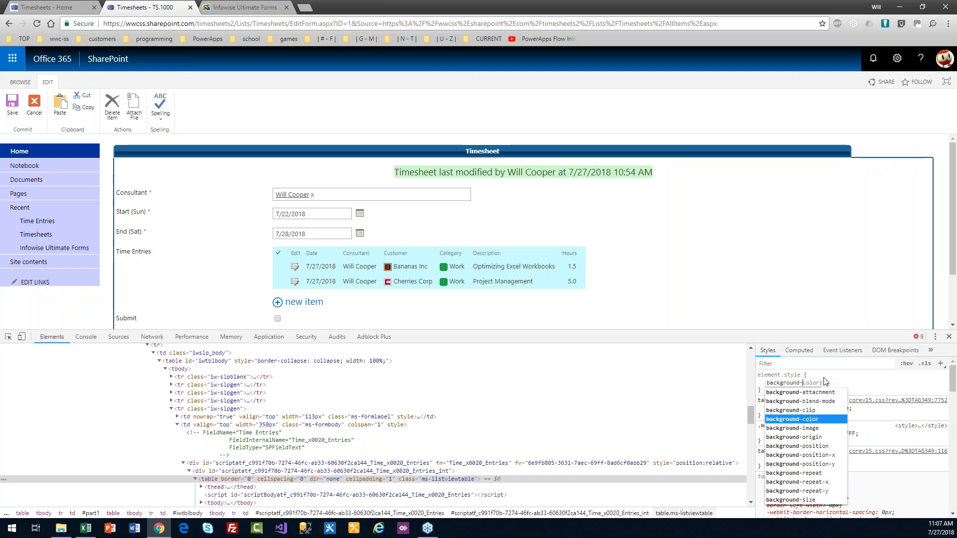
key(Tab)
text(r)
key(Down)
key(Return)
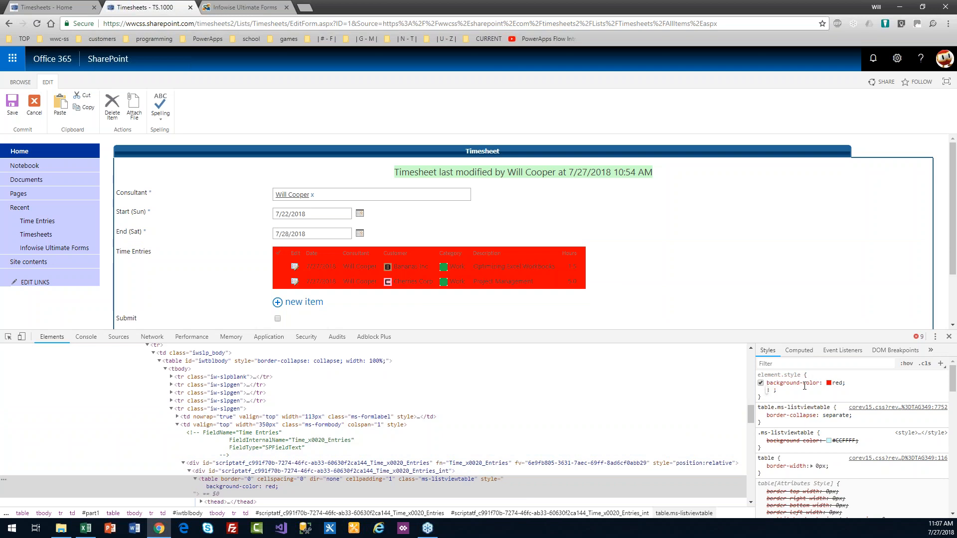
click(949, 337)
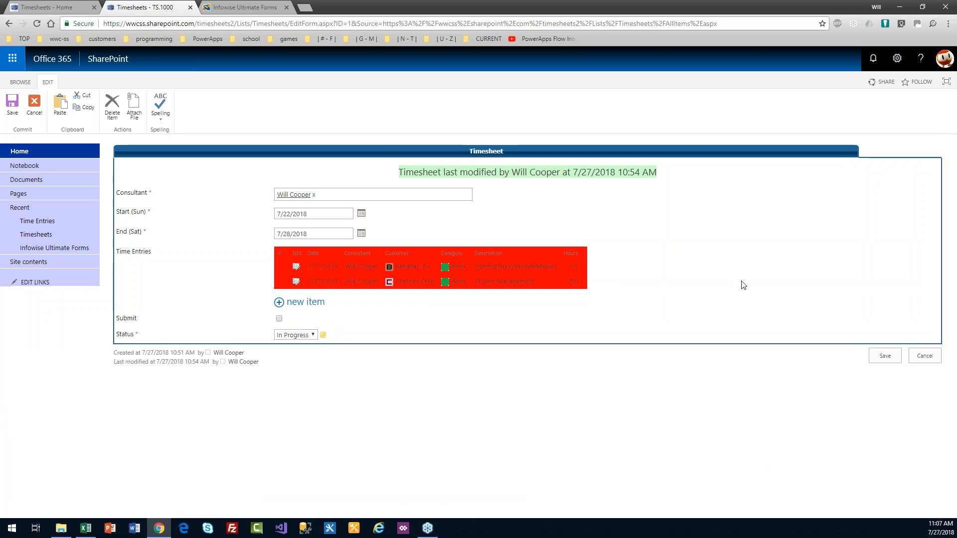
Step: Reload the timesheet form, then cancel it without saving to reach the Timesheets All Items view
key(F5)
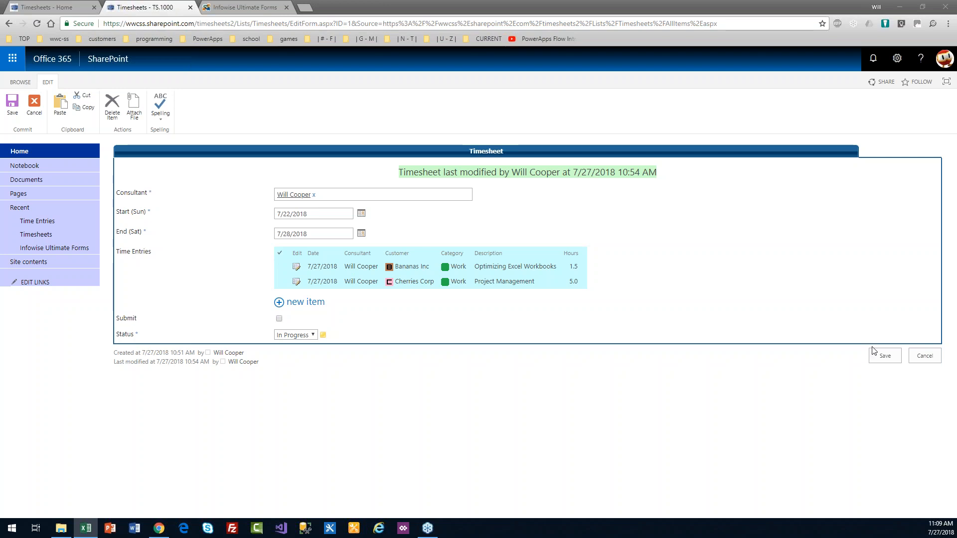
click(922, 356)
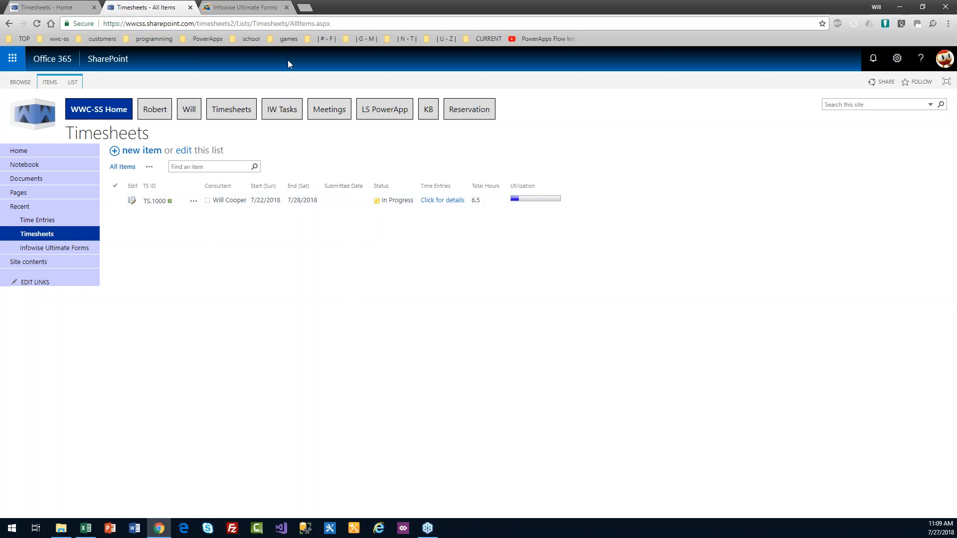
Step: In Infowise Ultimate Forms, open Actions under Configure Business Logic for the Timesheets list
click(250, 7)
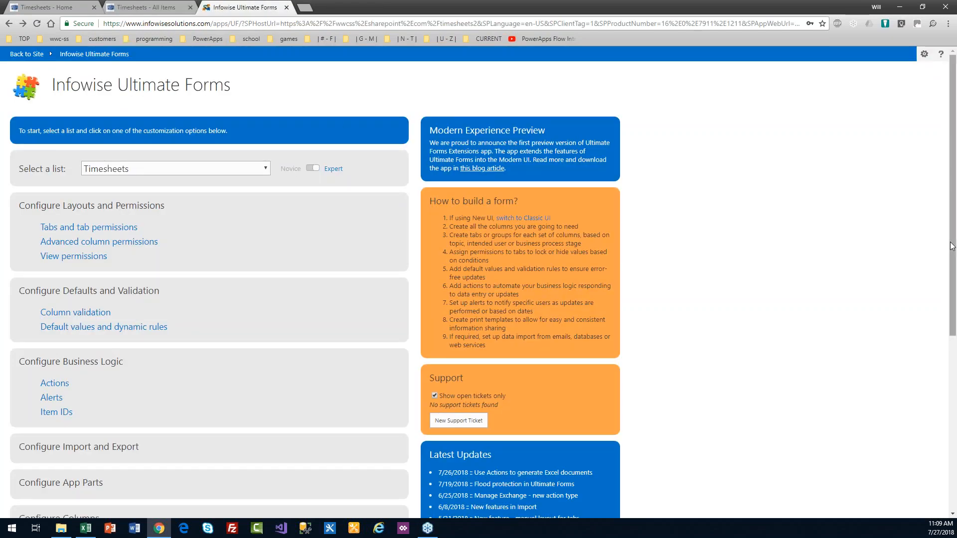
scroll(953, 259, down, 3)
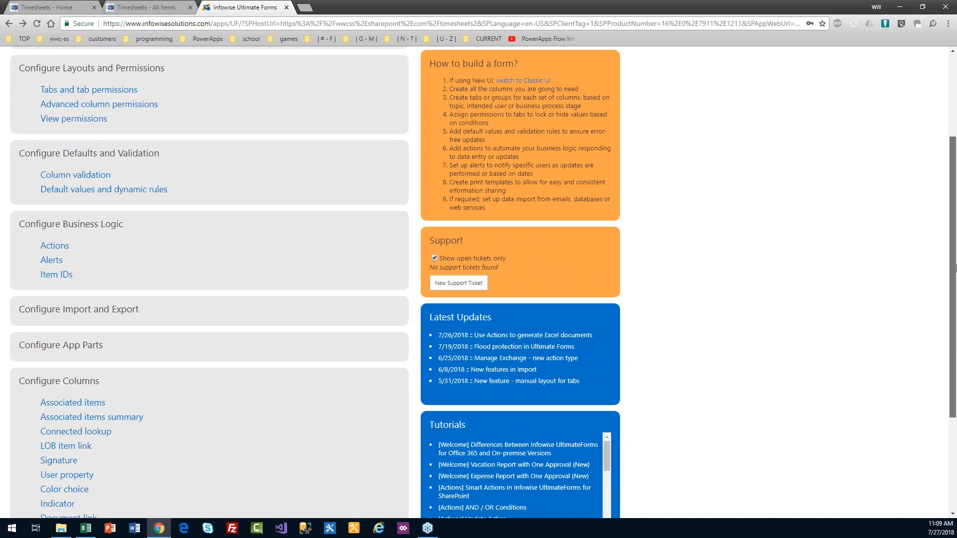
scroll(955, 268, up, 2)
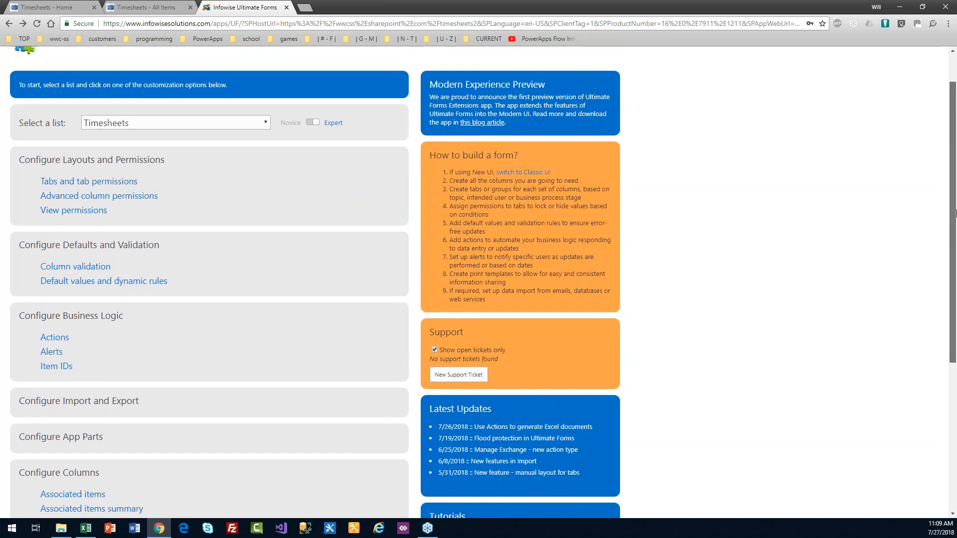
click(54, 341)
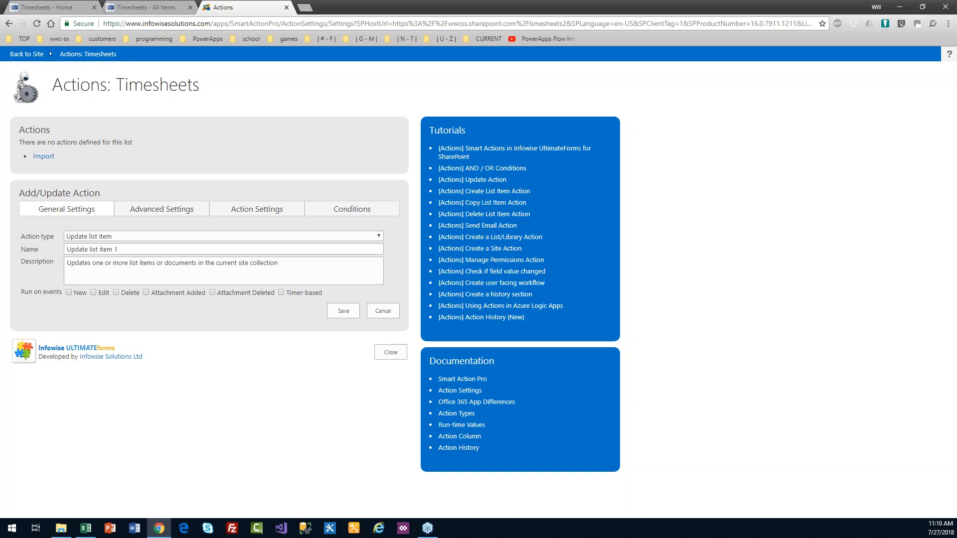
Step: Make the action timer-based, name it for auto-generating the consultant's Sunday 8 AM timesheet, and copy the name into Description
click(282, 292)
drag(120, 249, 66, 250)
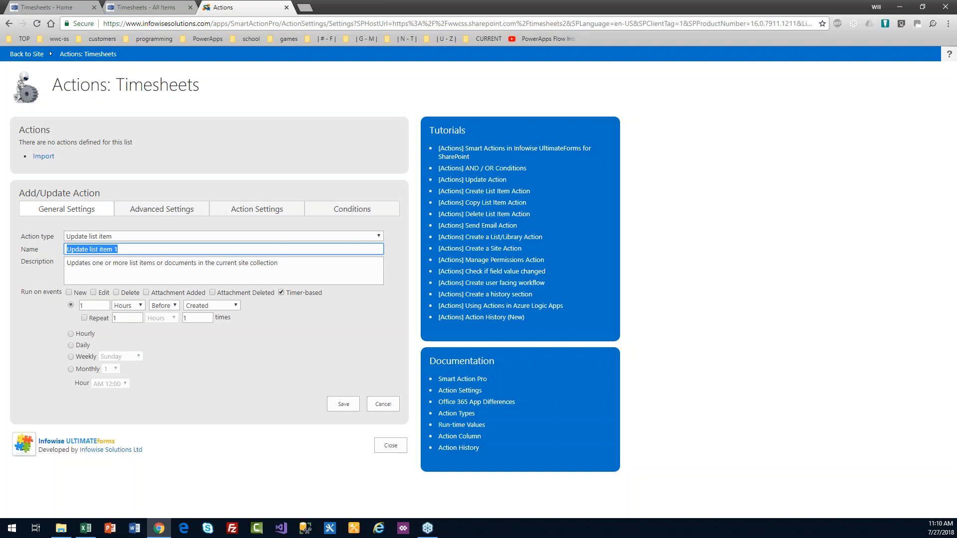
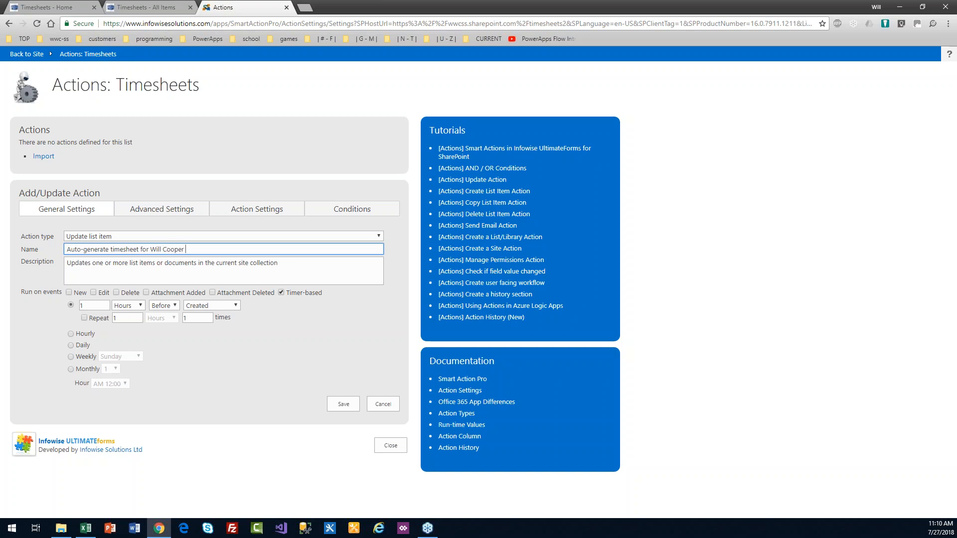
text( on Sunday Night at 11 PM)
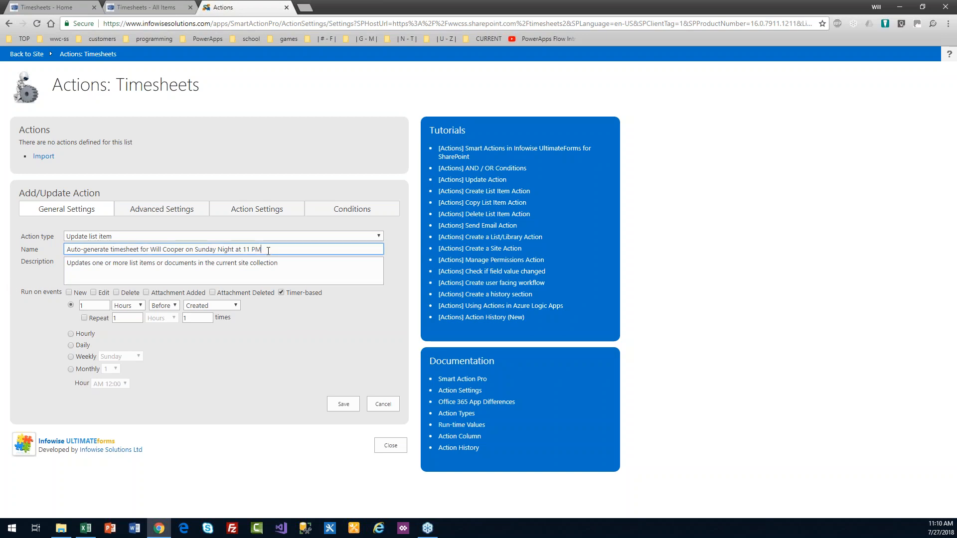
click(253, 250)
key(Right)
key(BackSpace)
key(BackSpace)
key(BackSpace)
text(8 AM)
key(ctrl+a)
key(ctrl+c)
key(Tab)
key(ctrl+a)
key(ctrl+v)
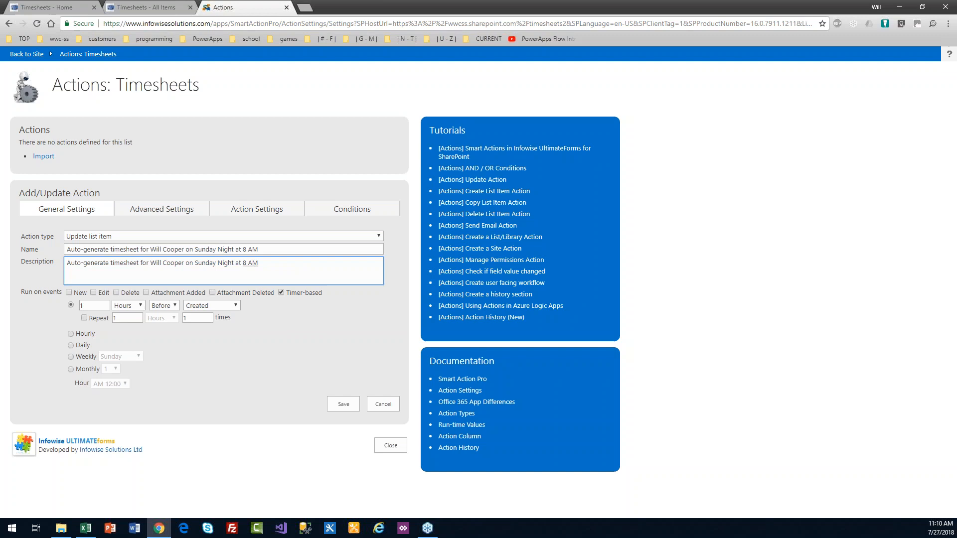
Step: Schedule the action to run weekly on Sunday at 8:00 AM
click(71, 357)
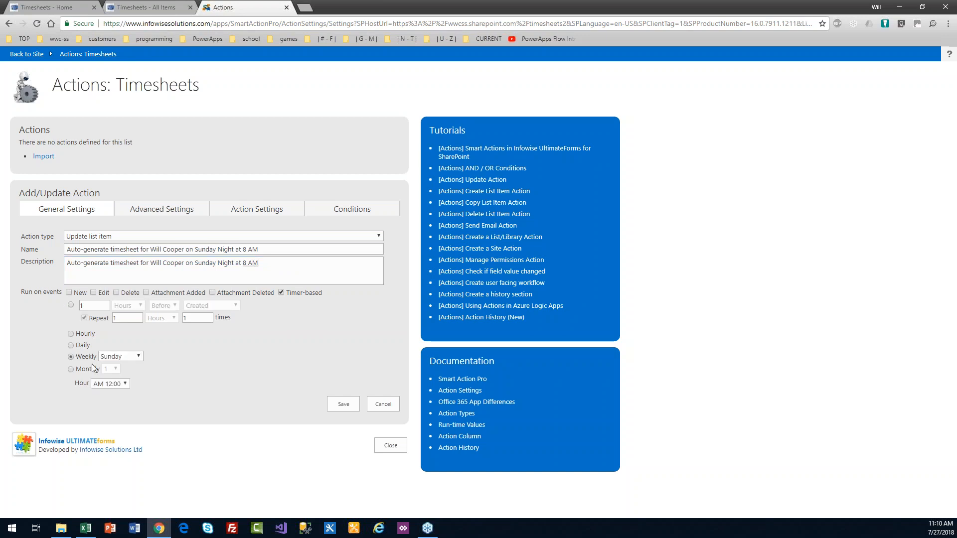
click(139, 357)
click(139, 357)
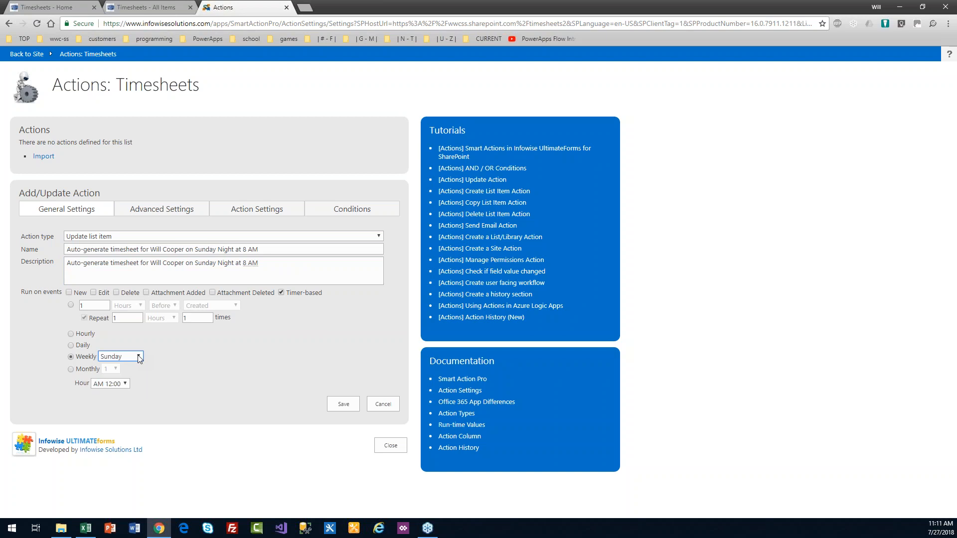
click(129, 383)
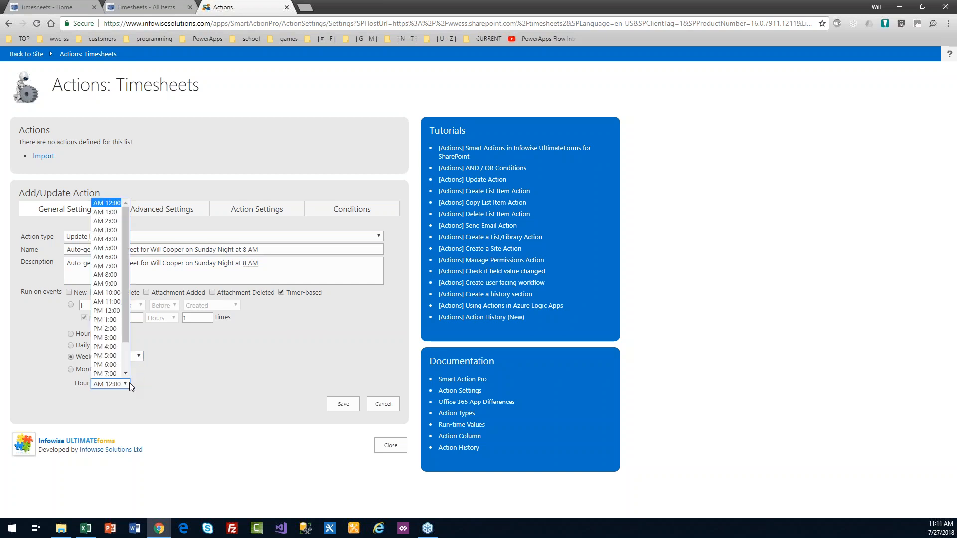
click(113, 275)
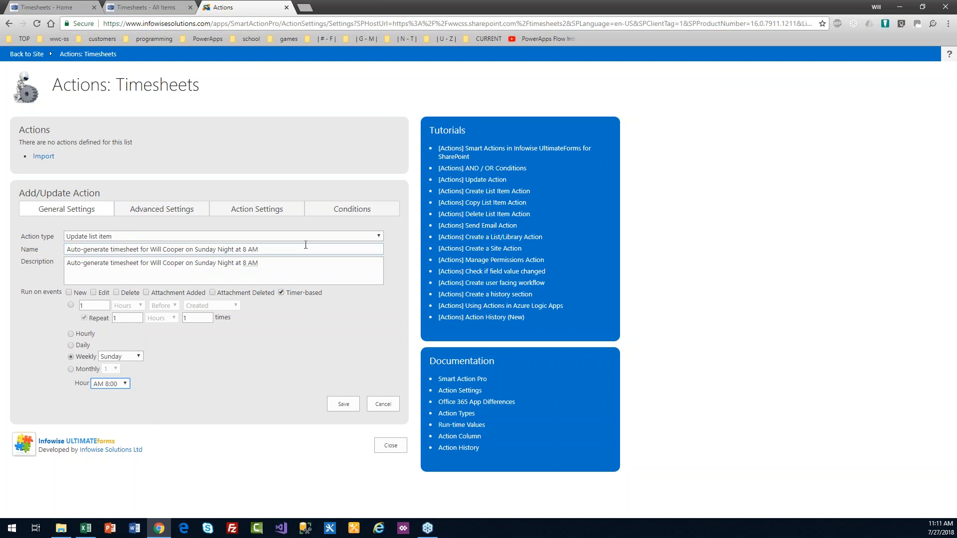
Step: Add a condition limiting the action to items where ID equals 1
click(327, 214)
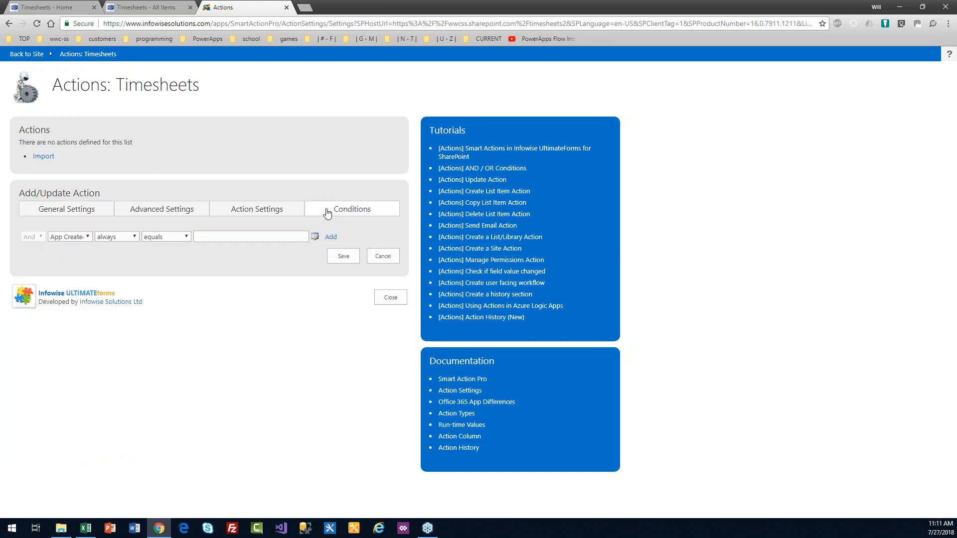
click(84, 238)
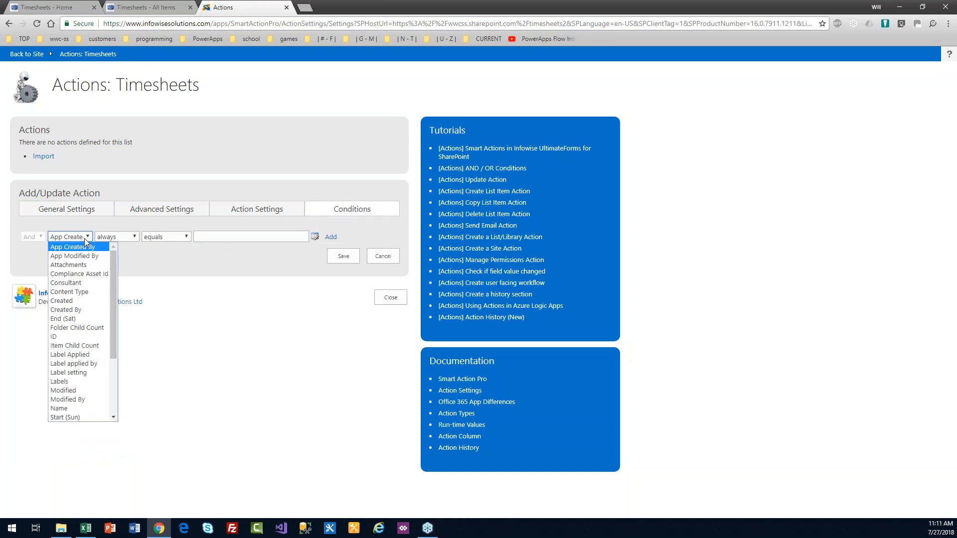
click(80, 337)
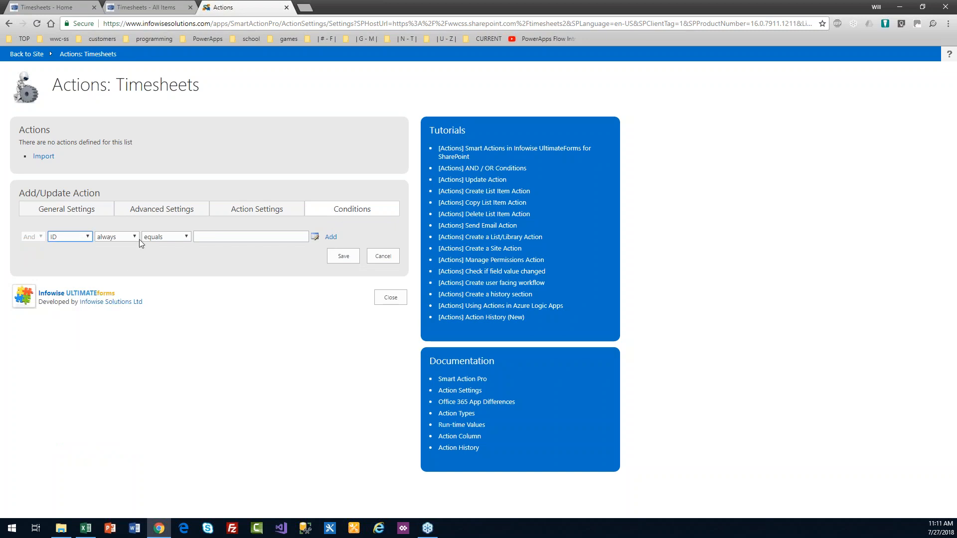
click(210, 237)
text(1)
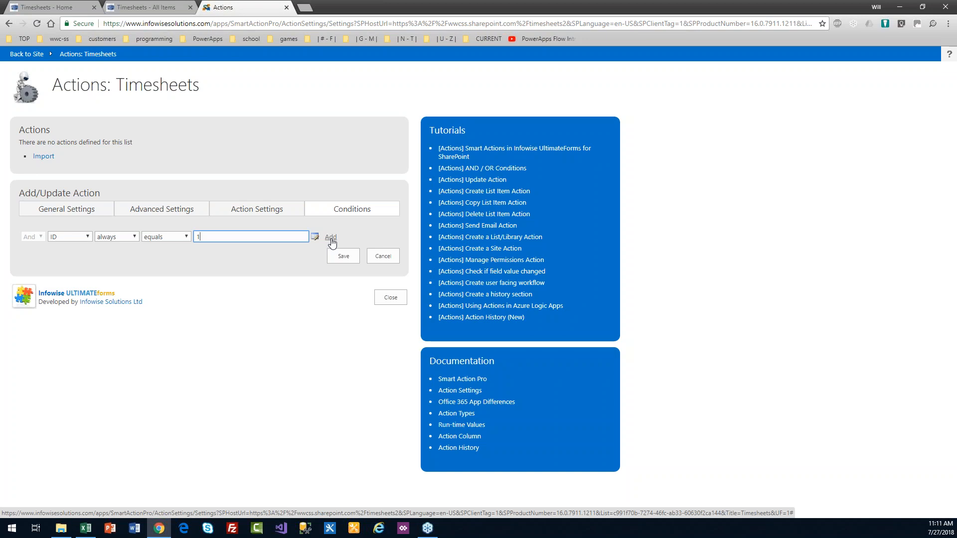
click(331, 238)
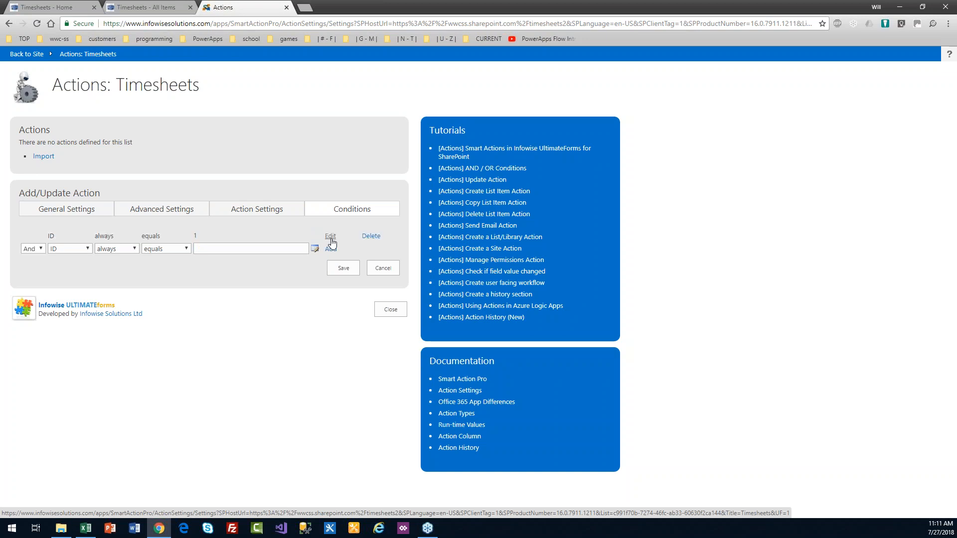
Step: Change the action type to Create list item and rename it 'Create timesheet on Sunday at 8 AM'
click(246, 209)
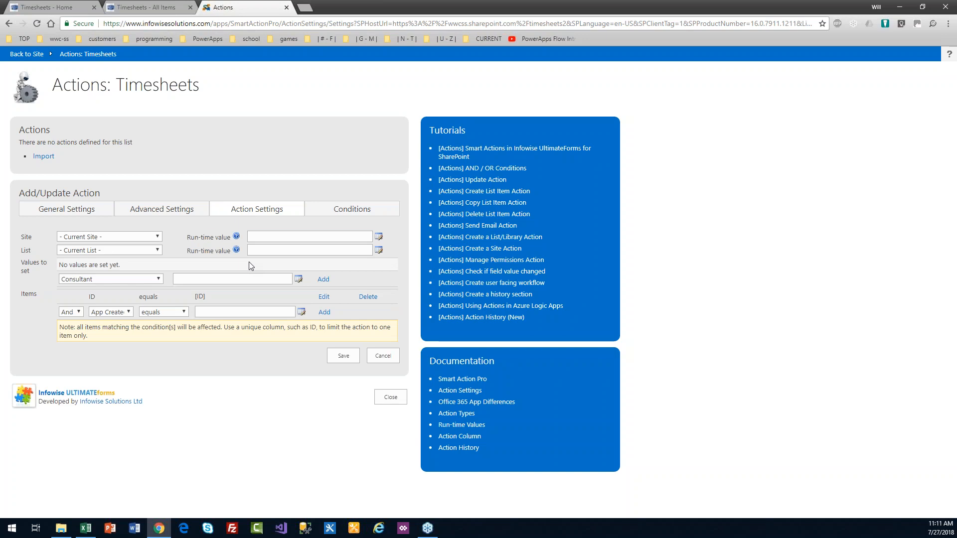
click(76, 212)
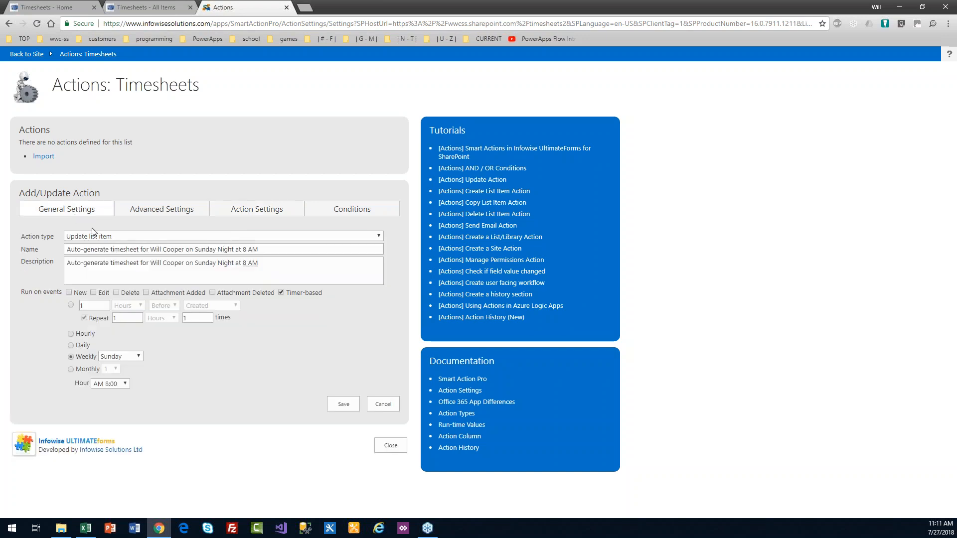
click(123, 237)
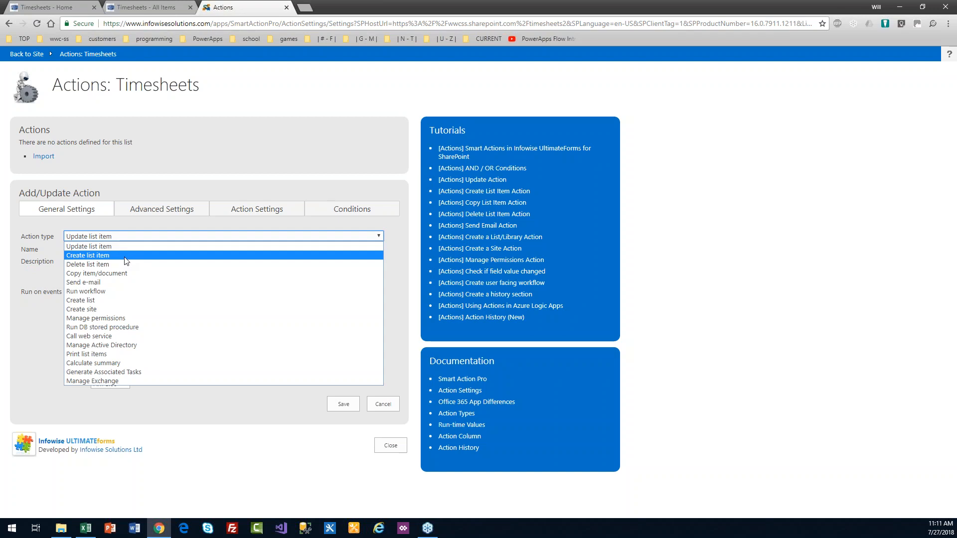
click(125, 255)
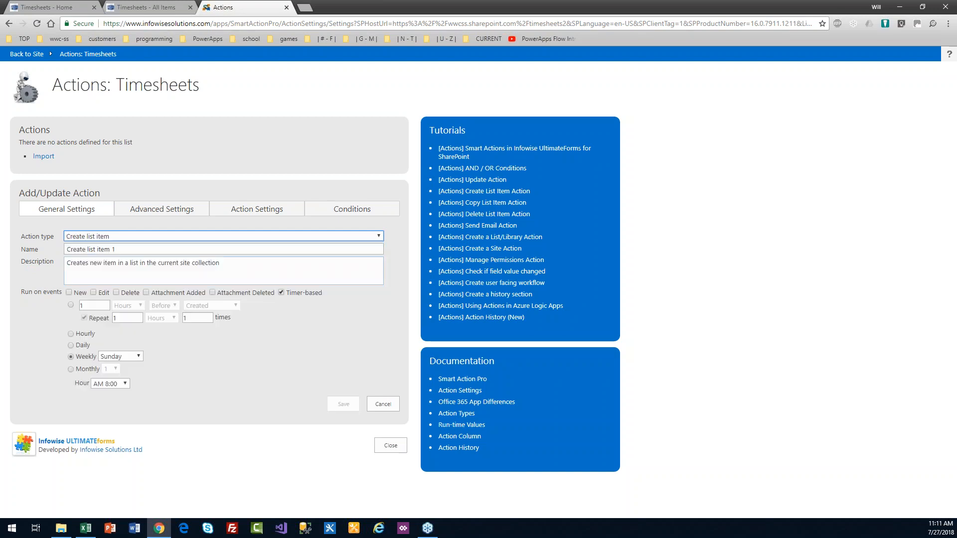
triple_click(126, 253)
text(Create time)
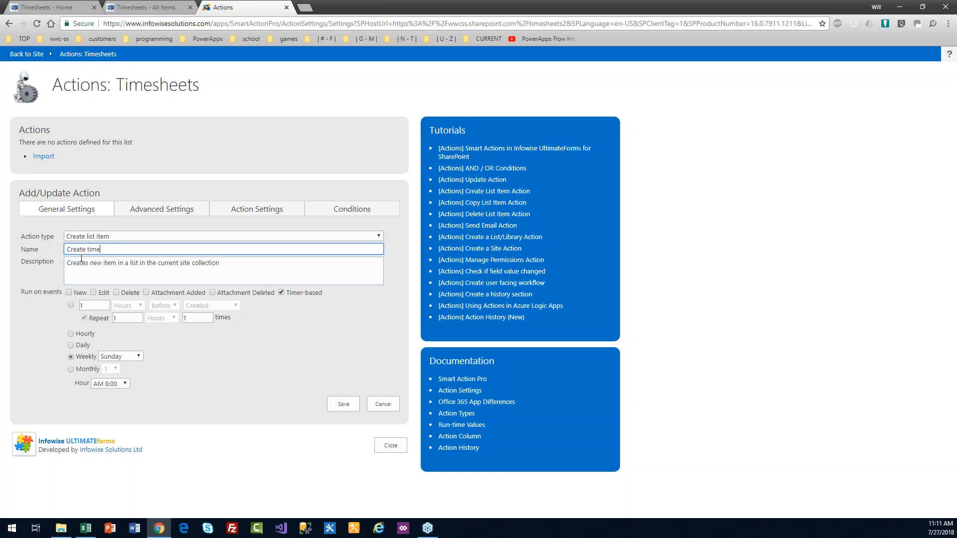
text(sheet on Sunday at 8 AM)
Step: Append the consultant's name to the action name, copy it into Description, then review Conditions and Advanced Settings
key(ctrl+a)
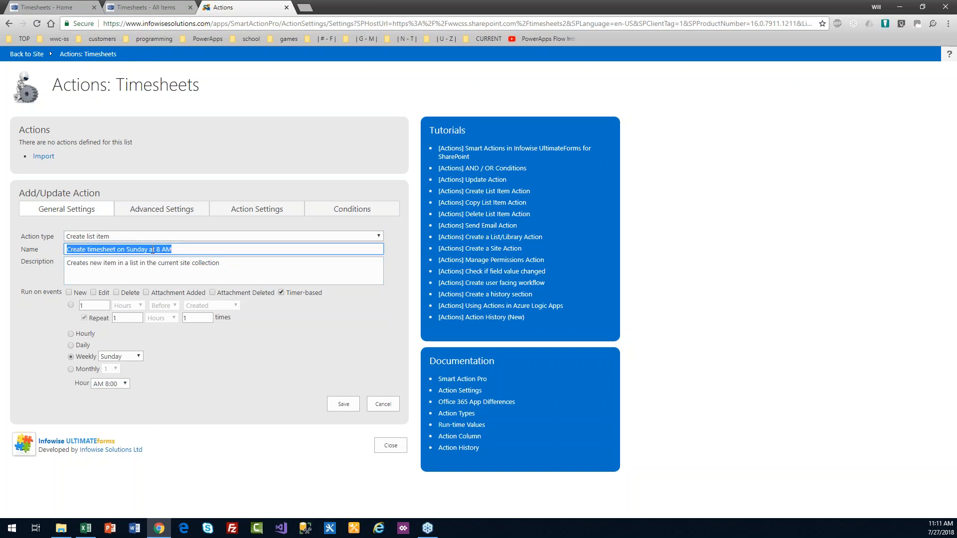
click(169, 252)
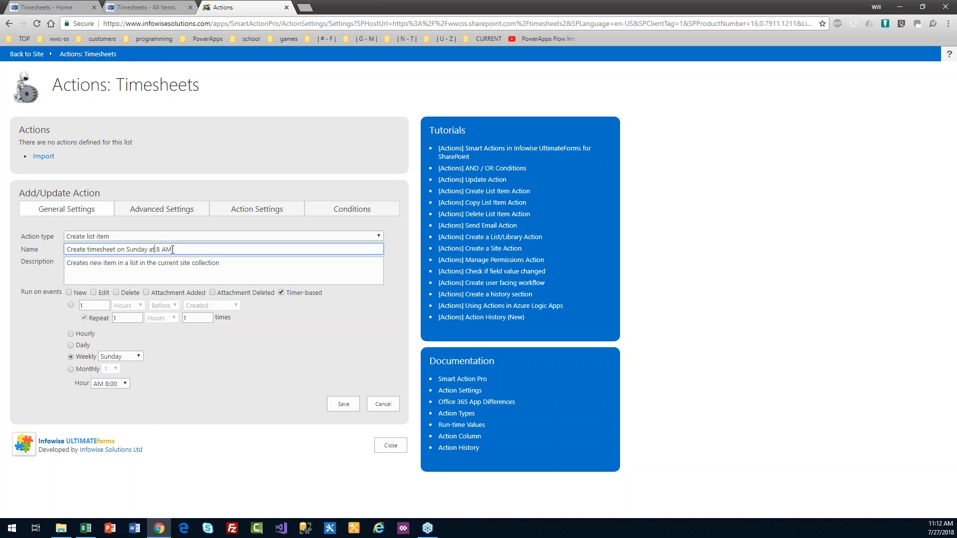
key(ctrl+a)
key(ctrl+c)
key(Tab)
key(ctrl+a)
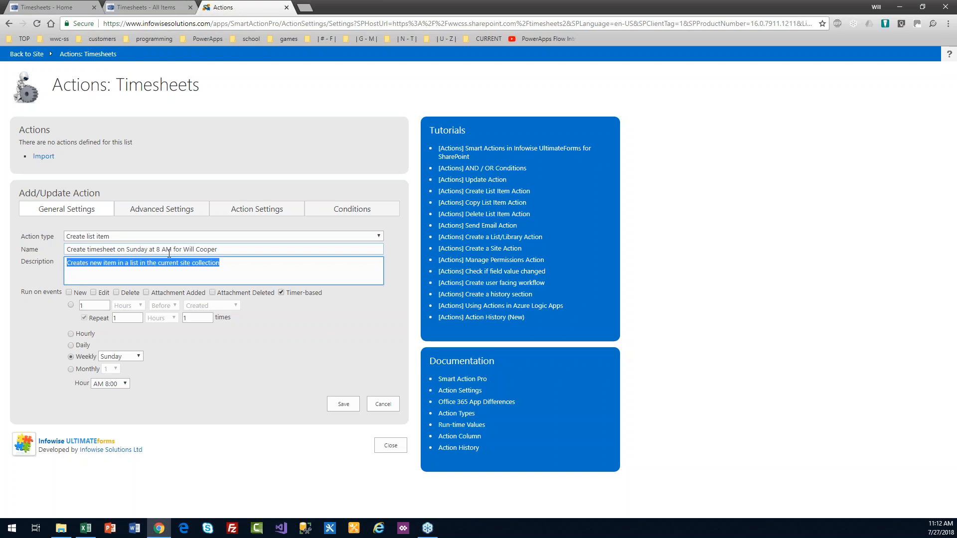
key(ctrl+v)
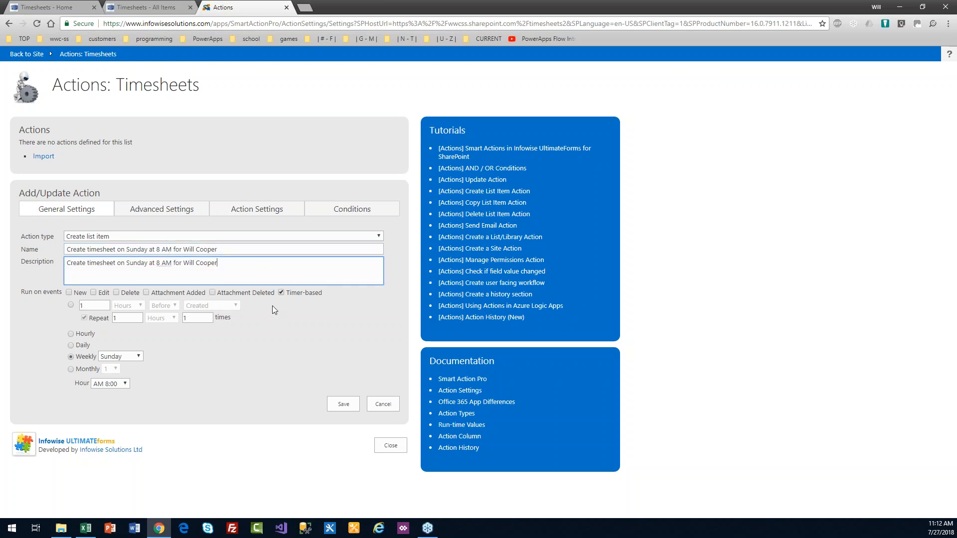
click(342, 213)
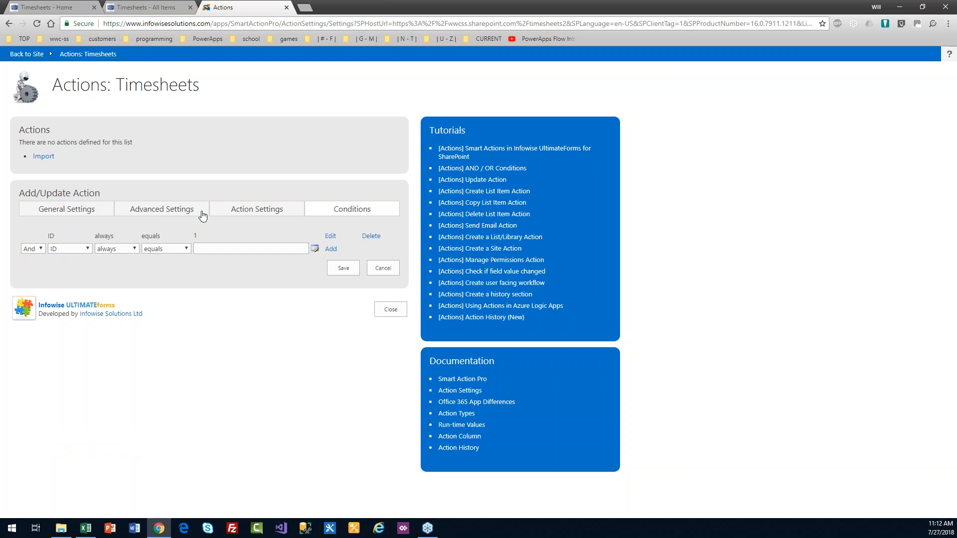
click(202, 213)
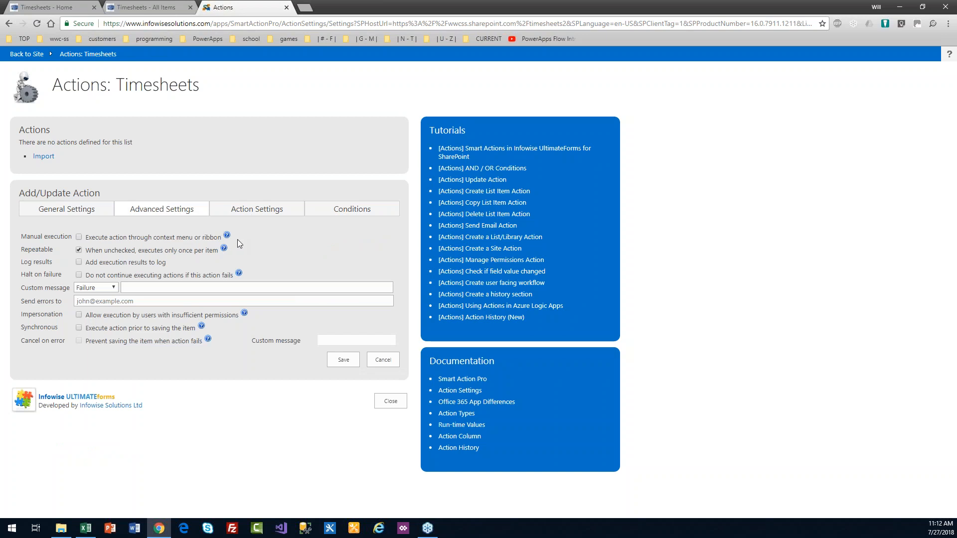
Step: On the values tab, add a Consultant value set to the consultant's name
click(255, 212)
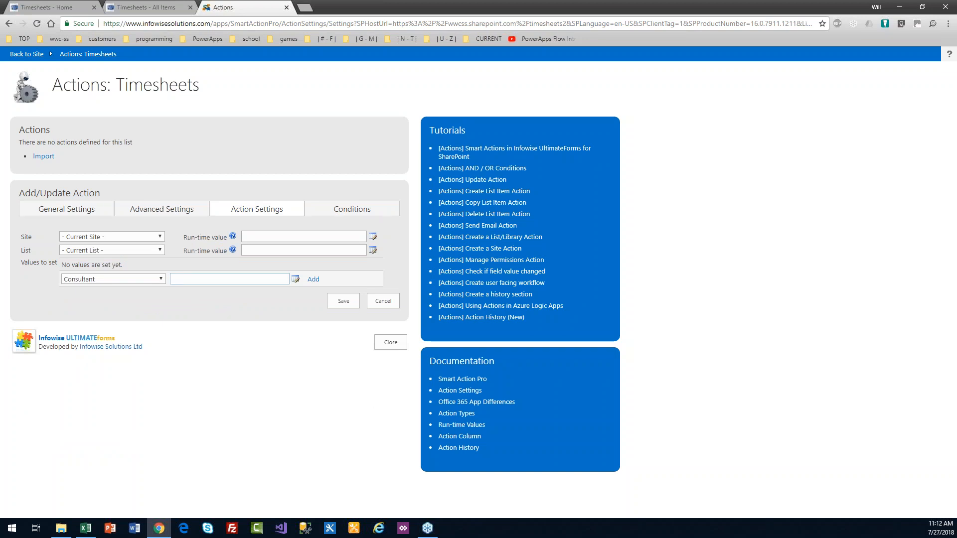
click(118, 249)
click(118, 250)
drag(208, 88, 172, 88)
click(225, 88)
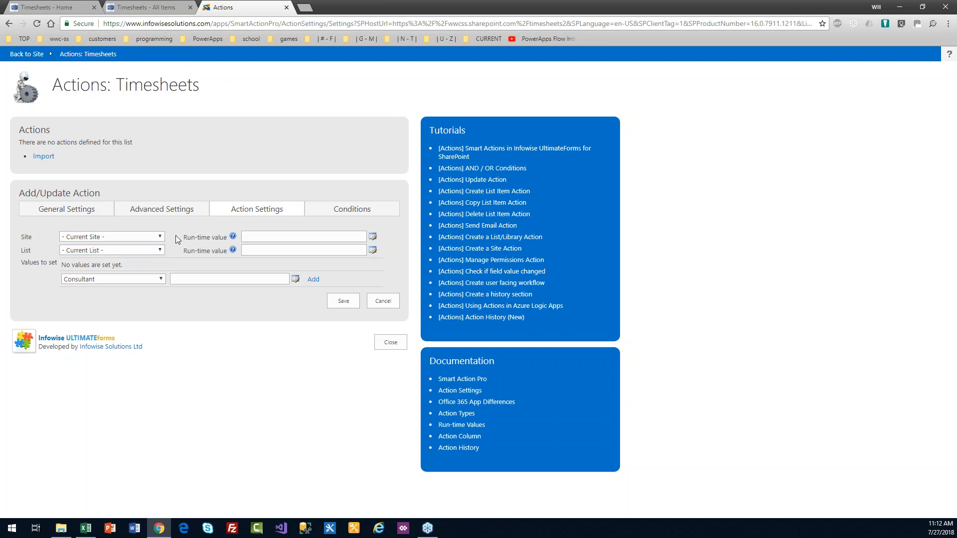
click(179, 279)
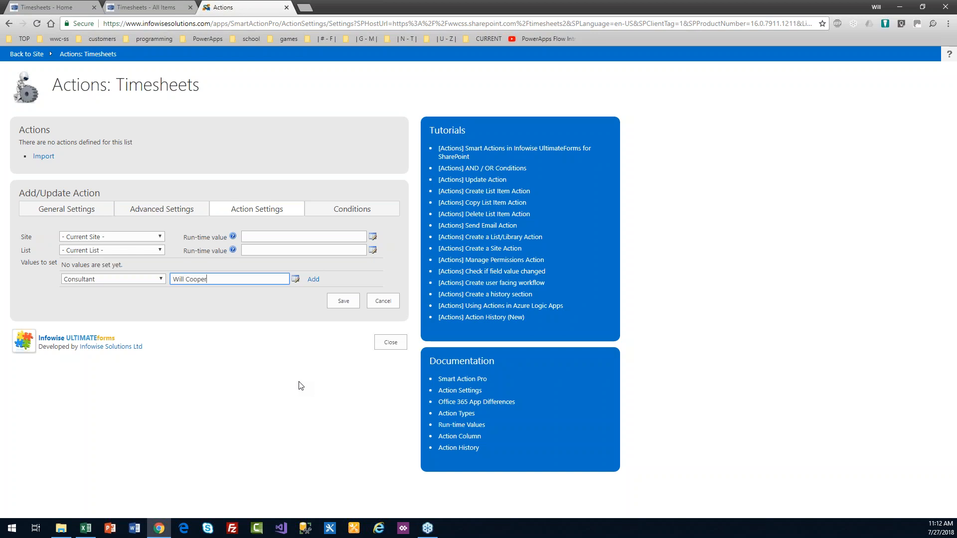
key(Tab)
key(Return)
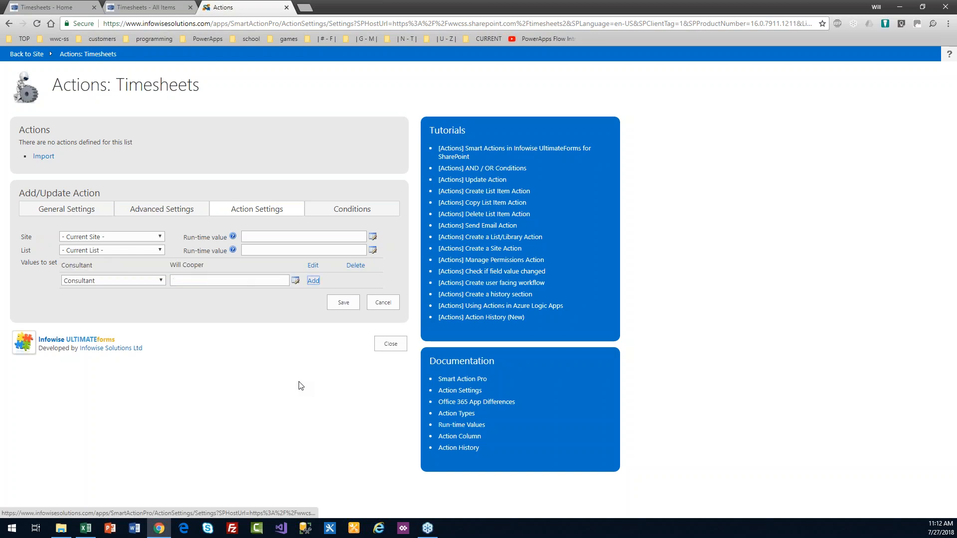
Step: Choose the Start (Sun) field and open its value picker
click(162, 281)
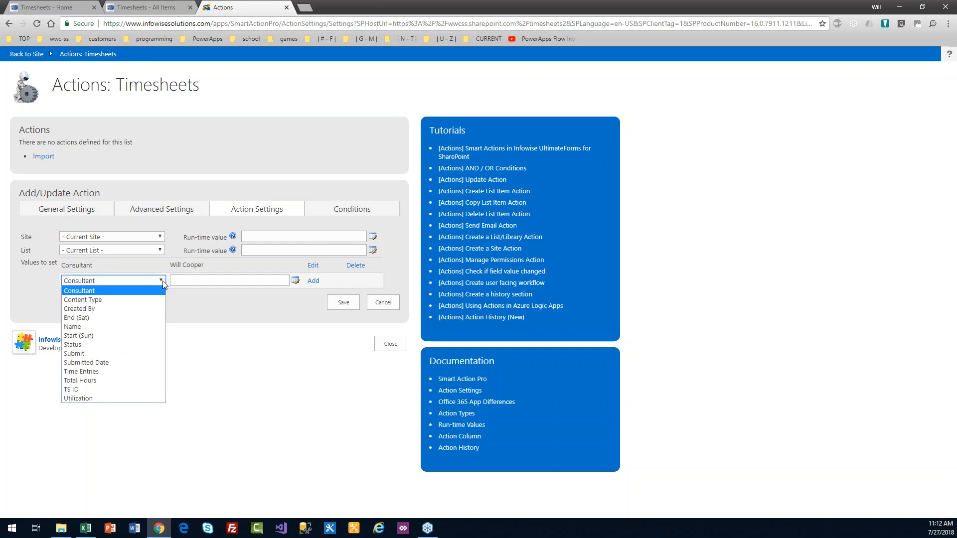
click(159, 336)
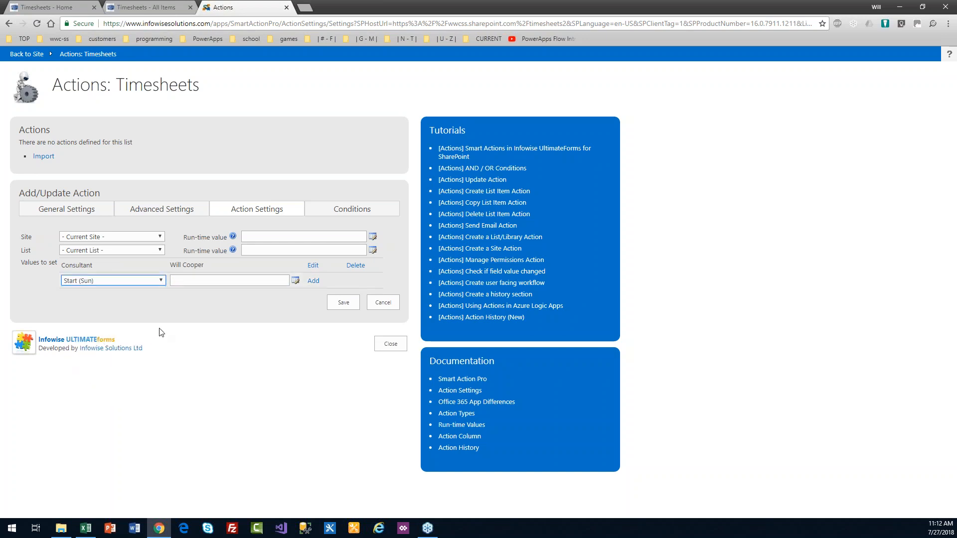
click(187, 280)
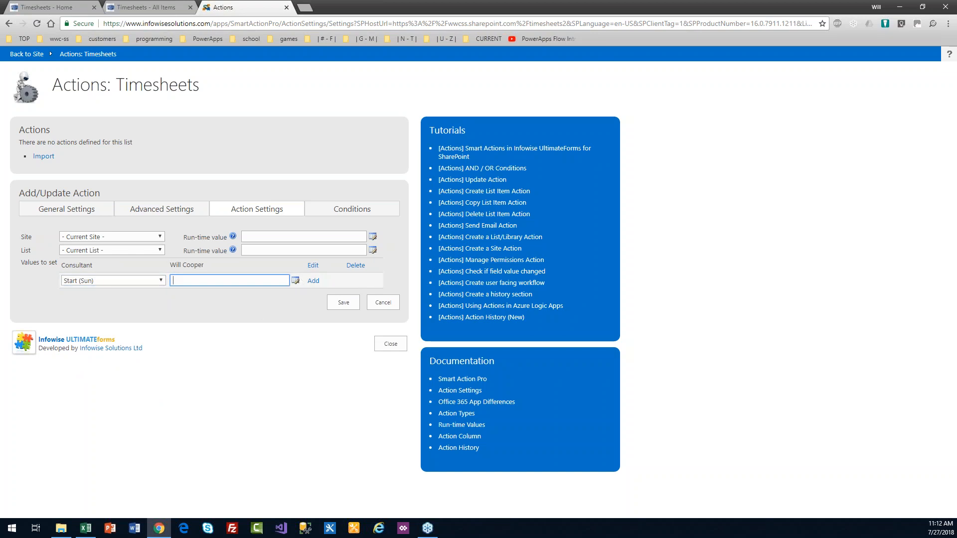
click(296, 280)
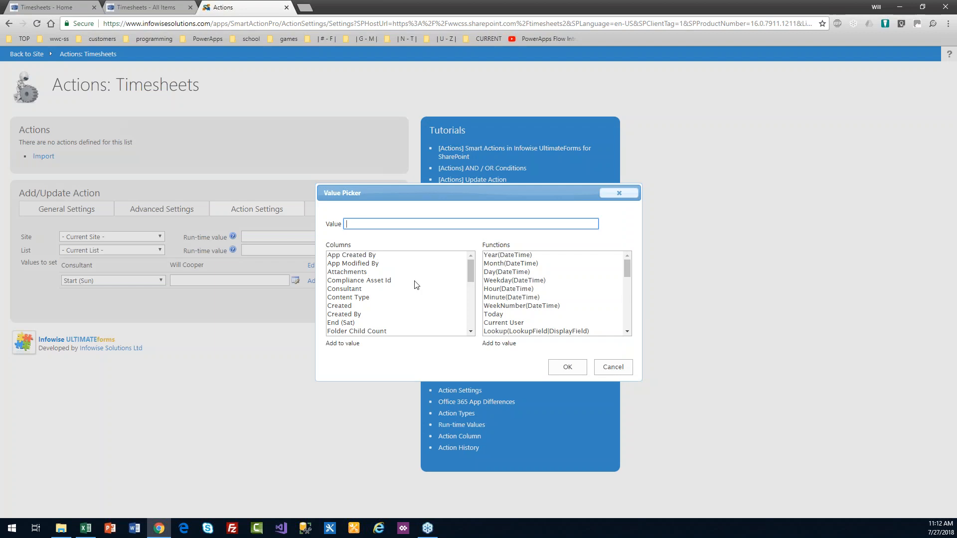
Step: Set Start (Sun) to the [Today] function and add it as a value row
double_click(506, 315)
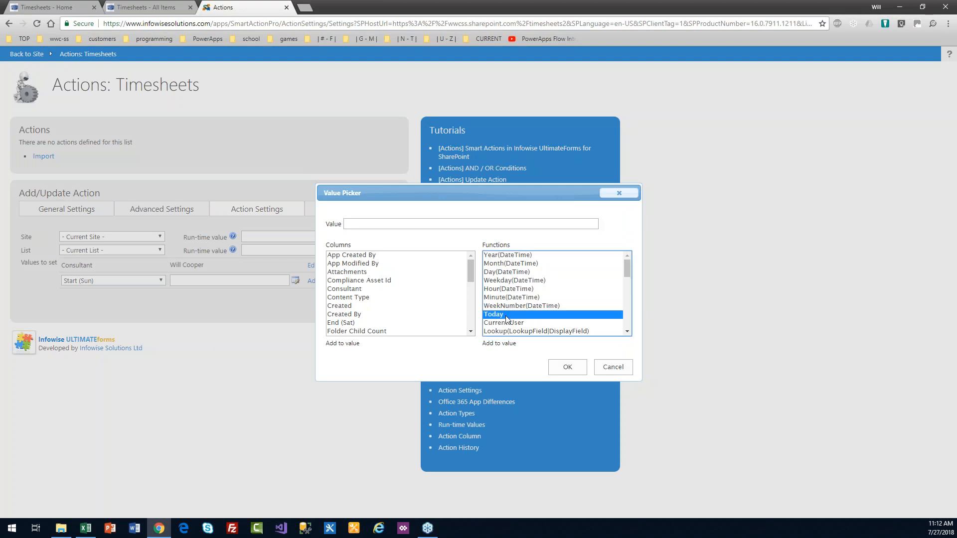
click(568, 367)
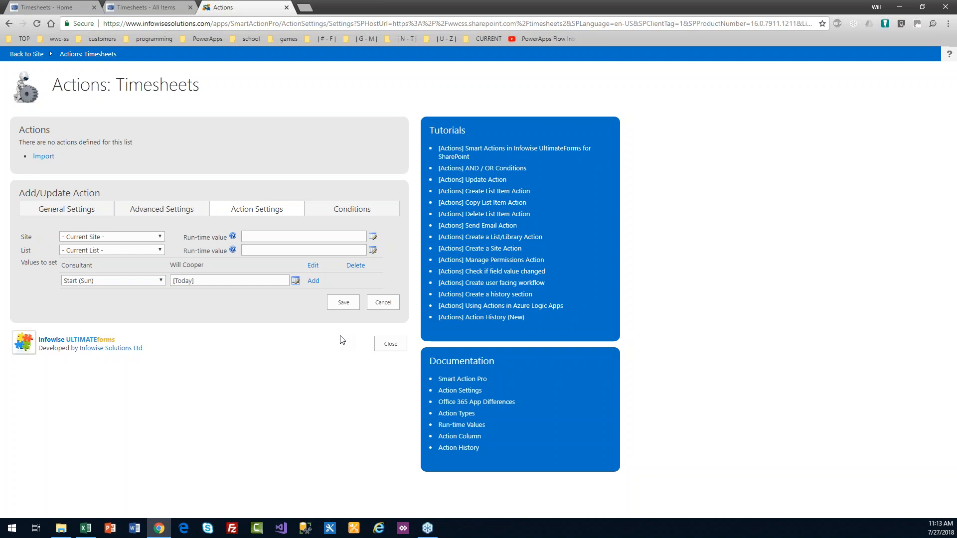
click(313, 280)
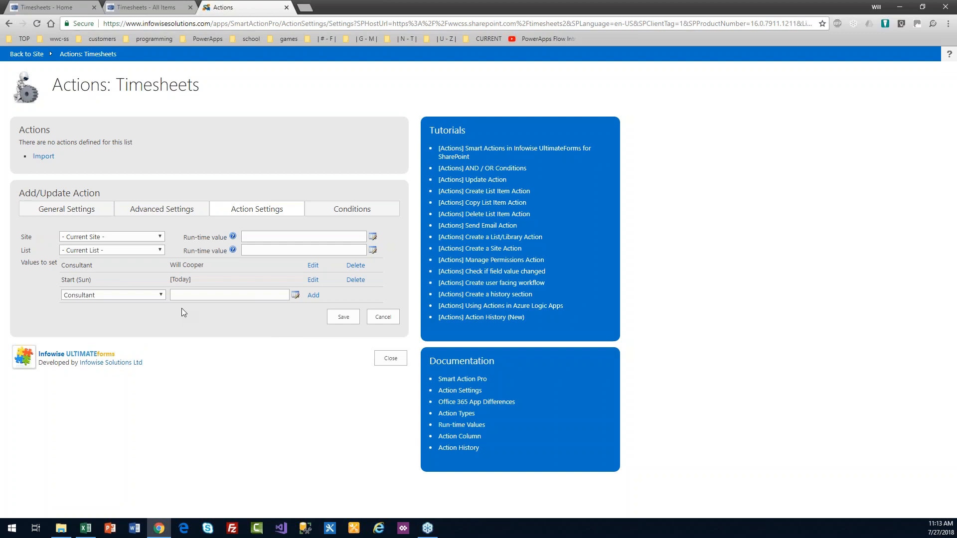
Step: Add End (Sat) with the value [Today]+6
click(160, 295)
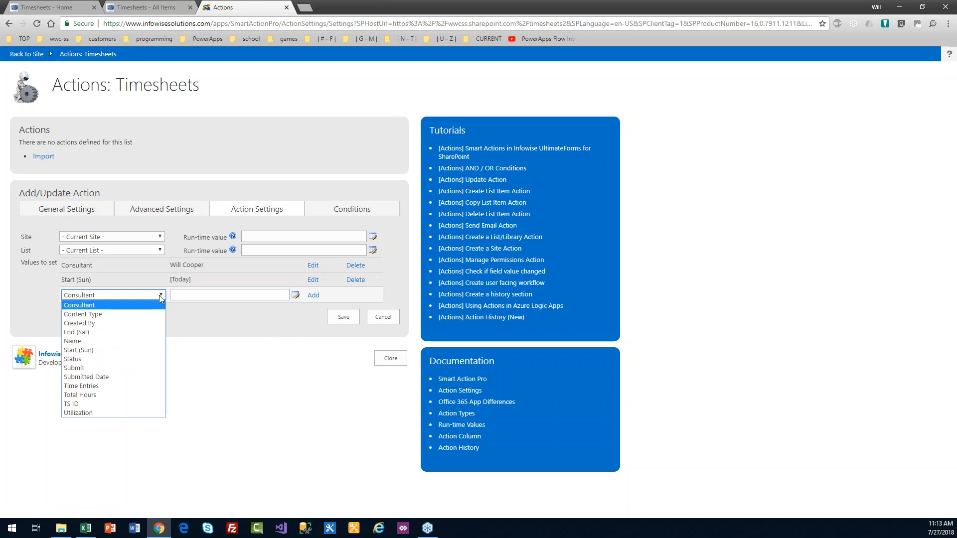
click(154, 333)
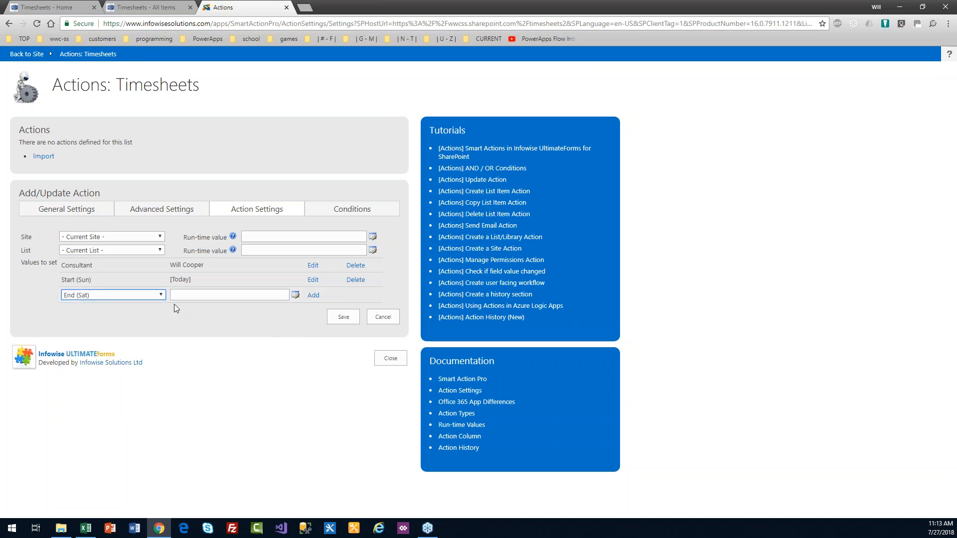
click(183, 295)
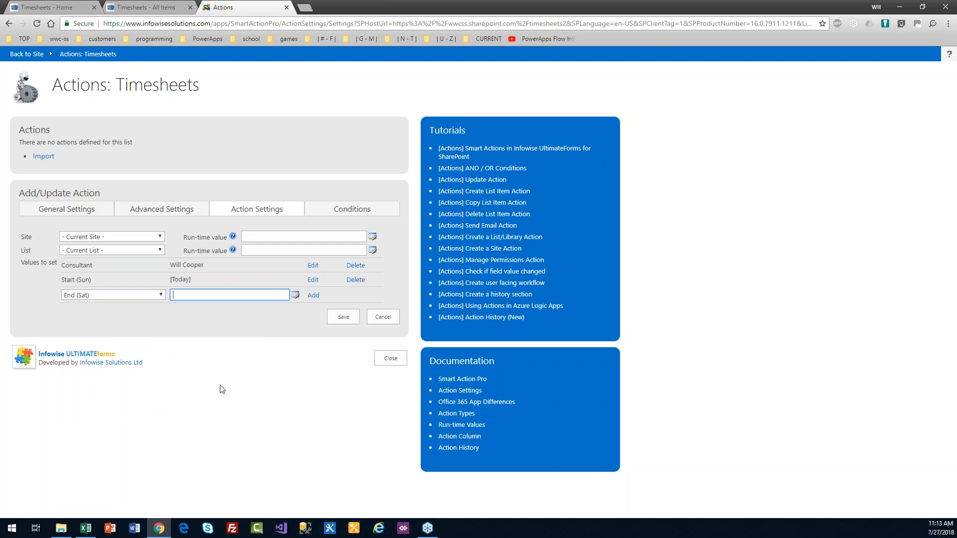
text([Today)
text(]+)
text(7)
text(6)
click(314, 295)
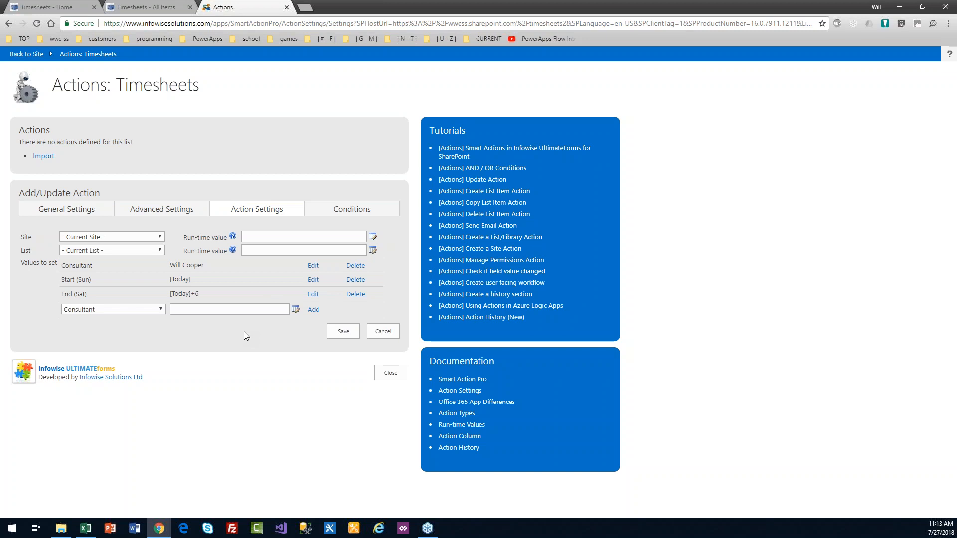
Step: Save the timer-based Create list item action and switch to the Timesheets home page
click(347, 331)
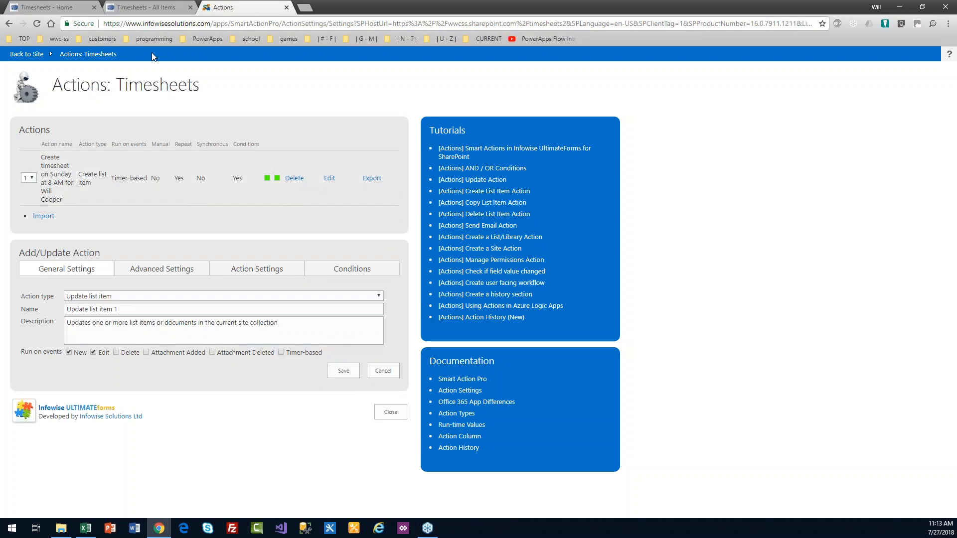
click(66, 6)
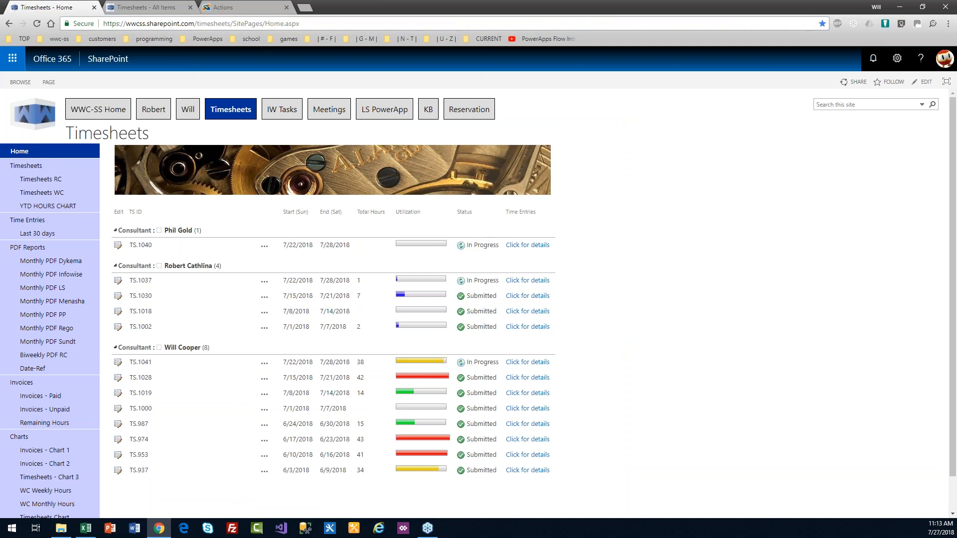
Step: Go back to the Timesheets Actions settings page
click(229, 7)
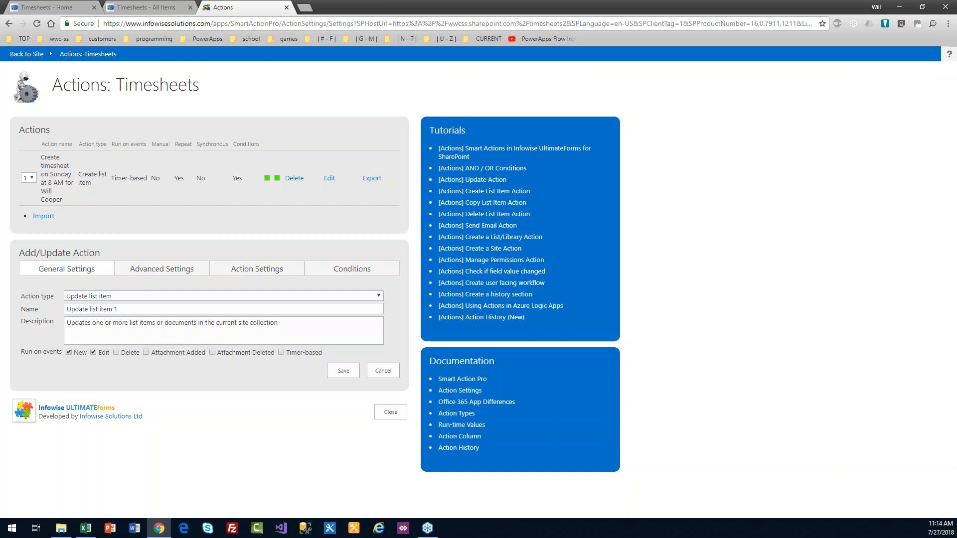
Step: Rename the new update action to 'Change Status to Sub', then switch to the Timesheets All Items list
click(135, 310)
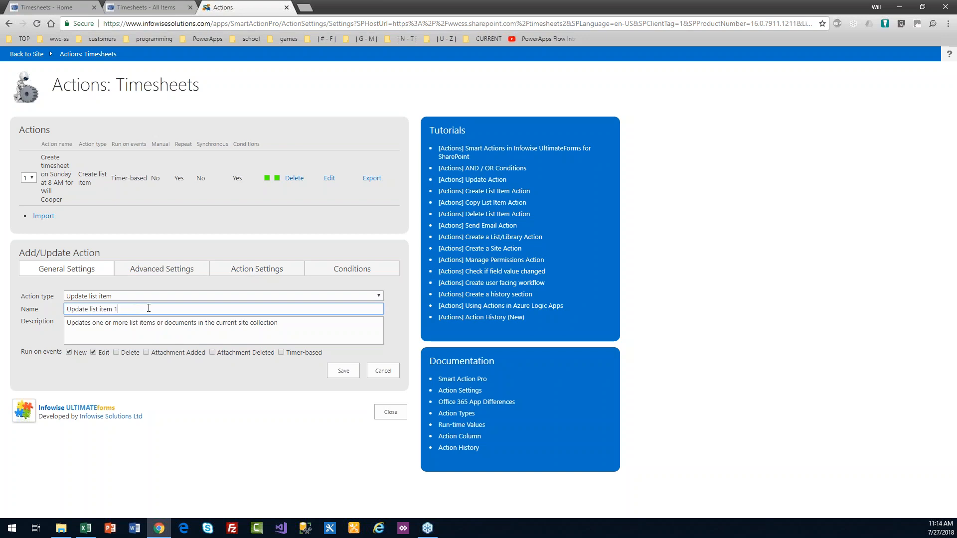
key(ctrl+a)
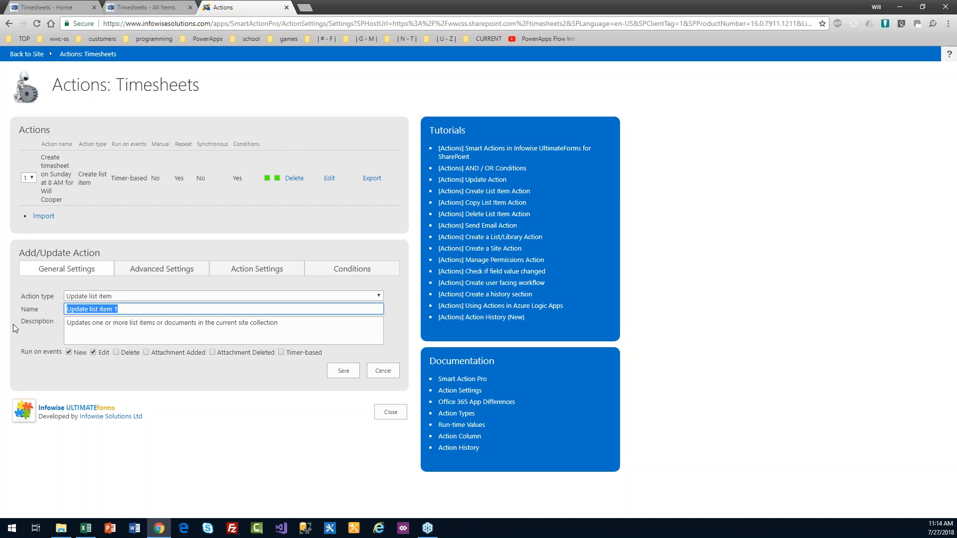
text(Change Status to Sub)
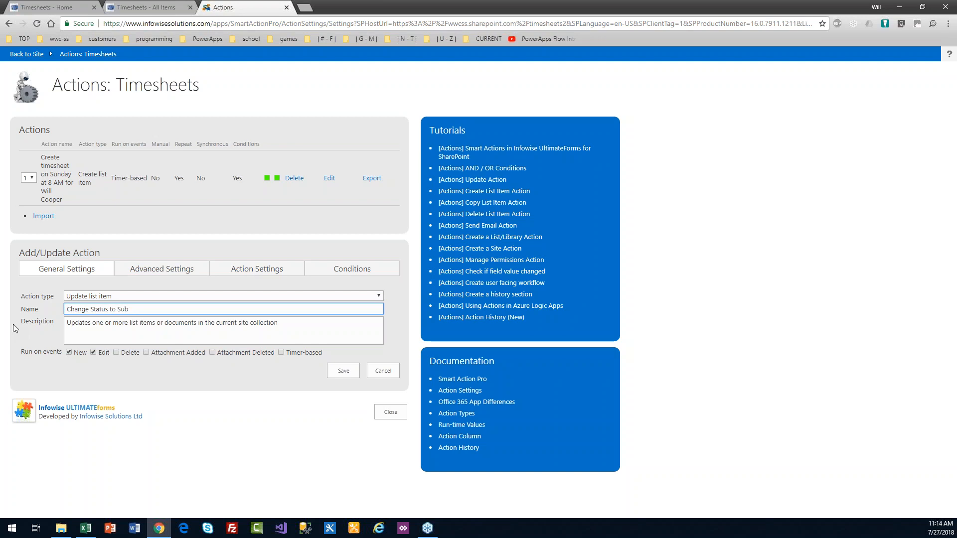
click(146, 8)
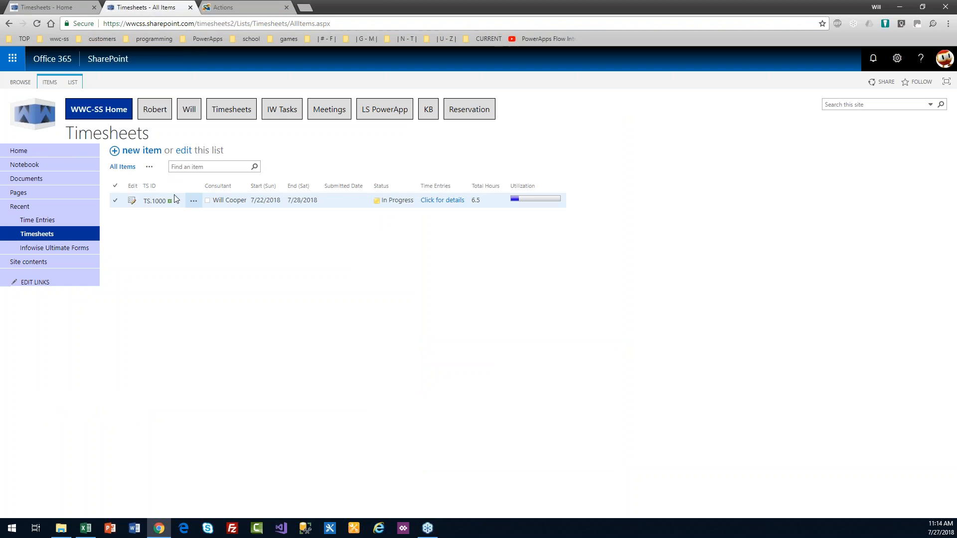
Step: Refresh the Timesheets list and check TS.1000's Status choices (In Progress, Submitted), leaving it In Progress
key(F5)
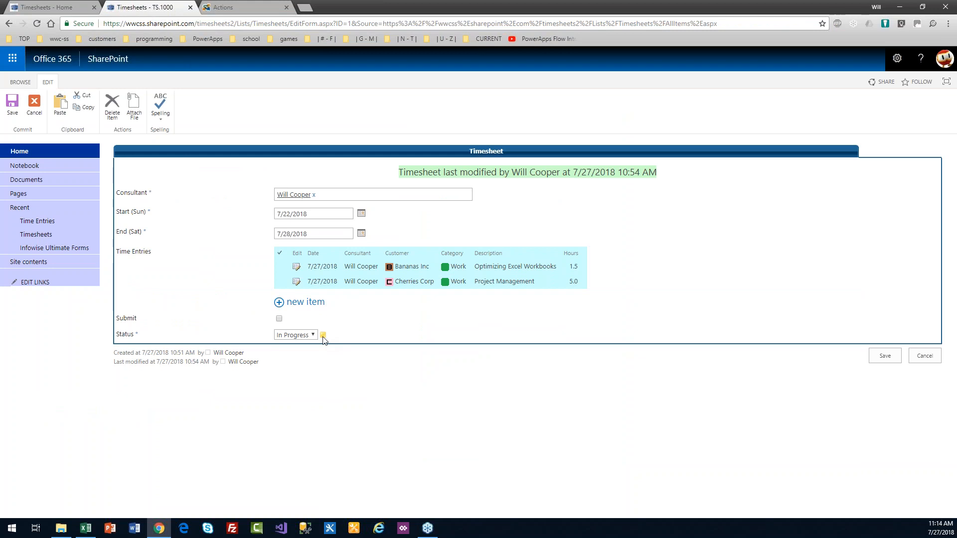
click(314, 335)
click(314, 336)
click(314, 335)
click(314, 336)
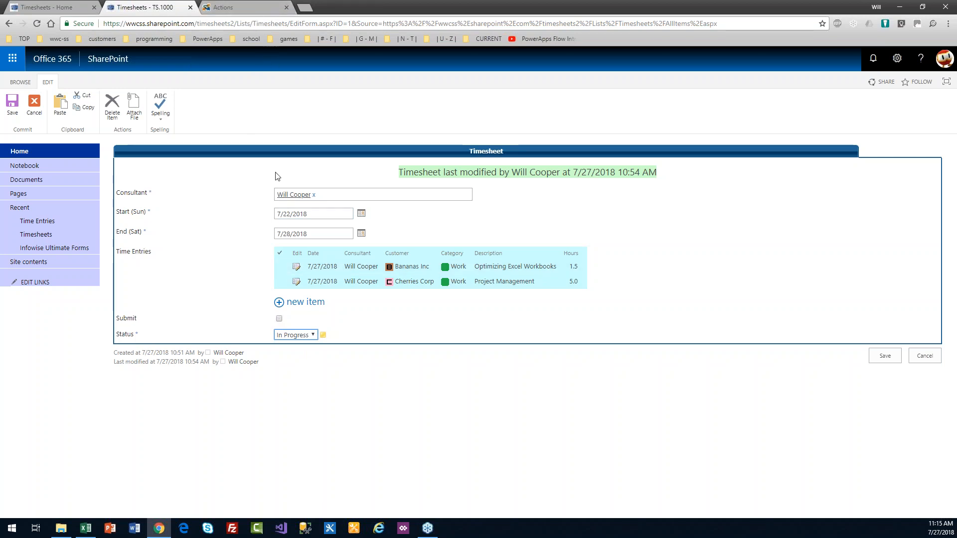
click(229, 6)
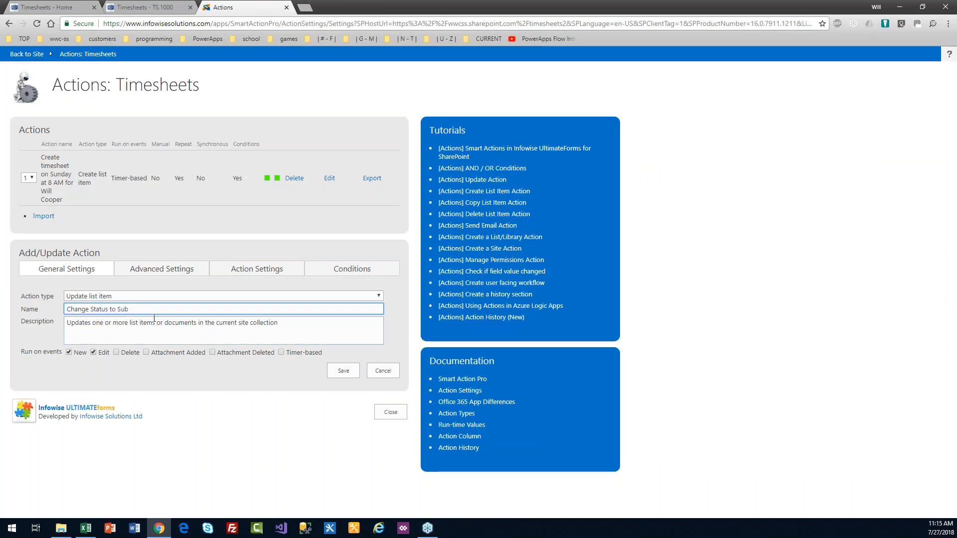
Step: Name and describe the action 'Change Status to Submitted if checkbox' and limit it to Edit events
text(mitted i f checkbox)
key(Tab)
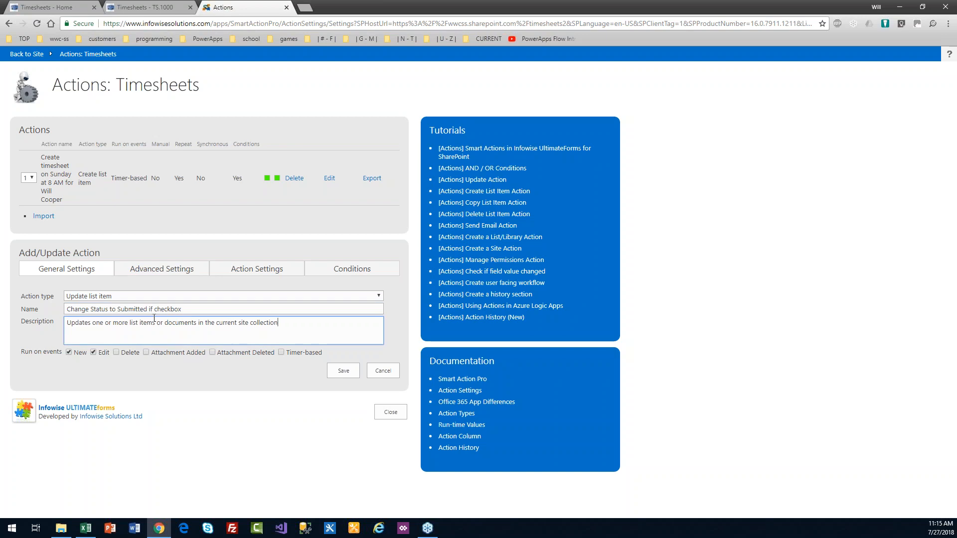
key(ctrl+a)
text(Change Status to Submitted if checkbox)
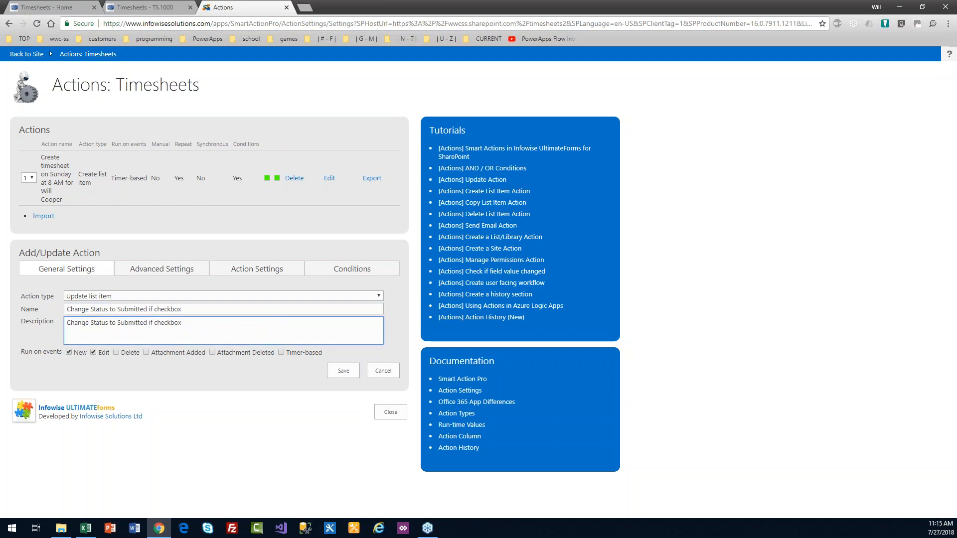
click(69, 352)
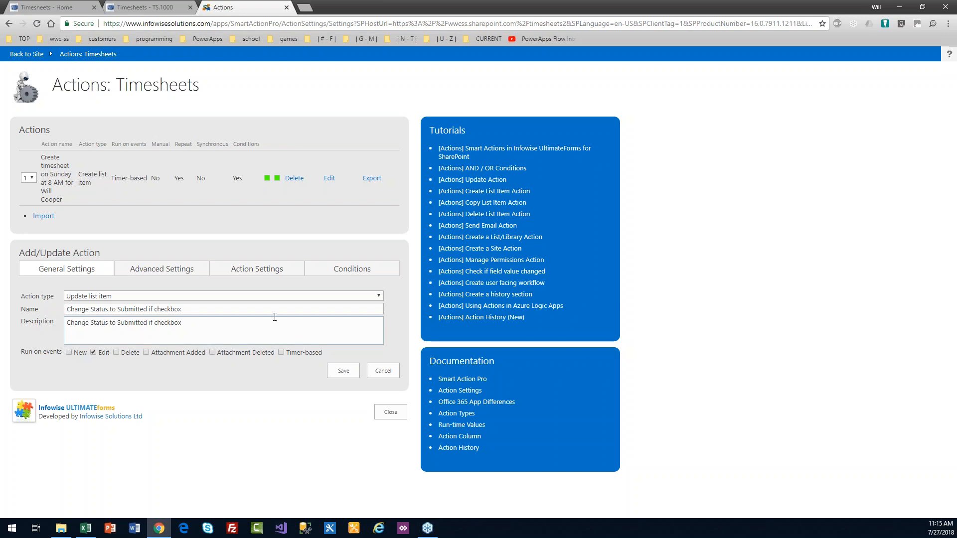
click(344, 272)
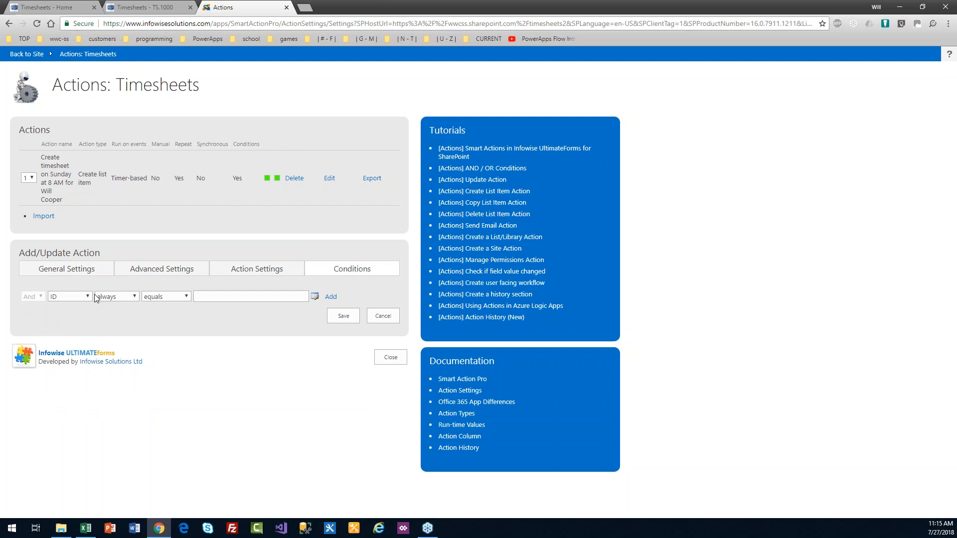
Step: Add the condition Submit, after change, equals Yes to the action
click(90, 297)
drag(110, 336, 113, 399)
click(75, 406)
click(133, 297)
click(130, 313)
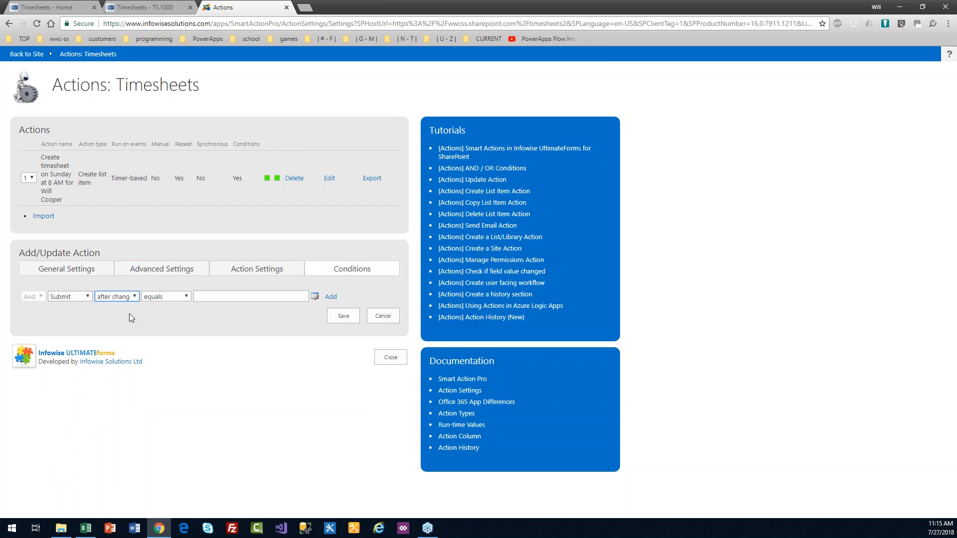
click(202, 299)
text(Yes)
key(Tab)
key(Tab)
key(Return)
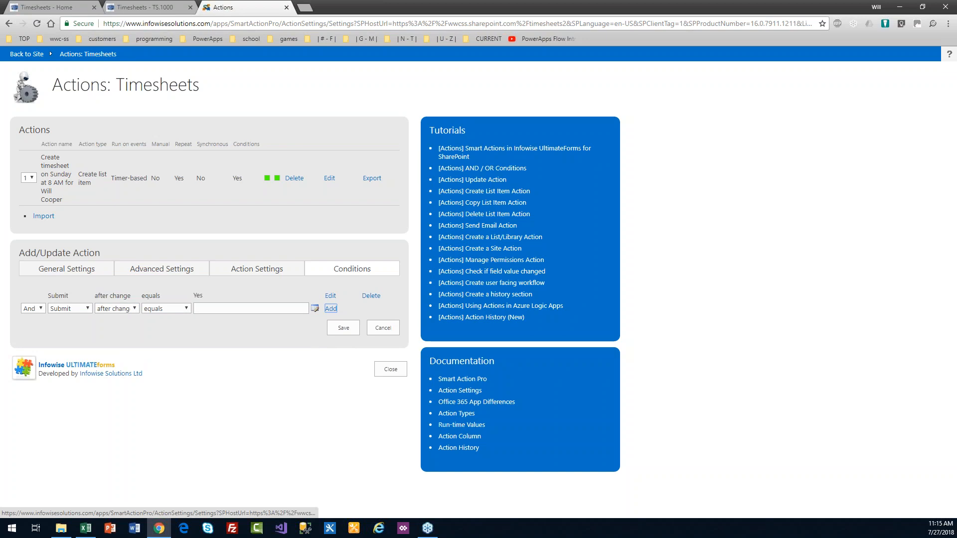
click(248, 269)
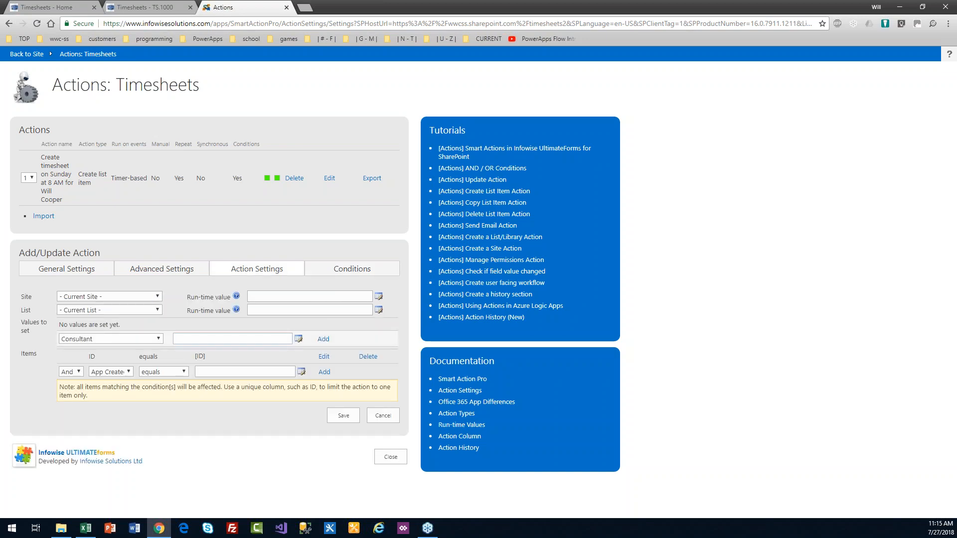
Step: Make the action set Status to Submitted and save it as action 2
click(161, 342)
key(s)
key(s)
key(Return)
key(Tab)
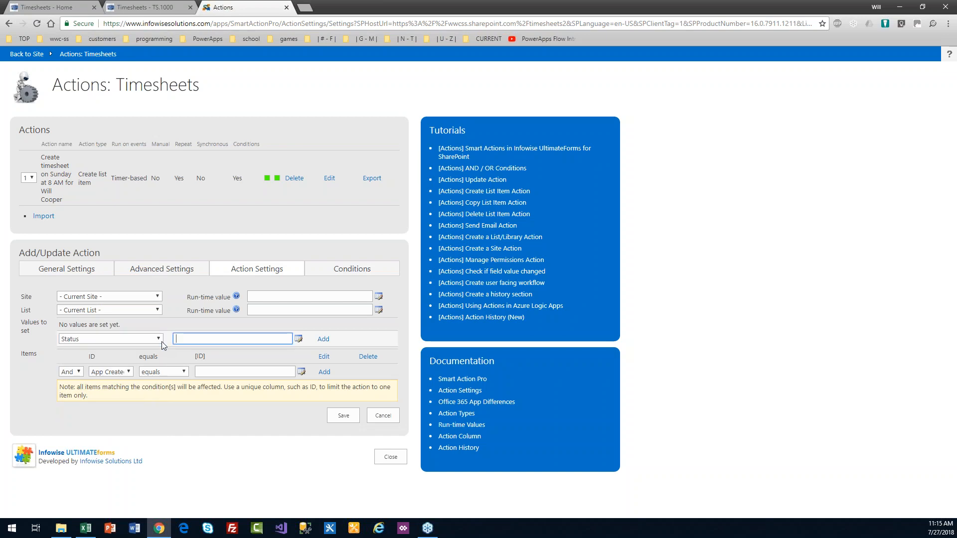
text(Submitted)
click(324, 339)
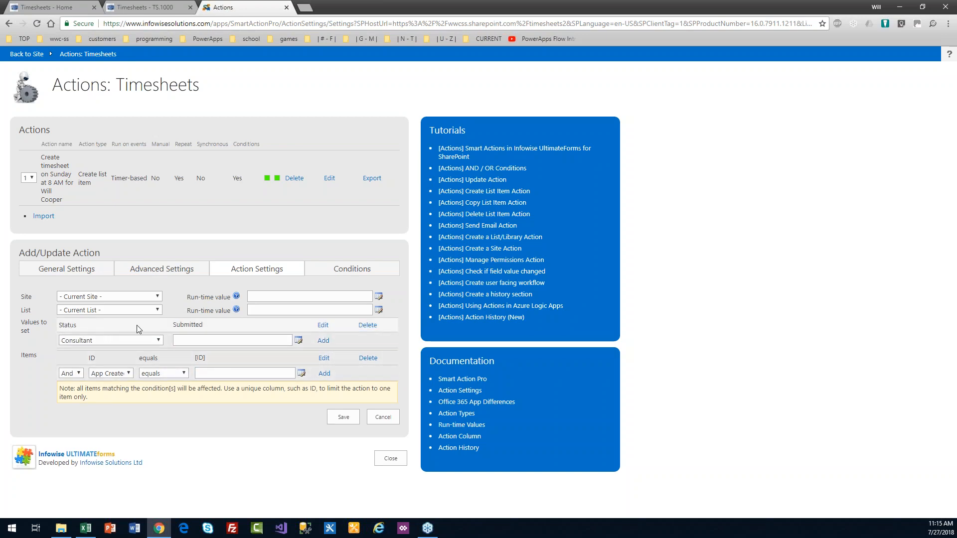
click(344, 418)
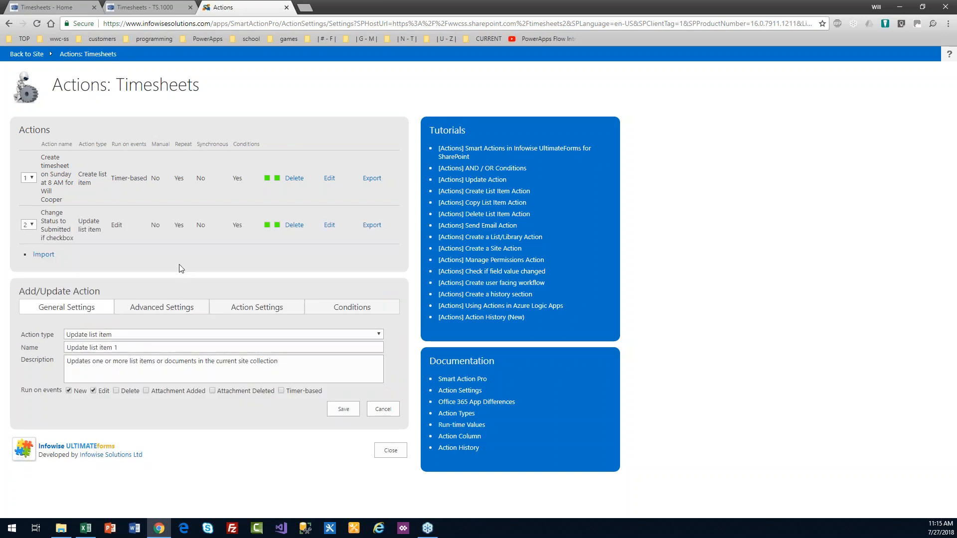
click(389, 452)
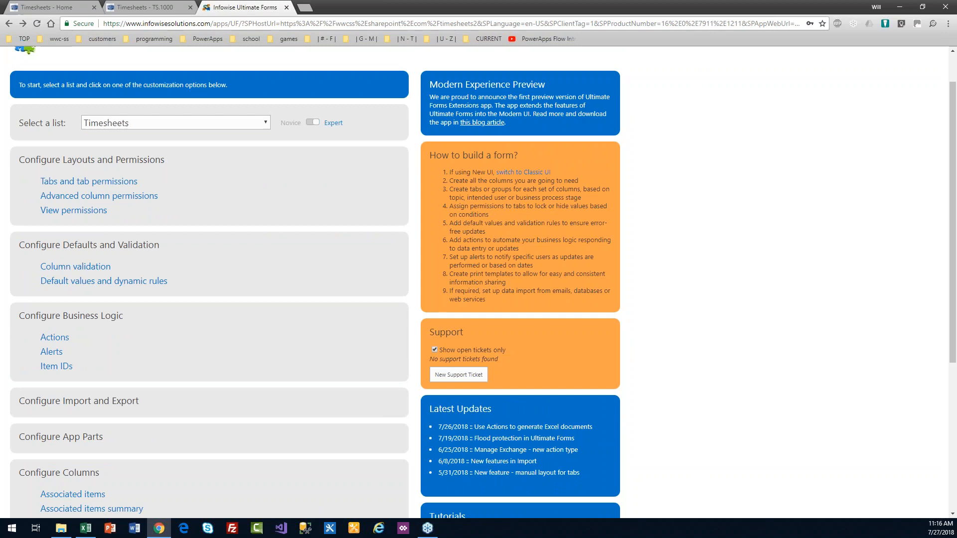
Step: Add and save a Read column permission on the Timesheets Status column
click(128, 197)
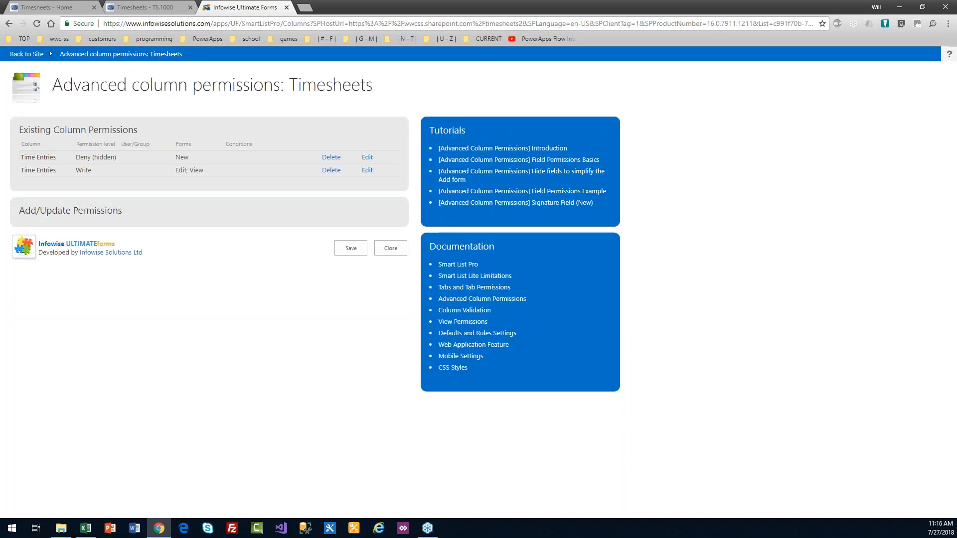
click(101, 212)
click(126, 229)
key(s)
key(Down)
key(Return)
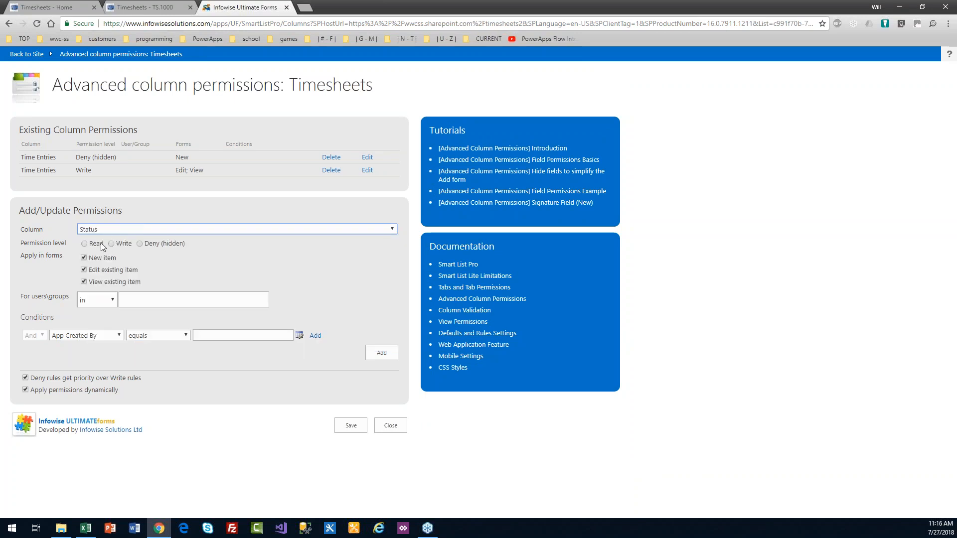
click(84, 243)
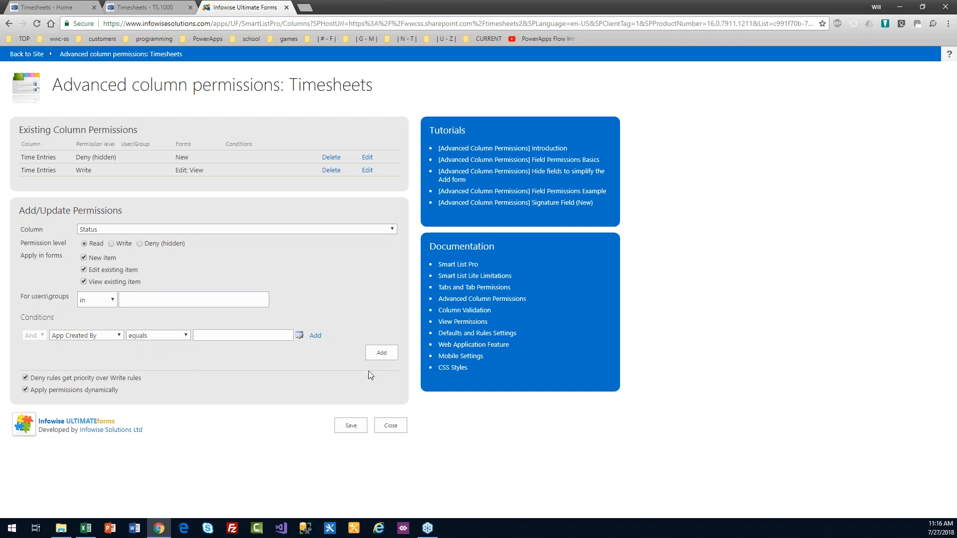
click(375, 351)
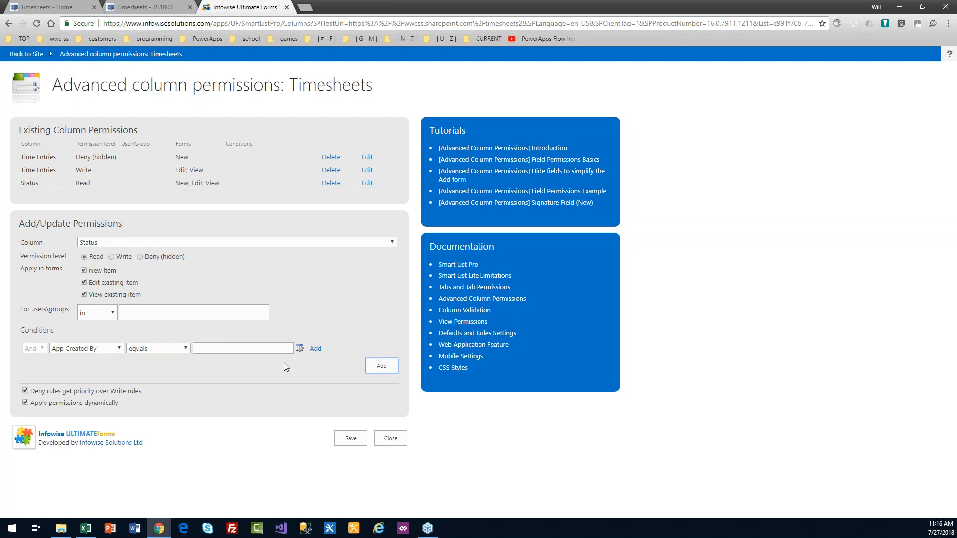
click(352, 438)
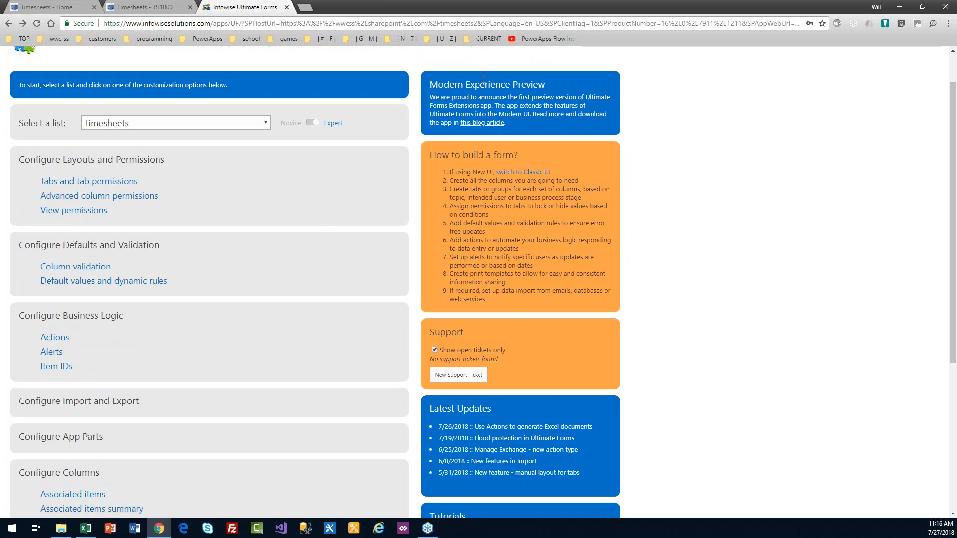
click(955, 65)
Step: Reload the TS.1000 edit form to show Status read-only, then go back to Timesheets actions
key(ctrl+shift+Tab)
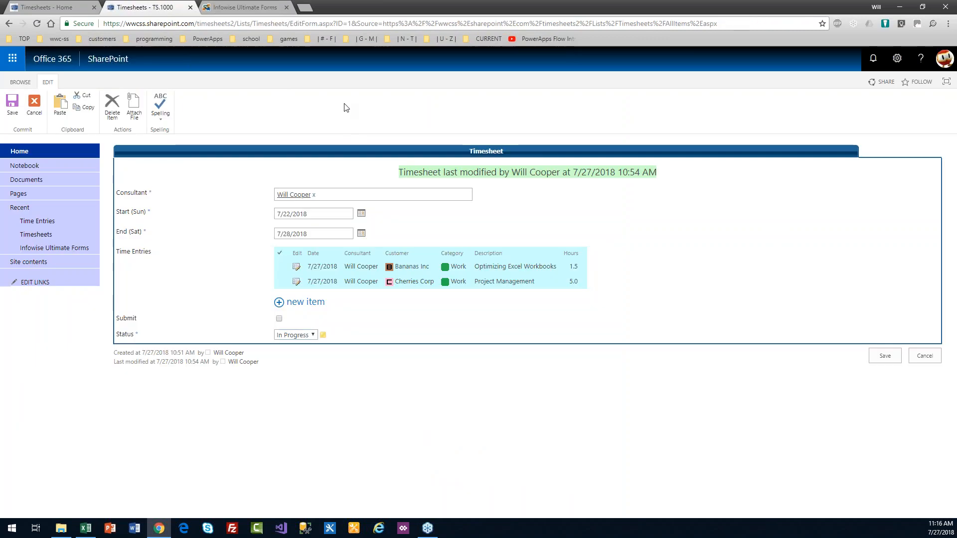
key(F5)
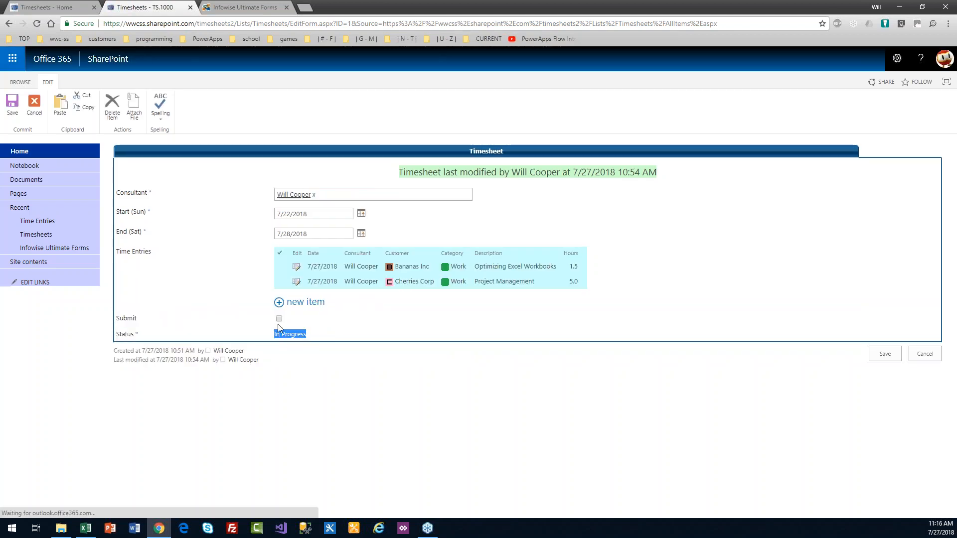
click(244, 7)
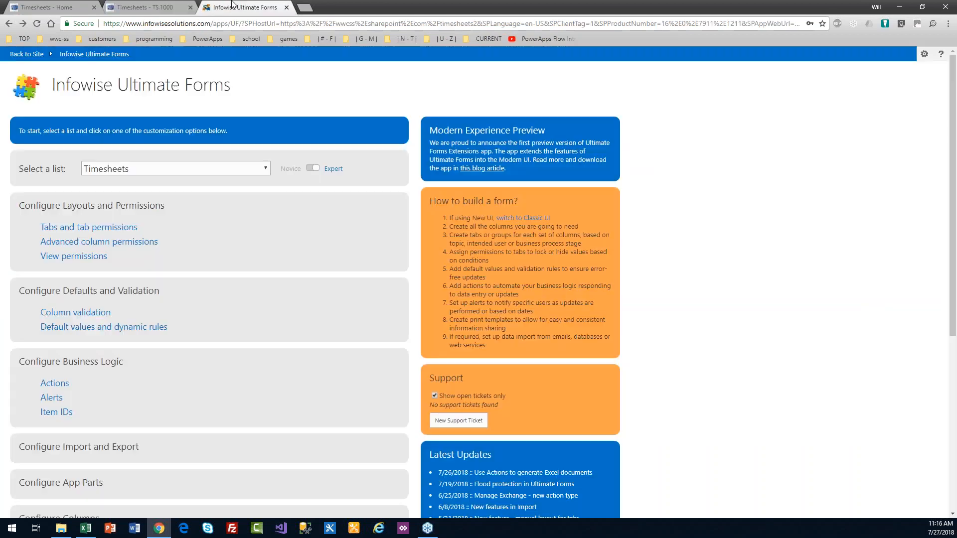
click(52, 383)
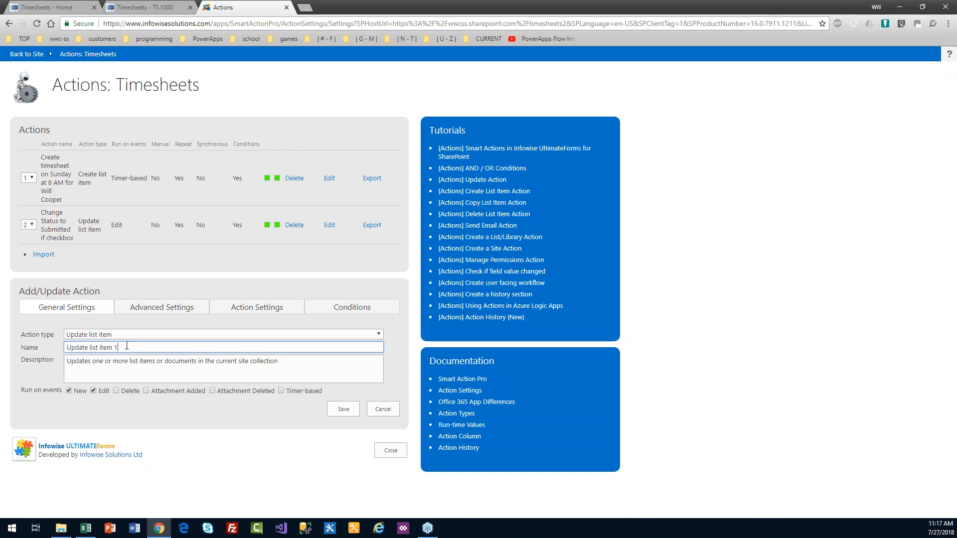
Step: Name and describe the new action 'Reset Form Checkbox' and run it only on Edit
drag(134, 347, 50, 348)
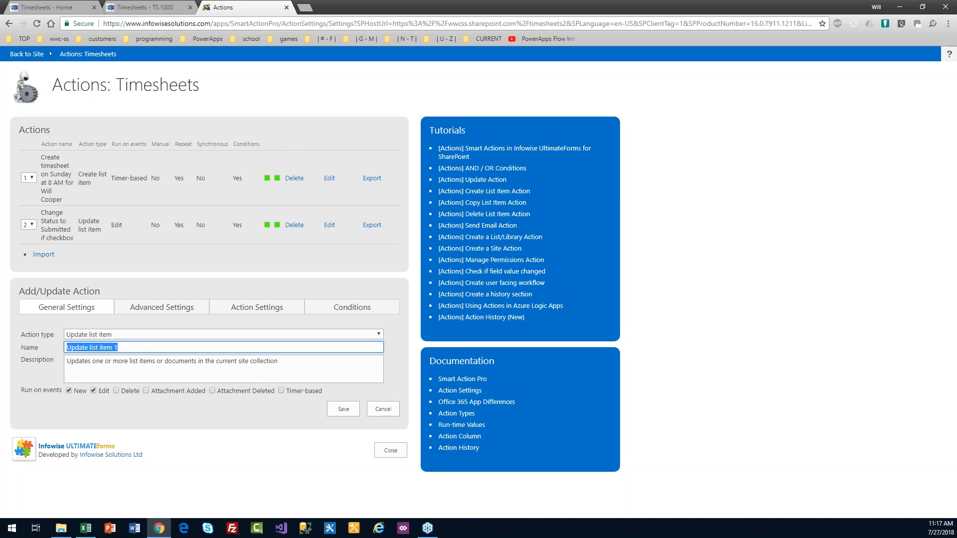
text(Reset Form)
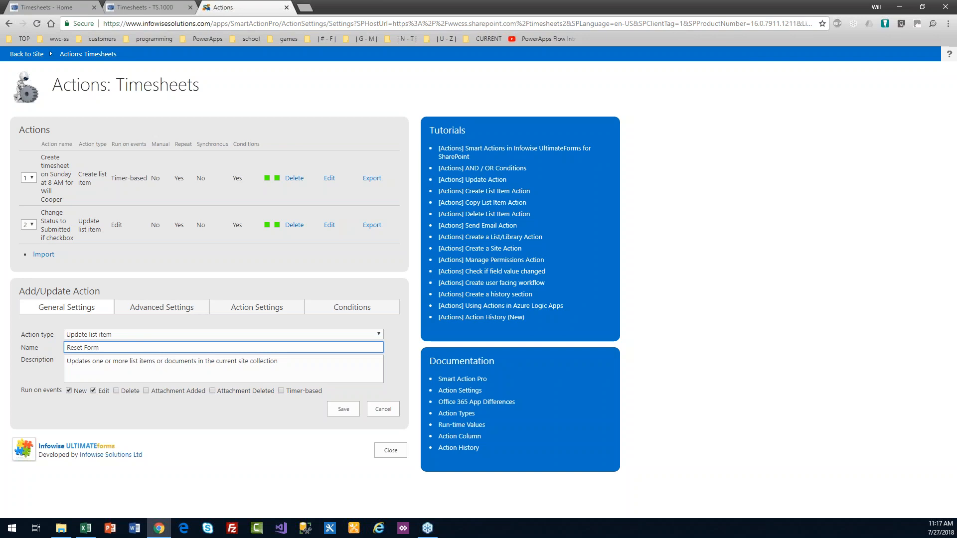
text( Checkbox)
key(ctrl+a)
key(ctrl+c)
key(Tab)
key(ctrl+a)
key(ctrl+v)
click(68, 390)
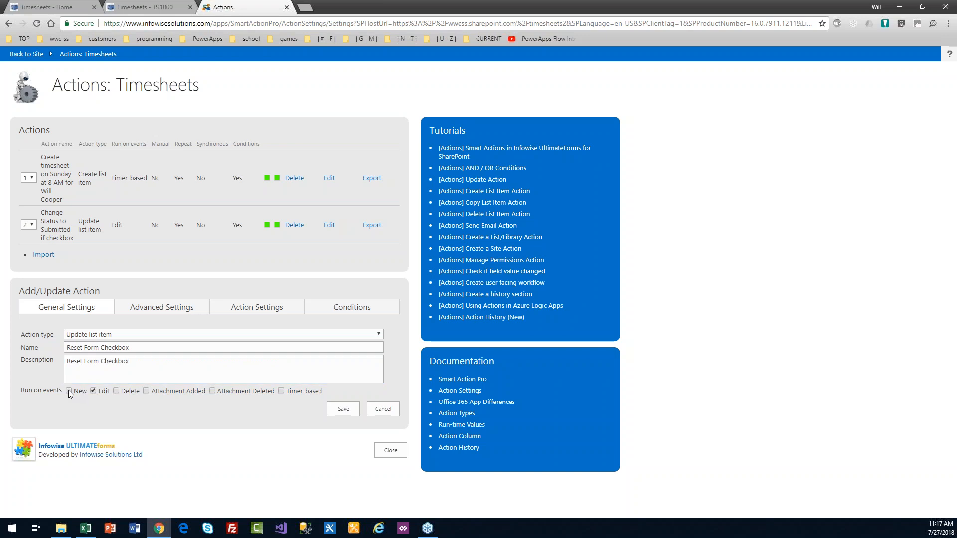
Step: Make the action set Submit to No in its values to set
click(344, 314)
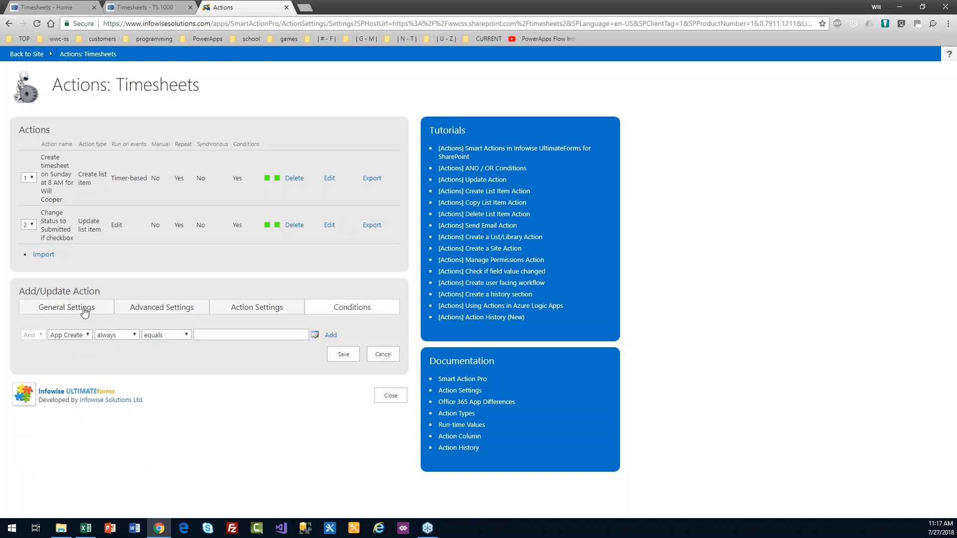
click(242, 314)
click(144, 378)
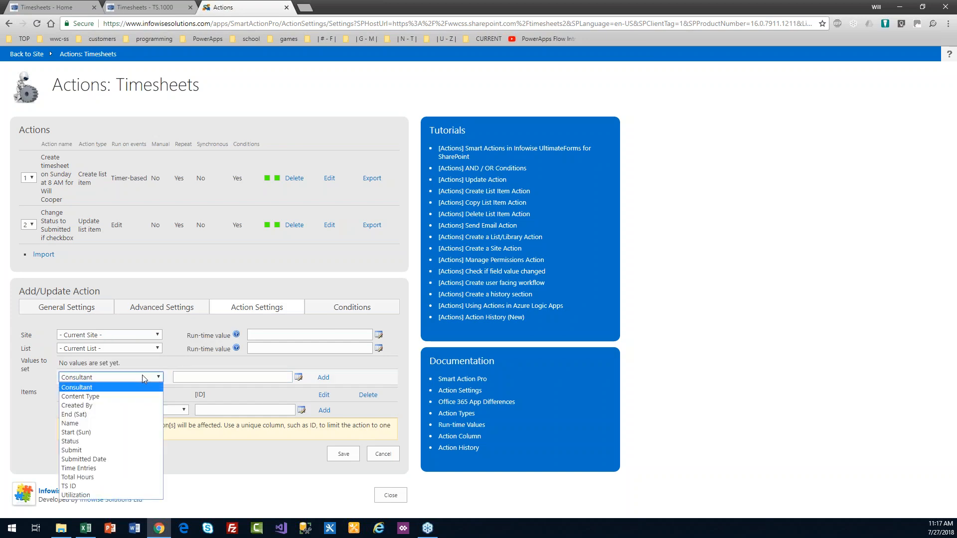
text(su)
key(Return)
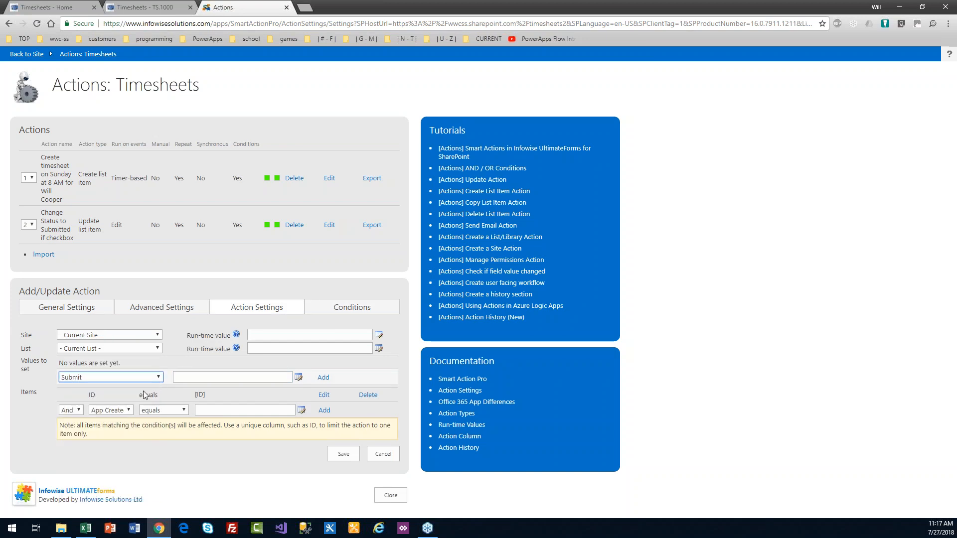
click(209, 377)
text(No)
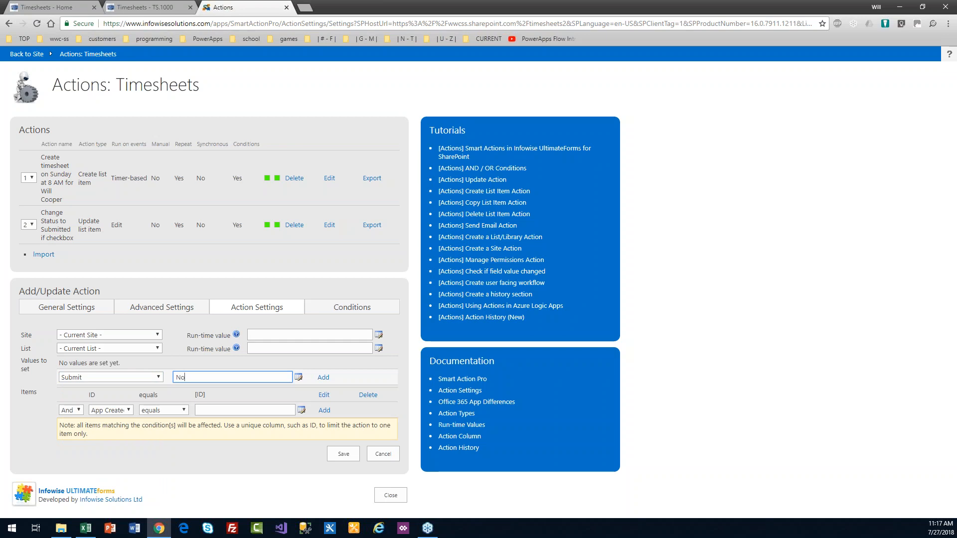
click(324, 379)
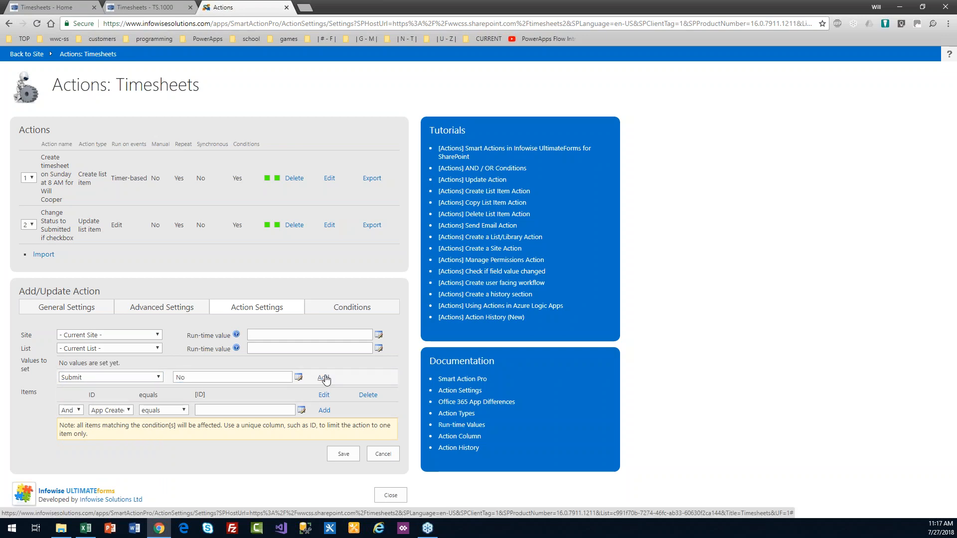
click(87, 307)
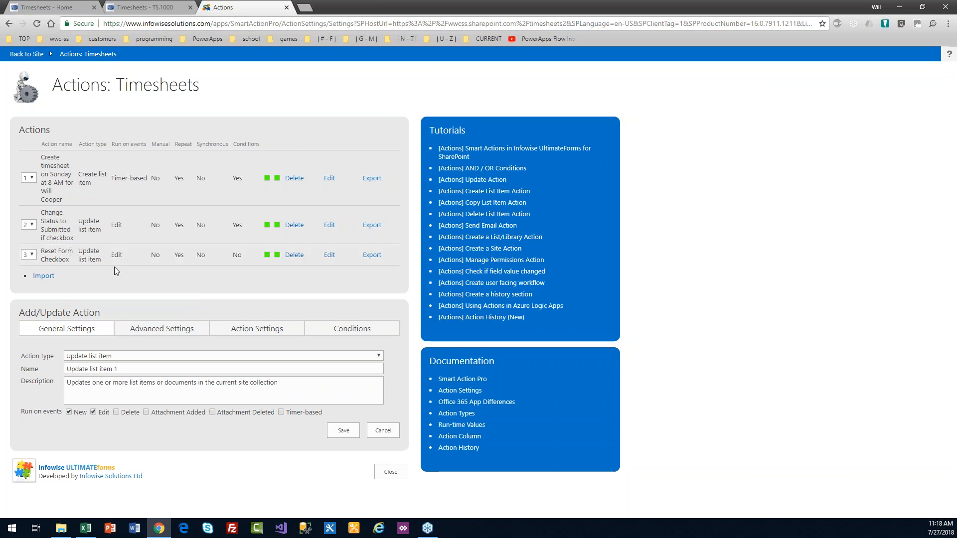
Step: Rename action 3 to 'Reset Form Checkbox LAST', use it as the description, and save
click(330, 255)
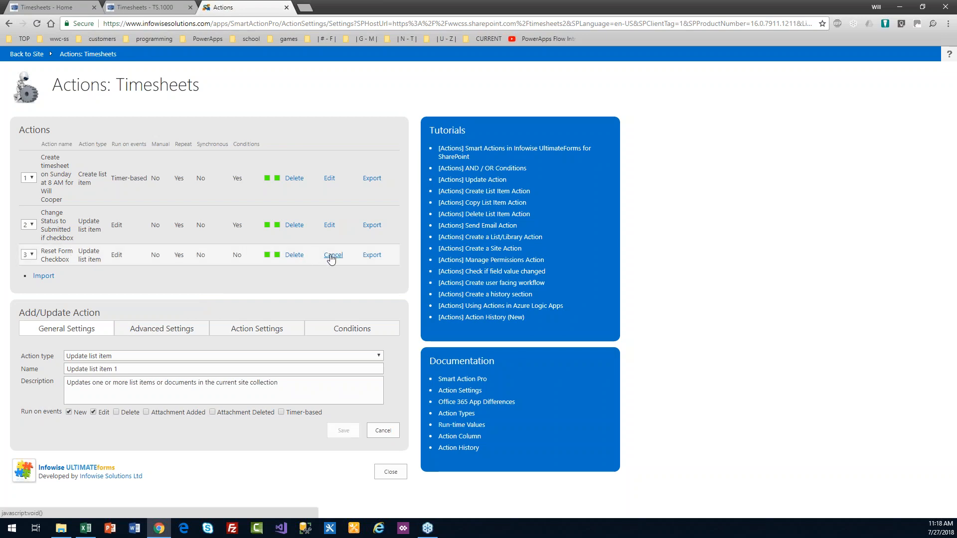
click(153, 368)
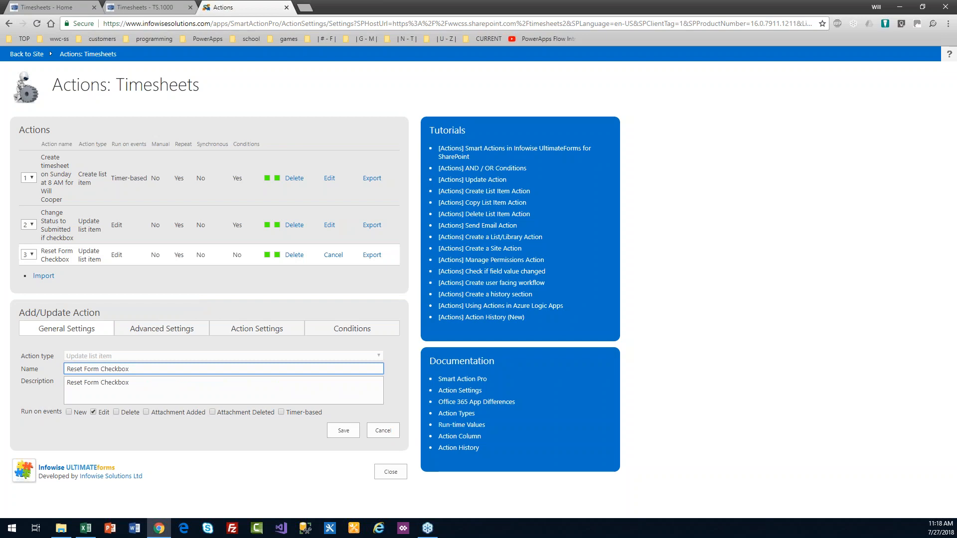
text(LAST)
key(ctrl+a)
key(ctrl+c)
key(Tab)
key(ctrl+a)
key(ctrl+v)
click(343, 431)
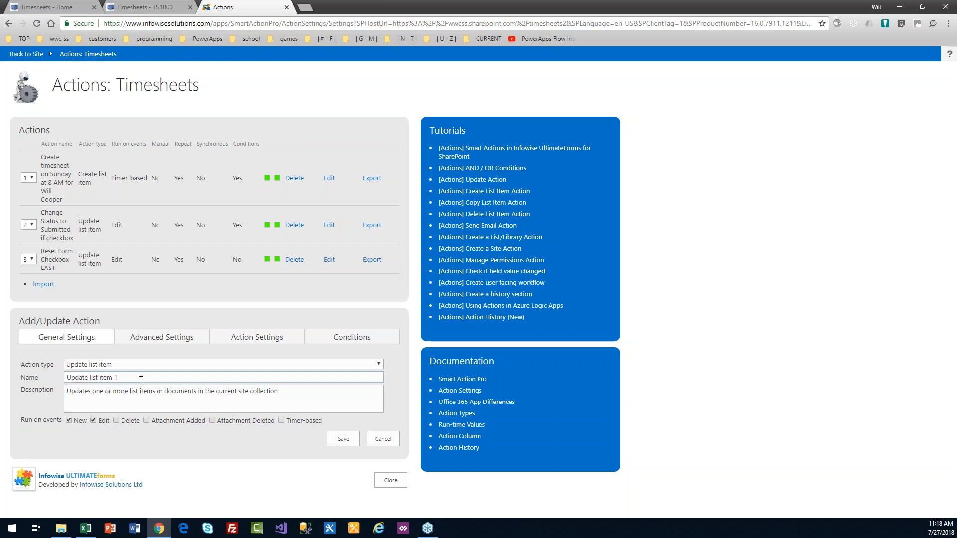
Step: Name and describe the new action 'Auto Submit if not submitted by Friday at 6 PM'
drag(141, 380, 38, 385)
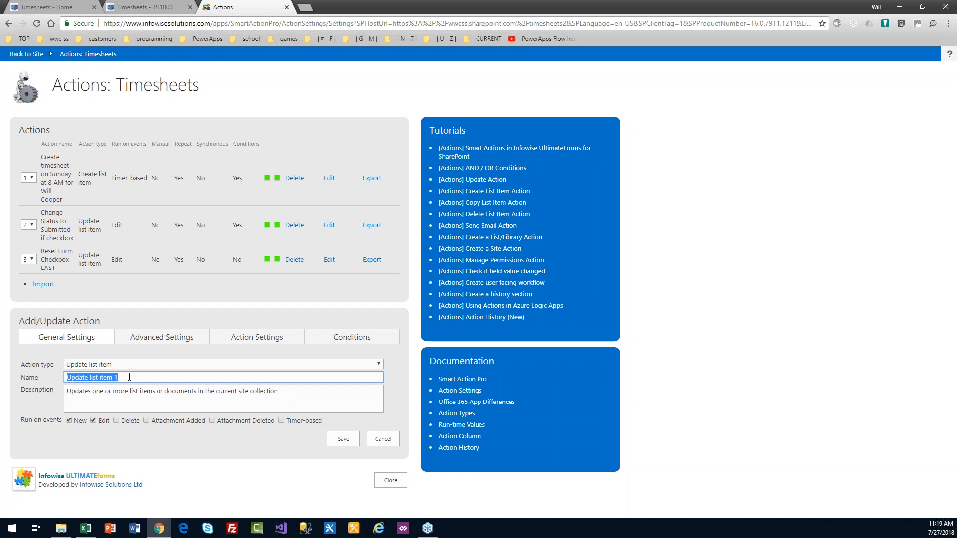
text(Uto)
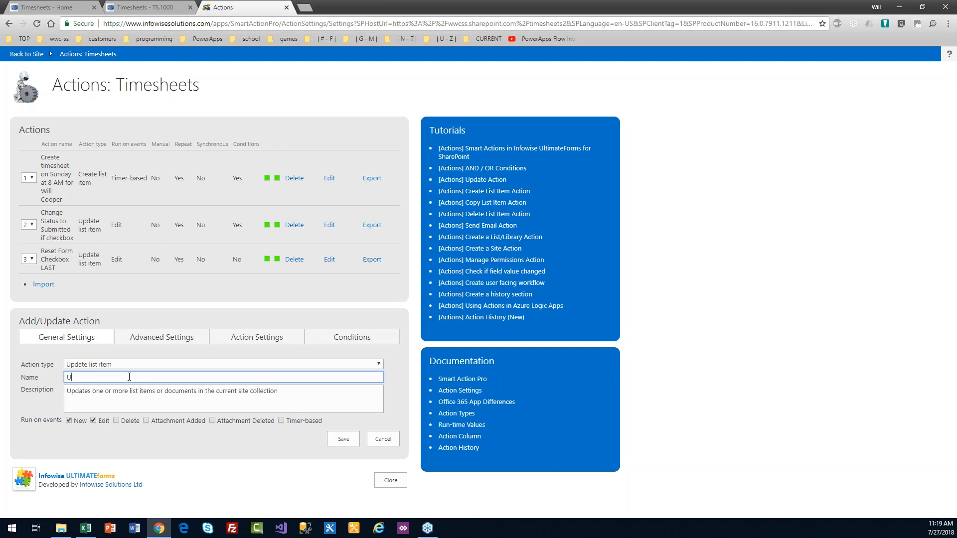
key(BackSpace)
text(Auto Submit if not submitted by F)
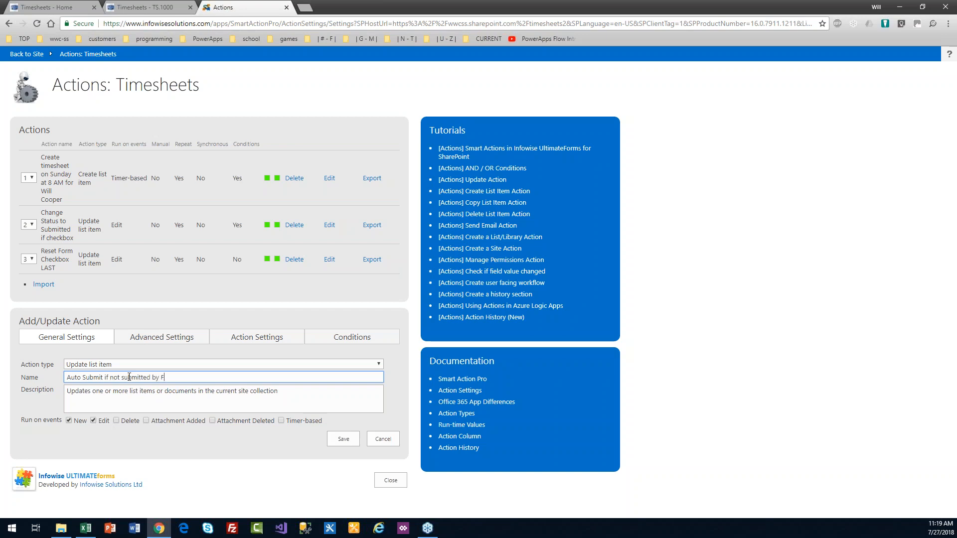
text(riday at 6 PM)
key(ctrl+a)
key(ctrl+c)
key(Tab)
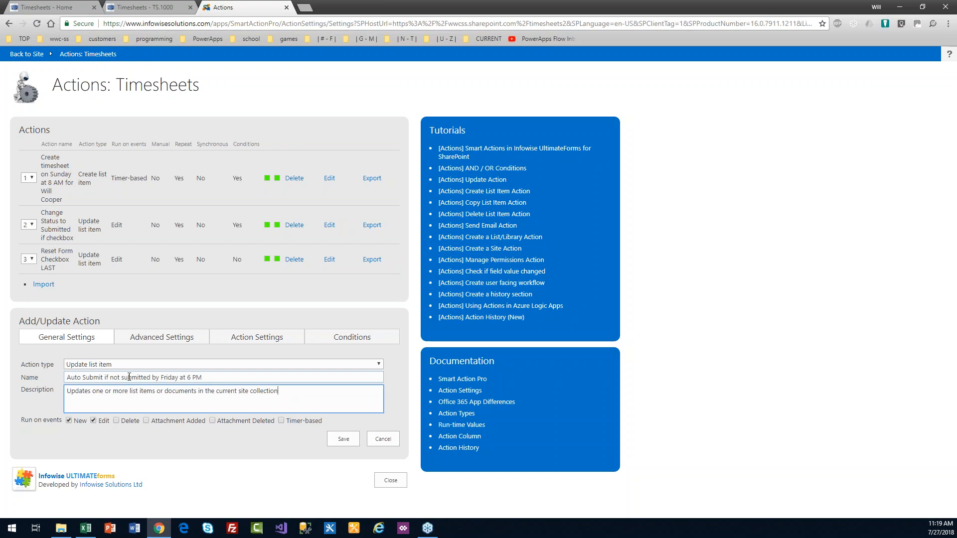
key(ctrl+a)
key(ctrl+v)
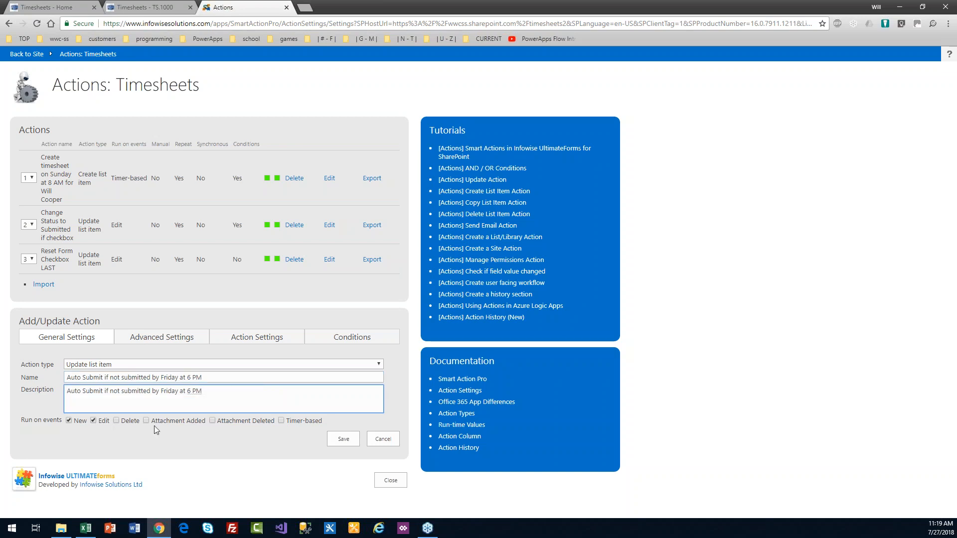
Step: Switch the action from New/Edit to a weekly timer running Fridays at PM 6:00
click(69, 420)
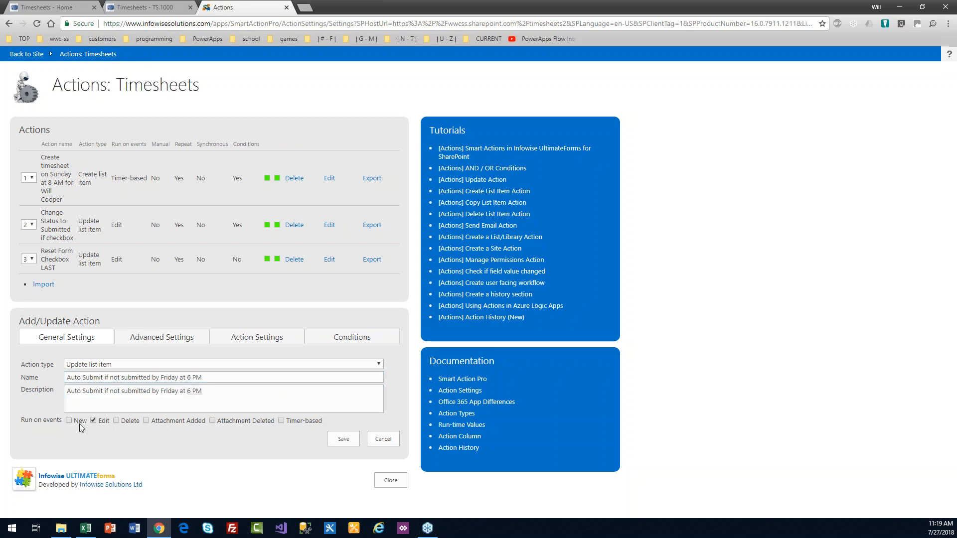
click(94, 421)
click(281, 421)
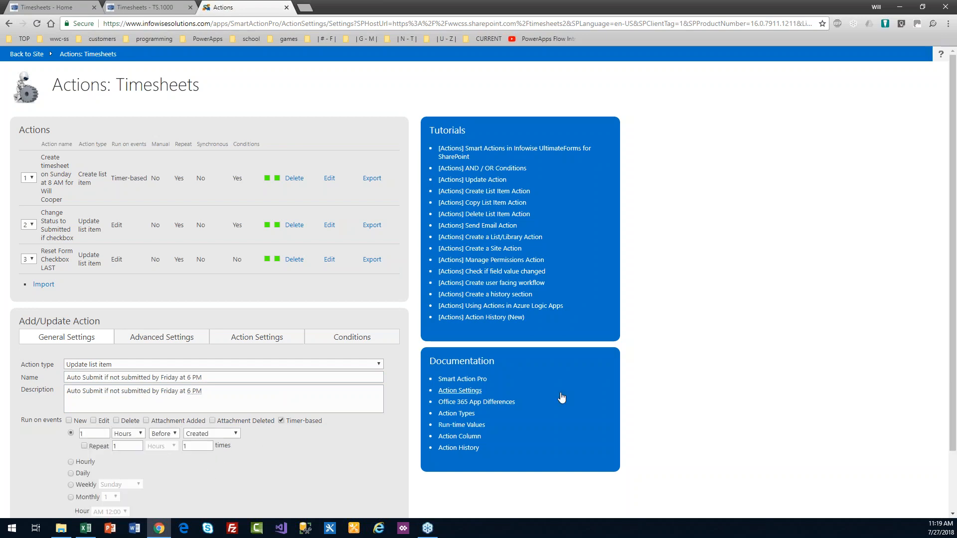
drag(954, 345, 922, 432)
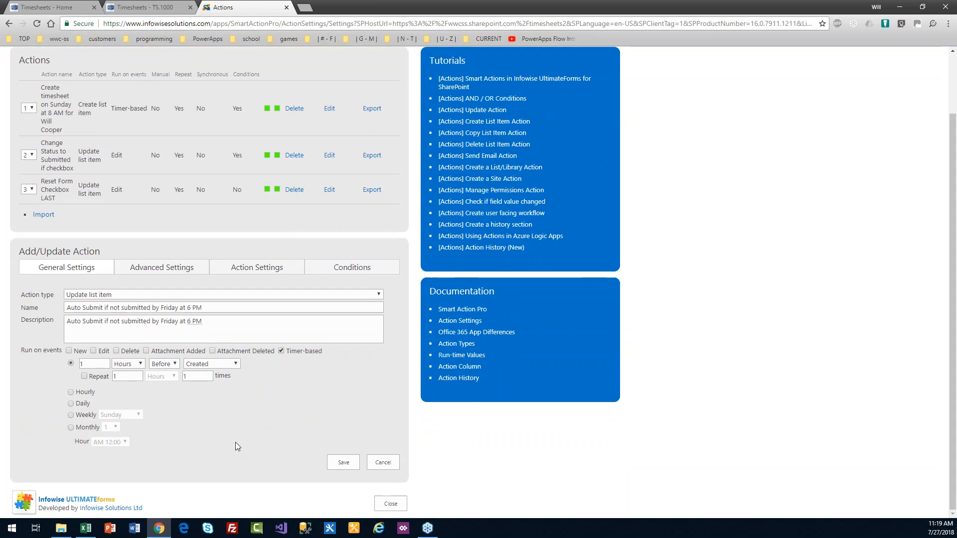
click(71, 416)
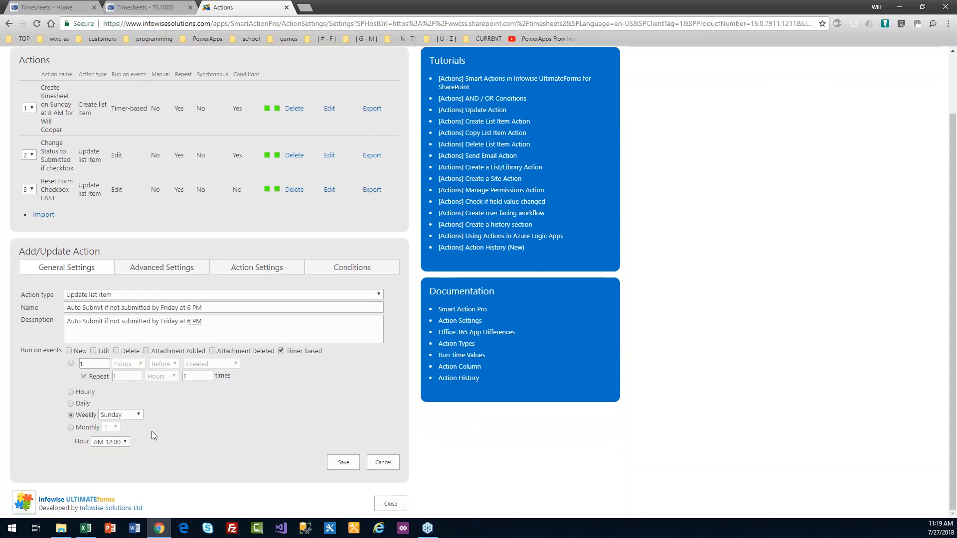
click(140, 415)
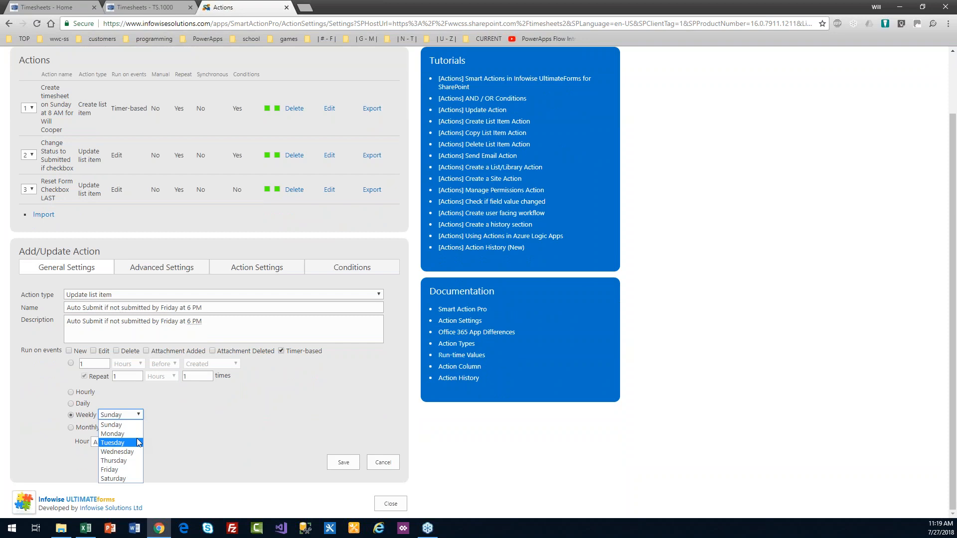
click(134, 470)
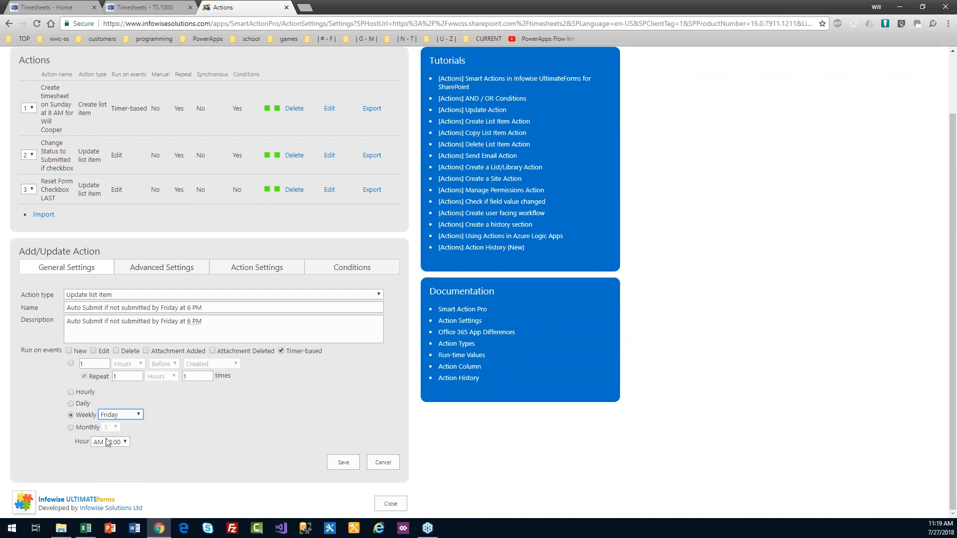
click(126, 443)
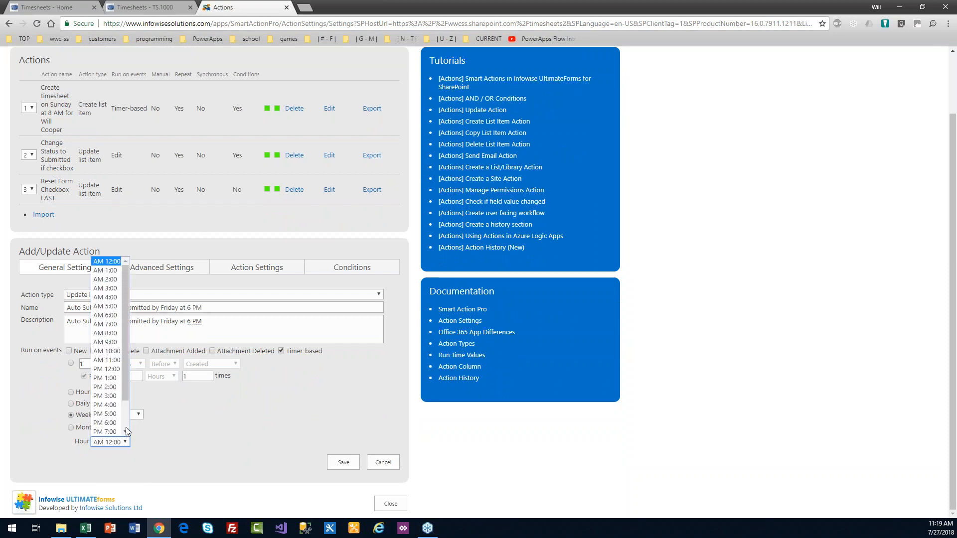
click(119, 423)
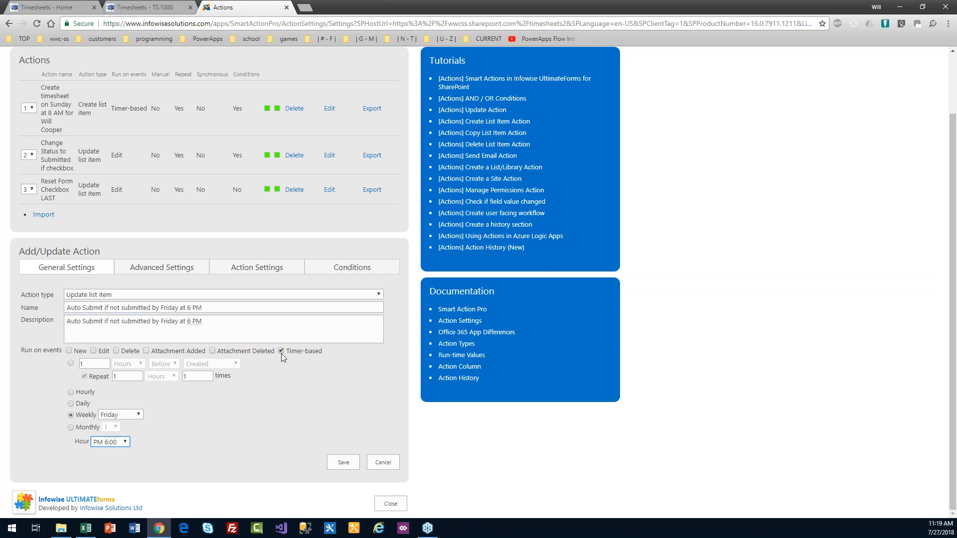
Step: Add the condition ID not equals 0 to the Auto Submit action
click(344, 272)
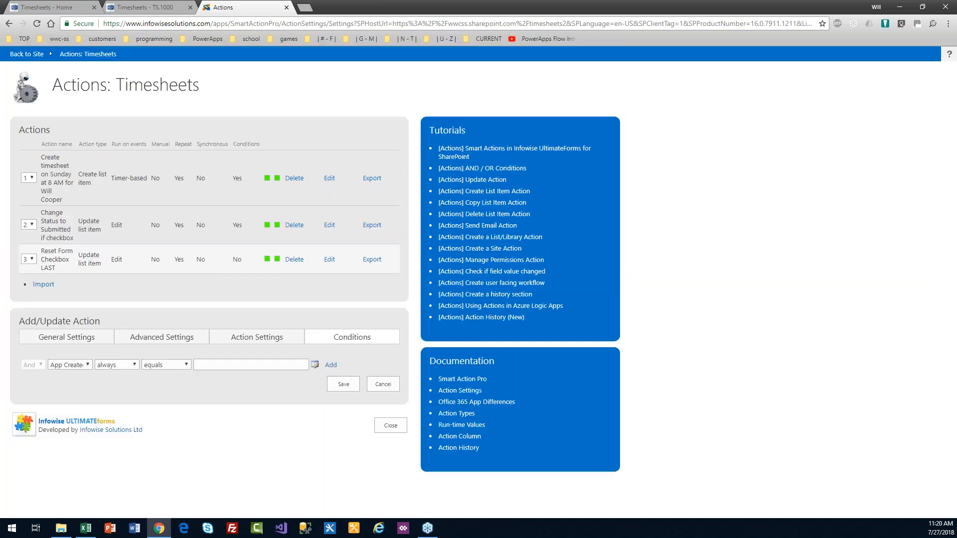
click(88, 365)
key(Up)
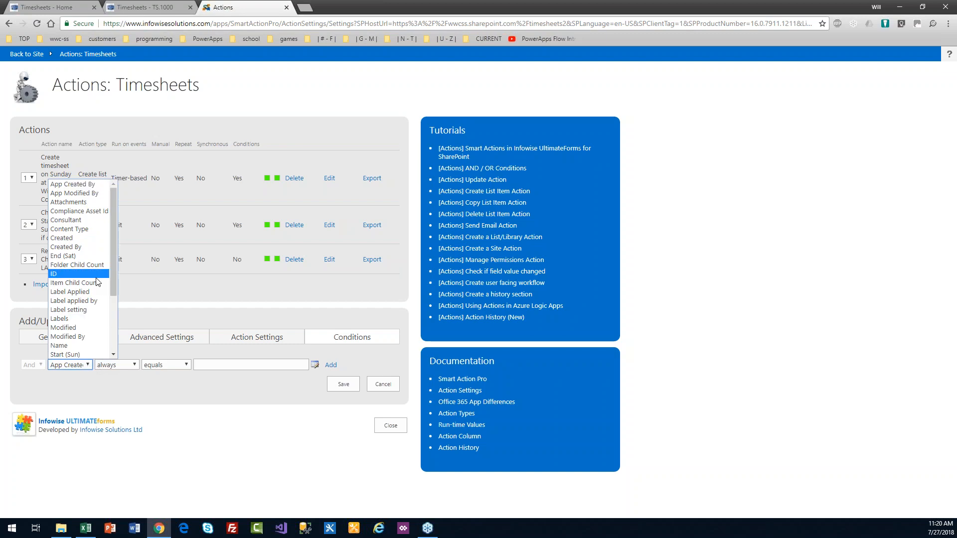
key(Return)
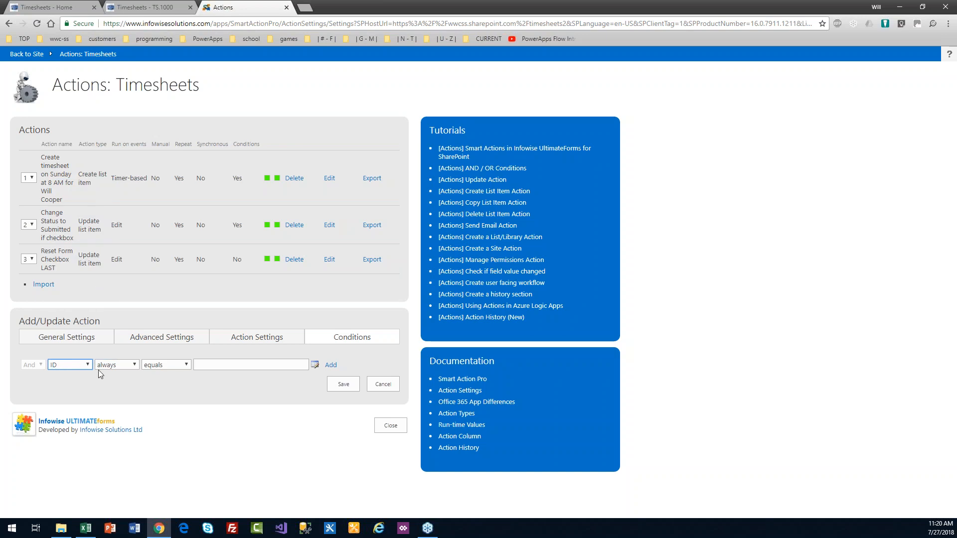
click(159, 384)
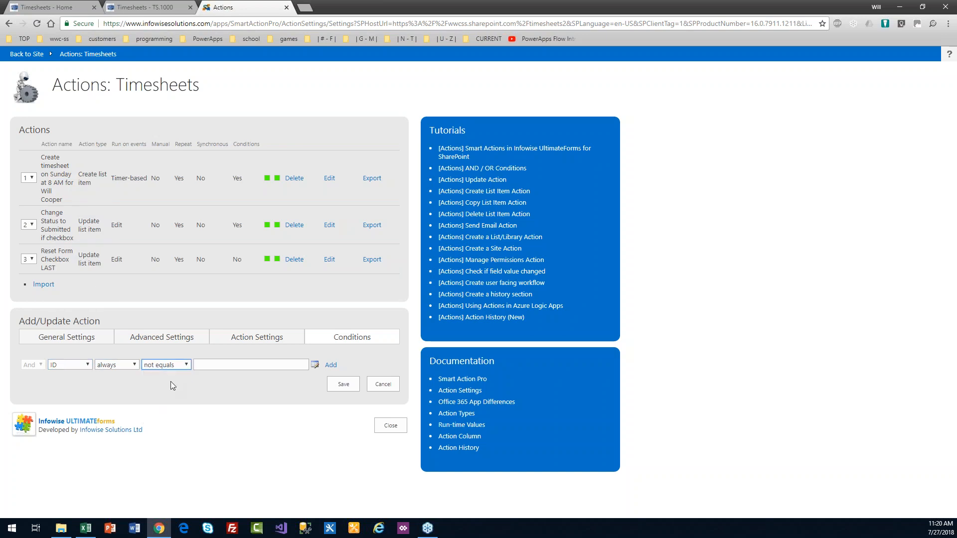
click(254, 364)
text(0)
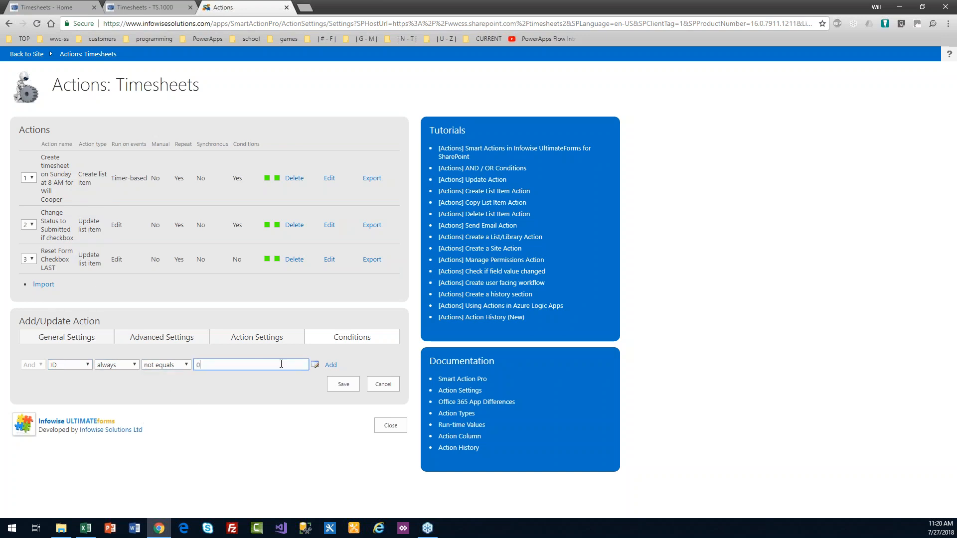
click(330, 364)
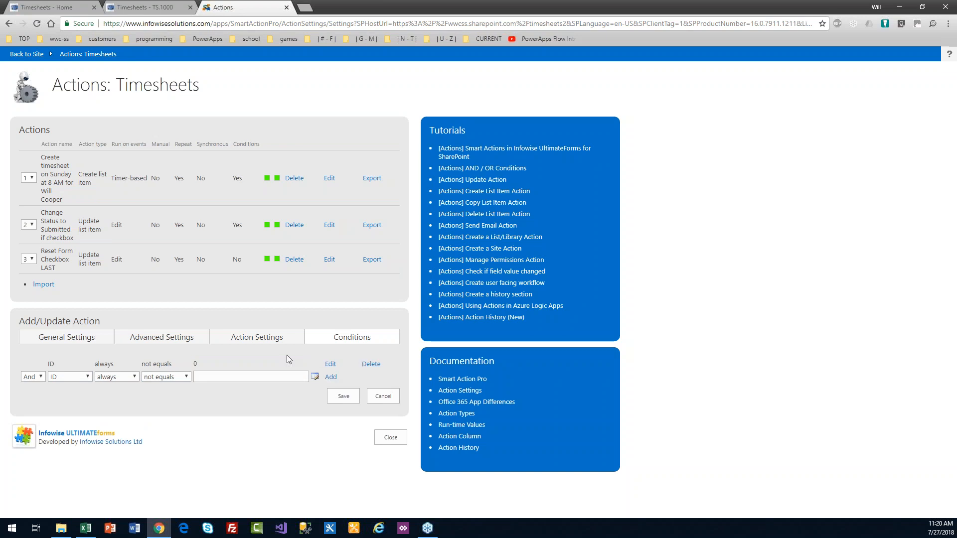
click(272, 342)
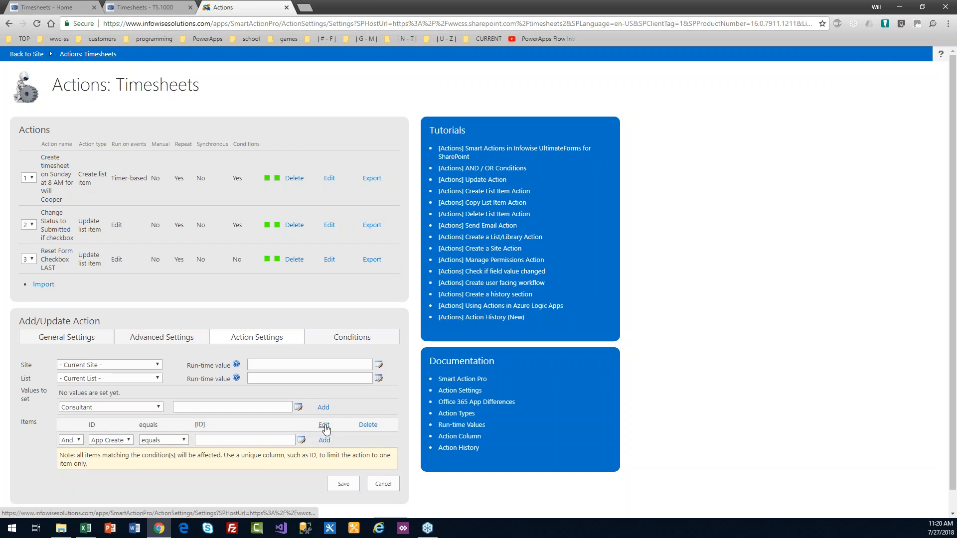
Step: Try editing the item filter, then cancel so it stays ID equals [ID]
click(324, 424)
click(181, 427)
click(164, 445)
key(Tab)
text(0)
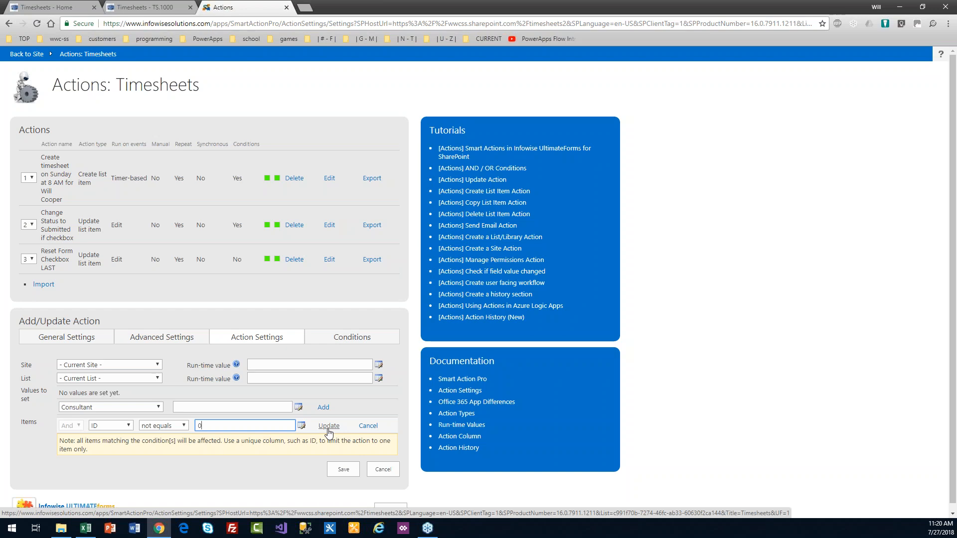
key(ctrl+z)
click(265, 426)
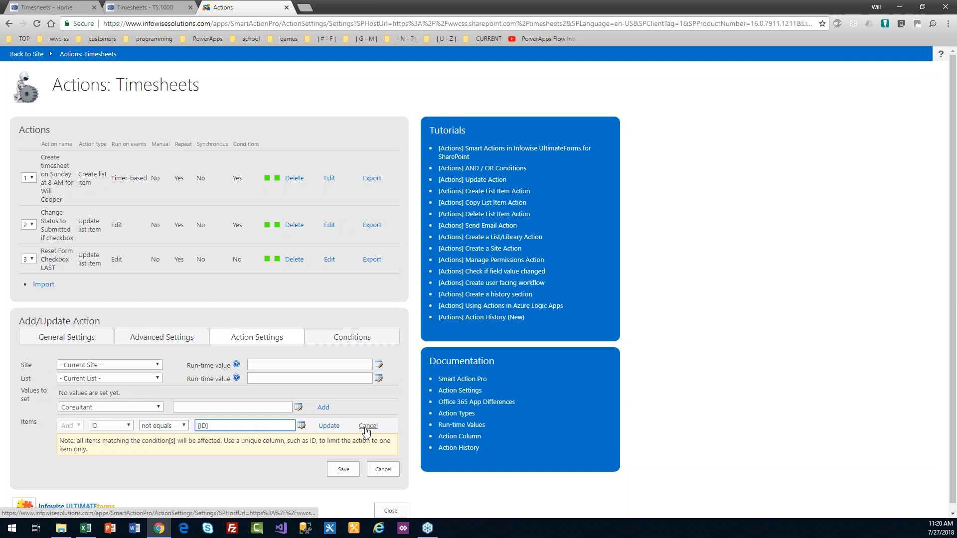
click(367, 426)
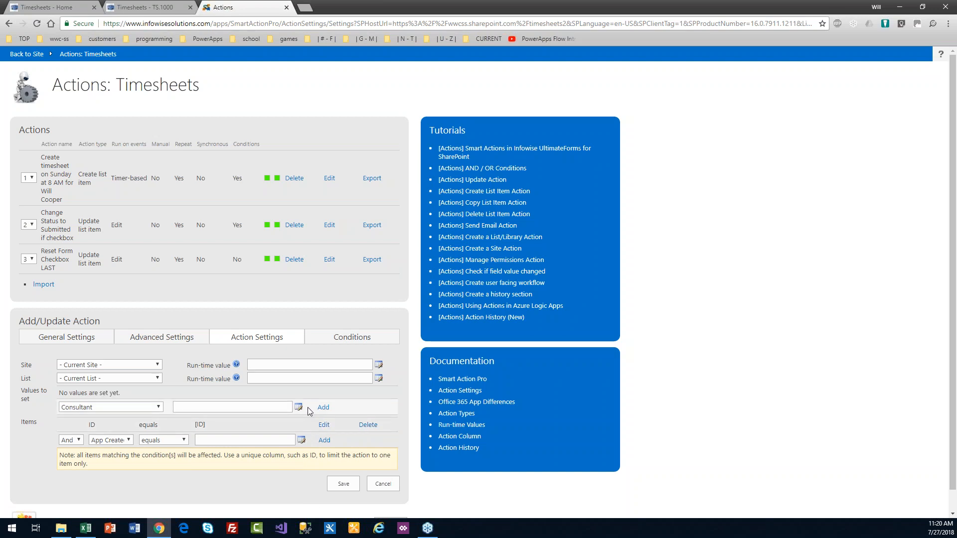
Step: Add the consultant's name to the action name and paste that name as the description
click(97, 345)
click(211, 377)
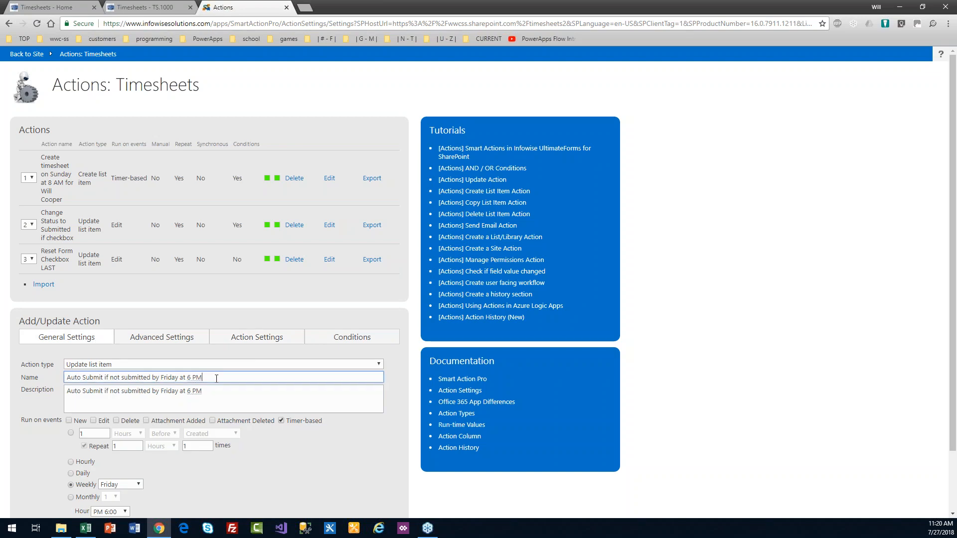
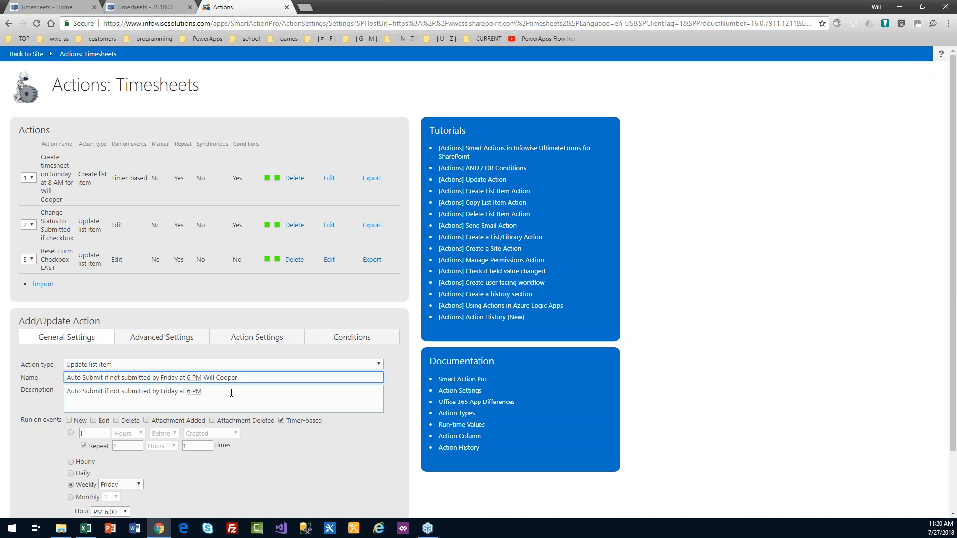
key(ctrl+a)
click(231, 393)
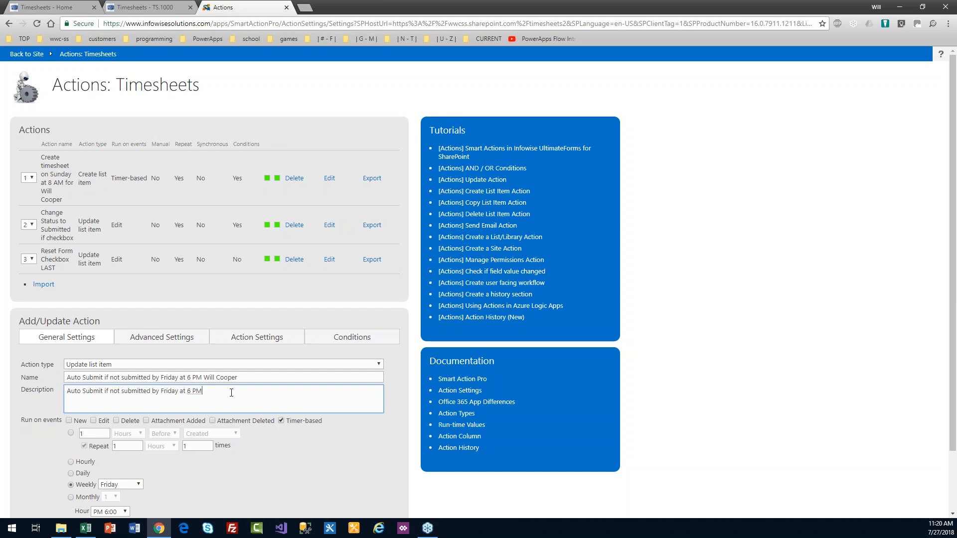
key(ctrl+a)
key(ctrl+v)
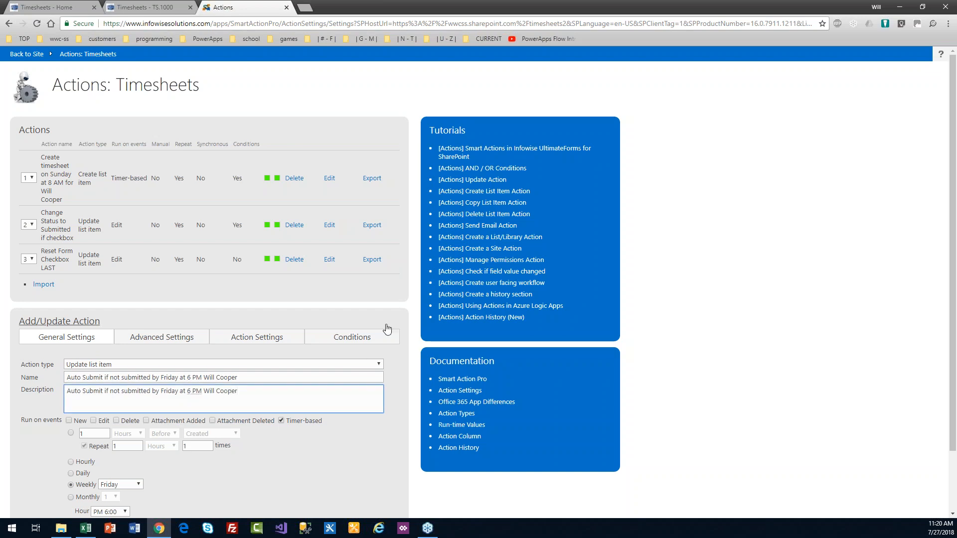
scroll(953, 299, down, 1)
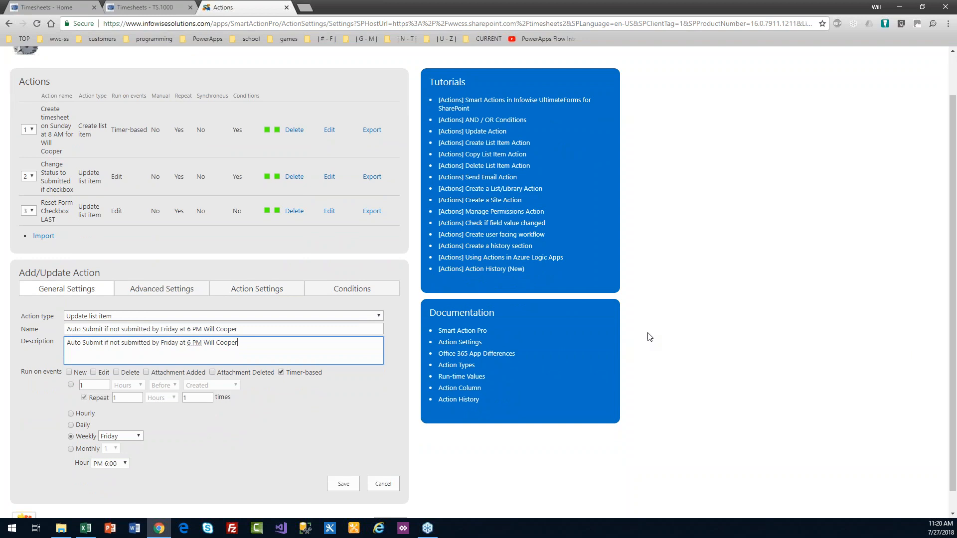
click(279, 290)
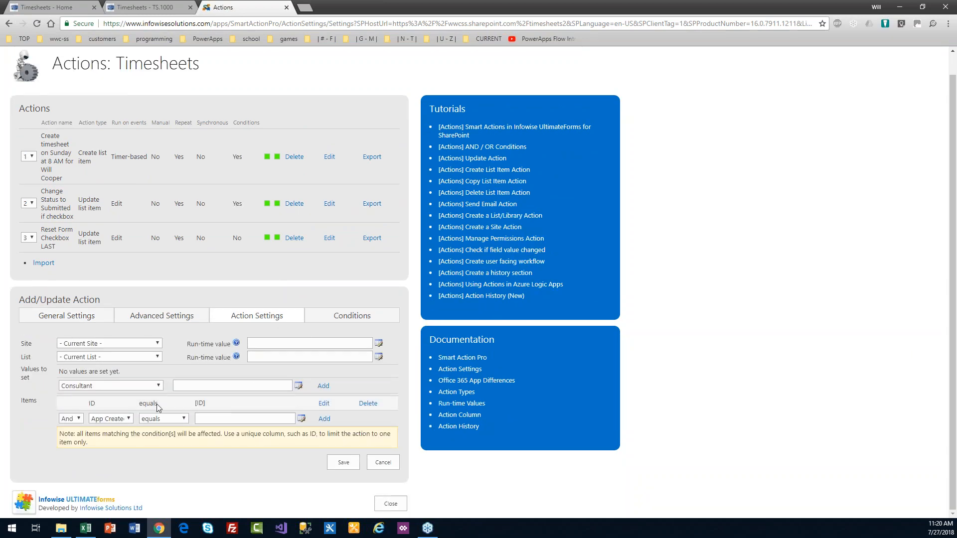
Step: Change the ID not equals 0 condition to Consultant equals the consultant's name
click(337, 319)
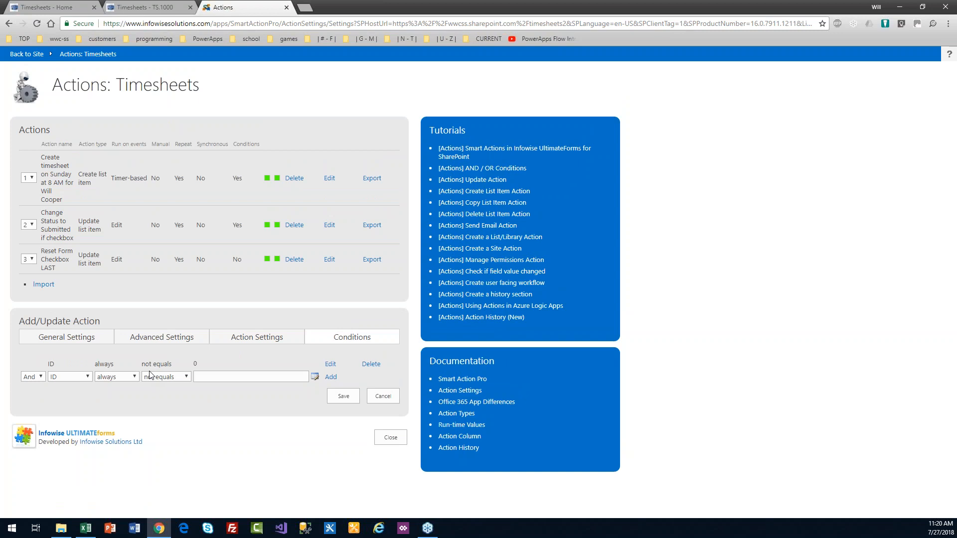
click(329, 364)
click(75, 365)
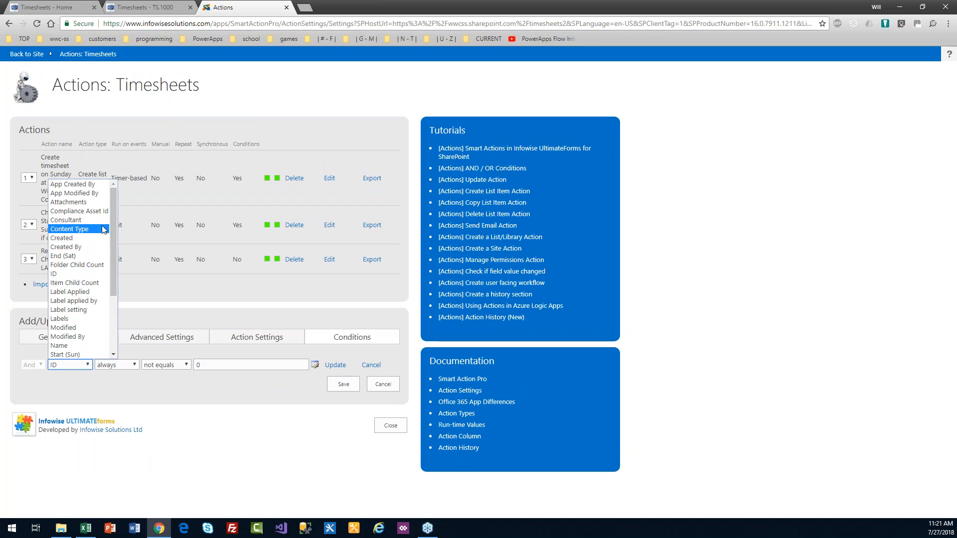
click(70, 220)
click(188, 365)
click(187, 381)
click(214, 365)
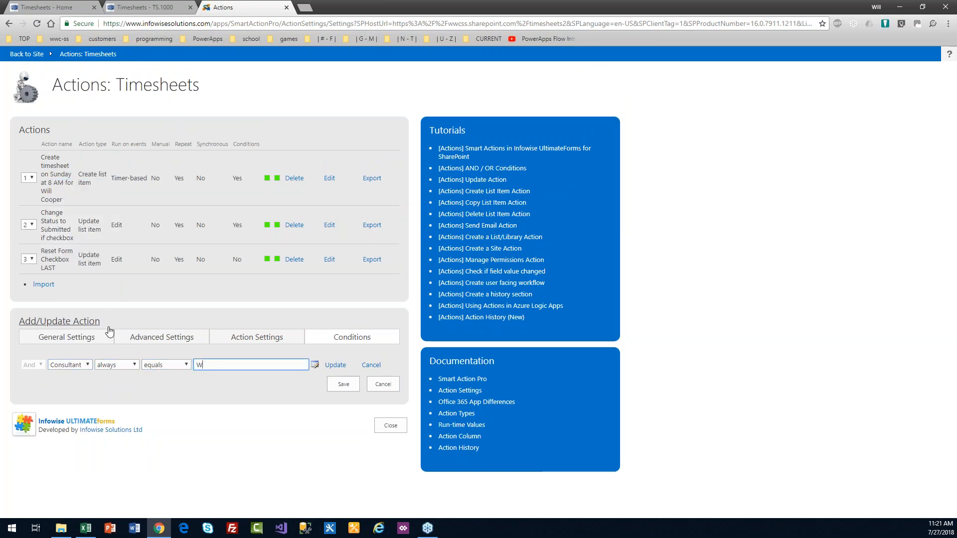
click(339, 367)
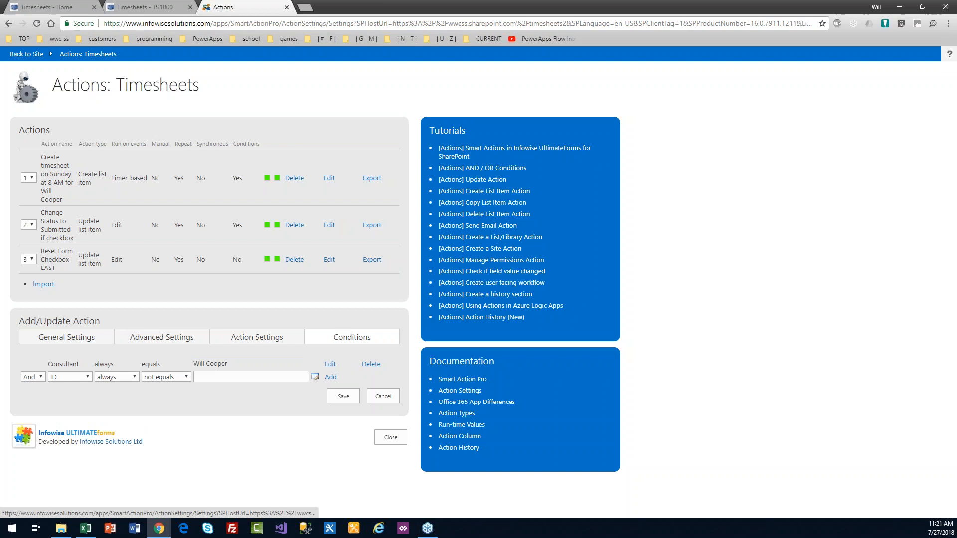
Step: Add a second condition requiring Status not equals Submitted
click(281, 339)
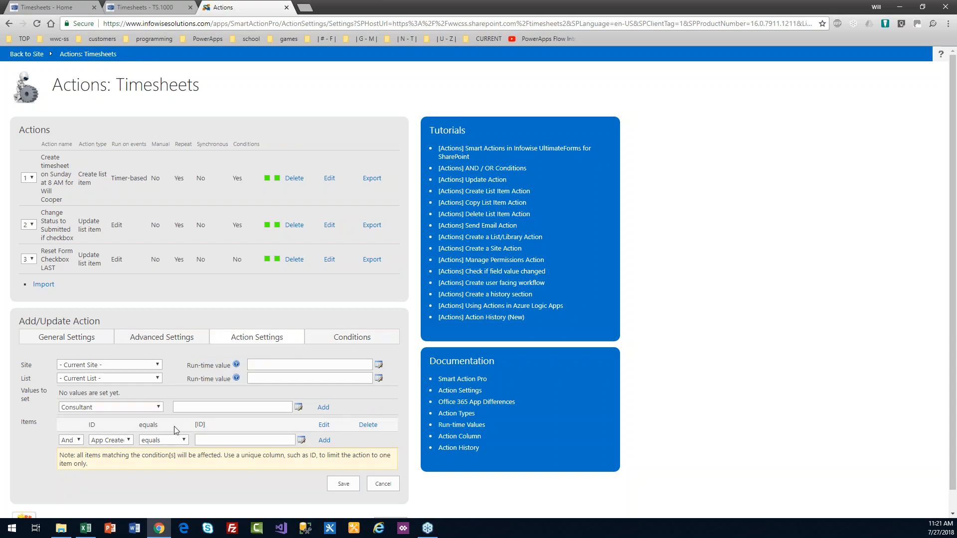
click(325, 338)
click(72, 377)
text(su)
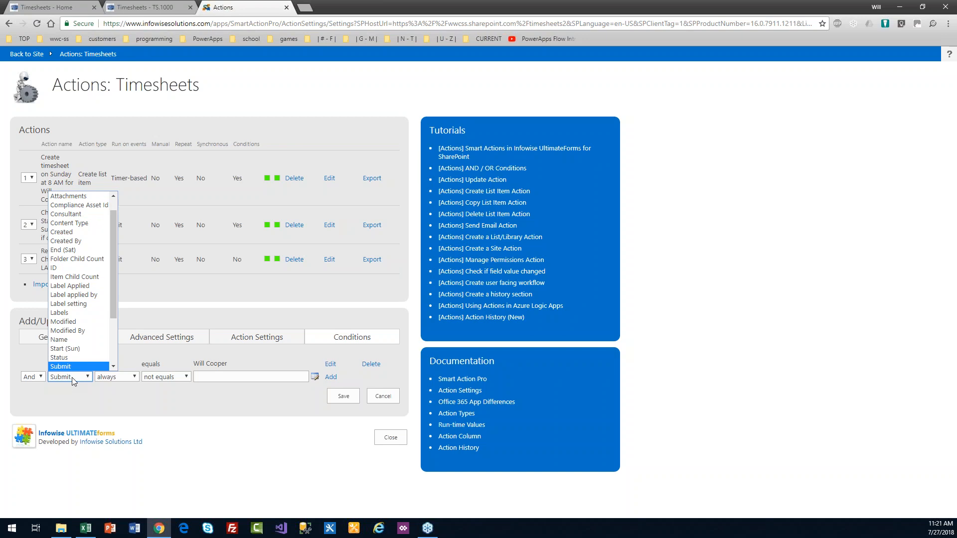
key(Up)
key(Return)
key(Tab)
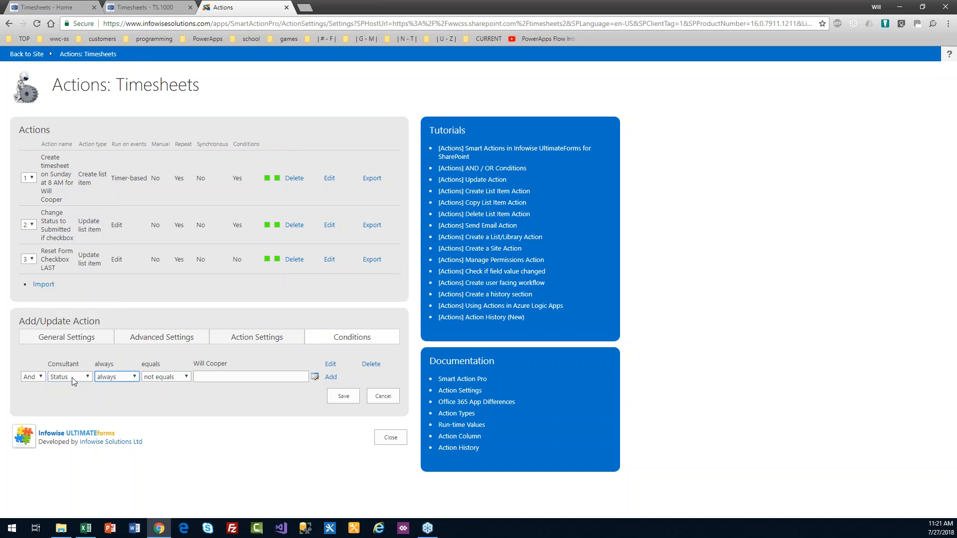
key(Tab)
key(Tab)
text(Submitted)
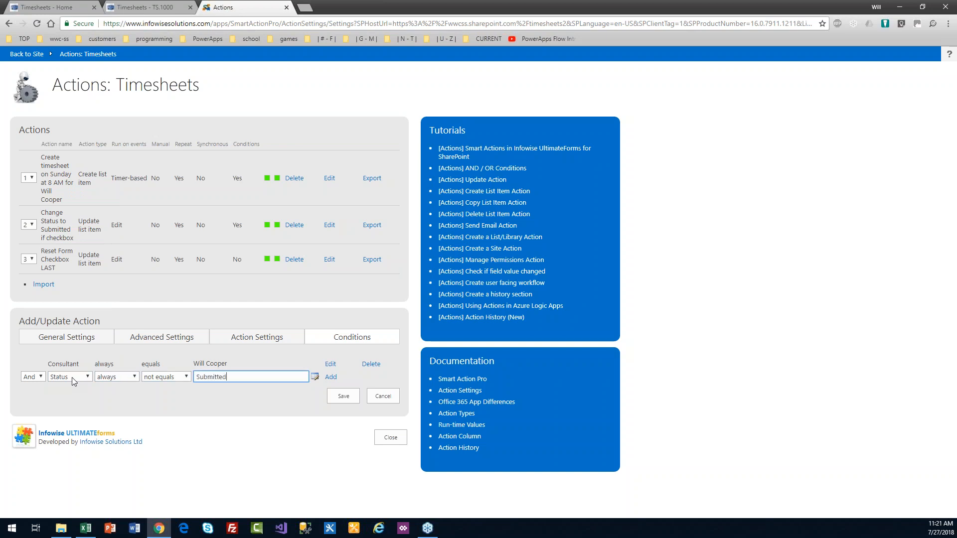
key(Tab)
key(Return)
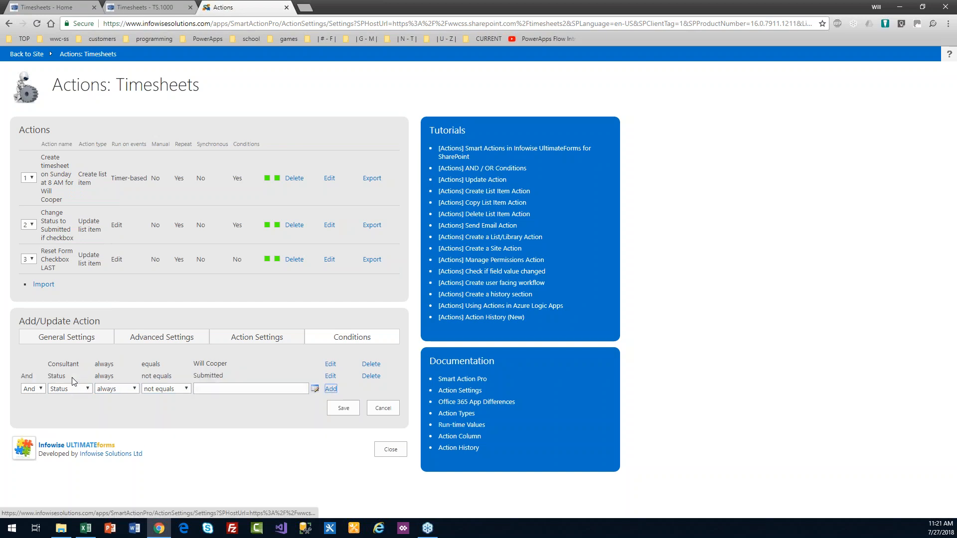
click(238, 338)
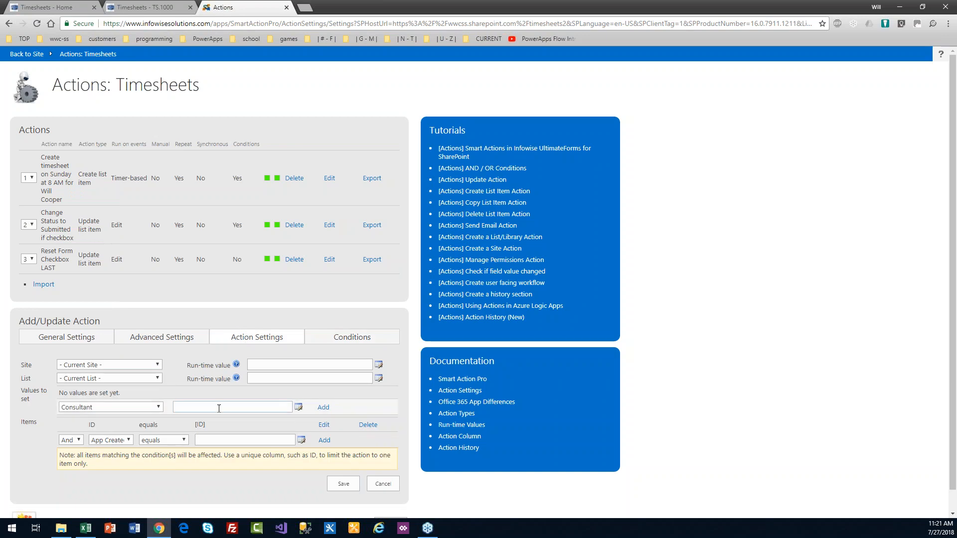
Step: Have the action set Status to Submitted, then save the Auto Submit action
click(110, 408)
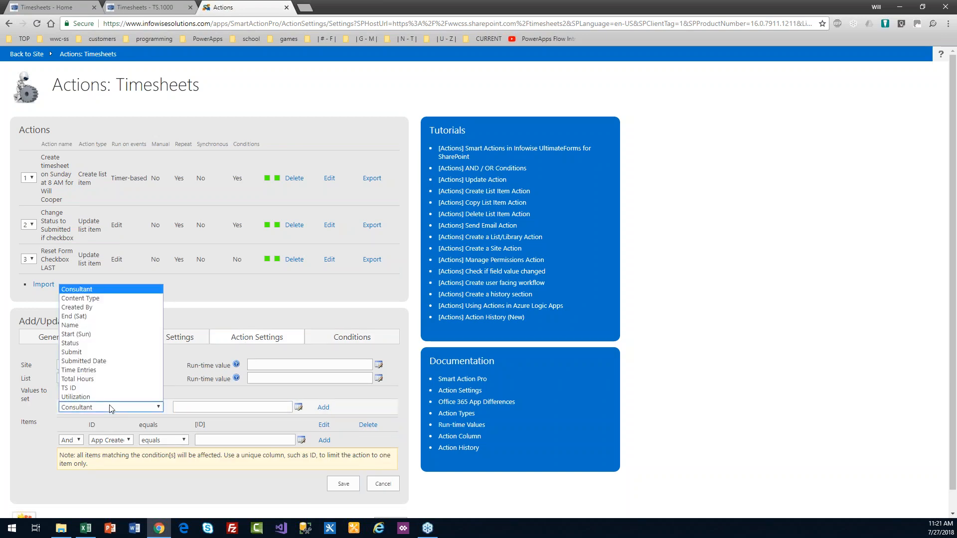
text(stat)
key(Tab)
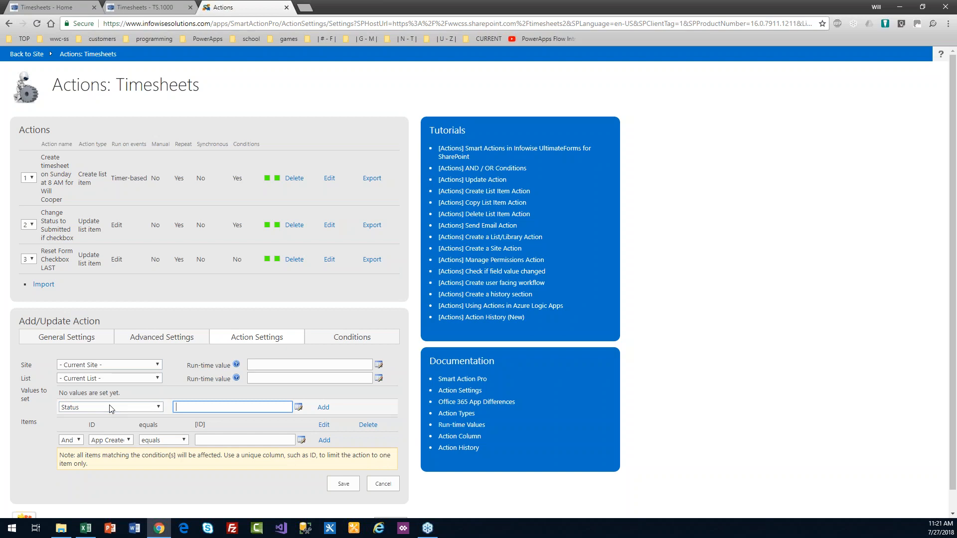
text(Submitted)
key(Tab)
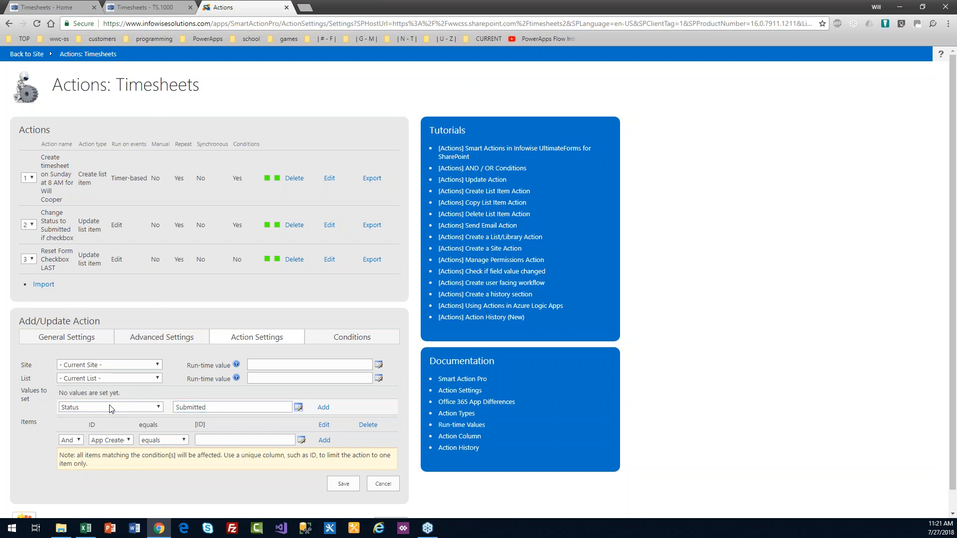
key(Return)
click(343, 486)
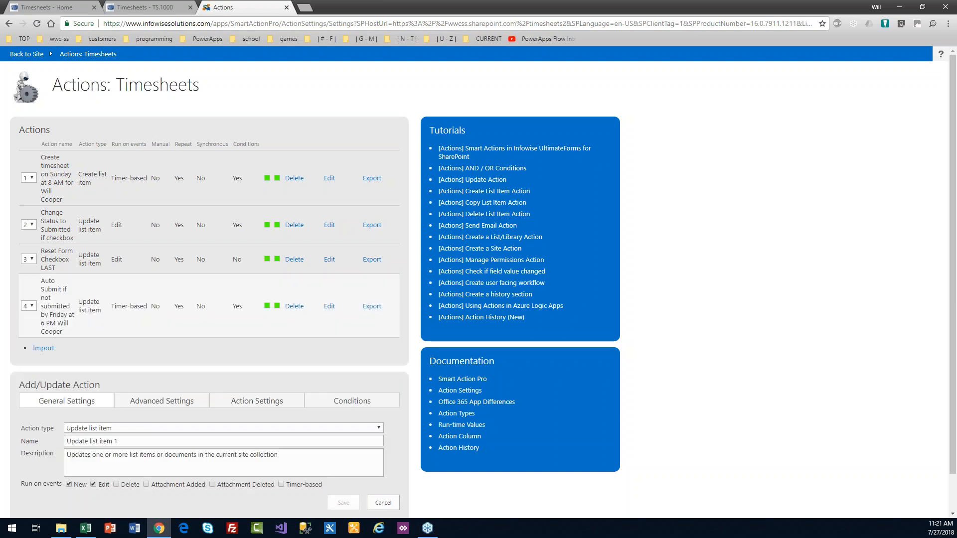
Step: Set Reset Form Checkbox LAST's run order to 4 so it runs after auto-submit
click(31, 260)
click(25, 296)
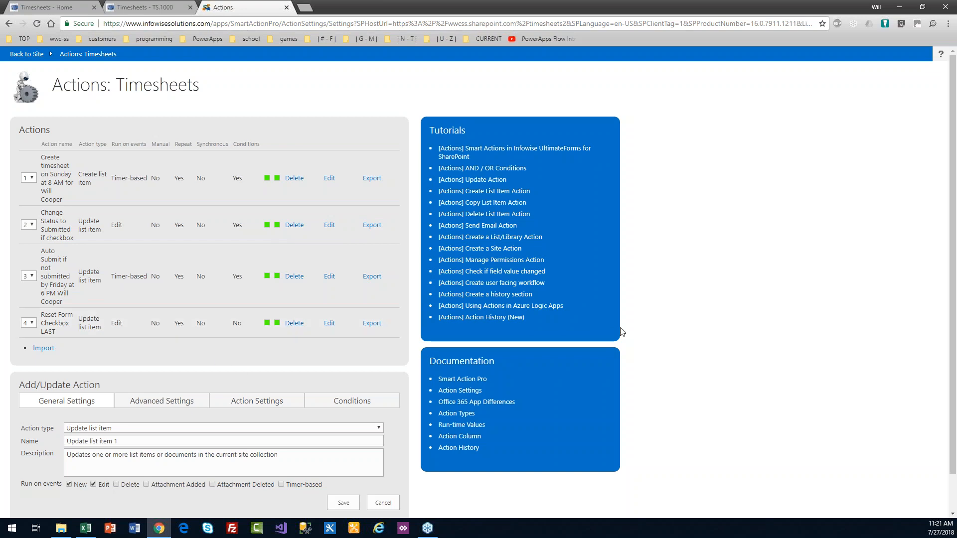
drag(955, 287, 955, 321)
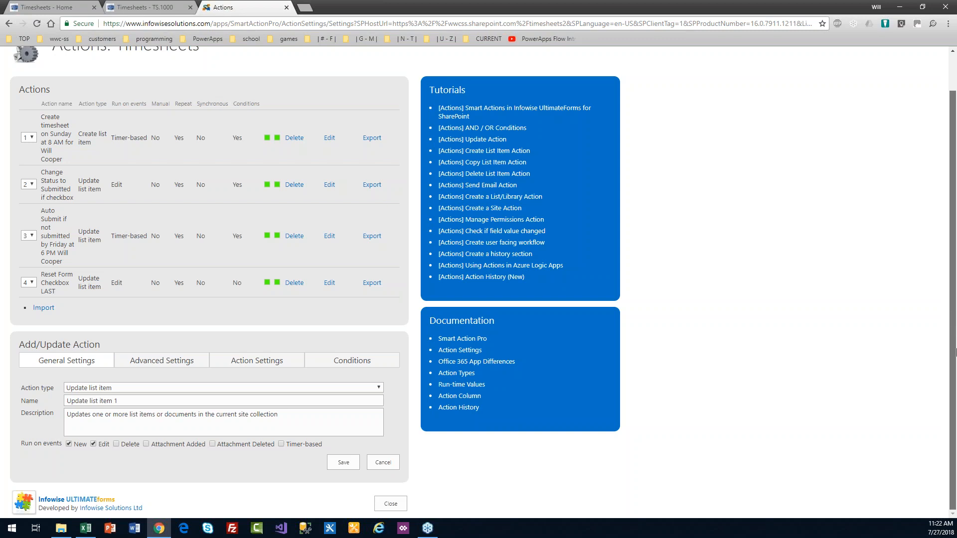
click(390, 505)
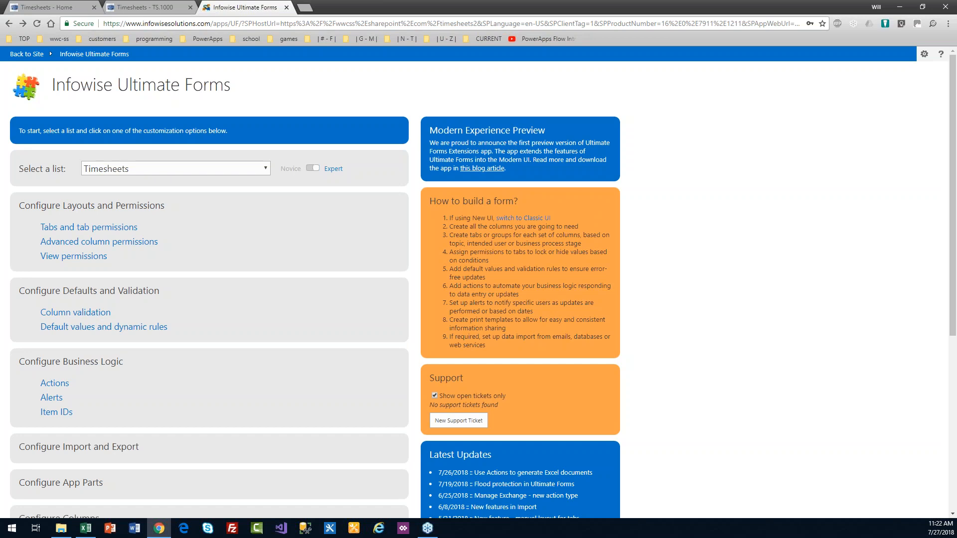
key(alt+Tab)
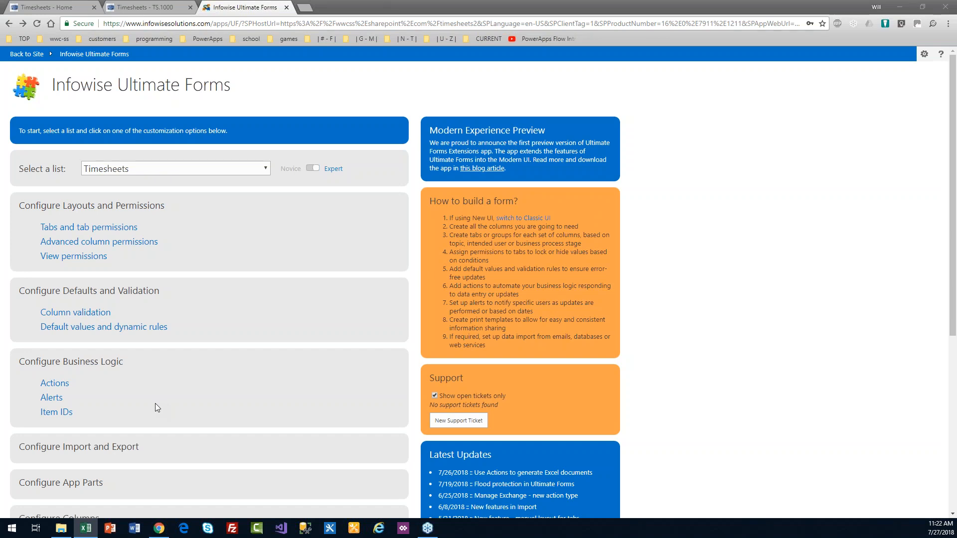
click(65, 385)
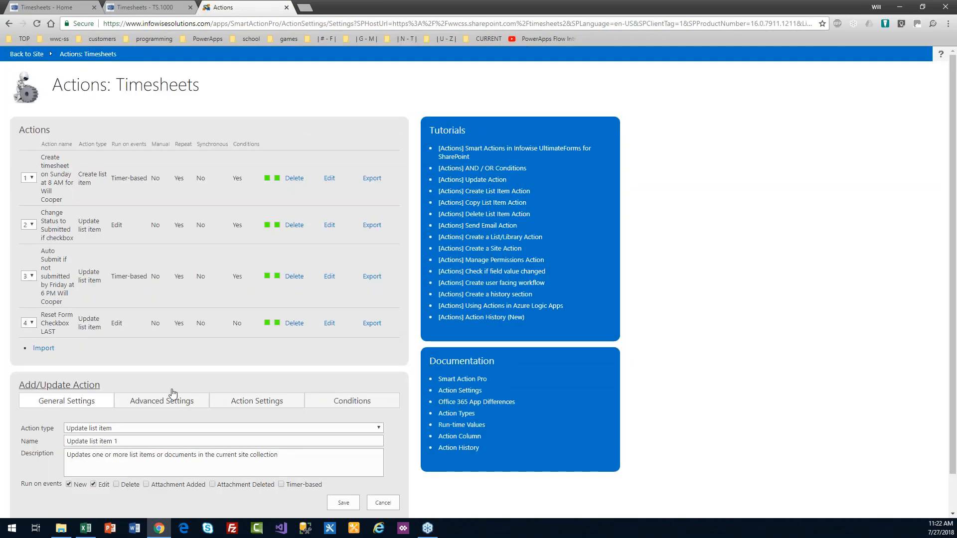
Step: Make the new action Manage permissions, stopping inheritance with Apply to left on Site
click(140, 433)
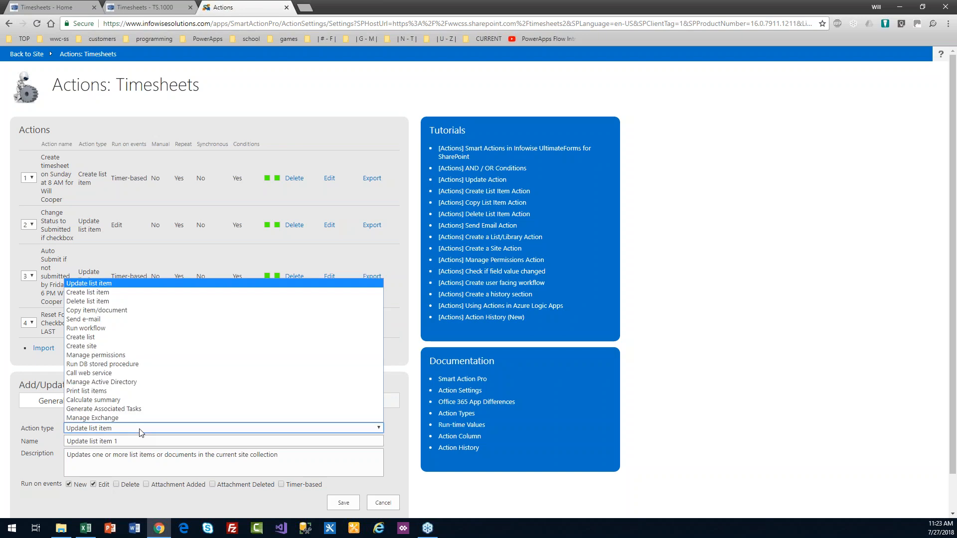
click(130, 354)
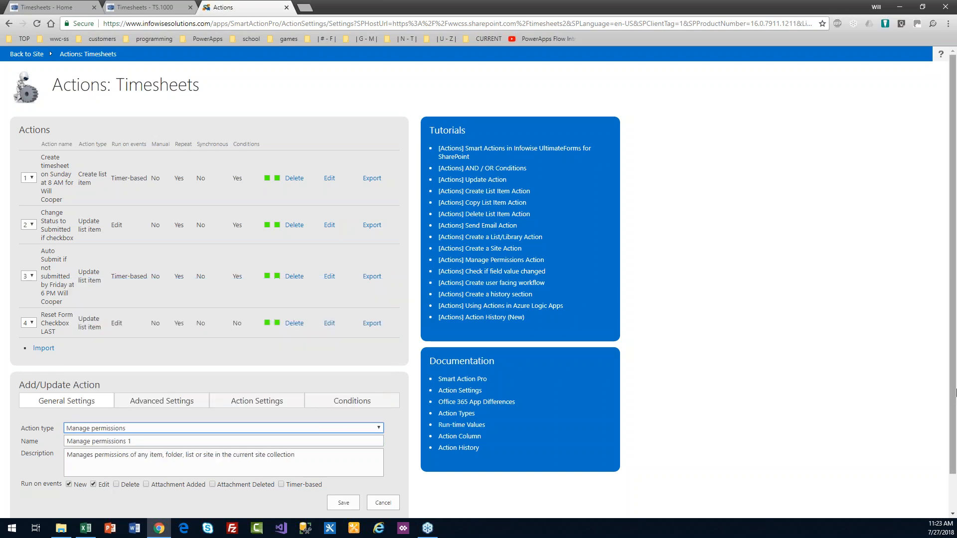
scroll(956, 438, down, 1)
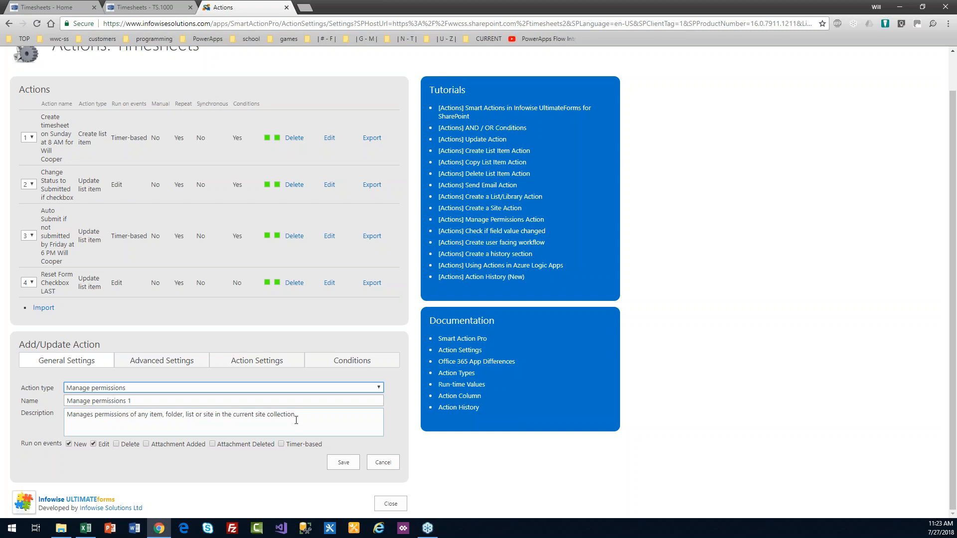
click(258, 363)
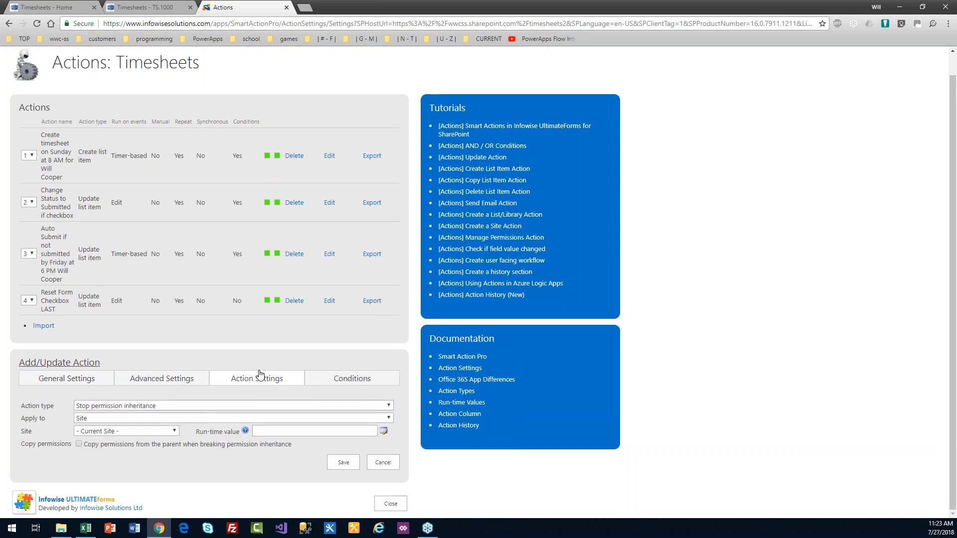
click(163, 419)
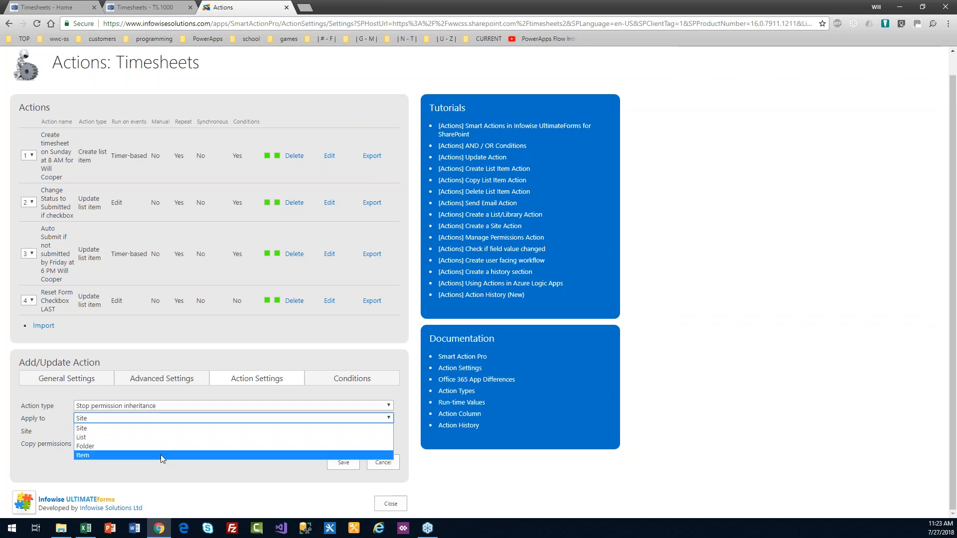
click(202, 395)
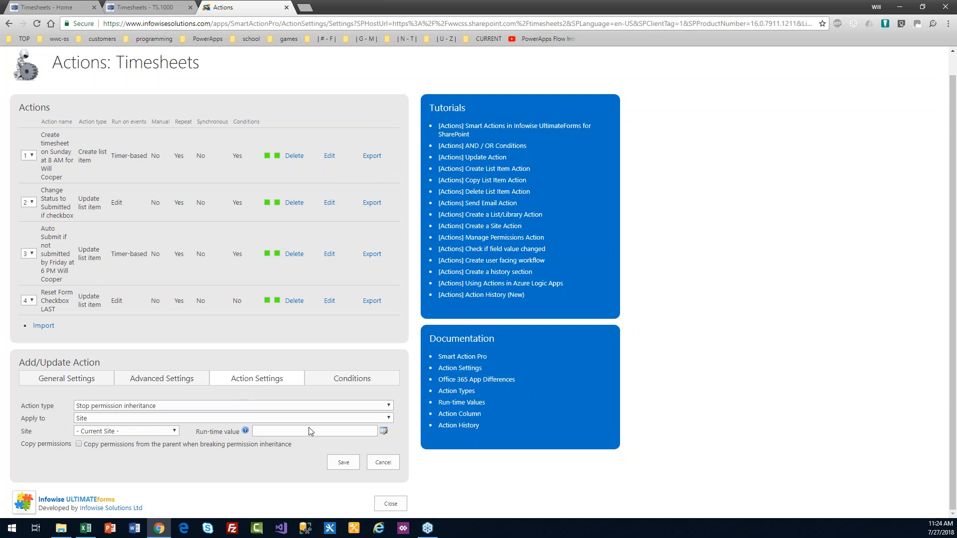
Step: Close the Actions: Timesheets page to reach the Ultimate Forms main page with its four actions
click(383, 509)
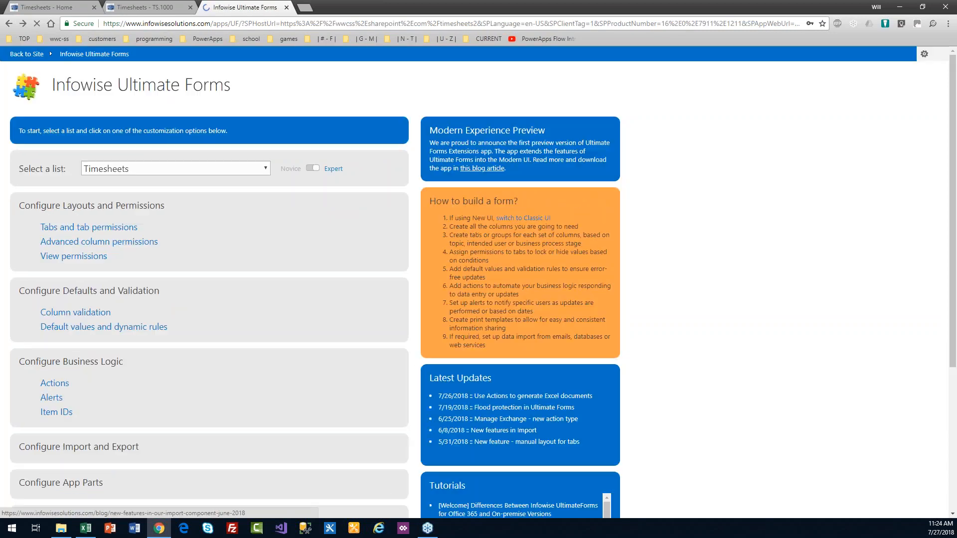
Step: Check the empty Timesheets Print and export page under Configure Import and Export, then go back to the site
drag(956, 260, 956, 365)
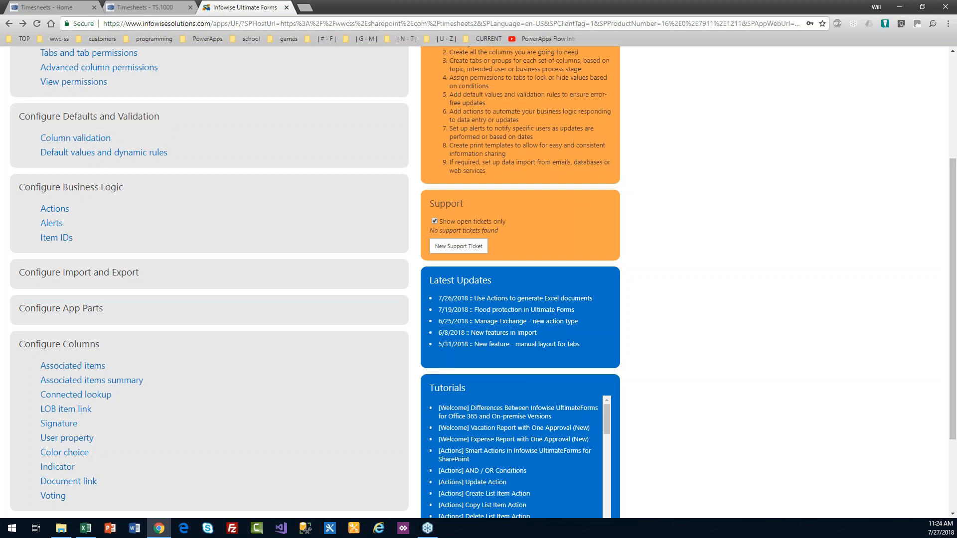
click(130, 273)
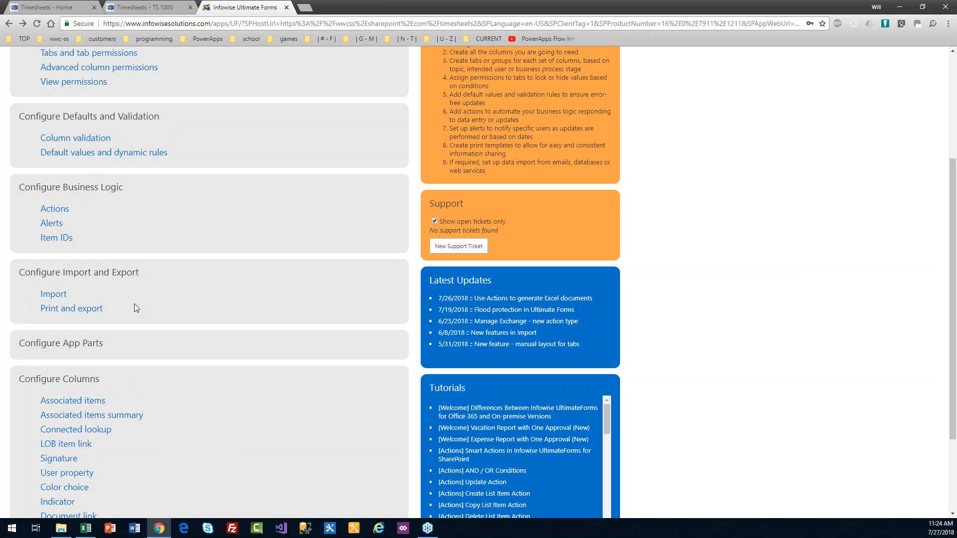
click(79, 309)
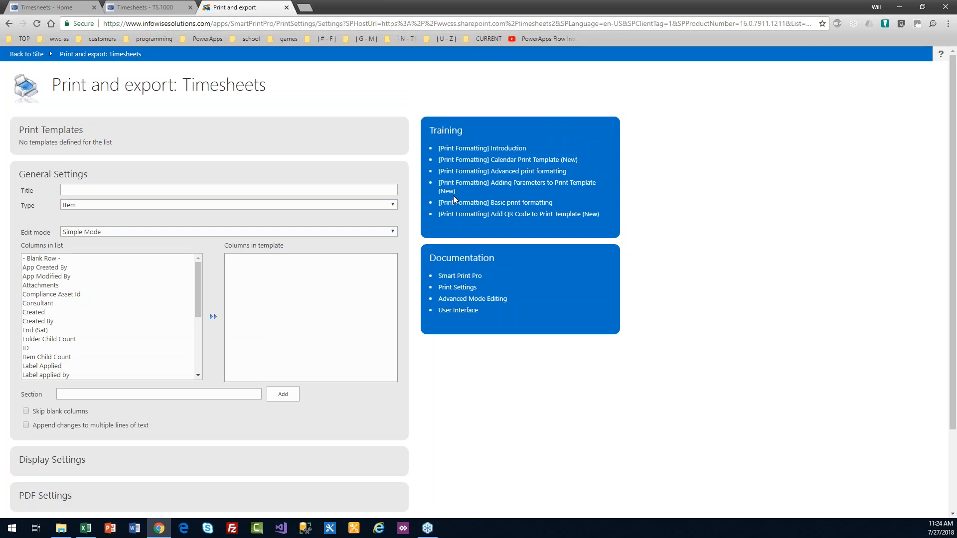
click(23, 57)
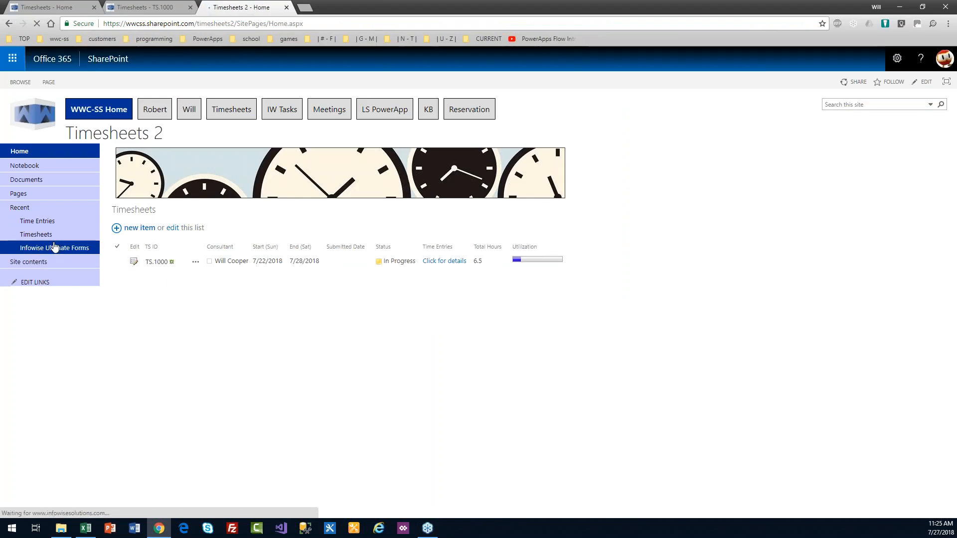
Step: Open the Time Entries list's Ultimate Forms design settings and go to its Print and export page
click(42, 226)
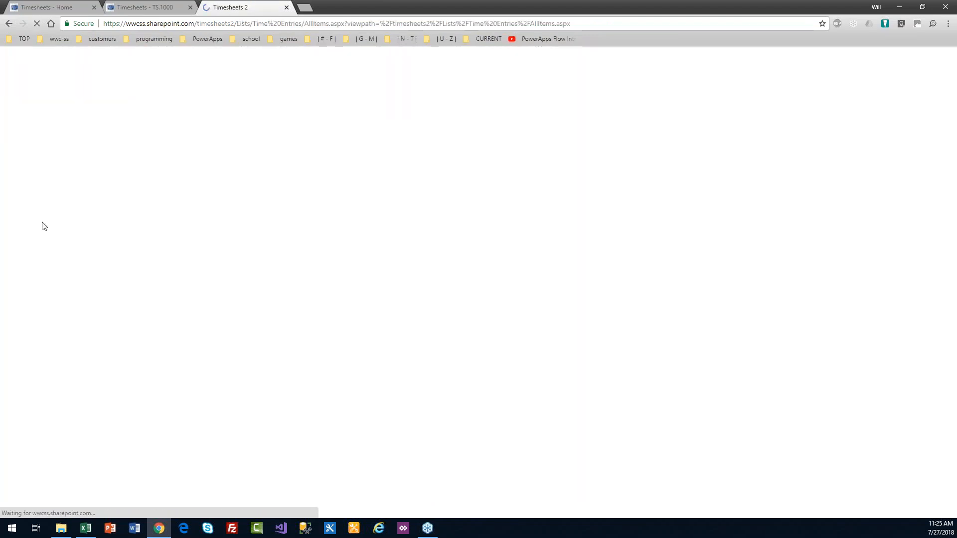
click(73, 82)
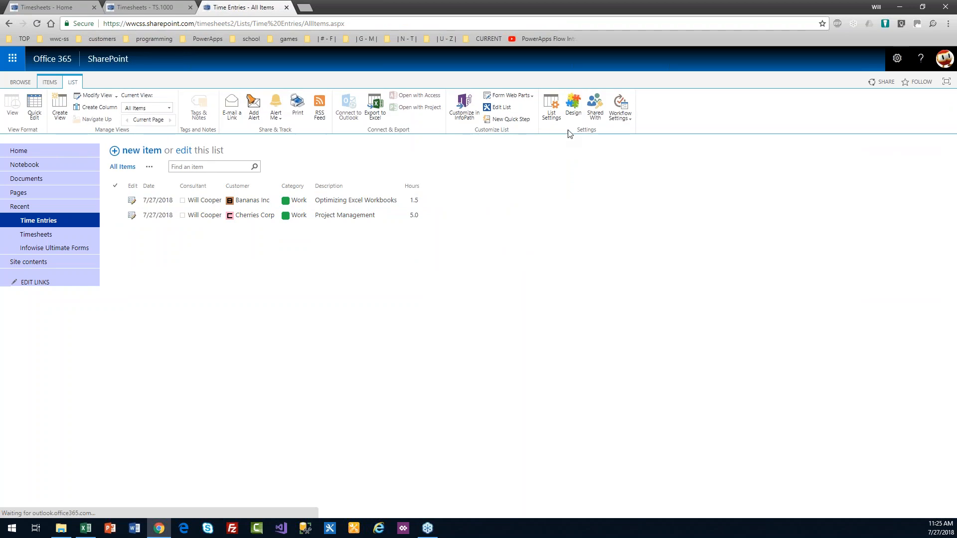
click(573, 111)
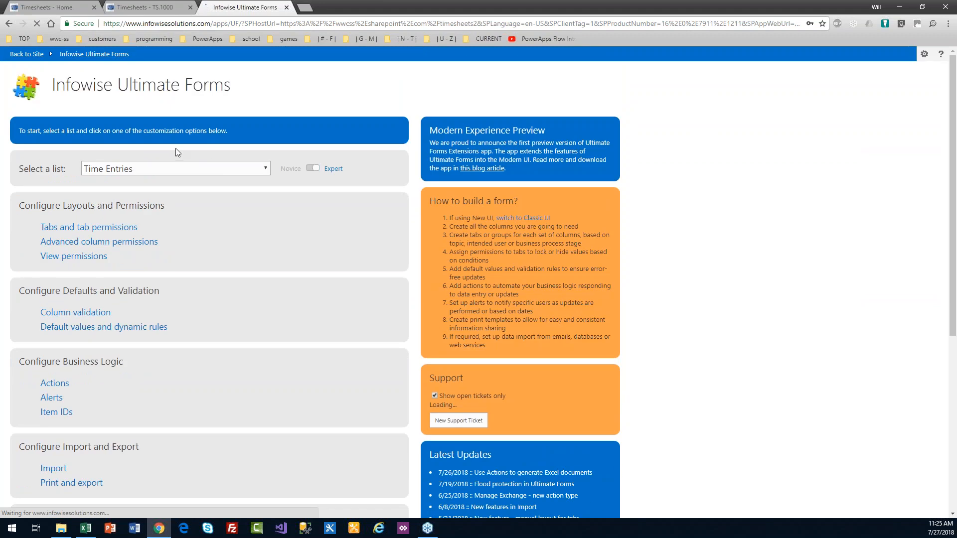
drag(956, 179, 955, 268)
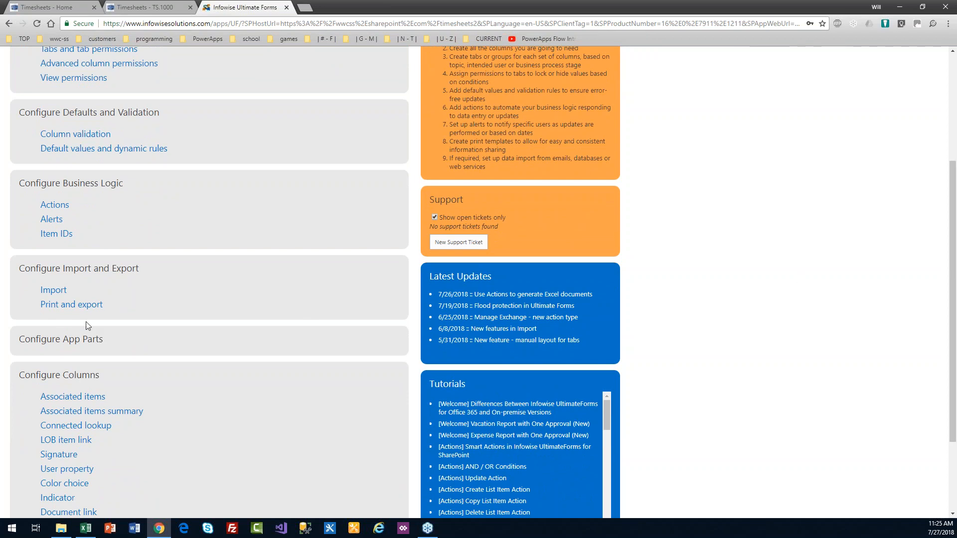
click(71, 304)
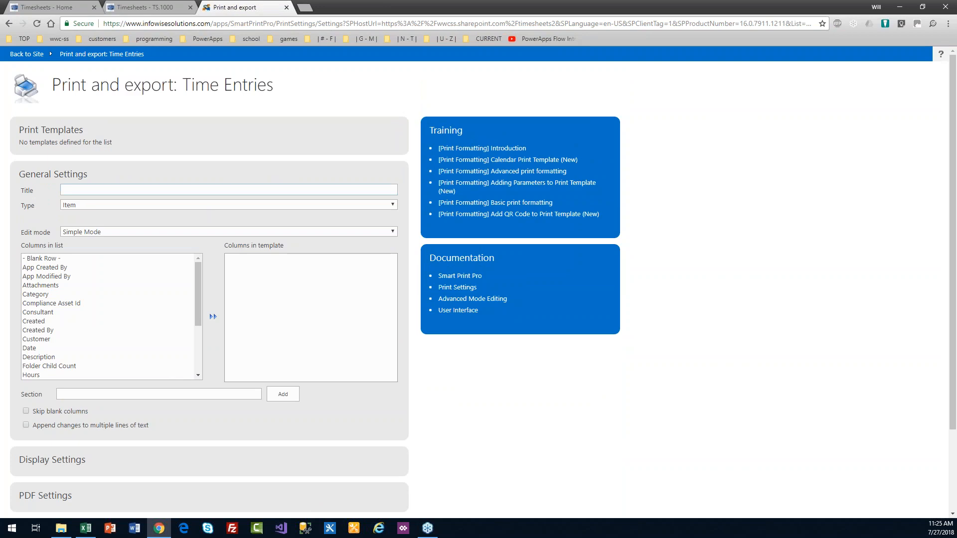
click(168, 193)
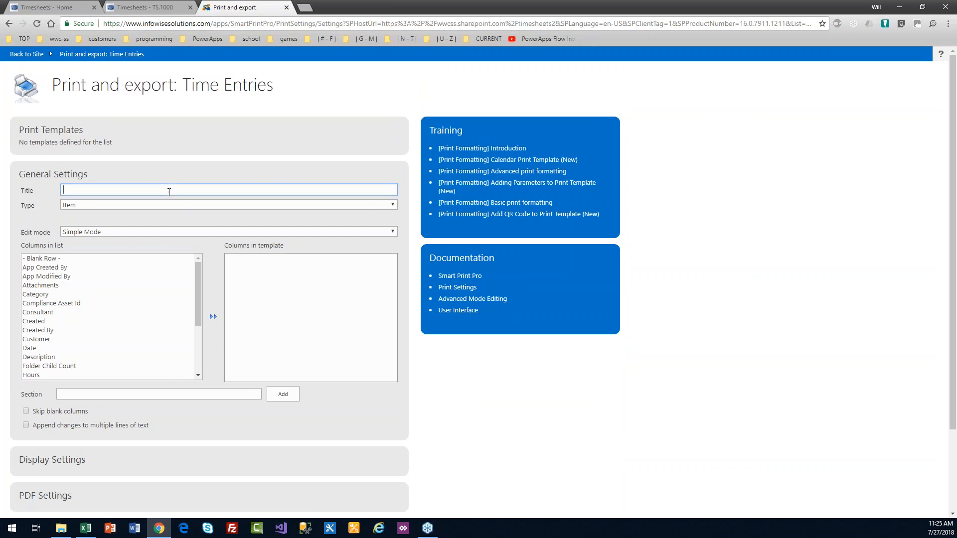
Step: Title the new template 'Customer Timesheet Report' and set its Type to List
text(Customer Timesheet Report)
click(112, 205)
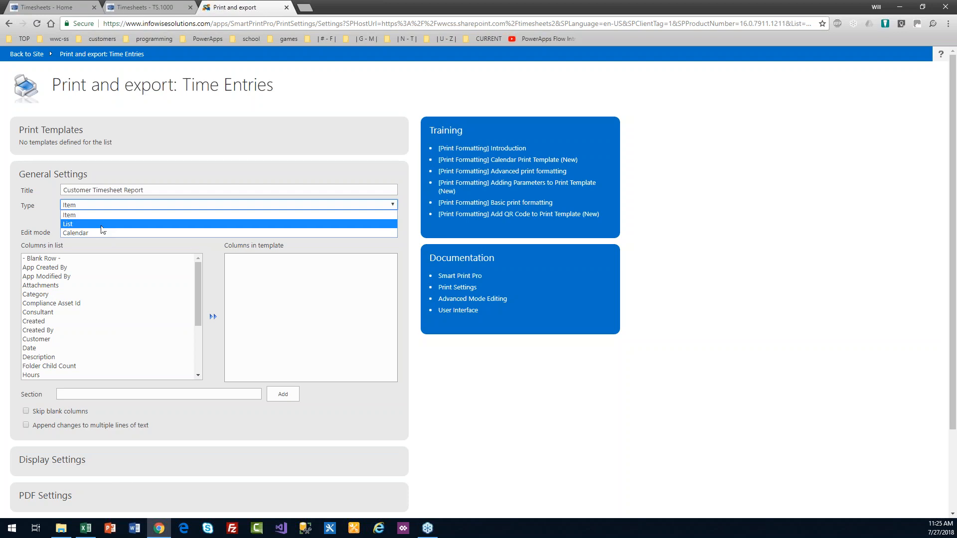
click(103, 225)
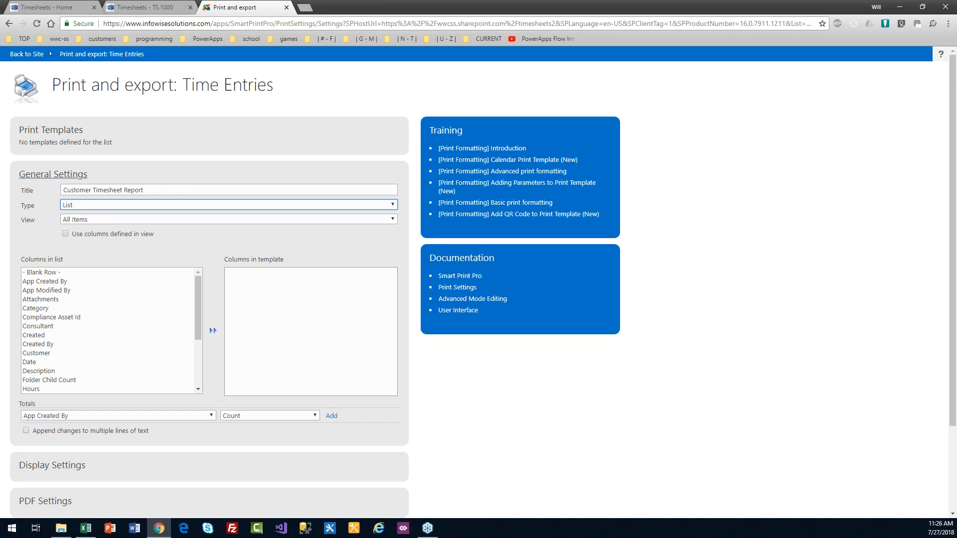
key(alt+Tab)
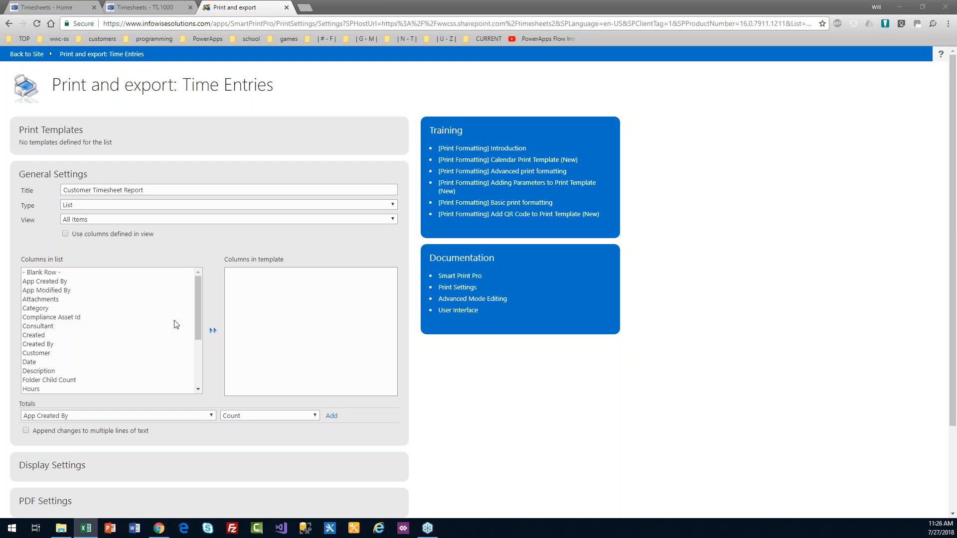
click(199, 312)
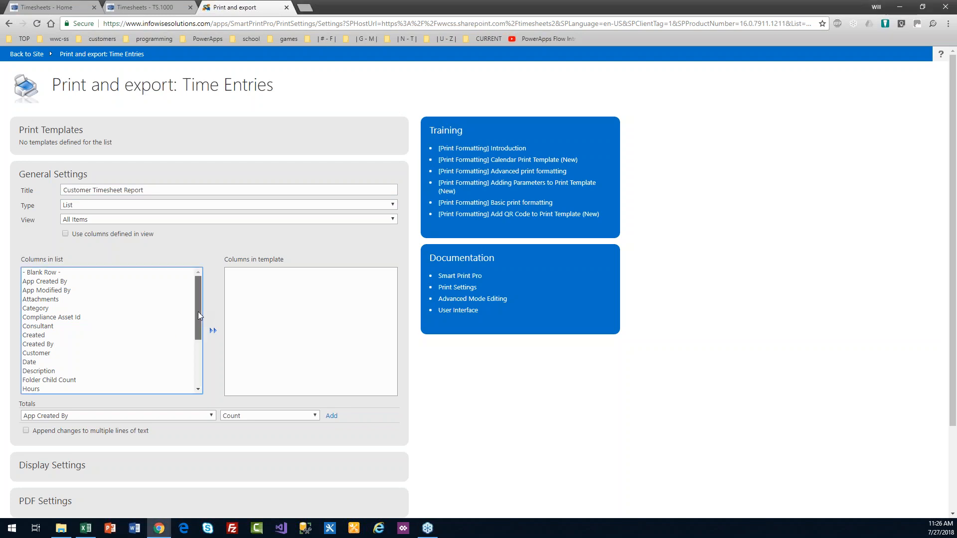
Step: Add the Consultant, Date, Description and Hours columns, moving Date to position 1
double_click(48, 327)
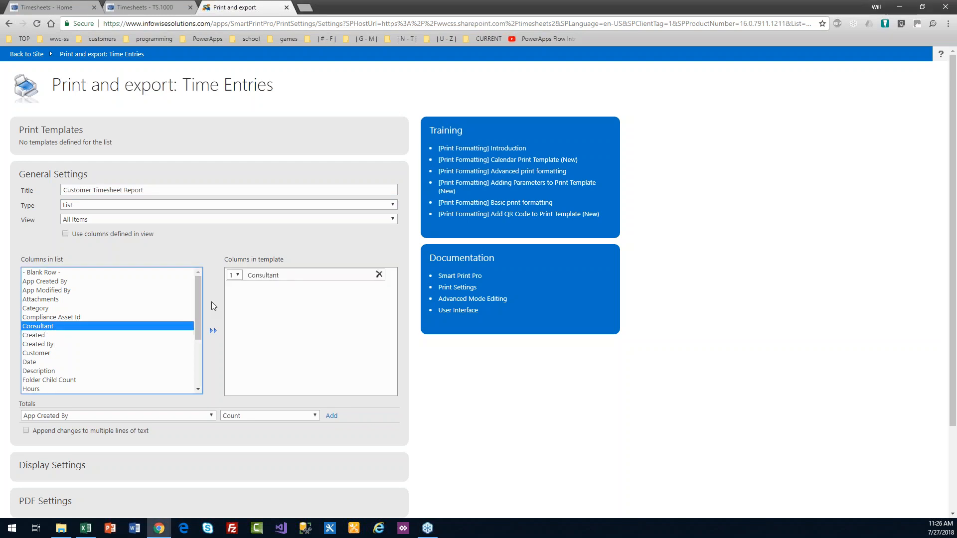
drag(199, 299, 202, 310)
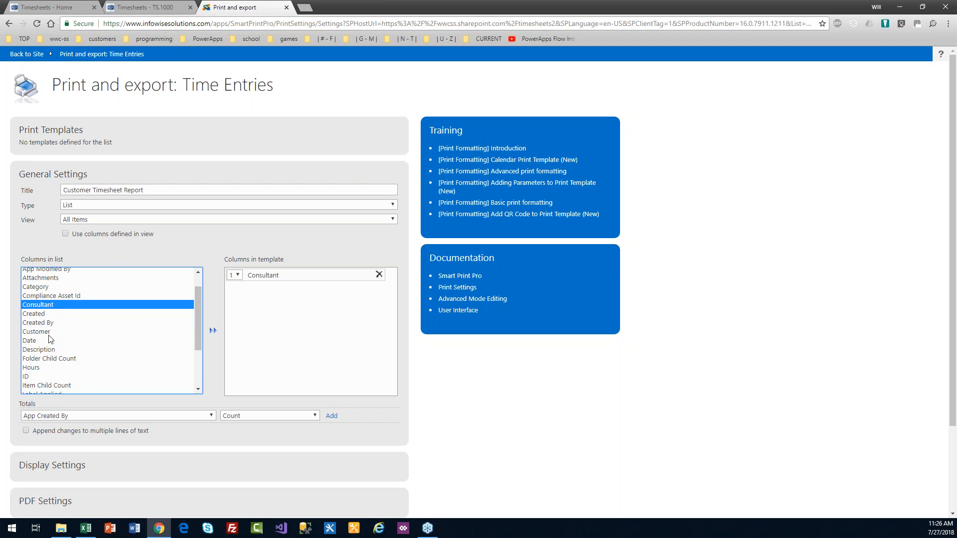
click(32, 341)
double_click(32, 341)
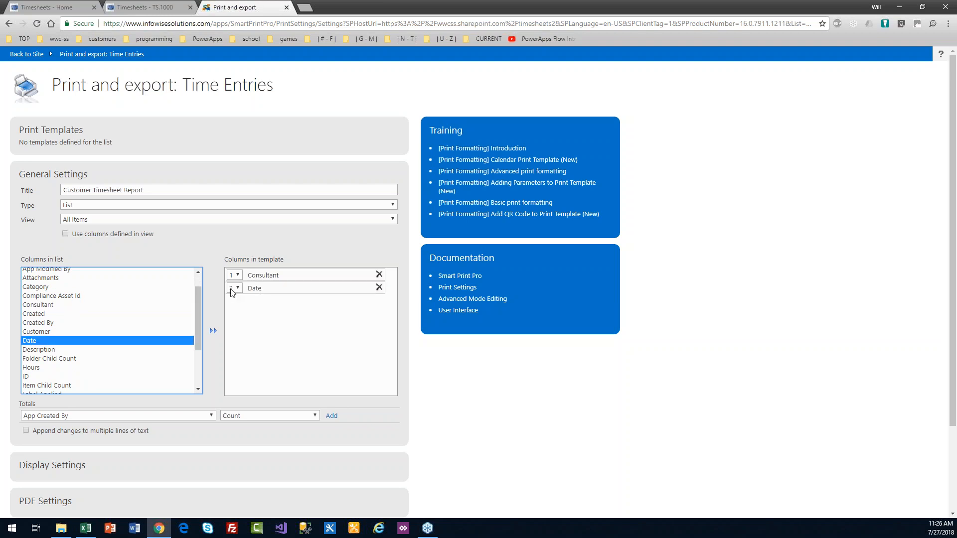
click(238, 290)
click(238, 298)
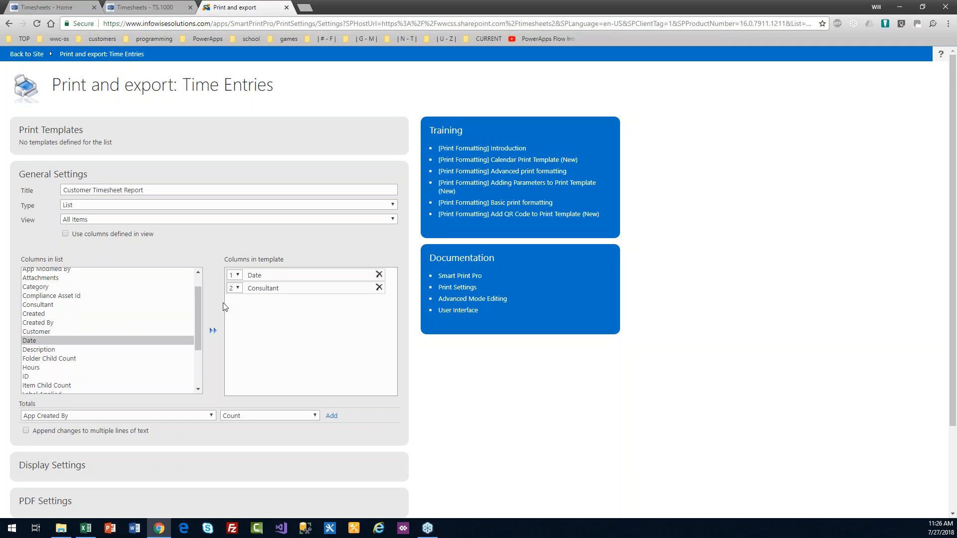
double_click(56, 350)
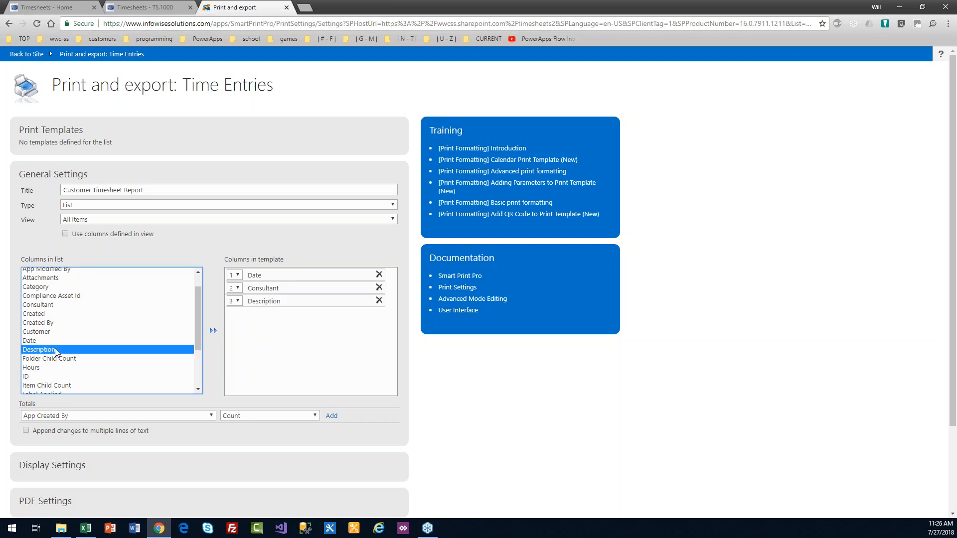
double_click(40, 368)
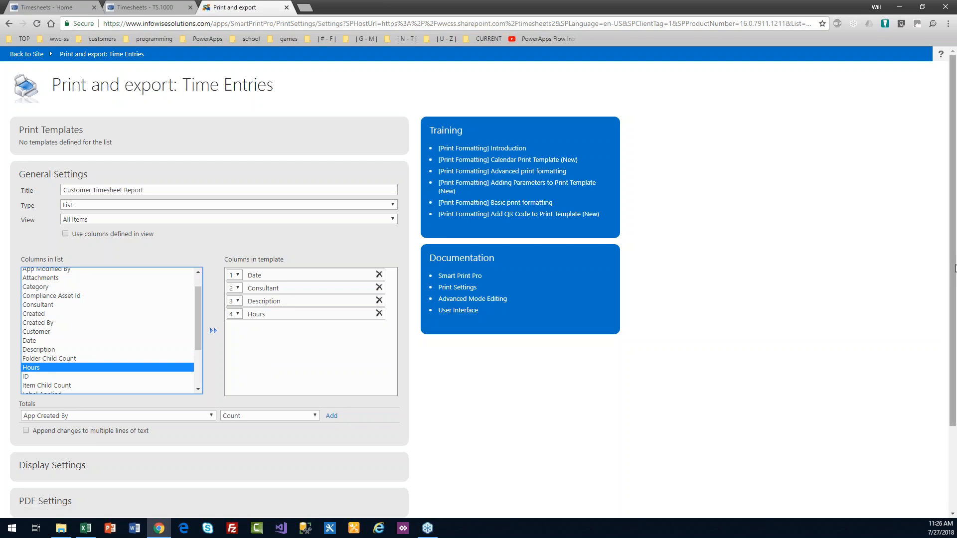
scroll(955, 272, down, 3)
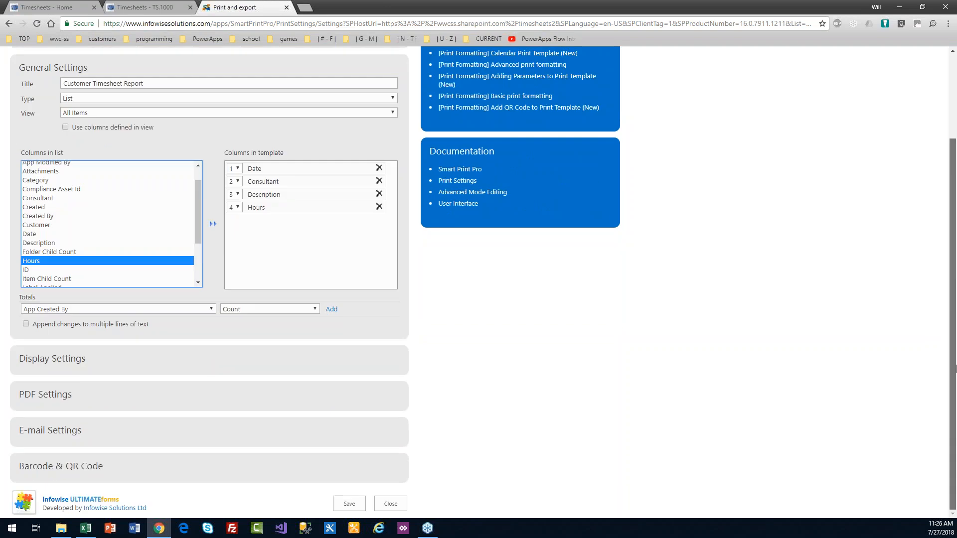
Step: Enter 'Customer Timesheet Report' as the report header and centre it
click(65, 357)
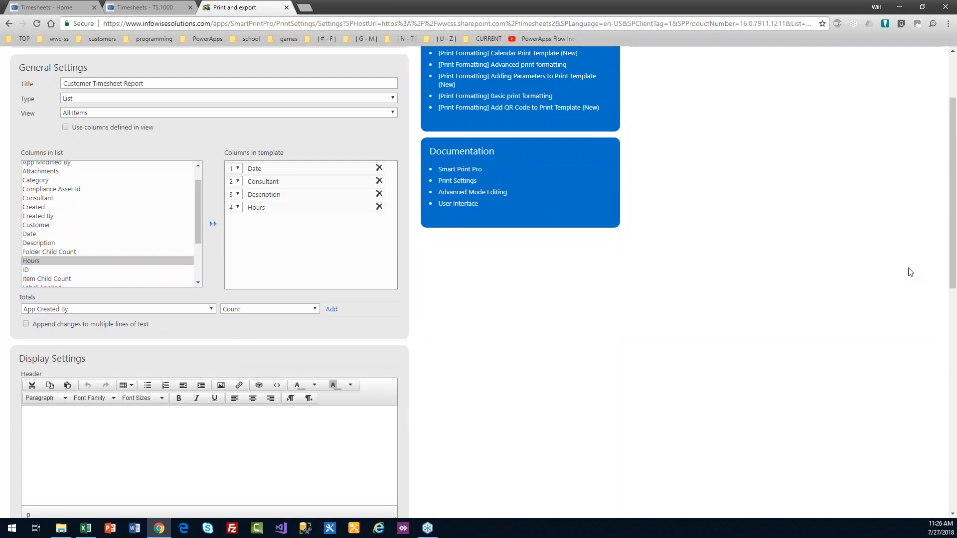
drag(953, 263, 909, 295)
click(181, 341)
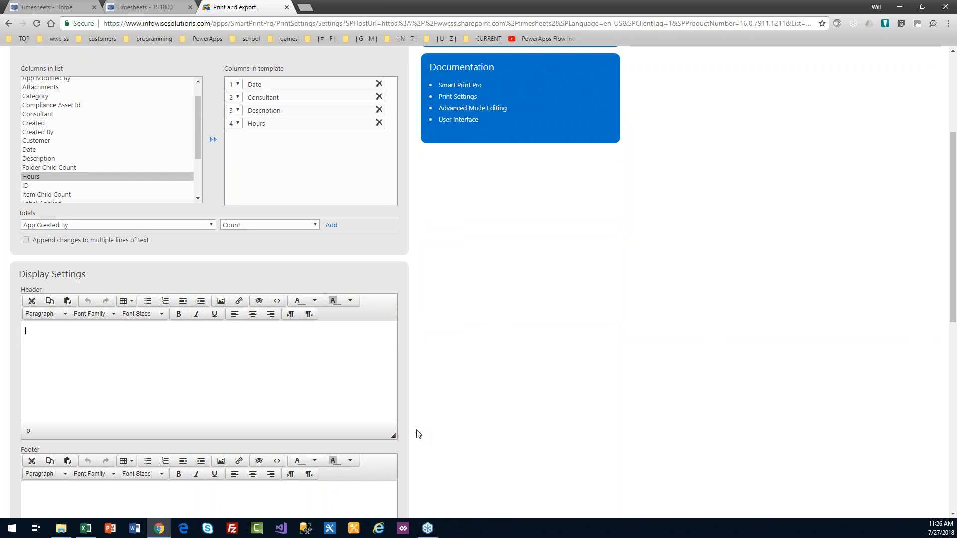
text(Customer Timesheet Report)
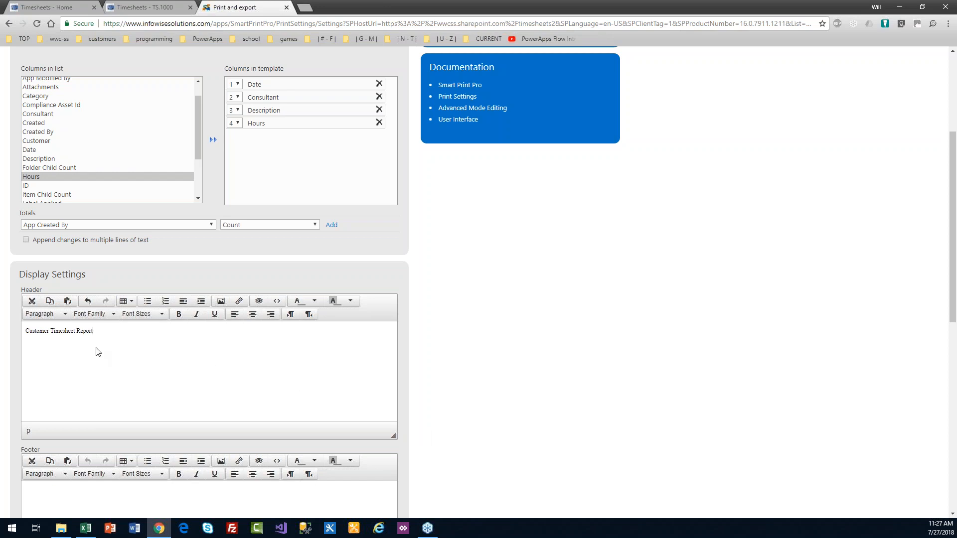
drag(106, 333, 16, 328)
click(255, 318)
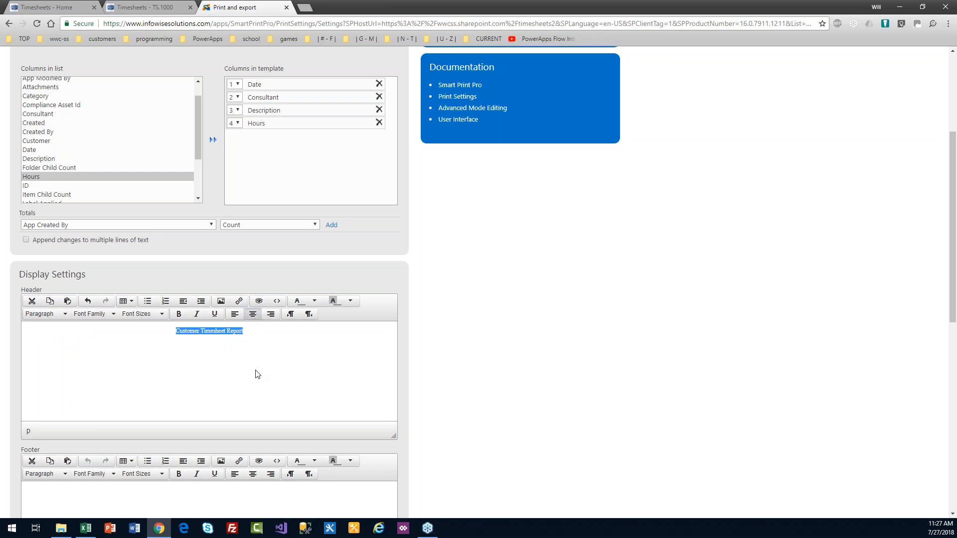
click(278, 302)
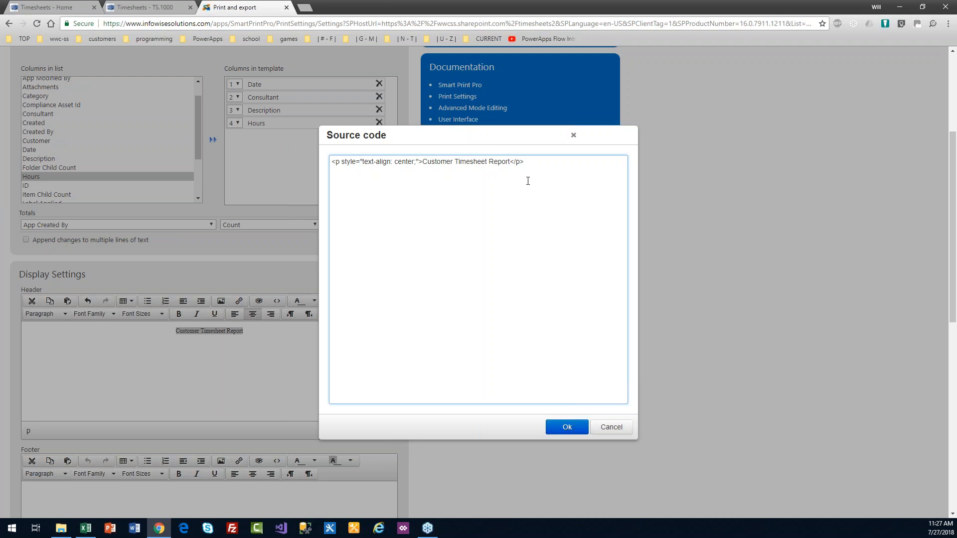
click(611, 427)
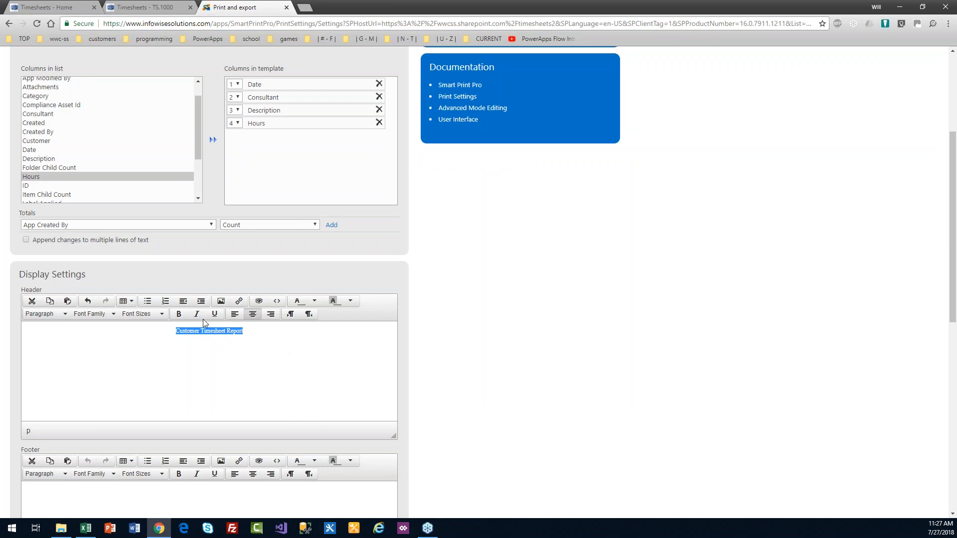
Step: Give the header a yellow-green background, 18pt font size and underline
click(351, 301)
click(356, 336)
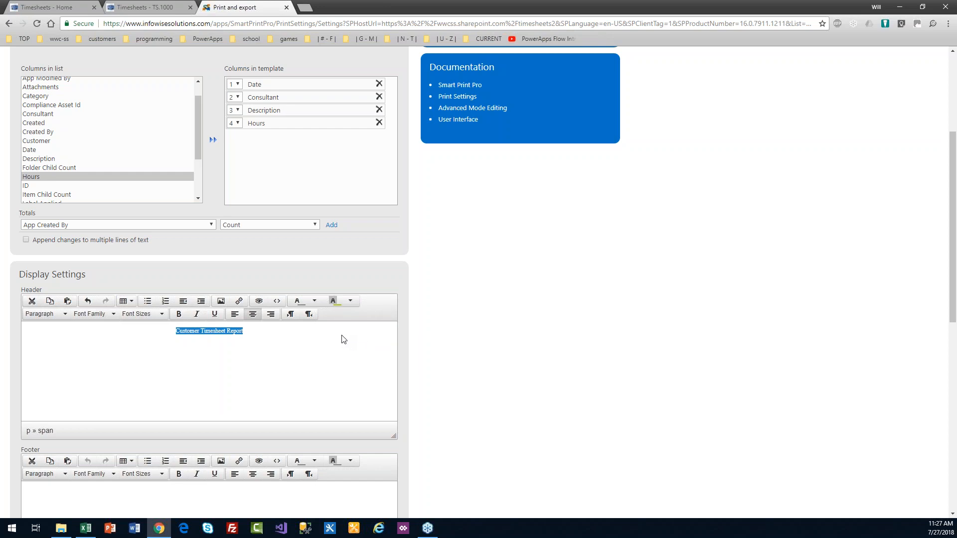
click(162, 316)
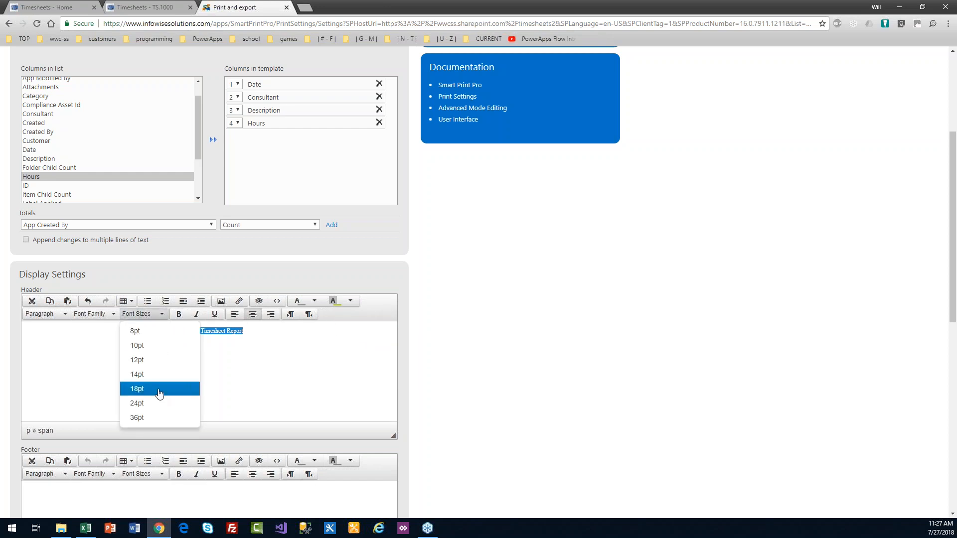
click(159, 389)
click(258, 357)
drag(278, 334, 145, 344)
key(ctrl+u)
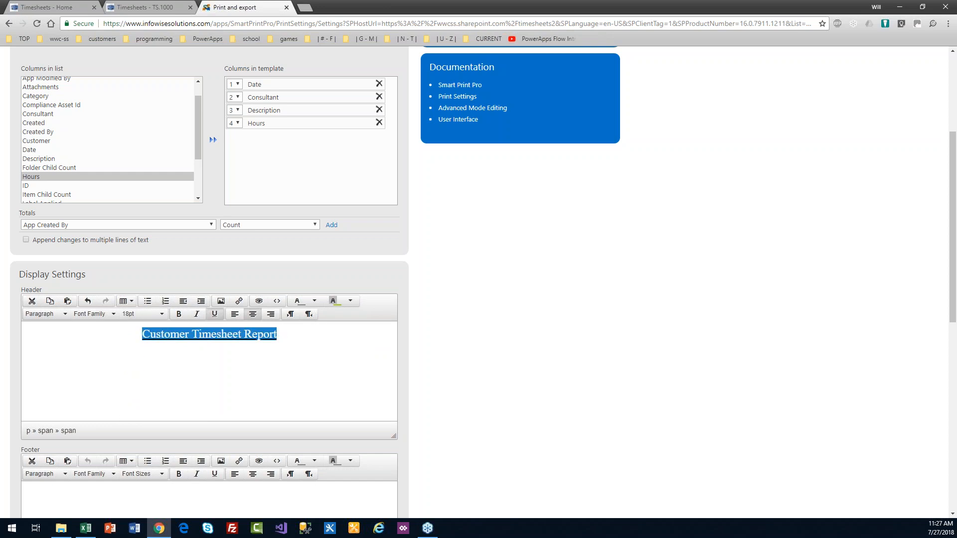
click(202, 382)
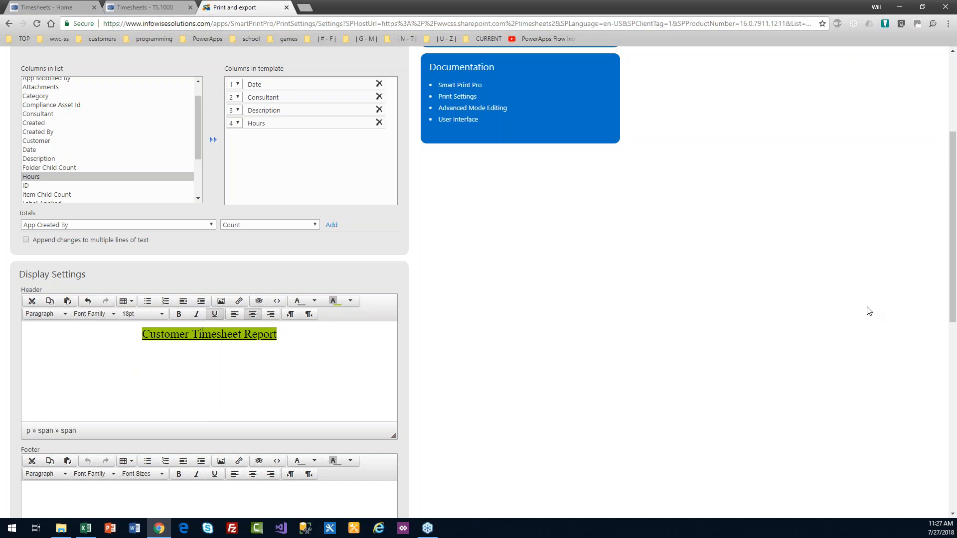
scroll(954, 324, down, 2)
scroll(954, 325, down, 1)
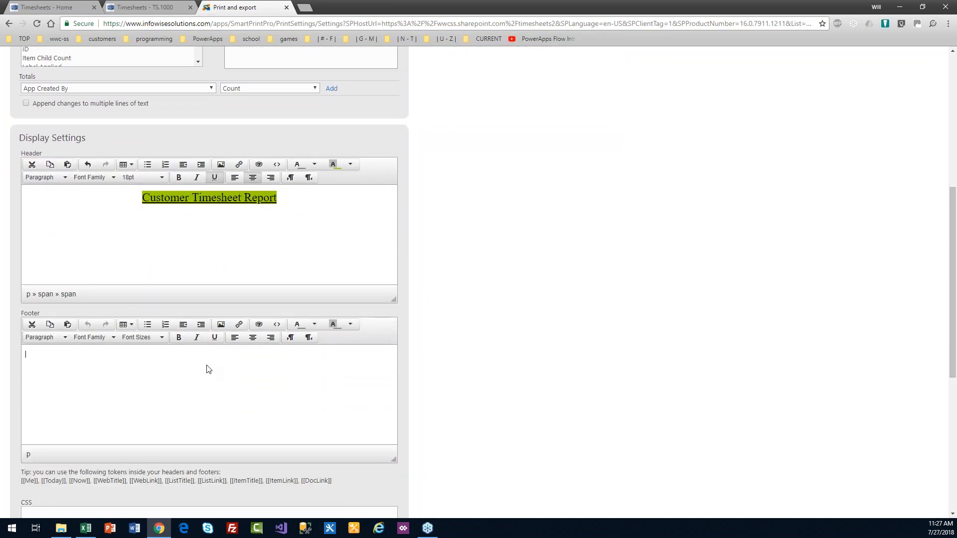
Step: Type footer lines 'Report generated at [[Now]]' and 'If you have questions, please contact me.'
drag(342, 482, 21, 483)
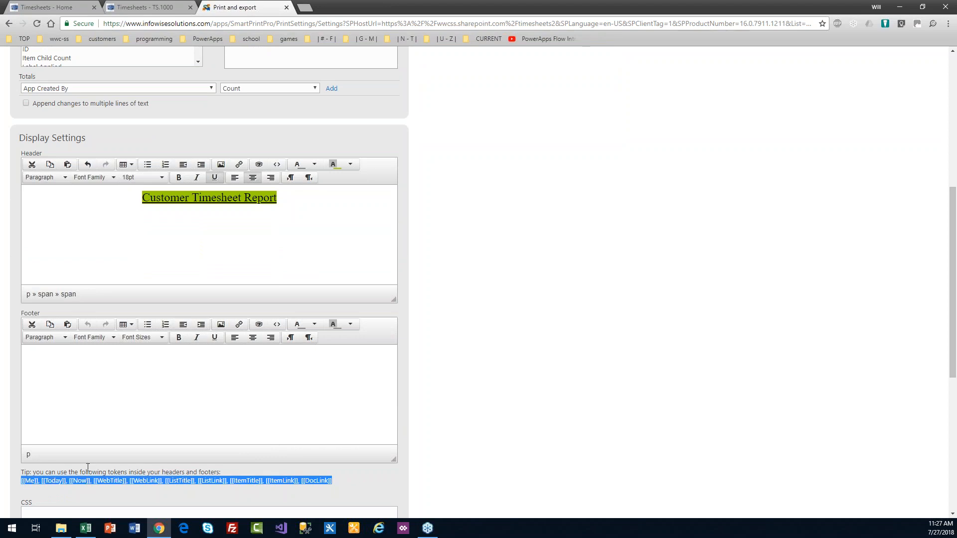
click(107, 358)
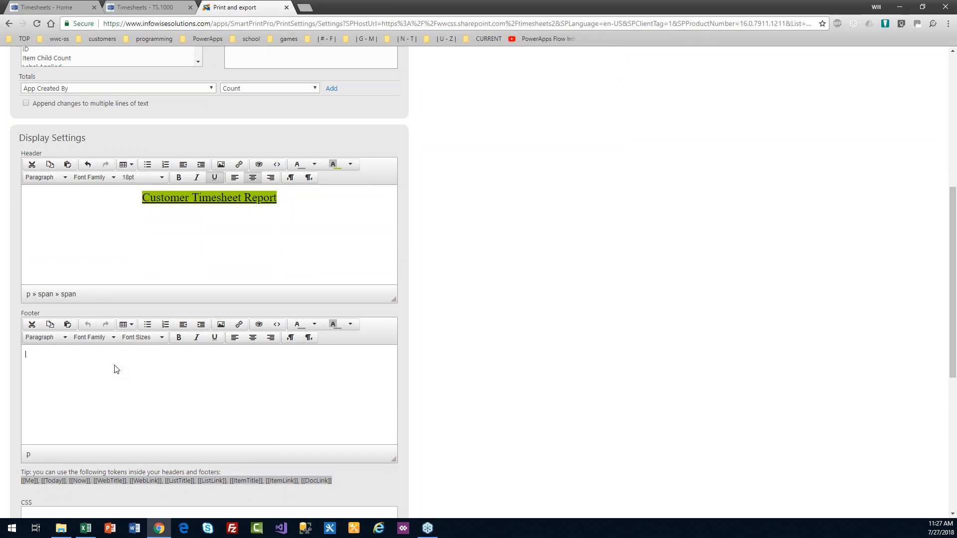
text(Report gener)
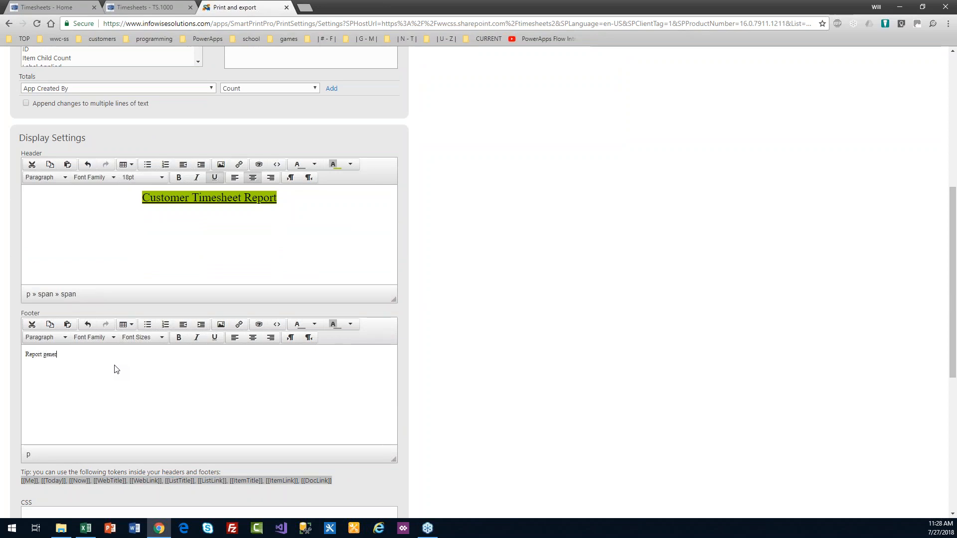
text(ated at )
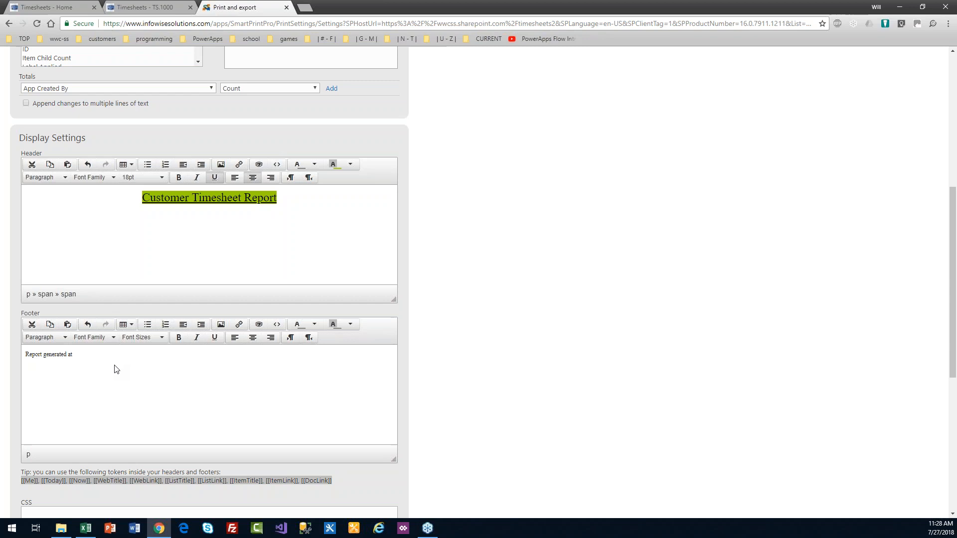
text([[Now)
key(Return)
text(If you have qustion)
key(BackSpace)
key(BackSpace)
key(BackSpace)
text(estions, please contact )
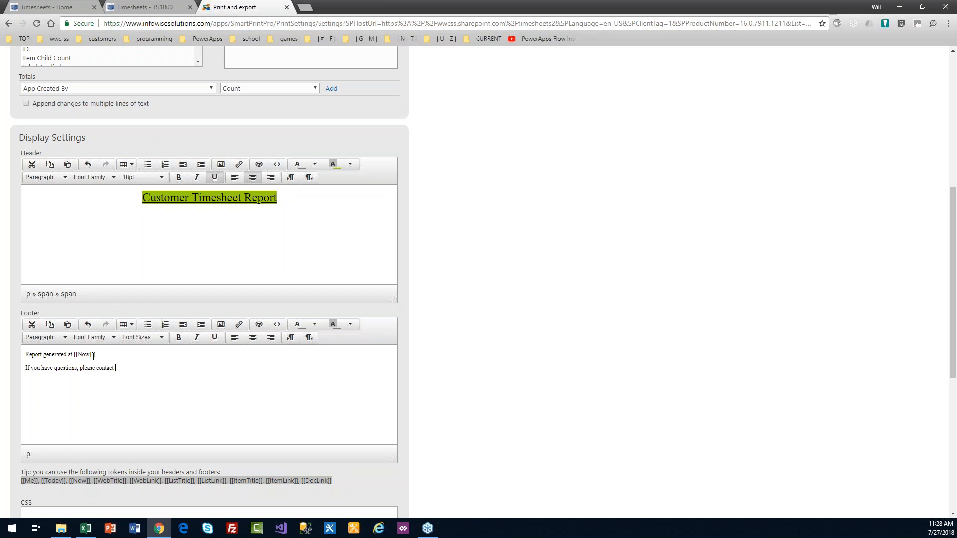
text(me.)
Step: Centre both footer lines and set them to 14pt
drag(130, 368, 15, 352)
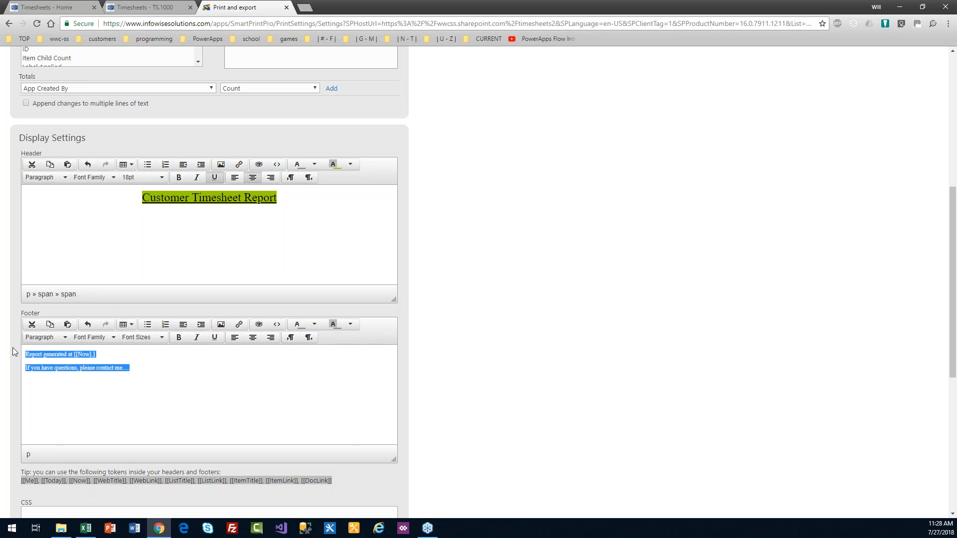
click(252, 338)
click(144, 338)
click(160, 398)
click(229, 386)
drag(948, 344, 954, 438)
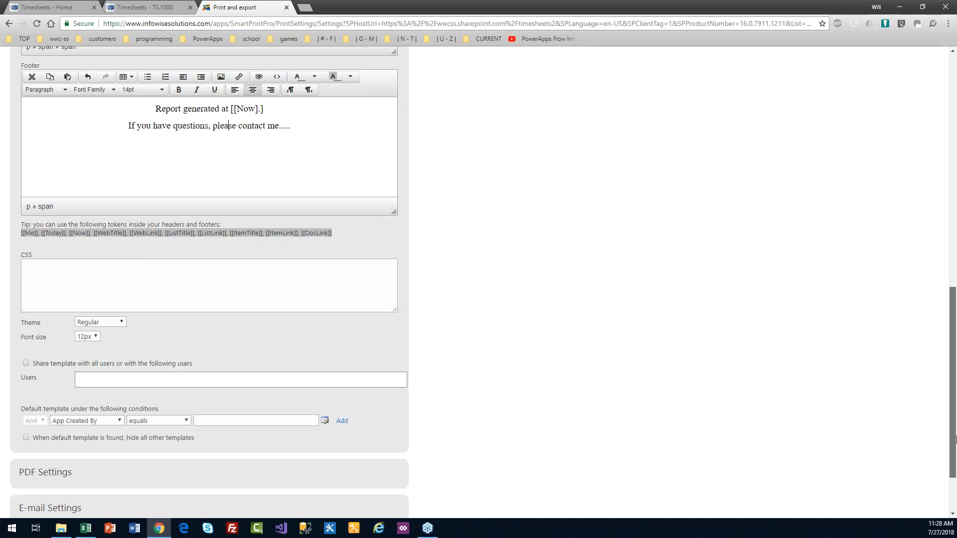
Step: Save the Customer Timesheet Report template and return to the Timesheets 2 home page
drag(954, 438, 954, 473)
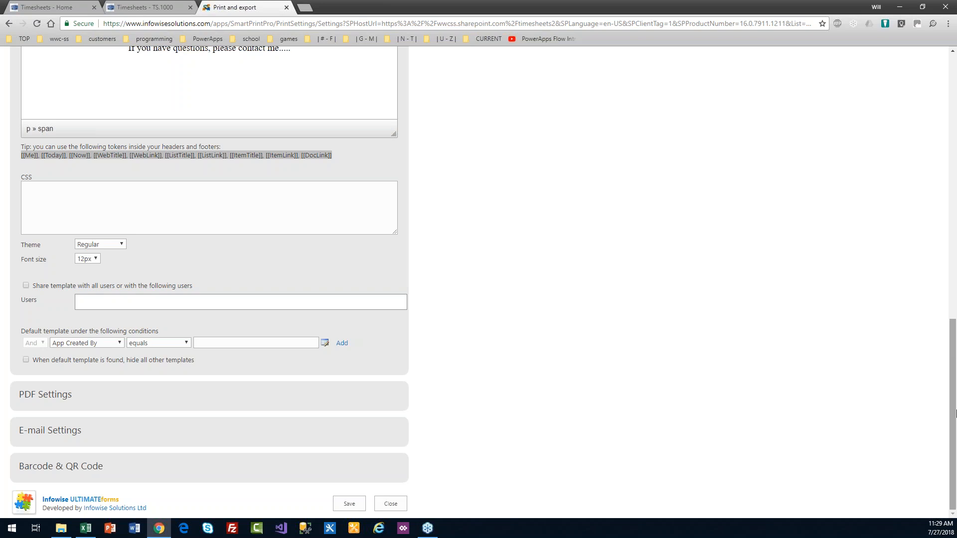
mouse_move(956, 426)
mouse_down()
mouse_move(956, 361)
mouse_move(954, 438)
mouse_up()
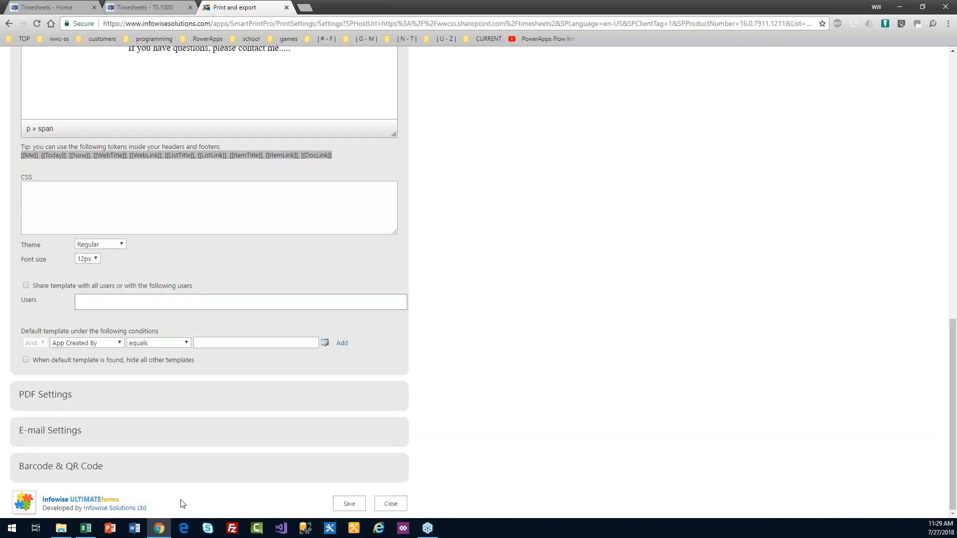
click(348, 503)
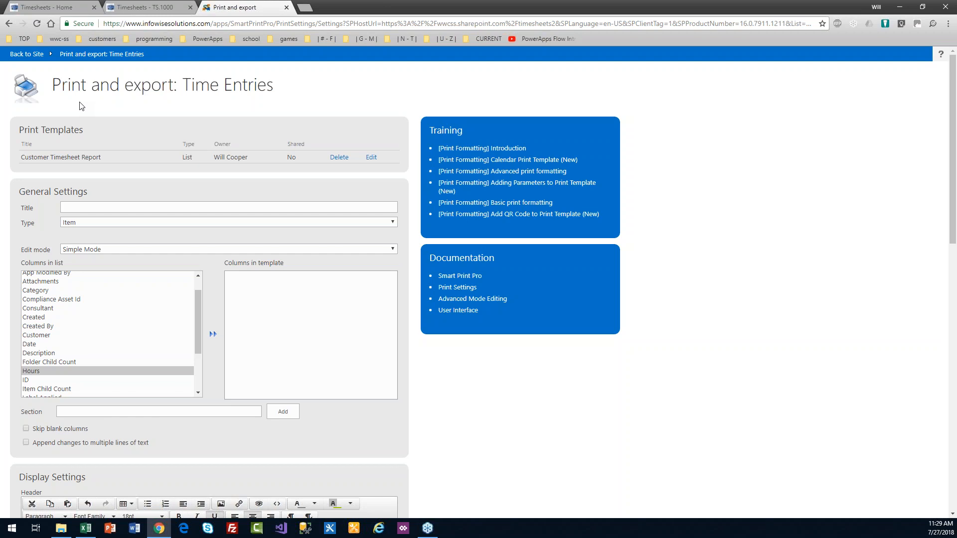
click(26, 53)
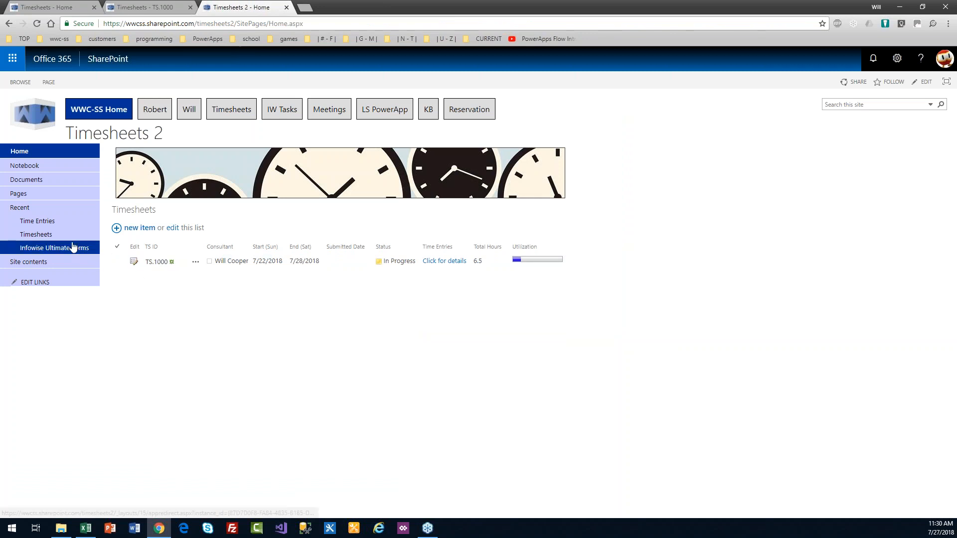
Step: Preview both Time Entries items in print view using the Customer Timesheet Report template
click(37, 221)
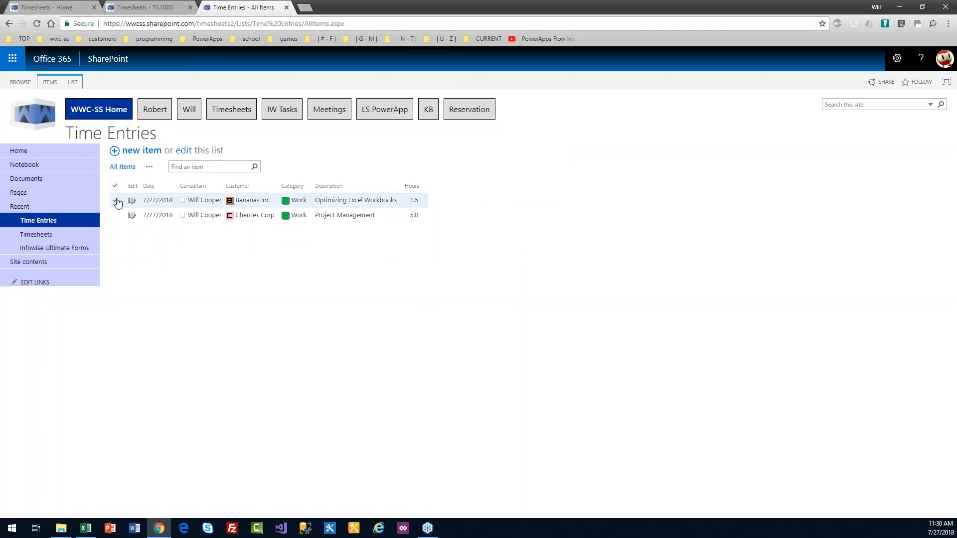
click(115, 200)
click(115, 215)
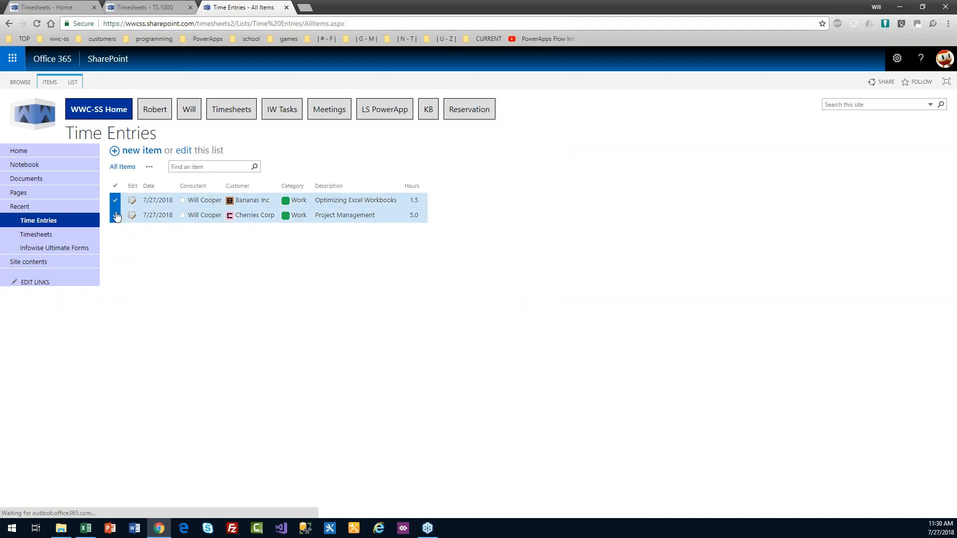
click(50, 83)
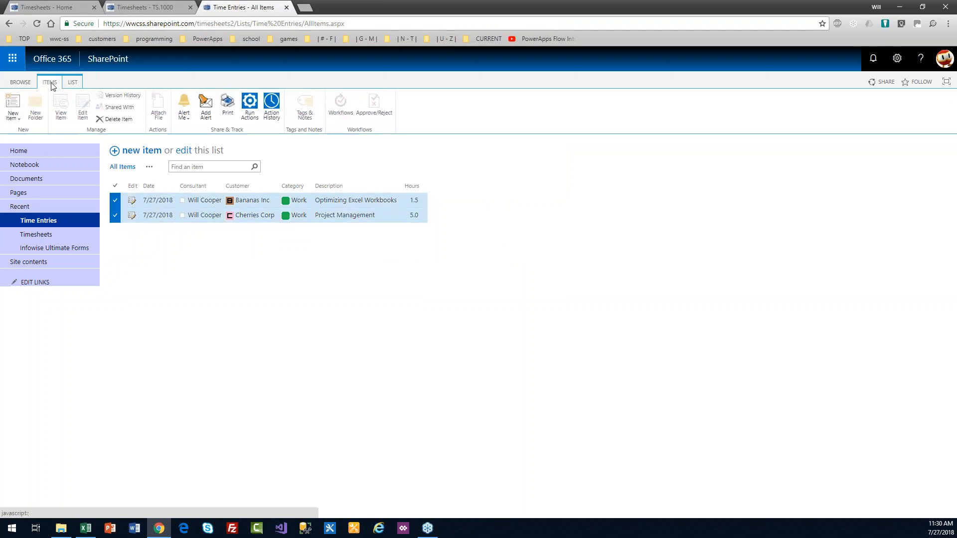
click(236, 119)
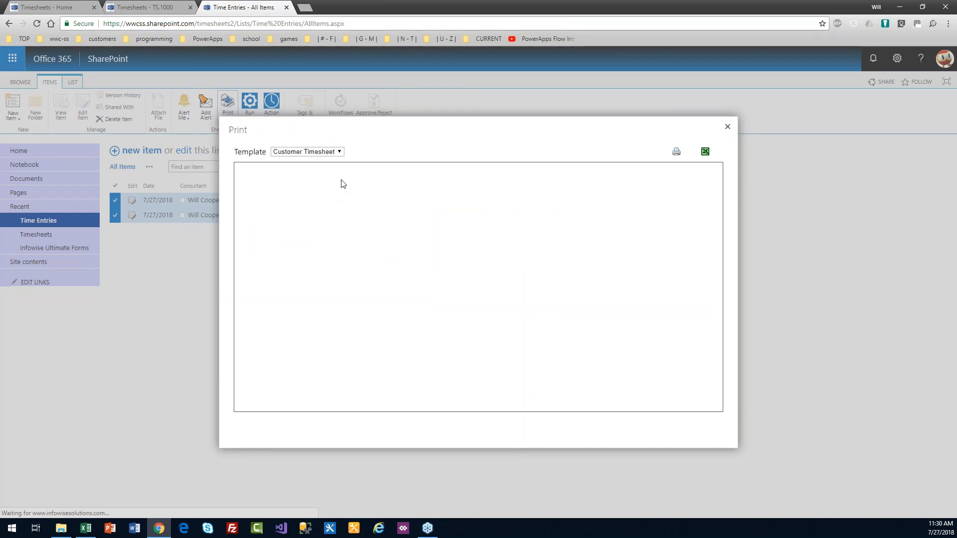
click(340, 152)
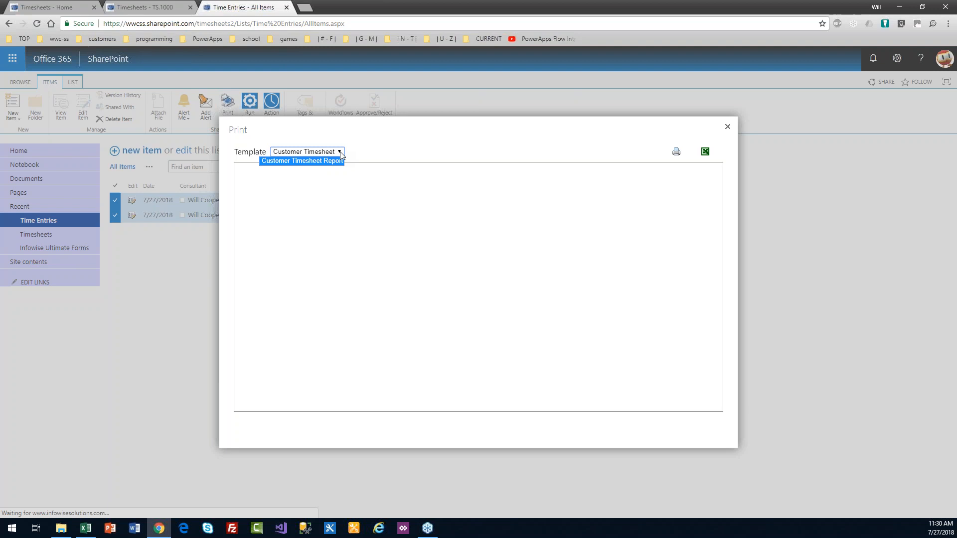
click(335, 162)
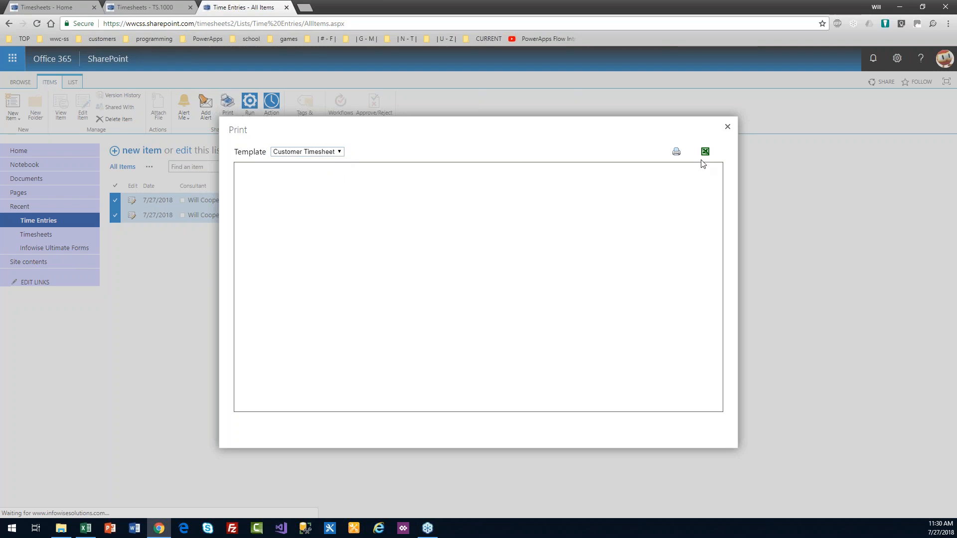
click(728, 128)
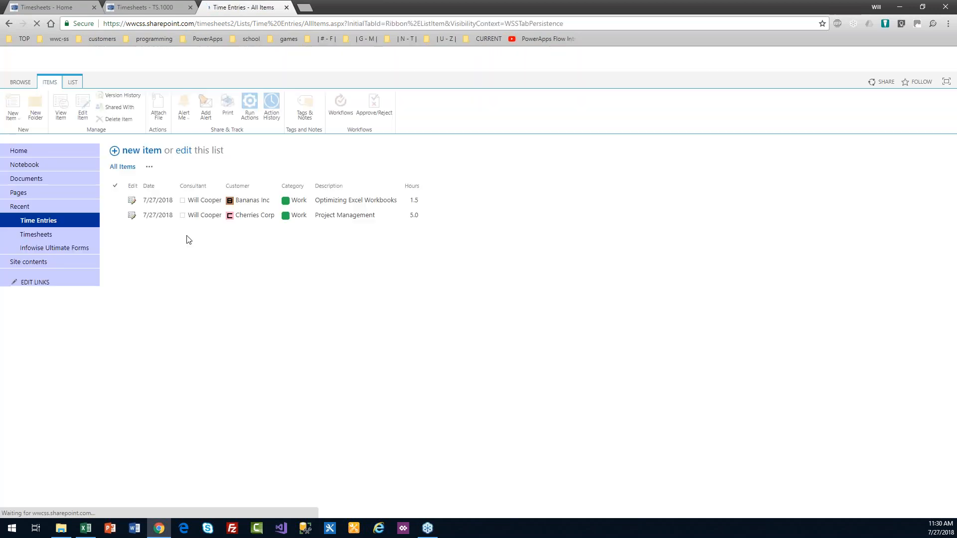
Step: Reselect both entries, reopen their print view, and close it again
click(118, 200)
click(119, 215)
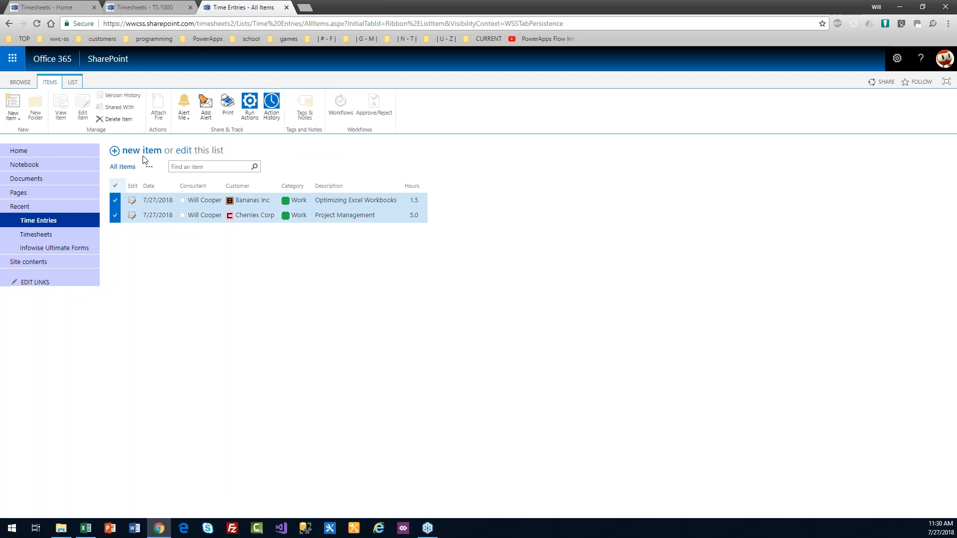
click(227, 111)
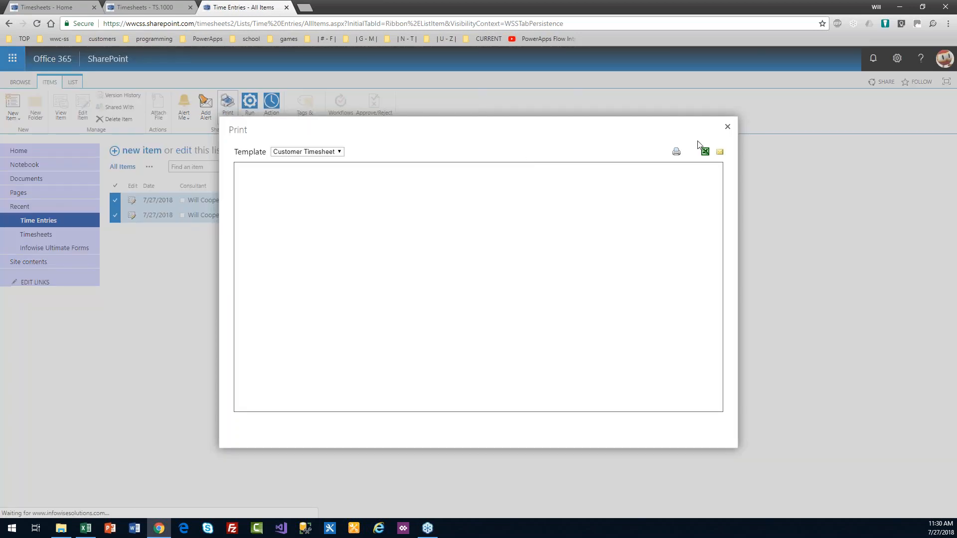
click(727, 128)
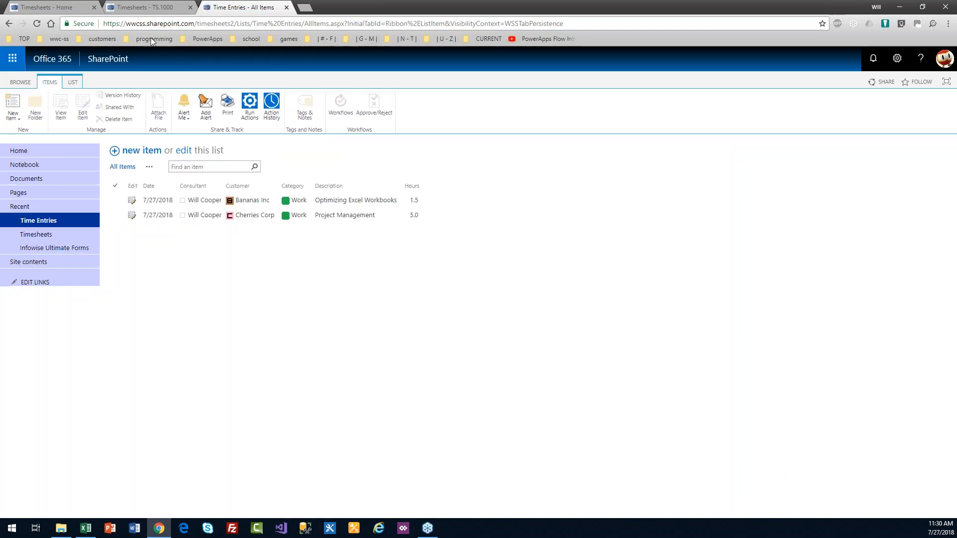
click(77, 11)
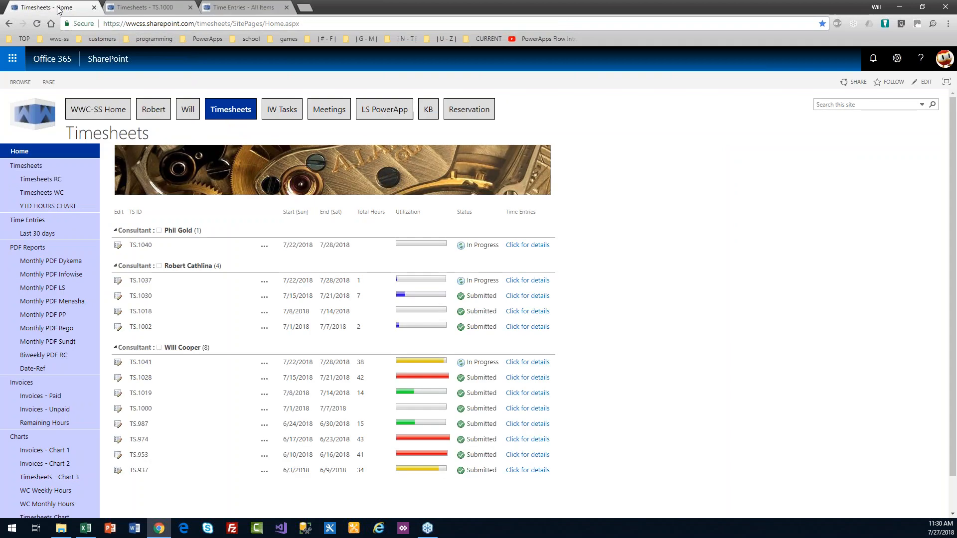
click(41, 274)
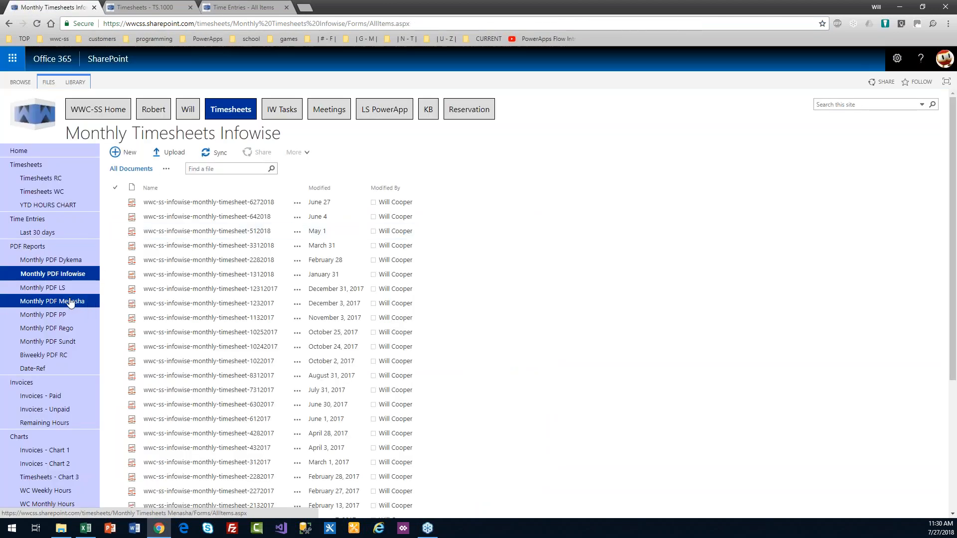
click(62, 288)
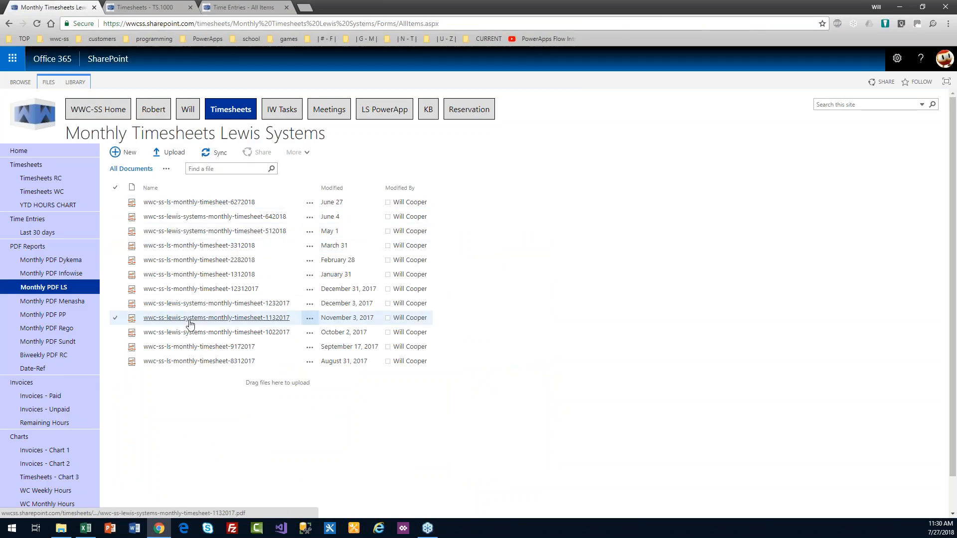
click(211, 203)
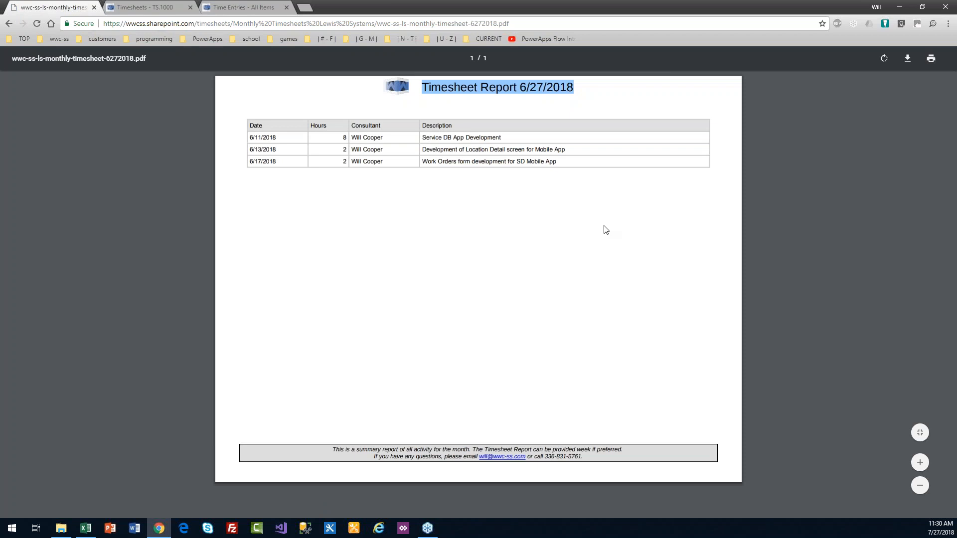
click(9, 25)
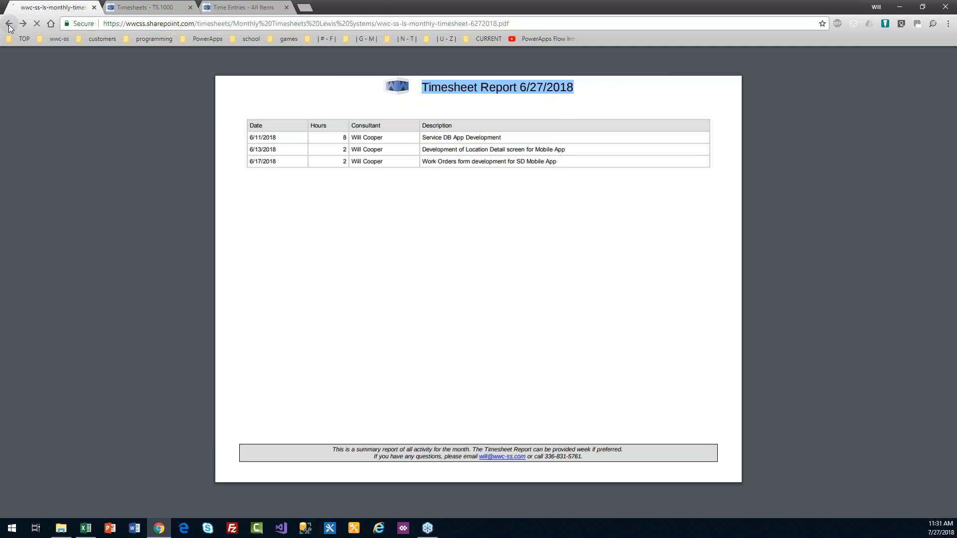
click(243, 9)
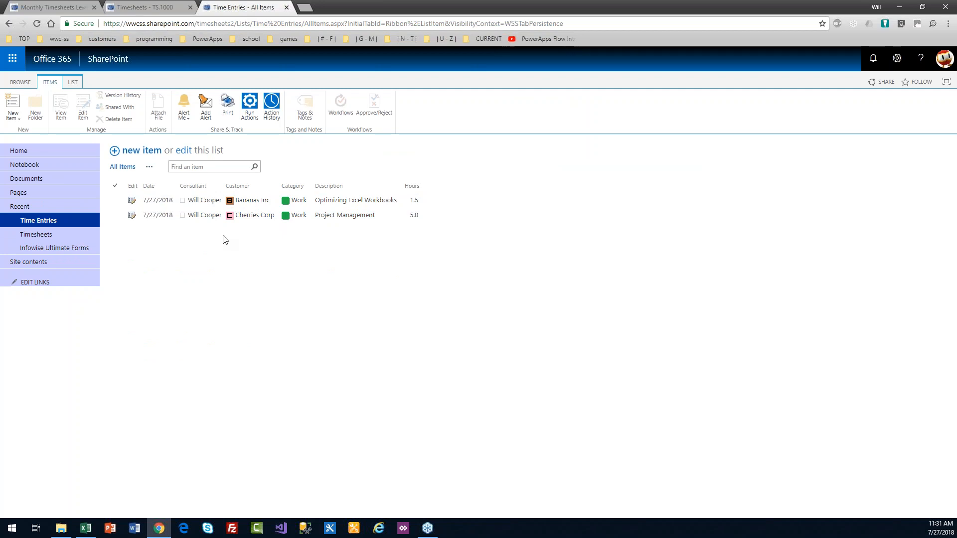
Step: Return to the Timesheets 2 home page via Home in the left navigation
click(23, 152)
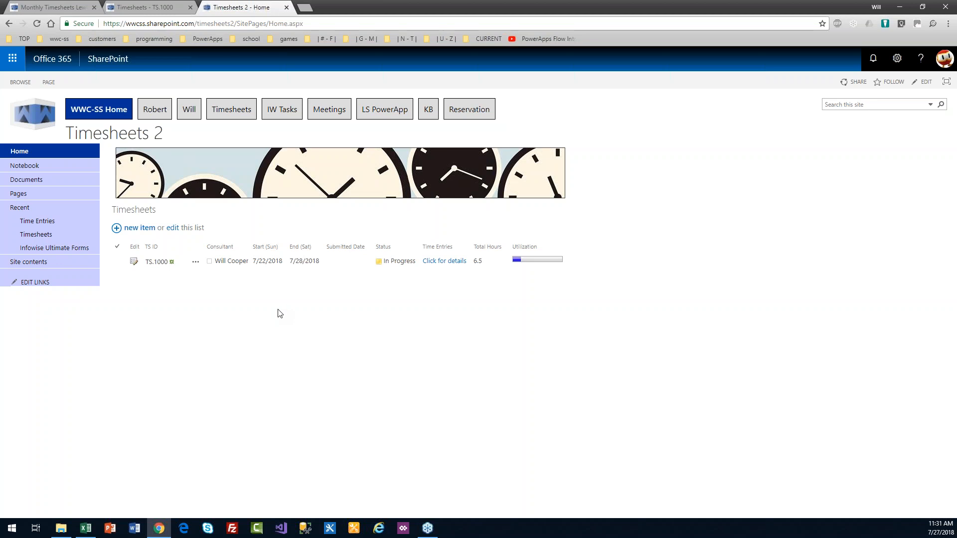
Step: Inspect the Timesheets Add Alert page and its Mail Templates section, then go back to the site
click(45, 235)
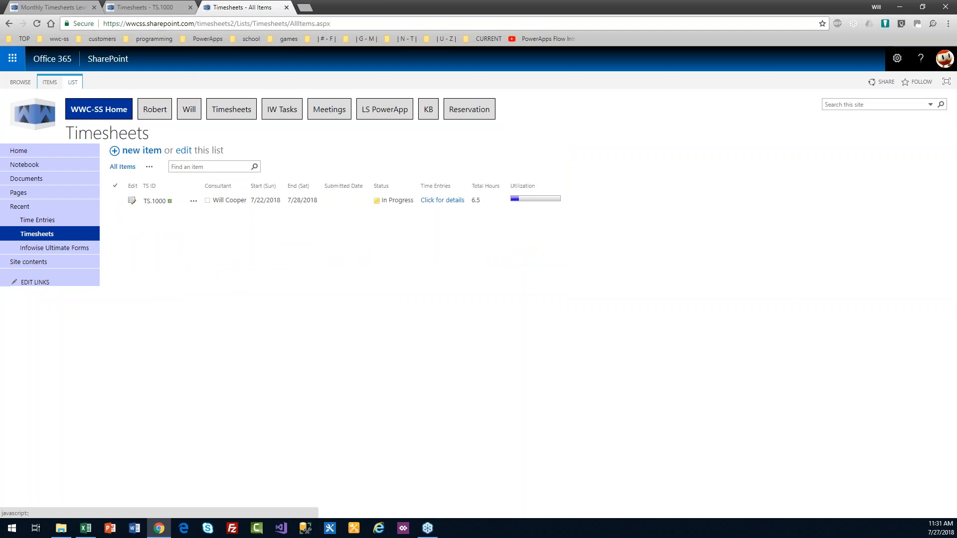
click(72, 84)
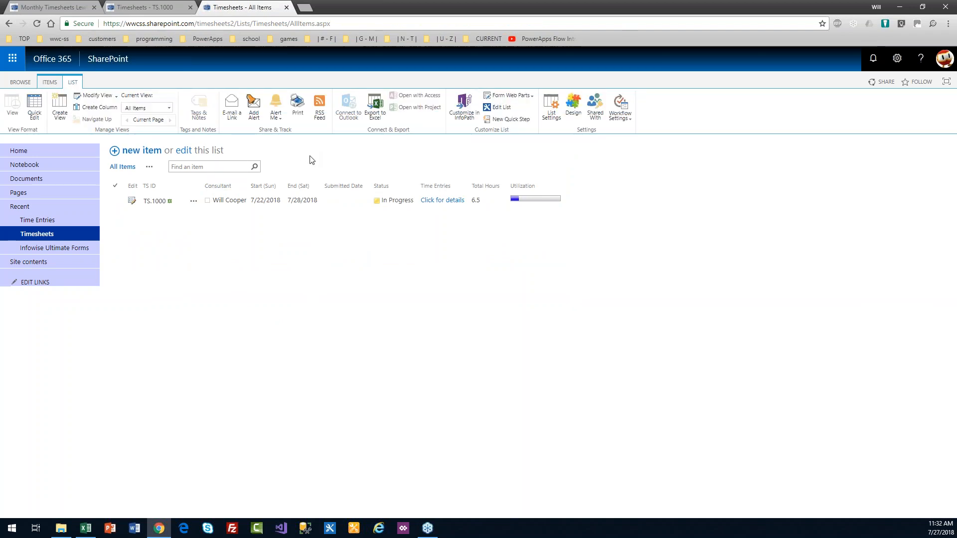
click(255, 111)
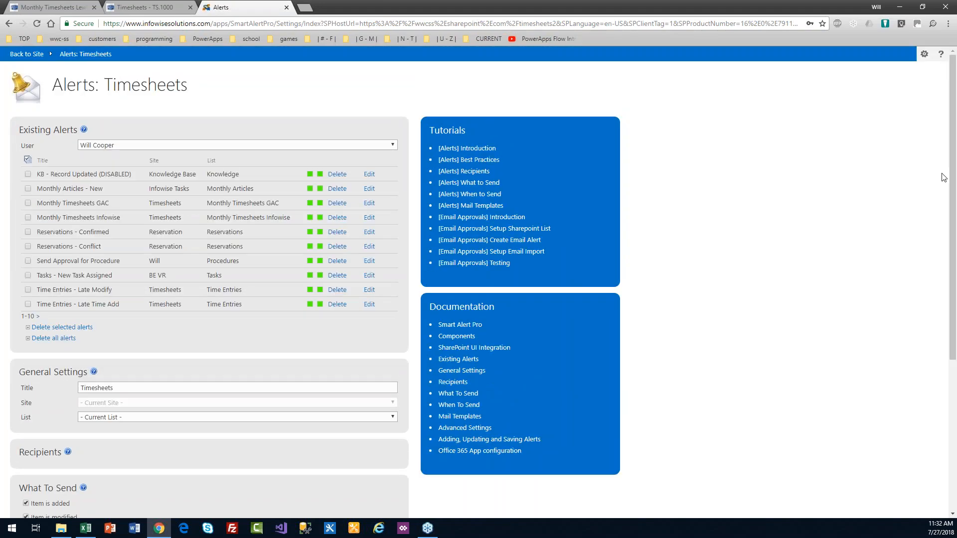
scroll(953, 146, down, 5)
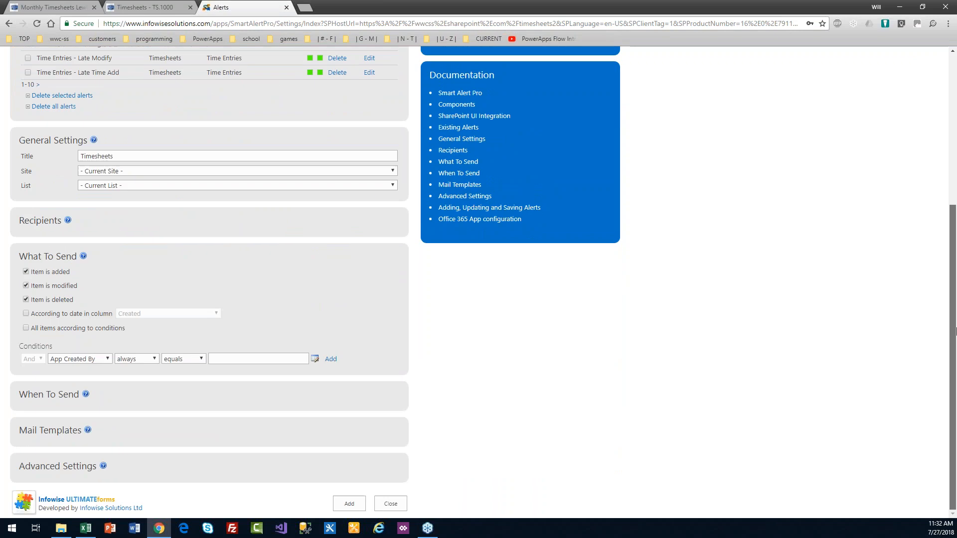
click(64, 432)
drag(954, 336, 755, 449)
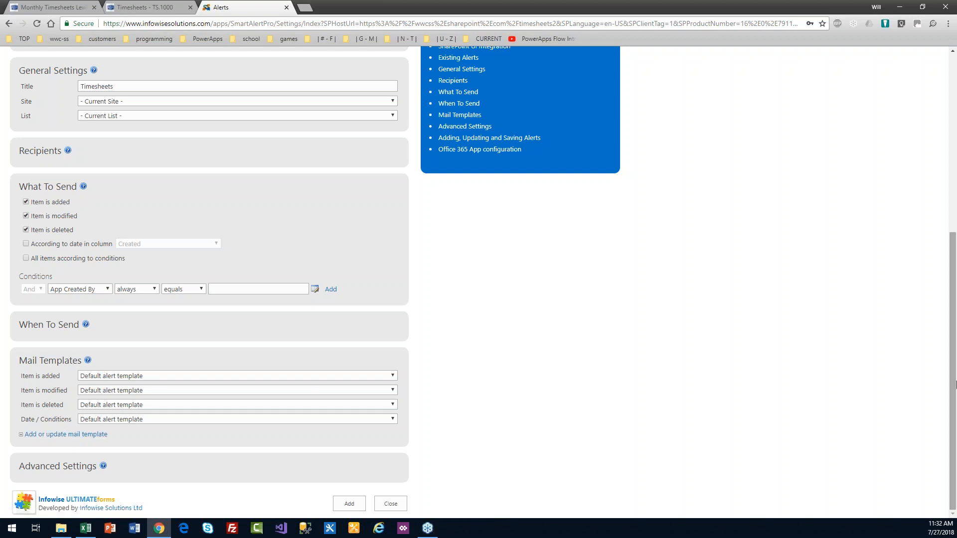
drag(955, 384, 955, 209)
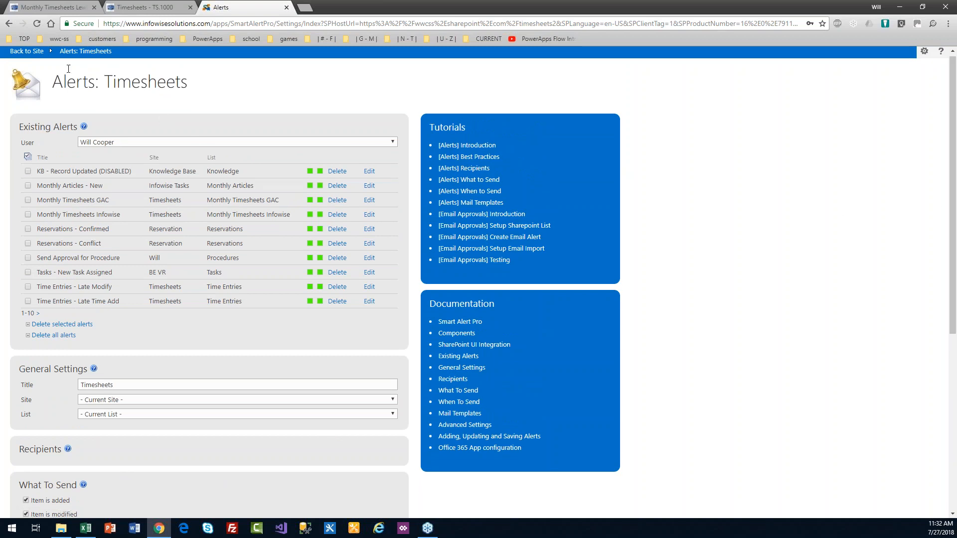
click(21, 52)
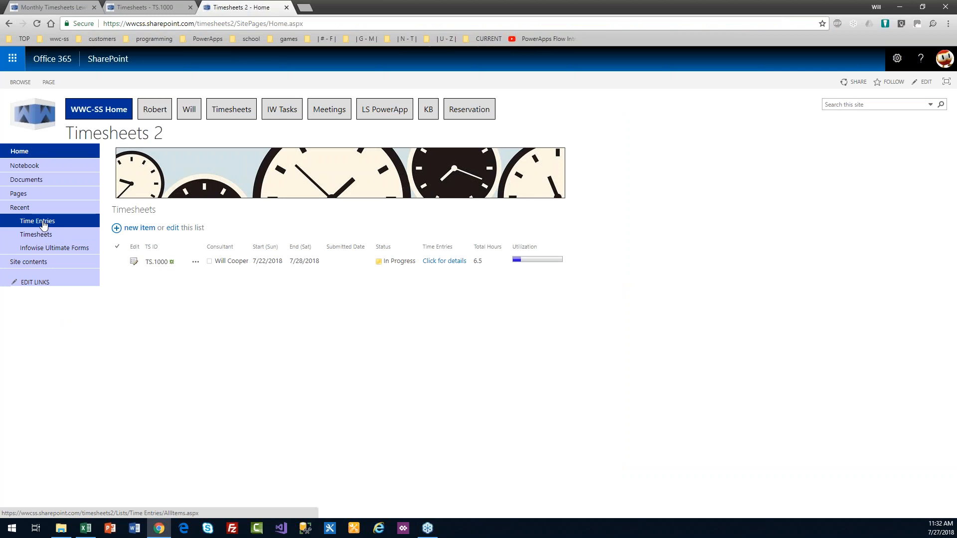
Step: Open Add Alert for Time Entries, view its Mail Templates section, and close without adding an alert
click(41, 221)
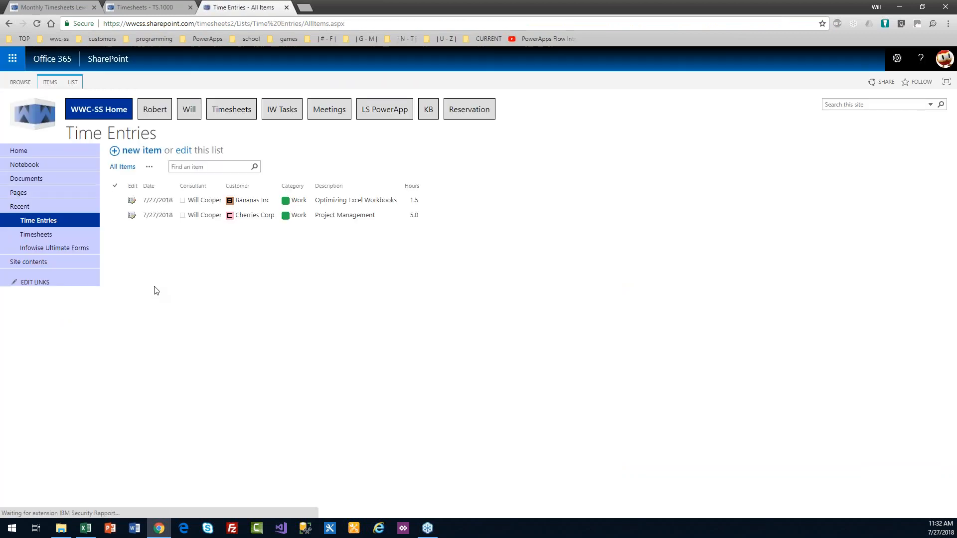
click(73, 82)
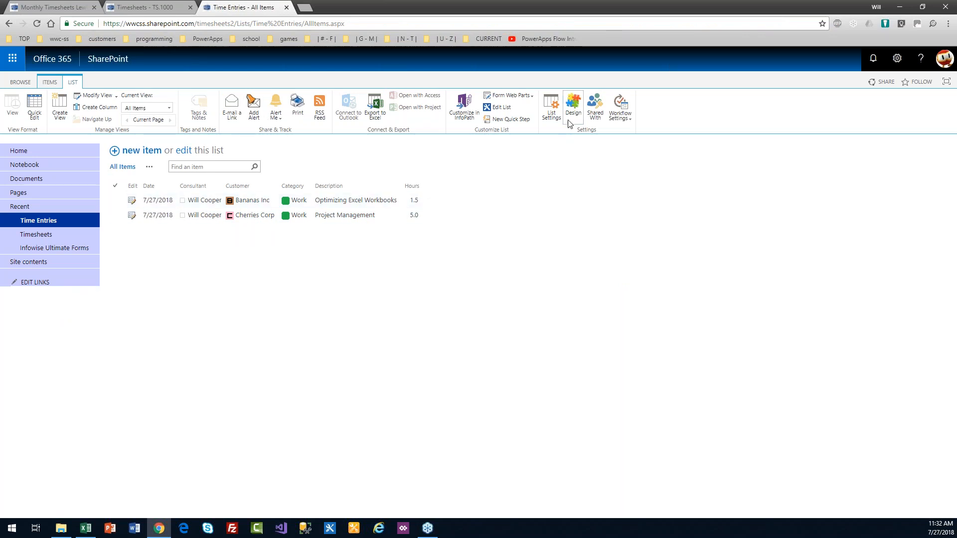
click(251, 110)
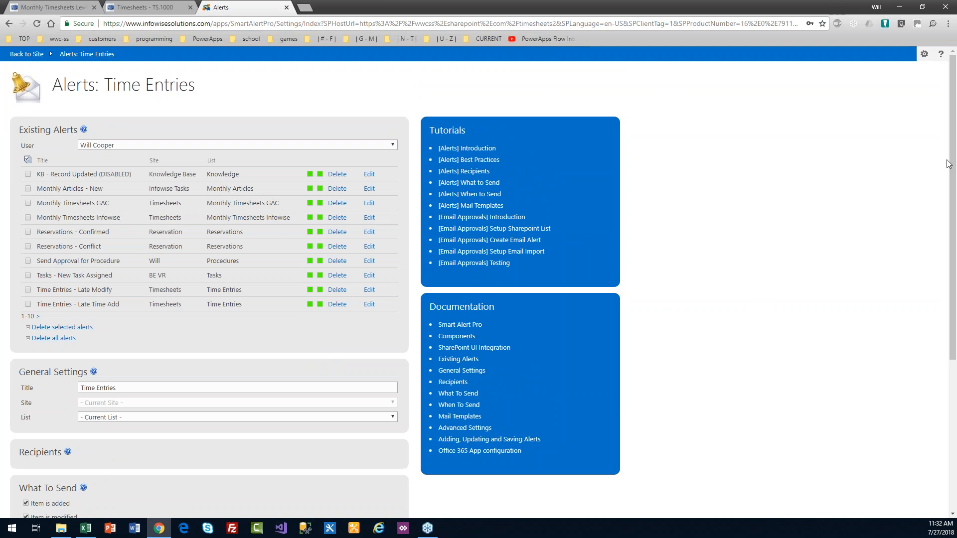
drag(952, 181, 955, 334)
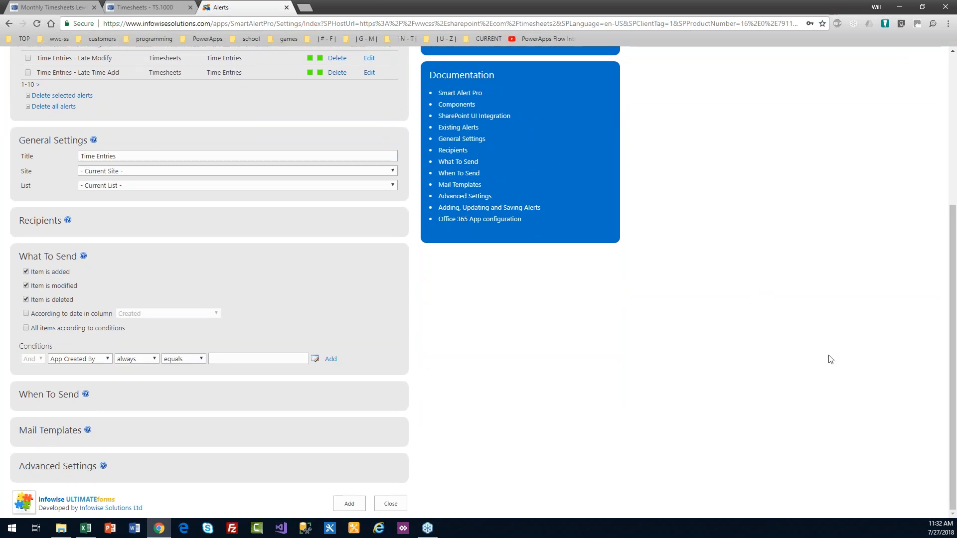
click(40, 431)
scroll(674, 358, down, 2)
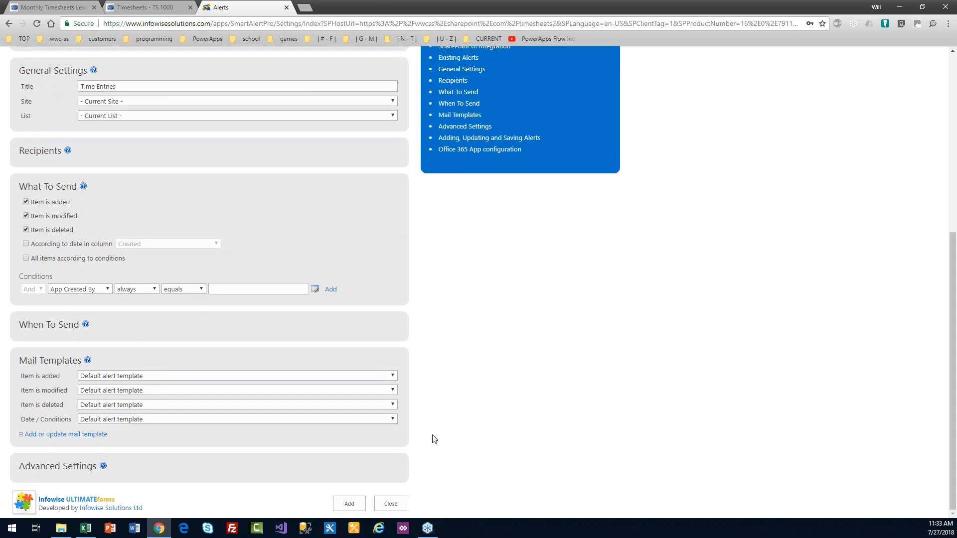
click(391, 504)
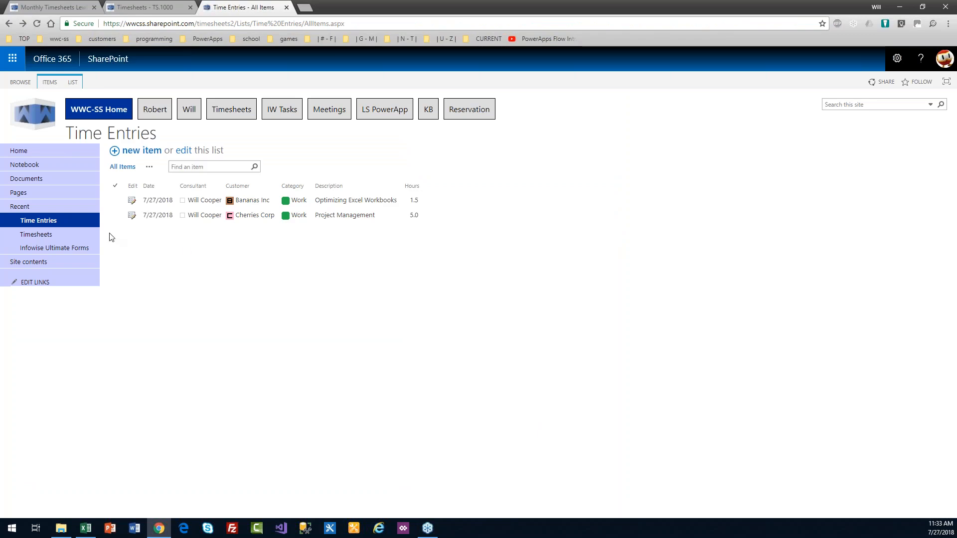
Step: Open Add Alert for the Timesheets list and expand Mail Templates, showing four Default alert template settings
click(40, 236)
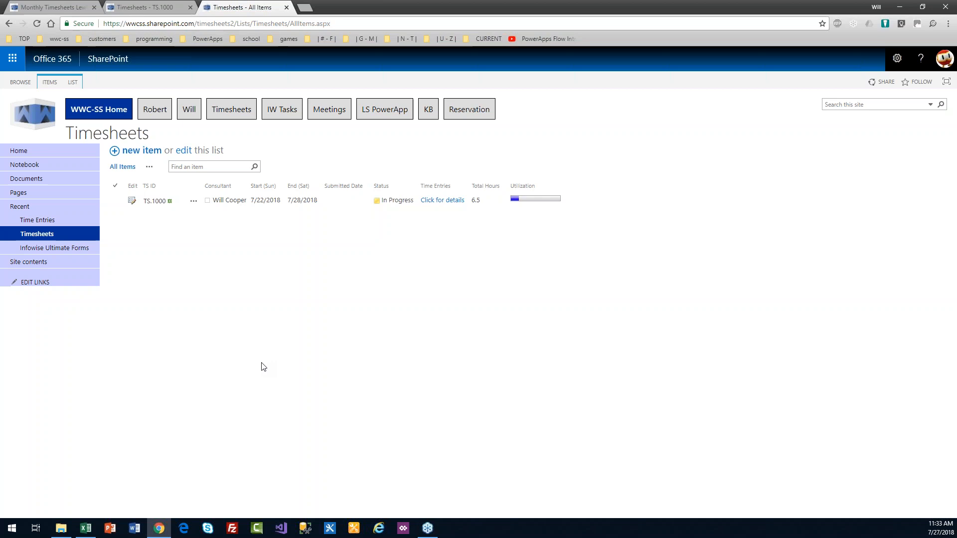
click(72, 83)
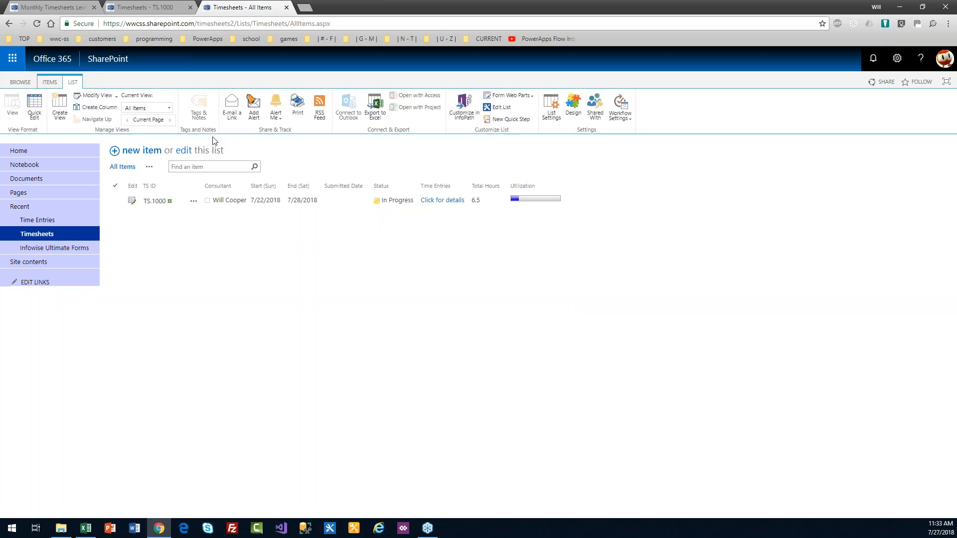
click(255, 116)
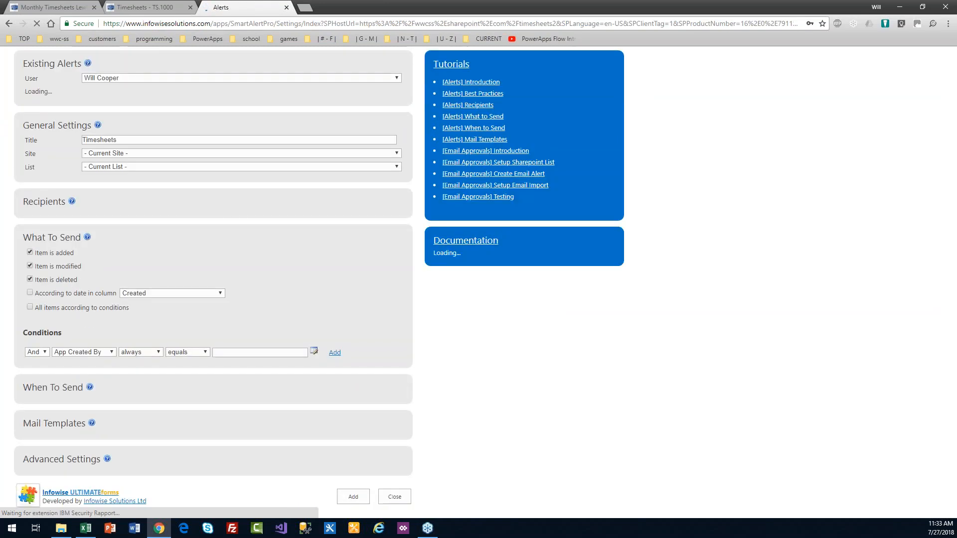
scroll(814, 329, down, 3)
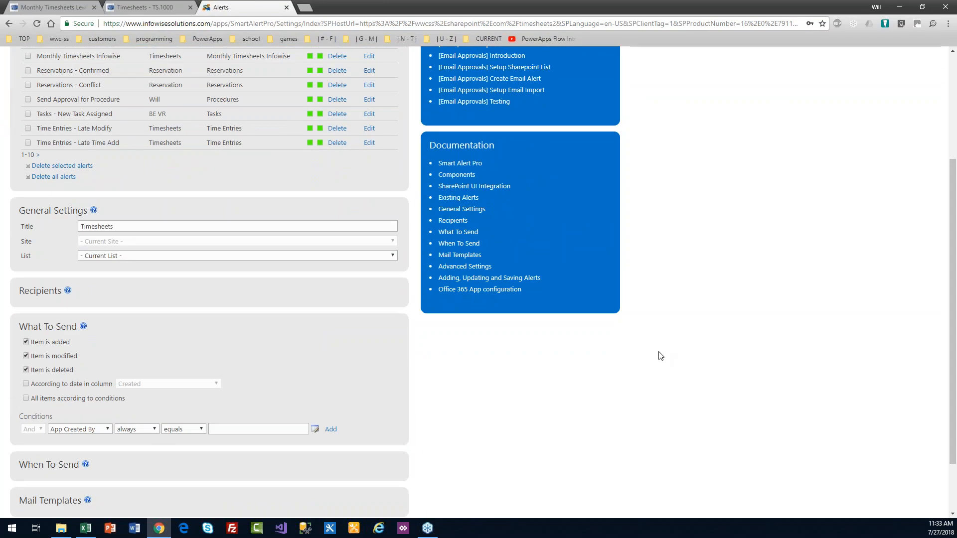
scroll(528, 469, down, 2)
click(57, 431)
scroll(499, 349, down, 2)
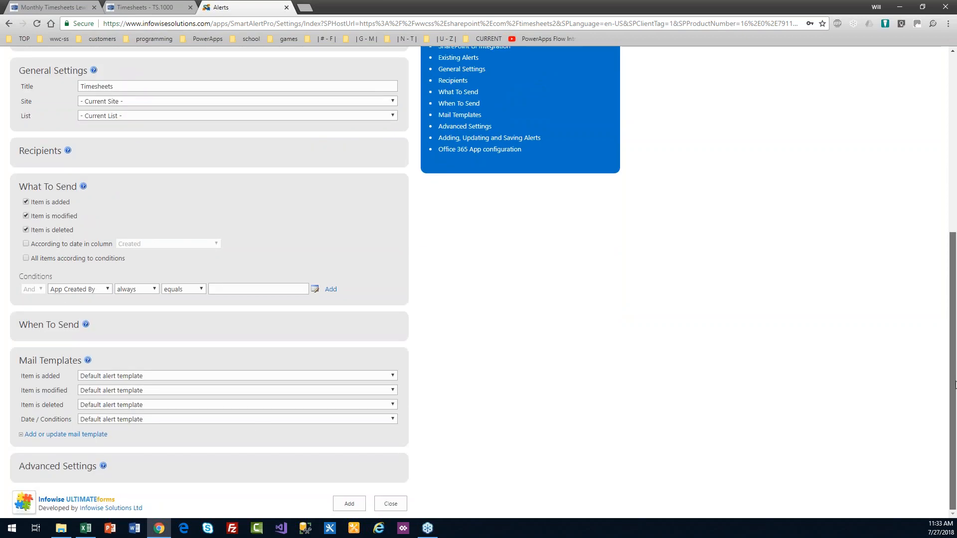
Step: In the mail template editor, view the New Timesheet Submitted and WWC Software Solutions Weekly Timesheet Report templates
click(85, 435)
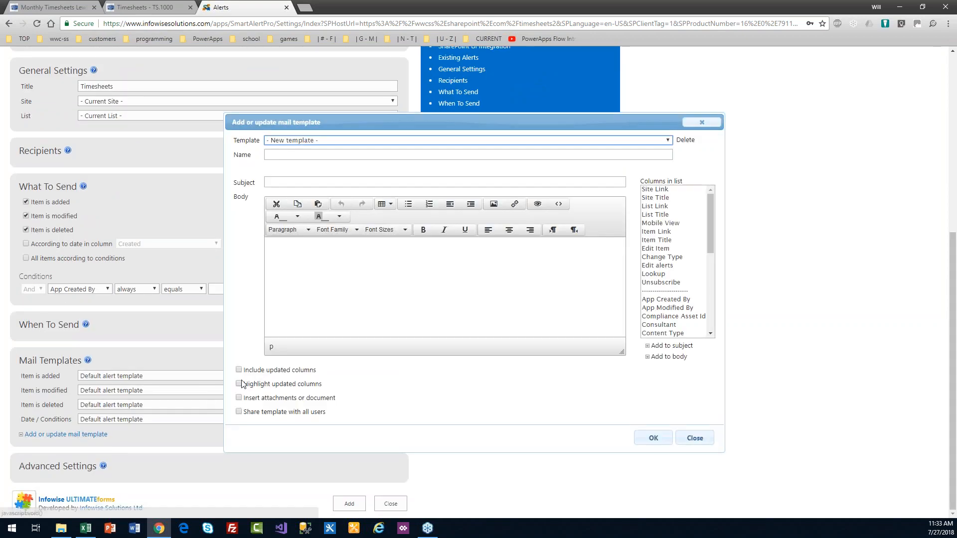
click(345, 141)
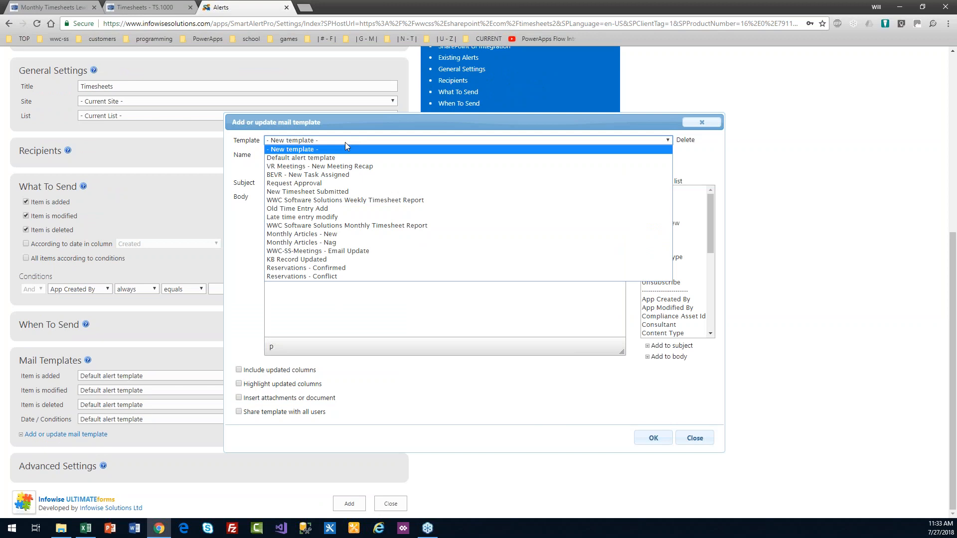
click(342, 192)
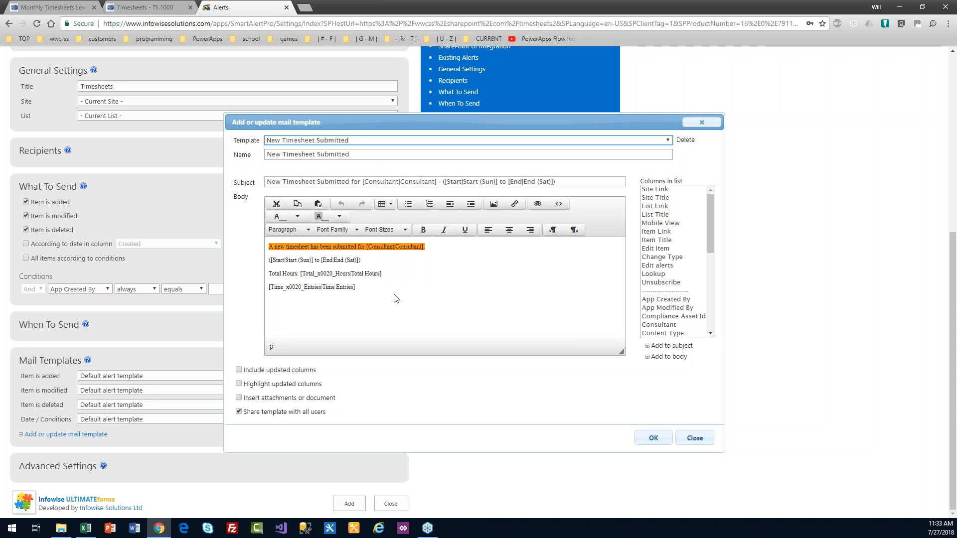
drag(356, 287, 269, 246)
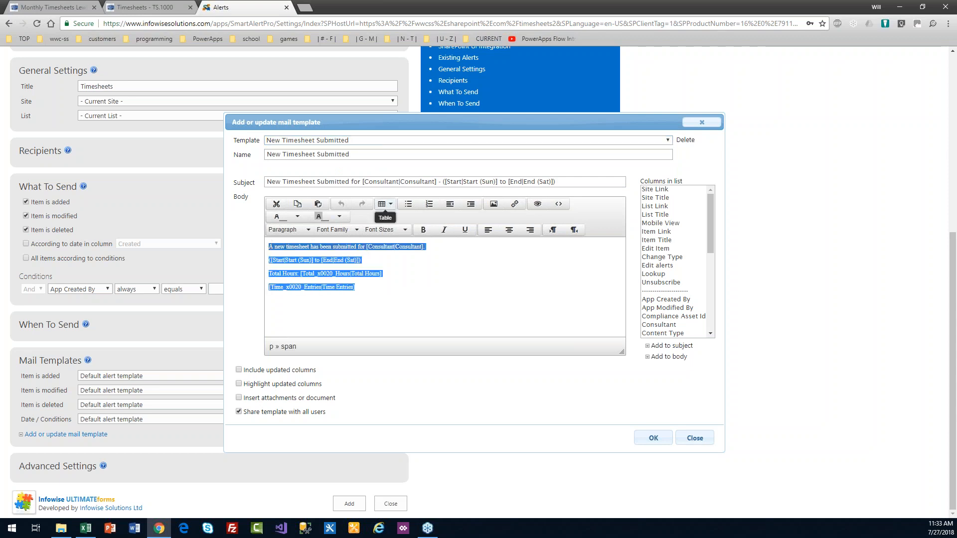
click(385, 142)
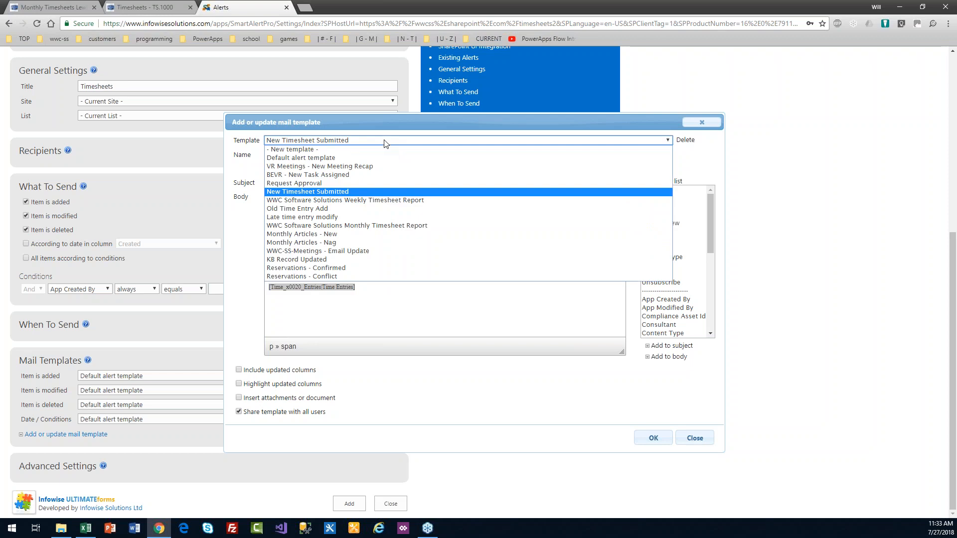
click(385, 201)
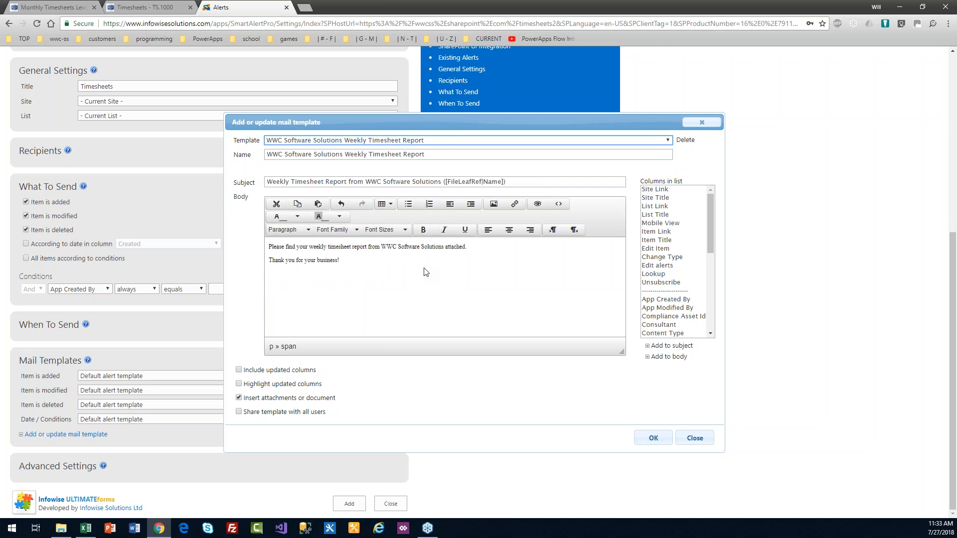
Step: Review the Old Time Entry Add and Late time entry modify templates, then start a blank template
click(435, 142)
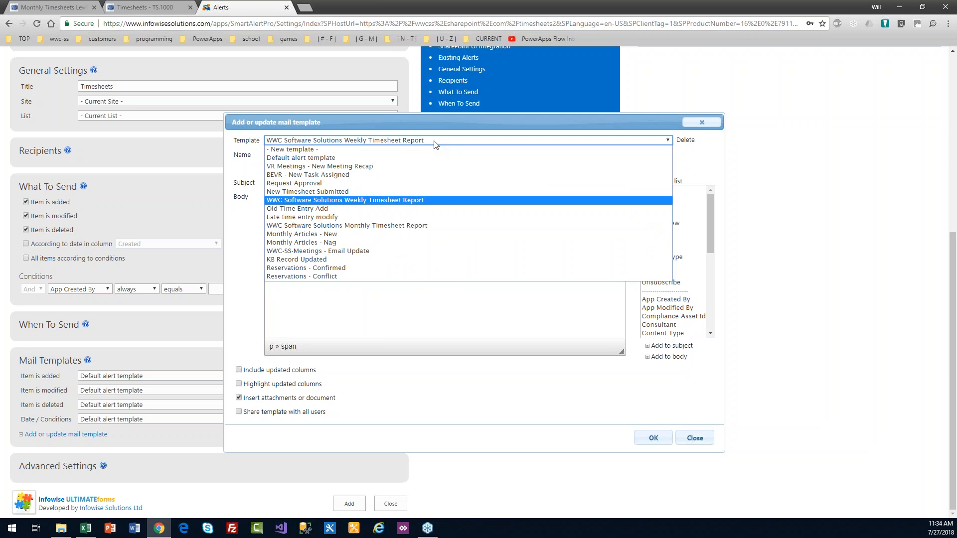
click(428, 212)
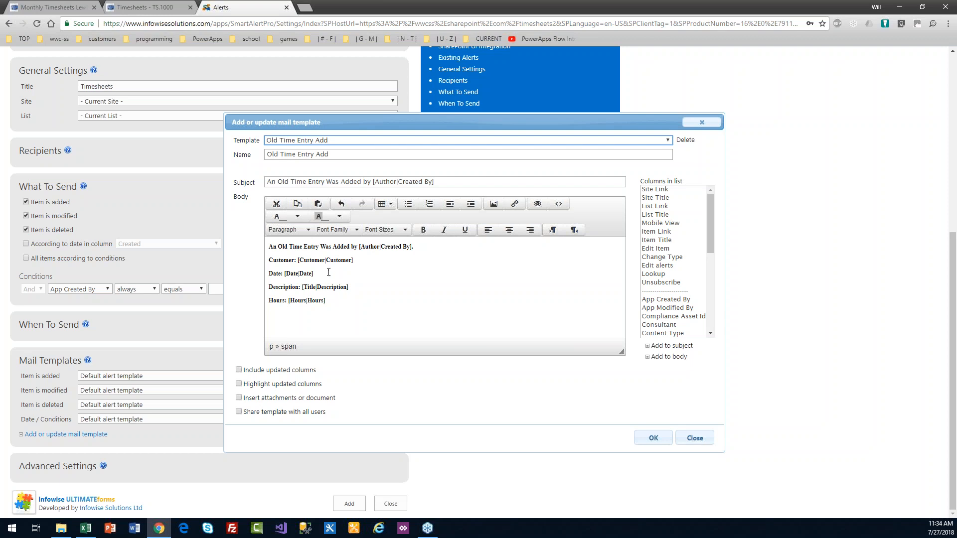
click(347, 141)
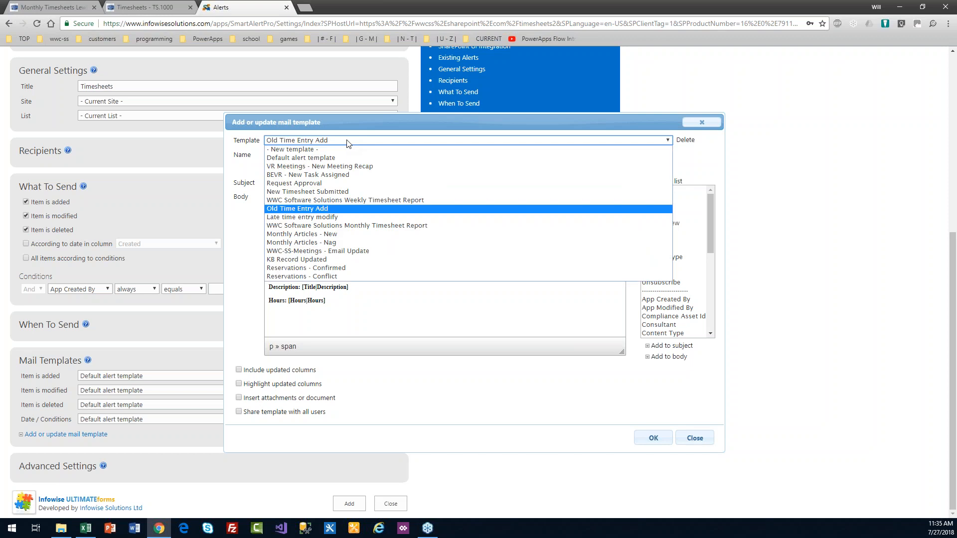
click(351, 218)
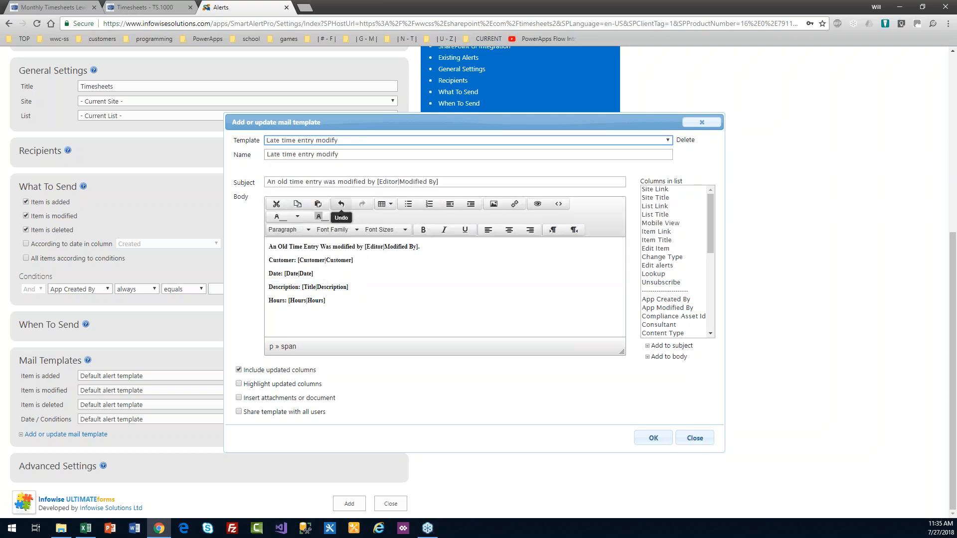
click(361, 143)
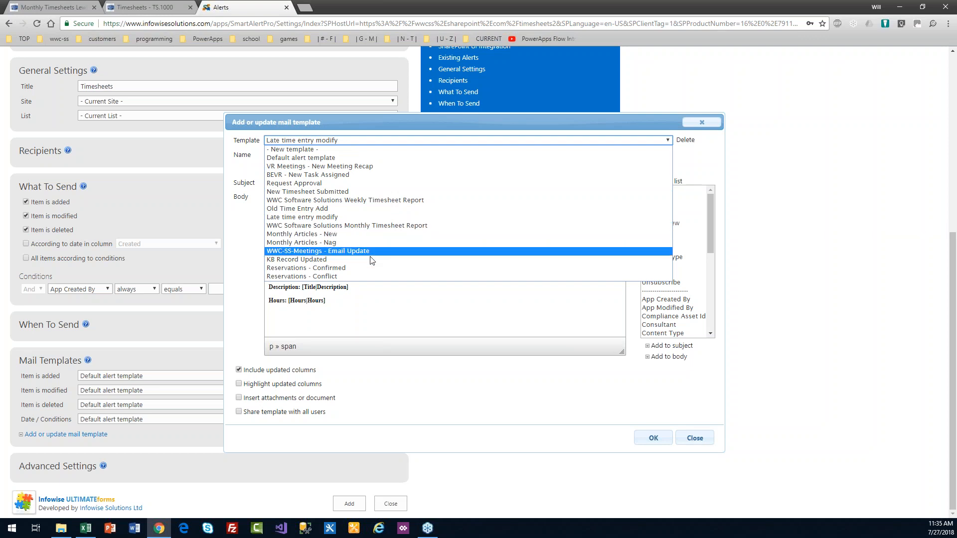
click(374, 298)
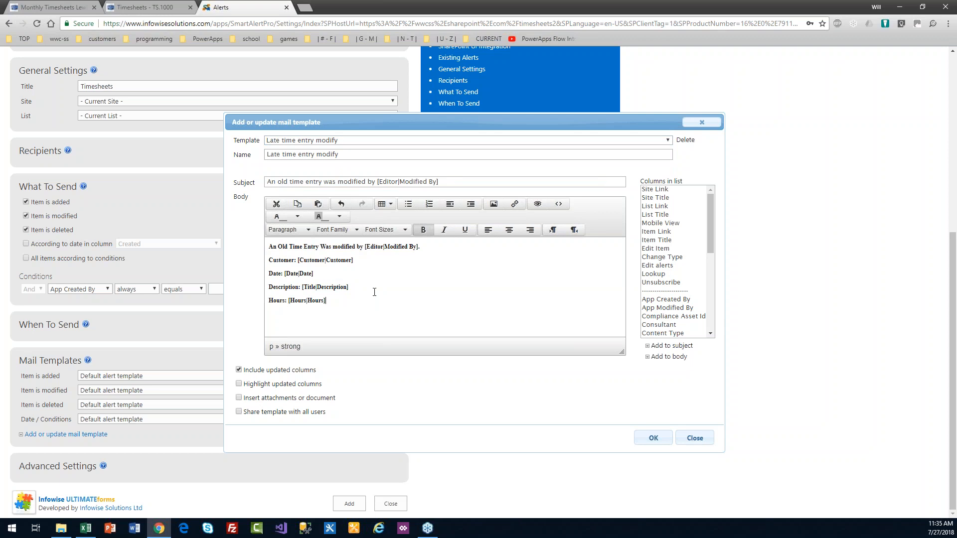
click(386, 141)
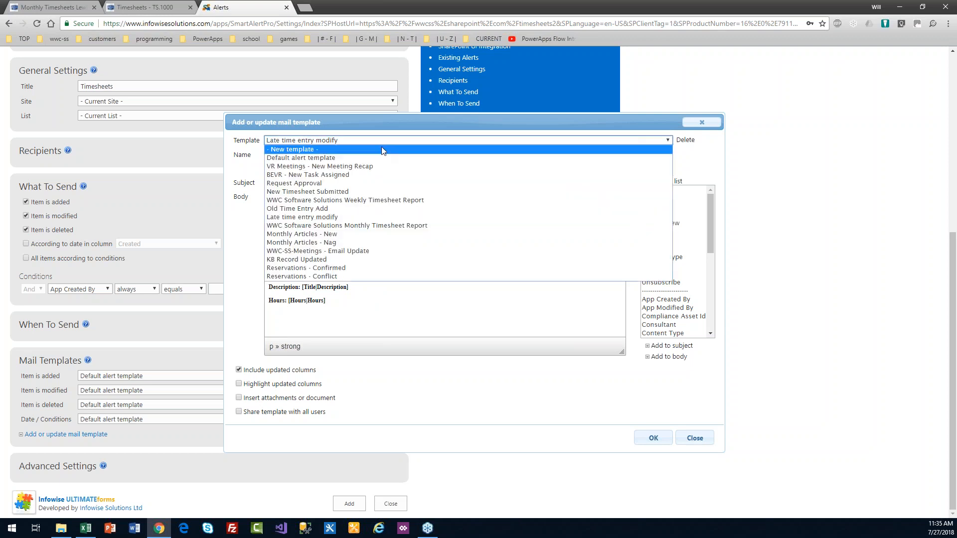
click(382, 150)
Step: Enter Name 'Timesheets - Reminder' and Subject '(Timesheets) Your timesheet is due - please submit' for the blank template
click(296, 155)
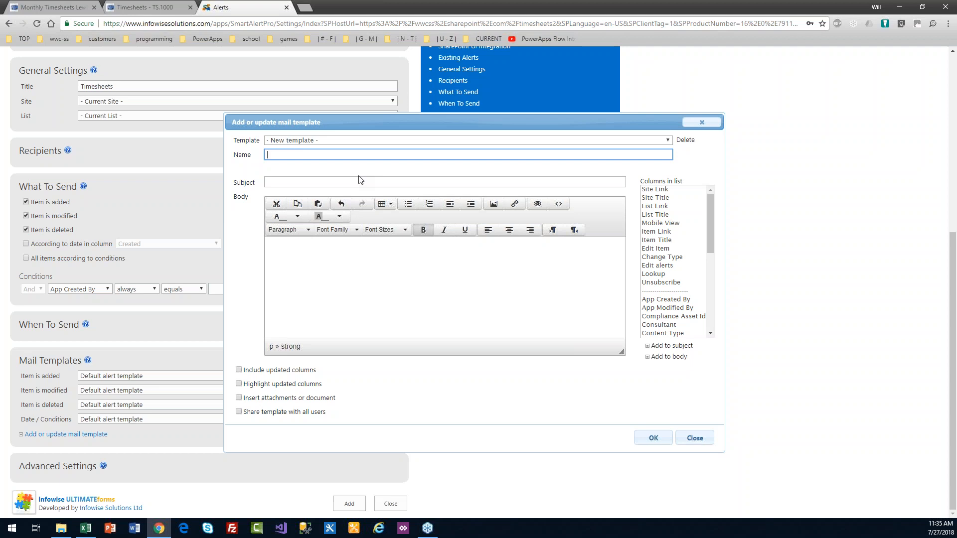
text(Timehse)
key(BackSpace)
key(BackSpace)
text(sheets)
text(Reminder)
click(311, 184)
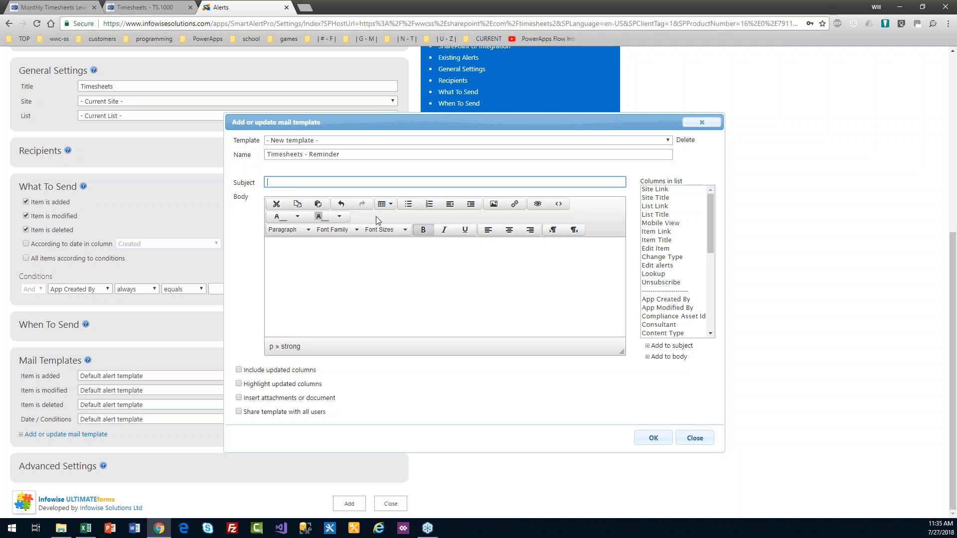
text(()Timehs)
key(BackSpace)
key(BackSpace)
text(sheets)
text(Your timesheet is due - please submit)
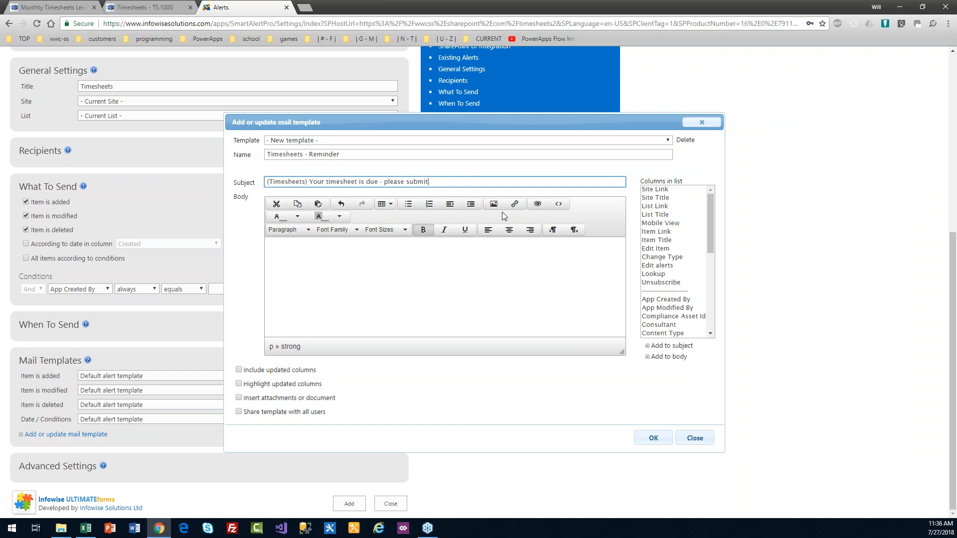
click(397, 255)
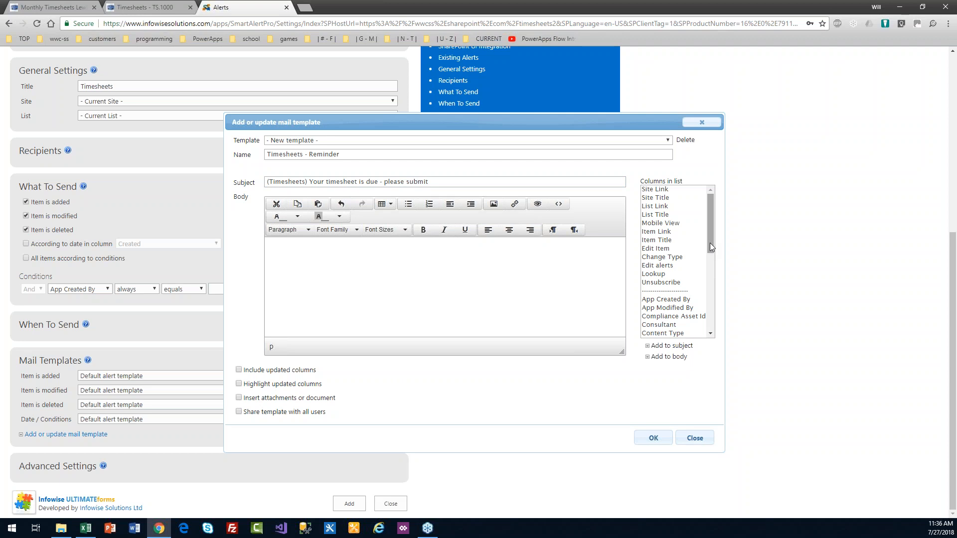
Step: Insert the Edit Item link into the body and paste the subject's due-reminder sentence above it
click(657, 250)
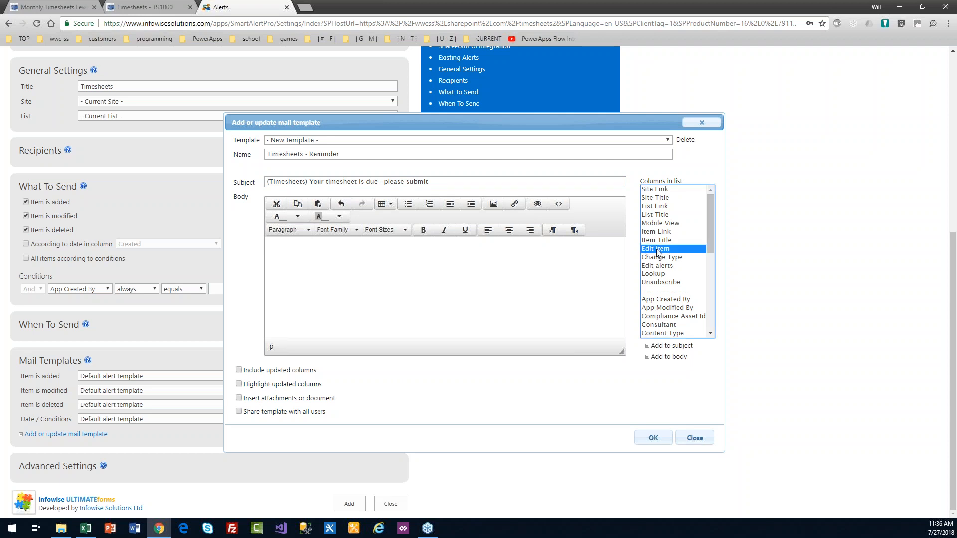
click(669, 357)
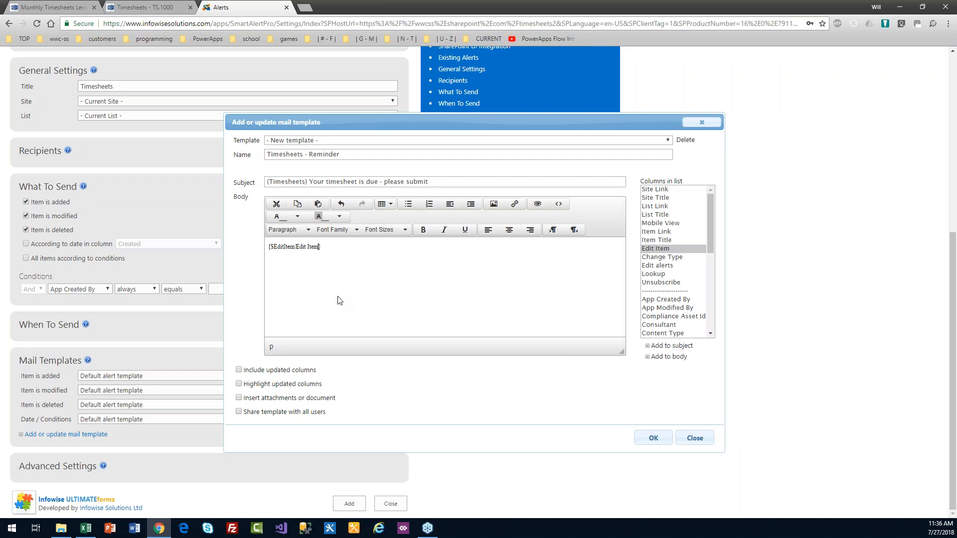
key(Return)
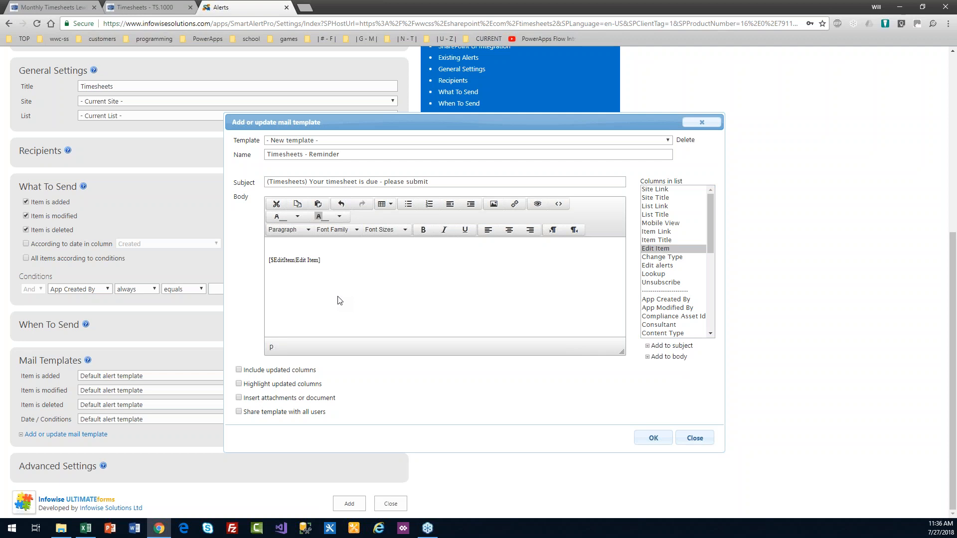
drag(461, 181, 308, 181)
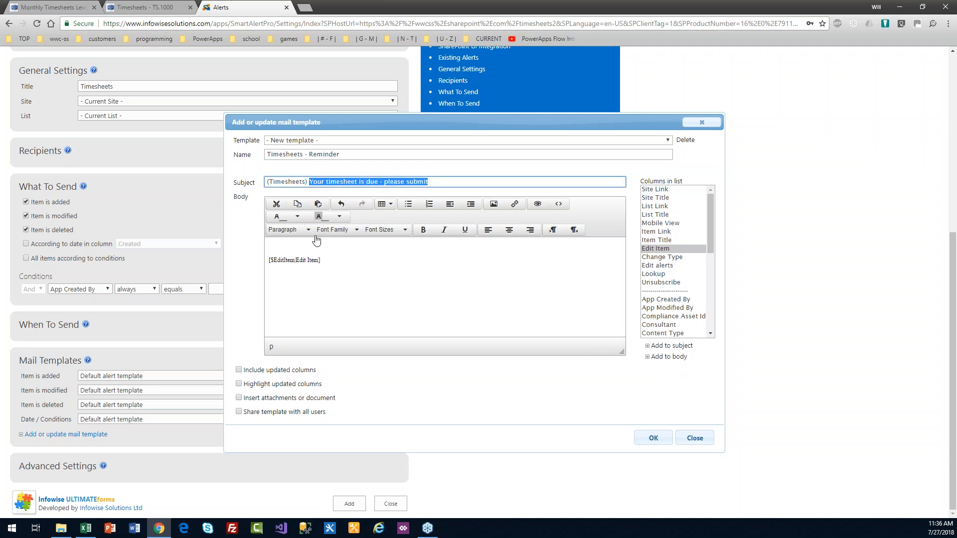
key(ctrl+c)
click(277, 246)
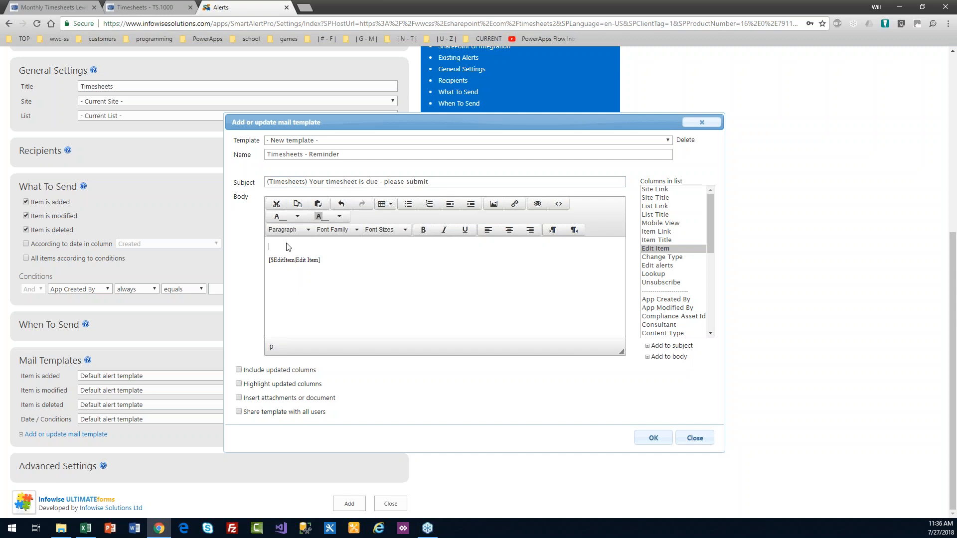
key(ctrl+v)
key(Return)
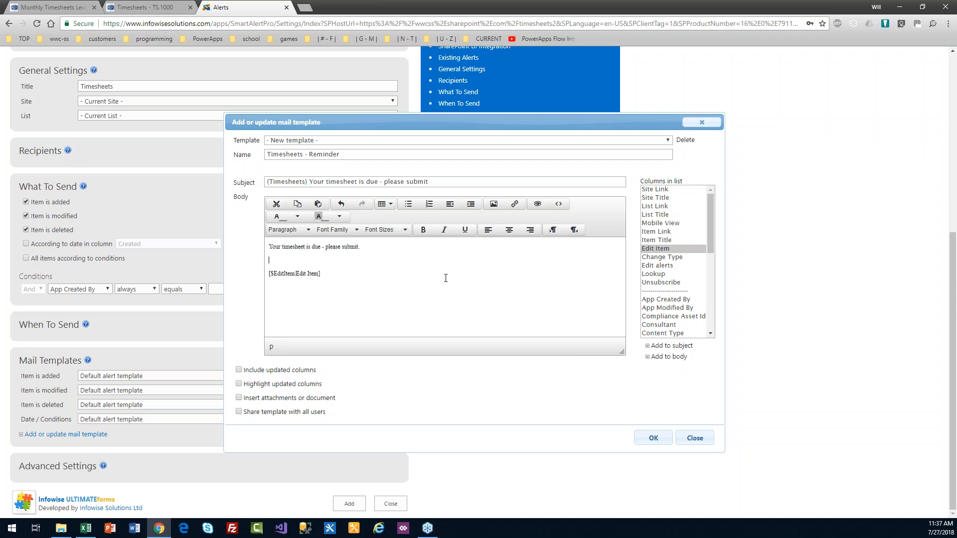
Step: Add a 'Start (Sun) to End (Sat)' line using the column fields on the empty body line
drag(712, 233, 718, 261)
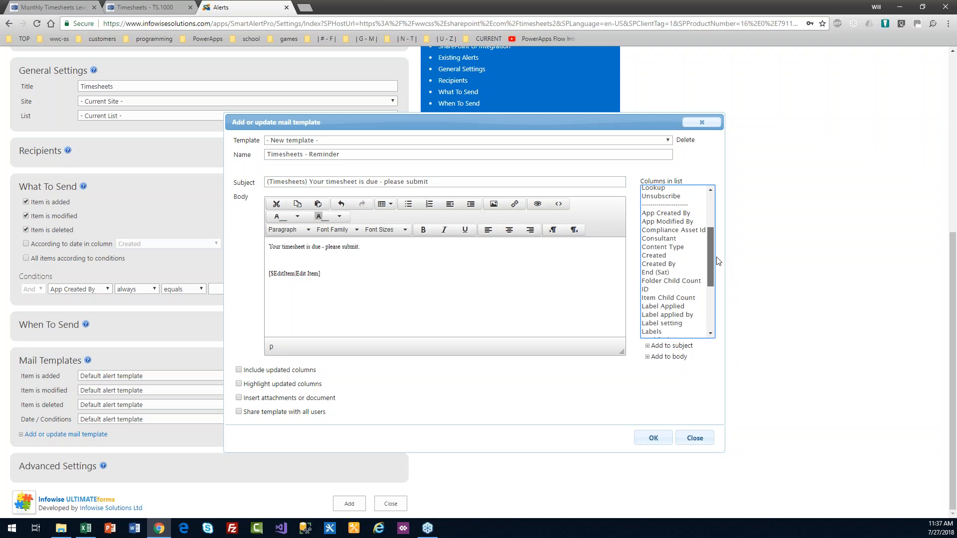
drag(718, 261, 721, 295)
click(300, 258)
click(650, 271)
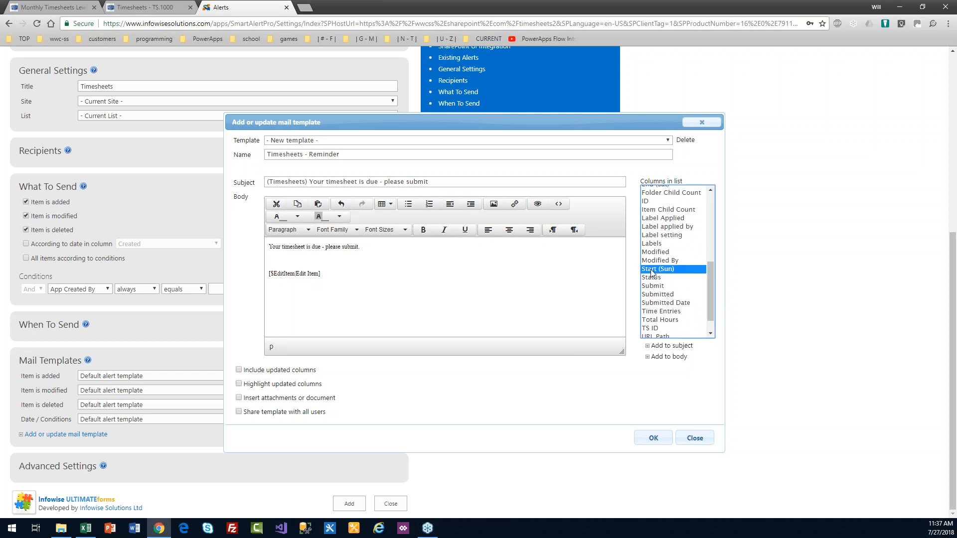
click(668, 357)
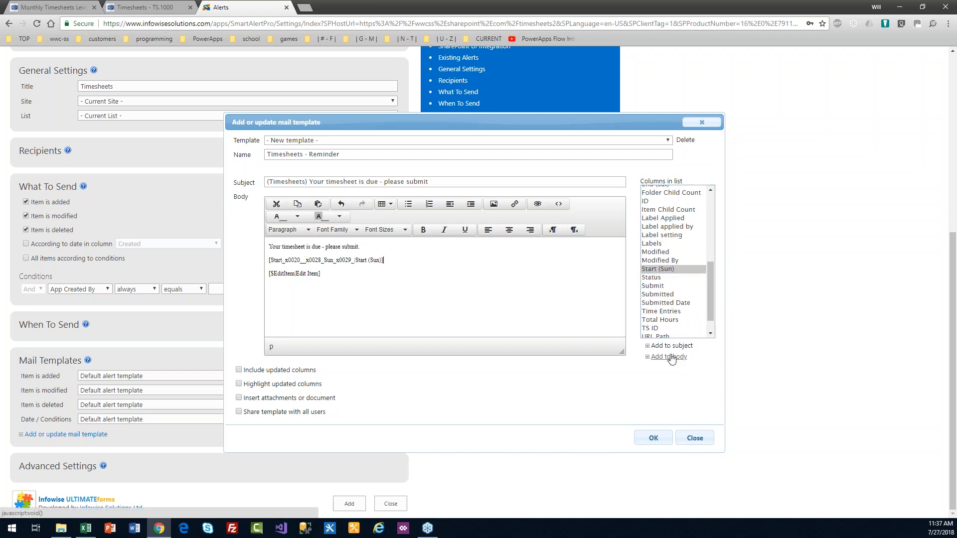
text(to)
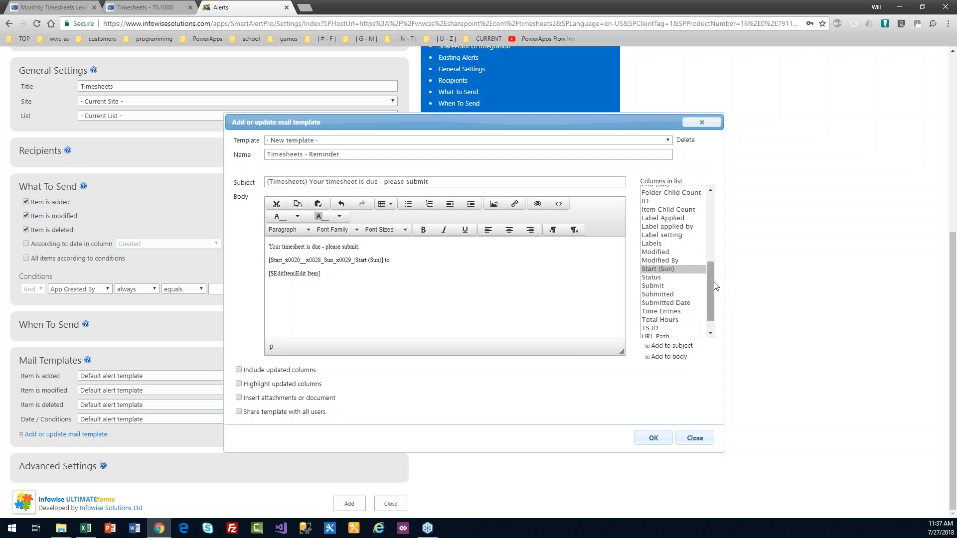
drag(709, 292, 711, 277)
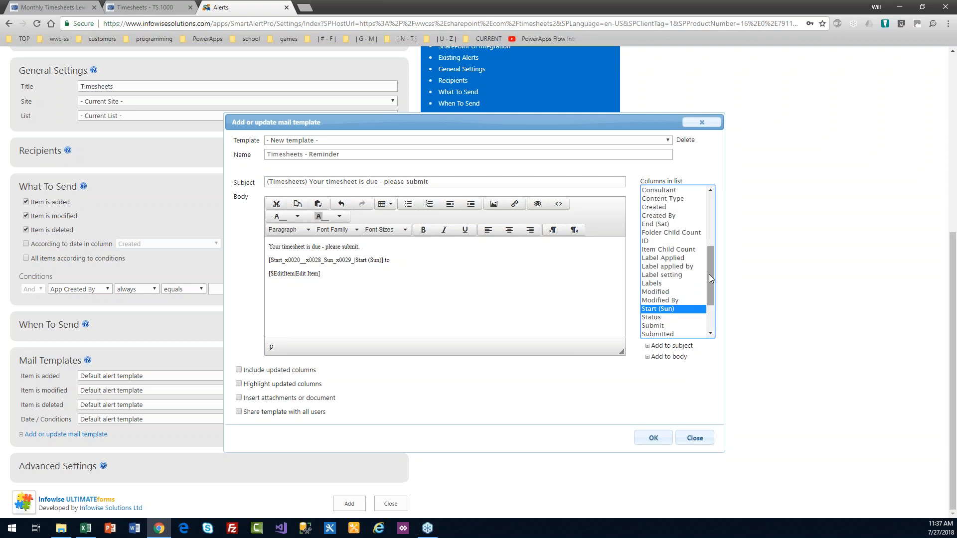
click(652, 224)
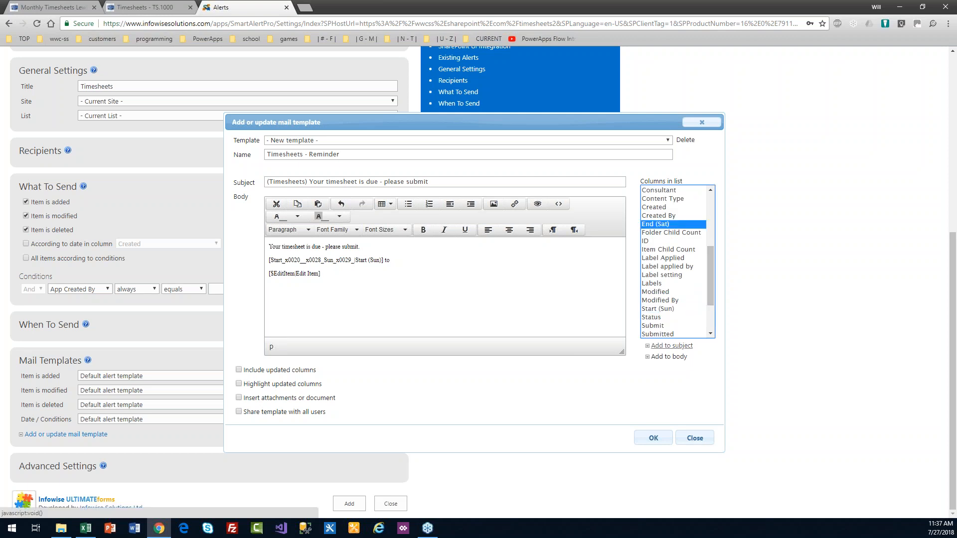
click(672, 357)
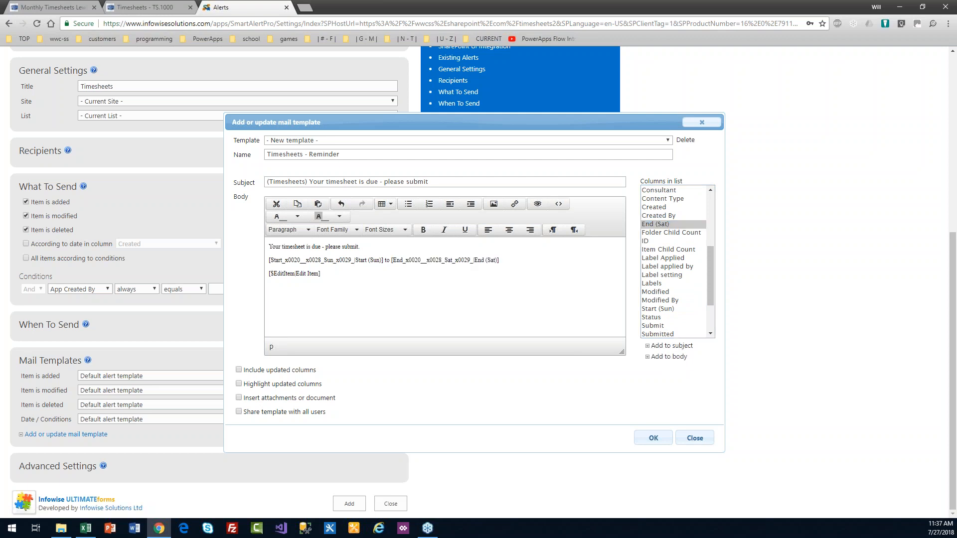
drag(342, 274, 260, 249)
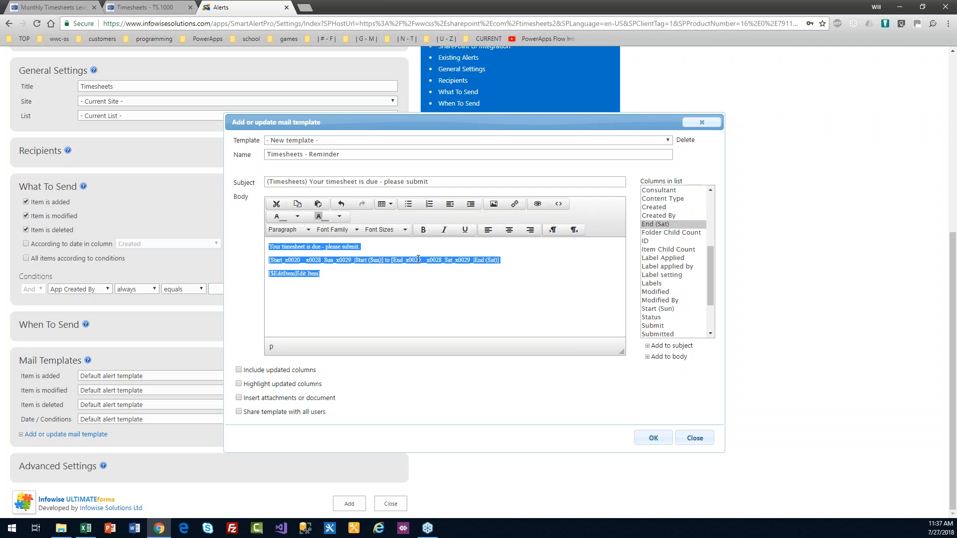
Step: Set the body text to 18pt and give the first line a pink background
click(403, 230)
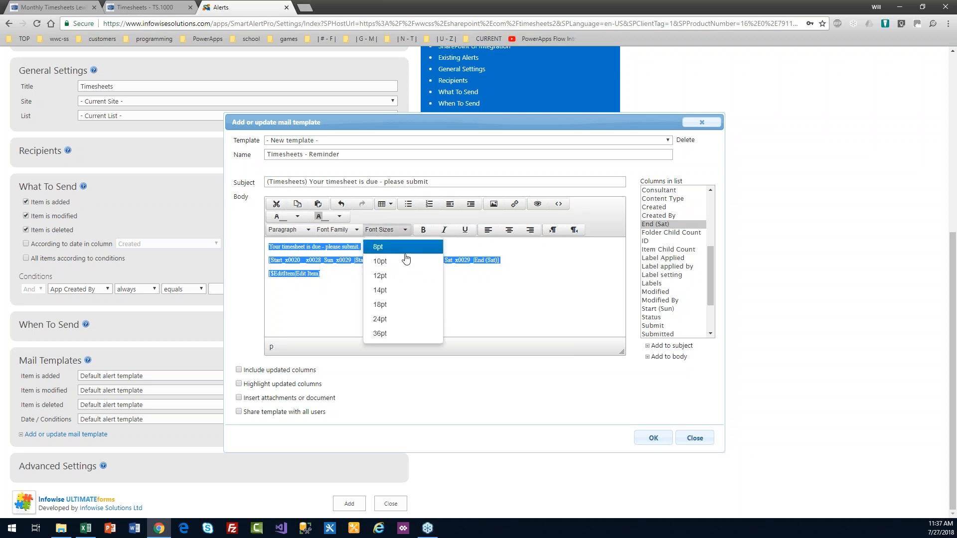
click(400, 305)
click(398, 307)
drag(455, 250, 264, 254)
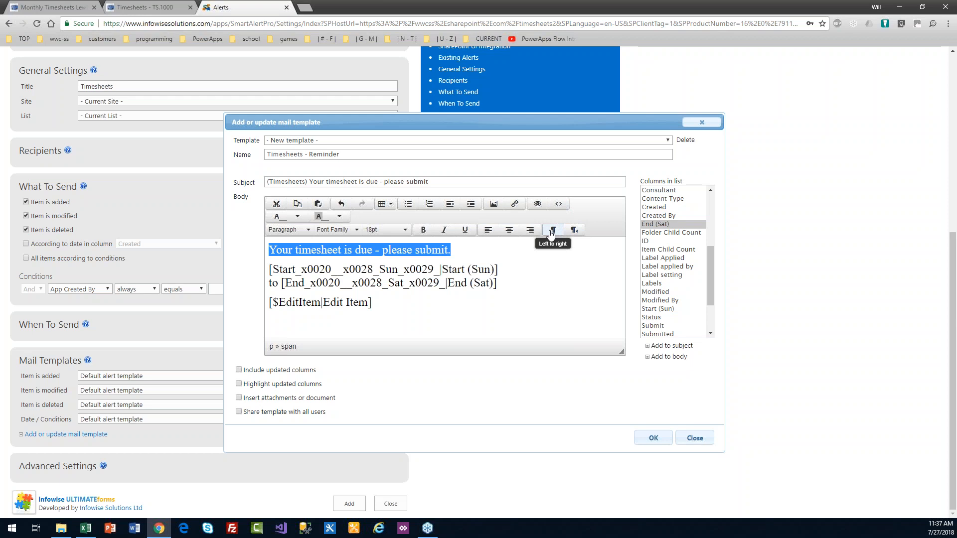
click(339, 216)
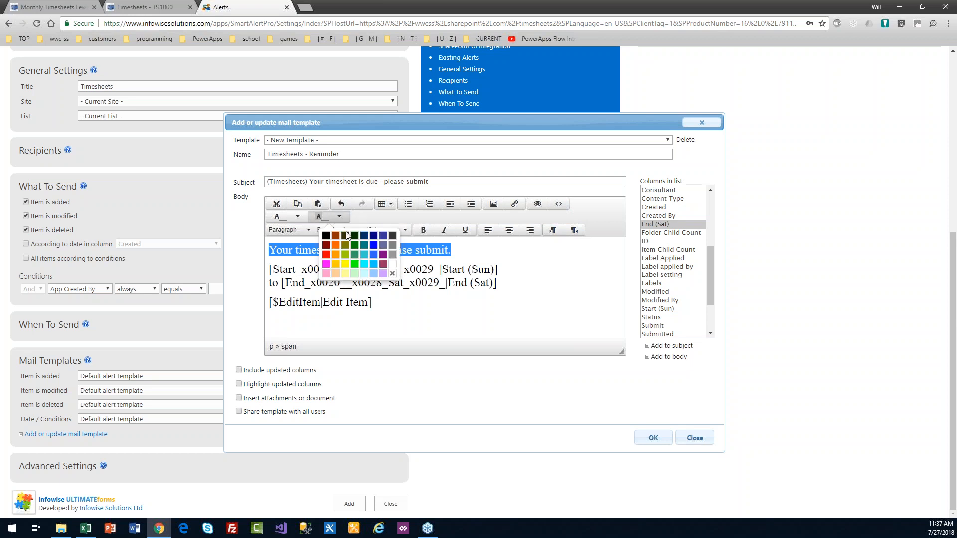
click(327, 274)
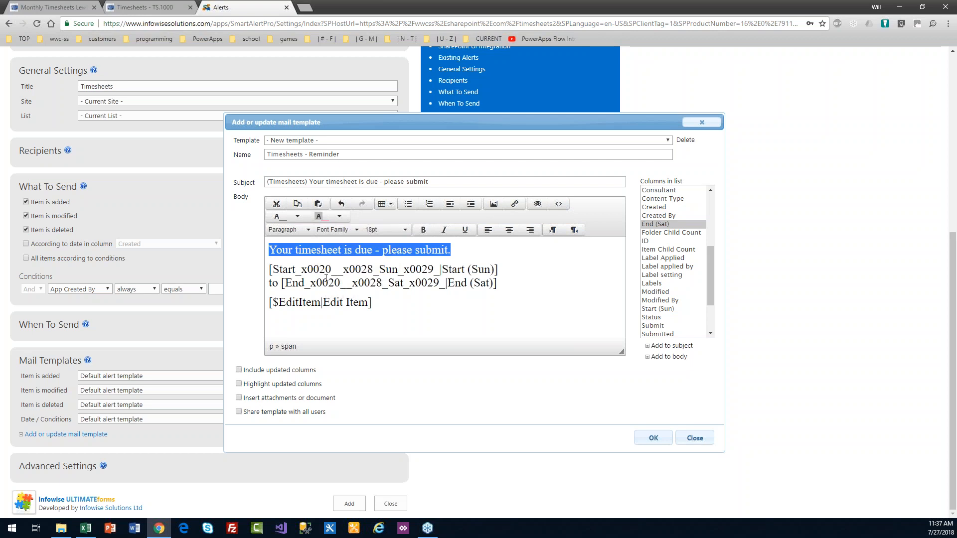
click(378, 297)
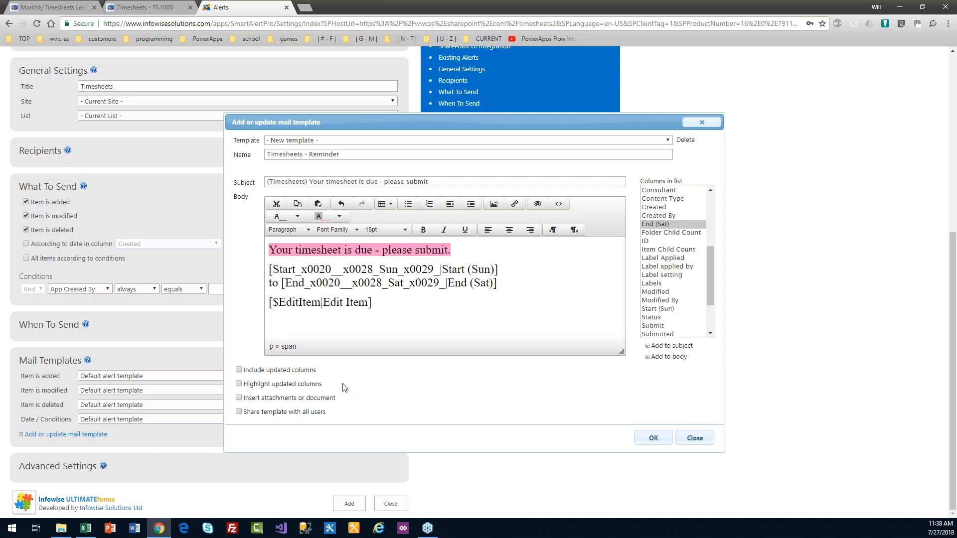
Step: Tick Share template with all users and save the mail template
click(239, 412)
drag(325, 416, 244, 417)
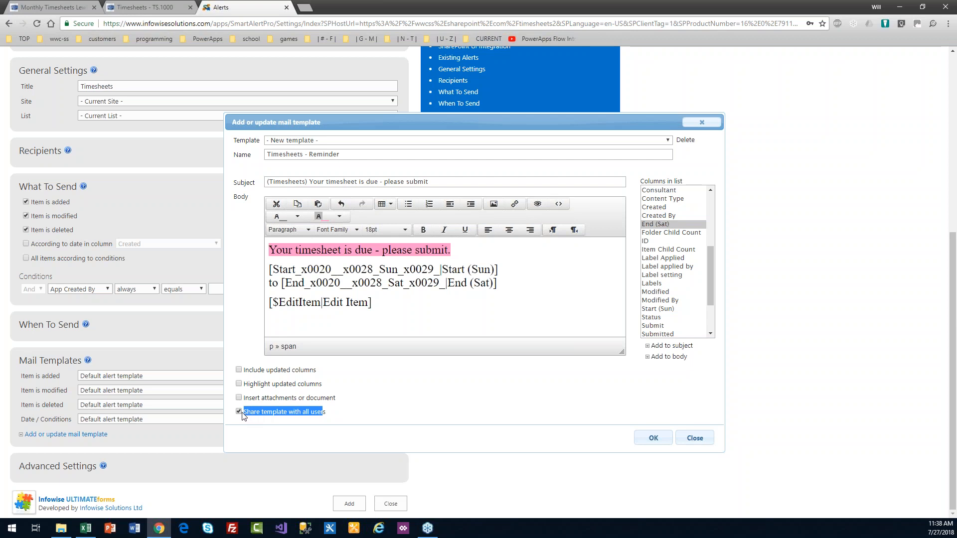
click(329, 415)
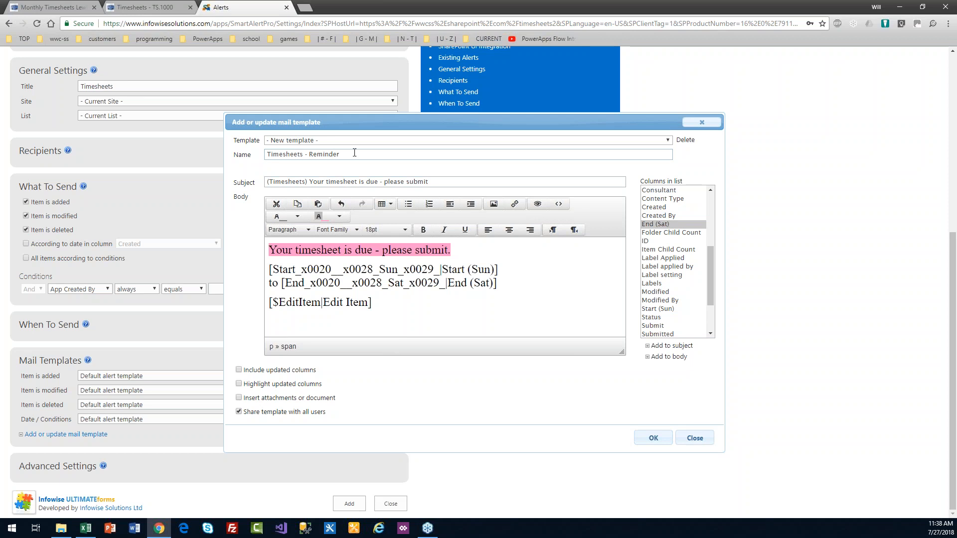
click(653, 438)
Step: Change the alert title to 'Timesheets - Reminder'
scroll(942, 299, up, 6)
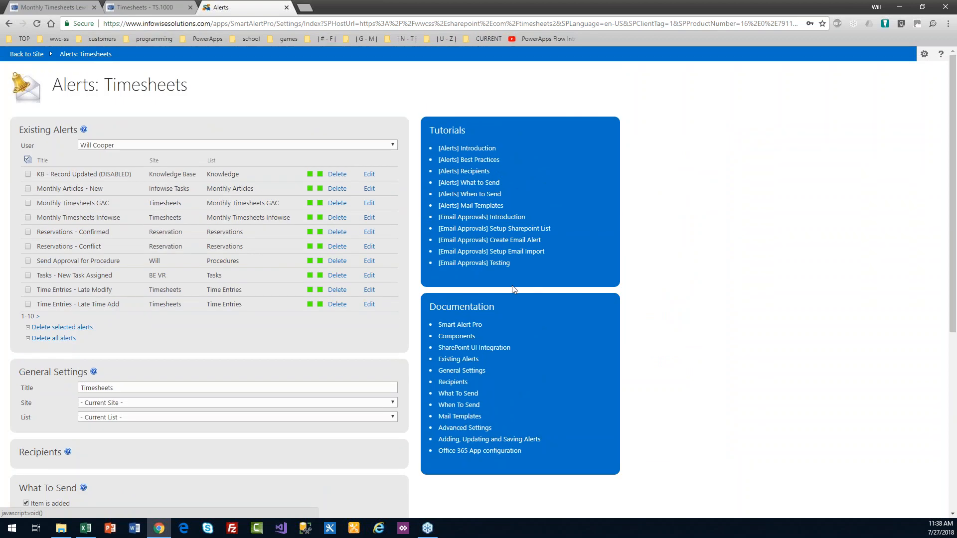
drag(956, 220, 956, 292)
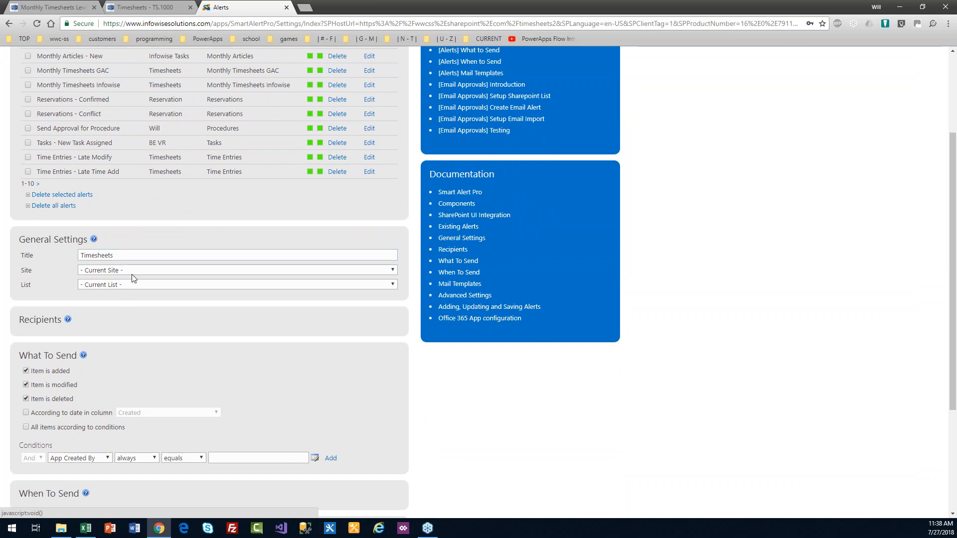
click(134, 256)
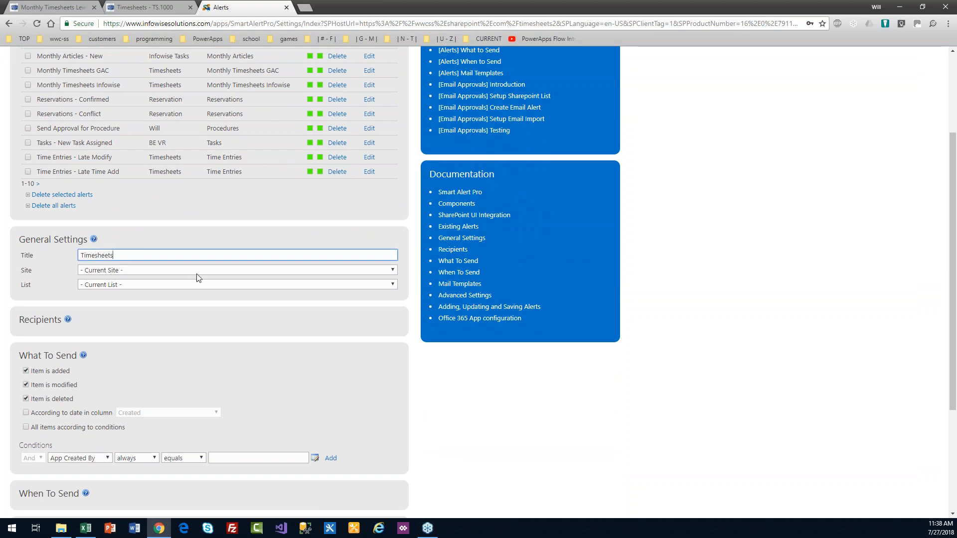
text(-)
text(Reminder)
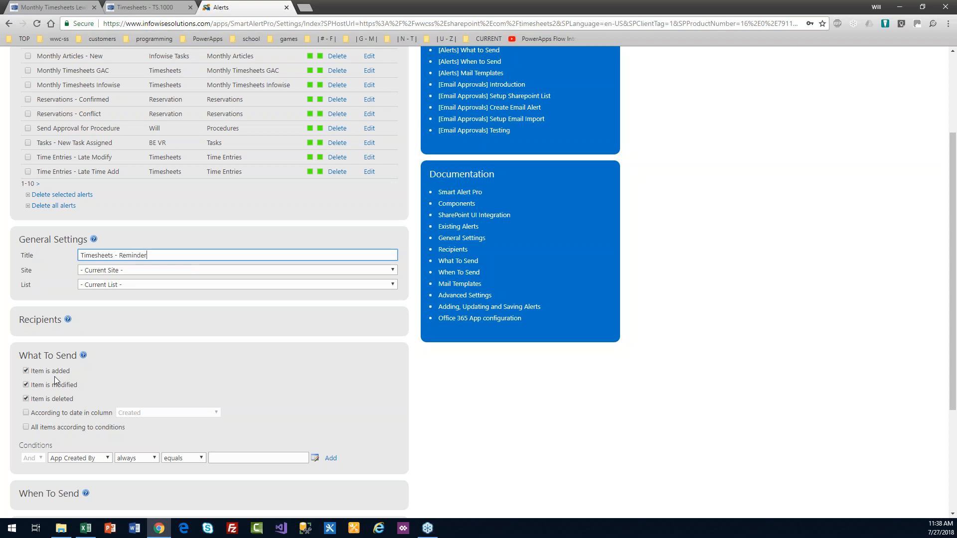
Step: Untick the modified and deleted triggers, tick According to date in column, and expand Recipients
click(26, 399)
click(26, 386)
click(26, 414)
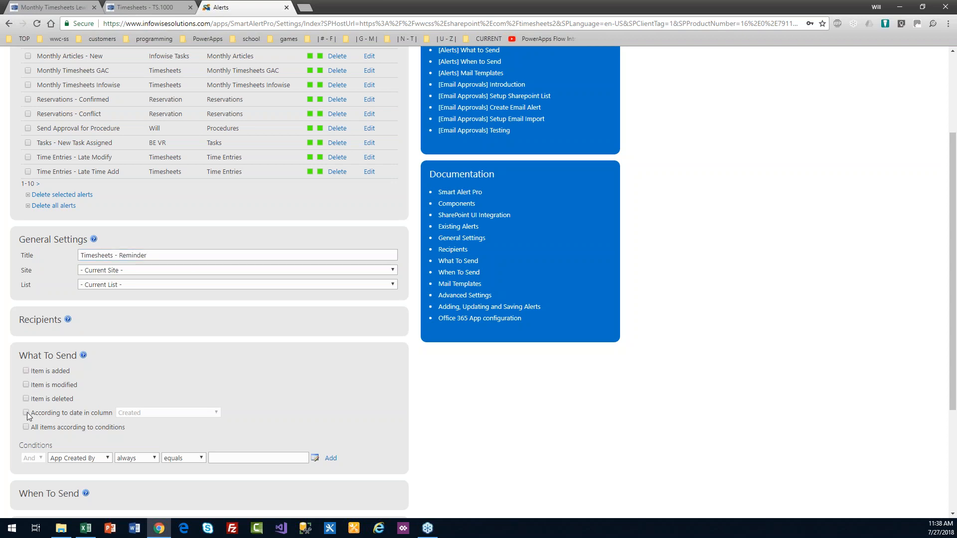
click(55, 322)
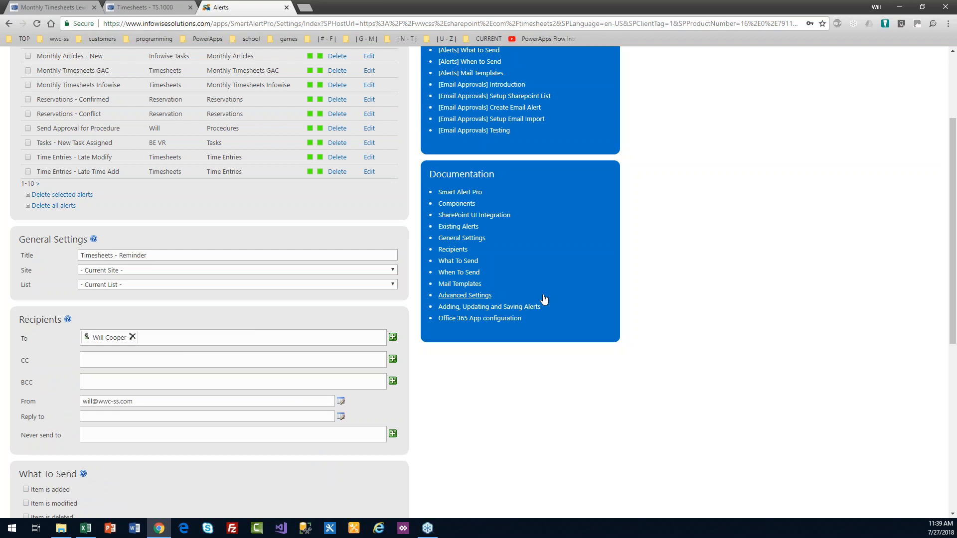
Step: Add the Consultant column's users to the To recipients and switch the date trigger to During
drag(953, 244, 955, 276)
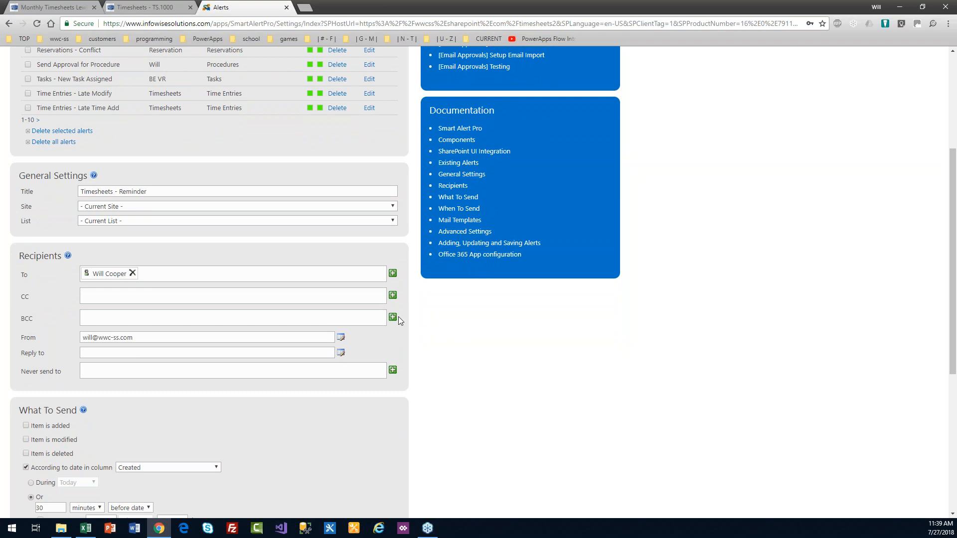
click(393, 274)
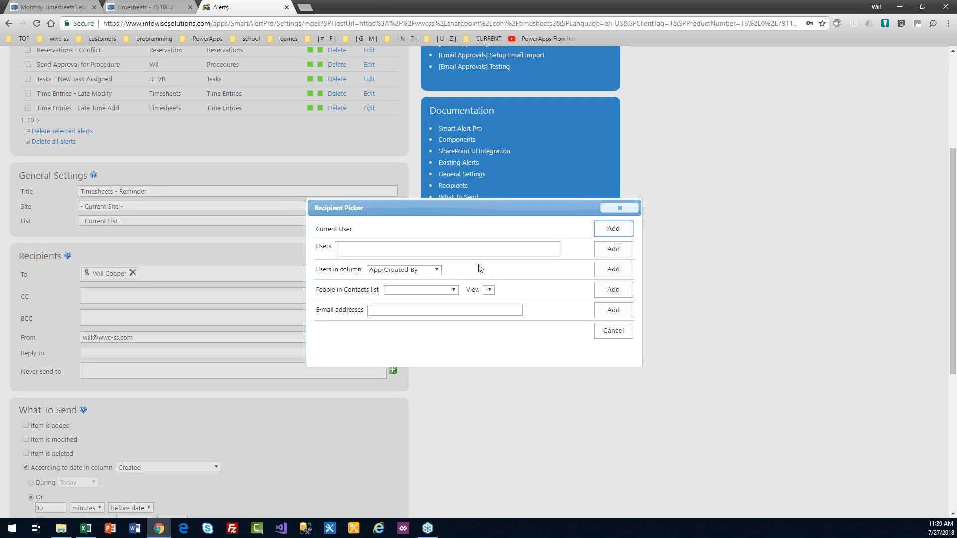
click(437, 272)
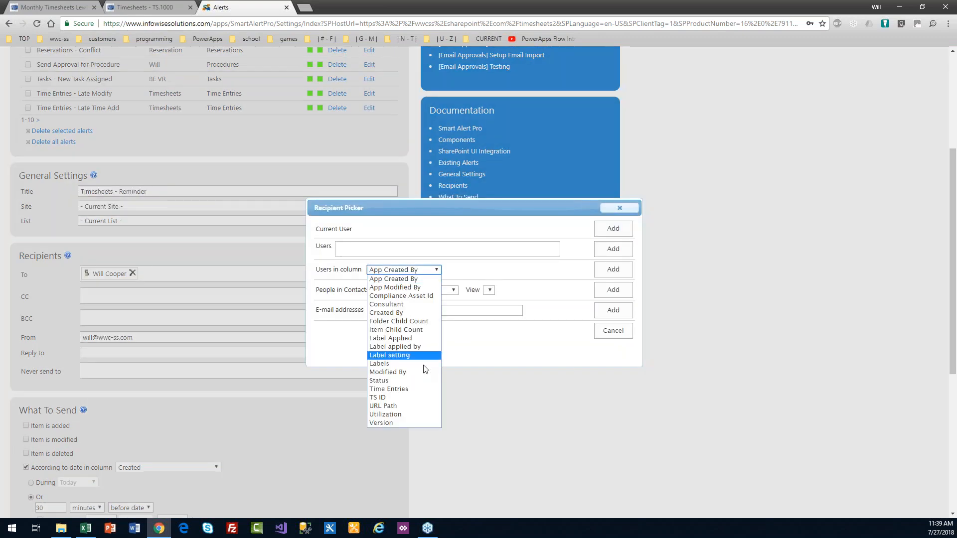
click(399, 304)
click(613, 270)
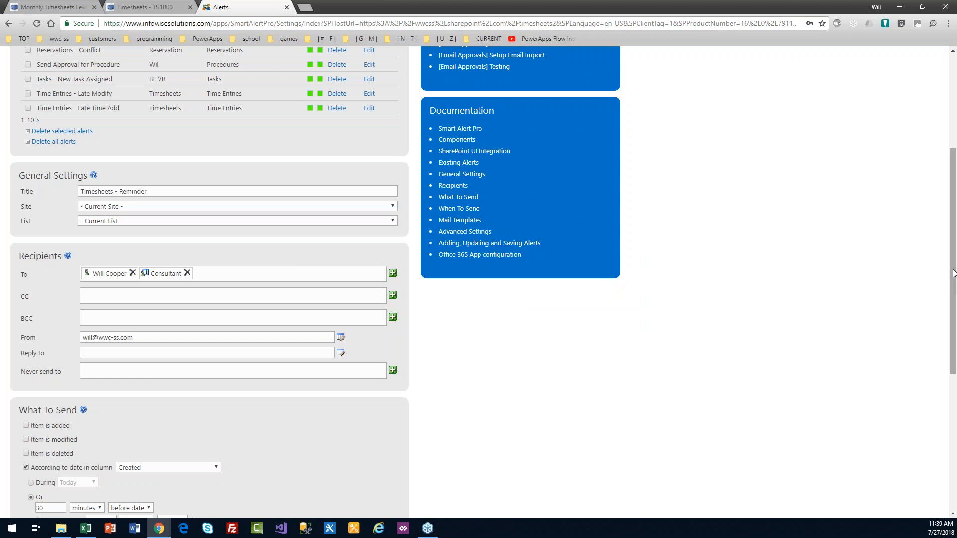
drag(953, 302, 952, 333)
scroll(956, 333, down, 1)
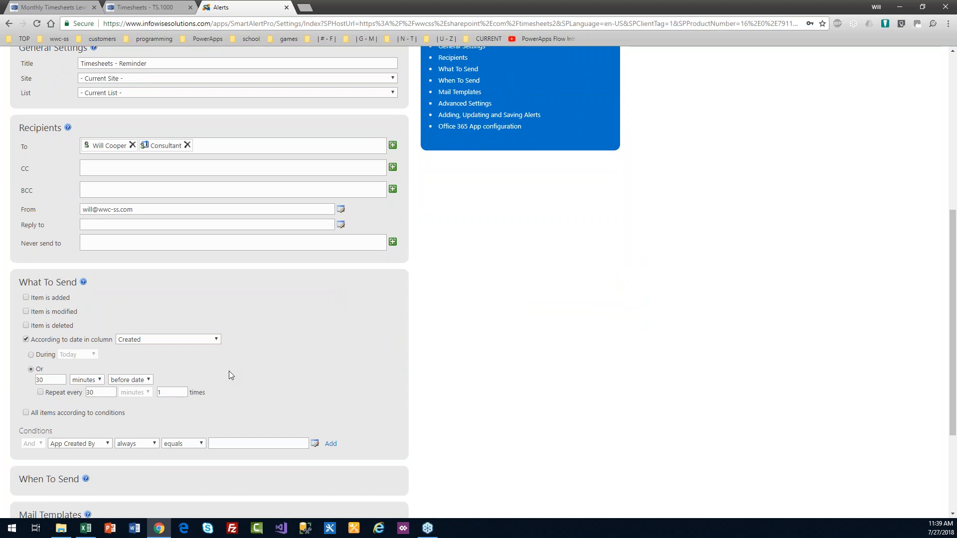
click(31, 355)
Step: Set the During period to This Week, then change it back to Today
click(93, 354)
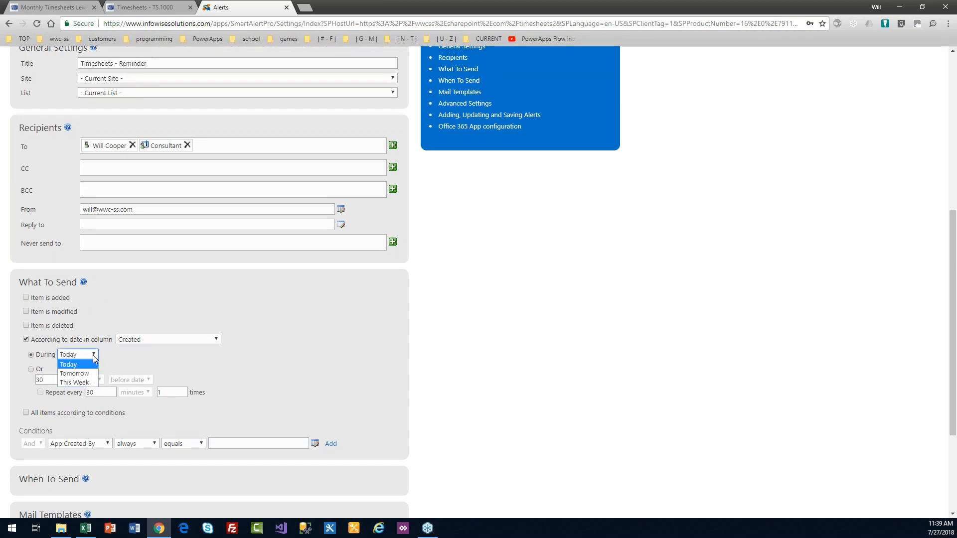
click(75, 383)
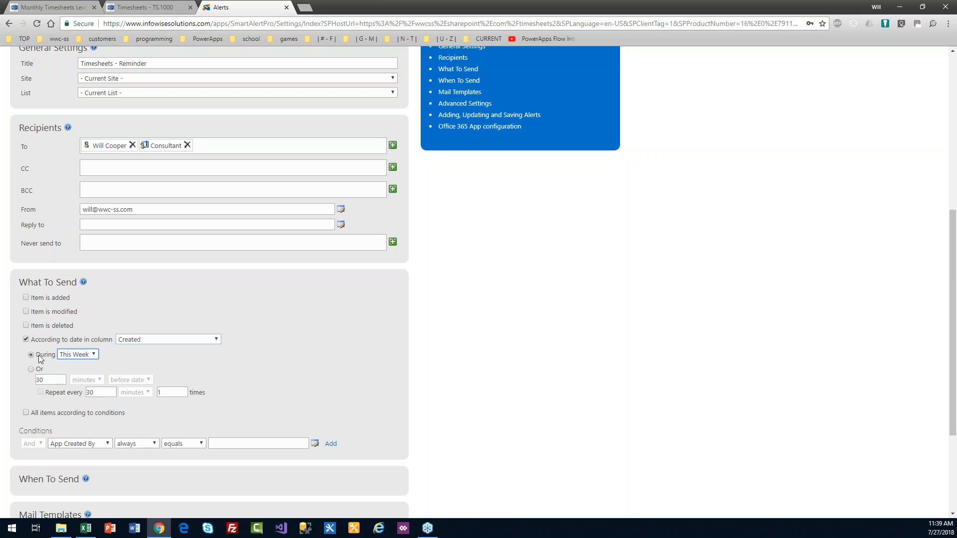
click(95, 355)
click(69, 364)
click(69, 7)
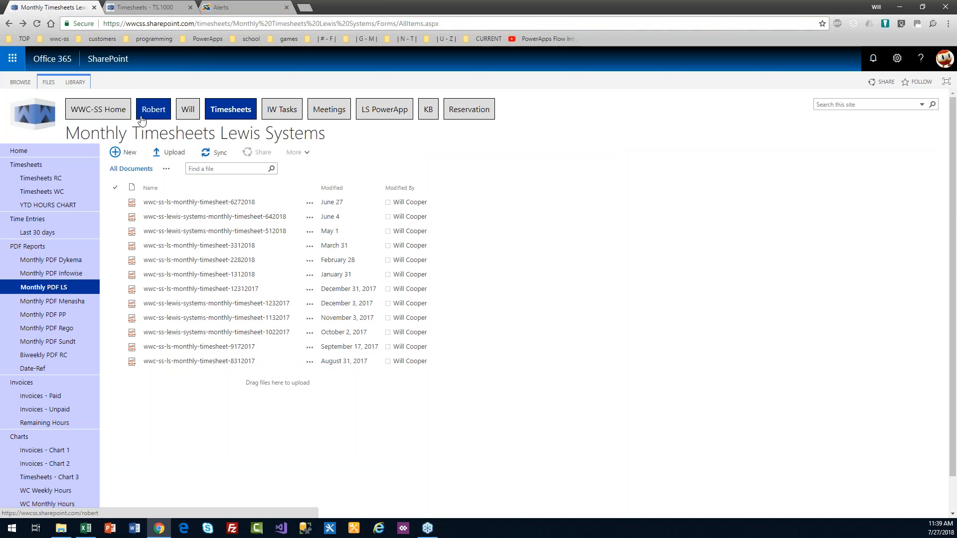
click(235, 6)
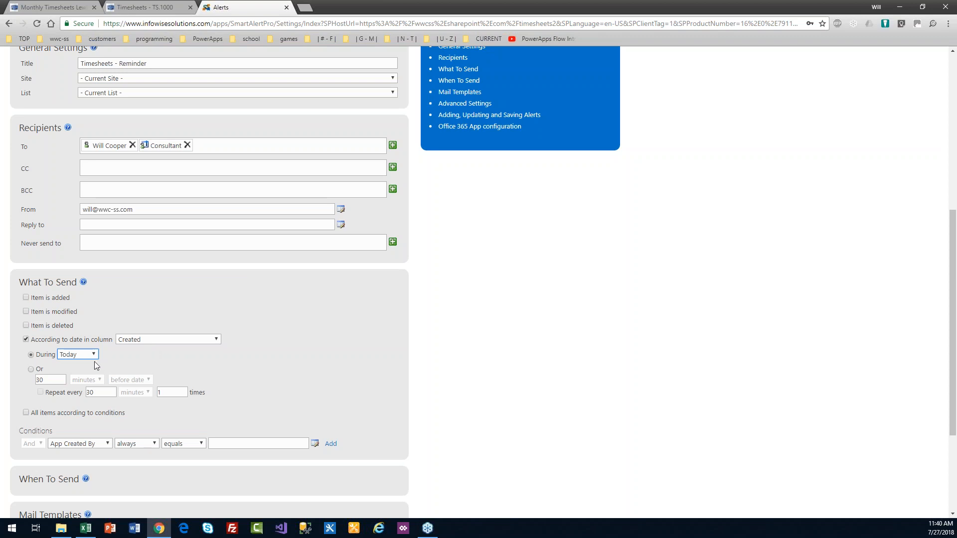
Step: Choose the offset option and set it to 5 days after the Created date, replacing 30
click(31, 369)
click(98, 382)
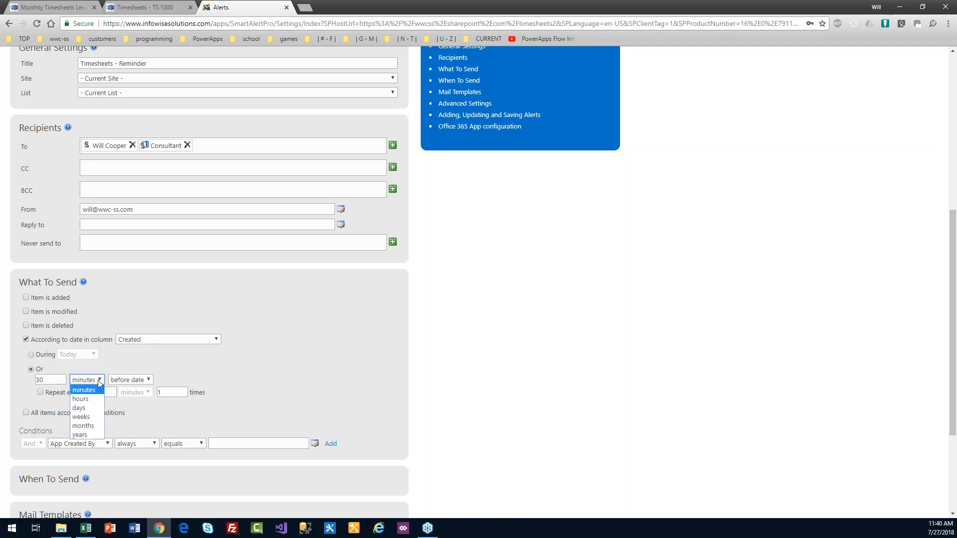
click(98, 408)
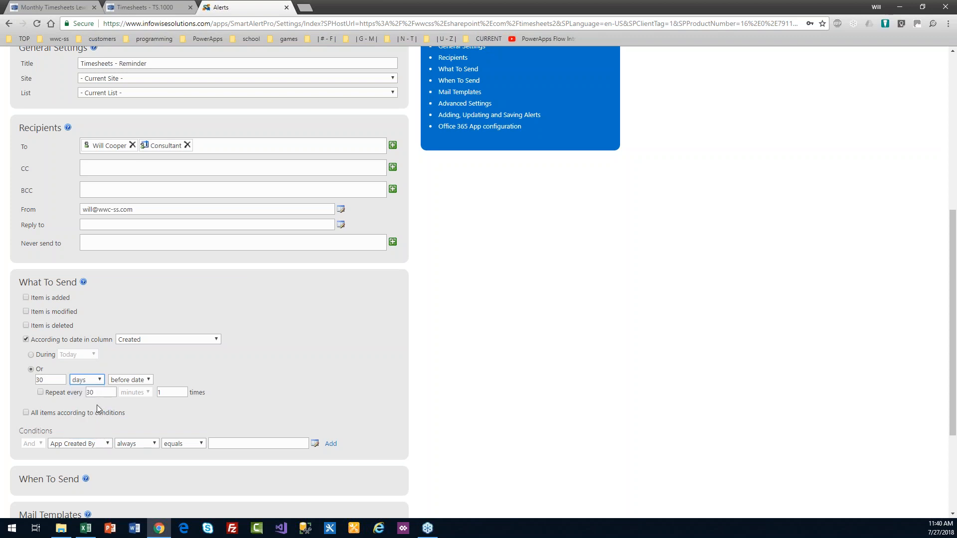
drag(53, 381, 6, 381)
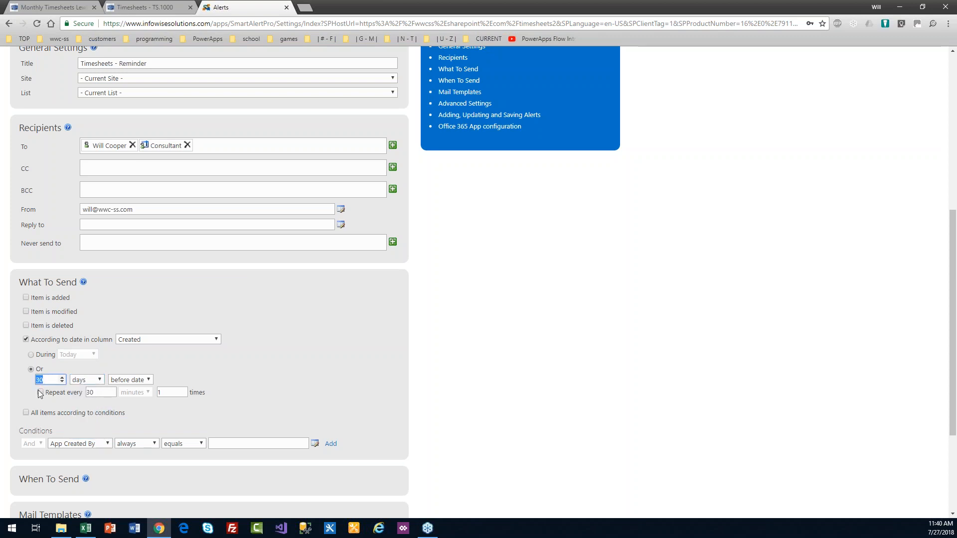
text(5)
click(147, 381)
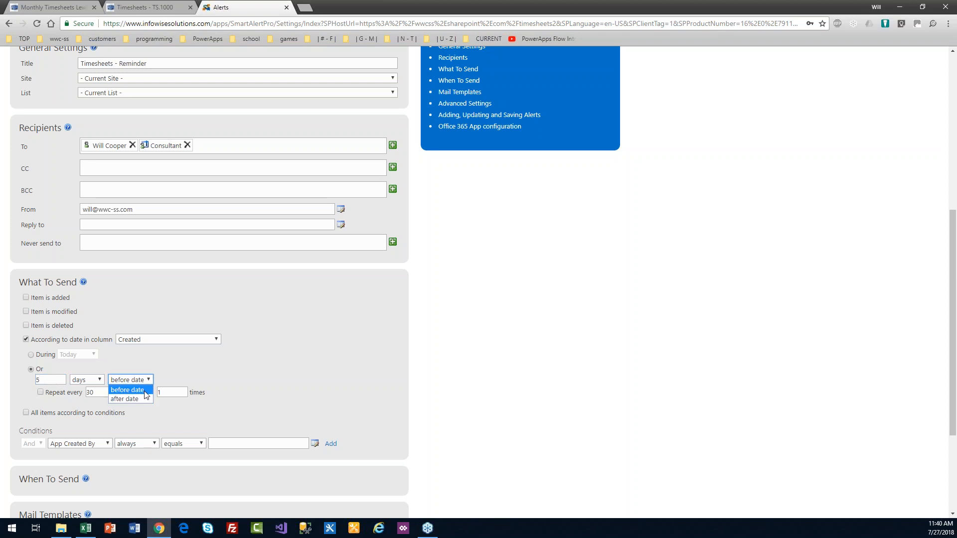
click(139, 400)
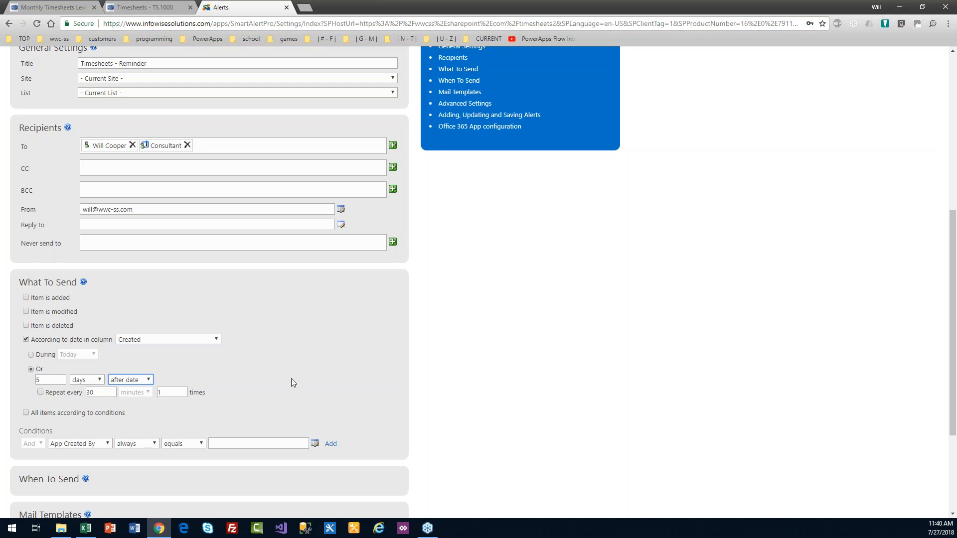
scroll(954, 249, down, 2)
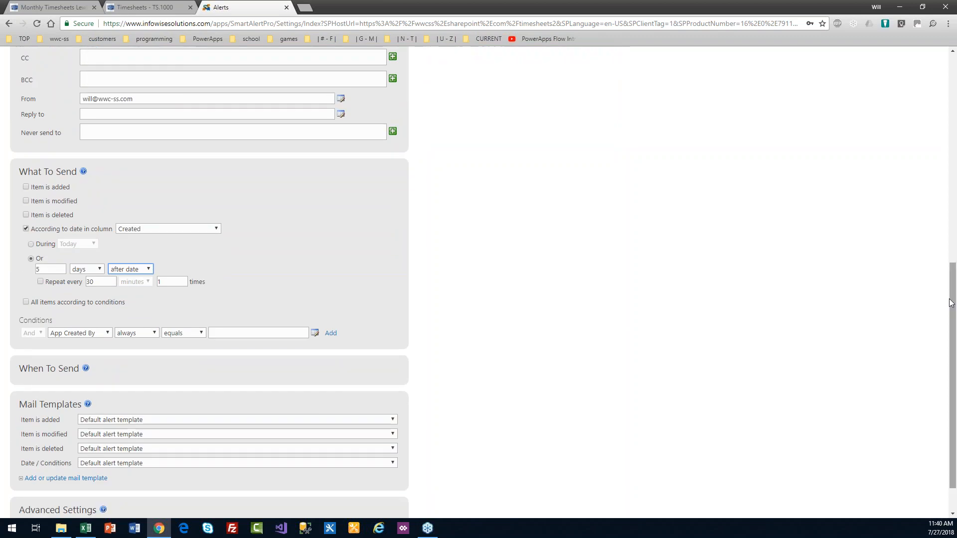
Step: Add the alert condition Status not equals 'Submitted'
click(104, 336)
drag(112, 378, 115, 436)
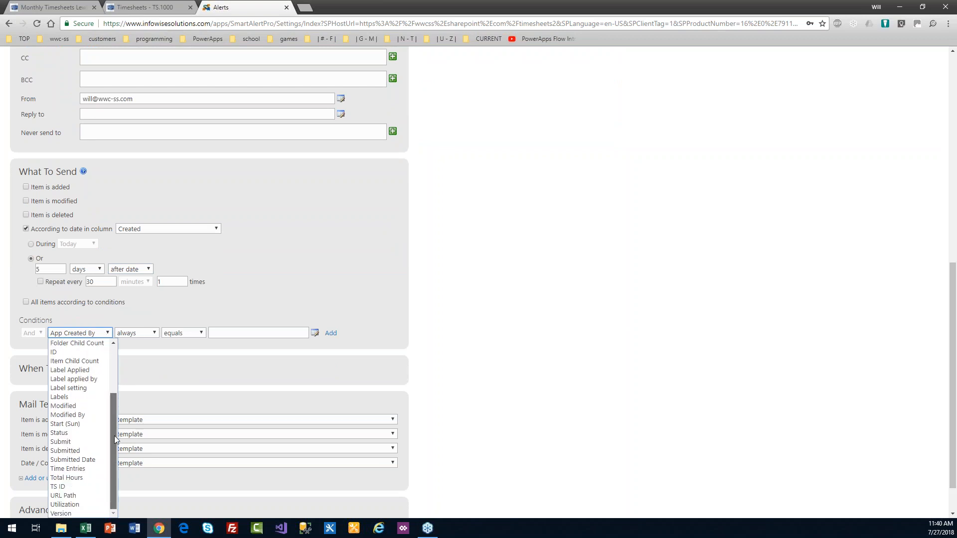
click(82, 433)
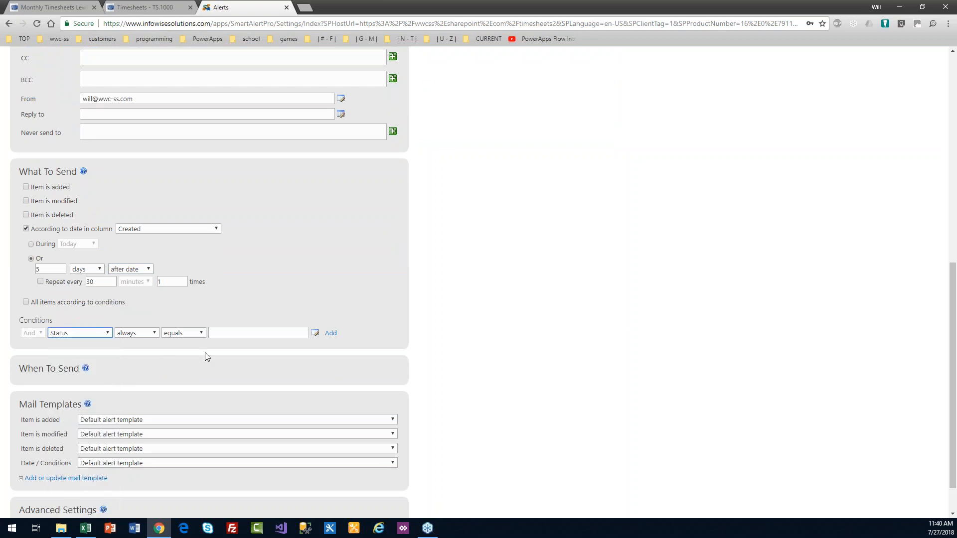
click(227, 332)
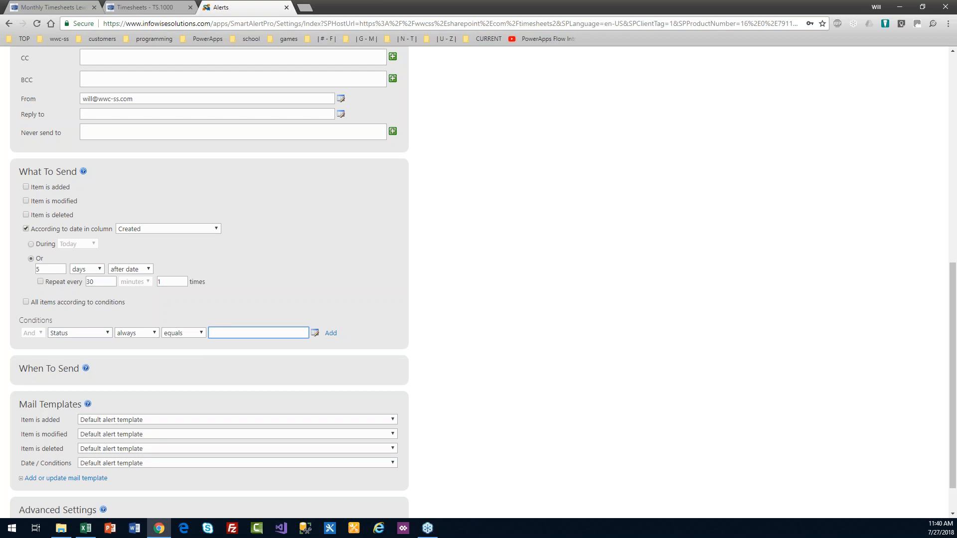
click(182, 333)
click(192, 348)
click(234, 333)
text(Submitted)
key(Tab)
key(Tab)
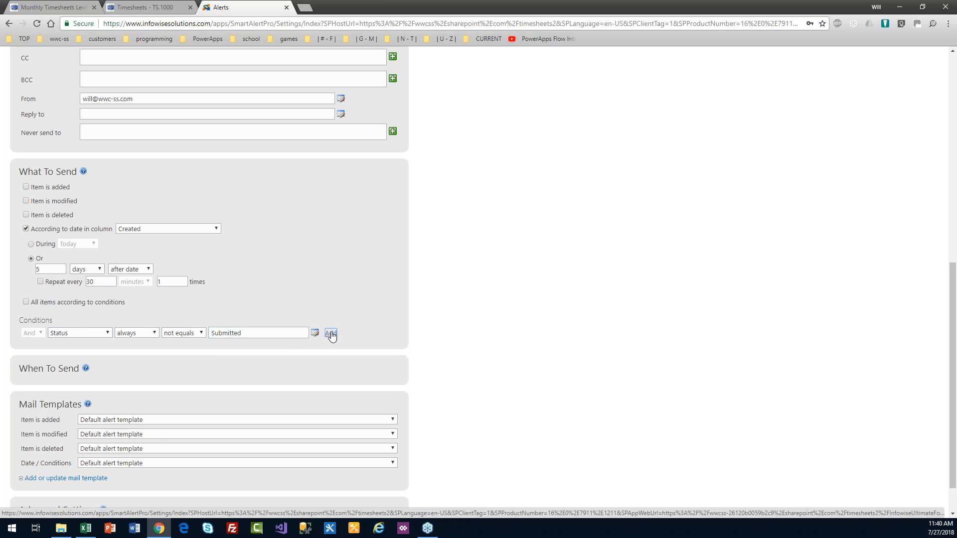
key(Return)
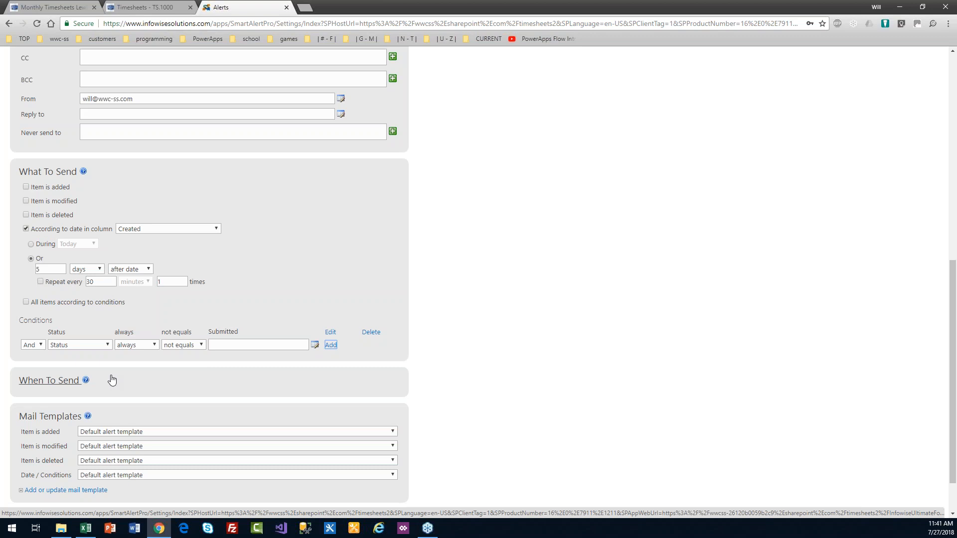
click(54, 381)
Step: Choose the Timesheets - Reminder template for Date / Conditions alerts and add the alert
scroll(952, 284, down, 3)
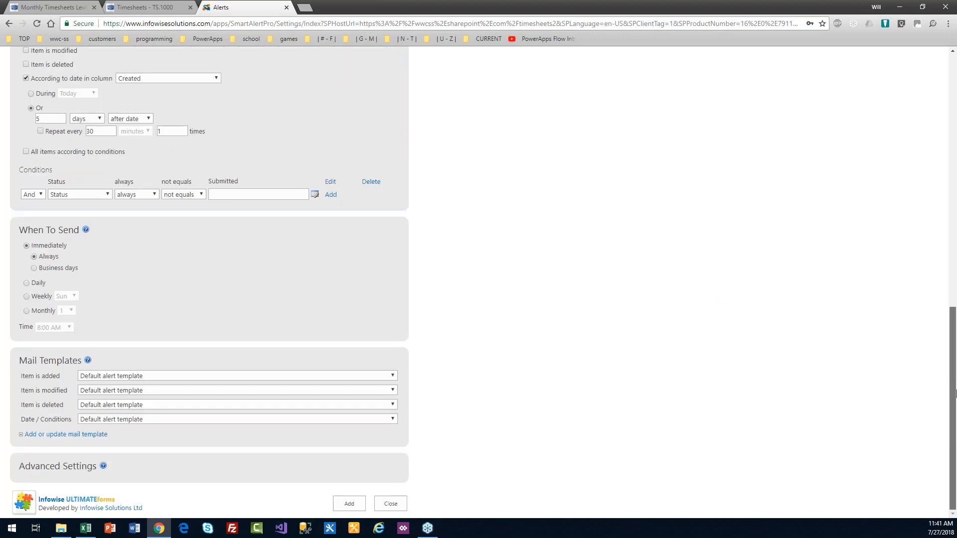
drag(63, 419, 21, 420)
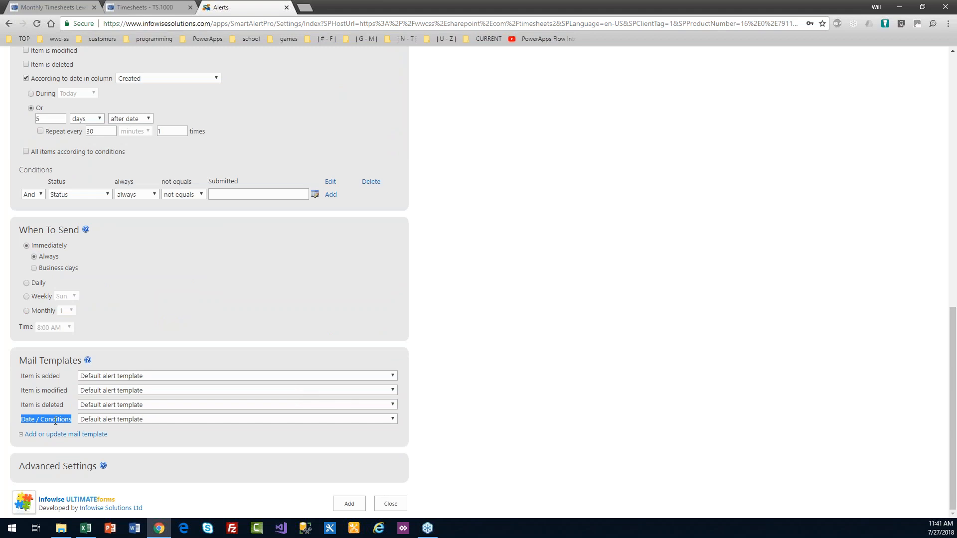
click(150, 420)
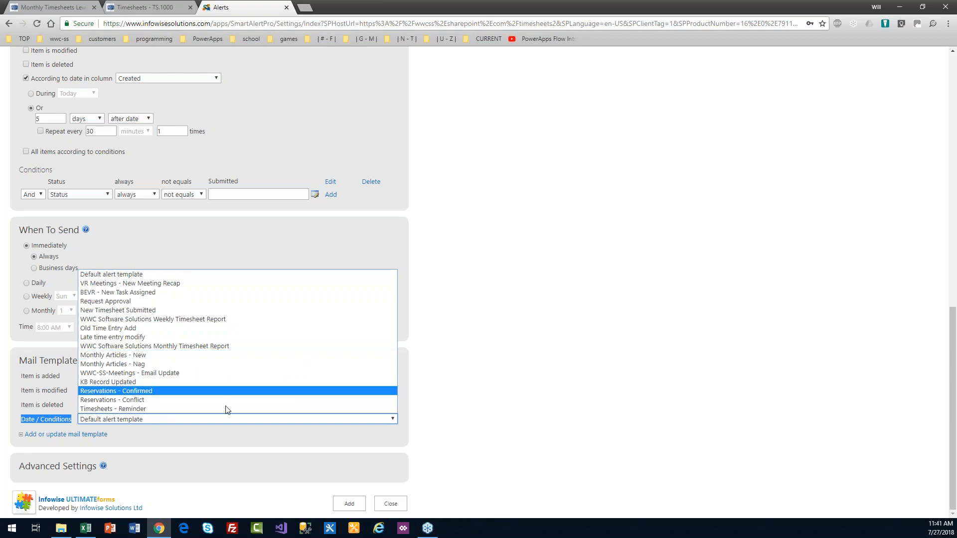
click(178, 408)
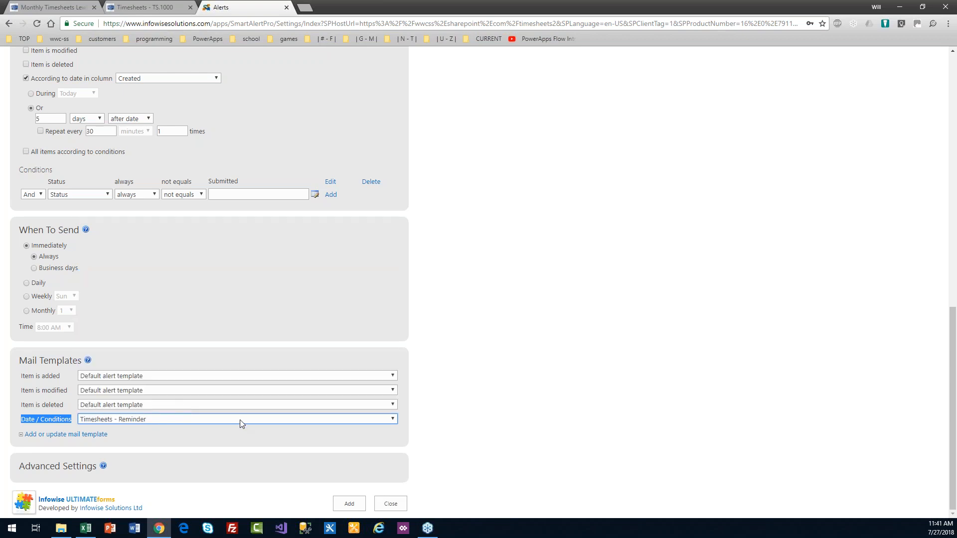
click(71, 470)
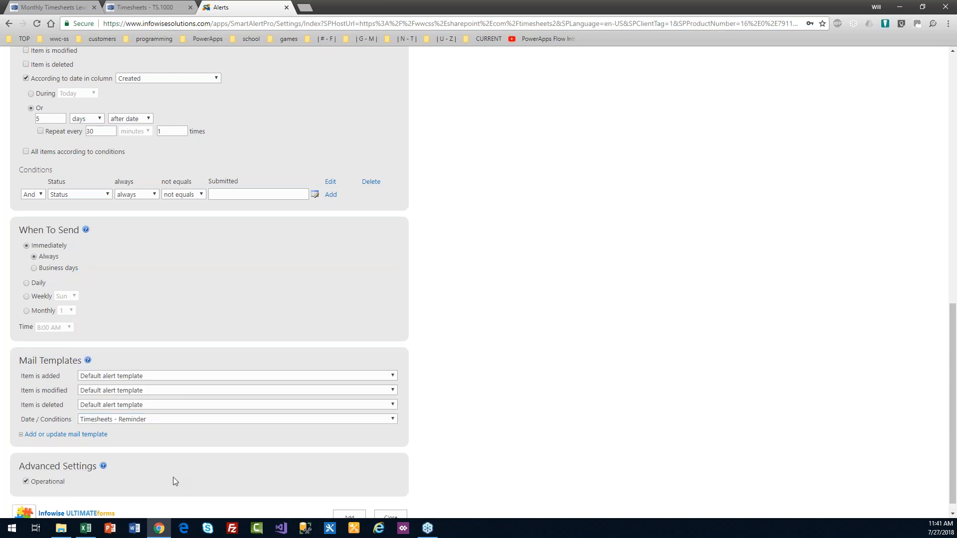
drag(953, 420, 945, 491)
click(349, 504)
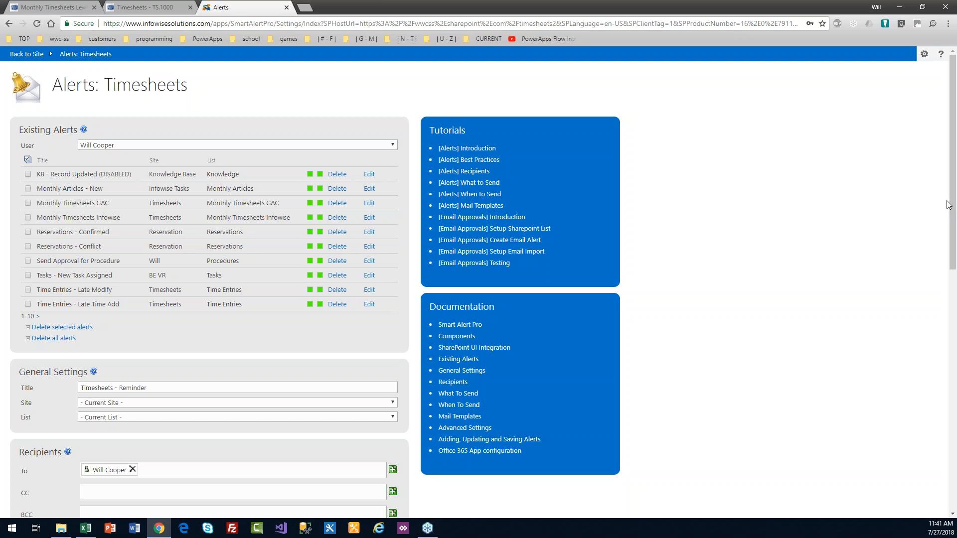
Step: Page to the next set of existing alerts to find Timesheets - Reminder on site Timesheets 2
drag(954, 213, 954, 250)
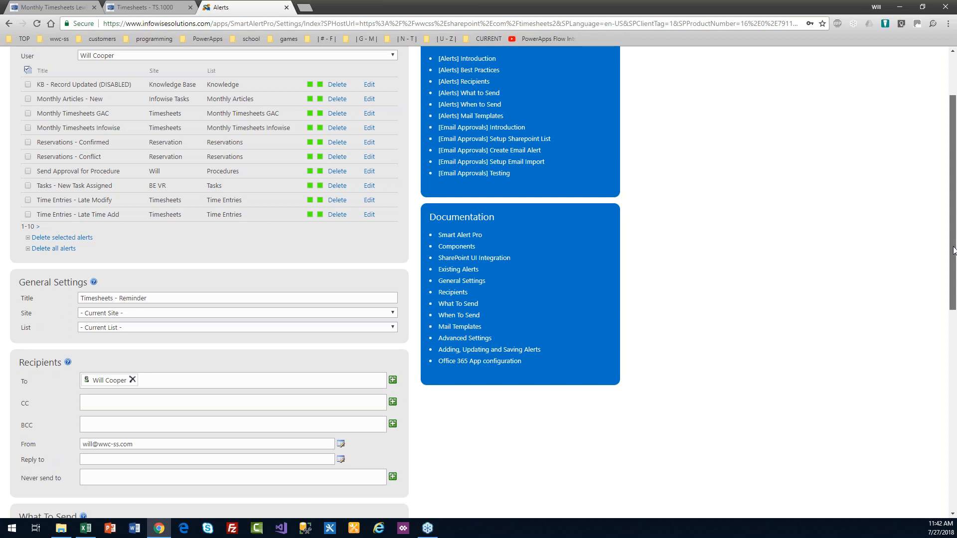
drag(953, 247, 936, 221)
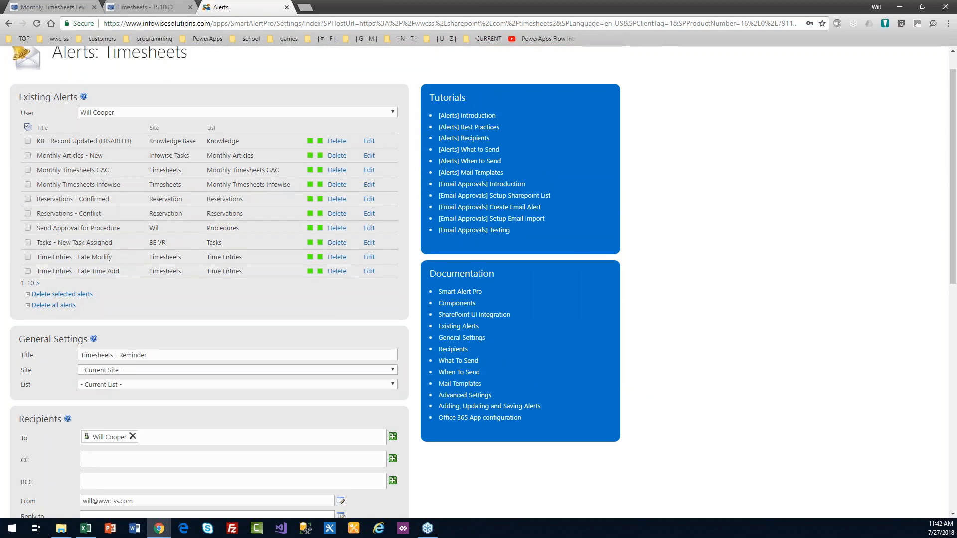
click(37, 284)
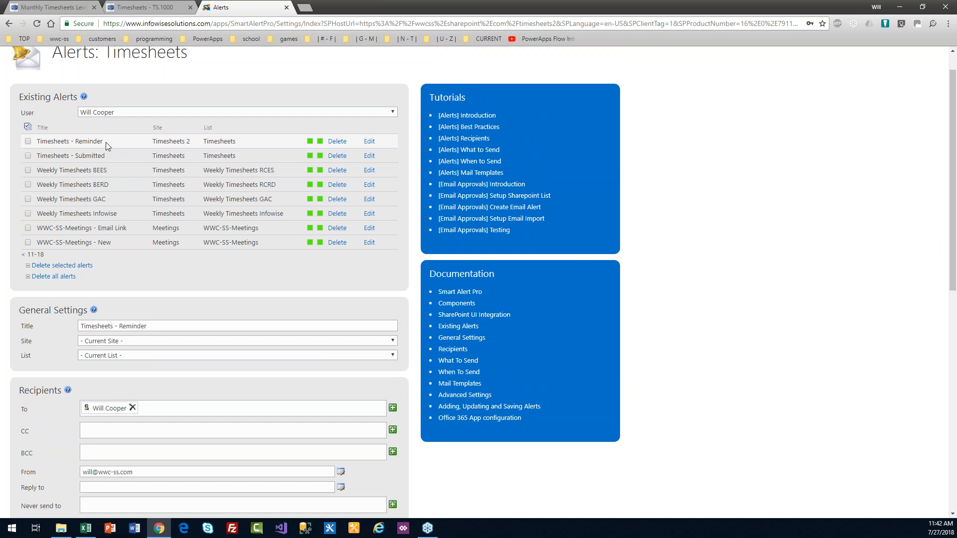
drag(194, 140, 159, 125)
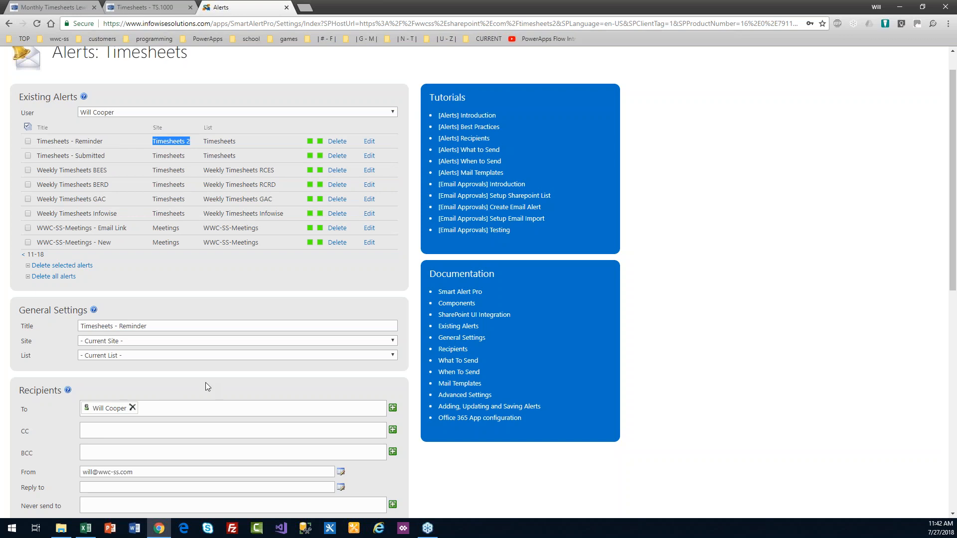
Step: Replace 'Reminder' in the alert title with 'Timesheet Submitted'
click(157, 327)
drag(158, 328, 119, 326)
text(Timesheet Submitted)
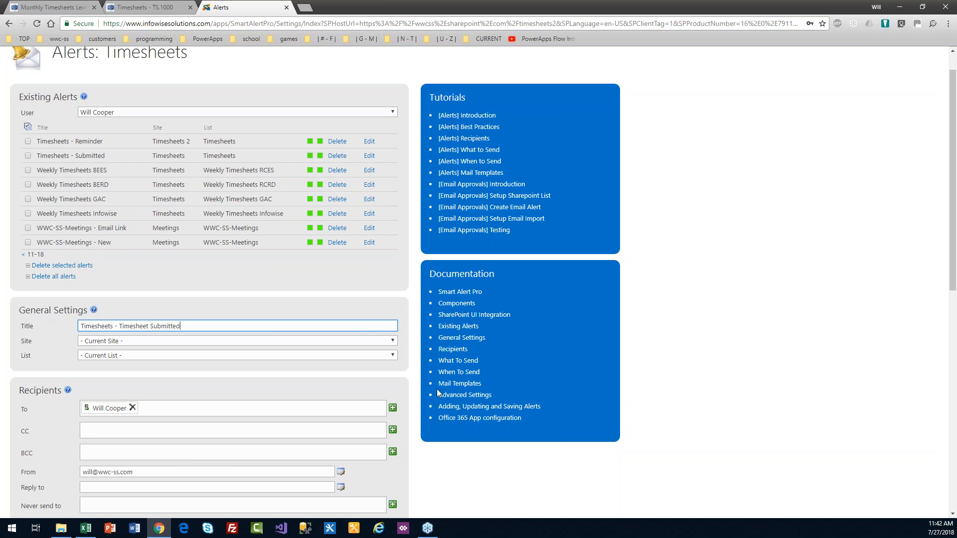
drag(955, 257, 955, 296)
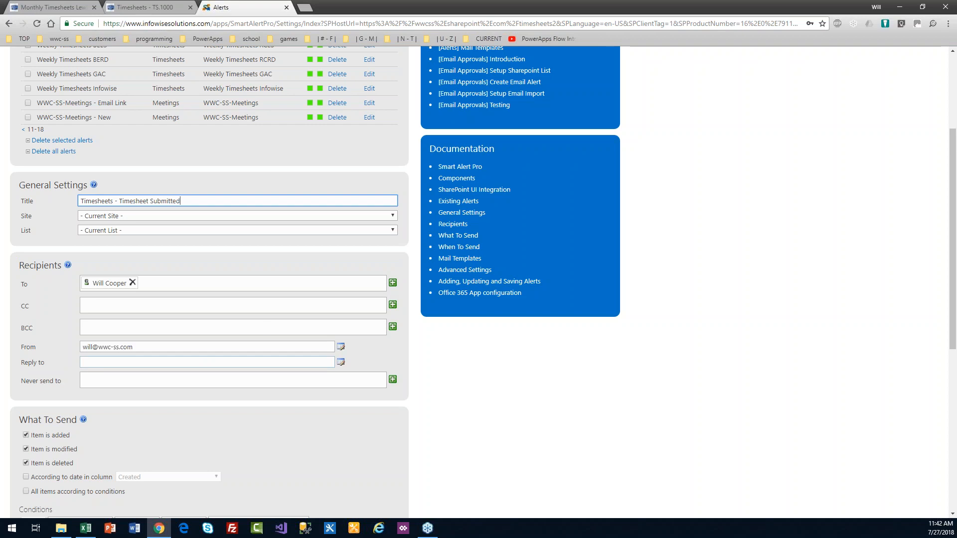
Step: Uncheck Item is added and Item is deleted so only modifications trigger the alert
click(56, 437)
click(58, 462)
drag(956, 283, 956, 337)
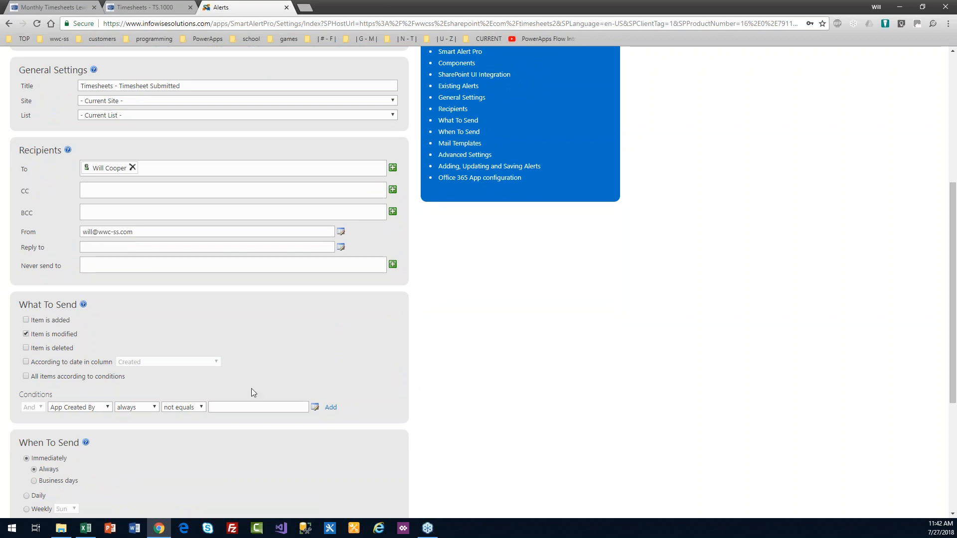
Step: Add the condition Submit after change equals Yes
click(108, 408)
scroll(112, 392, down, 3)
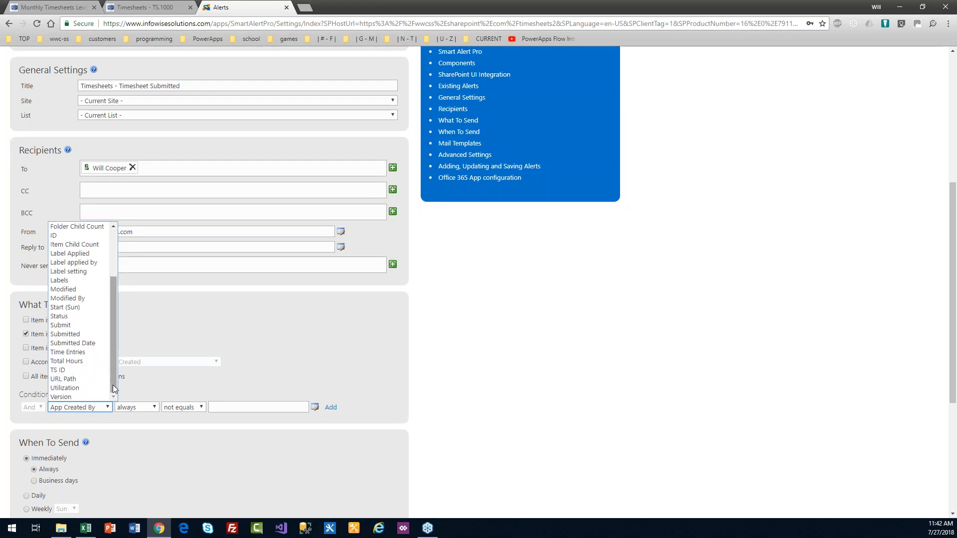
click(93, 327)
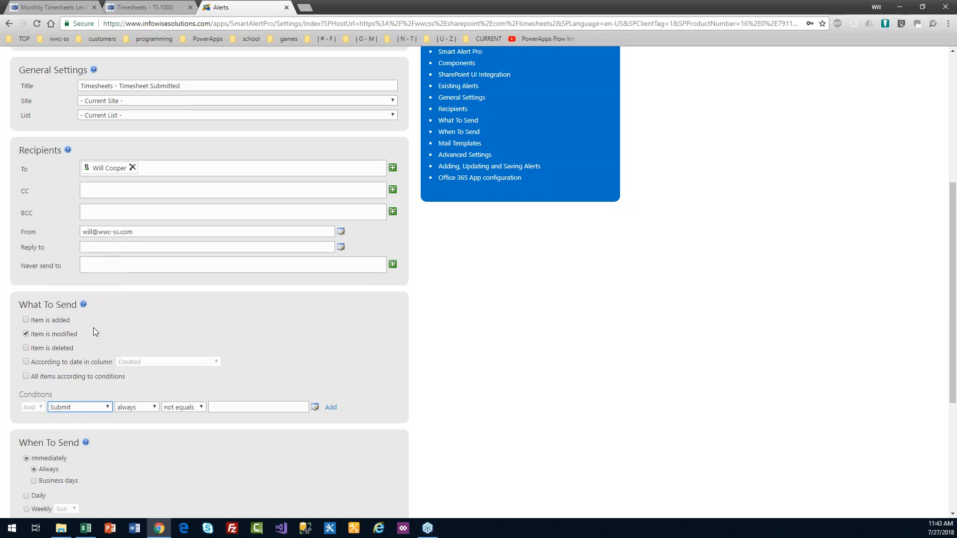
click(156, 408)
click(153, 423)
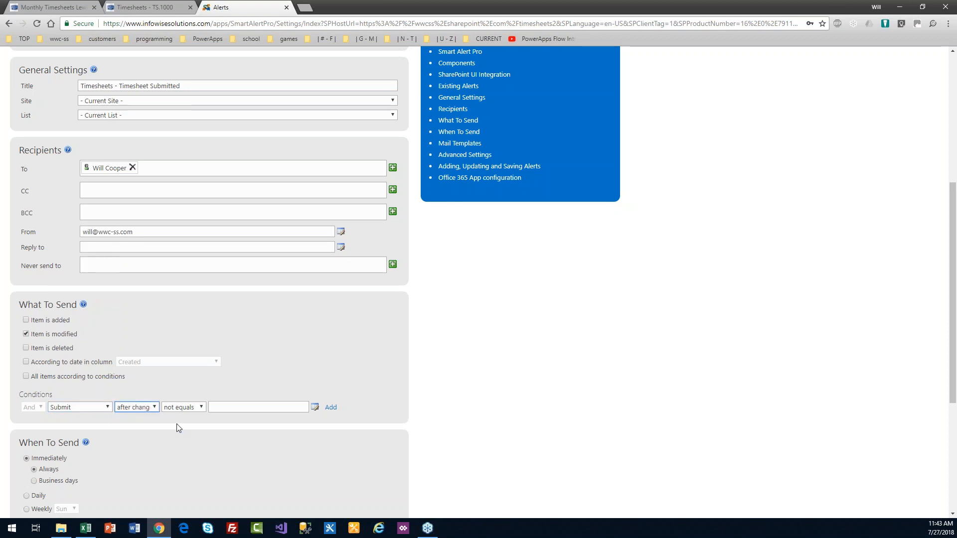
click(201, 408)
click(200, 417)
click(240, 408)
key(Tab)
key(Tab)
key(Return)
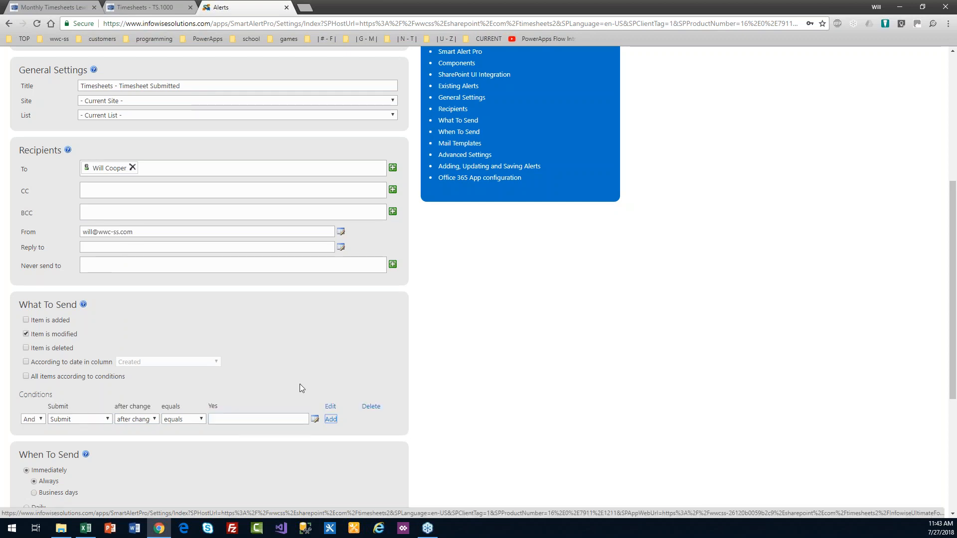
scroll(956, 336, down, 1)
scroll(955, 336, down, 5)
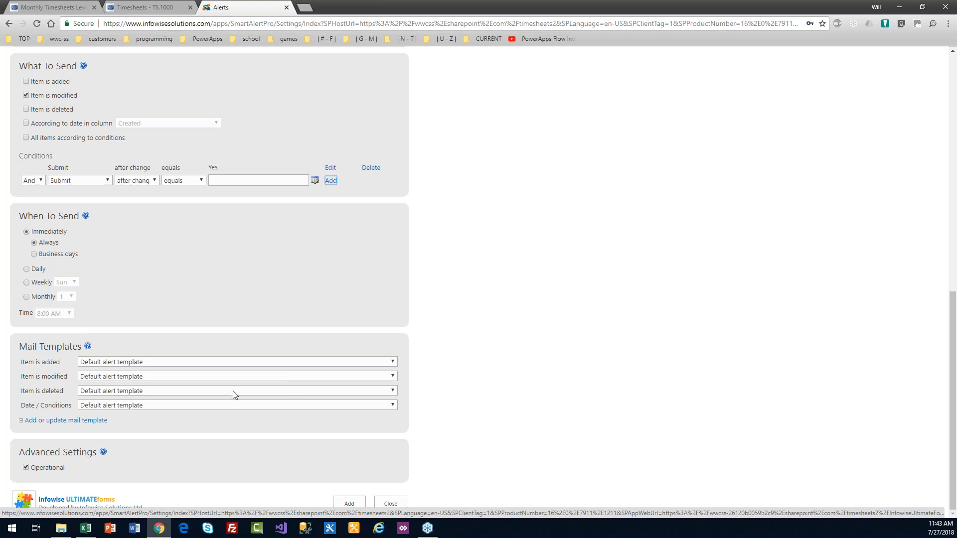
click(70, 421)
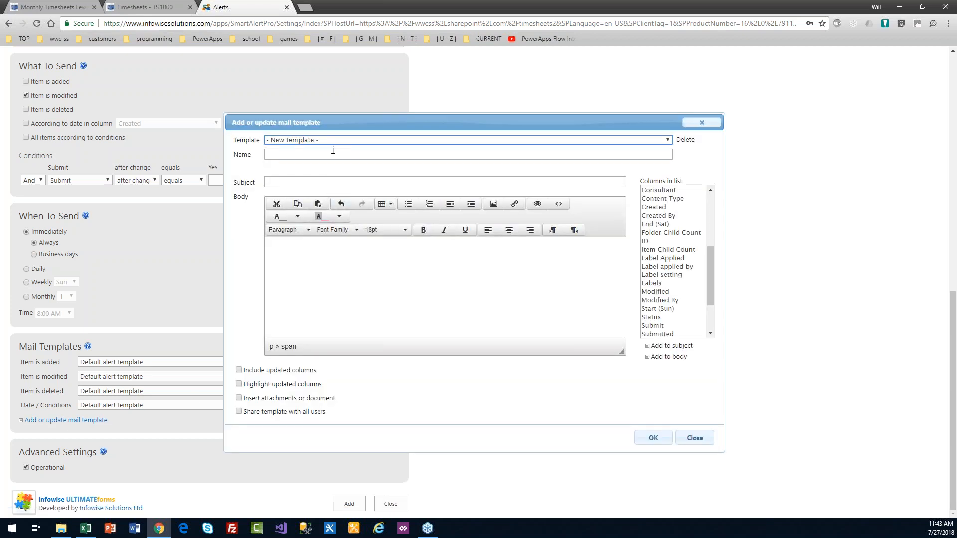
Step: Load the Timesheets - Reminder template and select its whole body for reuse
click(330, 141)
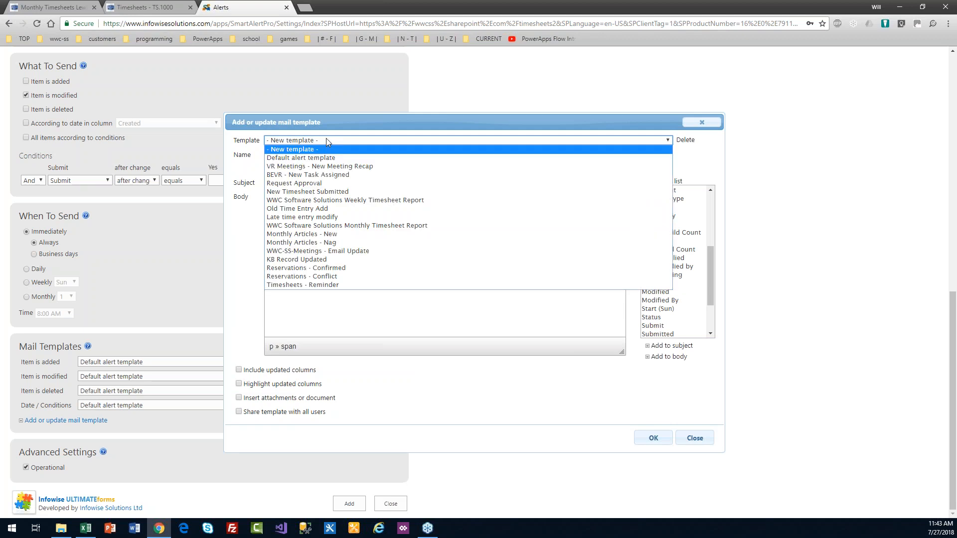
click(342, 284)
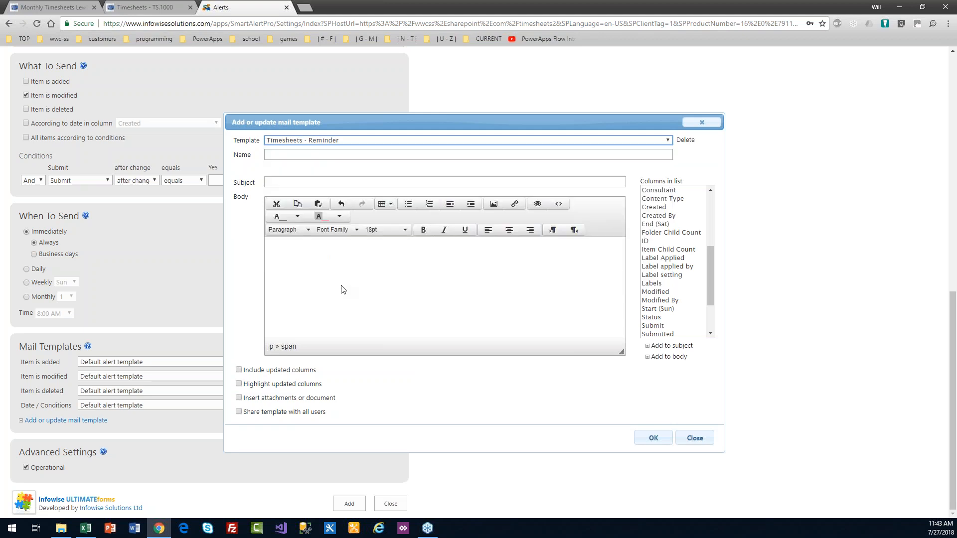
click(456, 317)
key(ctrl+a)
key(ctrl+c)
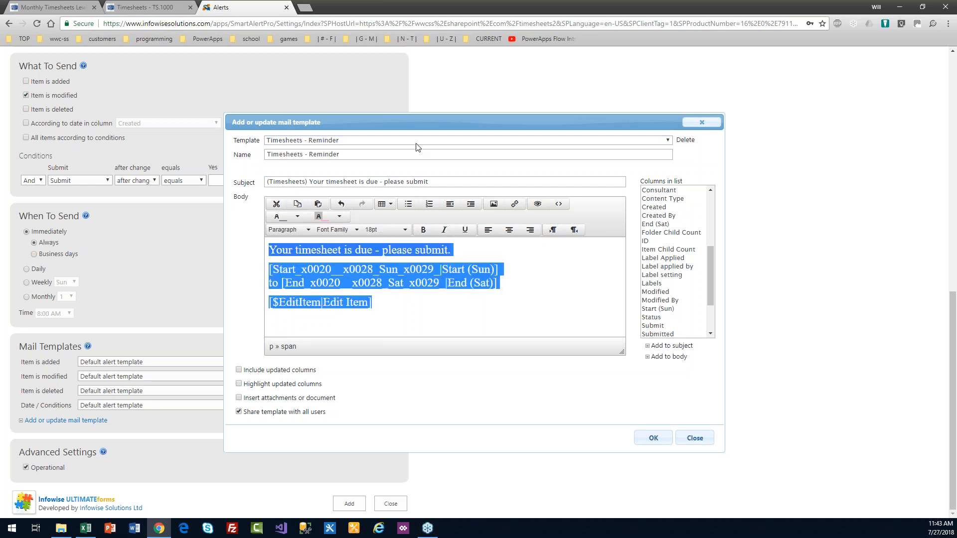
Step: Create a new template 'Timesheets - Submitted' with subject '(Timesheets) A timesheet has been submitted'
click(378, 143)
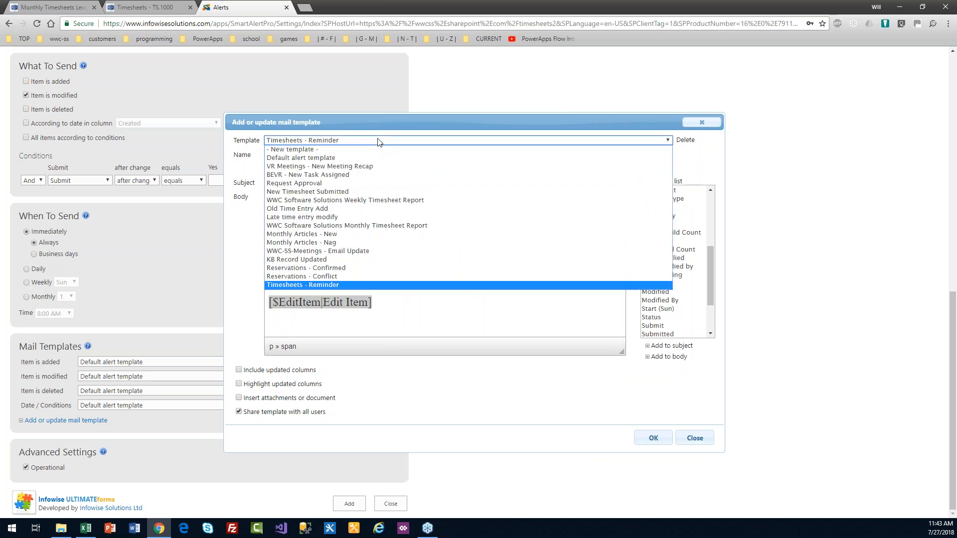
click(378, 150)
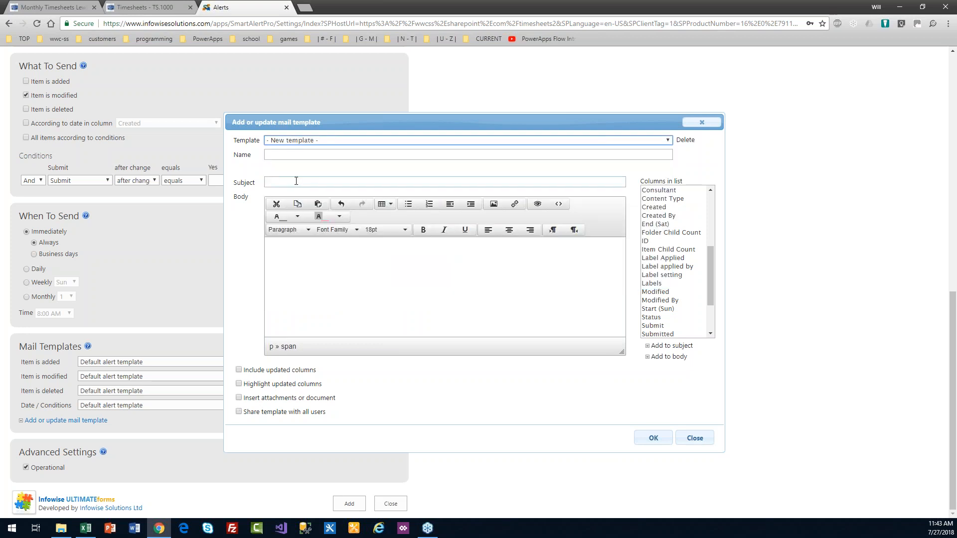
click(287, 158)
text(Timeshs)
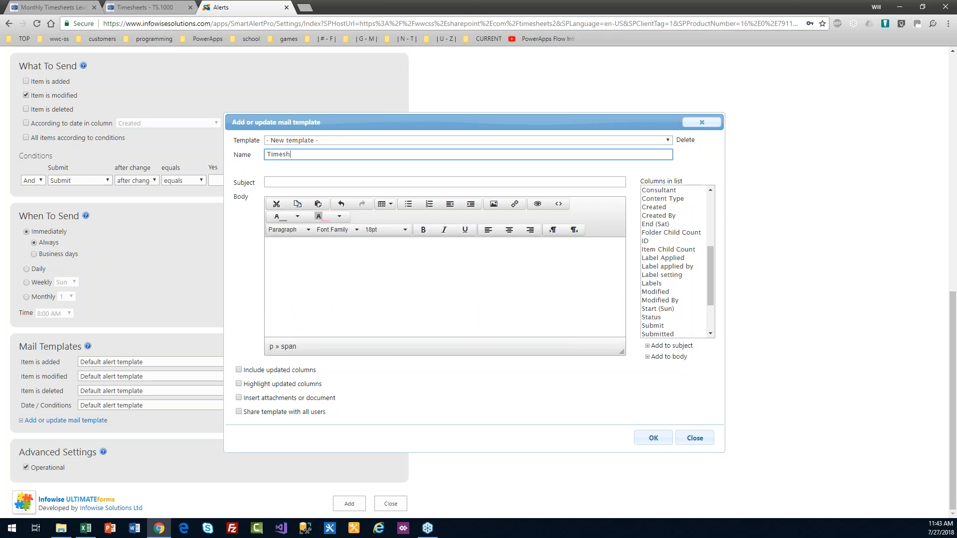
key(BackSpace)
text(eets)
text( - Time)
key(BackSpace)
key(BackSpace)
key(BackSpace)
text(Submitted)
key(Tab)
text((Timesheet)
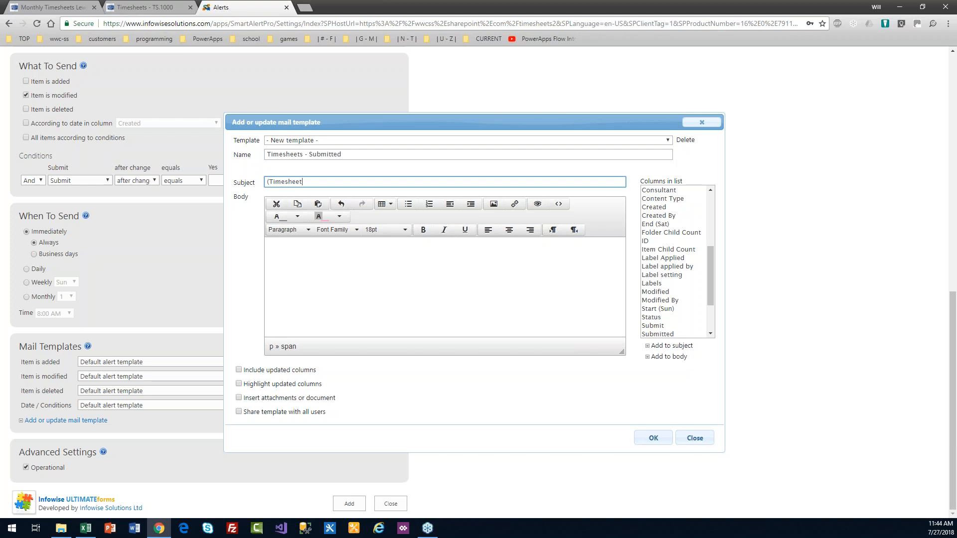
text(s) A timesheet has been submitted)
Step: Paste the reminder body, replacing its first line with the Consultant field and 'has submitted their timesheet'
click(669, 357)
click(293, 257)
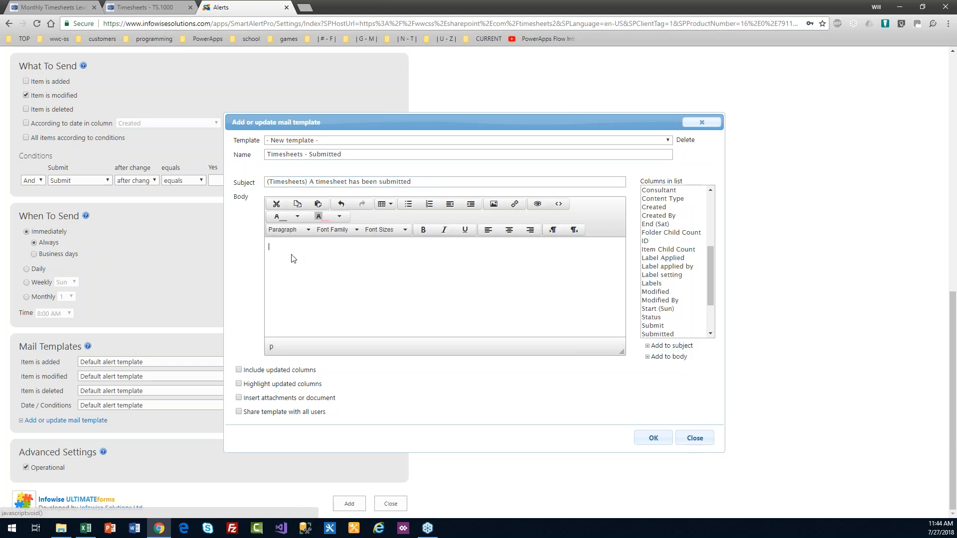
key(ctrl+v)
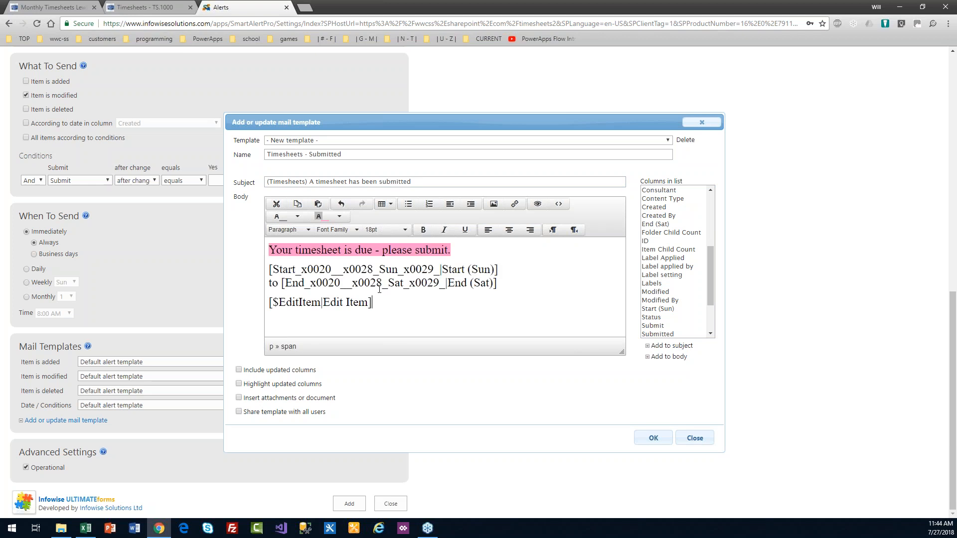
drag(453, 249, 272, 248)
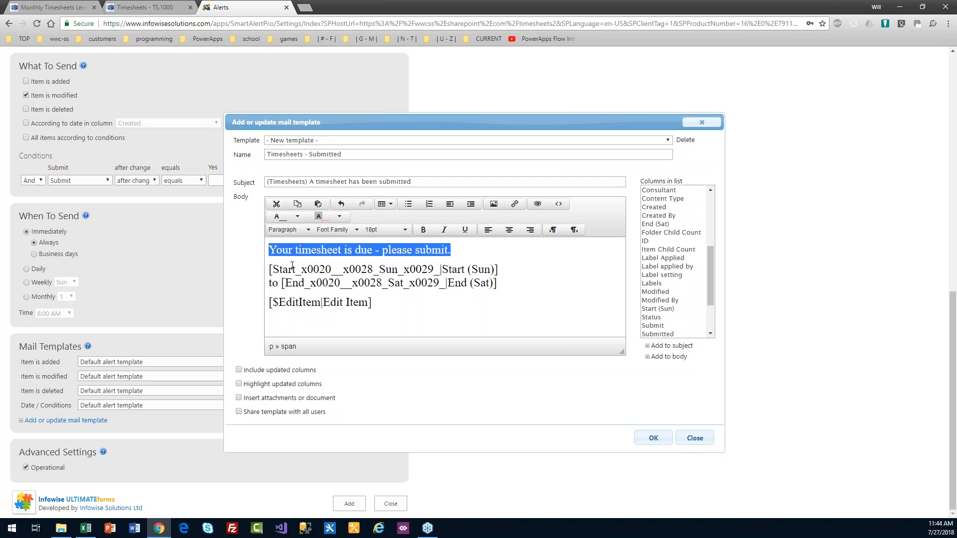
key(Delete)
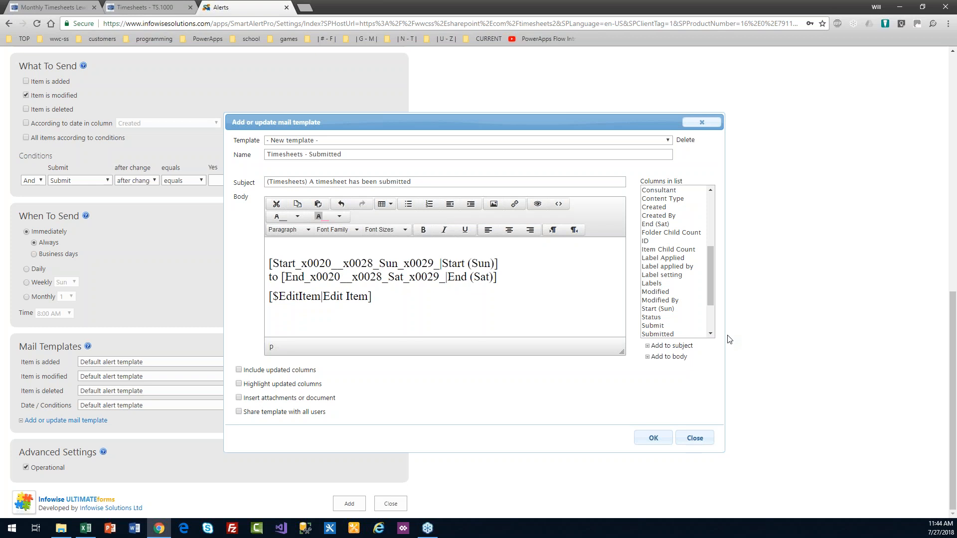
drag(712, 291, 712, 270)
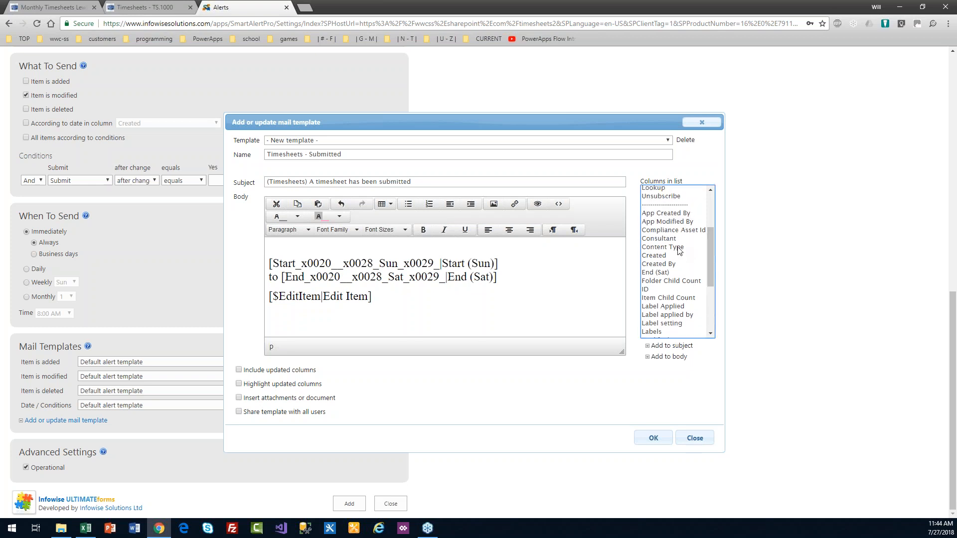
click(674, 239)
click(672, 346)
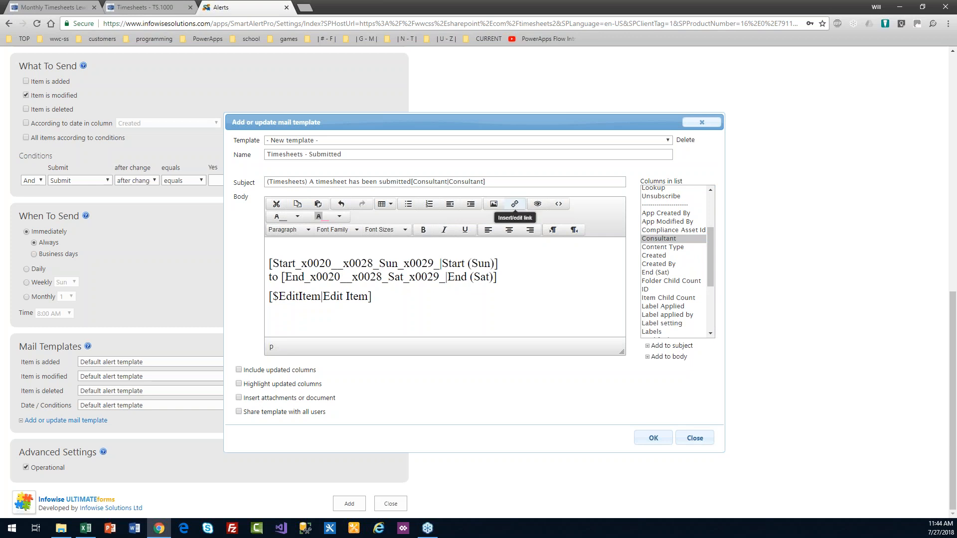
drag(498, 181, 279, 247)
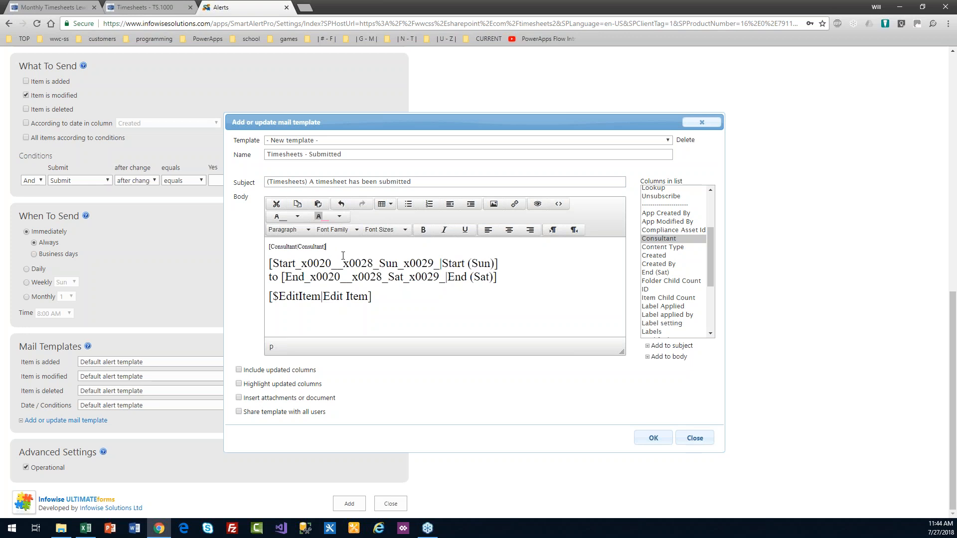
text(has submitted their timesheet)
Step: Set the first body line to 14pt font size
drag(399, 248, 263, 249)
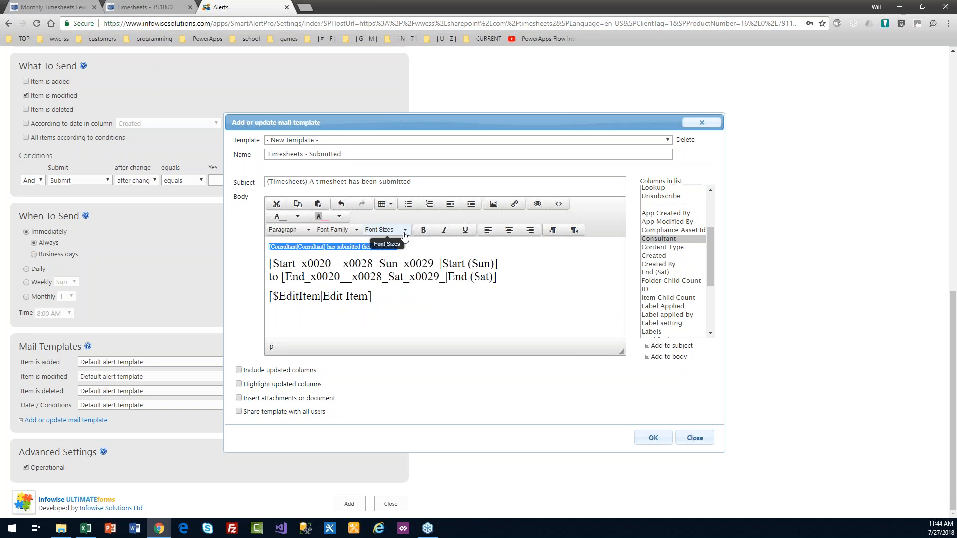
click(405, 232)
click(398, 289)
click(420, 292)
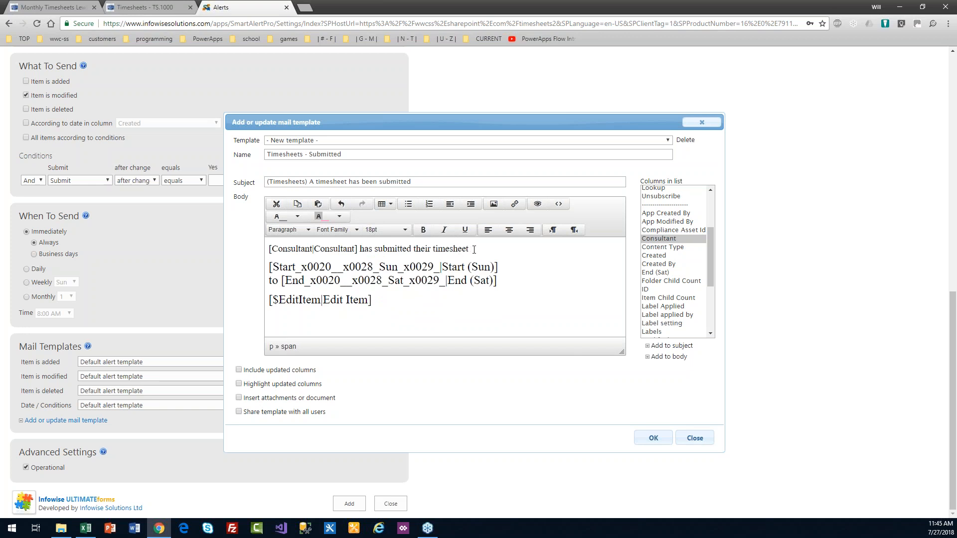
Step: Give the first line a light green background and share the template with all users
drag(470, 249, 271, 254)
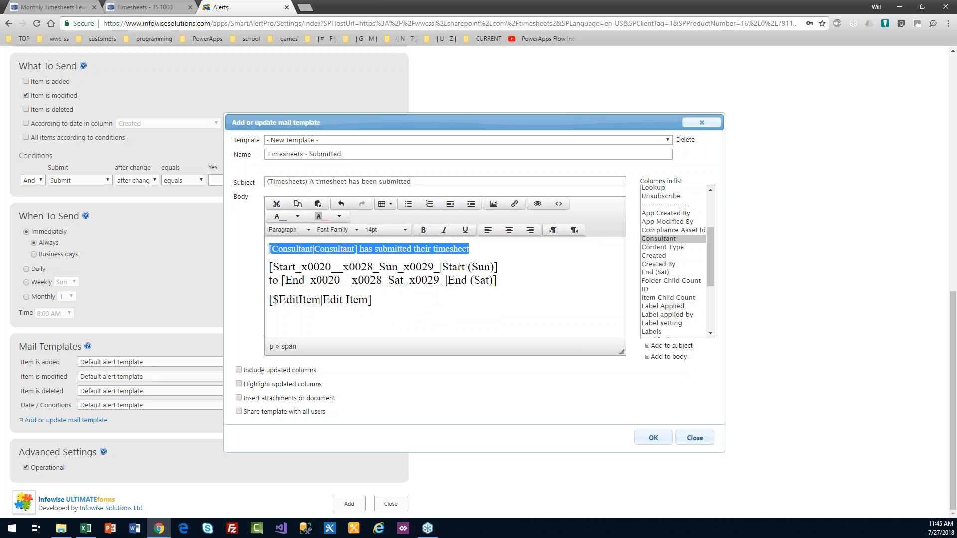
click(340, 218)
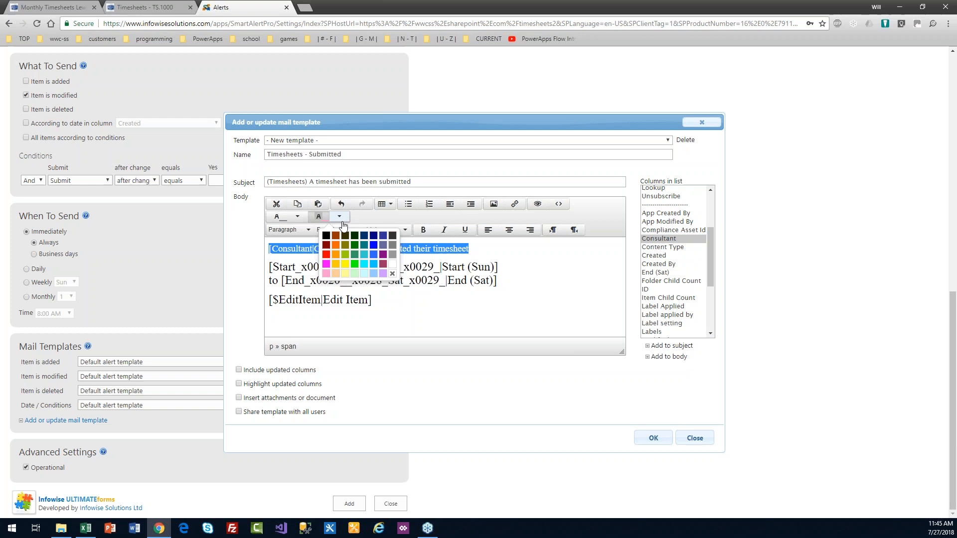
click(354, 274)
click(419, 289)
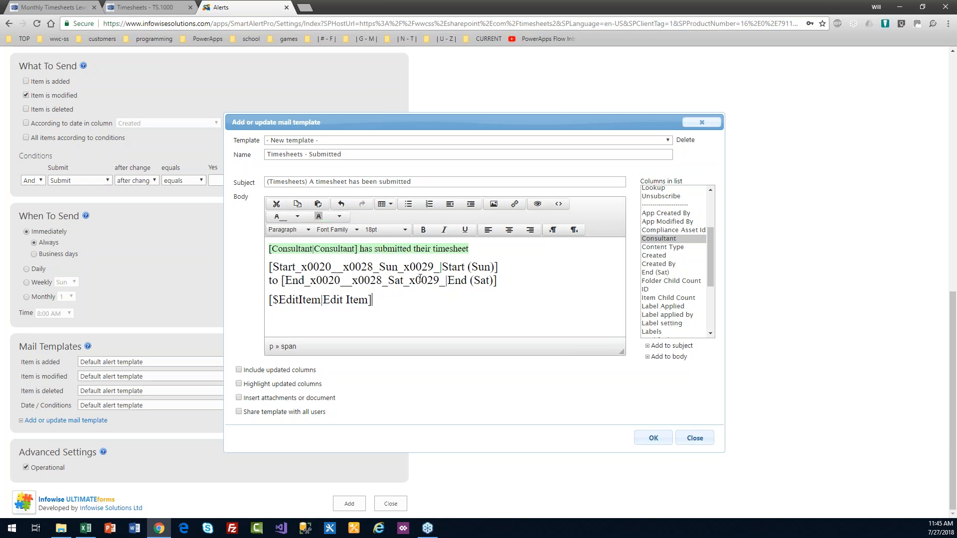
click(238, 411)
Step: Save the template, use Timesheets - Submitted for modified items, add the alert, then go home
click(642, 438)
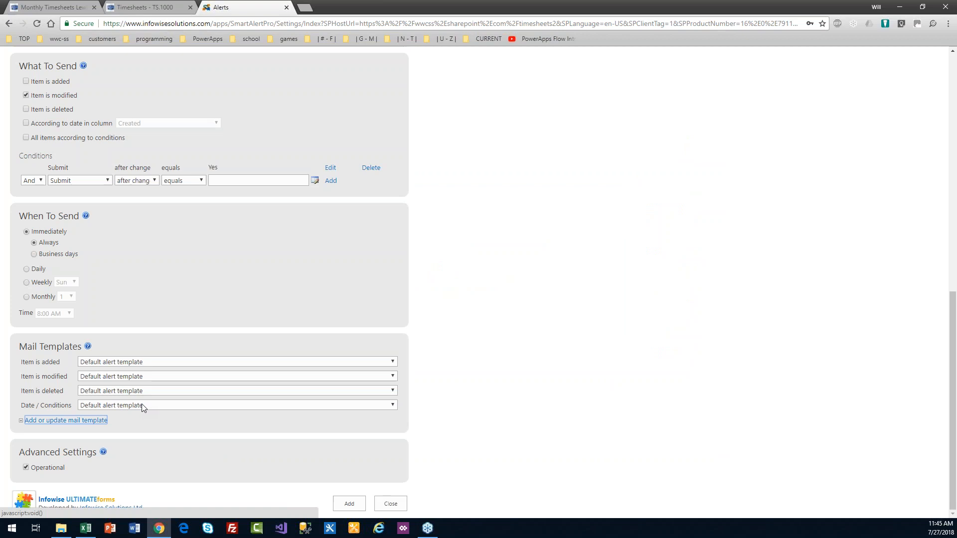
drag(69, 378, 20, 380)
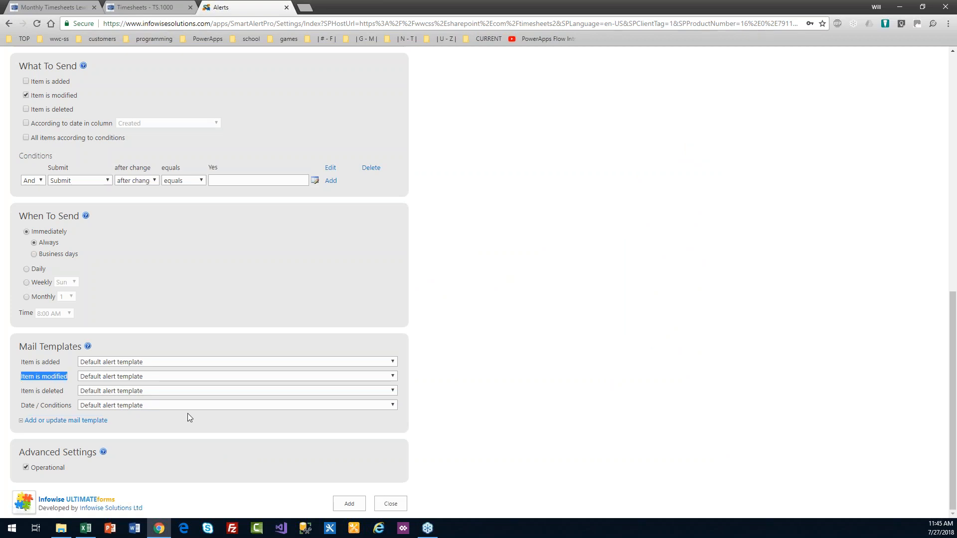
click(175, 377)
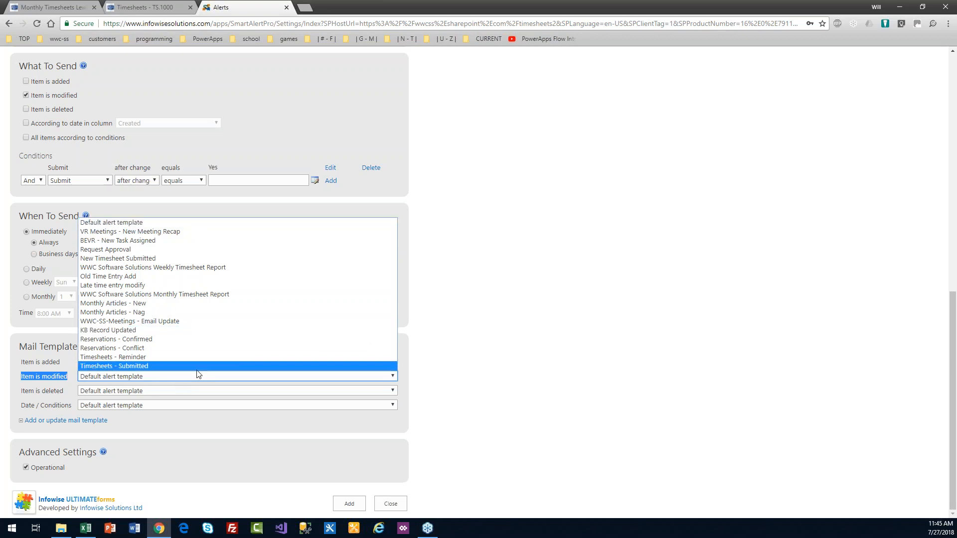
click(194, 366)
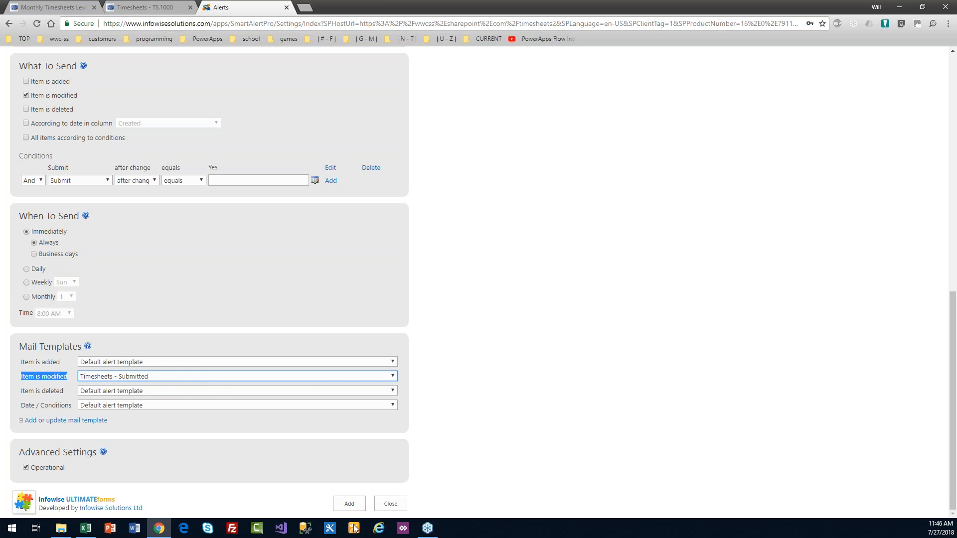
click(351, 504)
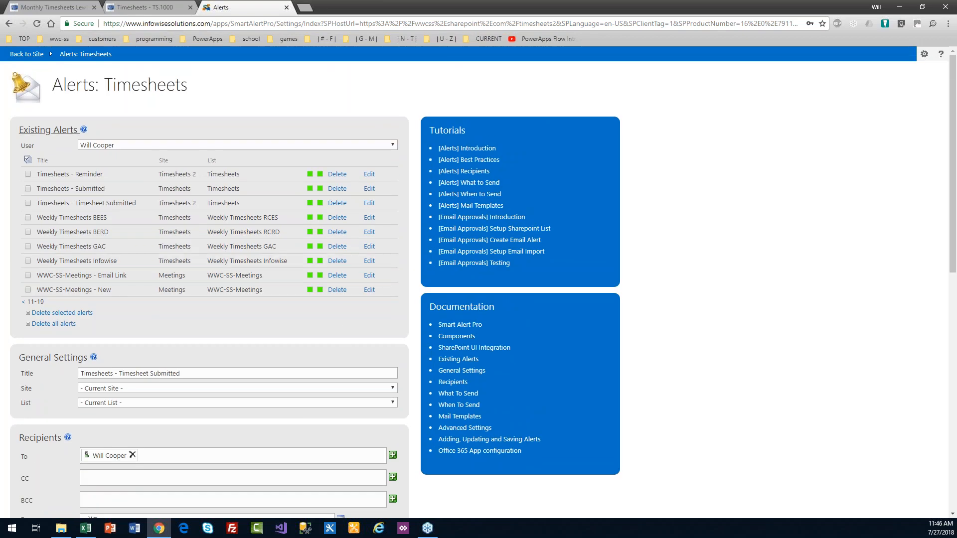
click(28, 60)
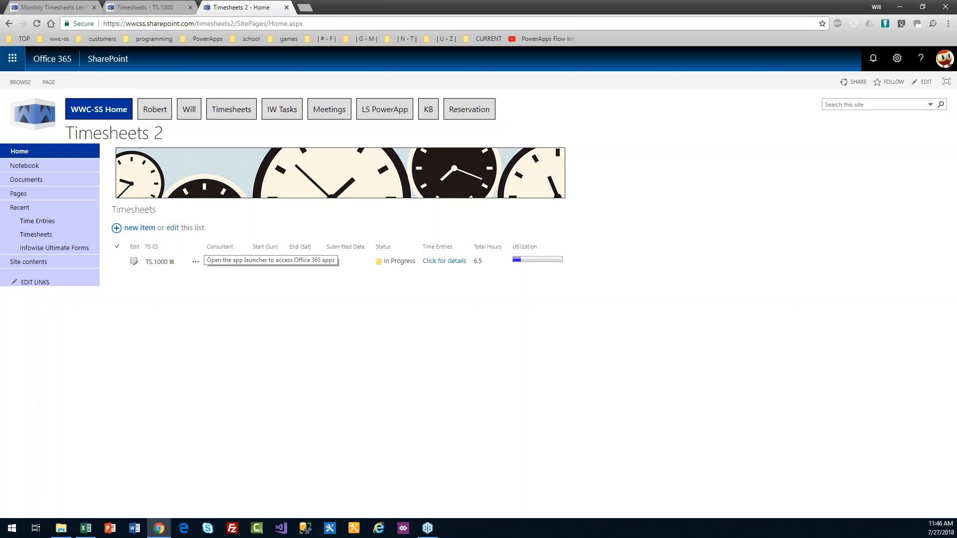
Step: Tick Submit on timesheet TS.1000, save it, and refresh the page
click(134, 263)
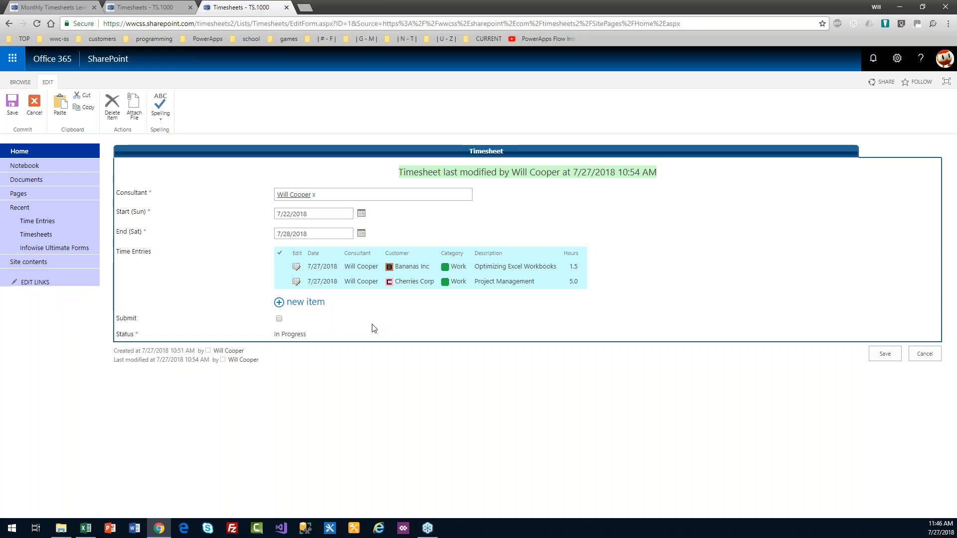
drag(315, 337, 274, 342)
click(327, 322)
click(280, 319)
drag(145, 323, 119, 320)
click(885, 354)
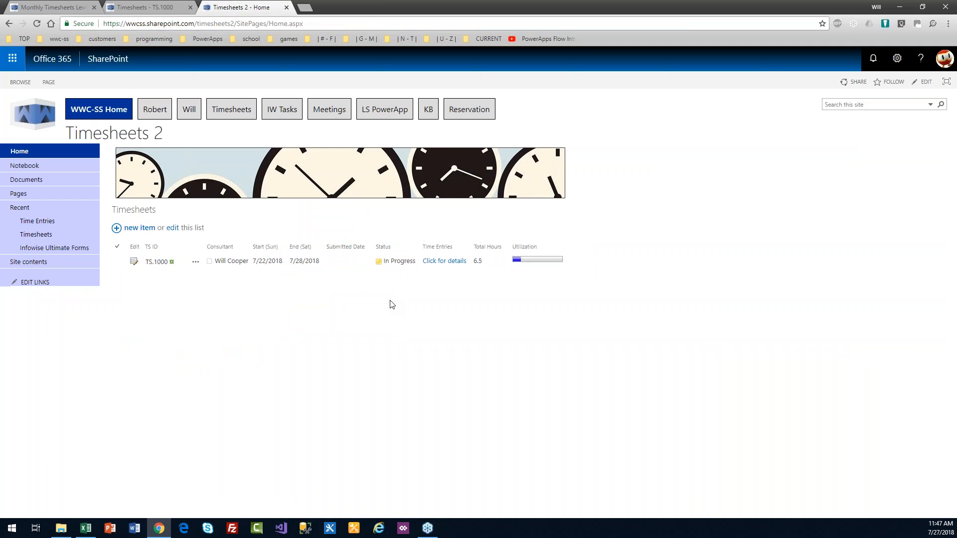
key(F5)
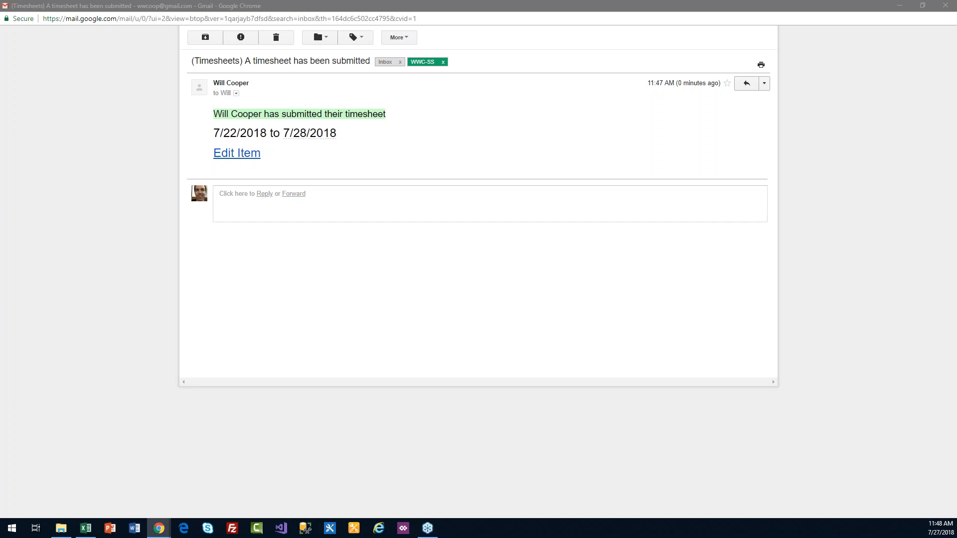
Step: Switch from the Gmail notification back to the SharePoint Timesheets 2 page
key(alt+Tab)
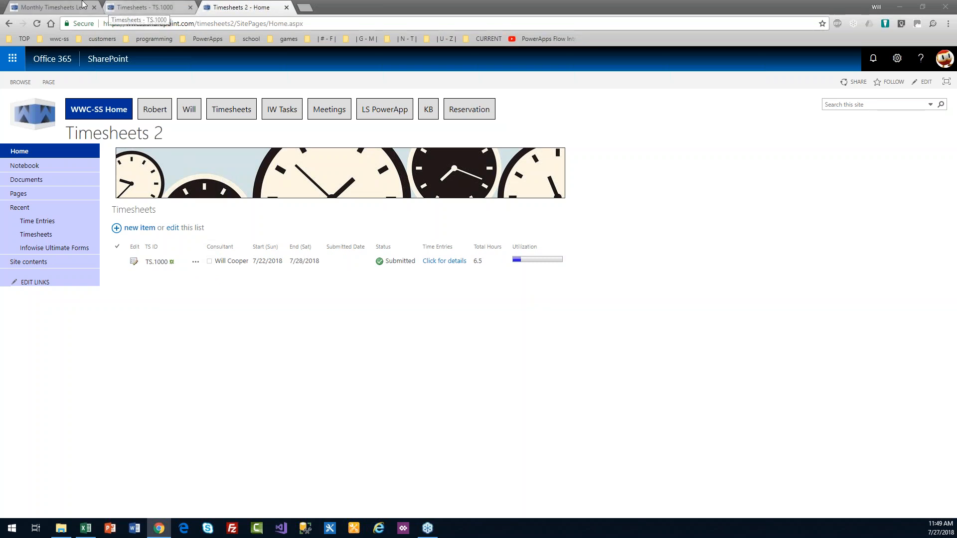
Step: Go via the YTD Hours Chart page to the Time Entries list and open its Infowise Design page
click(55, 7)
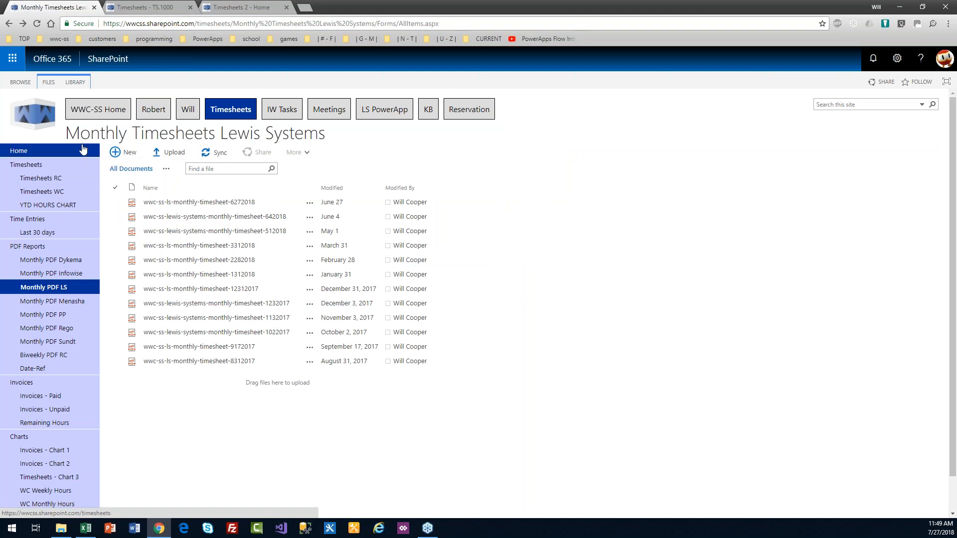
click(49, 209)
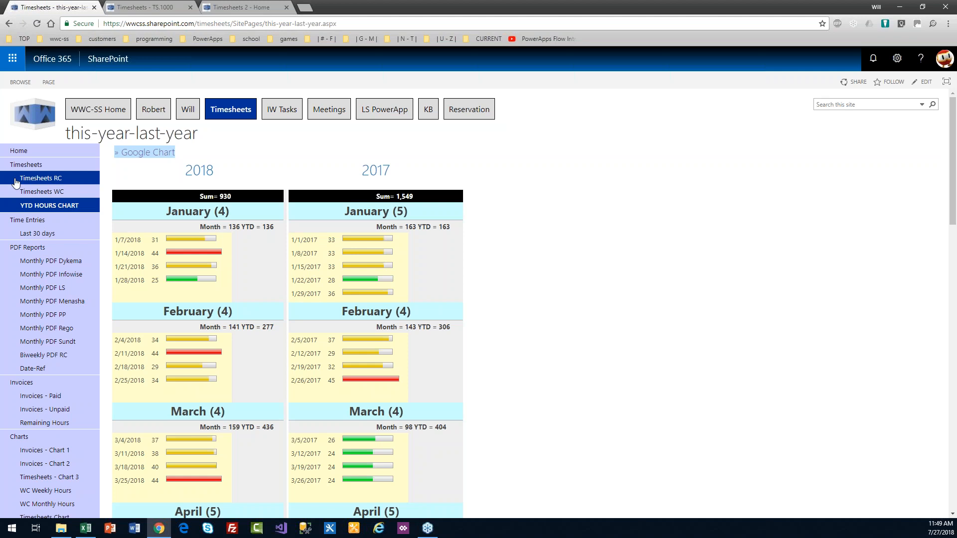
click(27, 220)
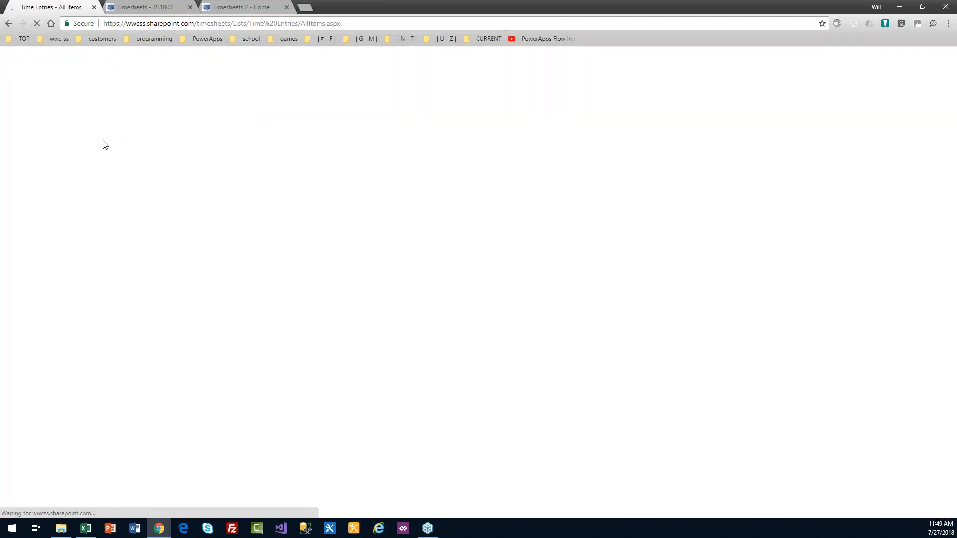
click(73, 82)
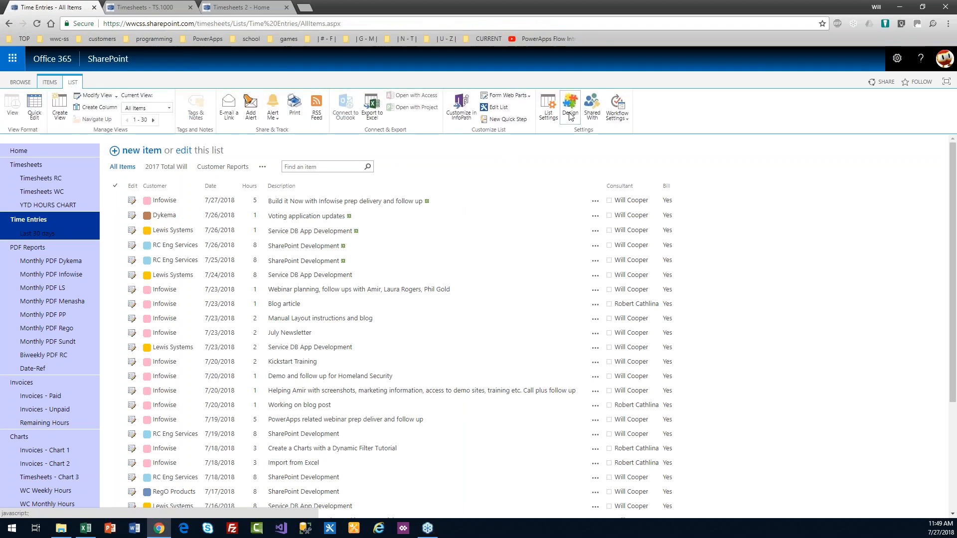
click(571, 115)
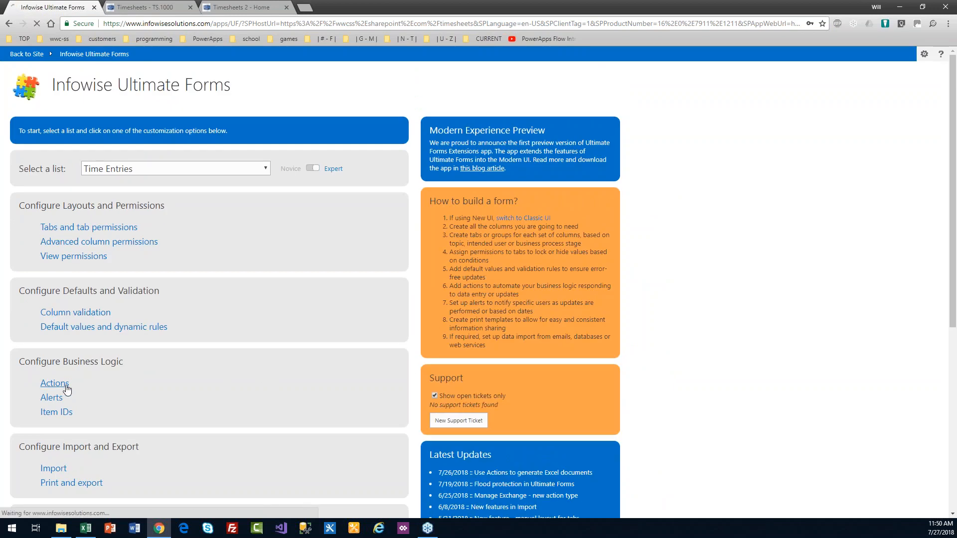
Step: Show the Time Entries actions table and scroll through its ten permission and timesheet print actions
click(66, 386)
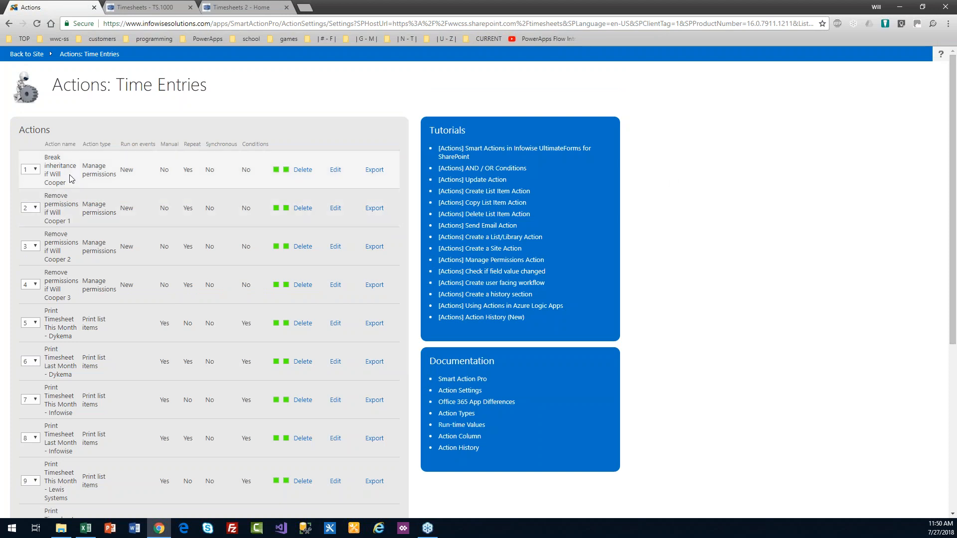
drag(955, 177, 955, 264)
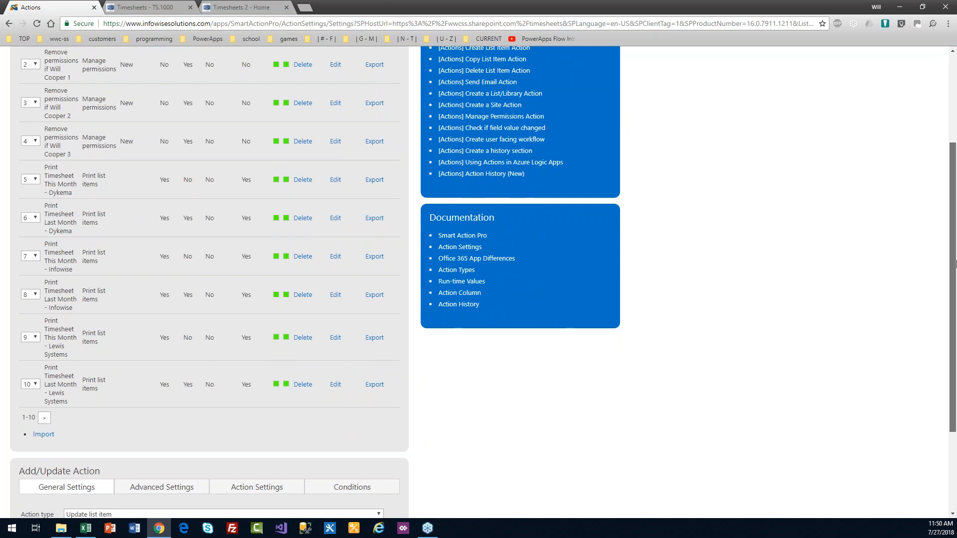
drag(956, 264, 956, 249)
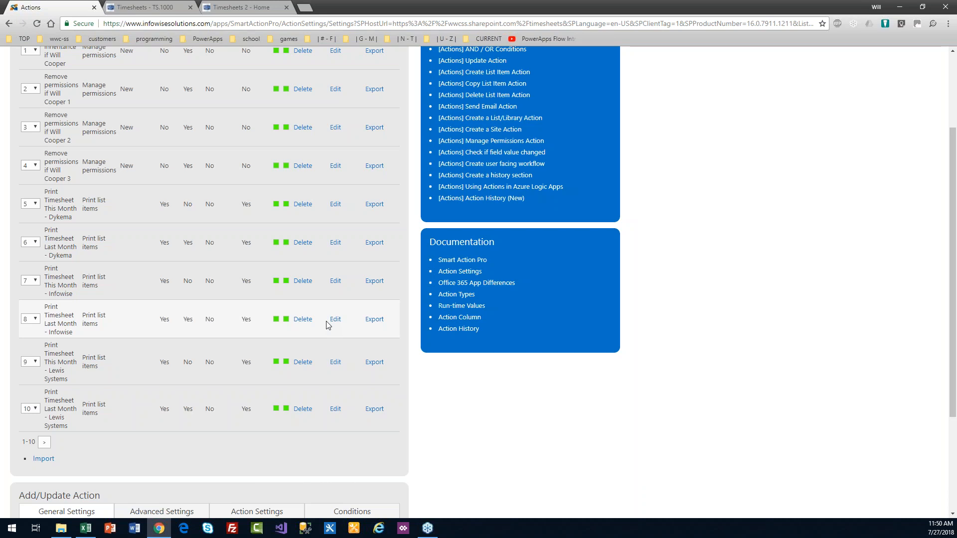
Step: Edit 'Print Timesheet This Month - Infowise', reviewing its Conditions and Action Settings tabs
click(336, 282)
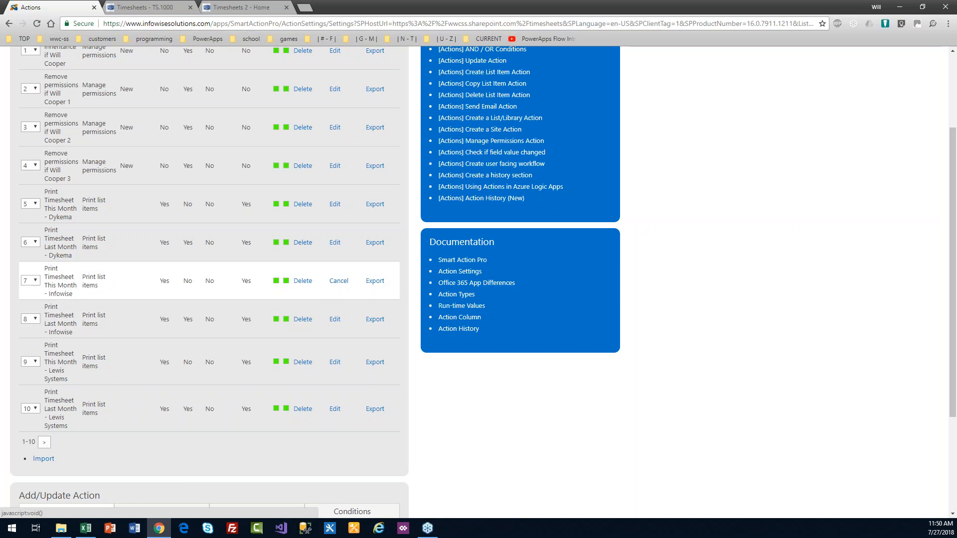
scroll(847, 358, down, 3)
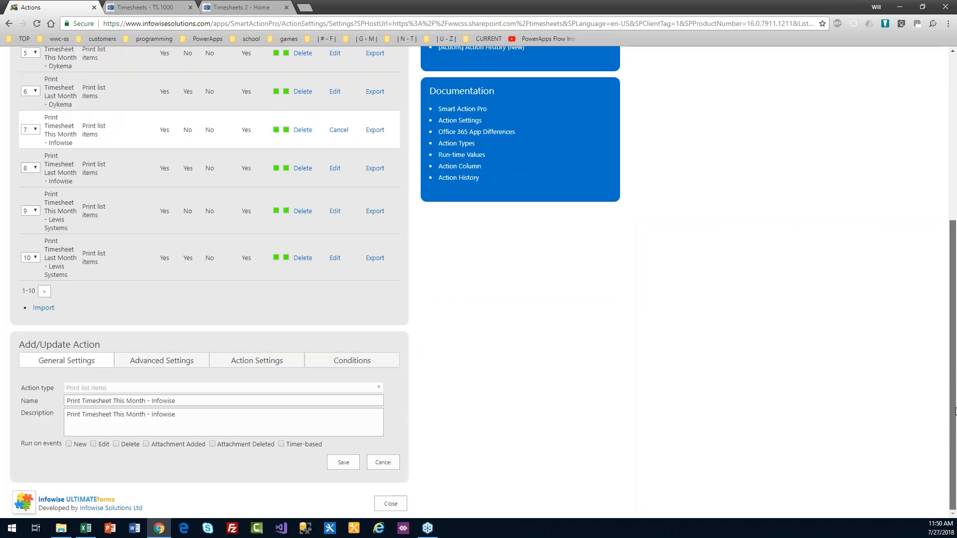
click(327, 366)
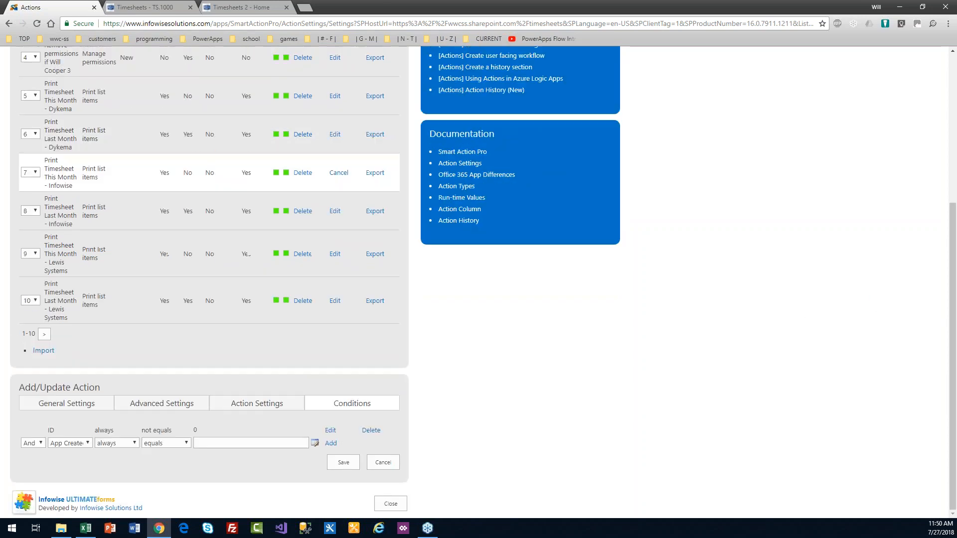
click(289, 406)
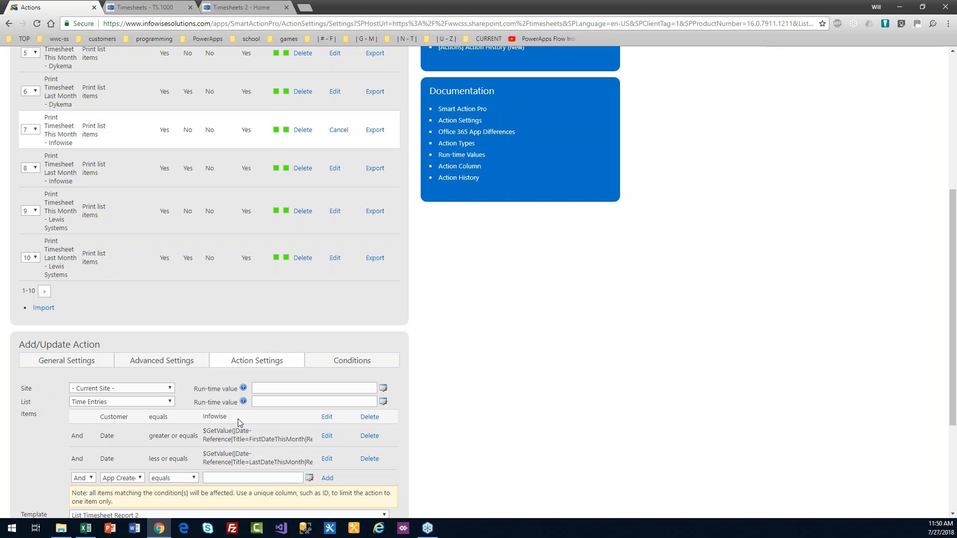
drag(238, 419, 203, 420)
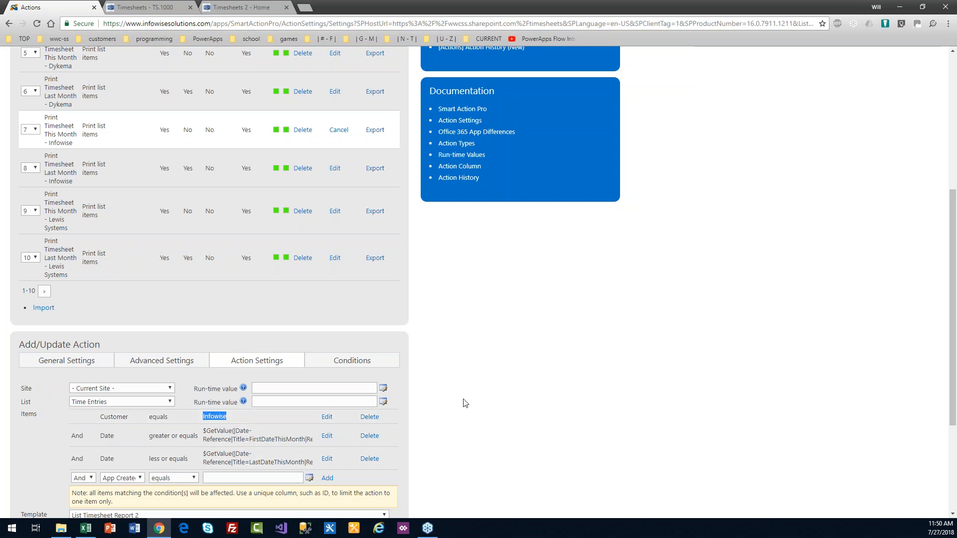
scroll(548, 411, down, 3)
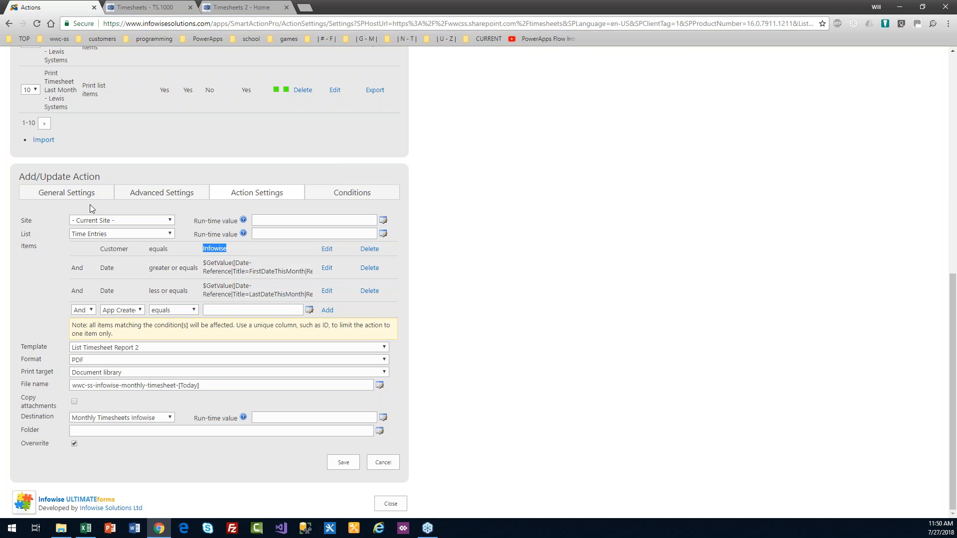
click(79, 194)
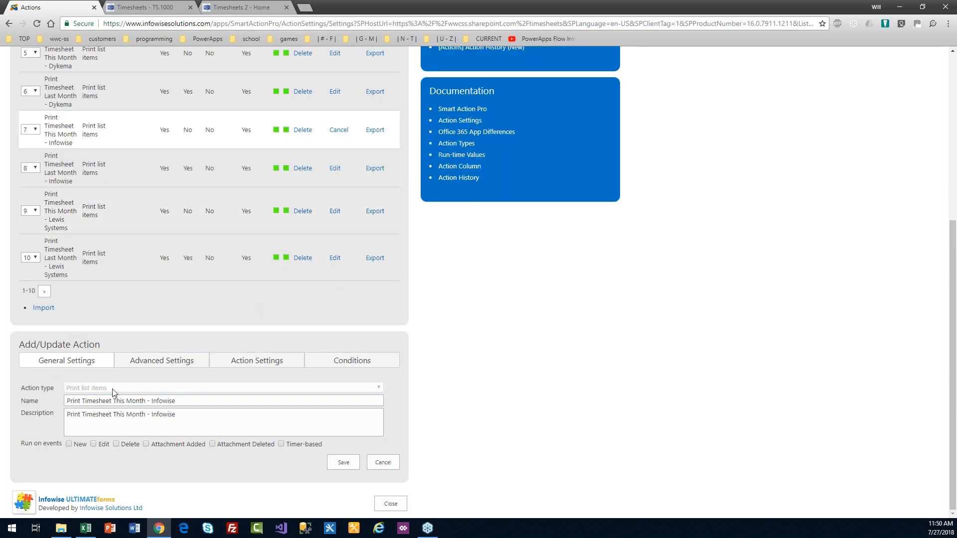
click(259, 364)
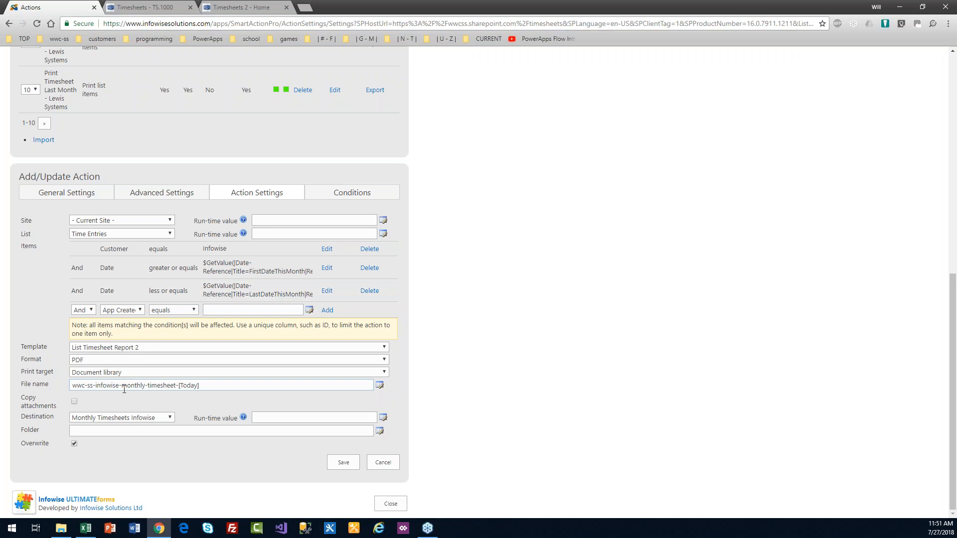
drag(178, 386, 66, 391)
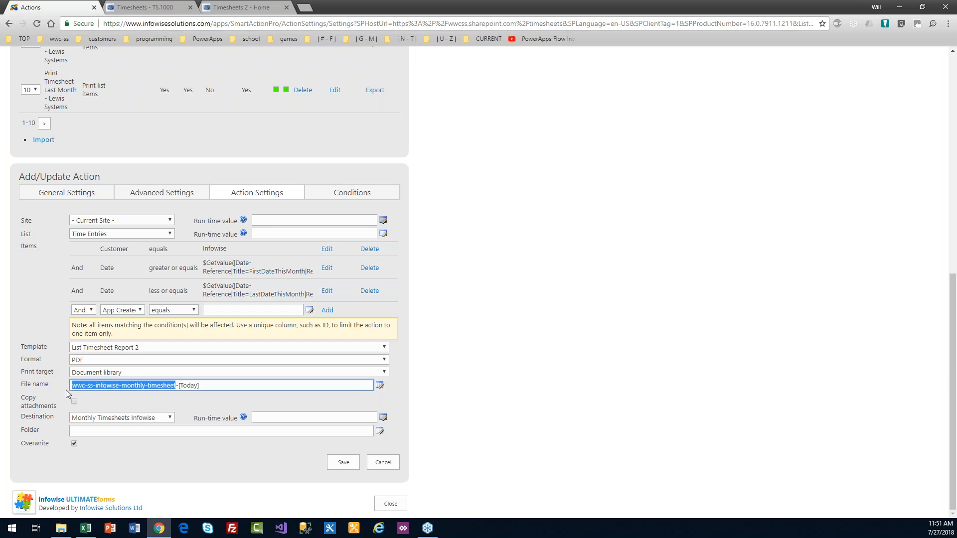
click(211, 385)
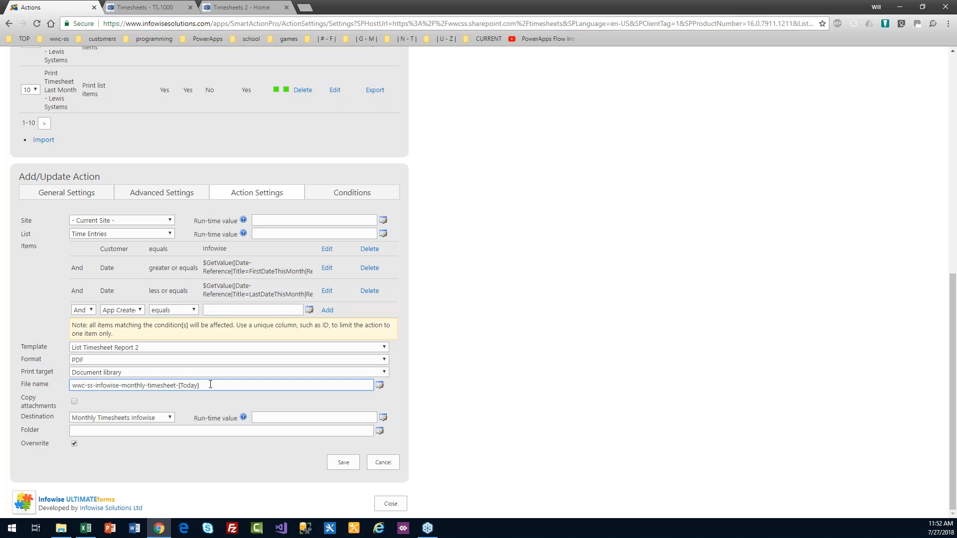
Step: Page forward to the second page of timesheet print actions, starting at action 11
click(44, 123)
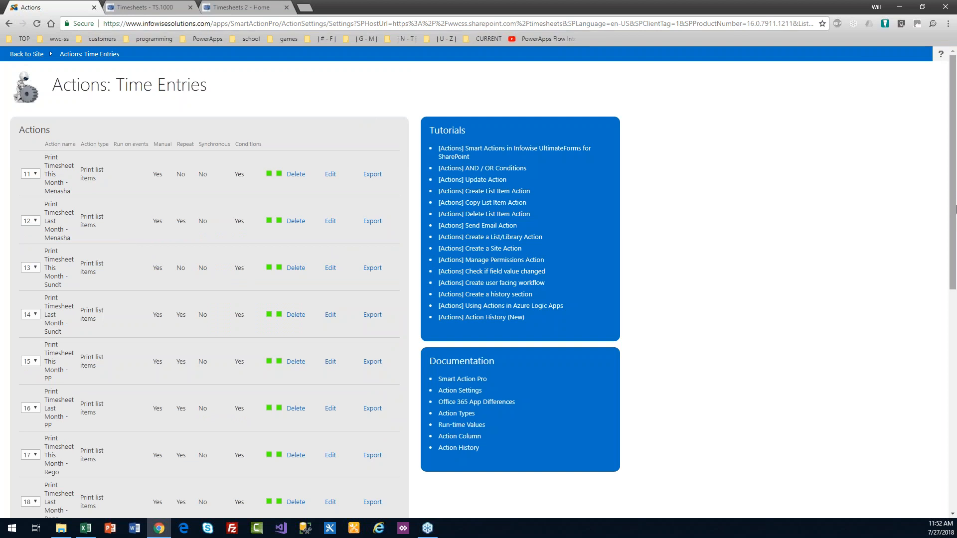
drag(953, 184, 946, 157)
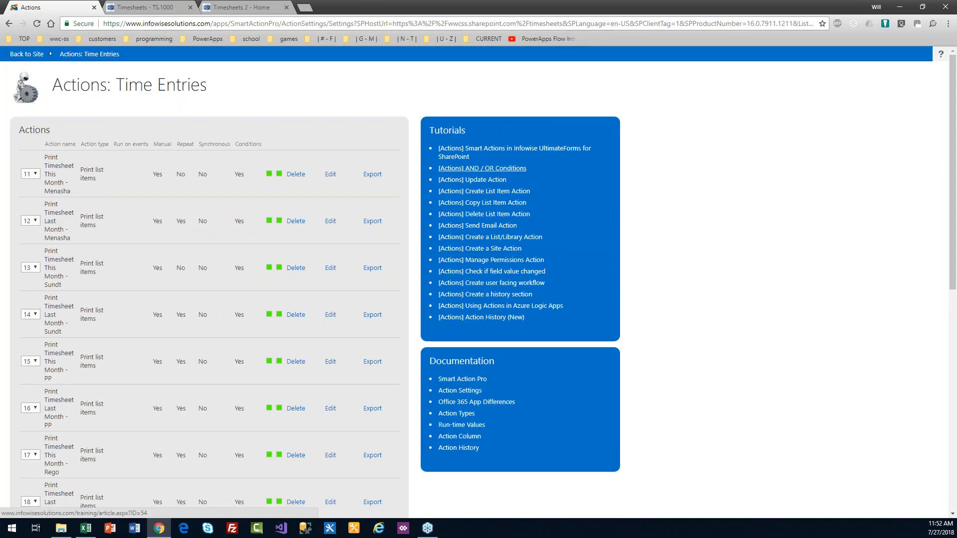